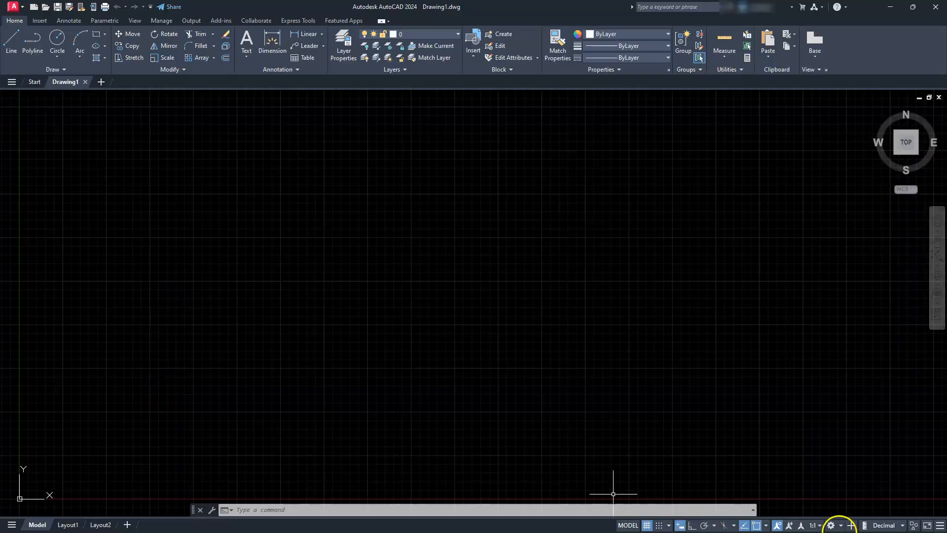
Step: Turn on Ortho mode, check the active object snaps, and turn off the grid display
{"action": "left_click", "coordinate": [691, 526]}
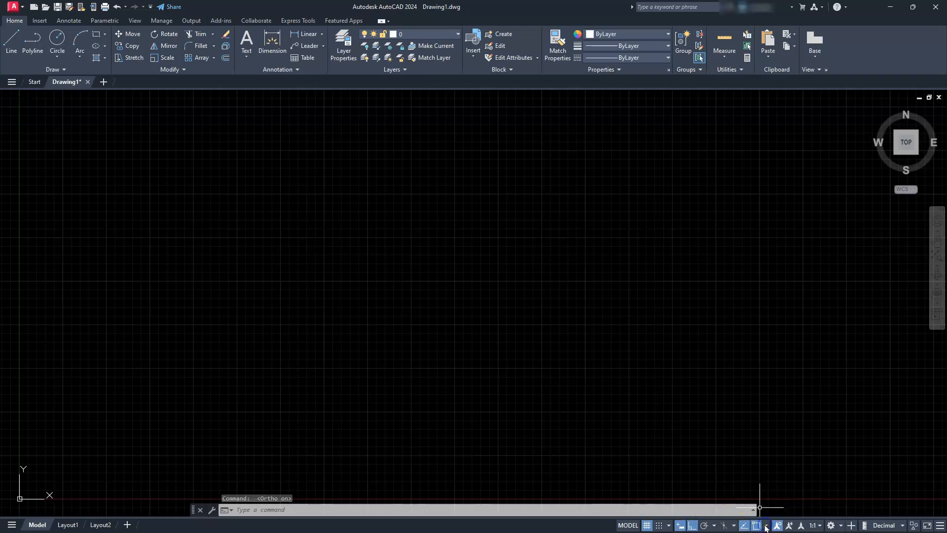
{"action": "left_click", "coordinate": [765, 526]}
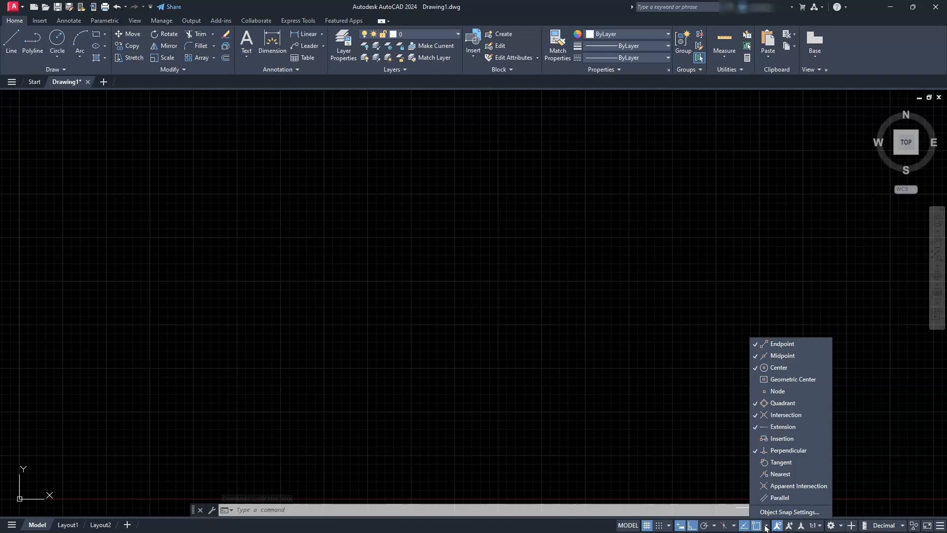
{"action": "left_click", "coordinate": [646, 525]}
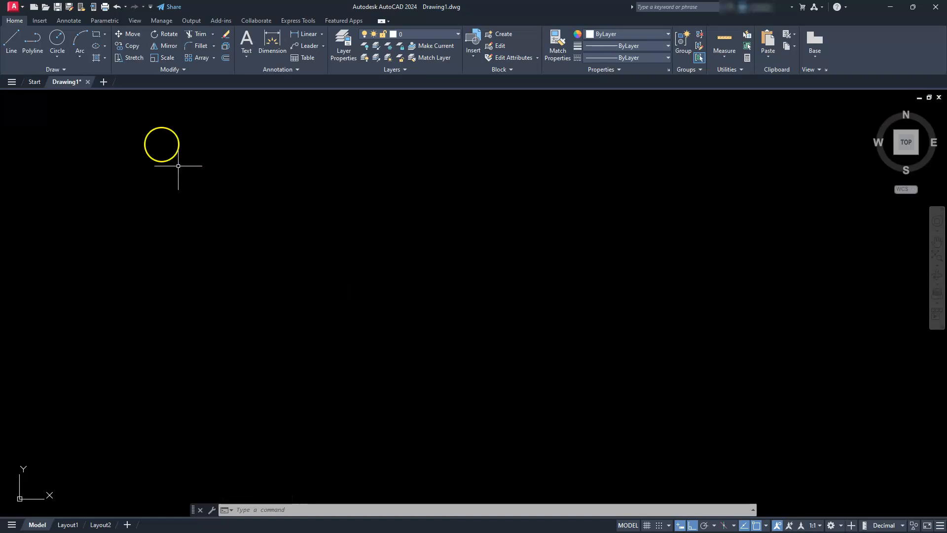
Step: Draw a circle of diameter 120 centred at the origin 0,0 using the Center, Diameter method
{"action": "left_click", "coordinate": [63, 59]}
{"action": "left_click", "coordinate": [79, 93]}
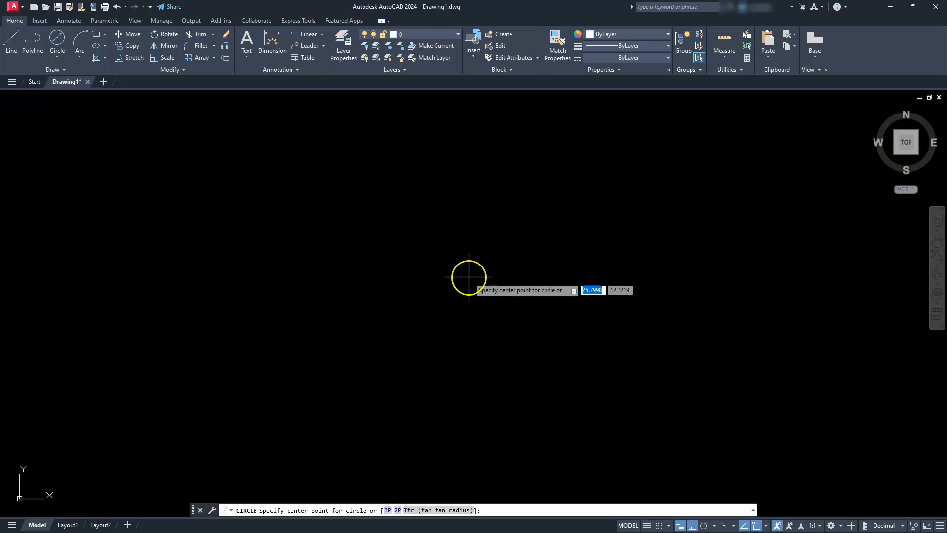
{"action": "type", "text": "0"}
{"action": "key", "text": "Tab"}
{"action": "type", "text": "0"}
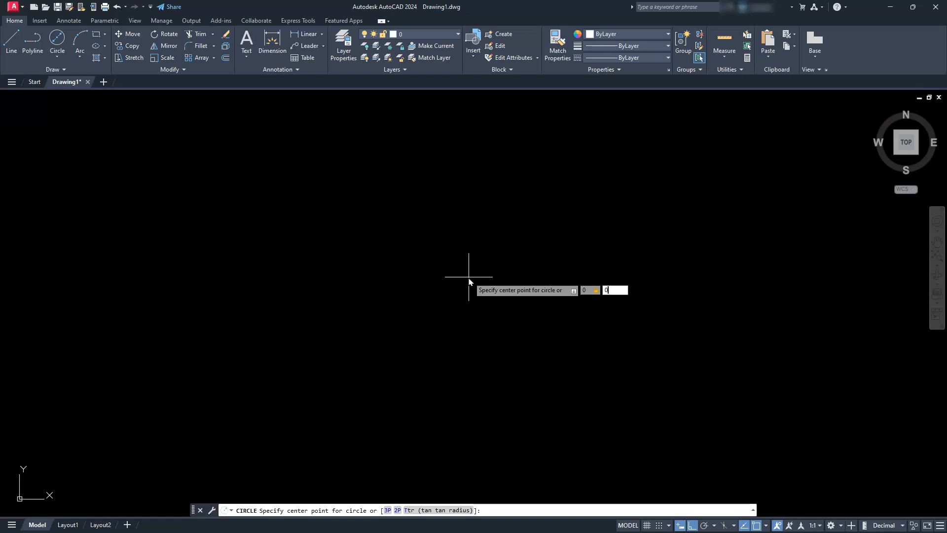
{"action": "key", "text": "Return"}
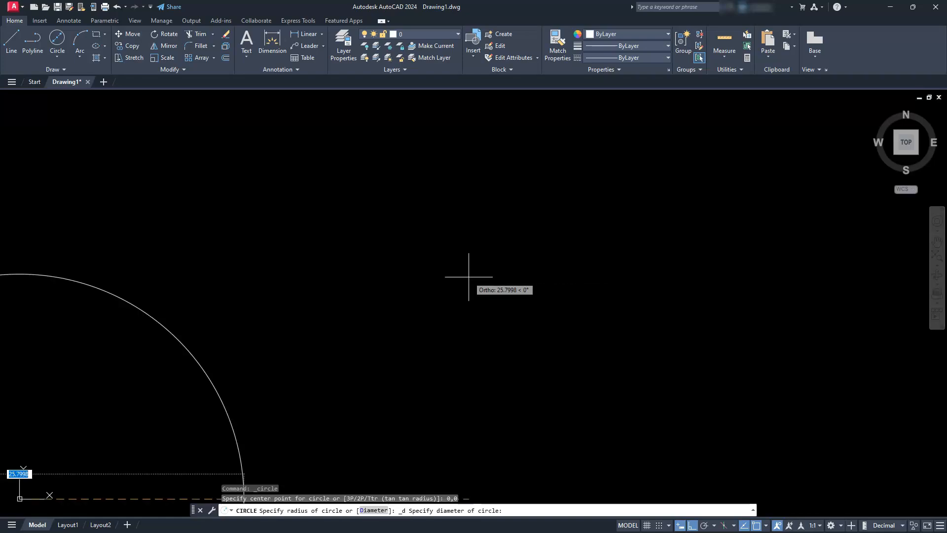
{"action": "type", "text": "120"}
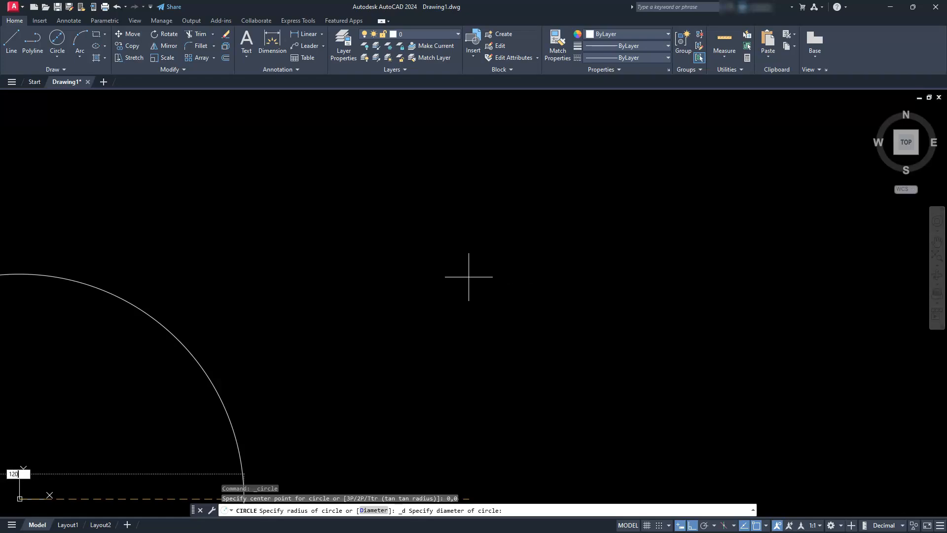
{"action": "key", "text": "Return"}
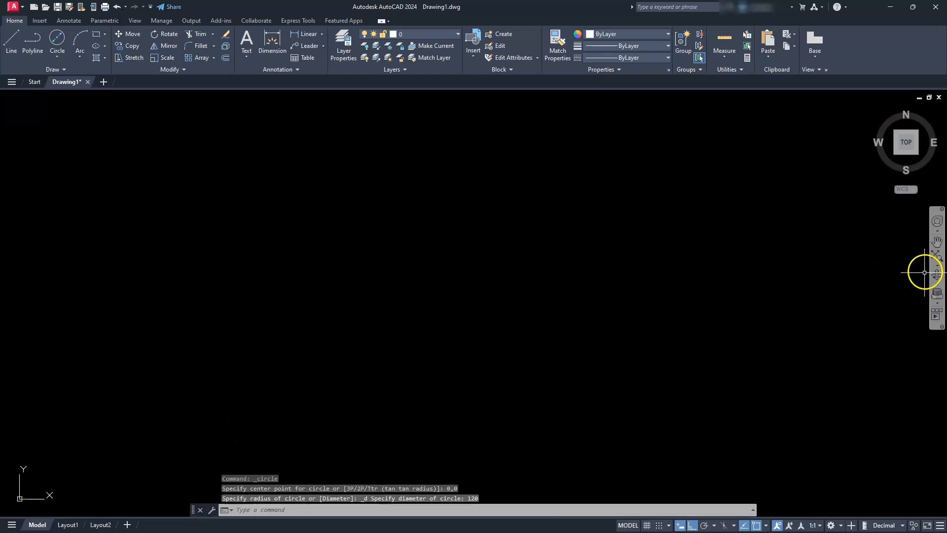
Step: Draw a circle of diameter 70 concentric with the 120 diameter circle
{"action": "left_click", "coordinate": [936, 254]}
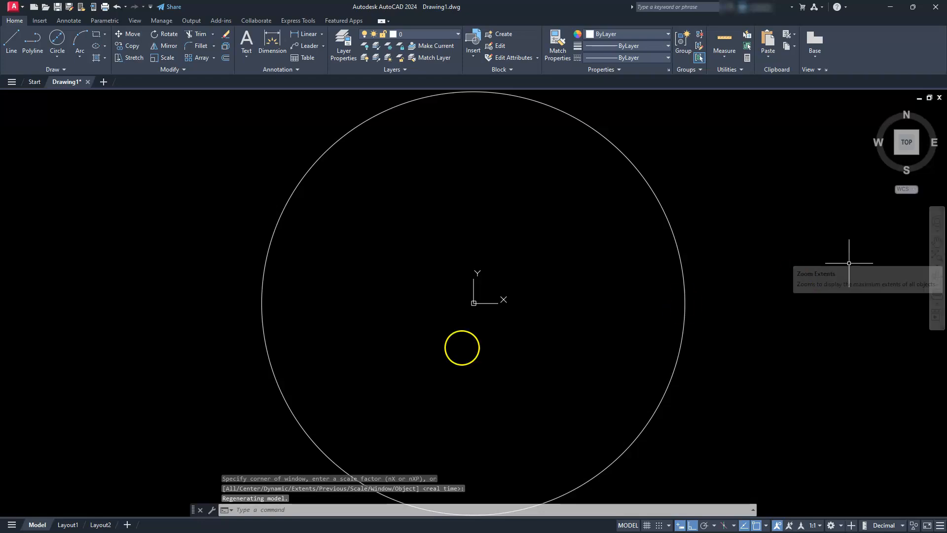
{"action": "scroll", "coordinate": [431, 328], "scroll_direction": "down", "scroll_amount": 4}
{"action": "middle_click_drag", "start_coordinate": [435, 330], "coordinate": [463, 289]}
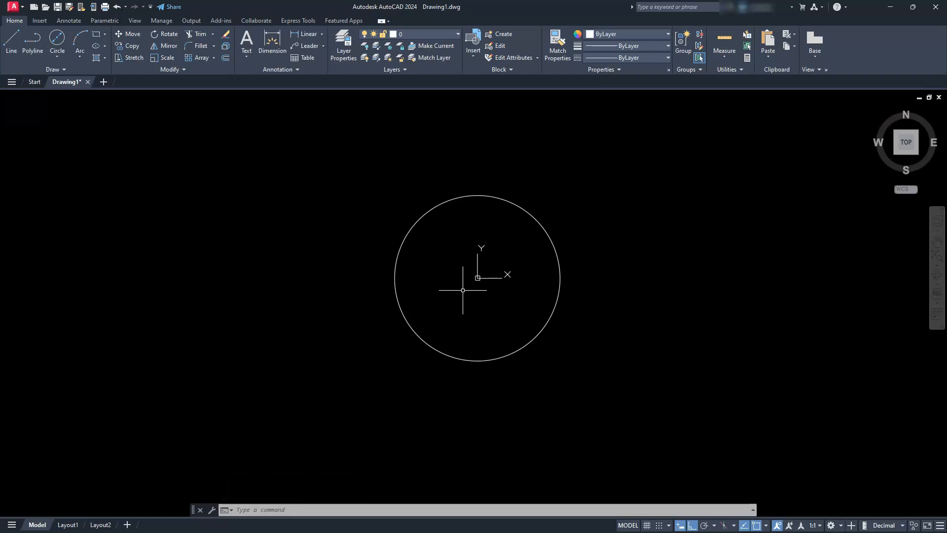
{"action": "left_click", "coordinate": [56, 54]}
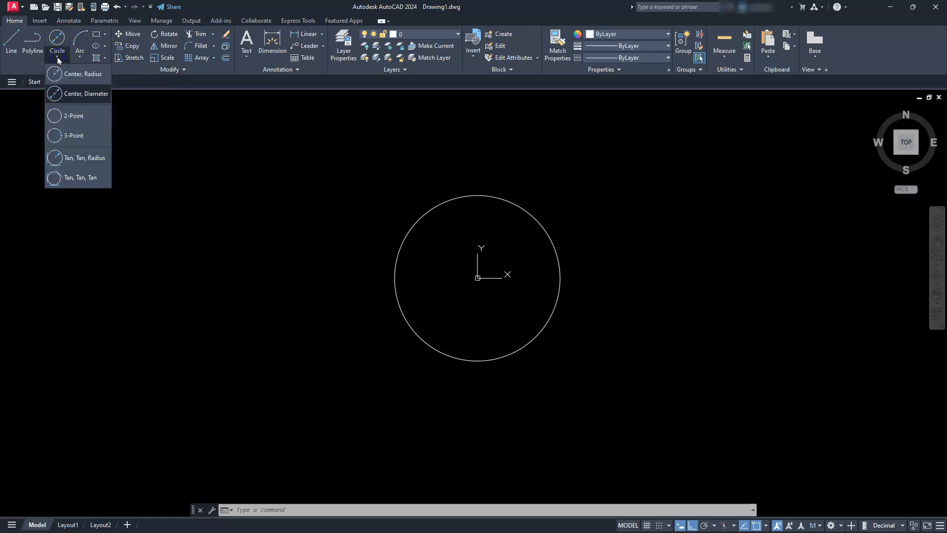
{"action": "left_click", "coordinate": [78, 98]}
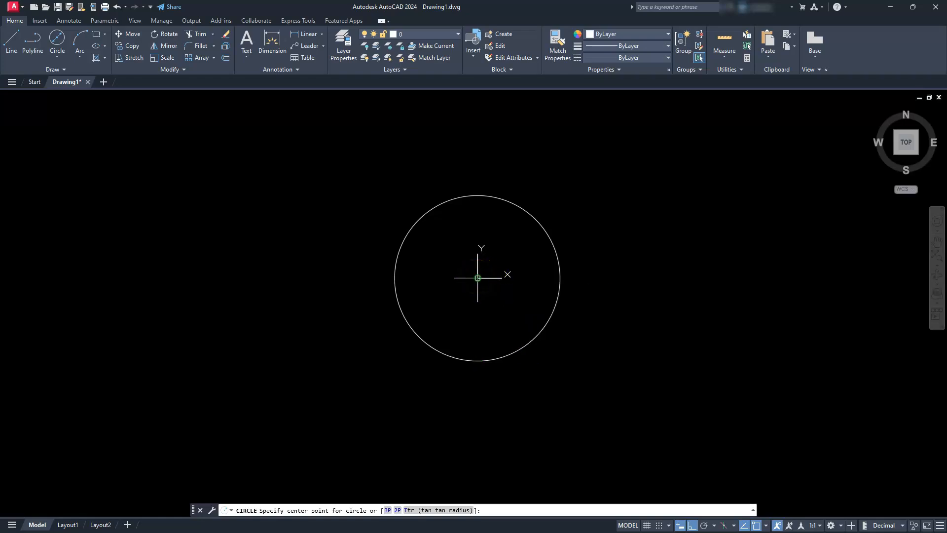
{"action": "left_click", "coordinate": [478, 278]}
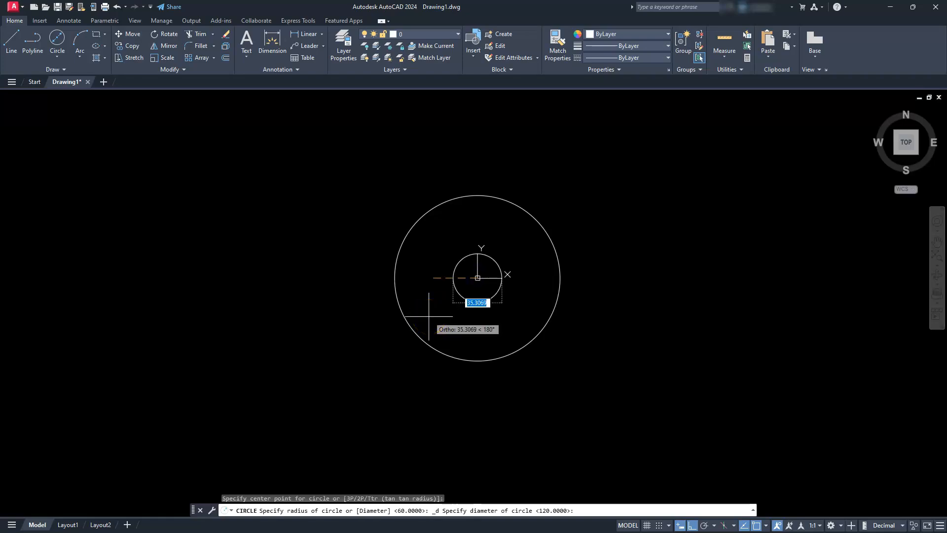
{"action": "type", "text": "70"}
{"action": "key", "text": "Return"}
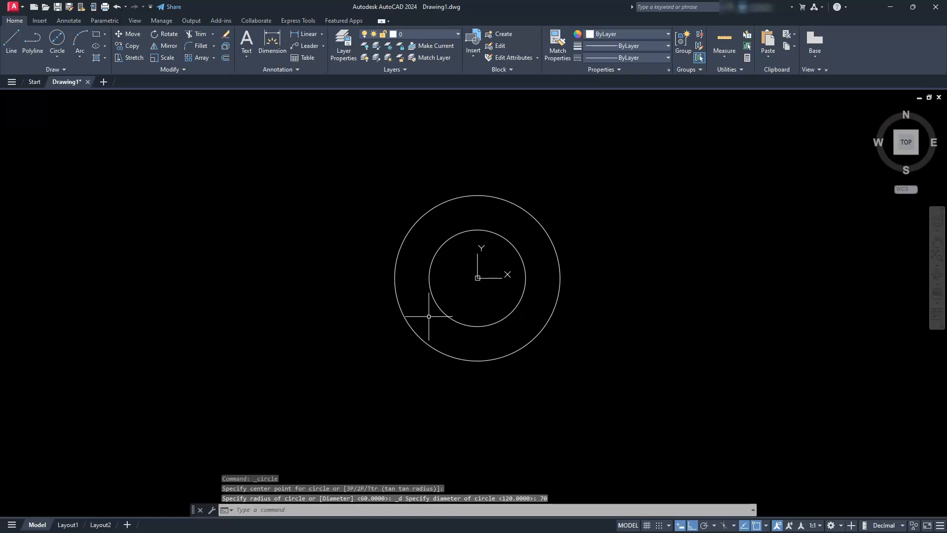
Step: Draw a third concentric circle of diameter 50 centred at 0,0
{"action": "left_click", "coordinate": [52, 38]}
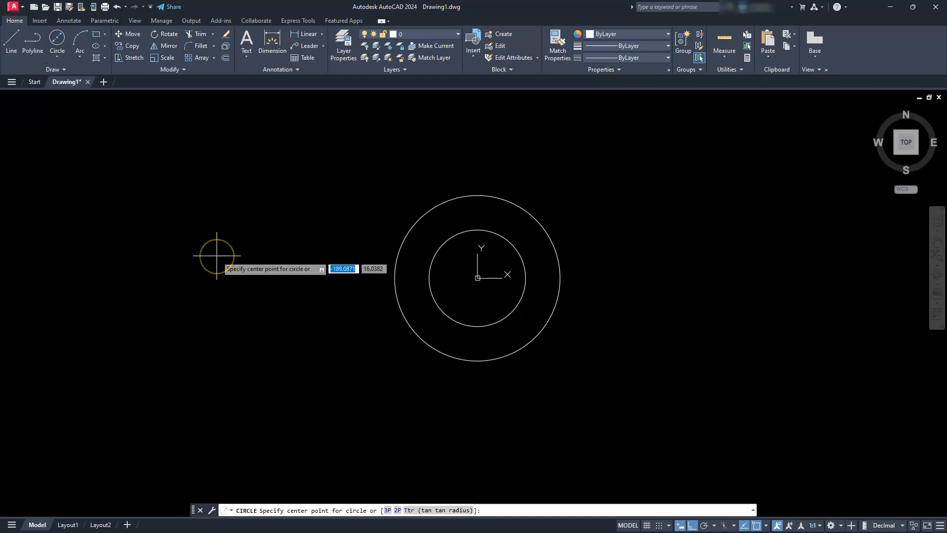
{"action": "type", "text": "0"}
{"action": "key", "text": "Tab"}
{"action": "type", "text": "0"}
{"action": "key", "text": "Return"}
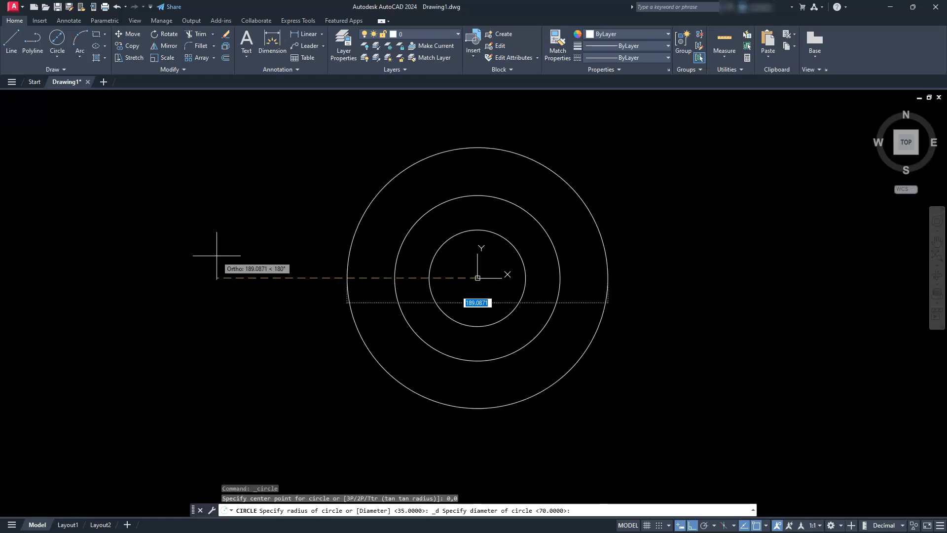
{"action": "type", "text": "50"}
{"action": "key", "text": "Return"}
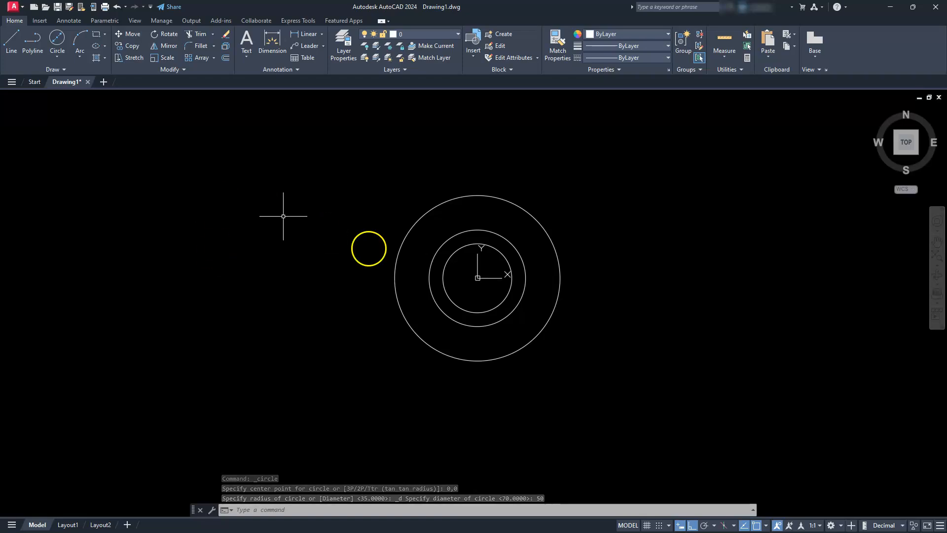
Step: Draw a construction circle of diameter 95 centred at 0,0, between the outermost and the 70 diameter circles
{"action": "scroll", "coordinate": [498, 302], "scroll_direction": "up", "scroll_amount": 2}
{"action": "scroll", "coordinate": [498, 302], "scroll_direction": "up", "scroll_amount": 2}
{"action": "middle_click_drag", "start_coordinate": [474, 236], "coordinate": [488, 286]}
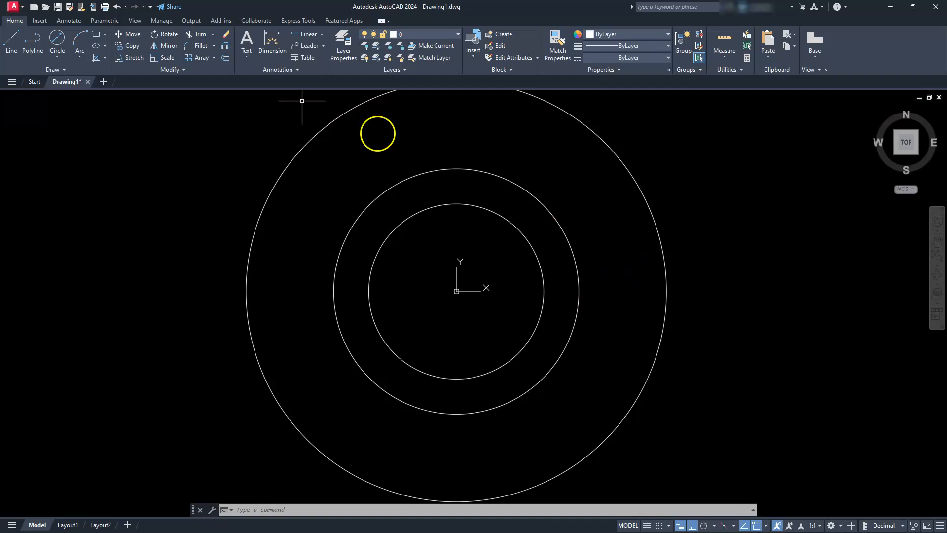
{"action": "left_click", "coordinate": [57, 55]}
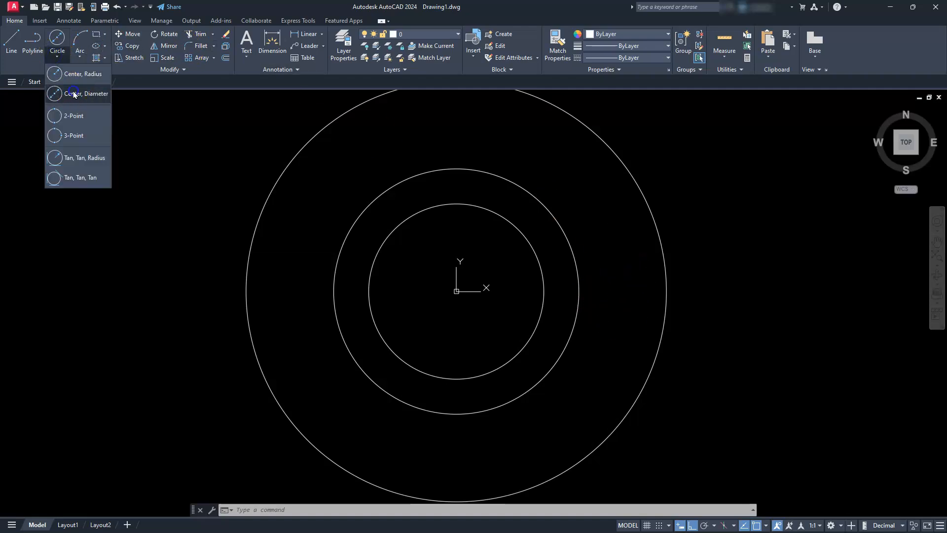
{"action": "left_click", "coordinate": [79, 94]}
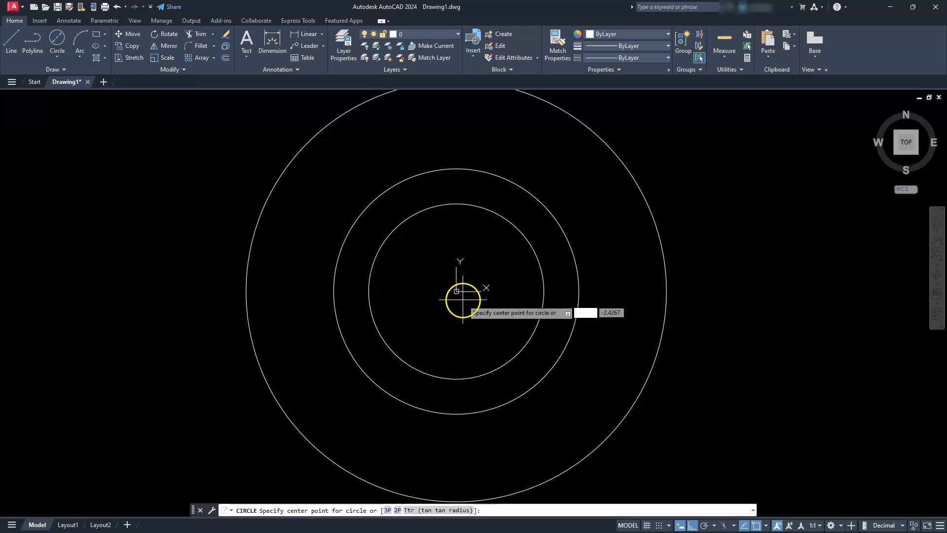
{"action": "type", "text": "0,0"}
{"action": "key", "text": "Return"}
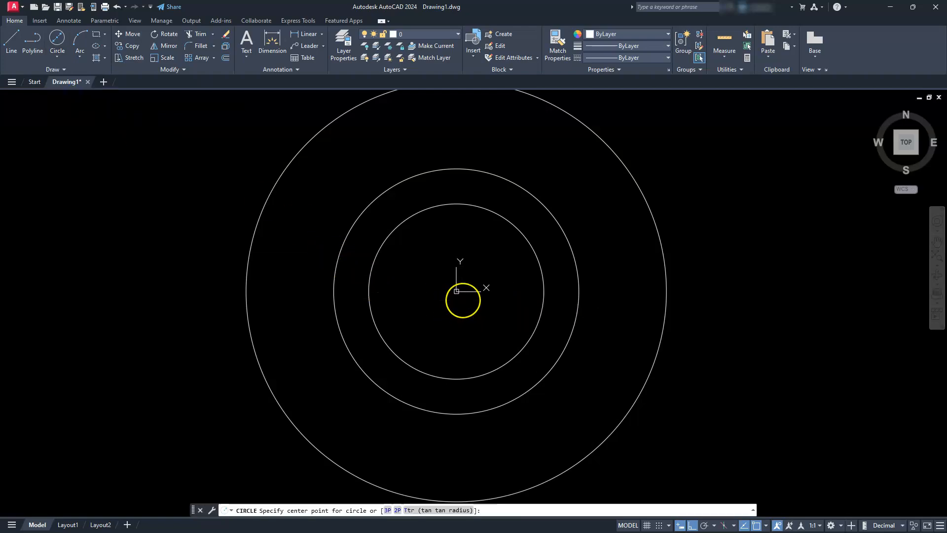
{"action": "type", "text": "9"}
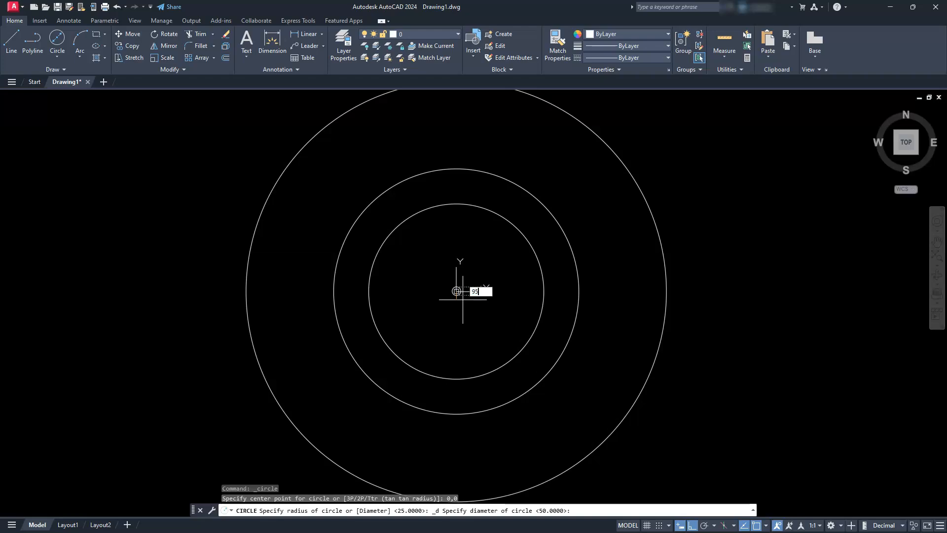
{"action": "type", "text": "5"}
{"action": "key", "text": "Return"}
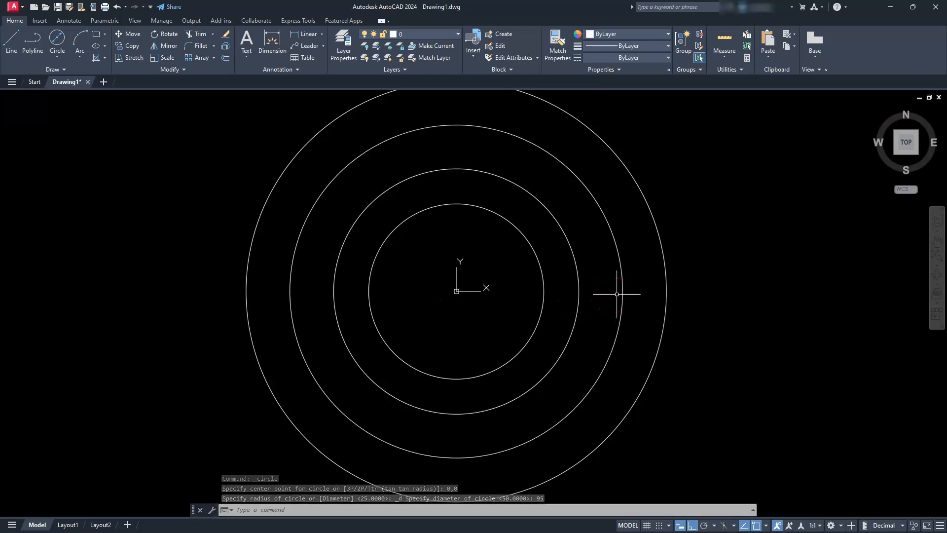
Step: Draw a circle of diameter 14 centred on the right-hand quadrant of the 95 diameter circle
{"action": "left_click", "coordinate": [57, 54]}
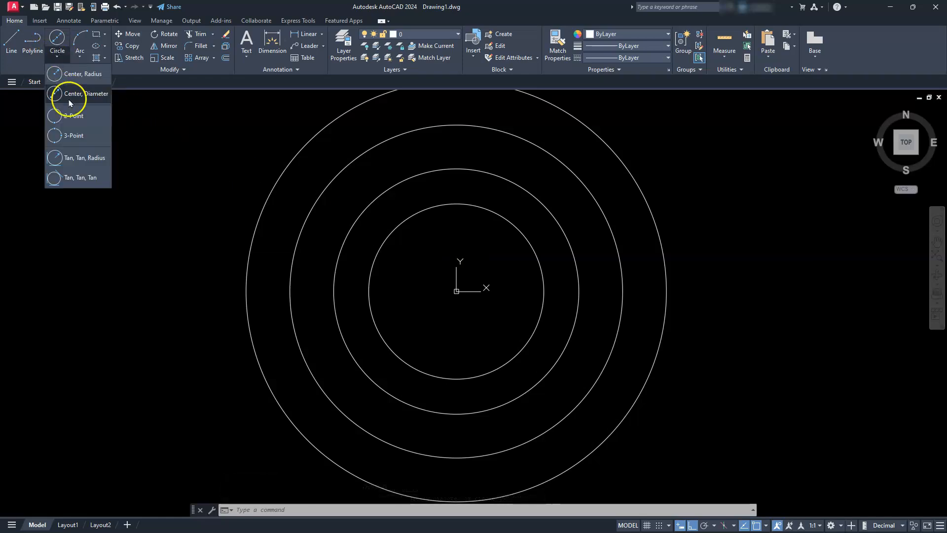
{"action": "left_click", "coordinate": [75, 99]}
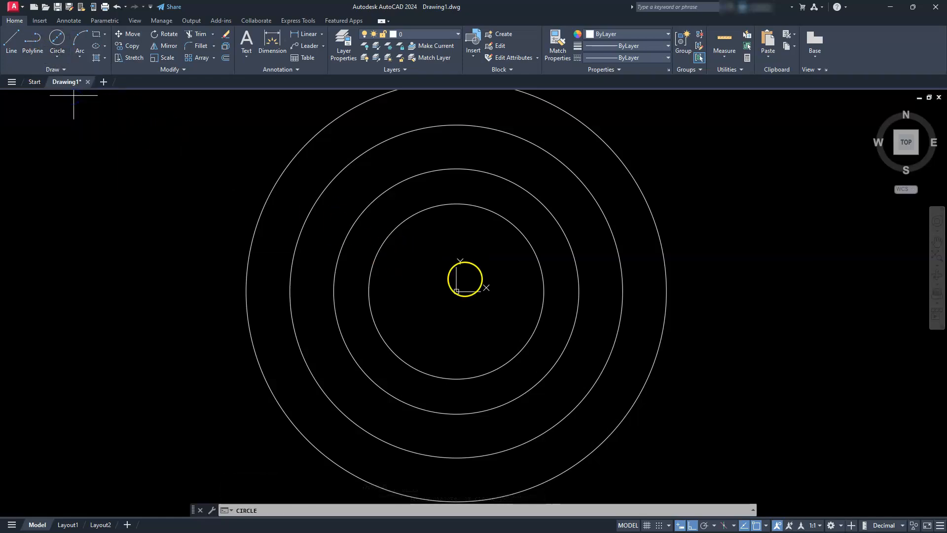
{"action": "left_click", "coordinate": [622, 291]}
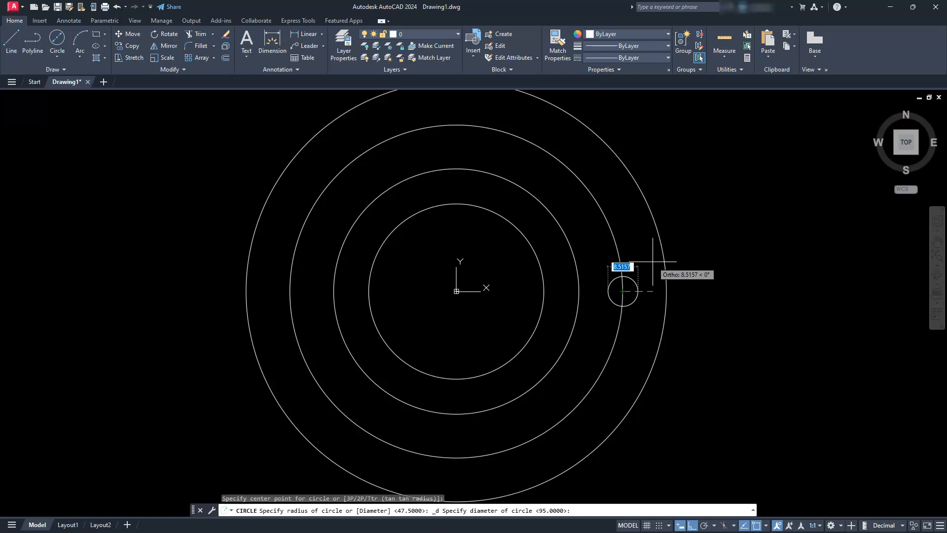
{"action": "type", "text": "14"}
{"action": "key", "text": "Return"}
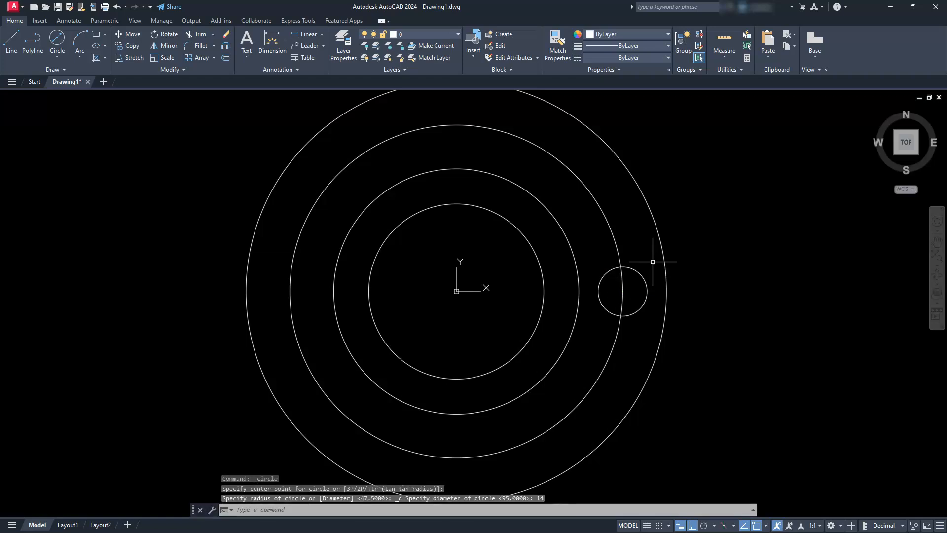
Step: Draw a circle of diameter 10 concentric with the small 14 diameter circle
{"action": "left_click", "coordinate": [56, 38]}
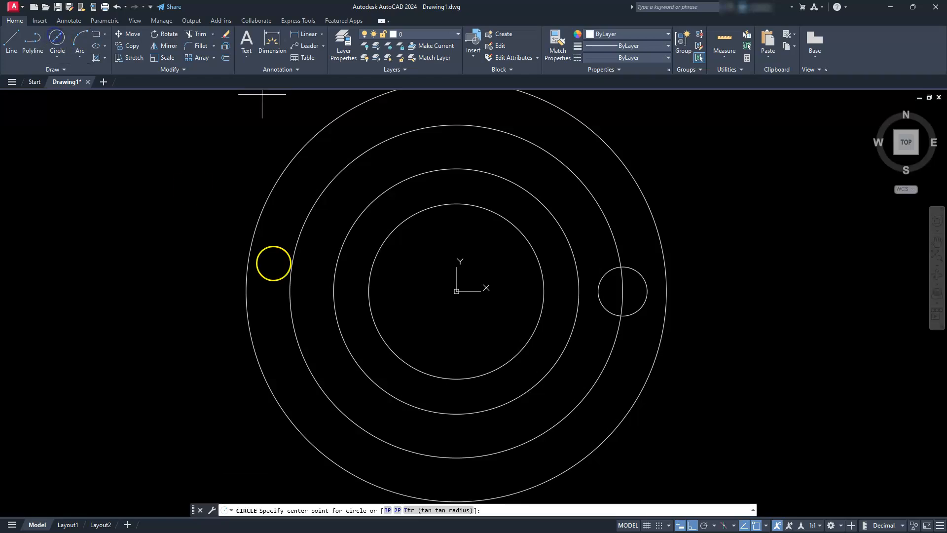
{"action": "left_click", "coordinate": [622, 291]}
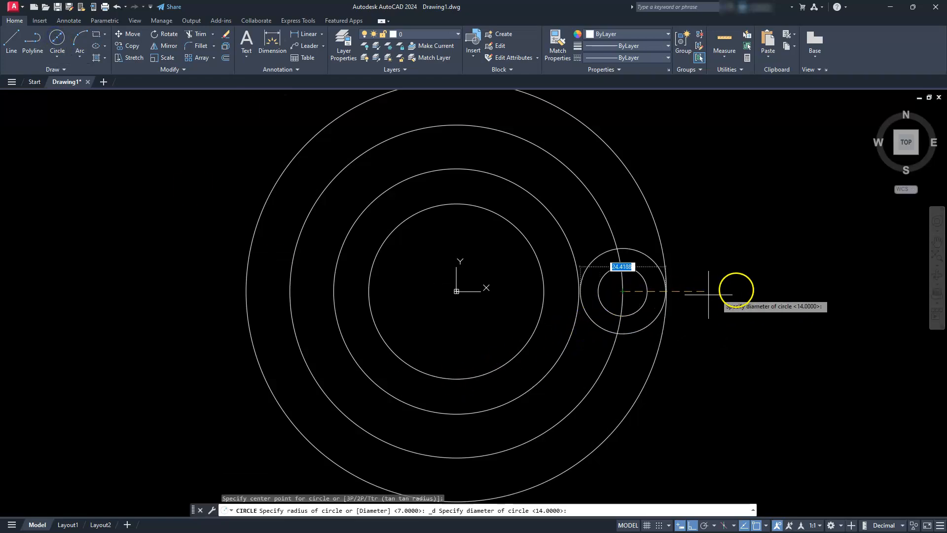
{"action": "type", "text": "10"}
{"action": "key", "text": "Return"}
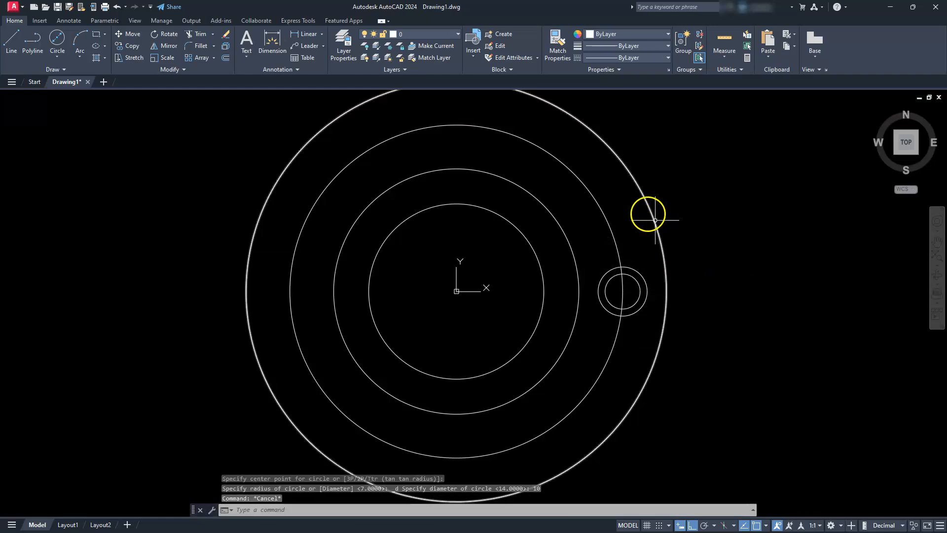
{"action": "key", "text": "Escape"}
Step: Delete the 95 diameter construction circle that passes through the small hole's centre
{"action": "left_click", "coordinate": [595, 197]}
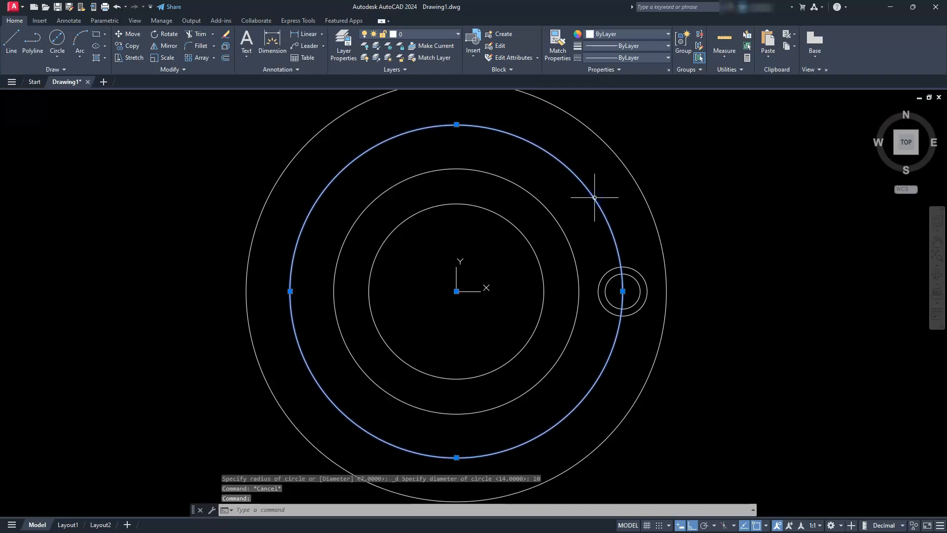
{"action": "key", "text": "Delete"}
Step: Create a polar array of the two small concentric hole circles around the common centre of the large circles
{"action": "scroll", "coordinate": [595, 213], "scroll_direction": "down", "scroll_amount": 2}
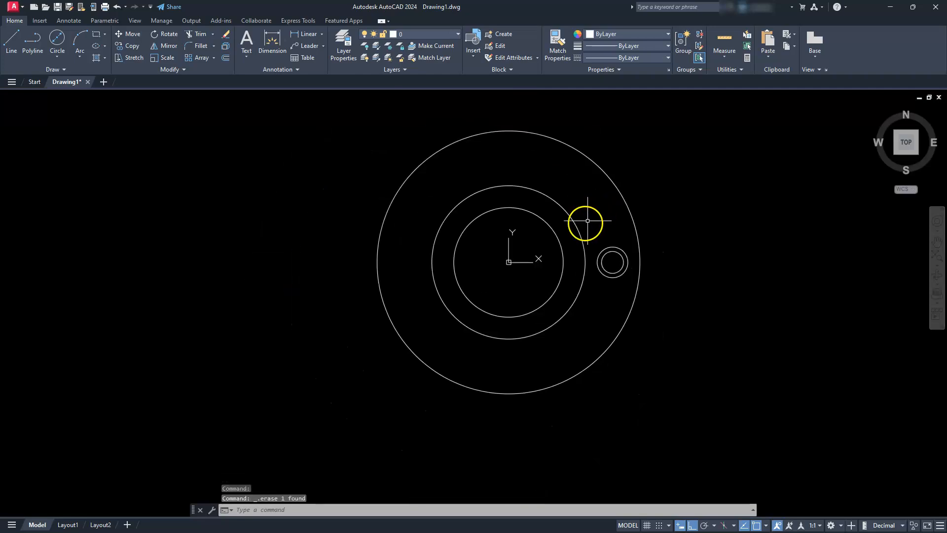
{"action": "middle_click_drag", "start_coordinate": [567, 236], "coordinate": [547, 255]}
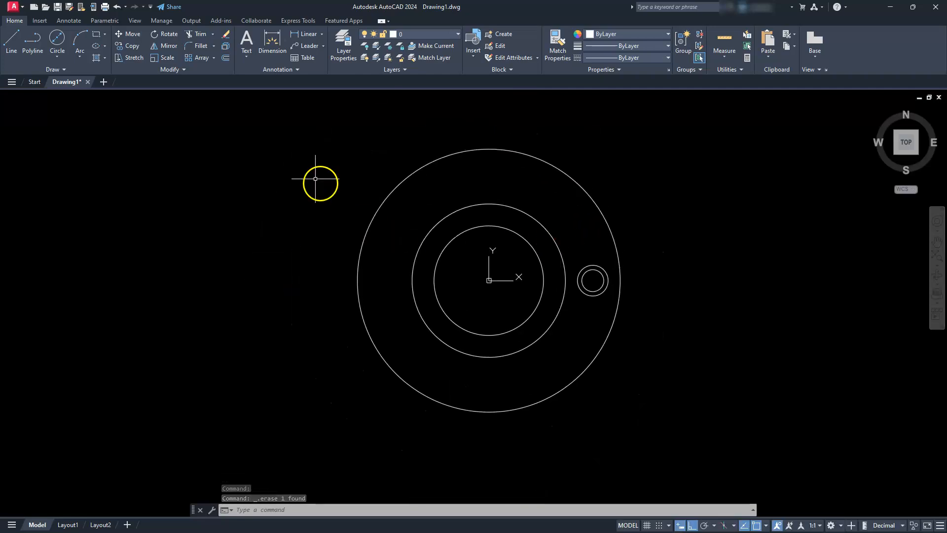
{"action": "left_click", "coordinate": [214, 58]}
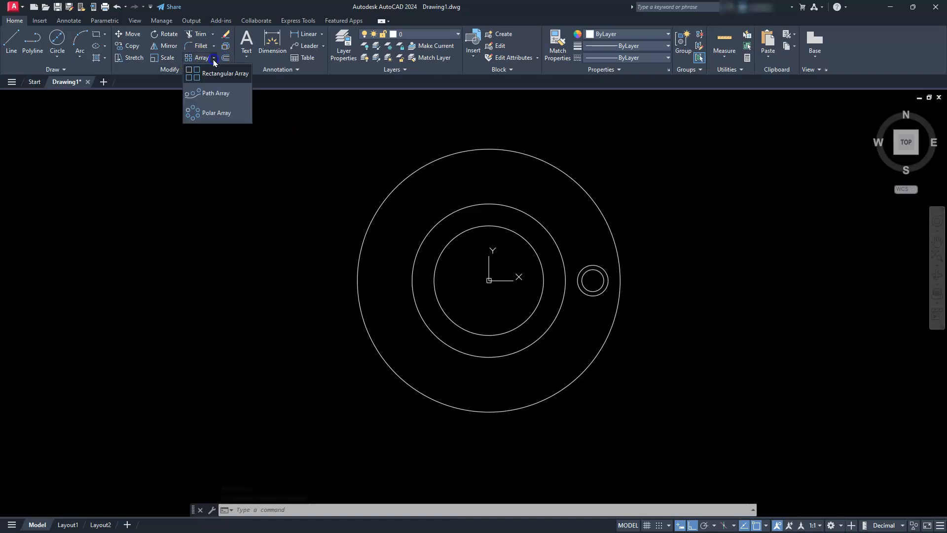
{"action": "left_click", "coordinate": [216, 112]}
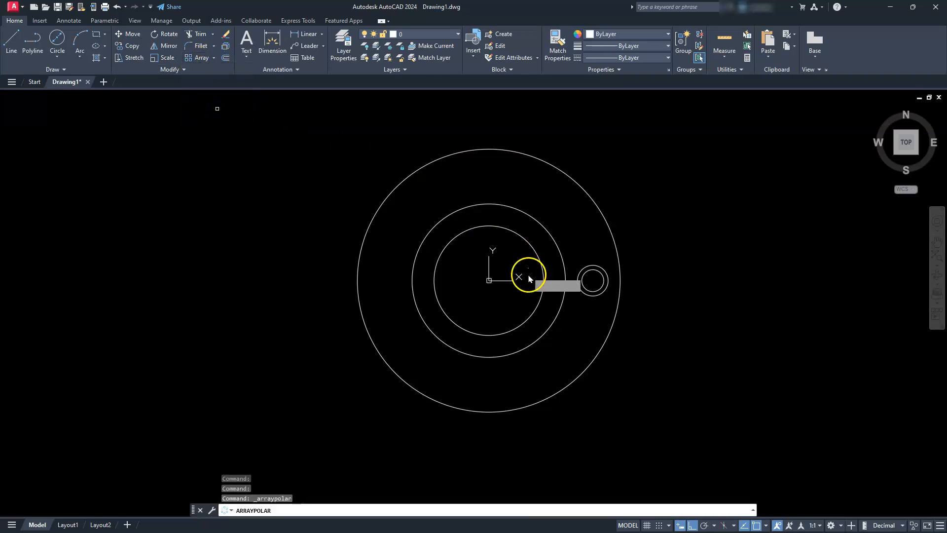
{"action": "left_click", "coordinate": [523, 259]}
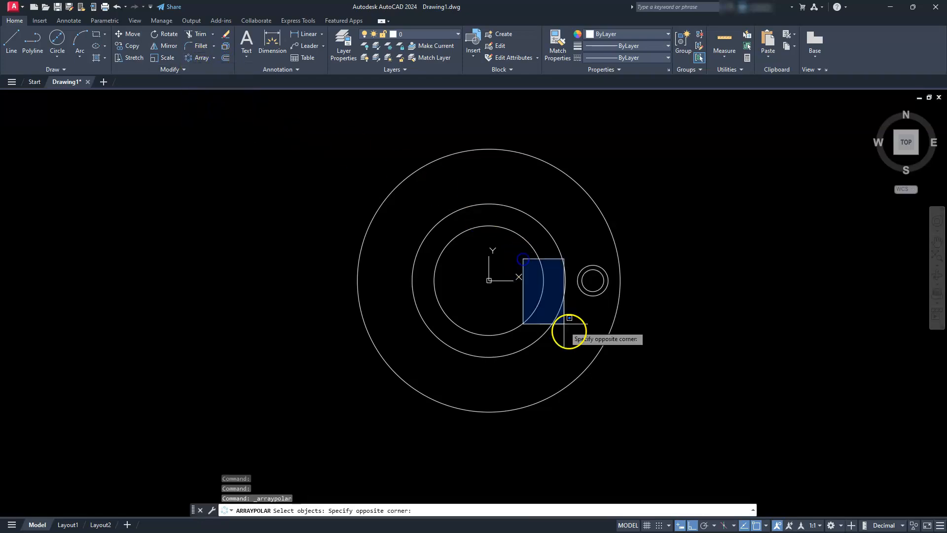
{"action": "left_click", "coordinate": [679, 321]}
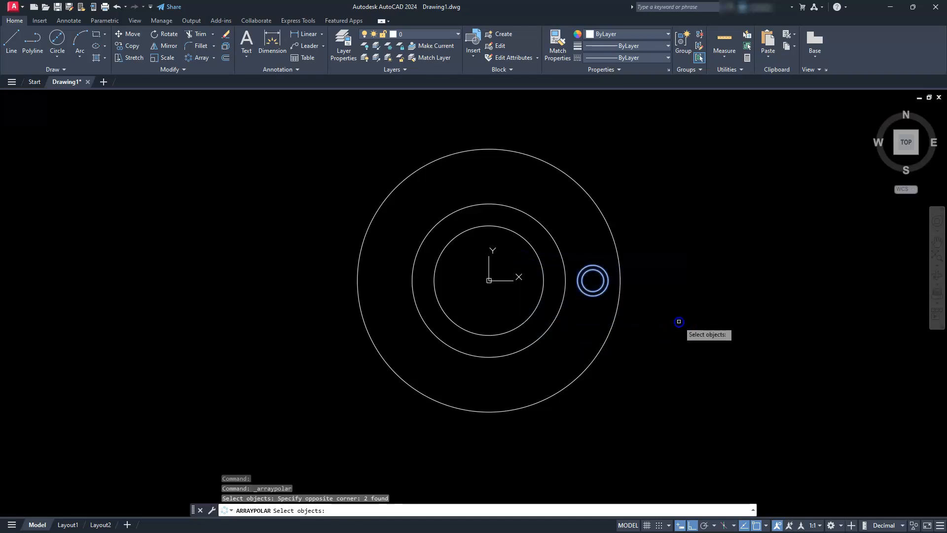
{"action": "key", "text": "Return"}
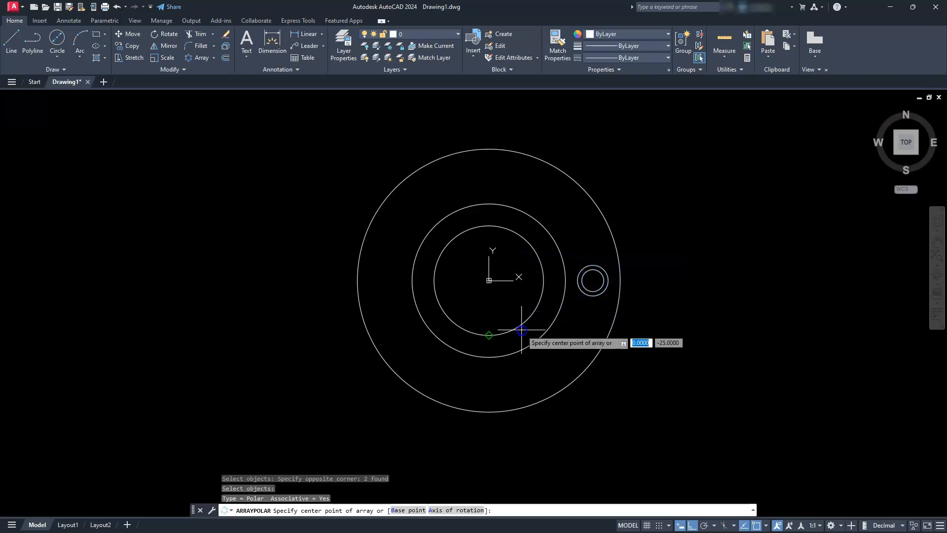
{"action": "left_click", "coordinate": [488, 280]}
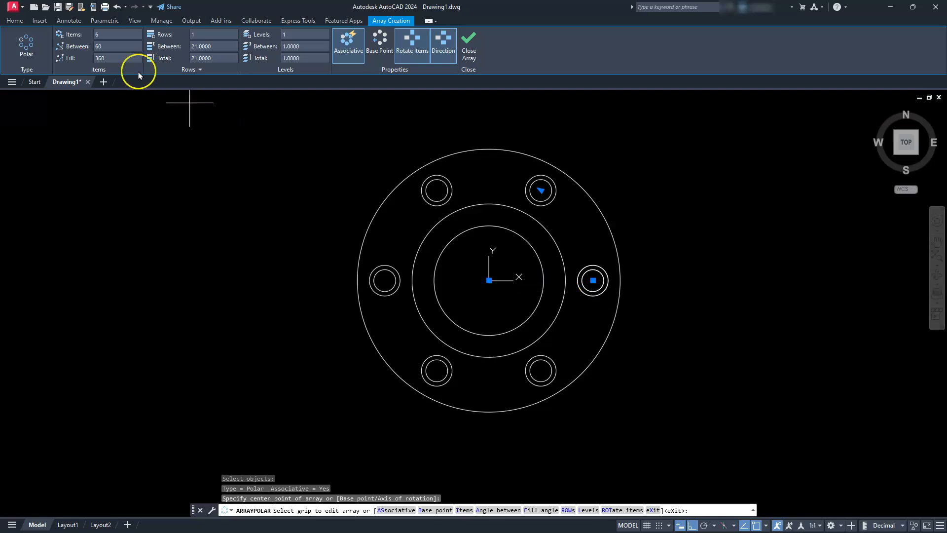
Step: Set the hole array to 8 items, make it non-associative and finish the array
{"action": "left_click", "coordinate": [104, 38]}
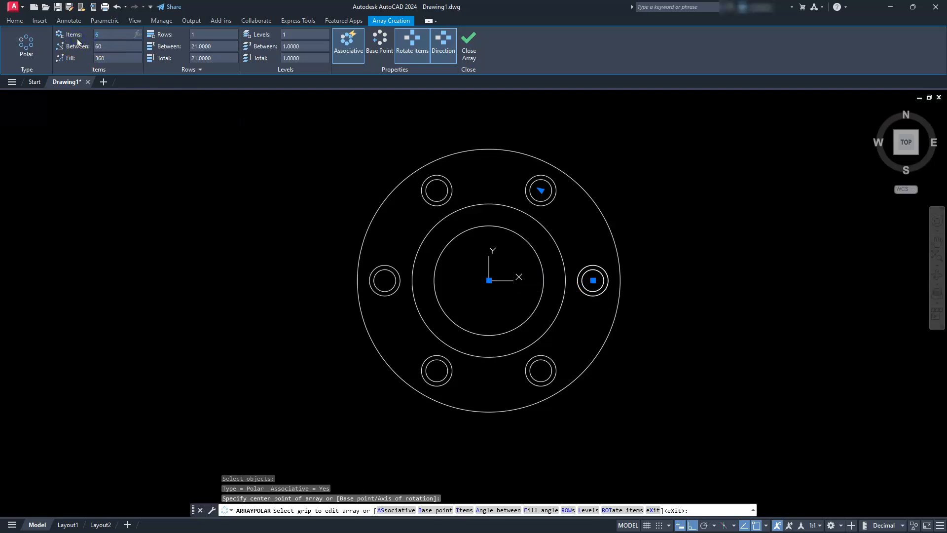
{"action": "type", "text": "8"}
{"action": "key", "text": "Return"}
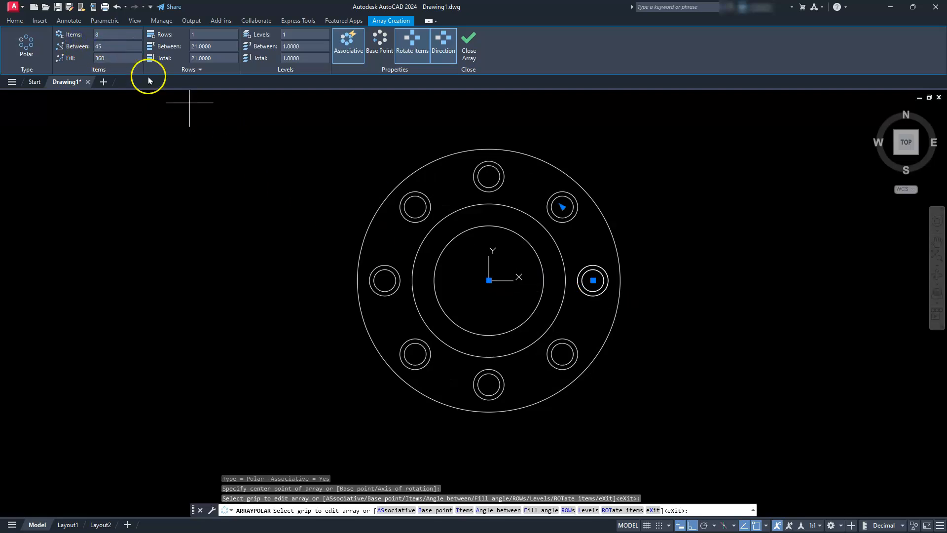
{"action": "left_click", "coordinate": [347, 48]}
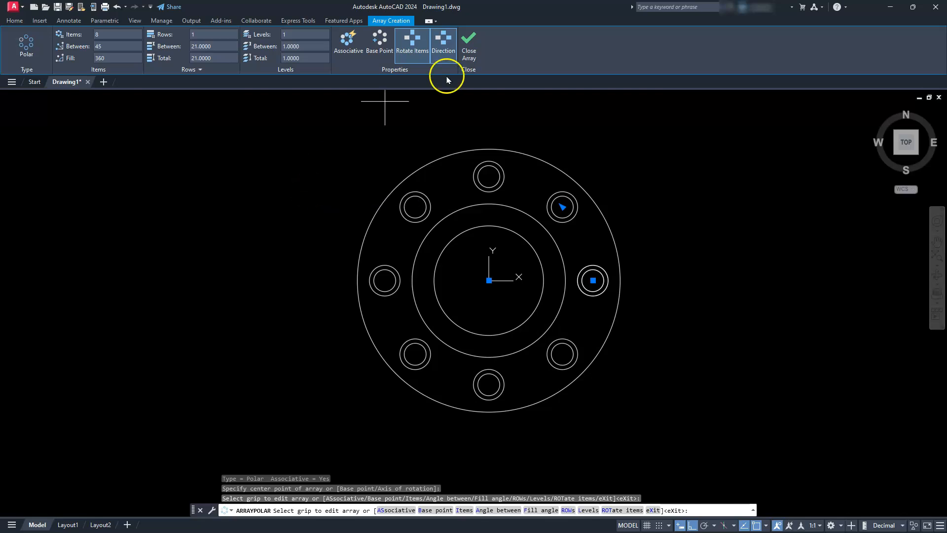
{"action": "left_click", "coordinate": [469, 47]}
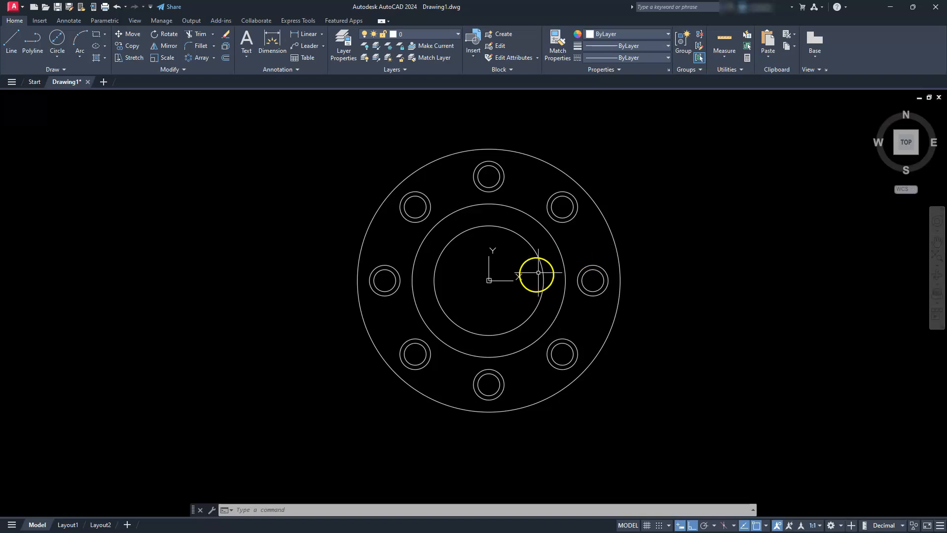
{"action": "key", "text": "Escape"}
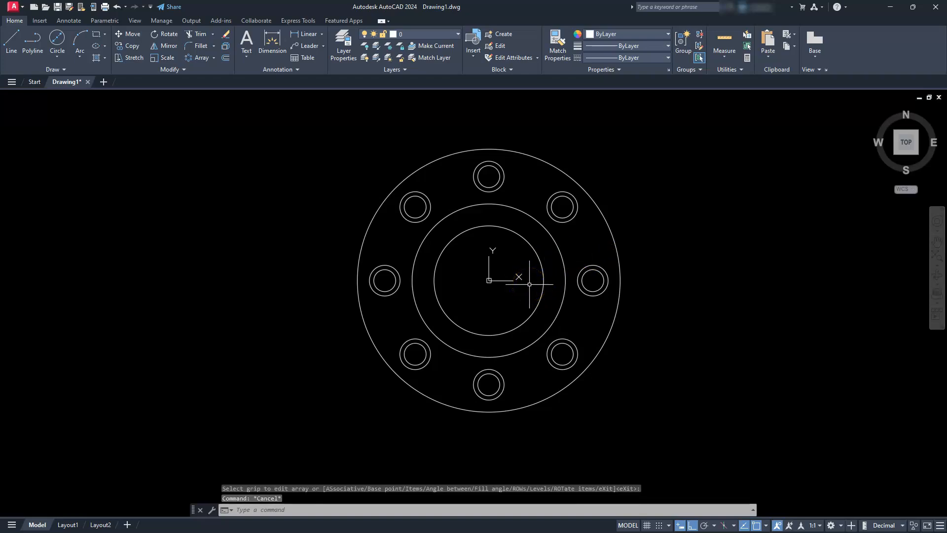
Step: Draw a horizontal line from 0,0 toward the right-hand hole, ending between the 70 diameter circle and the hole
{"action": "type", "text": "l"}
{"action": "key", "text": "Return"}
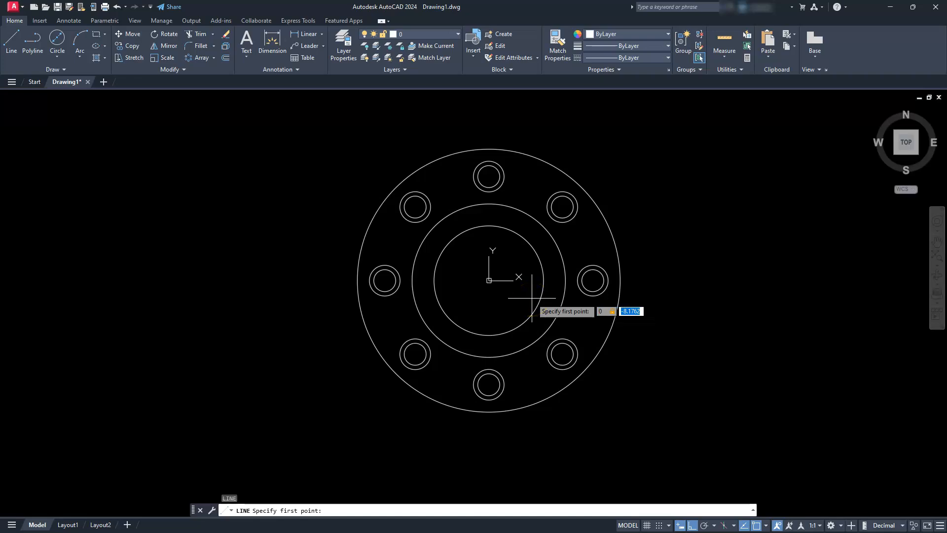
{"action": "type", "text": "0,0"}
{"action": "key", "text": "Return"}
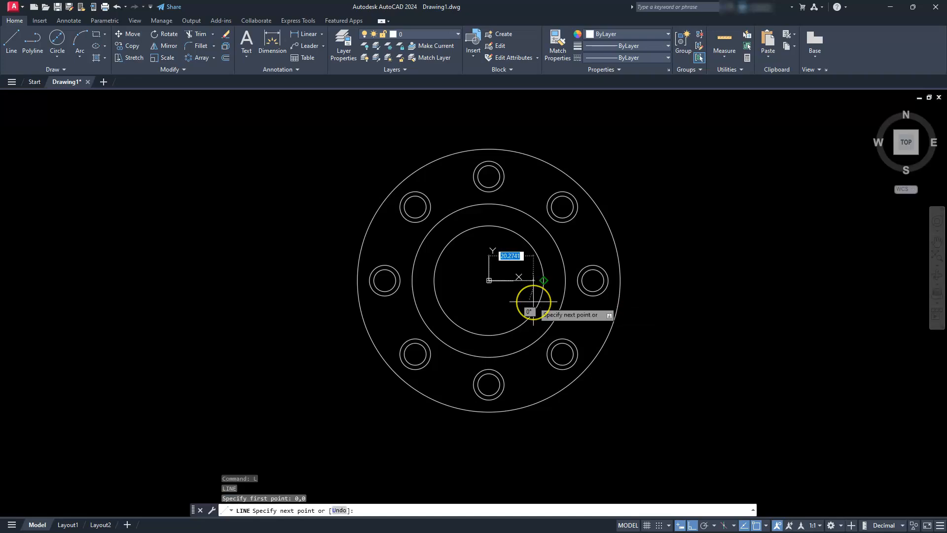
{"action": "scroll", "coordinate": [533, 301], "scroll_direction": "up", "scroll_amount": 2}
{"action": "scroll", "coordinate": [532, 301], "scroll_direction": "up", "scroll_amount": 2}
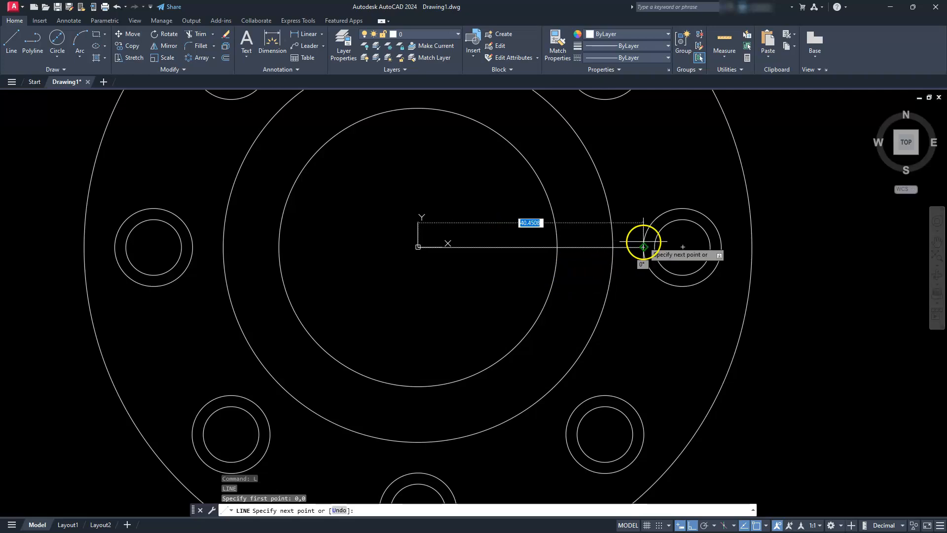
{"action": "left_click", "coordinate": [629, 223]}
{"action": "key", "text": "Escape"}
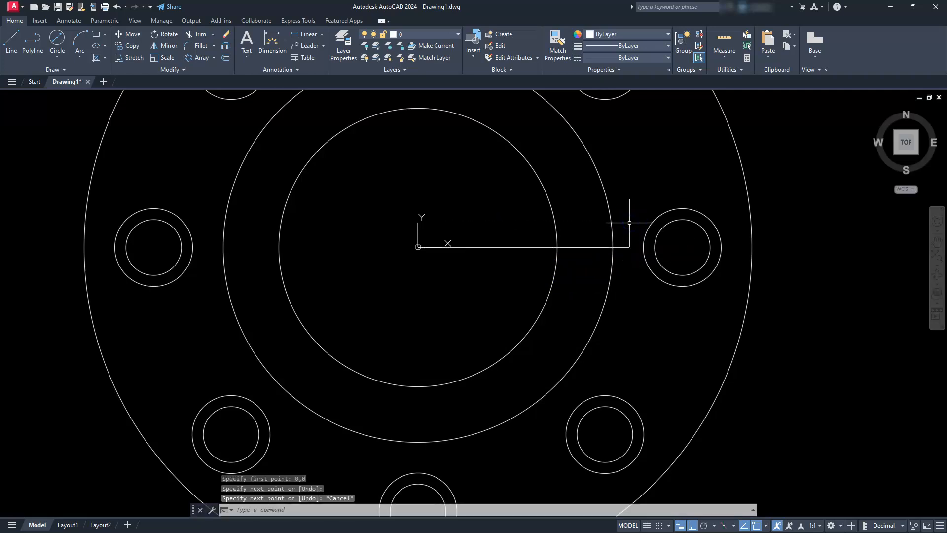
{"action": "key", "text": "Escape"}
{"action": "key", "text": "Escape"}
Step: Offset the horizontal line by 3 to both sides using the Multiple option, and delete the original middle line
{"action": "middle_click_drag", "start_coordinate": [598, 224], "coordinate": [516, 214]}
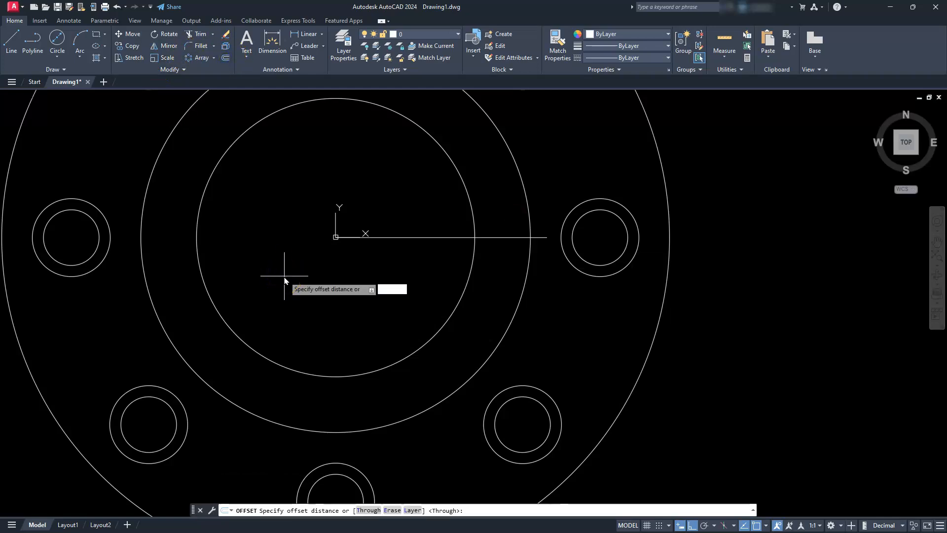
{"action": "key", "text": "Return"}
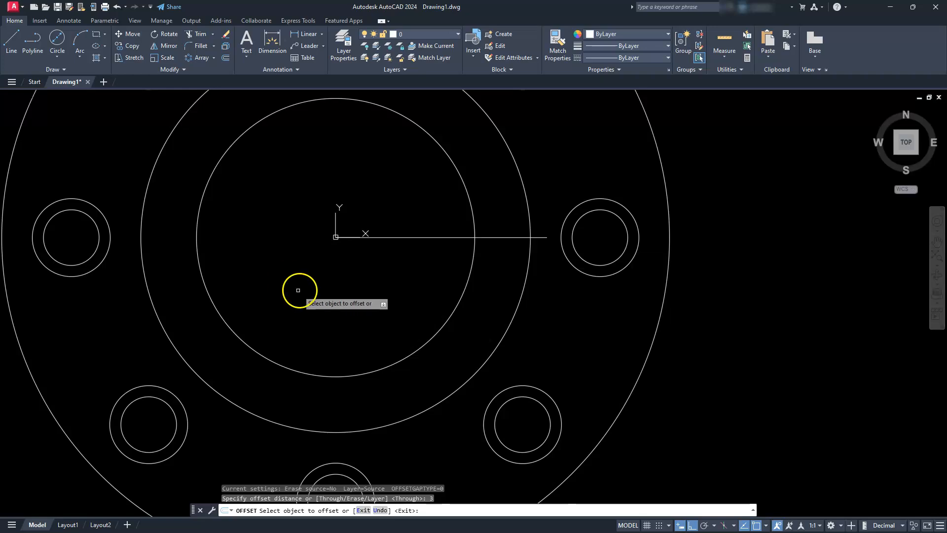
{"action": "left_click", "coordinate": [418, 238]}
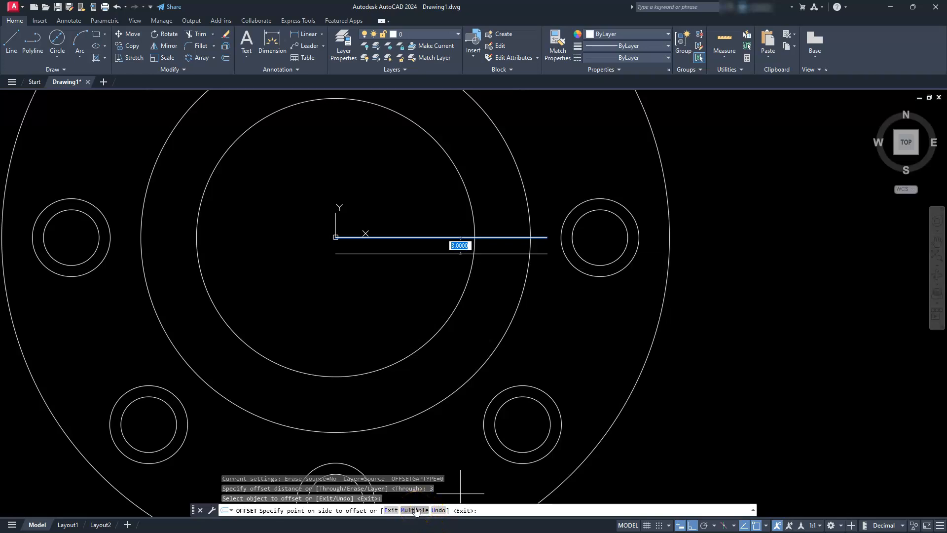
{"action": "left_click", "coordinate": [414, 509]}
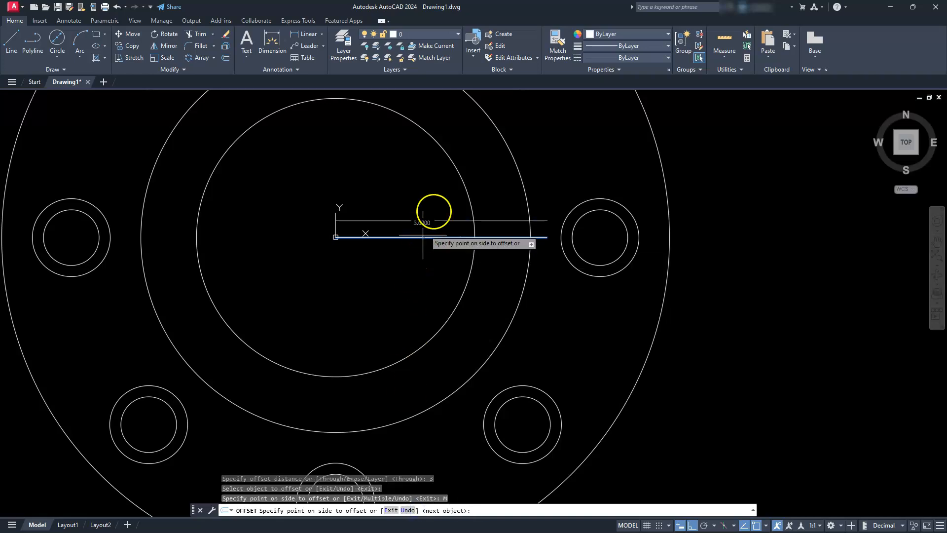
{"action": "left_click", "coordinate": [412, 370]}
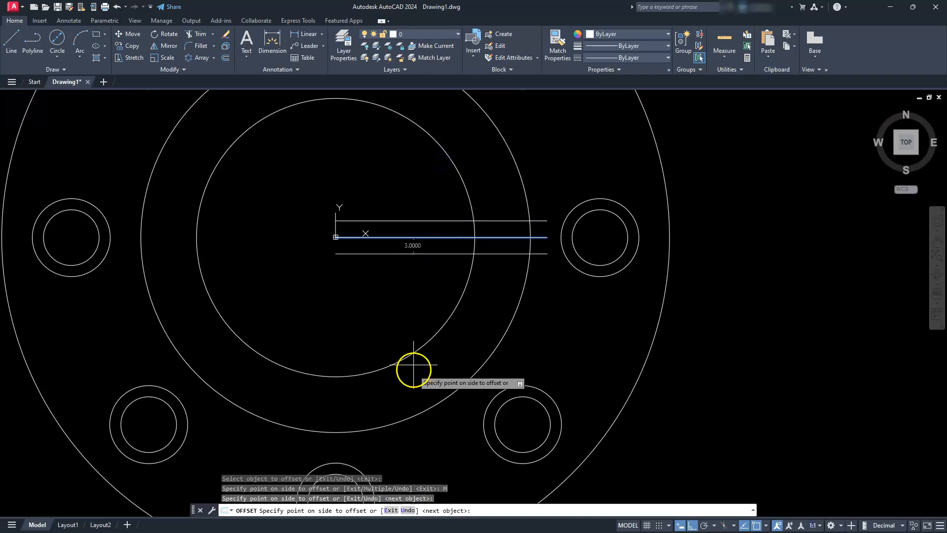
{"action": "left_click", "coordinate": [415, 381]}
{"action": "key", "text": "Escape"}
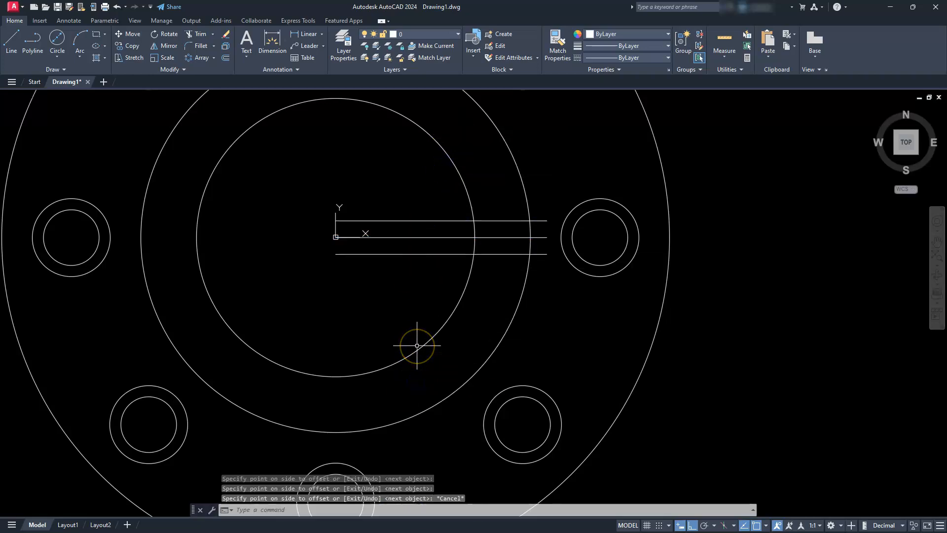
{"action": "left_click", "coordinate": [427, 238]}
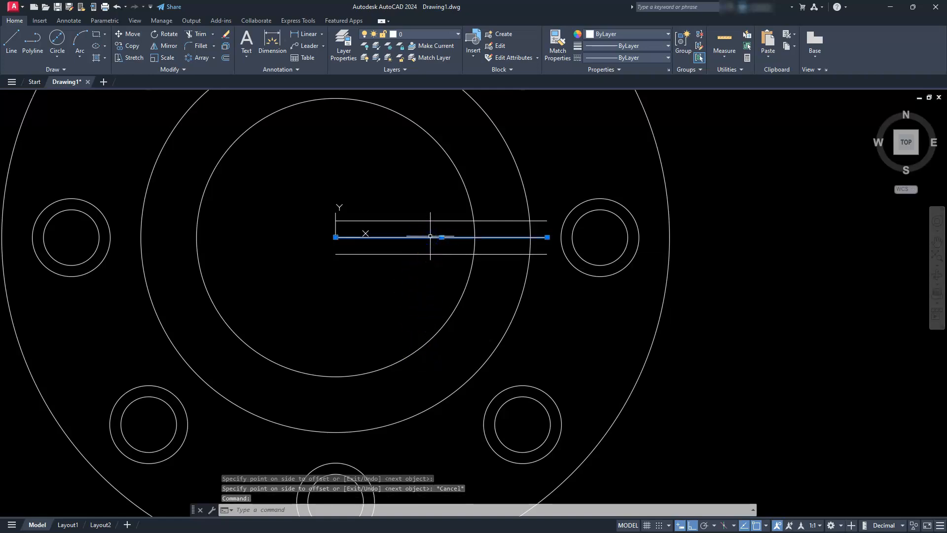
{"action": "key", "text": "Delete"}
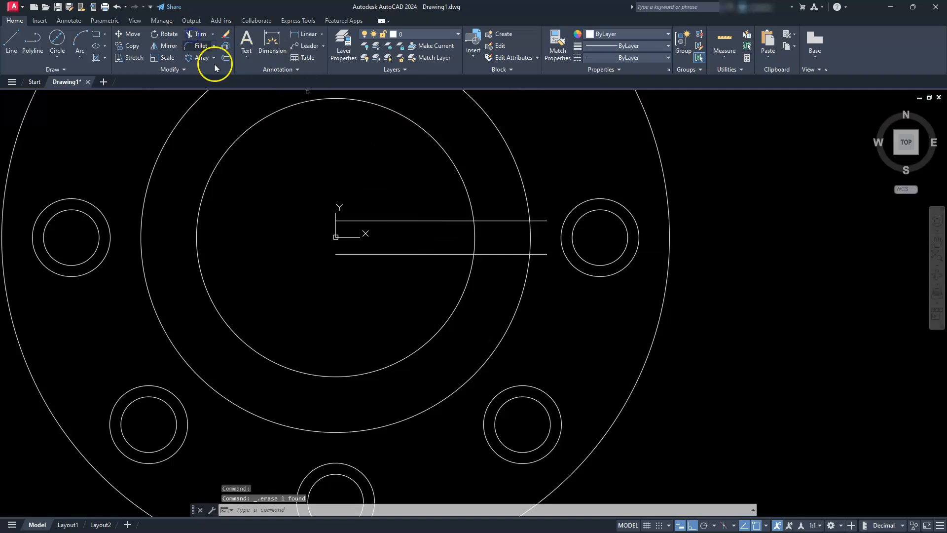
Step: Trim both offset lines inside the innermost circle and outside the 70 diameter circle, leaving only the segments between them
{"action": "left_click", "coordinate": [200, 33]}
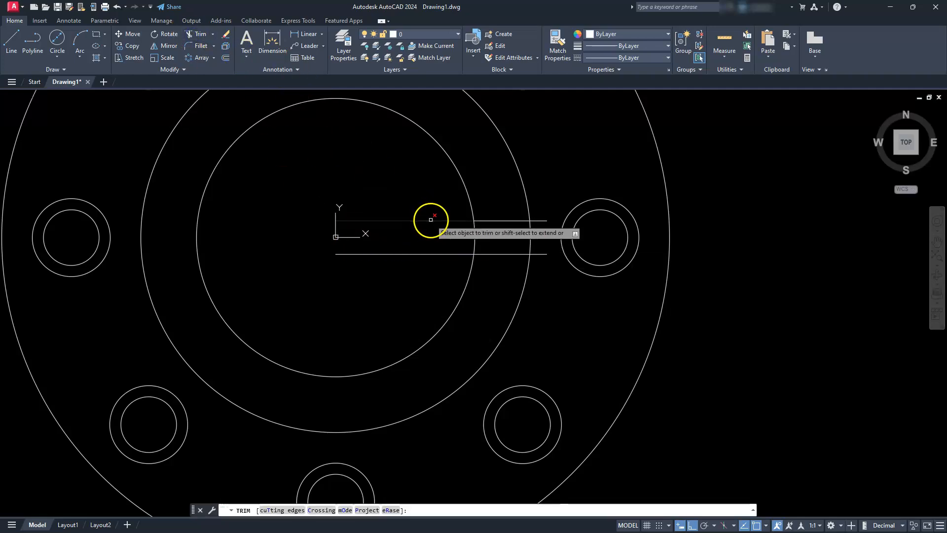
{"action": "left_click", "coordinate": [430, 219]}
{"action": "left_click", "coordinate": [433, 254]}
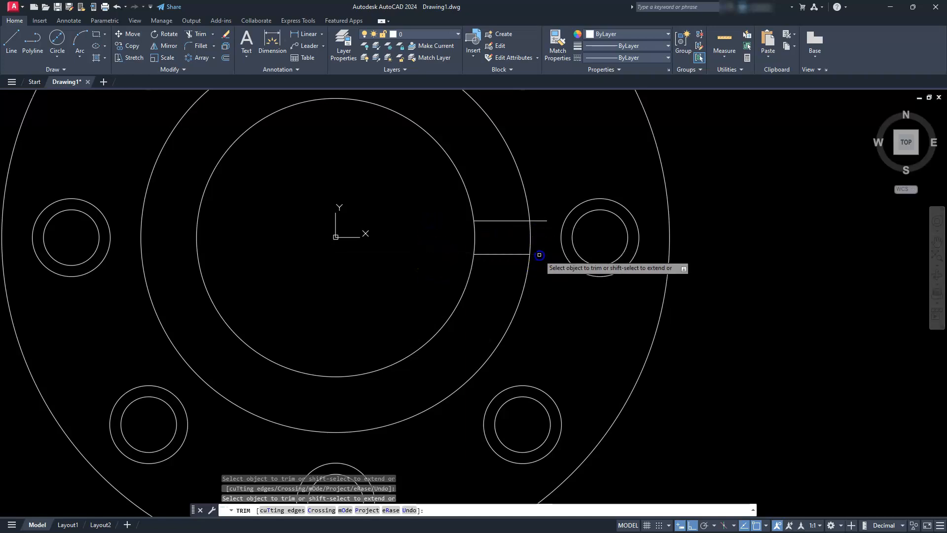
{"action": "left_click", "coordinate": [542, 221]}
{"action": "key", "text": "Escape"}
{"action": "key", "text": "Escape"}
{"action": "key", "text": "Escape"}
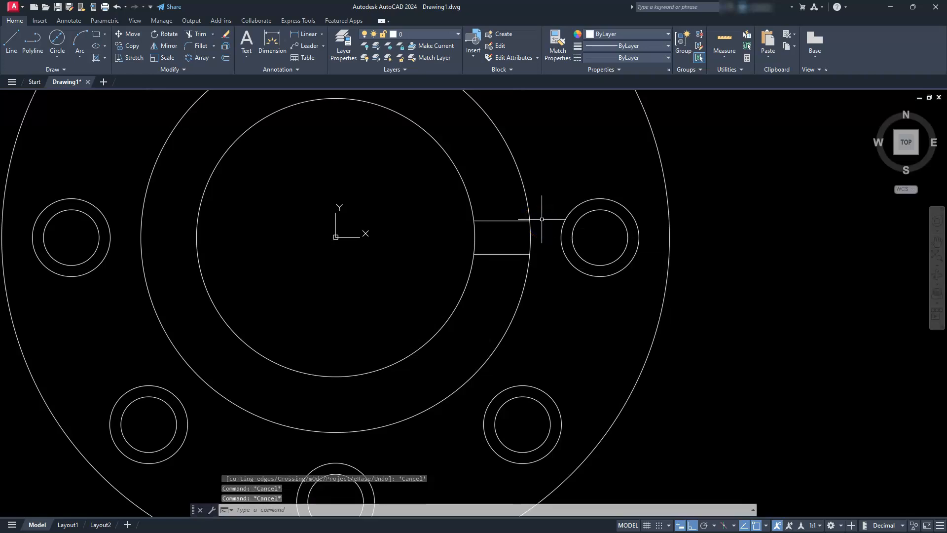
{"action": "key", "text": "Escape"}
{"action": "left_click", "coordinate": [534, 221]}
Step: Polar array the two short parallel lines around the circles' centre with 6 items over 360 degrees, non-associative
{"action": "scroll", "coordinate": [433, 248], "scroll_direction": "down", "scroll_amount": 4}
{"action": "mouse_move", "coordinate": [402, 245]}
{"action": "middle_mouse_down"}
{"action": "mouse_move", "coordinate": [391, 254]}
{"action": "mouse_move", "coordinate": [452, 266]}
{"action": "middle_mouse_up"}
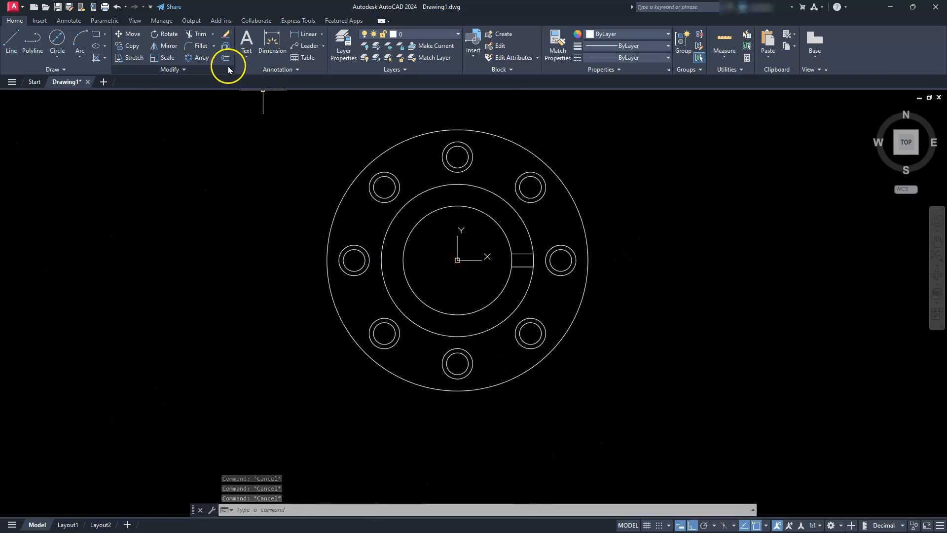
{"action": "left_click", "coordinate": [214, 57]}
{"action": "left_click", "coordinate": [218, 115]}
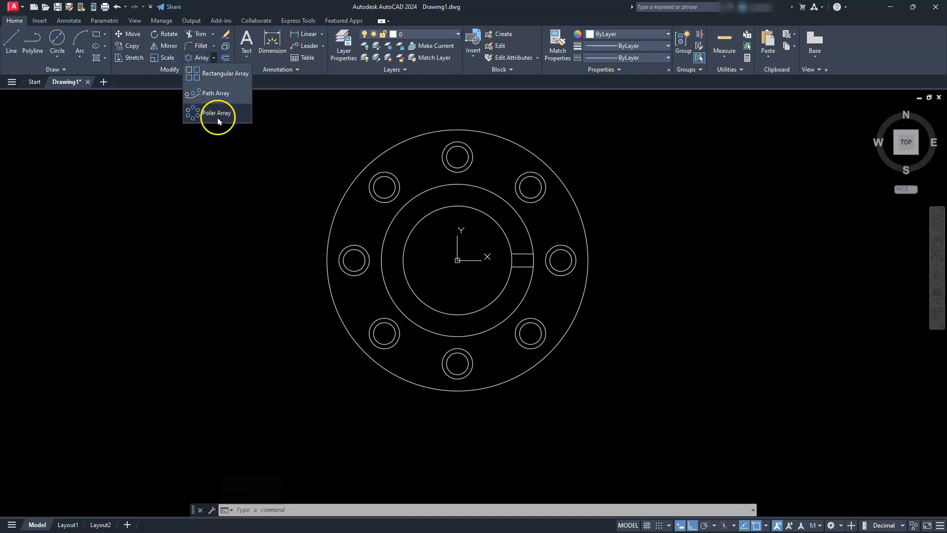
{"action": "left_click", "coordinate": [492, 245]}
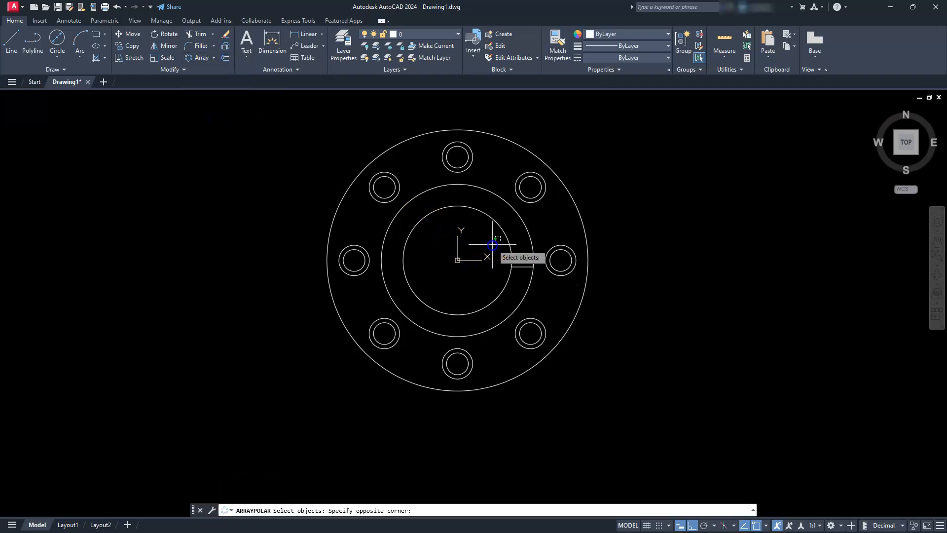
{"action": "left_click", "coordinate": [541, 278]}
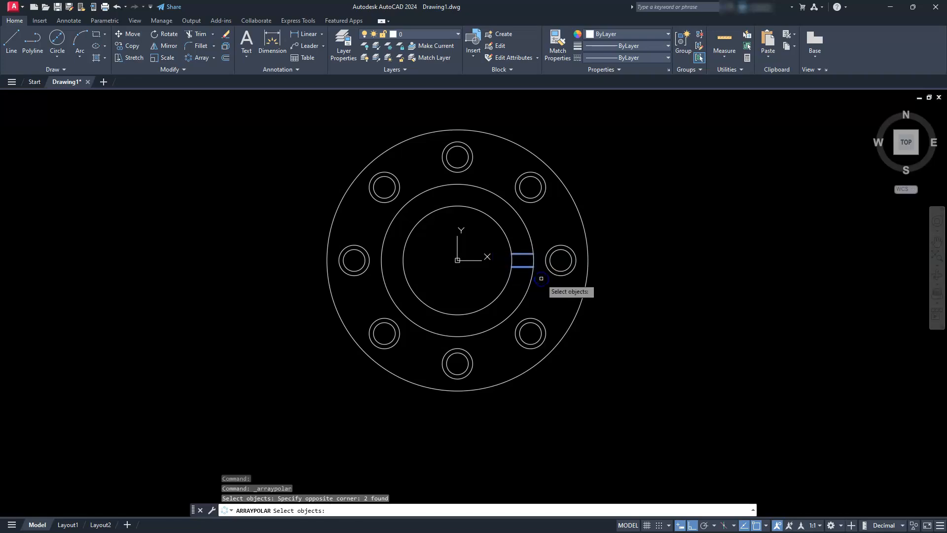
{"action": "key", "text": "Return"}
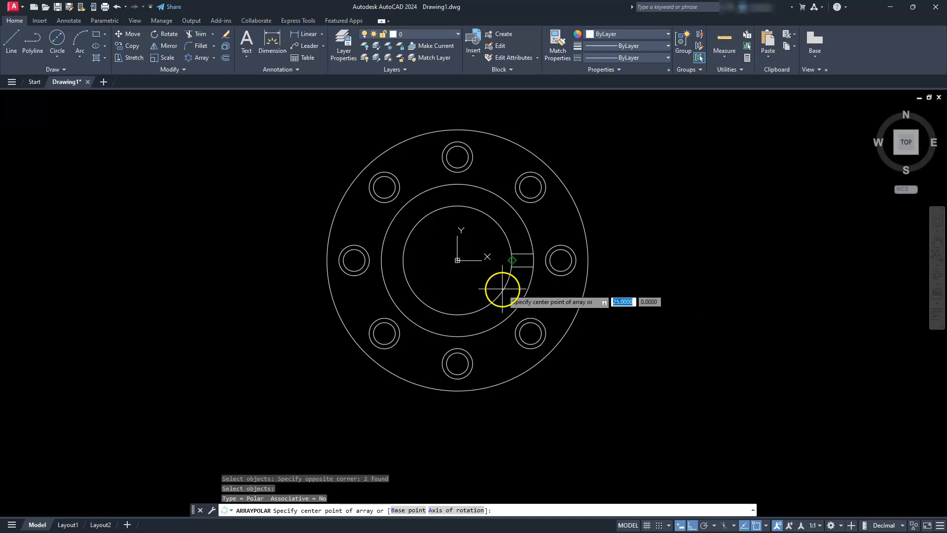
{"action": "left_click", "coordinate": [457, 260]}
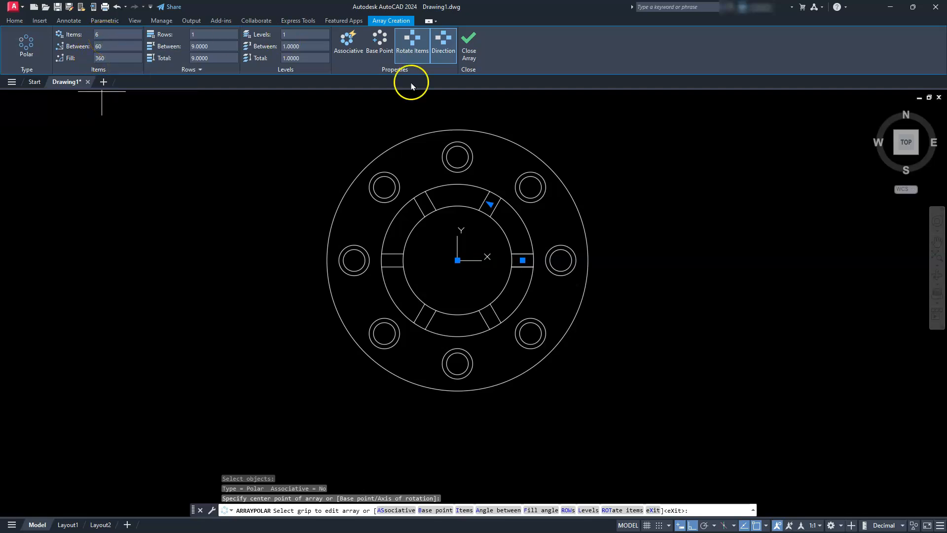
{"action": "left_click", "coordinate": [464, 54]}
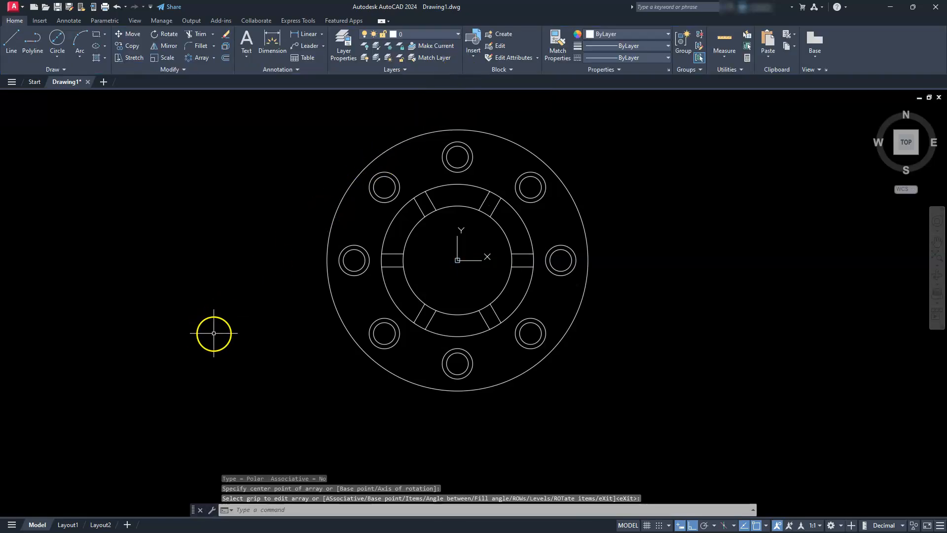
Step: Draw a vertical construction line through the outermost circle's left quadrant by picking two points, and delete it
{"action": "scroll", "coordinate": [277, 318], "scroll_direction": "down", "scroll_amount": 2}
{"action": "mouse_move", "coordinate": [332, 406]}
{"action": "middle_mouse_down"}
{"action": "mouse_move", "coordinate": [361, 326]}
{"action": "mouse_move", "coordinate": [388, 303]}
{"action": "middle_mouse_up"}
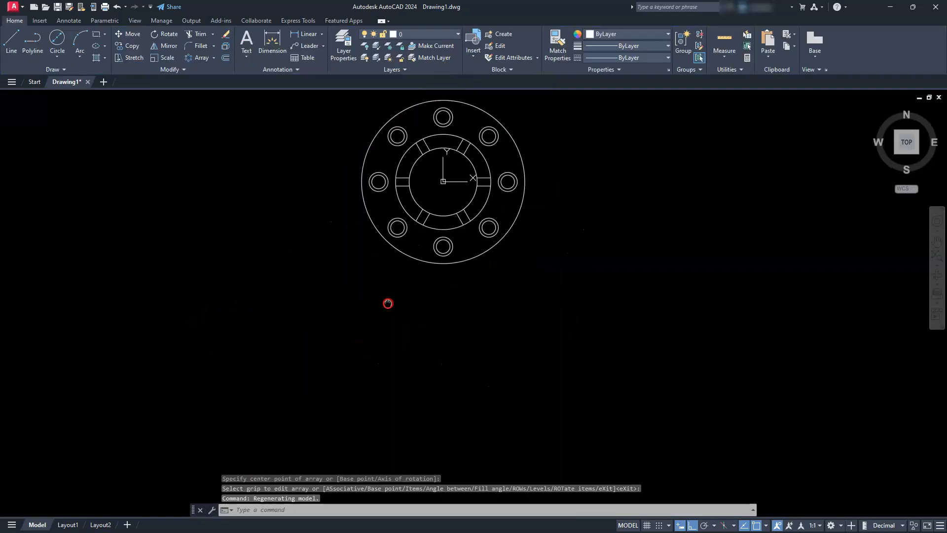
{"action": "left_click", "coordinate": [73, 69]}
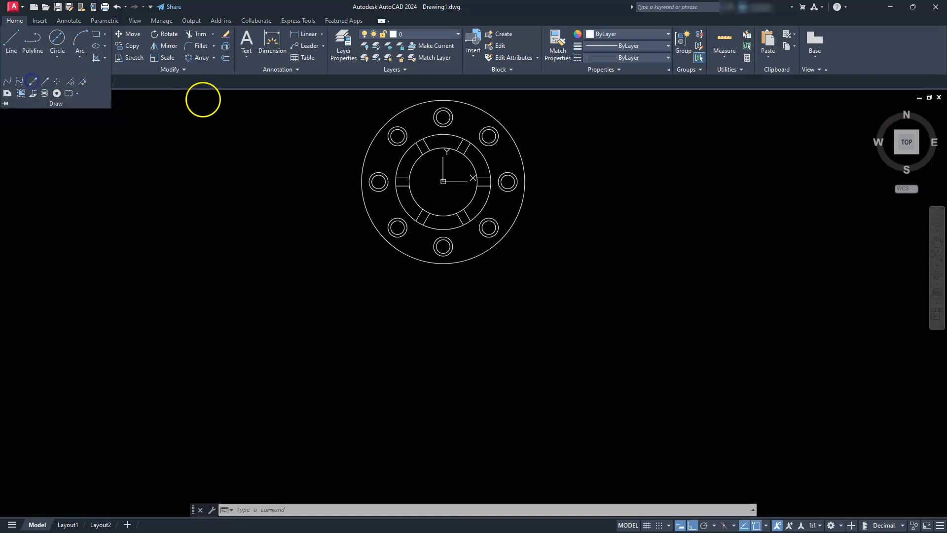
{"action": "scroll", "coordinate": [376, 173], "scroll_direction": "up", "scroll_amount": 2}
{"action": "scroll", "coordinate": [376, 170], "scroll_direction": "up", "scroll_amount": 2}
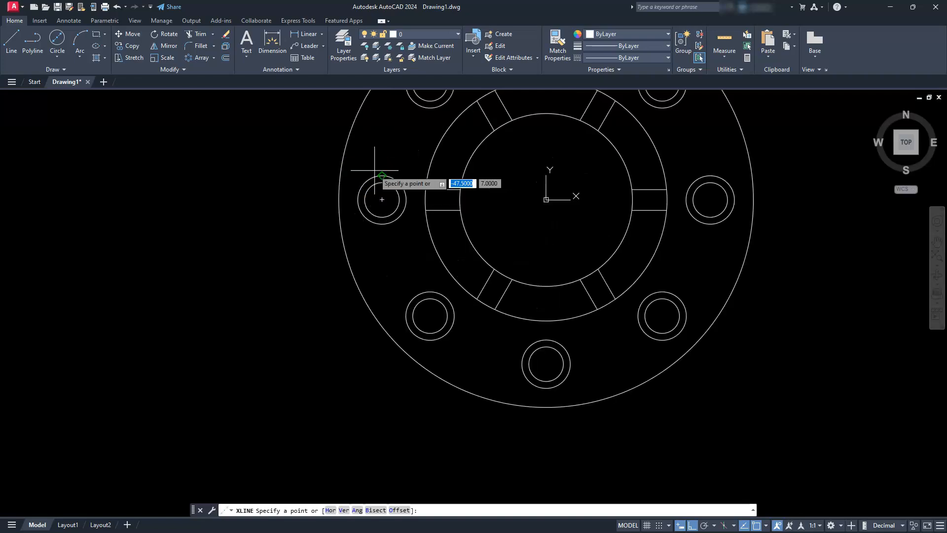
{"action": "left_click", "coordinate": [339, 200]}
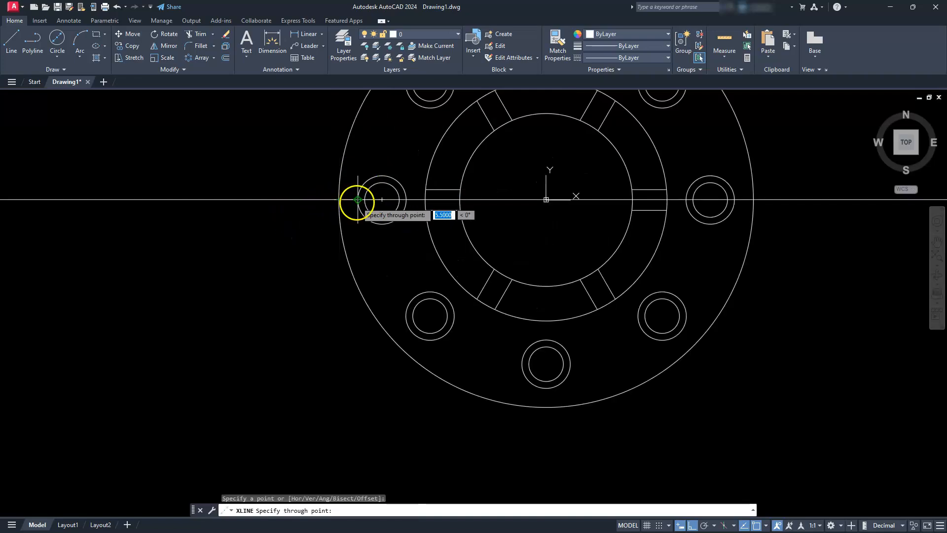
{"action": "left_click", "coordinate": [325, 334]}
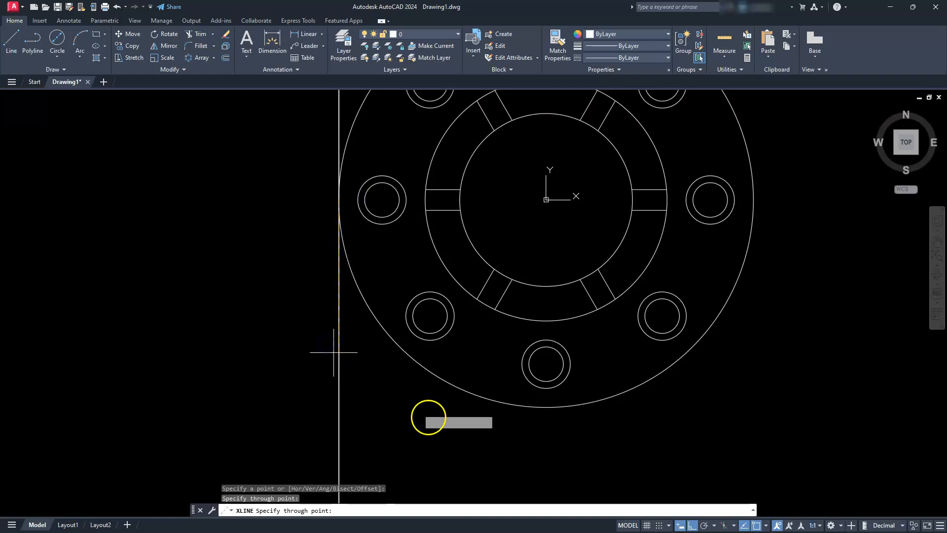
{"action": "key", "text": "Escape"}
{"action": "key", "text": "Escape"}
{"action": "key", "text": "Escape"}
{"action": "key", "text": "Escape"}
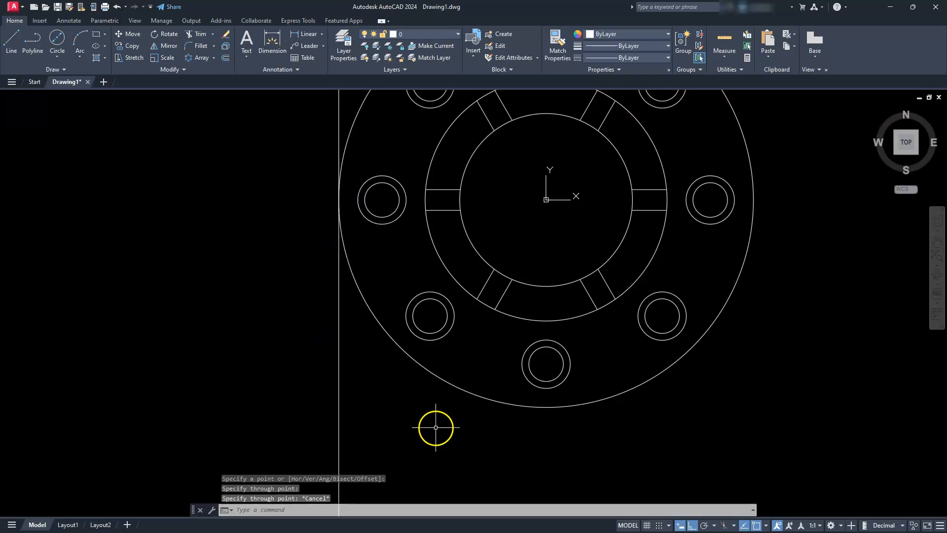
{"action": "left_click", "coordinate": [339, 339]}
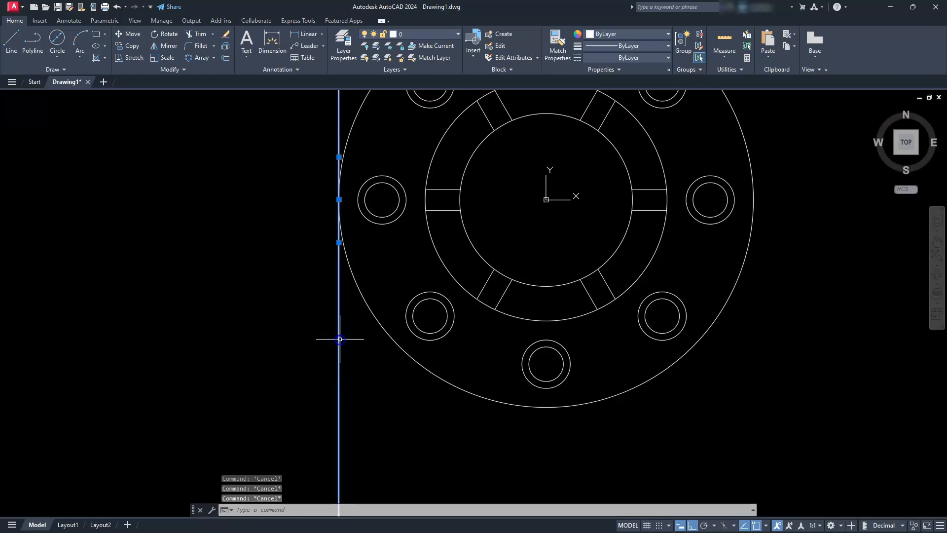
{"action": "key", "text": "Delete"}
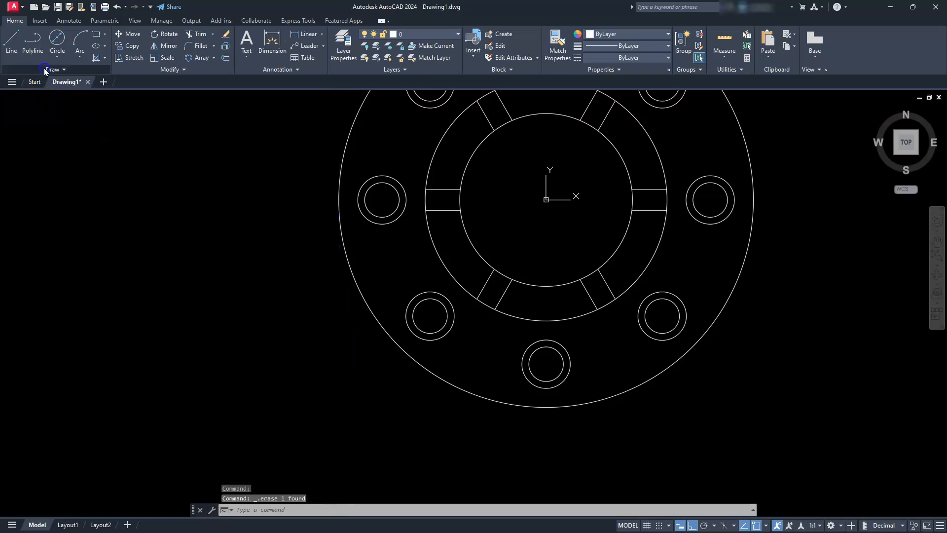
Step: Draw vertical construction lines with the Ver option through the outermost circle's left quadrant and both side quadrants of the left hole's two circles
{"action": "left_click", "coordinate": [45, 69]}
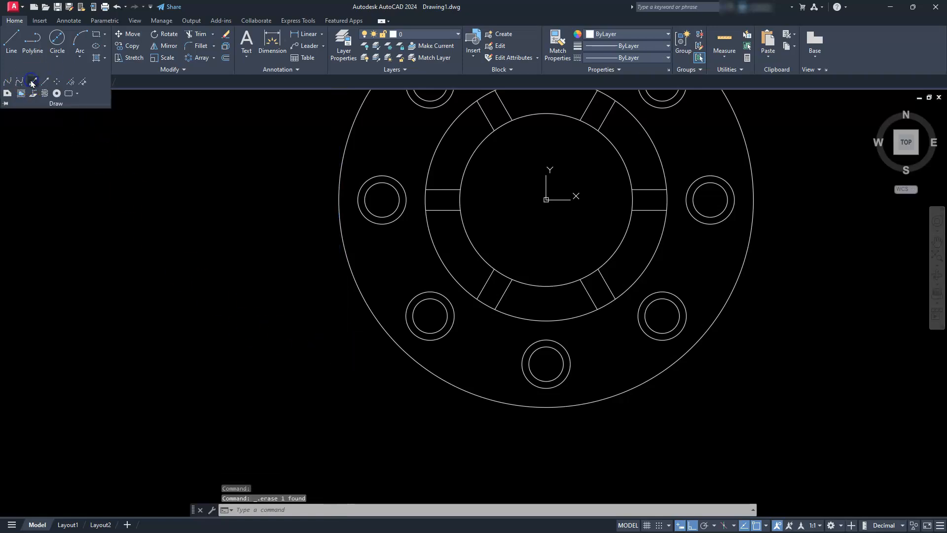
{"action": "left_click", "coordinate": [32, 82]}
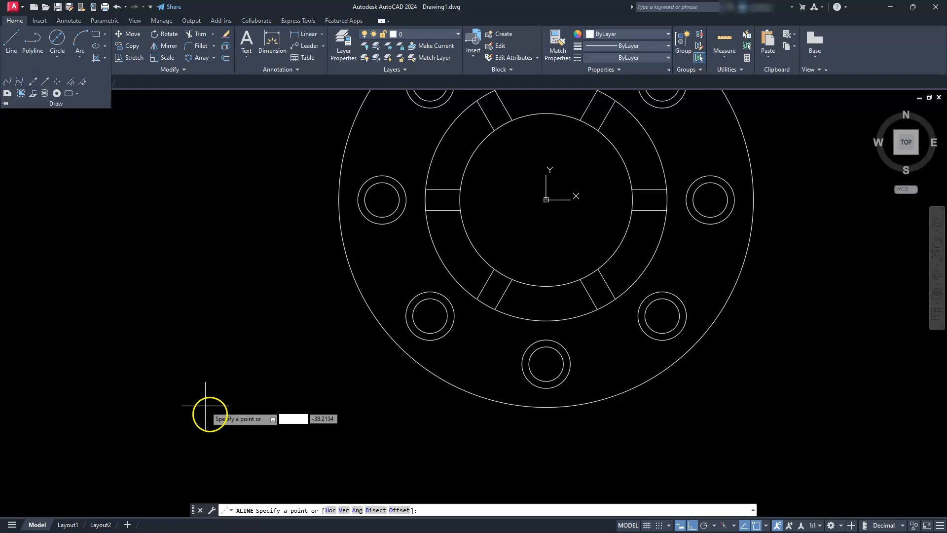
{"action": "left_click", "coordinate": [342, 510]}
{"action": "left_click", "coordinate": [339, 199]}
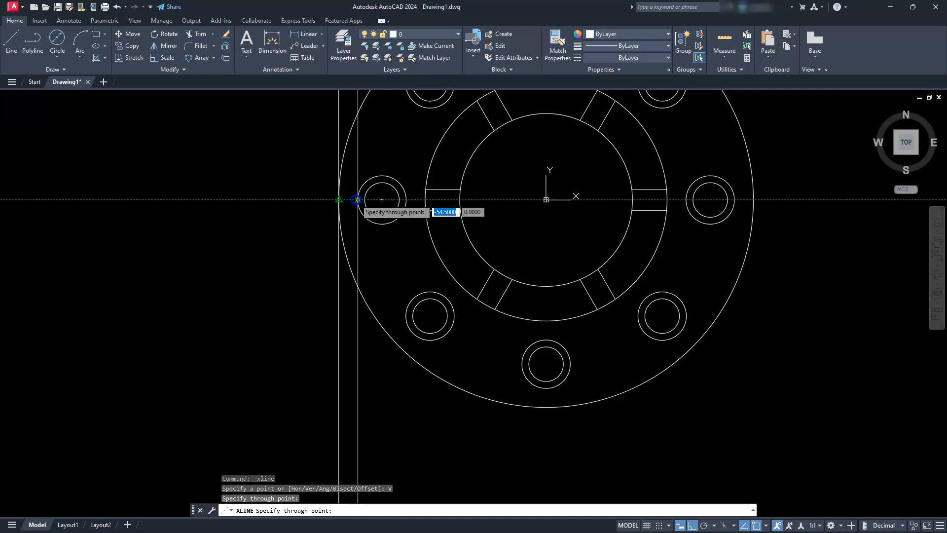
{"action": "left_click", "coordinate": [357, 199]}
{"action": "left_click", "coordinate": [364, 200]}
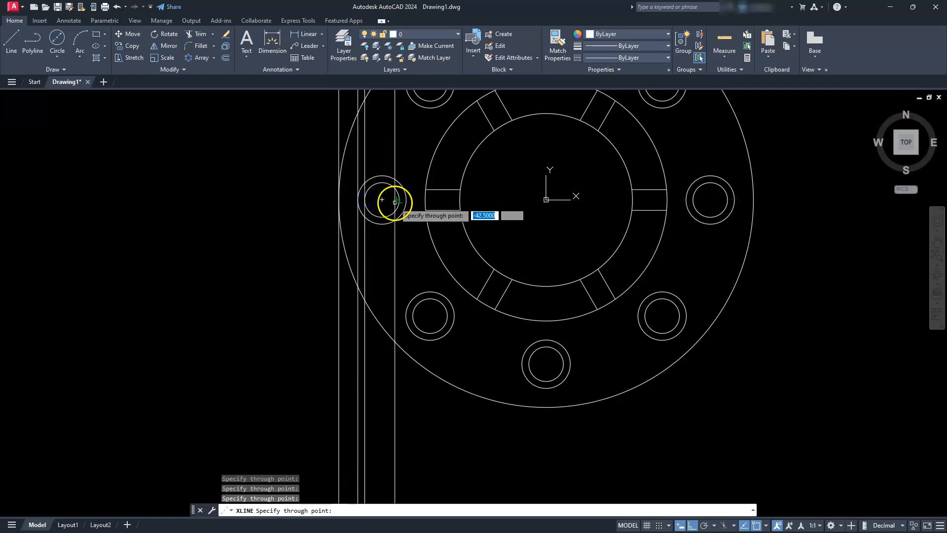
{"action": "left_click", "coordinate": [406, 200]}
{"action": "left_click", "coordinate": [399, 199]}
Step: Add vertical construction lines through the left quadrants of the 70 diameter circle and the innermost circle, and through the centre at 0,0
{"action": "left_click", "coordinate": [425, 199]}
{"action": "left_click", "coordinate": [458, 187]}
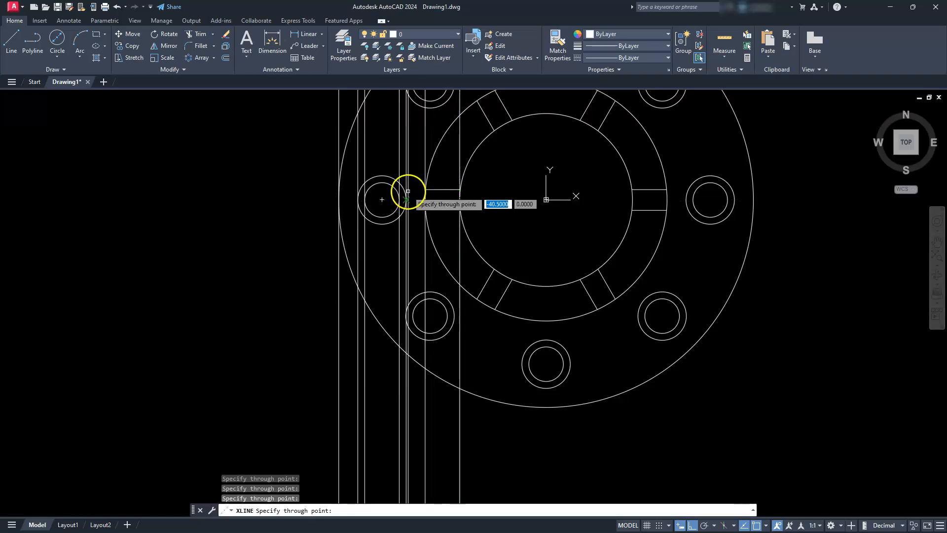
{"action": "left_click", "coordinate": [546, 199]}
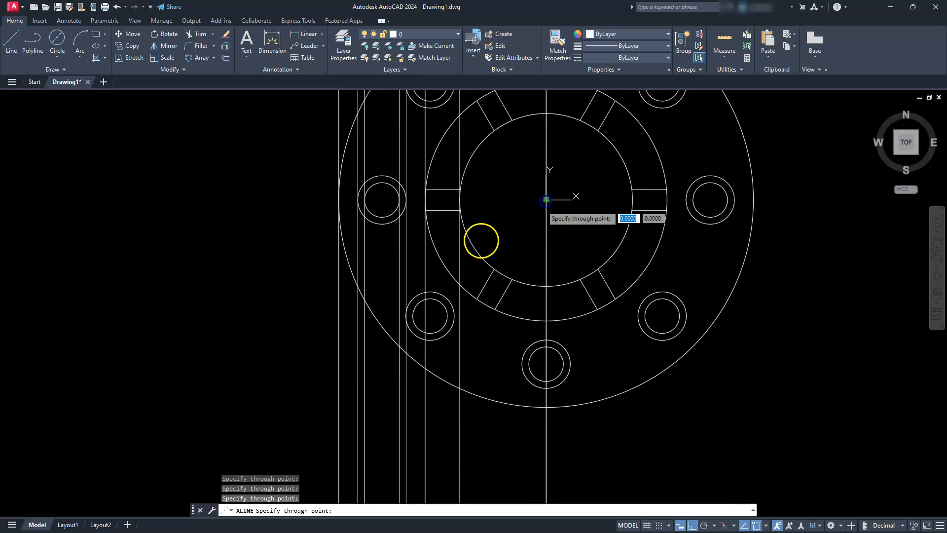
{"action": "key", "text": "Escape"}
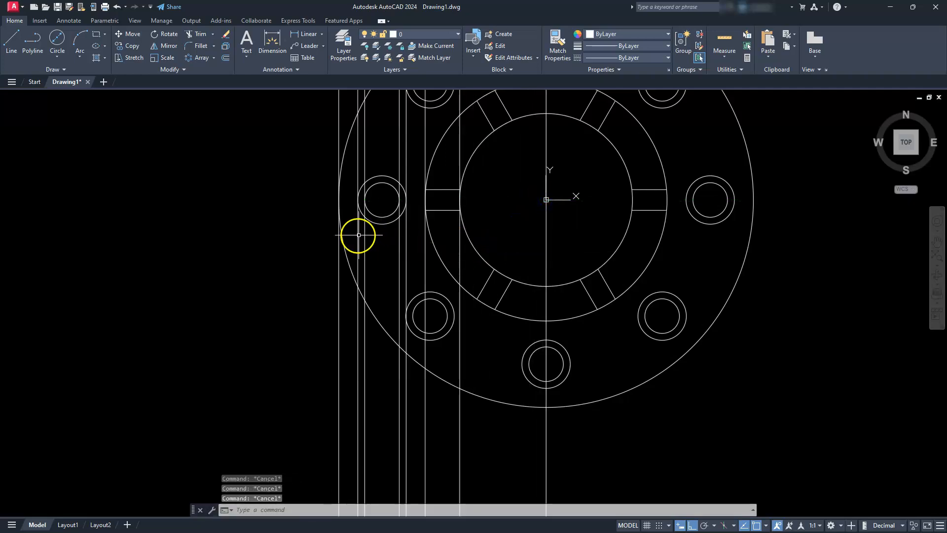
Step: Draw a horizontal line below the circular view, extending past the vertical construction lines on both sides
{"action": "scroll", "coordinate": [355, 236], "scroll_direction": "down", "scroll_amount": 4}
{"action": "middle_click_drag", "start_coordinate": [360, 296], "coordinate": [383, 236]}
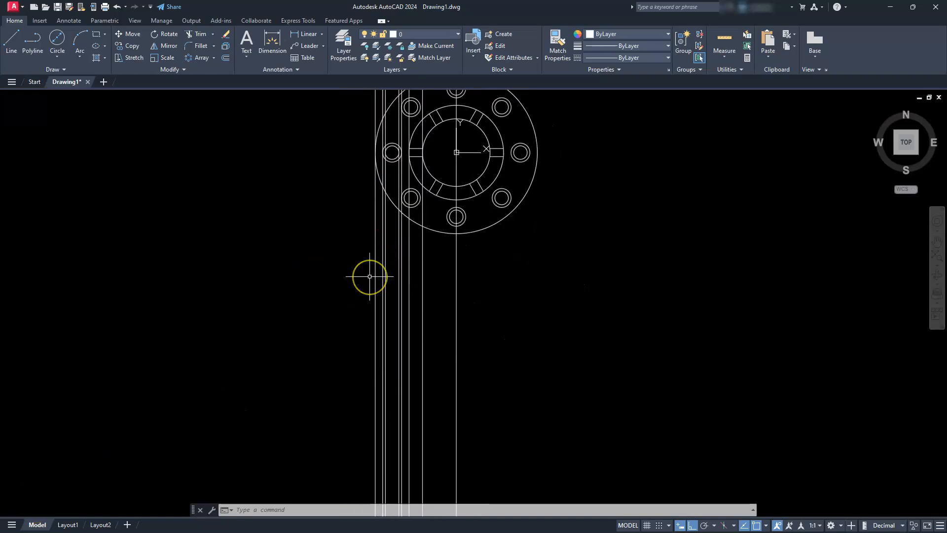
{"action": "type", "text": "l"}
{"action": "key", "text": "Return"}
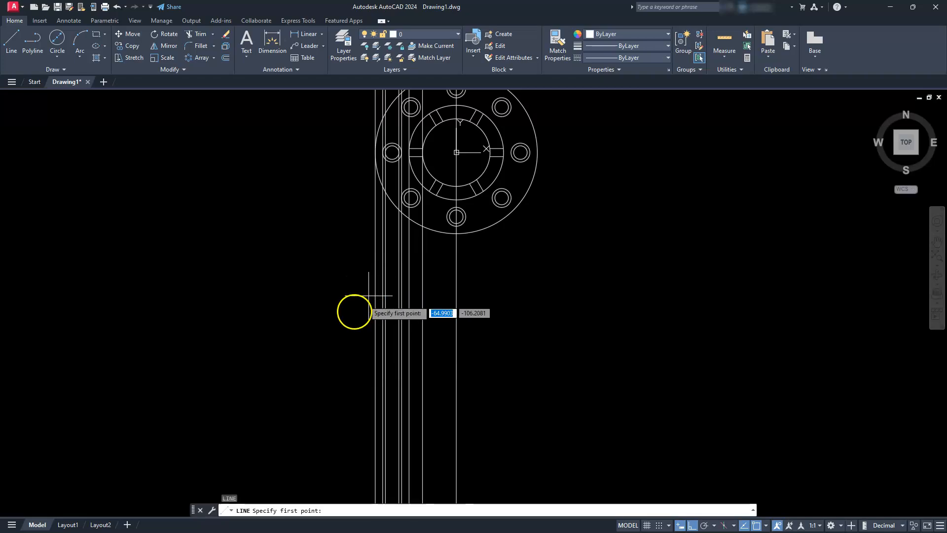
{"action": "left_click", "coordinate": [349, 319]}
{"action": "left_click", "coordinate": [539, 330]}
{"action": "key", "text": "Escape"}
{"action": "key", "text": "Escape"}
{"action": "key", "text": "Escape"}
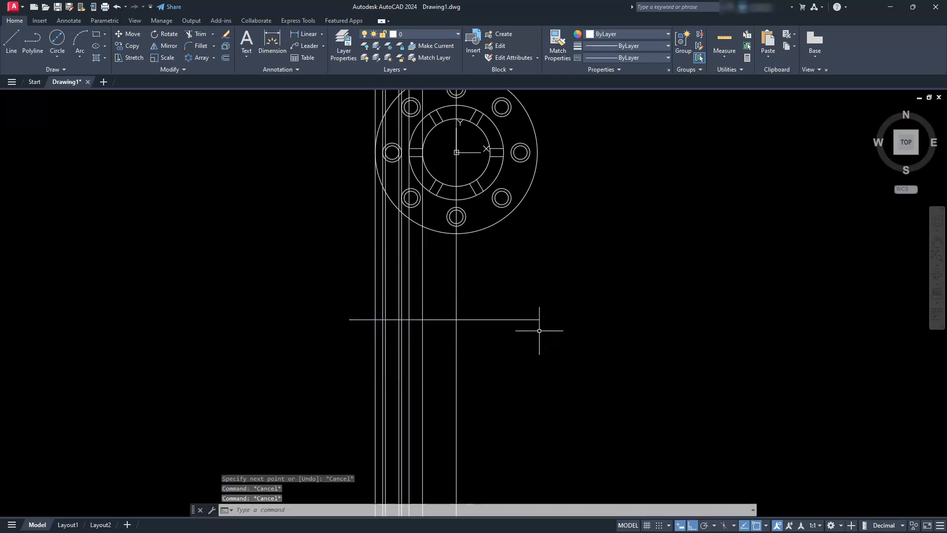
Step: Copy the horizontal line straight down at distances of 32, 48 and 80
{"action": "left_click", "coordinate": [132, 45]}
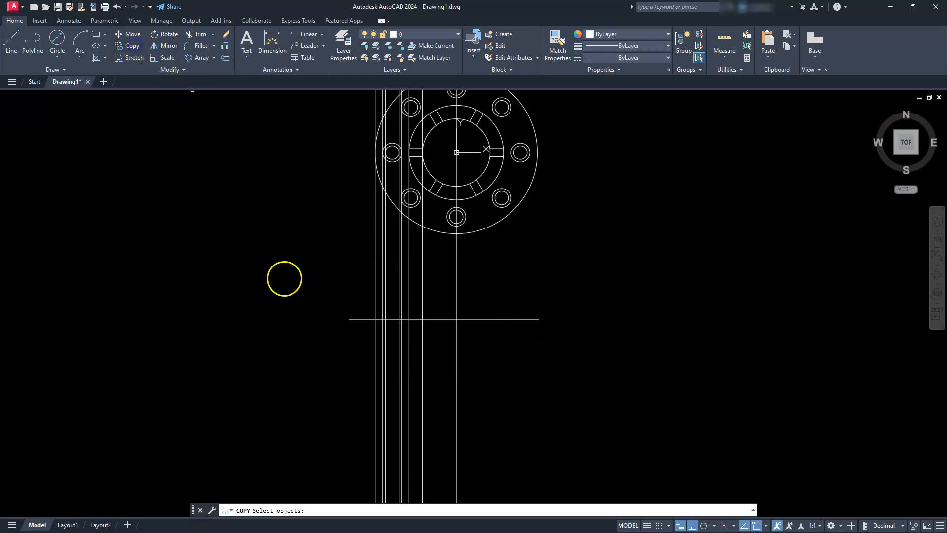
{"action": "left_click", "coordinate": [355, 320]}
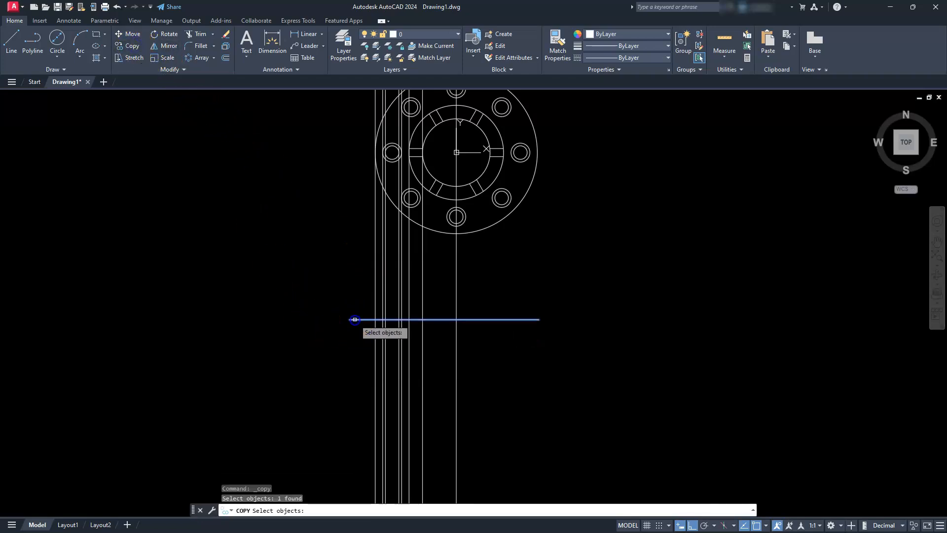
{"action": "key", "text": "Return"}
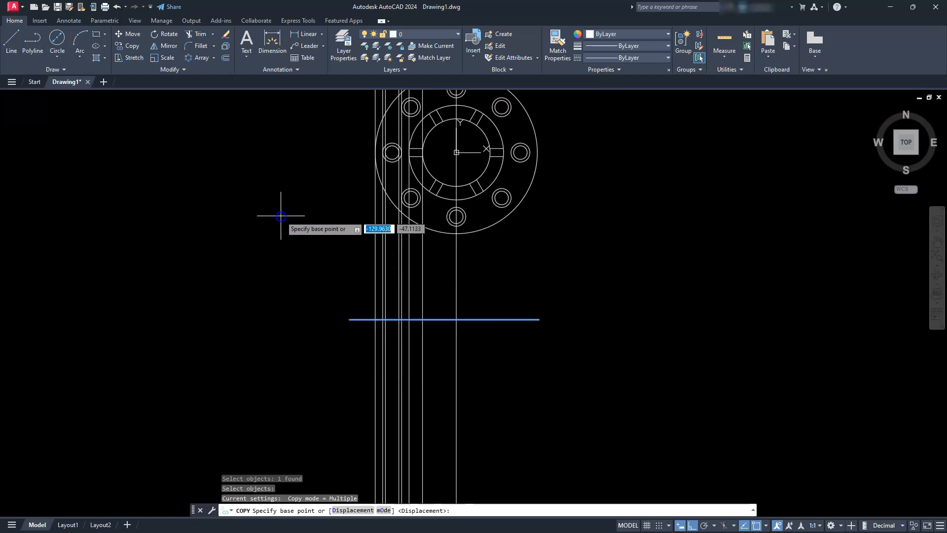
{"action": "left_click", "coordinate": [280, 215]}
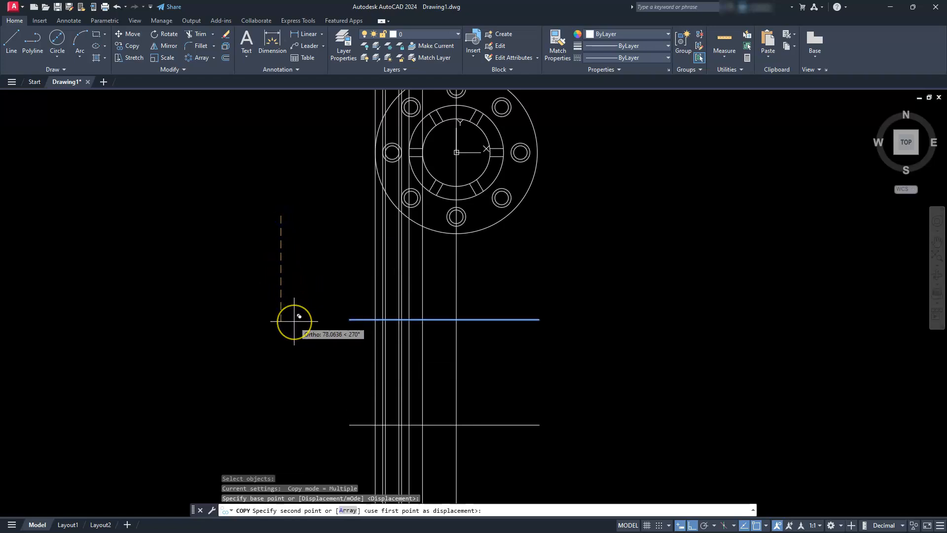
{"action": "type", "text": "32"}
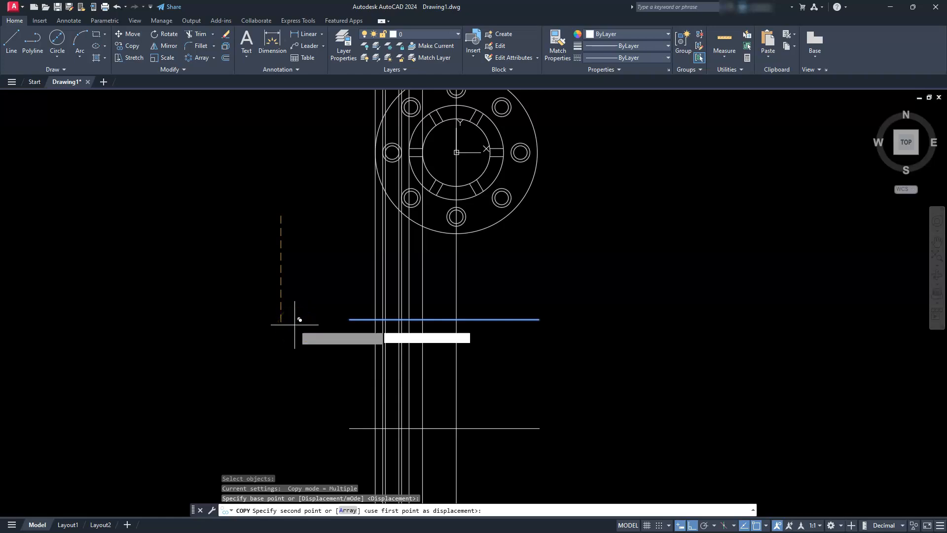
{"action": "key", "text": "Return"}
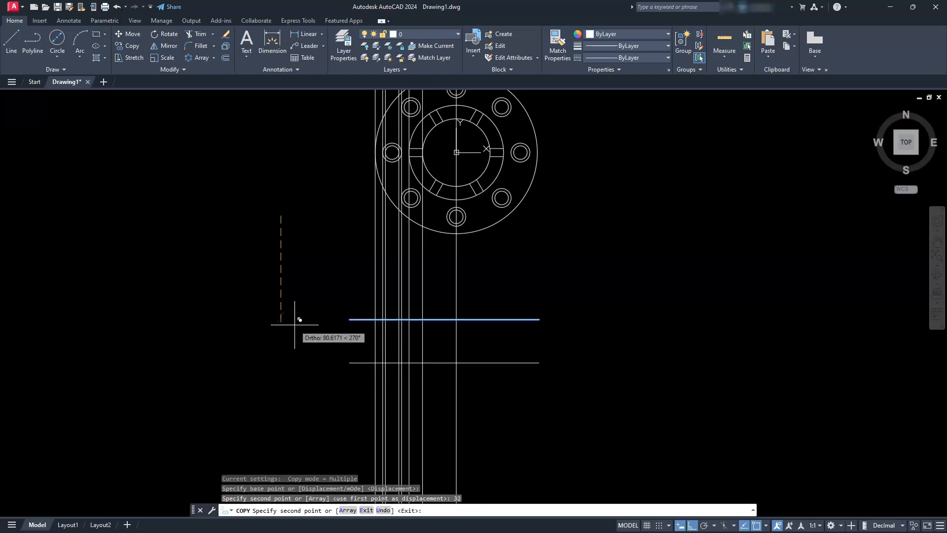
{"action": "type", "text": "48"}
{"action": "key", "text": "Return"}
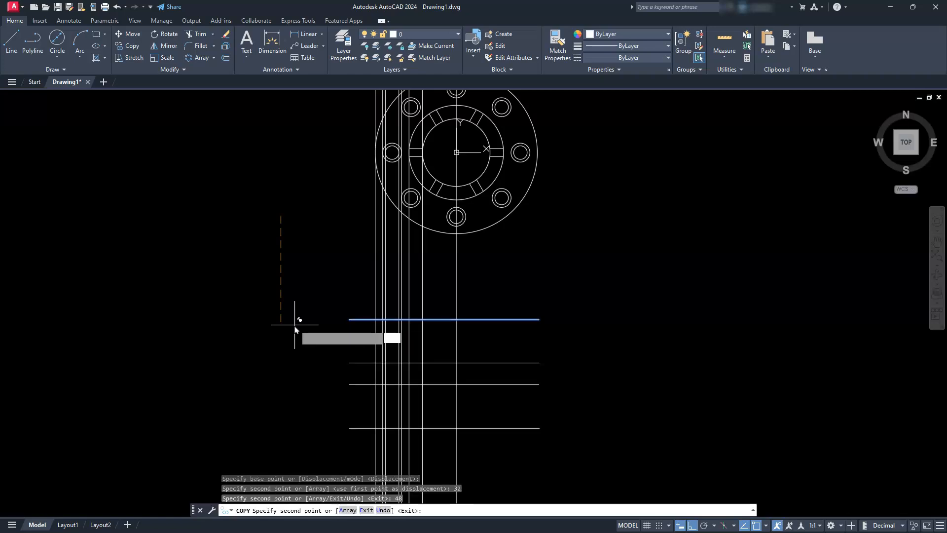
{"action": "key", "text": "Return"}
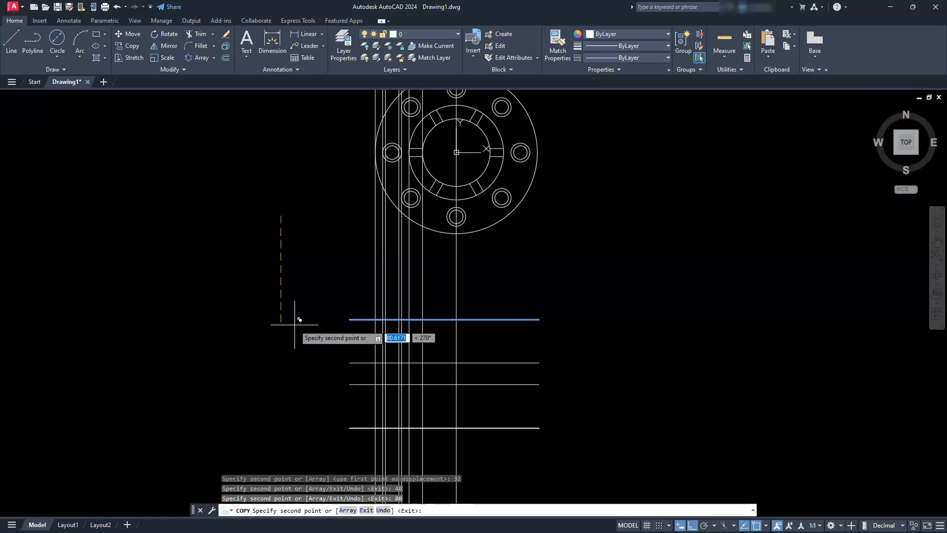
{"action": "key", "text": "Escape"}
{"action": "key", "text": "Escape"}
{"action": "key", "text": "Escape"}
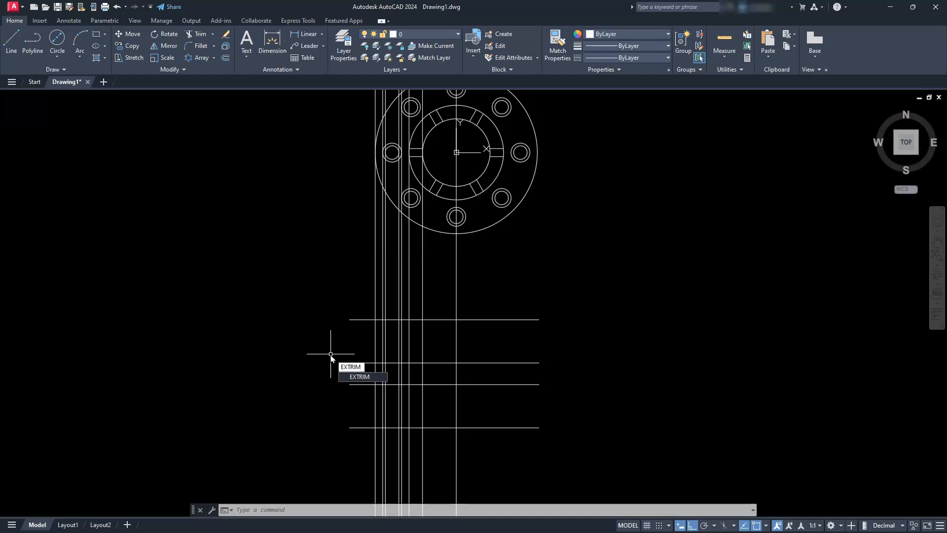
Step: Use EXTRIM to cut the vertical construction lines above the uppermost horizontal line and below the lowest one
{"action": "key", "text": "Return"}
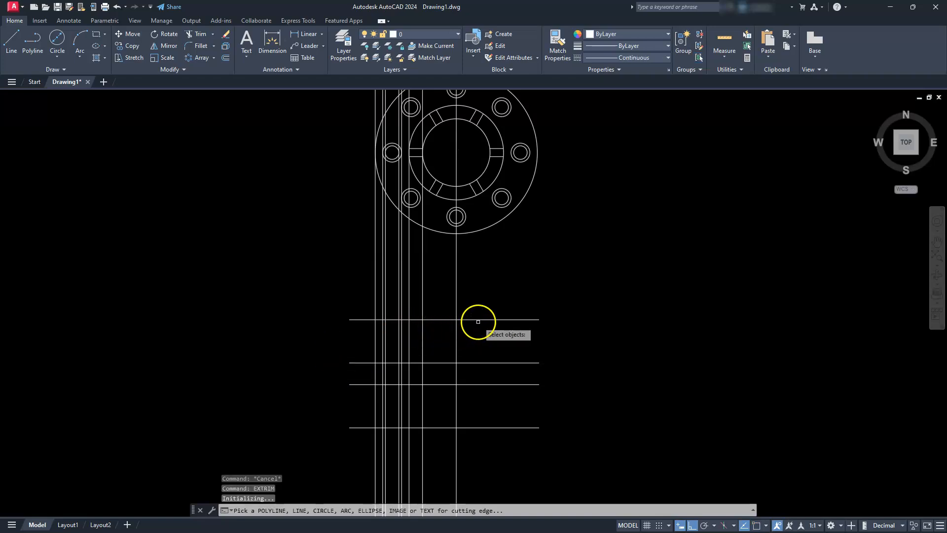
{"action": "left_click", "coordinate": [480, 320]}
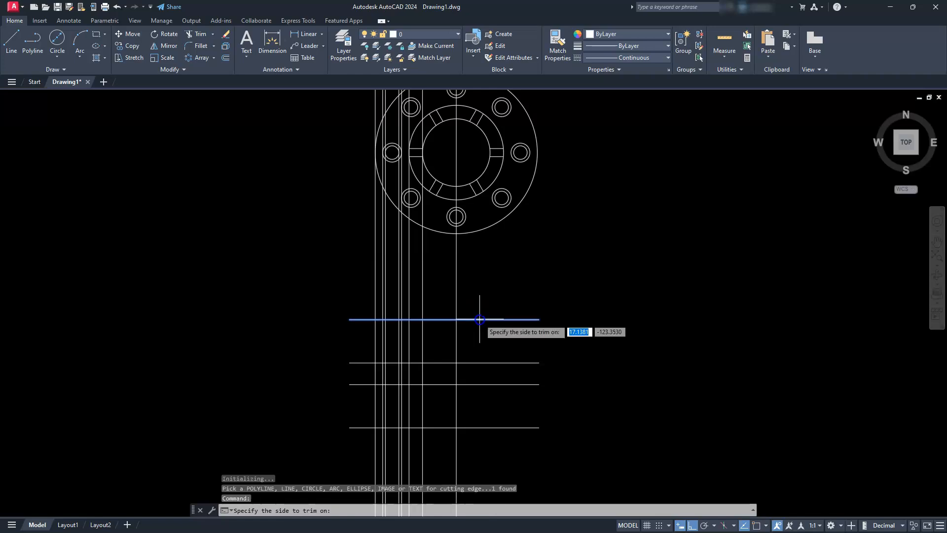
{"action": "left_click", "coordinate": [481, 276]}
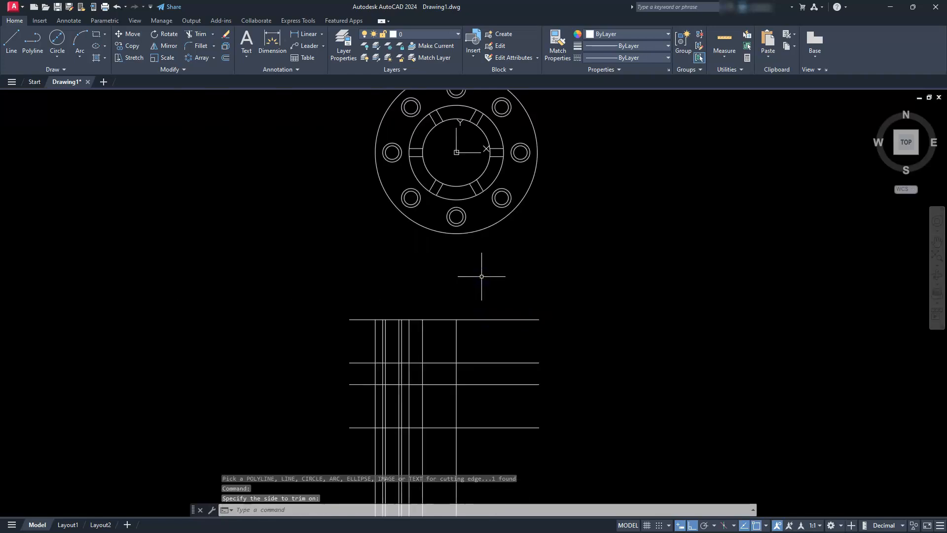
{"action": "right_click", "coordinate": [492, 401]}
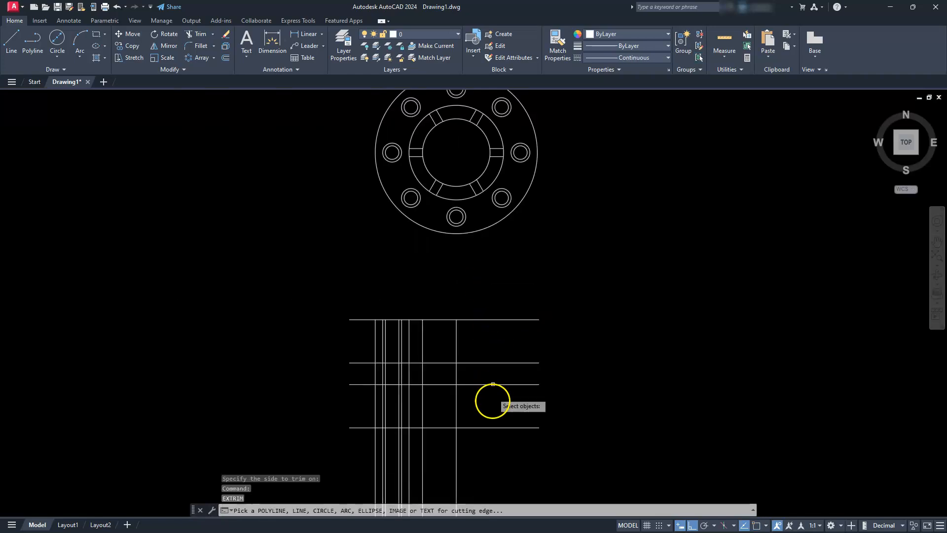
{"action": "left_click", "coordinate": [492, 427]}
{"action": "left_click", "coordinate": [489, 472]}
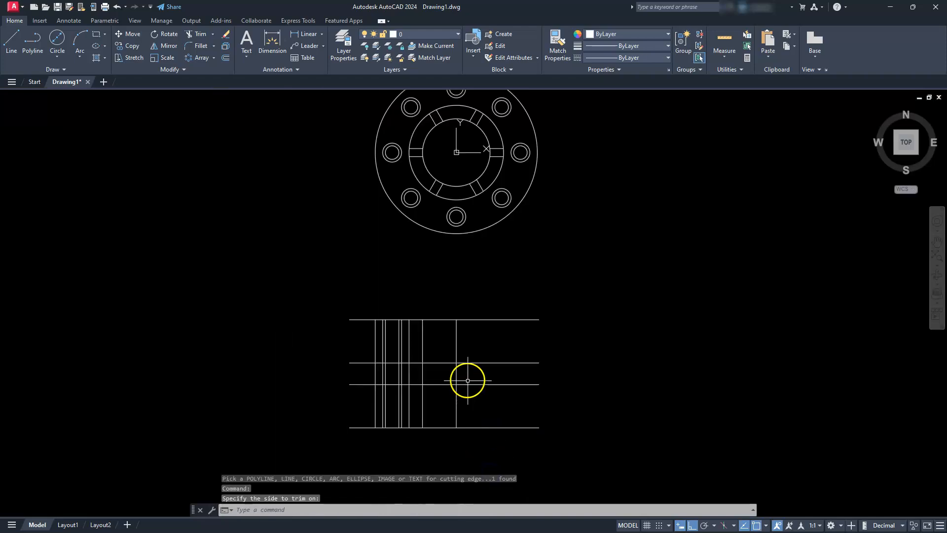
Step: Use EXTRIM to cut the horizontal lines to the right of the centre line and to the left of the outermost vertical line
{"action": "right_click", "coordinate": [464, 359]}
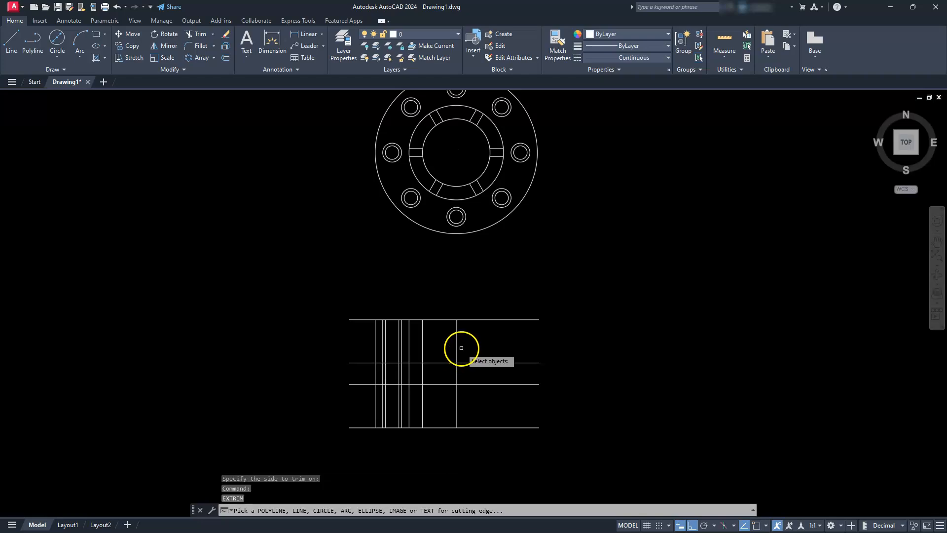
{"action": "left_click", "coordinate": [456, 343]}
{"action": "left_click", "coordinate": [514, 342]}
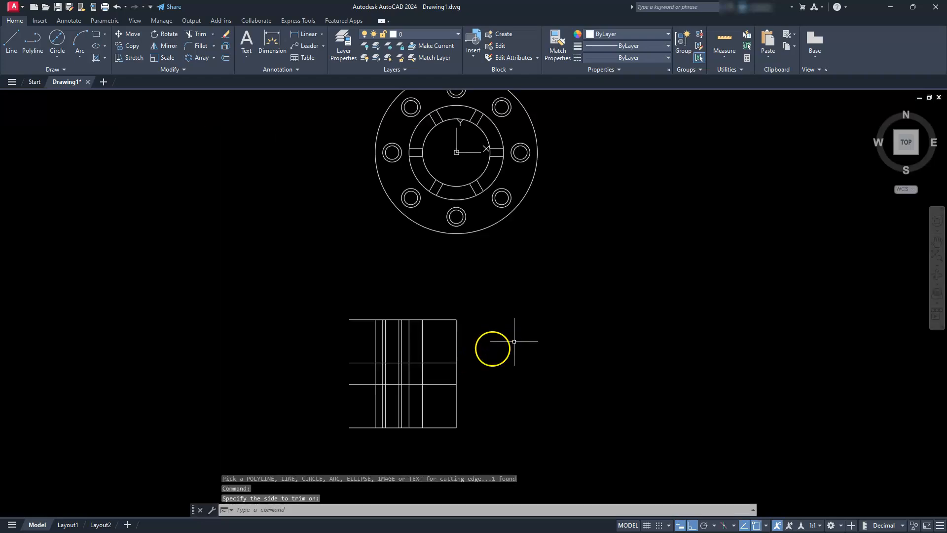
{"action": "left_click", "coordinate": [375, 335]}
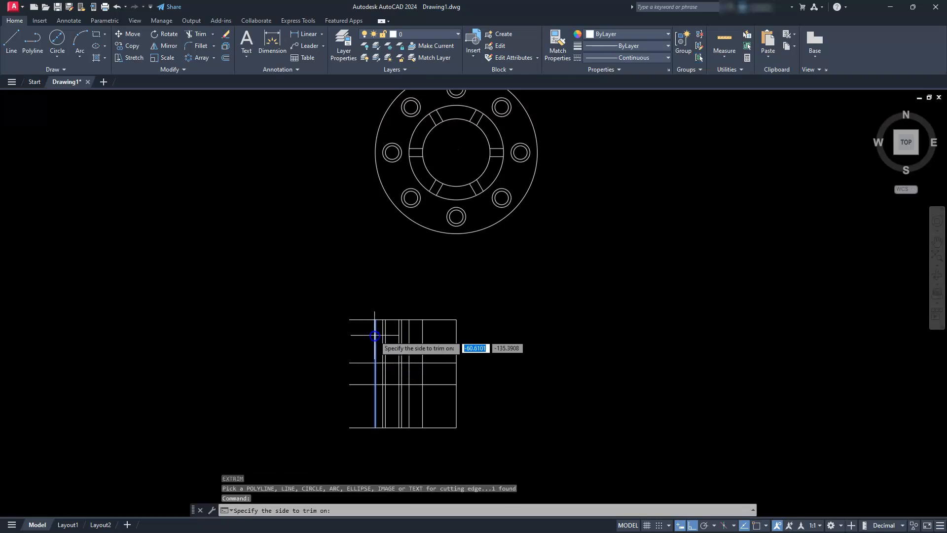
{"action": "left_click", "coordinate": [251, 381]}
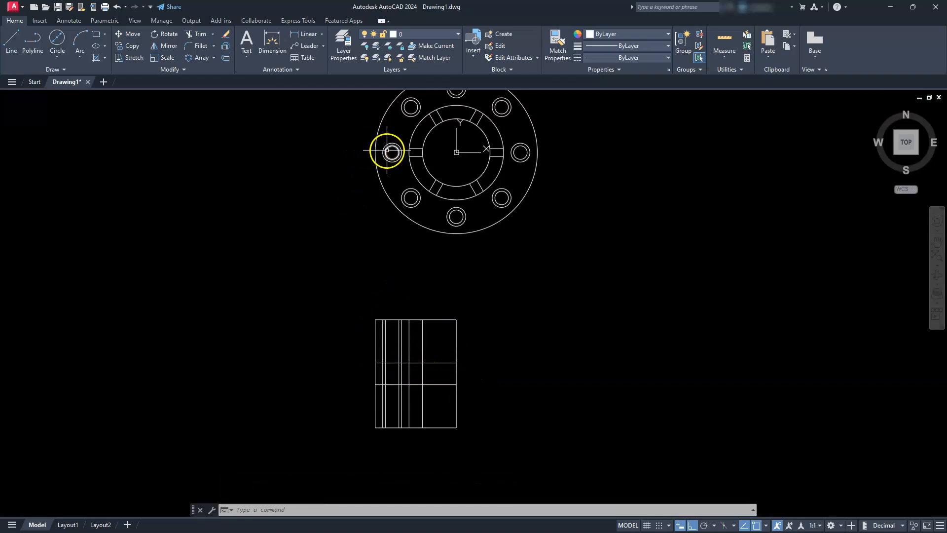
Step: Erase the two vertical lines projected from the inner circle of the leftmost hole
{"action": "scroll", "coordinate": [394, 404], "scroll_direction": "up", "scroll_amount": 2}
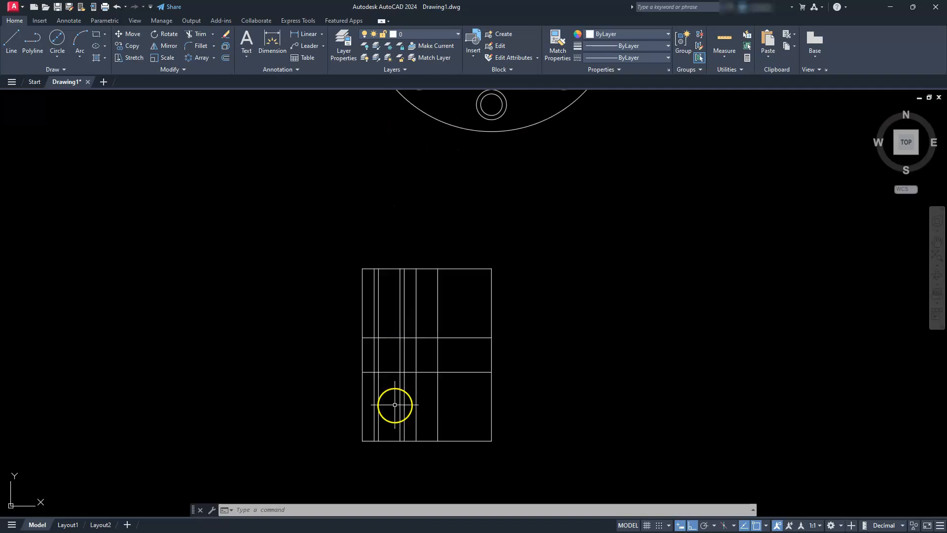
{"action": "middle_click_drag", "start_coordinate": [390, 376], "coordinate": [379, 461]}
{"action": "middle_click_drag", "start_coordinate": [340, 264], "coordinate": [348, 303]}
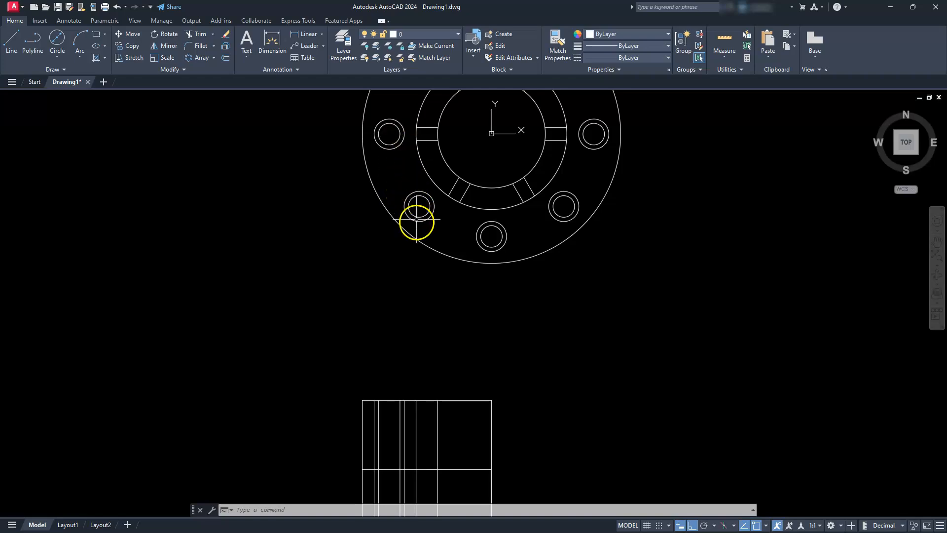
{"action": "middle_click_drag", "start_coordinate": [357, 359], "coordinate": [359, 203]}
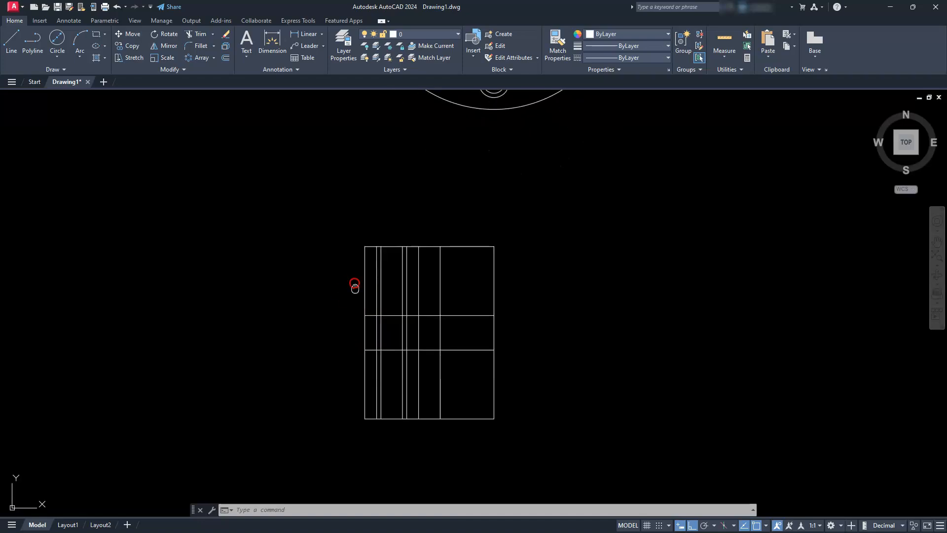
{"action": "scroll", "coordinate": [391, 363], "scroll_direction": "up", "scroll_amount": 2}
{"action": "left_click", "coordinate": [401, 298]}
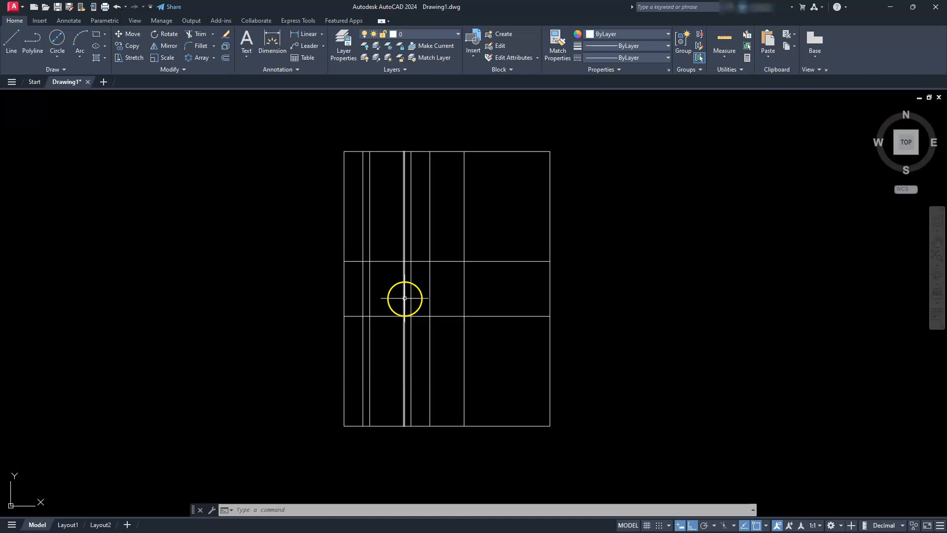
{"action": "left_click", "coordinate": [370, 286]}
{"action": "key", "text": "Delete"}
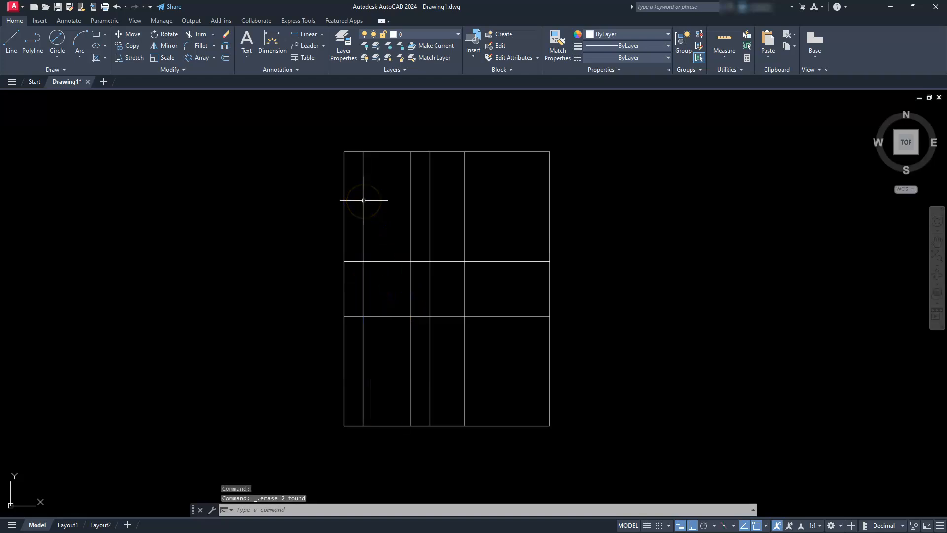
Step: Erase the vertical line projected from the innermost circle of the circular view
{"action": "scroll", "coordinate": [364, 200], "scroll_direction": "down", "scroll_amount": 2}
{"action": "middle_click_drag", "start_coordinate": [360, 218], "coordinate": [364, 321]}
{"action": "scroll", "coordinate": [364, 321], "scroll_direction": "down", "scroll_amount": 2}
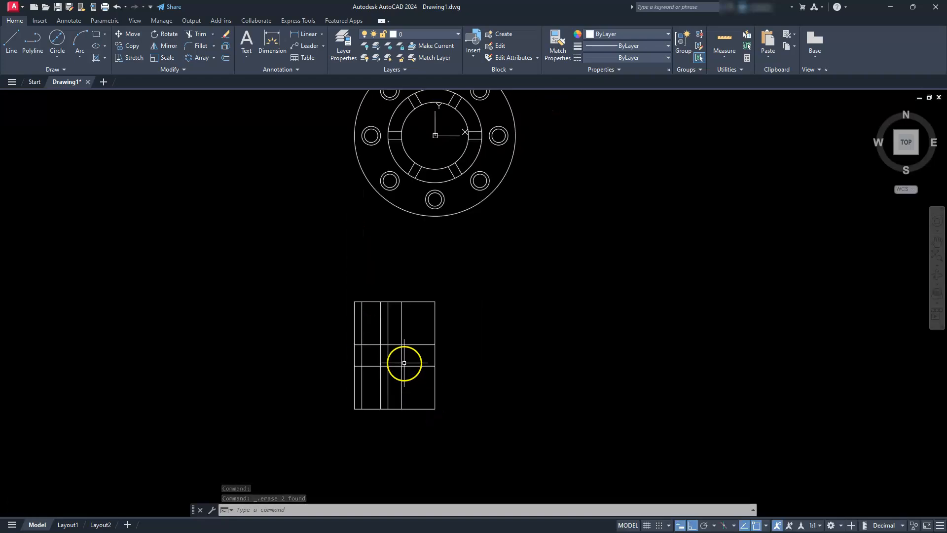
{"action": "scroll", "coordinate": [403, 364], "scroll_direction": "up", "scroll_amount": 2}
{"action": "scroll", "coordinate": [393, 325], "scroll_direction": "down", "scroll_amount": 2}
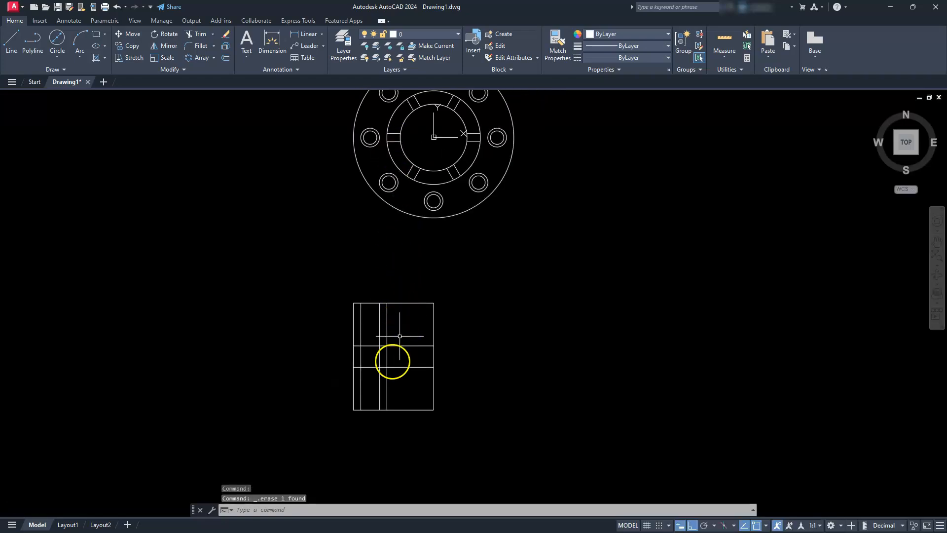
Step: Trim the uppermost and lowest horizontal lines between the hole's right-hand vertical line and the 70 diameter circle's line
{"action": "scroll", "coordinate": [378, 394], "scroll_direction": "up", "scroll_amount": 3}
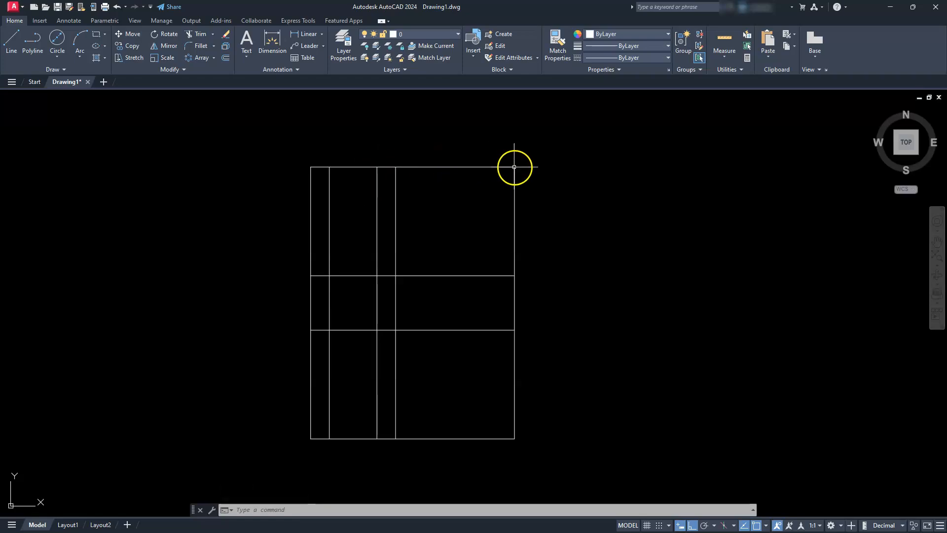
{"action": "scroll", "coordinate": [451, 186], "scroll_direction": "down", "scroll_amount": 4}
{"action": "middle_click_drag", "start_coordinate": [450, 186], "coordinate": [424, 327]}
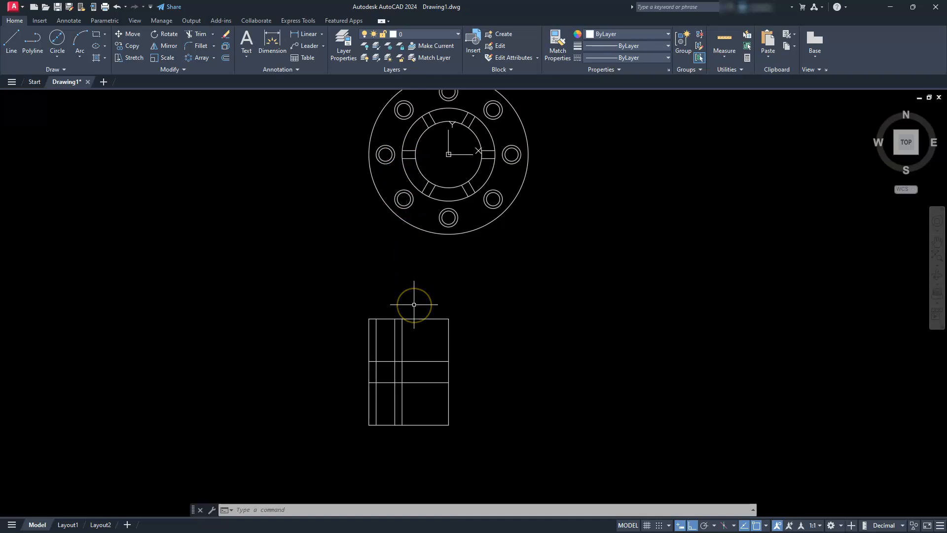
{"action": "left_click", "coordinate": [200, 34]}
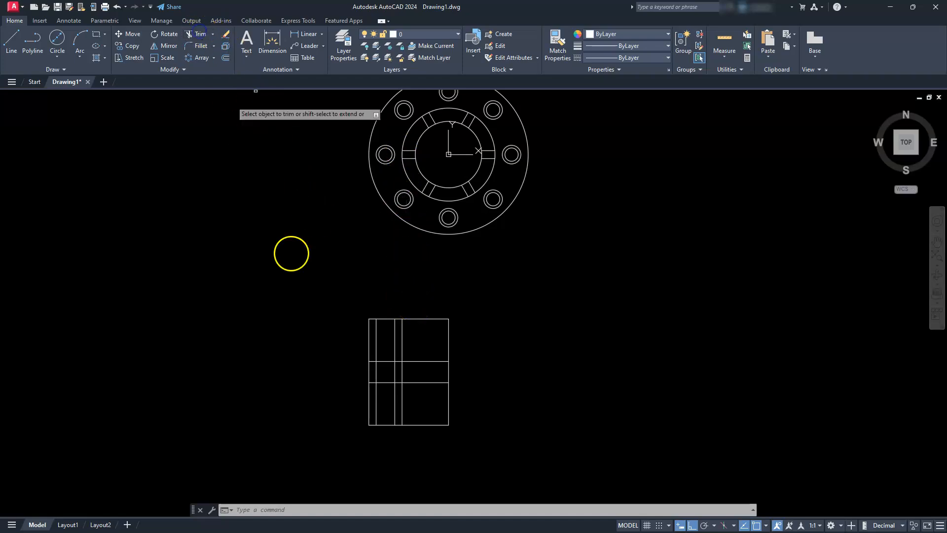
{"action": "left_click", "coordinate": [399, 320]}
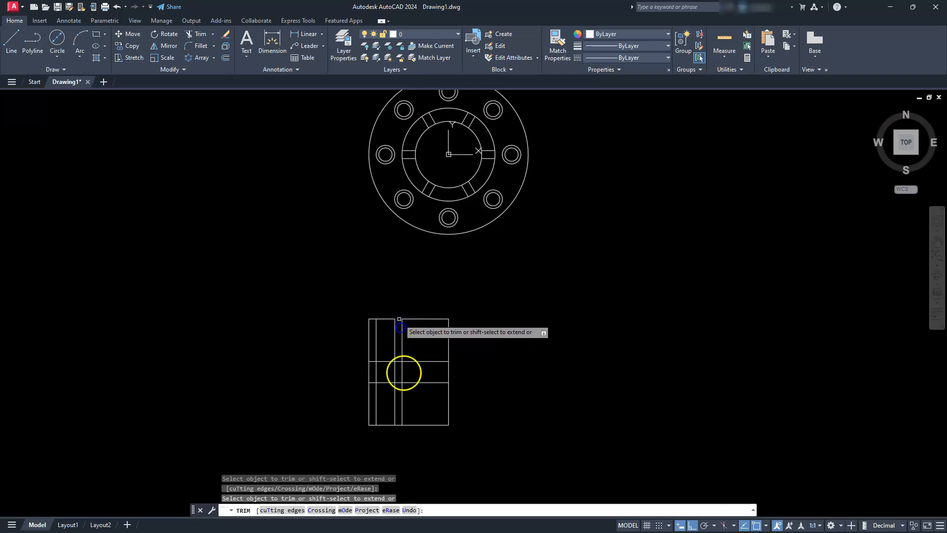
{"action": "left_click", "coordinate": [399, 424]}
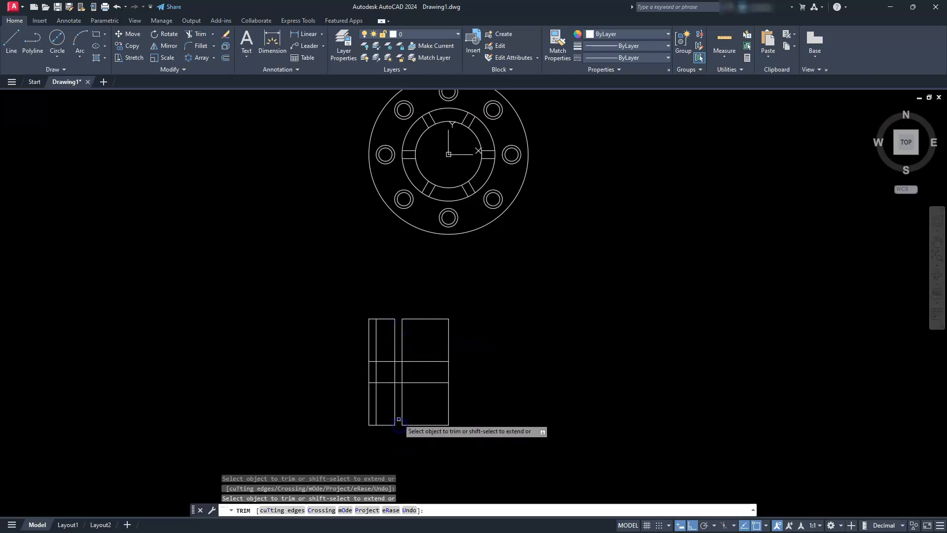
Step: Trim the outermost vertical line above and below the two middle horizontals, and the 70 diameter circle's line between them
{"action": "scroll", "coordinate": [374, 365], "scroll_direction": "up", "scroll_amount": 2}
{"action": "scroll", "coordinate": [361, 329], "scroll_direction": "up", "scroll_amount": 2}
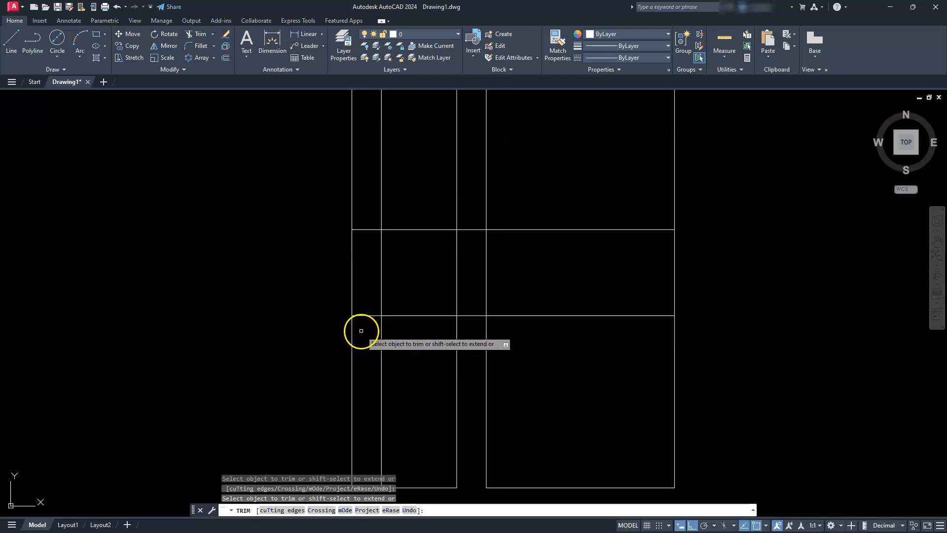
{"action": "left_click", "coordinate": [350, 335]}
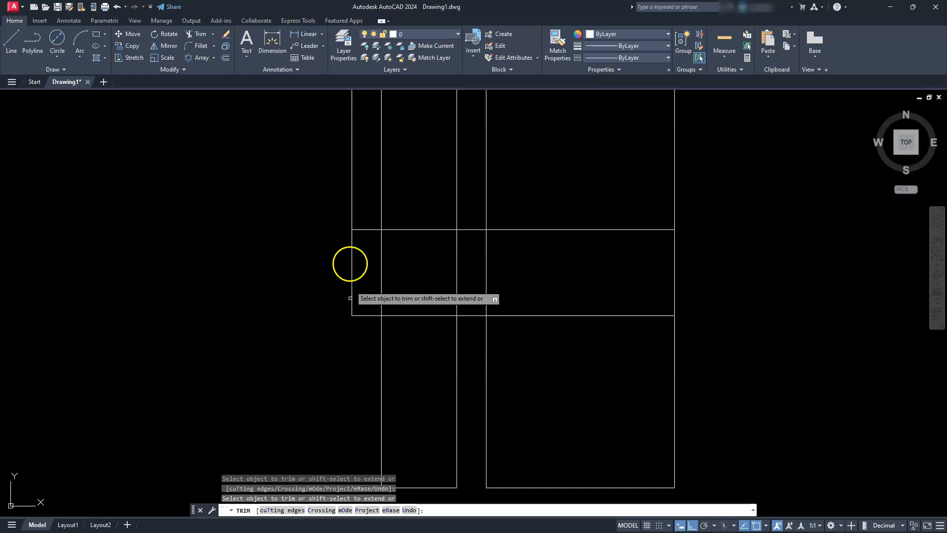
{"action": "left_click_drag", "start_coordinate": [356, 206], "coordinate": [345, 207]}
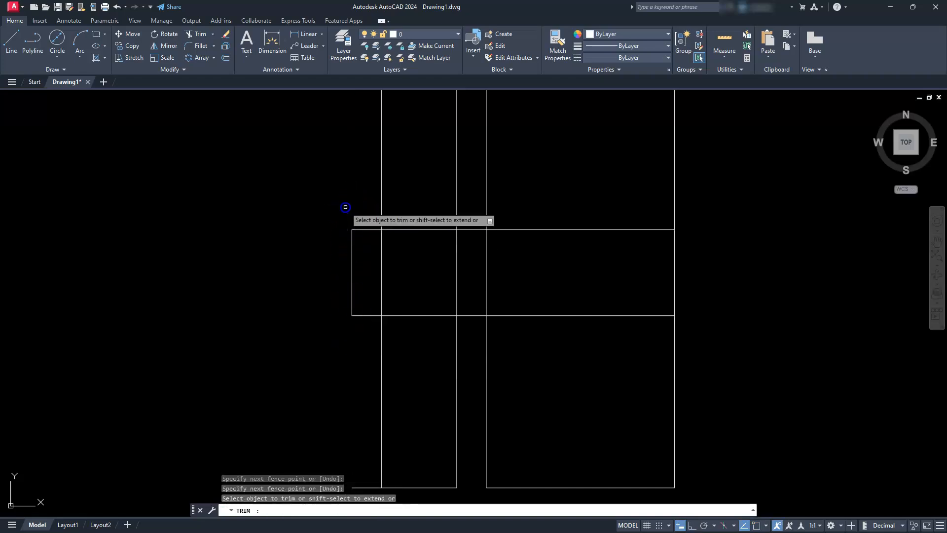
{"action": "scroll", "coordinate": [346, 209], "scroll_direction": "down", "scroll_amount": 1}
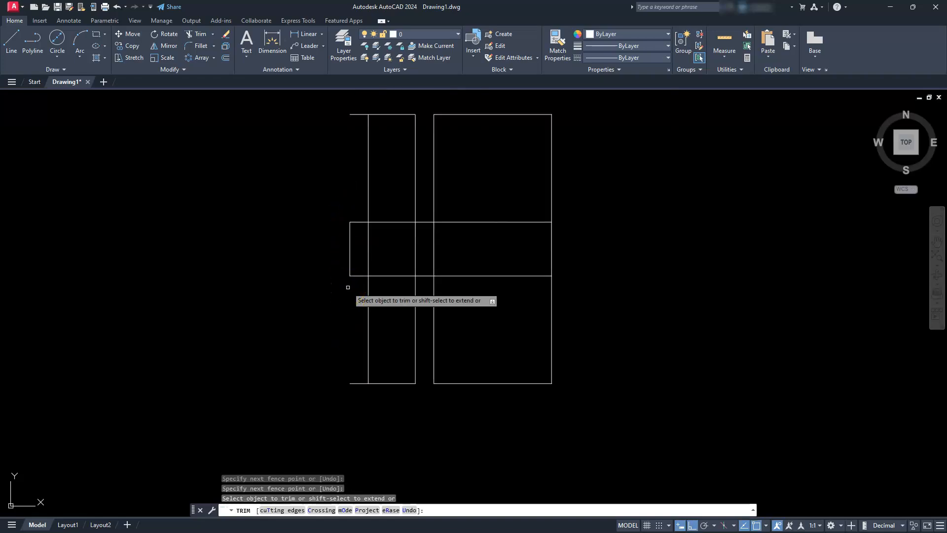
{"action": "mouse_move", "coordinate": [322, 288]}
{"action": "left_mouse_down"}
{"action": "mouse_move", "coordinate": [312, 267]}
{"action": "mouse_move", "coordinate": [370, 249]}
{"action": "mouse_move", "coordinate": [524, 236]}
{"action": "mouse_move", "coordinate": [433, 247]}
{"action": "left_mouse_up"}
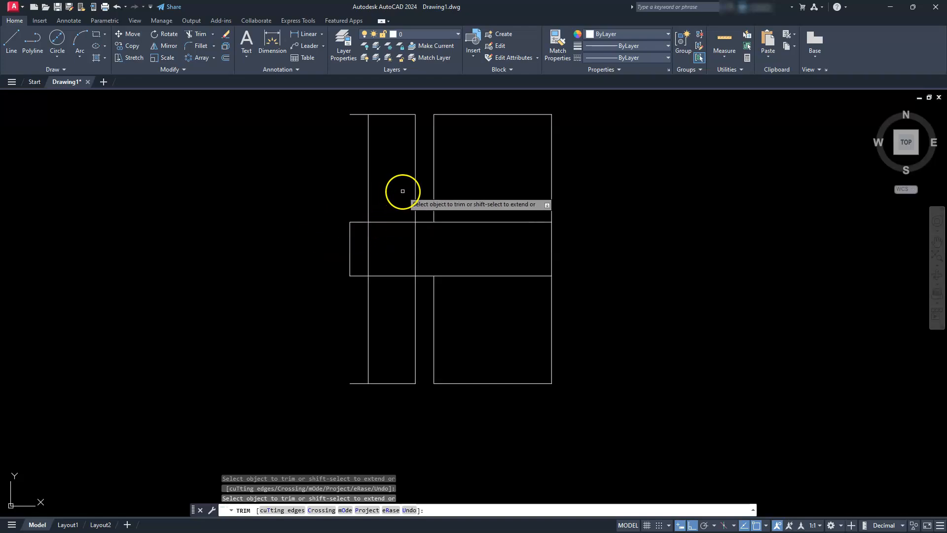
Step: Trim the hole's two vertical lines above and below the middle flange band using fence selections
{"action": "left_click", "coordinate": [417, 189]}
{"action": "left_click", "coordinate": [366, 196]}
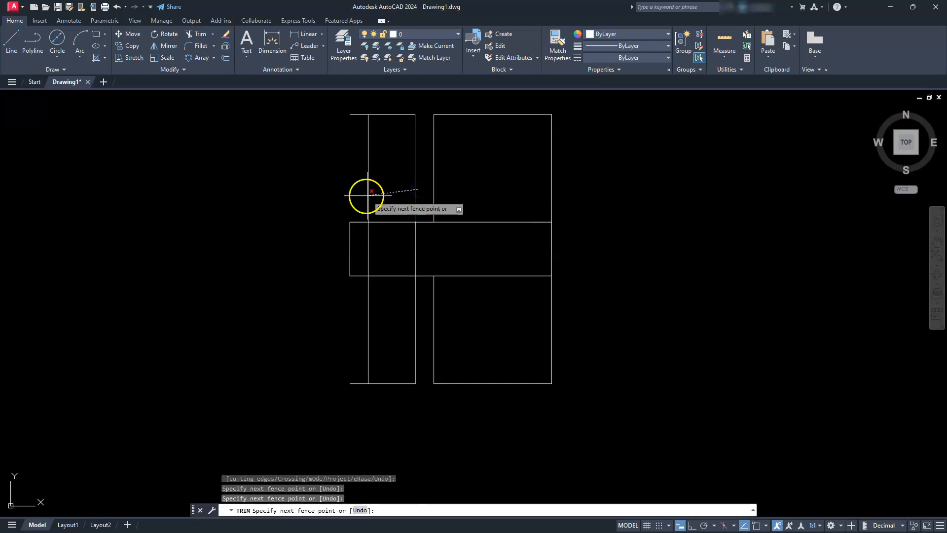
{"action": "key", "text": "Return"}
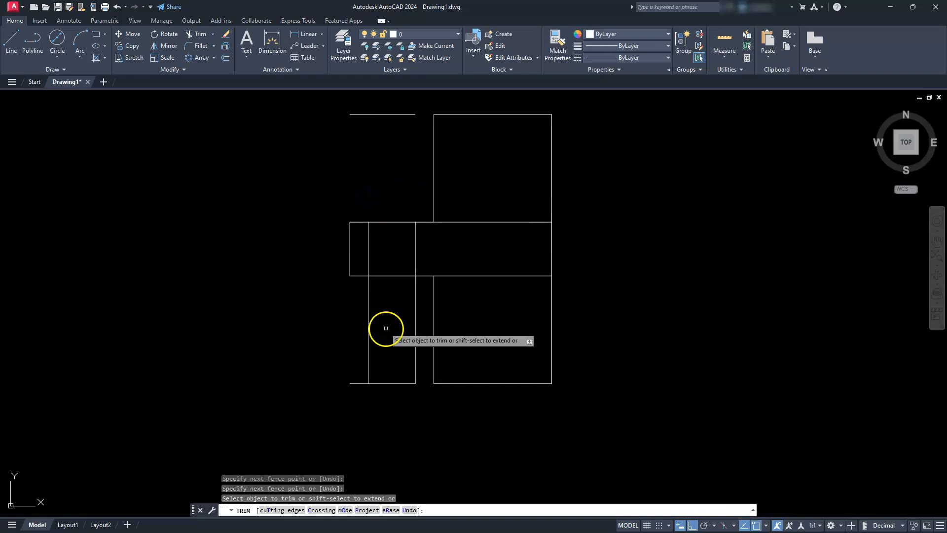
{"action": "left_click", "coordinate": [421, 298]}
{"action": "left_click", "coordinate": [351, 299]}
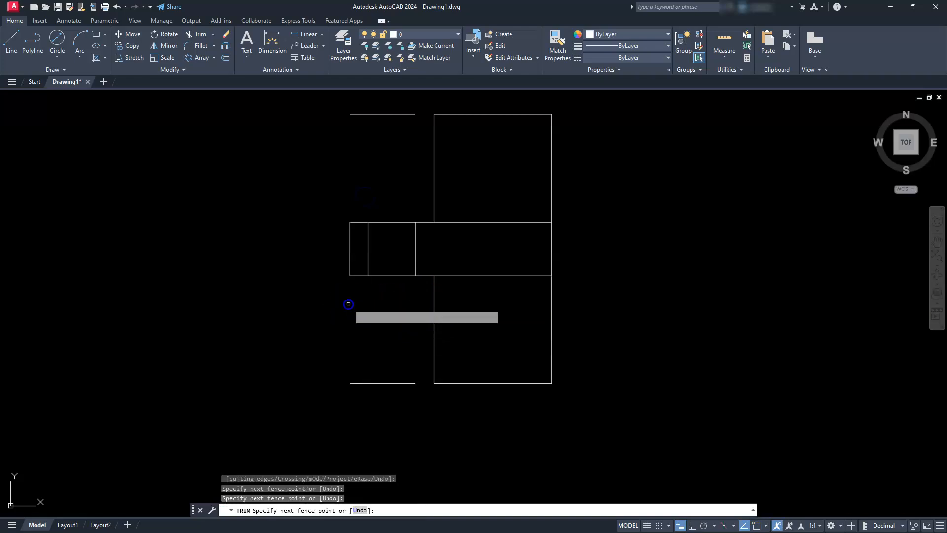
{"action": "key", "text": "Return"}
{"action": "key", "text": "Escape"}
{"action": "key", "text": "Escape"}
{"action": "key", "text": "Escape"}
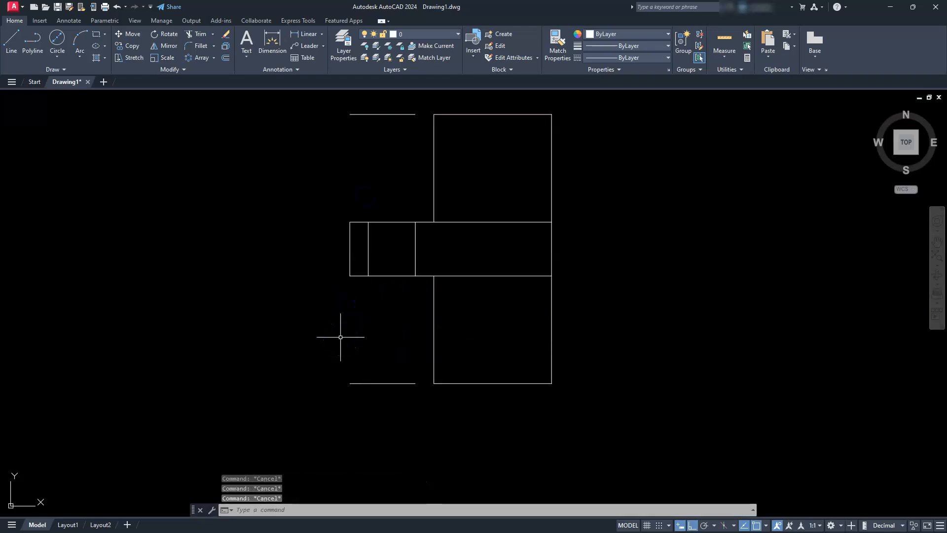
Step: Erase the two leftover horizontal segments above and below the flange band in the side view
{"action": "left_click", "coordinate": [382, 351]}
{"action": "left_click", "coordinate": [376, 408]}
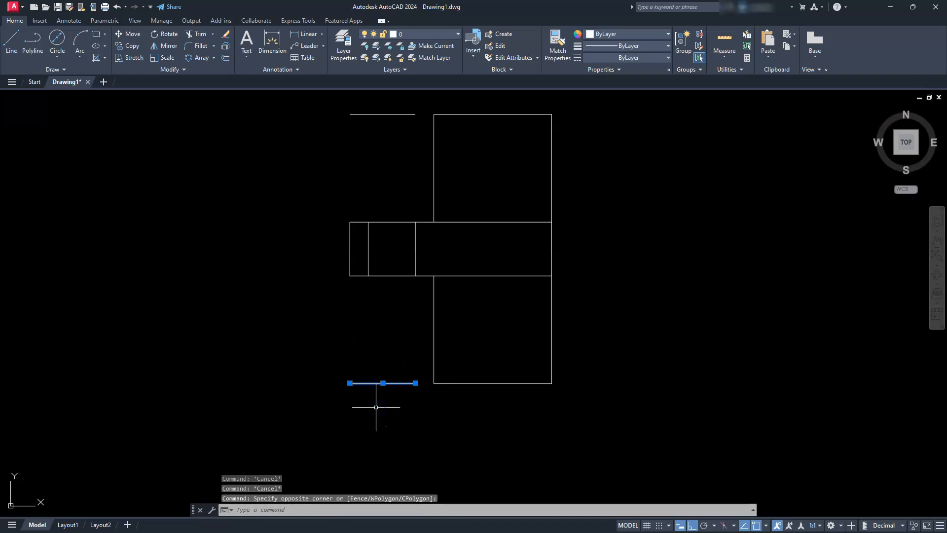
{"action": "key", "text": "Delete"}
{"action": "left_click", "coordinate": [359, 106]}
{"action": "left_click", "coordinate": [355, 127]}
{"action": "key", "text": "Delete"}
Step: Add vertical construction lines through the left and right quadrants of the outer circles of the lower-left and bottom holes
{"action": "scroll", "coordinate": [375, 192], "scroll_direction": "down", "scroll_amount": 4}
{"action": "middle_click_drag", "start_coordinate": [374, 194], "coordinate": [354, 342]}
{"action": "scroll", "coordinate": [357, 320], "scroll_direction": "up", "scroll_amount": 6}
{"action": "middle_click_drag", "start_coordinate": [372, 224], "coordinate": [378, 296]}
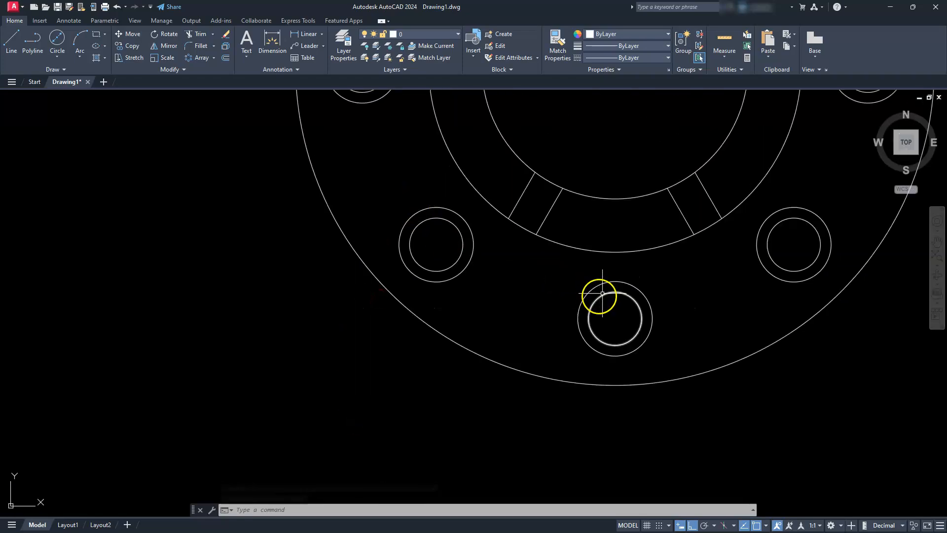
{"action": "left_click", "coordinate": [65, 71]}
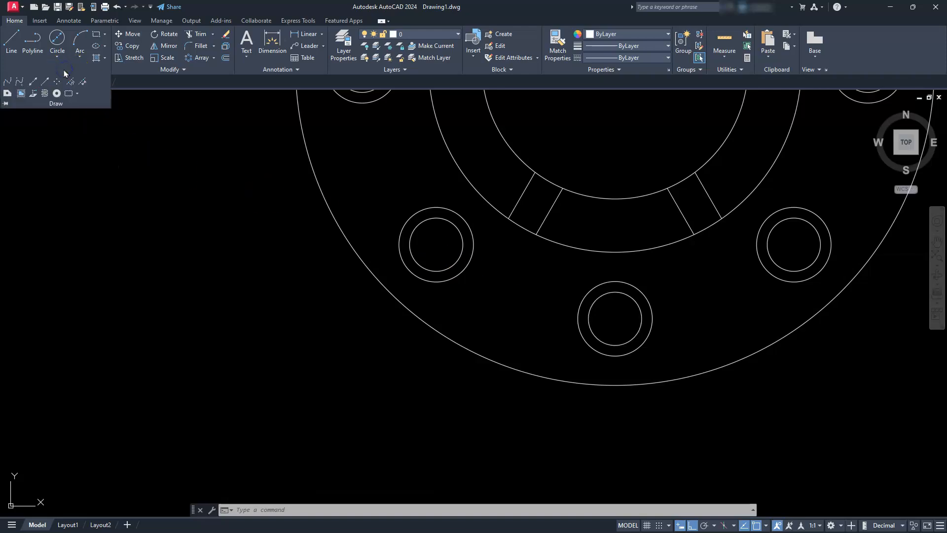
{"action": "left_click", "coordinate": [33, 82]}
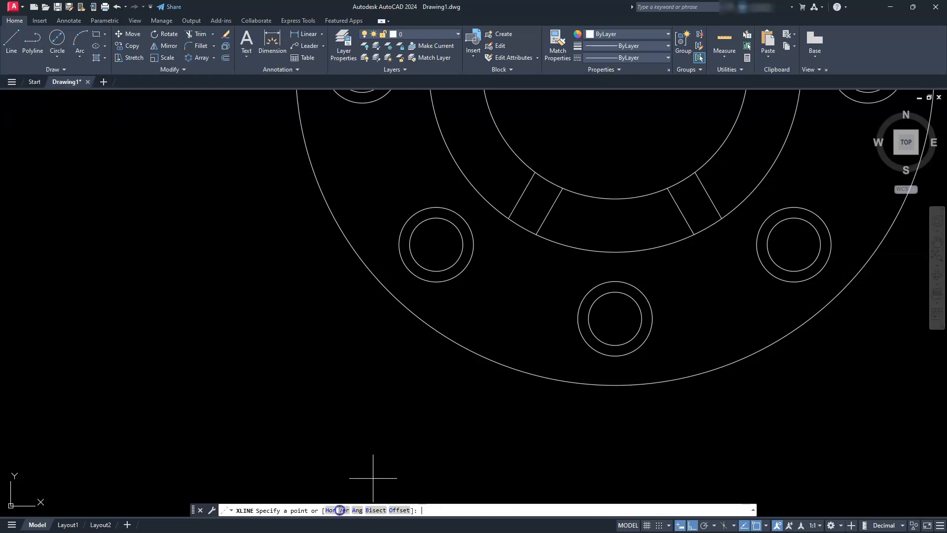
{"action": "left_click", "coordinate": [339, 510]}
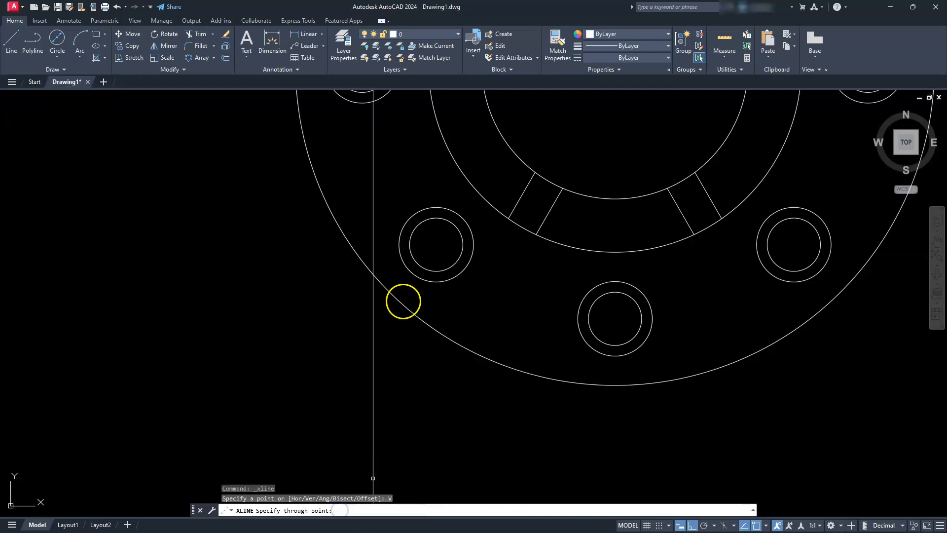
{"action": "left_click", "coordinate": [398, 244]}
{"action": "left_click", "coordinate": [474, 244]}
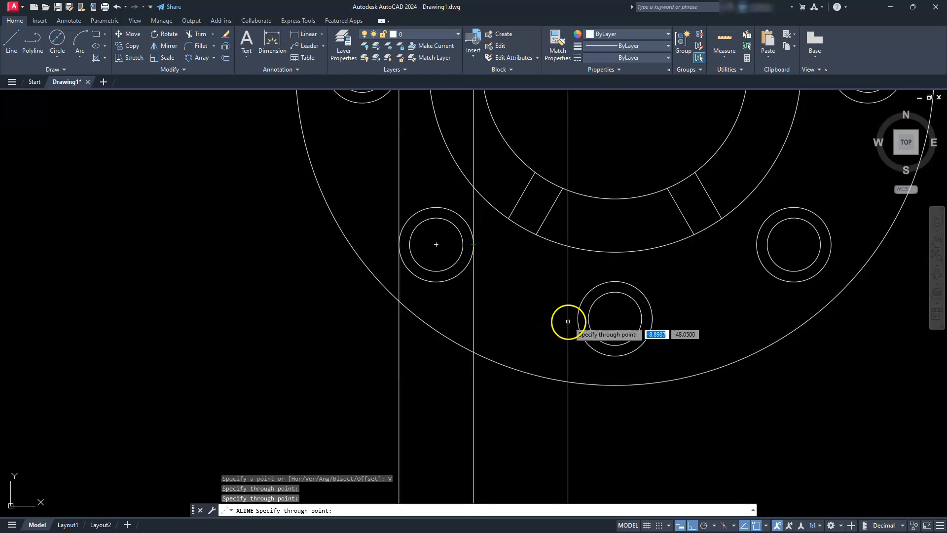
{"action": "left_click", "coordinate": [577, 318]}
{"action": "left_click", "coordinate": [652, 319]}
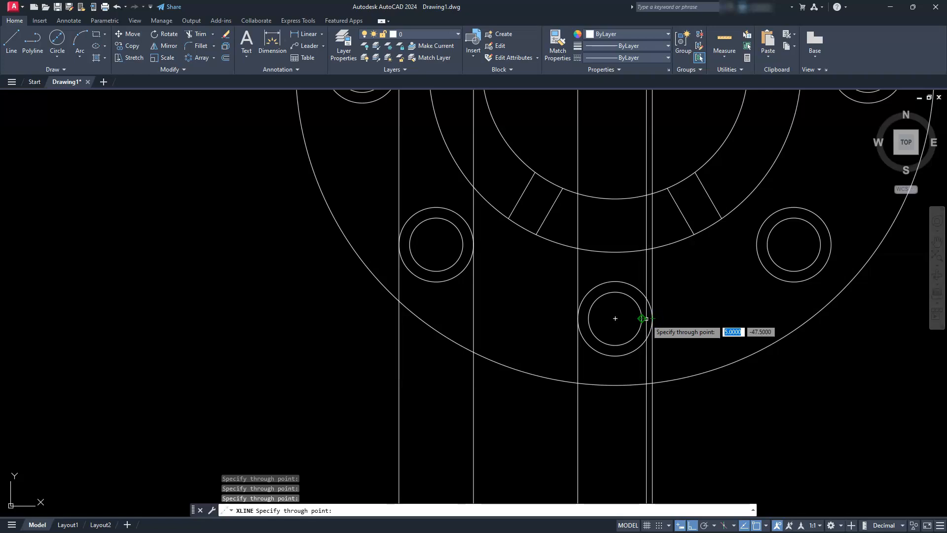
{"action": "key", "text": "Escape"}
{"action": "key", "text": "Escape"}
{"action": "scroll", "coordinate": [577, 309], "scroll_direction": "down", "scroll_amount": 3}
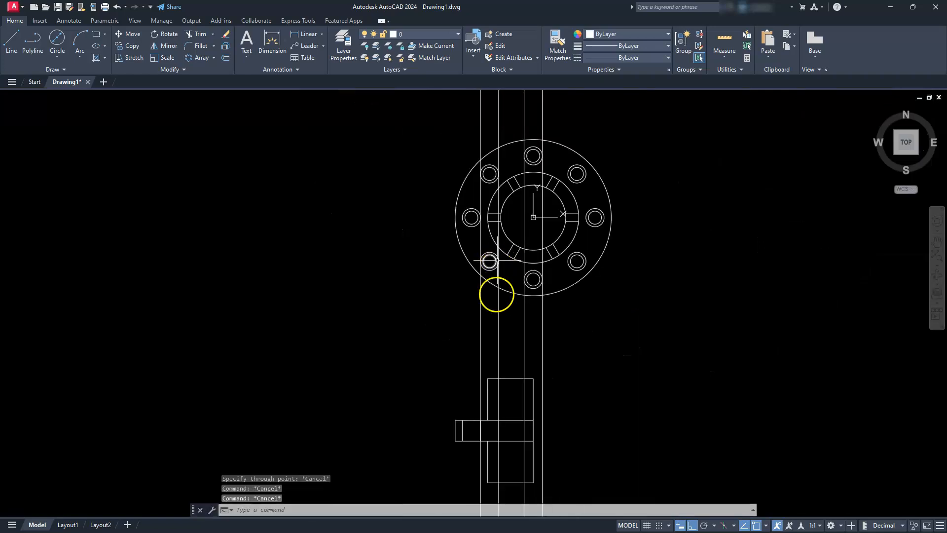
{"action": "scroll", "coordinate": [486, 319], "scroll_direction": "up", "scroll_amount": 5}
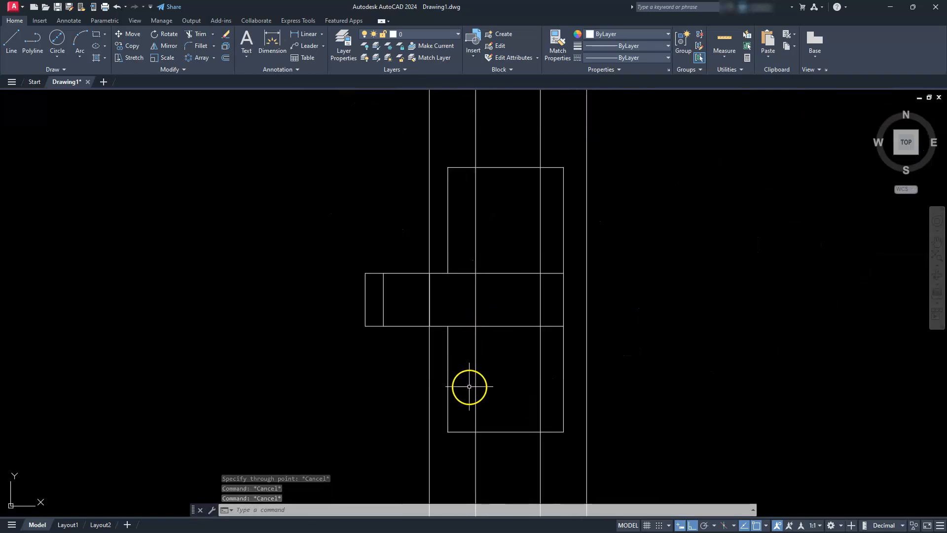
{"action": "scroll", "coordinate": [523, 306], "scroll_direction": "down", "scroll_amount": 4}
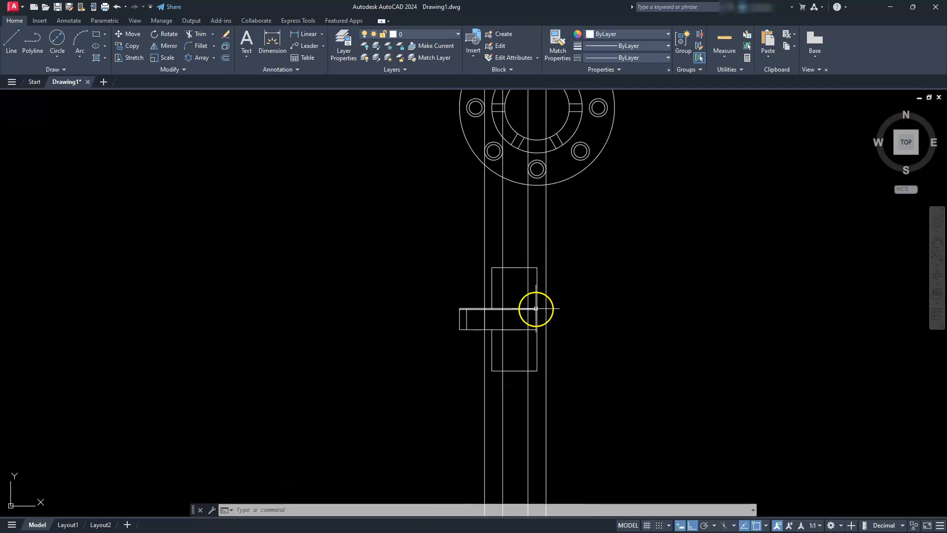
Step: Offset the flange band's upper and lower horizontal lines outward by 2 in the side view
{"action": "scroll", "coordinate": [498, 330], "scroll_direction": "up", "scroll_amount": 4}
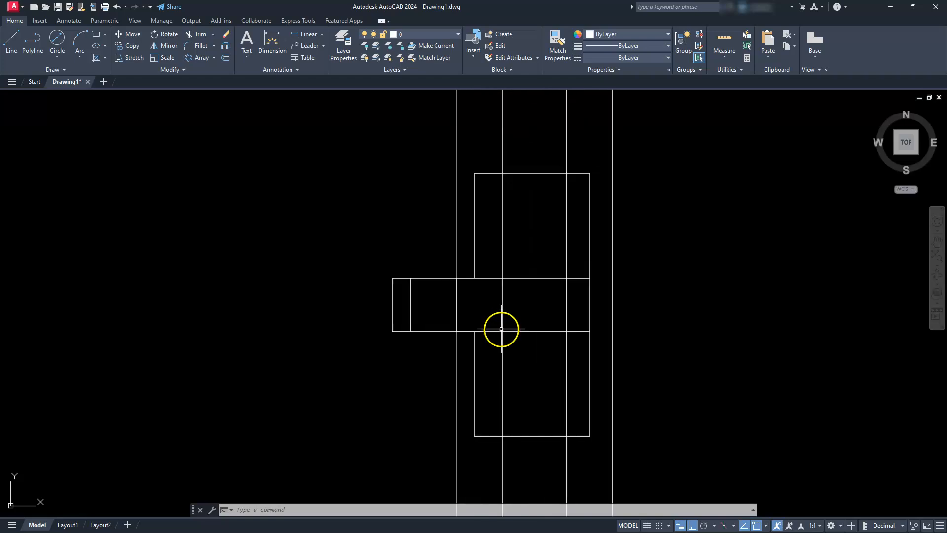
{"action": "left_click", "coordinate": [226, 58]}
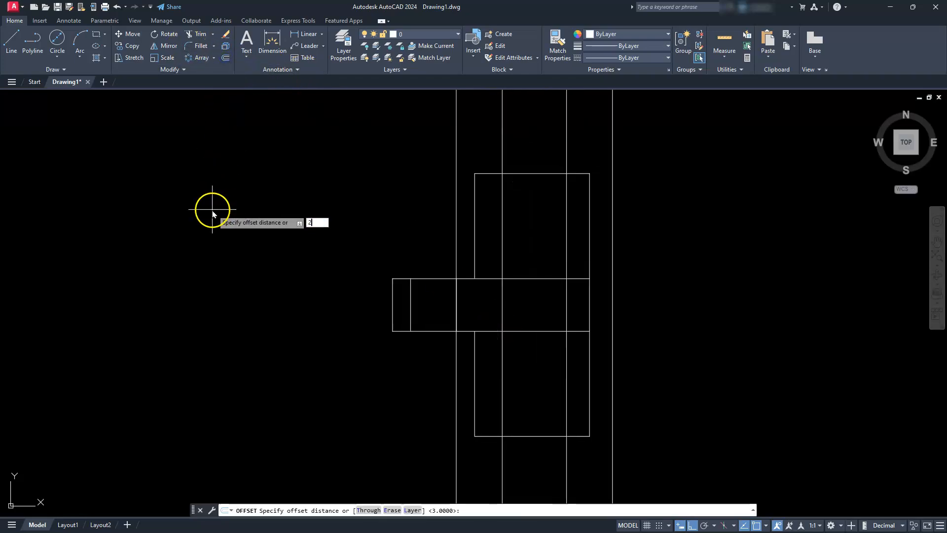
{"action": "type", "text": "2"}
{"action": "key", "text": "Return"}
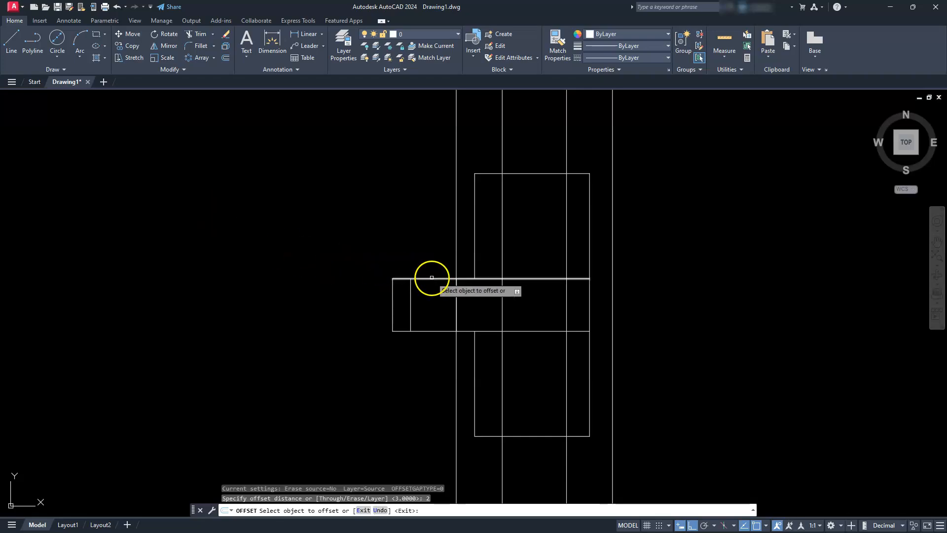
{"action": "left_click", "coordinate": [432, 278]}
{"action": "left_click", "coordinate": [406, 218]}
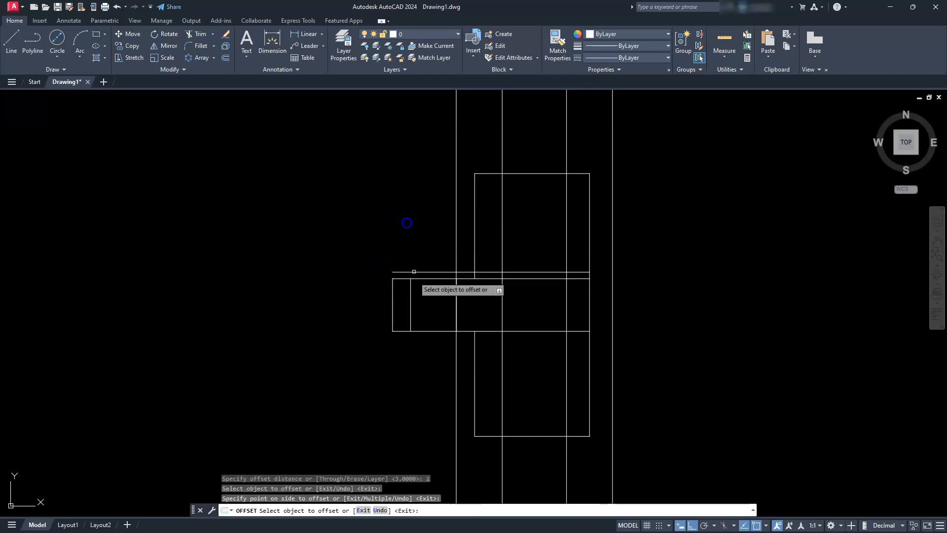
{"action": "left_click", "coordinate": [426, 330]}
{"action": "left_click", "coordinate": [430, 391]}
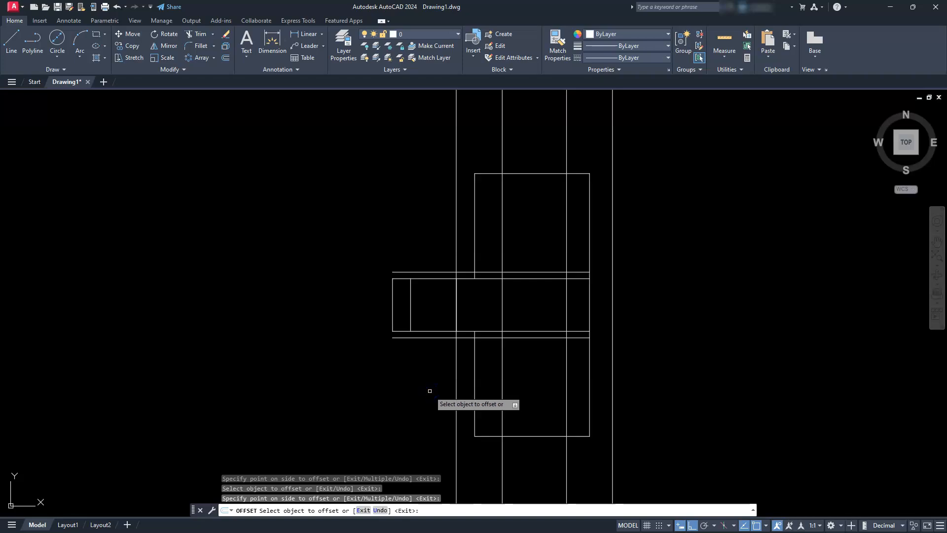
{"action": "key", "text": "Escape"}
{"action": "key", "text": "Escape"}
{"action": "key", "text": "Escape"}
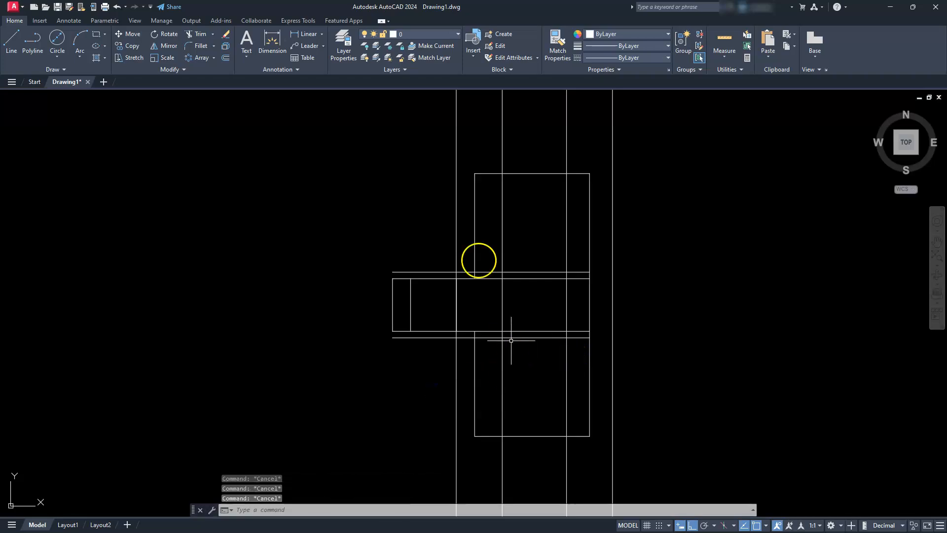
Step: Extend the leftmost hole's left vertical line to both offset lines and trim the offset lines' ends beyond it
{"action": "left_click", "coordinate": [197, 34]}
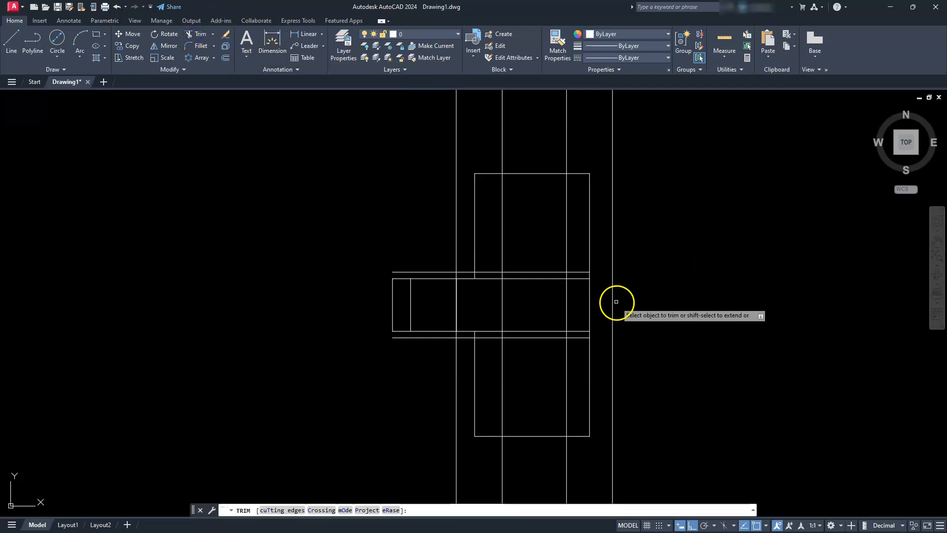
{"action": "left_click", "coordinate": [410, 290]}
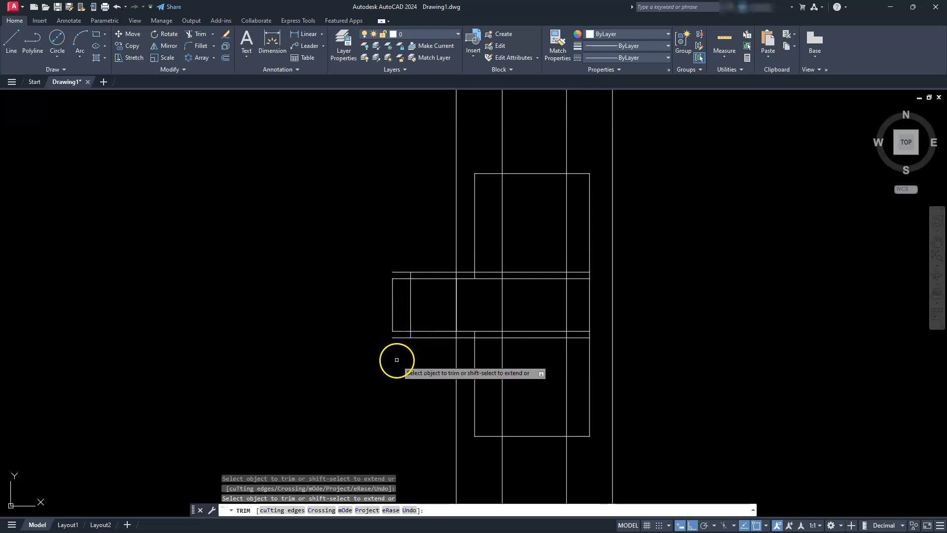
{"action": "left_click", "coordinate": [397, 337]}
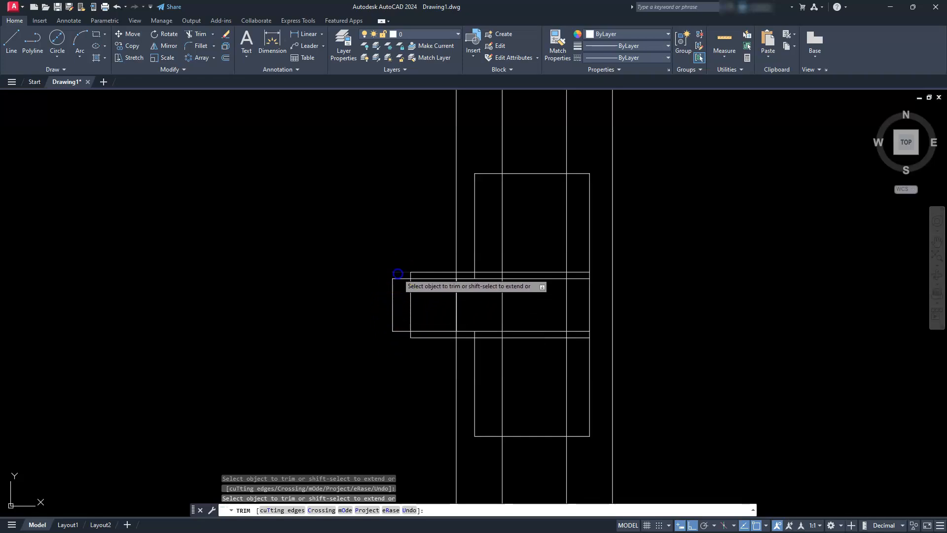
Step: Trim the lower-left hole's two construction lines above and below the offset lines, and the offset lines' stretch between the two bosses
{"action": "scroll", "coordinate": [500, 312], "scroll_direction": "up", "scroll_amount": 4}
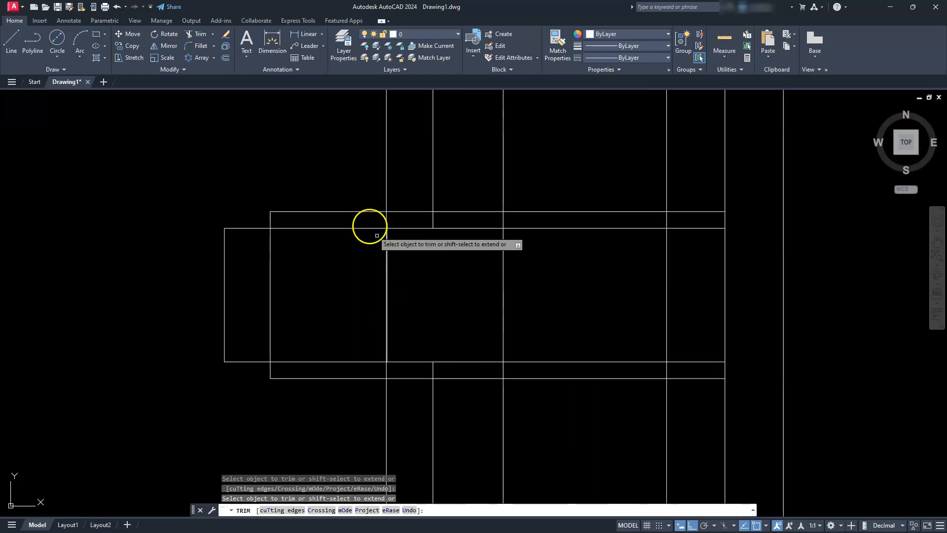
{"action": "scroll", "coordinate": [378, 232], "scroll_direction": "up", "scroll_amount": 5}
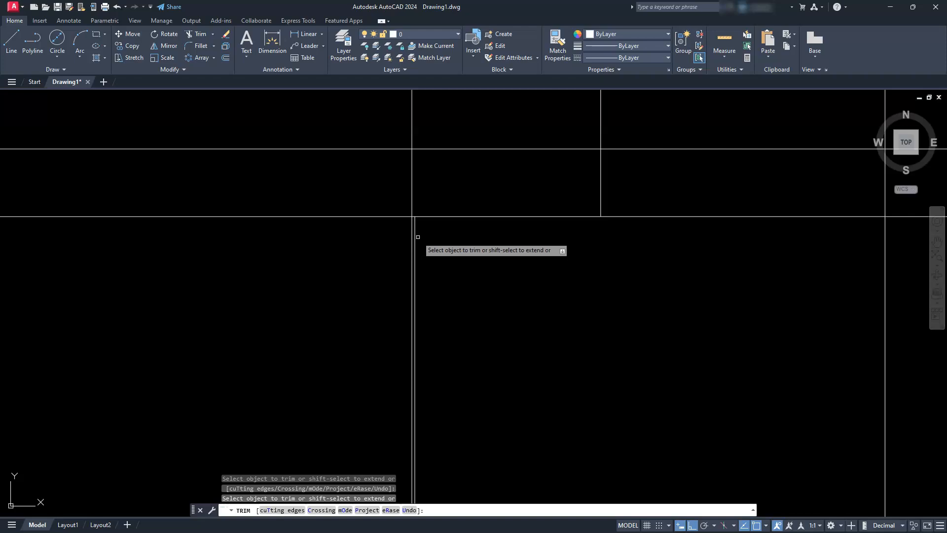
{"action": "scroll", "coordinate": [392, 275], "scroll_direction": "down", "scroll_amount": 5}
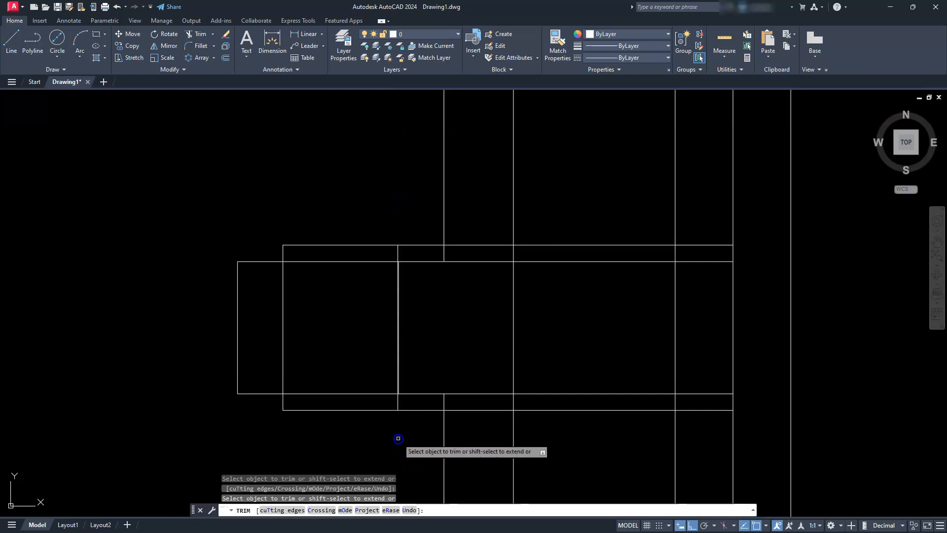
{"action": "scroll", "coordinate": [398, 438], "scroll_direction": "down", "scroll_amount": 4}
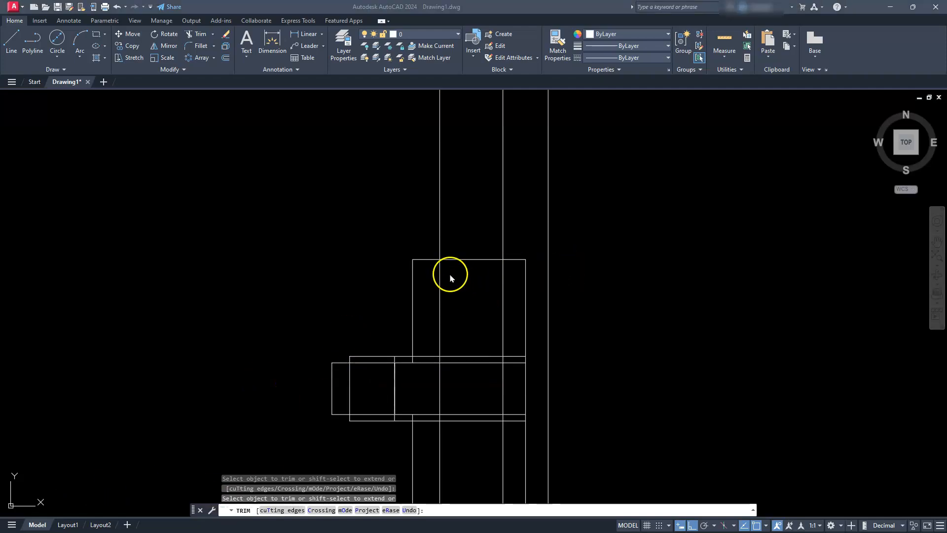
{"action": "left_click", "coordinate": [440, 318]}
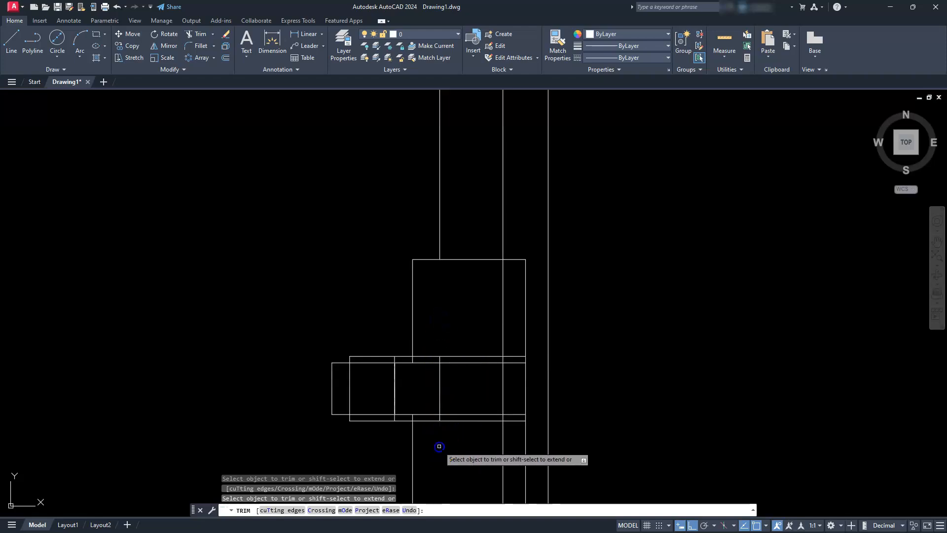
{"action": "scroll", "coordinate": [439, 446], "scroll_direction": "up", "scroll_amount": 4}
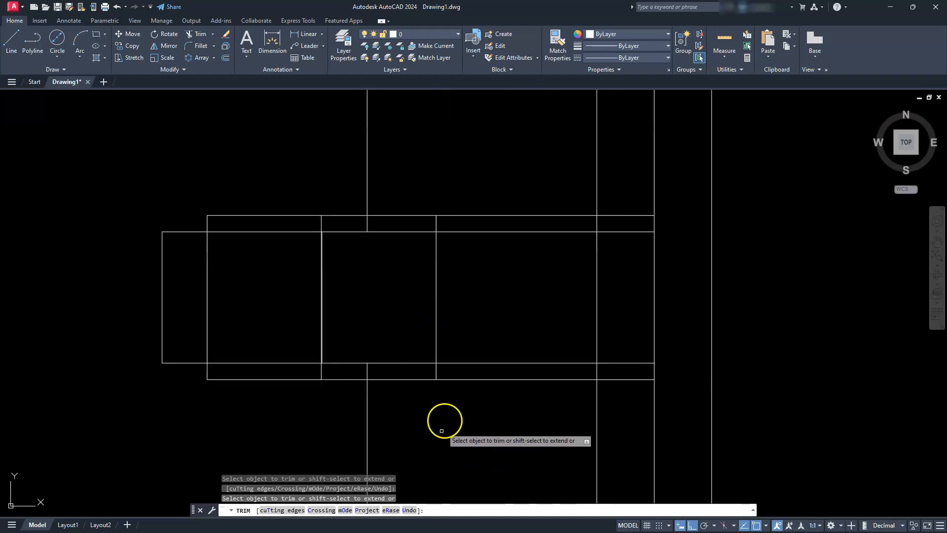
{"action": "left_click", "coordinate": [473, 379]}
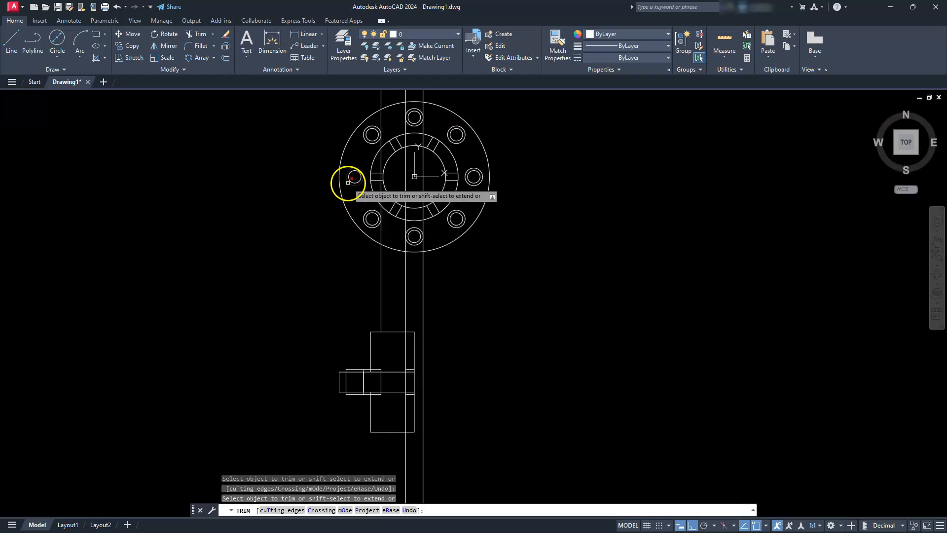
Step: Trim away the nearly coincident vertical inside the flange band and the hub edge's short pieces between the flange faces and offset lines
{"action": "scroll", "coordinate": [363, 409], "scroll_direction": "up", "scroll_amount": 5}
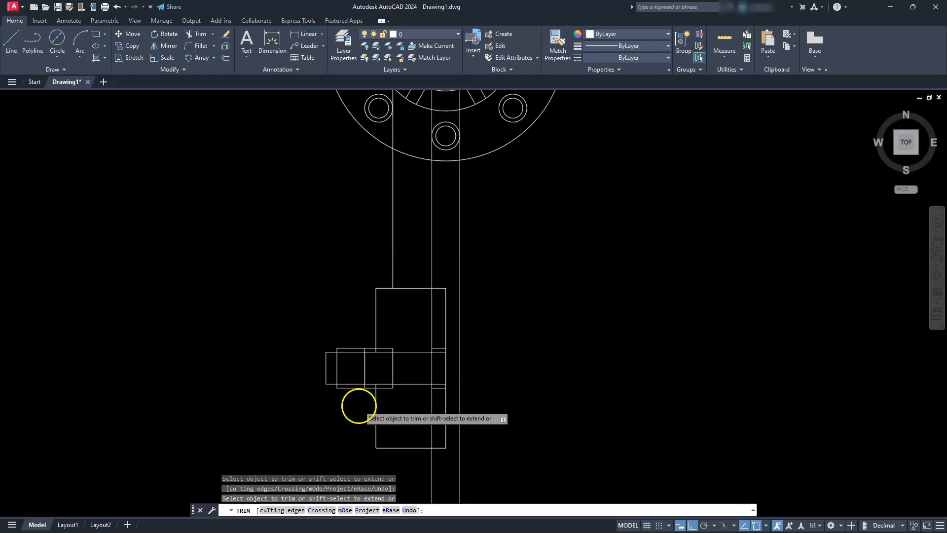
{"action": "scroll", "coordinate": [363, 221], "scroll_direction": "up", "scroll_amount": 3}
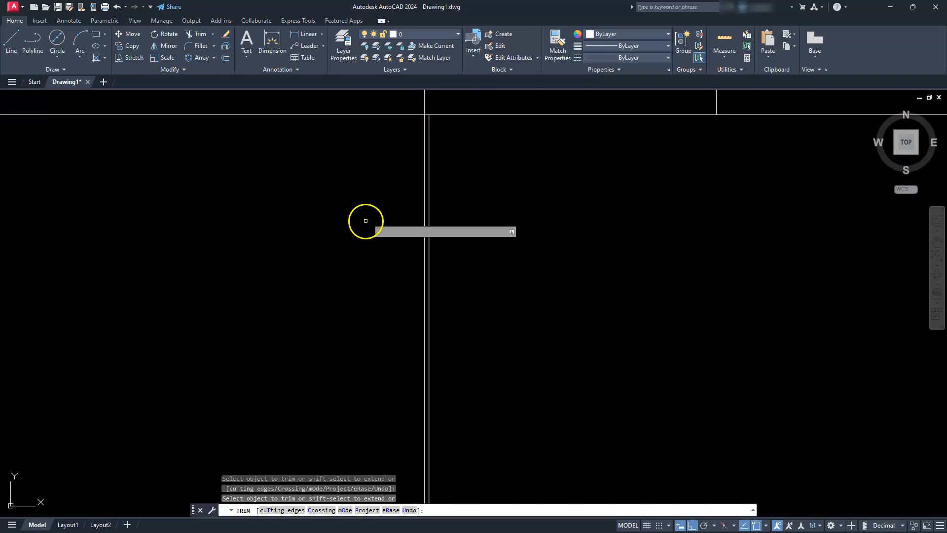
{"action": "scroll", "coordinate": [443, 197], "scroll_direction": "down", "scroll_amount": 2}
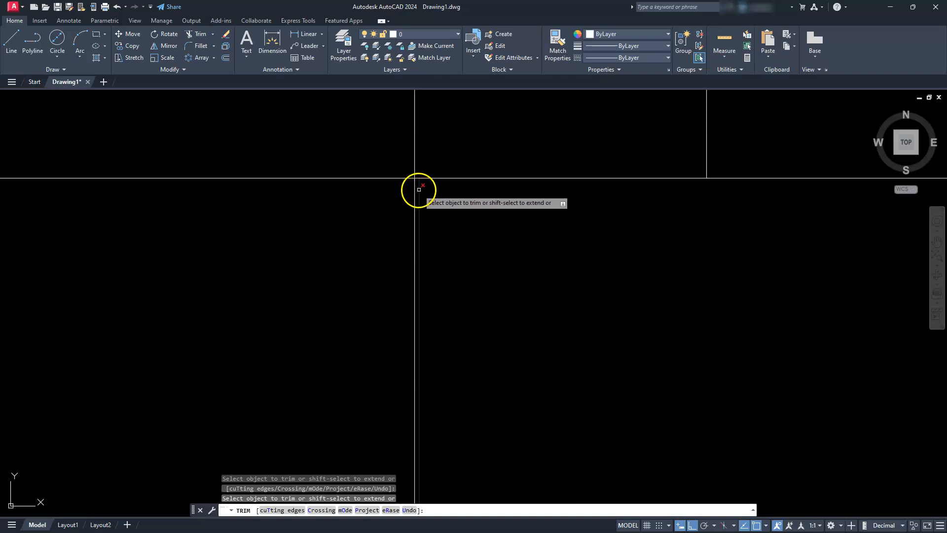
{"action": "scroll", "coordinate": [455, 233], "scroll_direction": "down", "scroll_amount": 3}
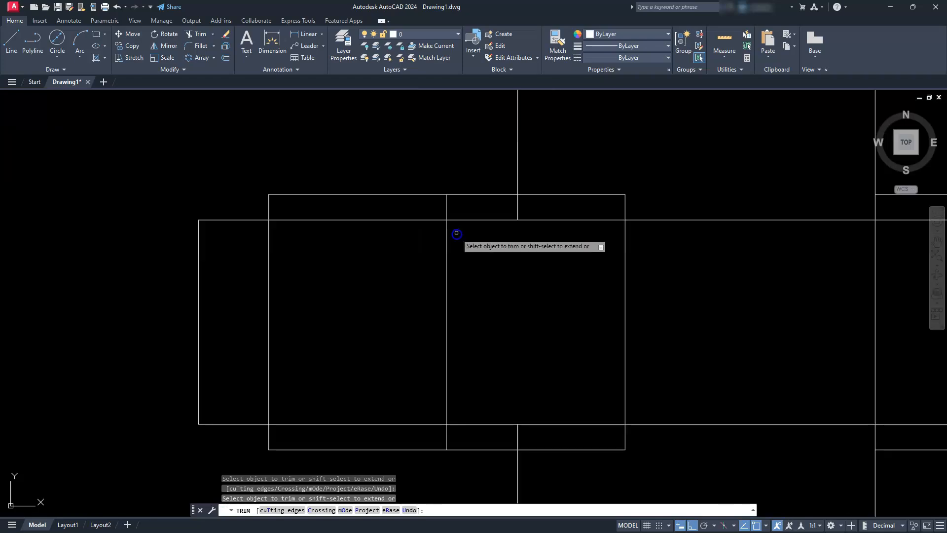
{"action": "scroll", "coordinate": [513, 315], "scroll_direction": "down", "scroll_amount": 2}
{"action": "scroll", "coordinate": [501, 309], "scroll_direction": "up", "scroll_amount": 3}
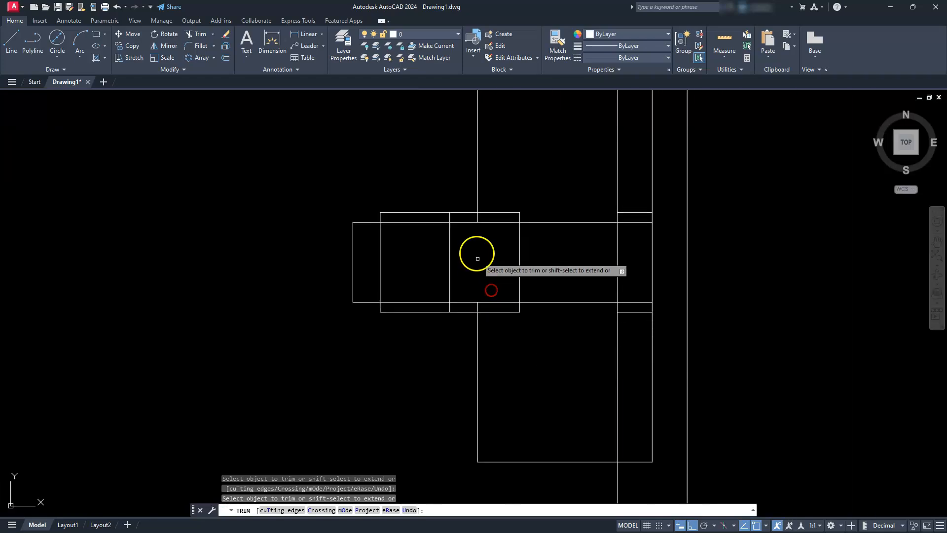
{"action": "left_click", "coordinate": [476, 198]}
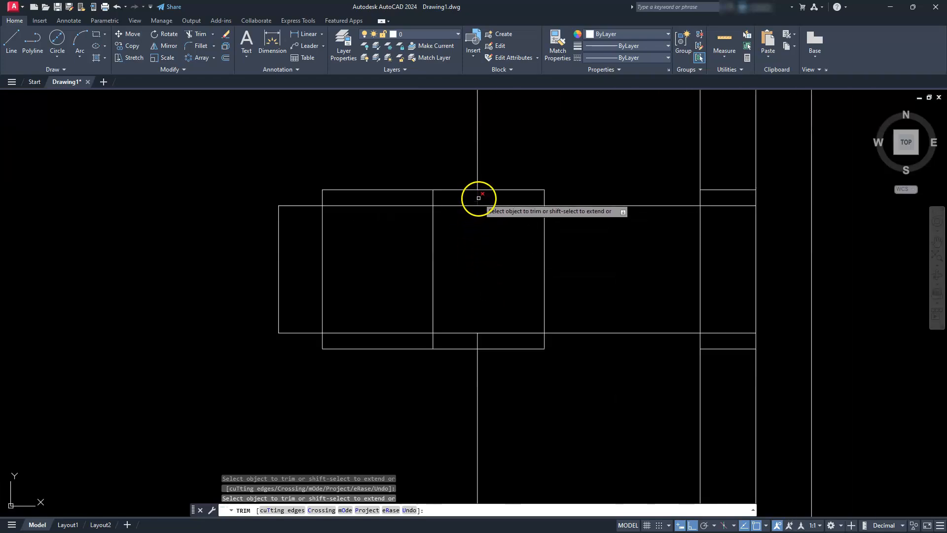
{"action": "left_click", "coordinate": [477, 341]}
Step: Extend the center boss's offset lines to the rightmost construction line, and trim its left vertical inside the hub and flange band
{"action": "middle_click_drag", "start_coordinate": [671, 323], "coordinate": [590, 317]}
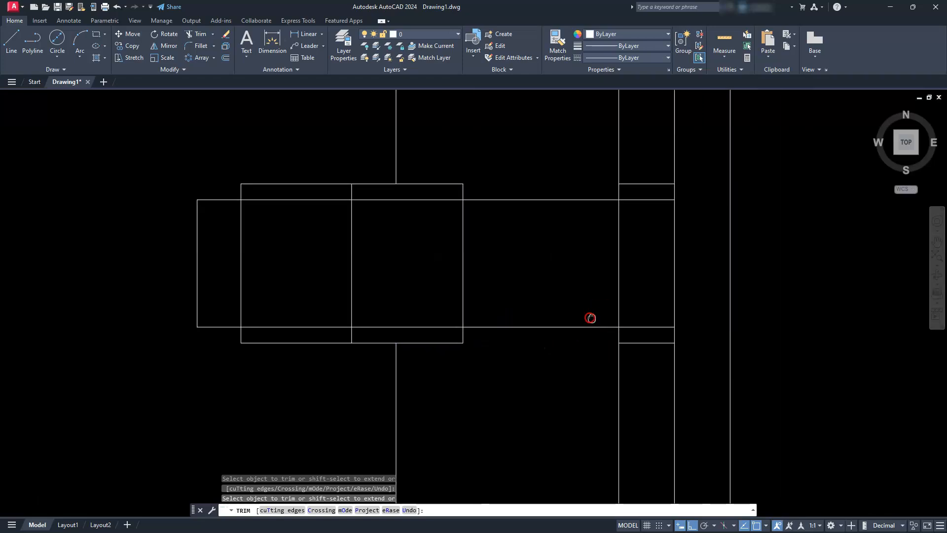
{"action": "scroll", "coordinate": [572, 340], "scroll_direction": "down", "scroll_amount": 2}
{"action": "scroll", "coordinate": [580, 359], "scroll_direction": "down", "scroll_amount": 2}
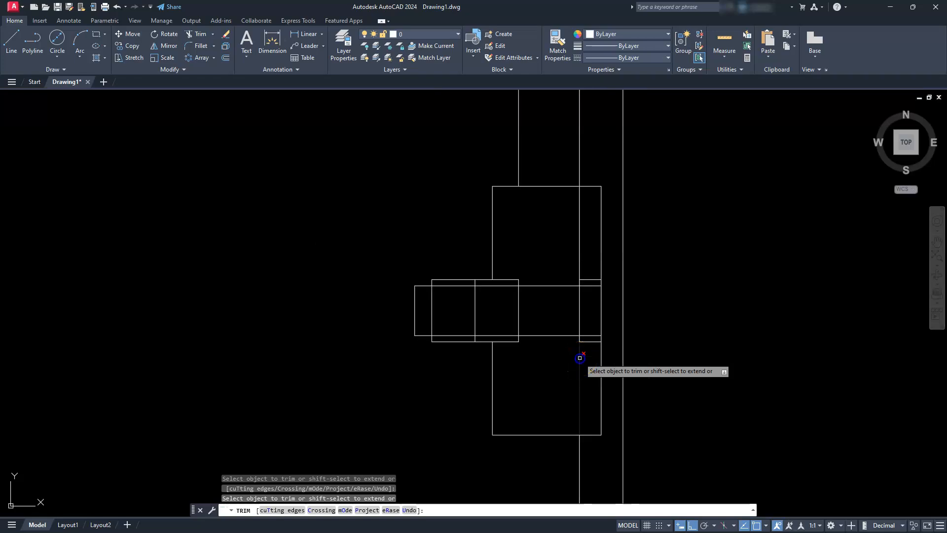
{"action": "left_click", "coordinate": [580, 358]}
{"action": "scroll", "coordinate": [582, 281], "scroll_direction": "up", "scroll_amount": 4}
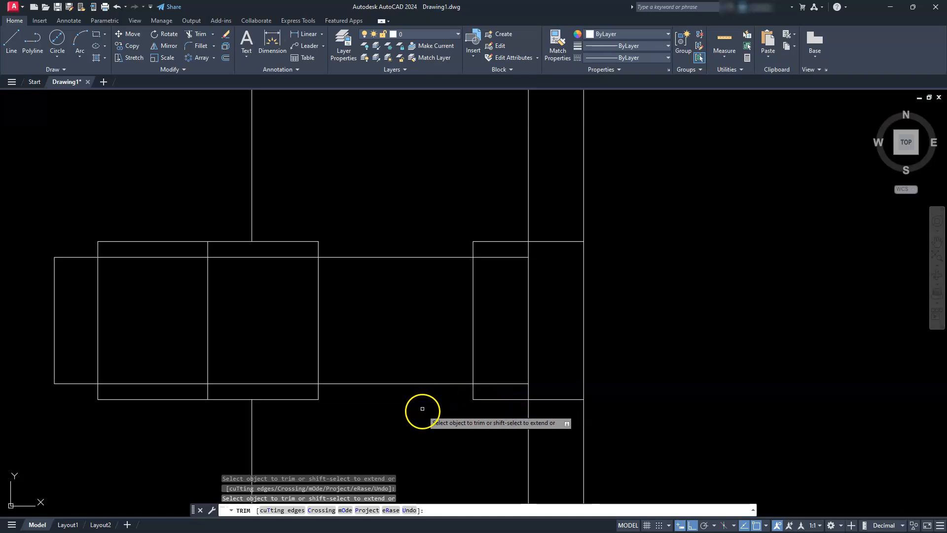
{"action": "scroll", "coordinate": [423, 413], "scroll_direction": "down", "scroll_amount": 5}
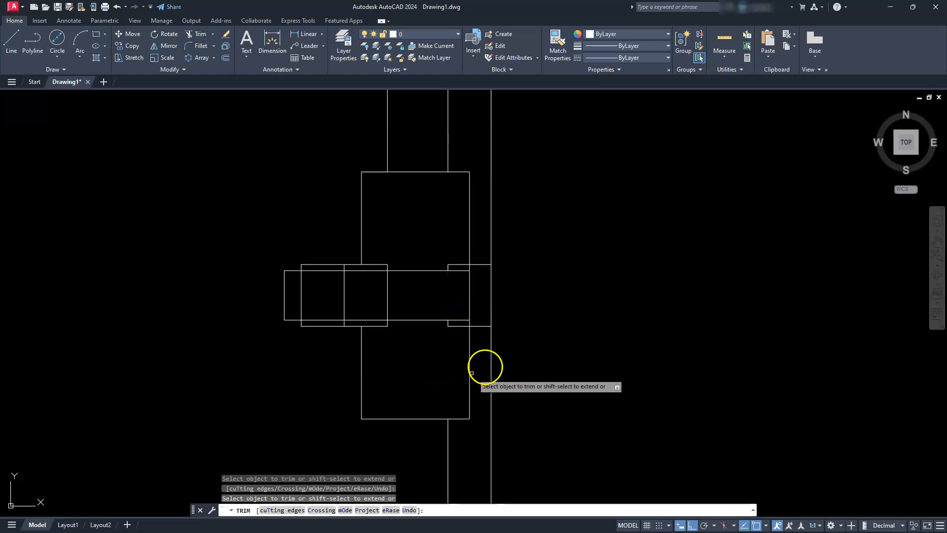
Step: Trim the rightmost construction line below, above and between the two offset lines
{"action": "left_click", "coordinate": [491, 342]}
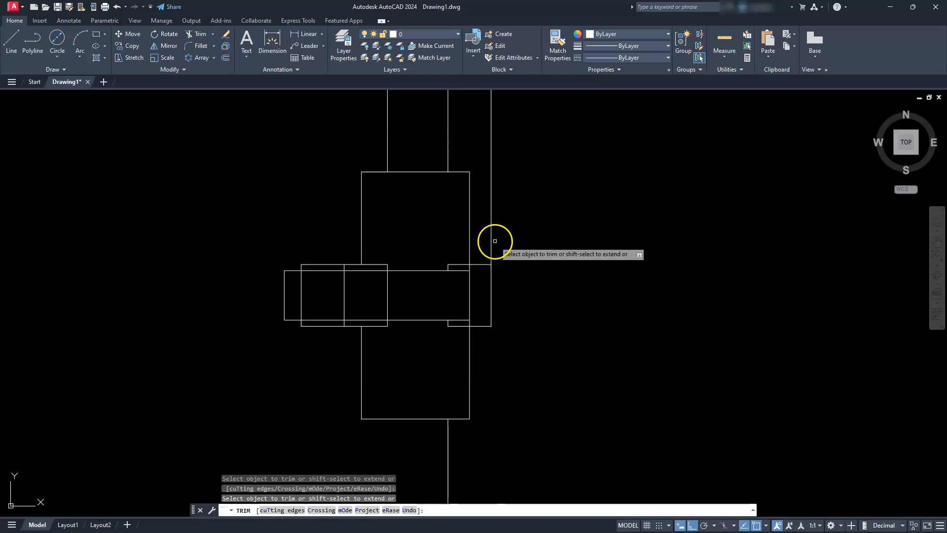
{"action": "scroll", "coordinate": [493, 291], "scroll_direction": "up", "scroll_amount": 4}
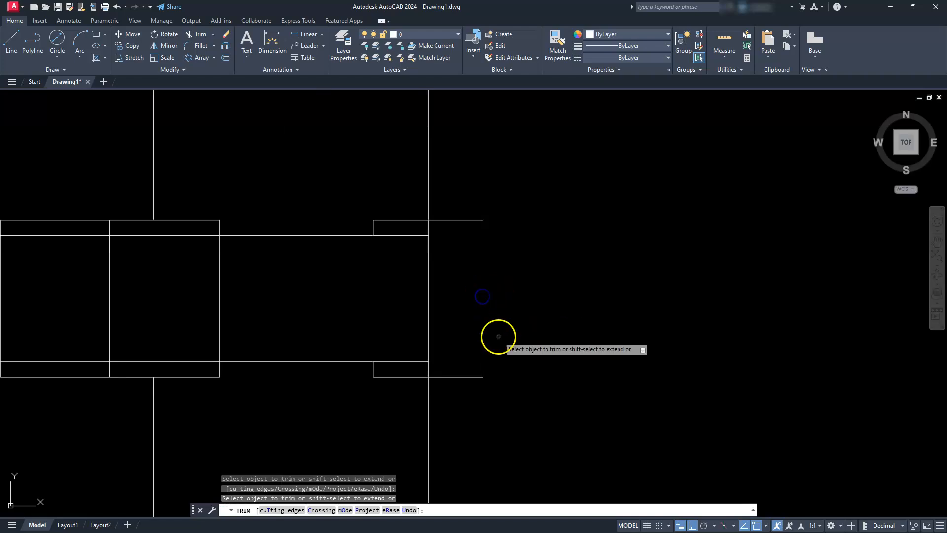
{"action": "scroll", "coordinate": [497, 335], "scroll_direction": "down", "scroll_amount": 5}
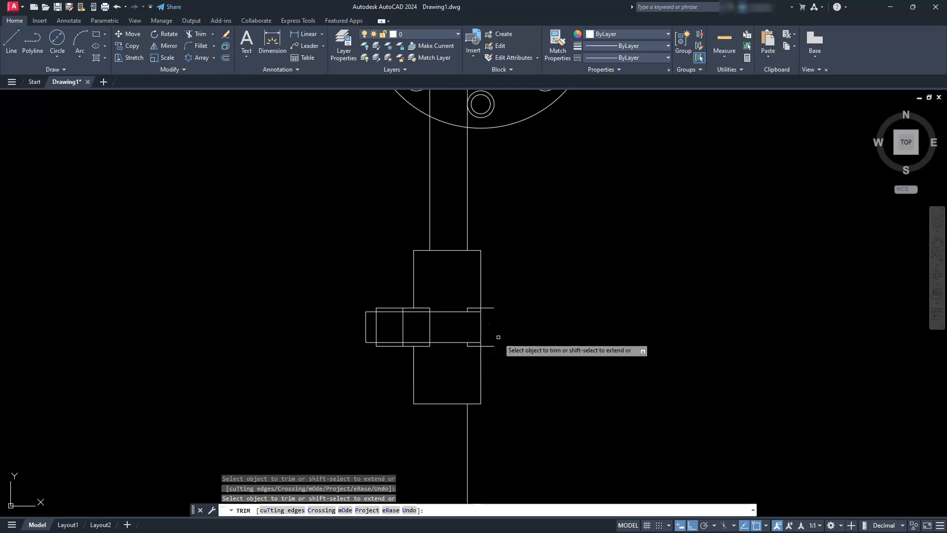
{"action": "left_click", "coordinate": [432, 282]}
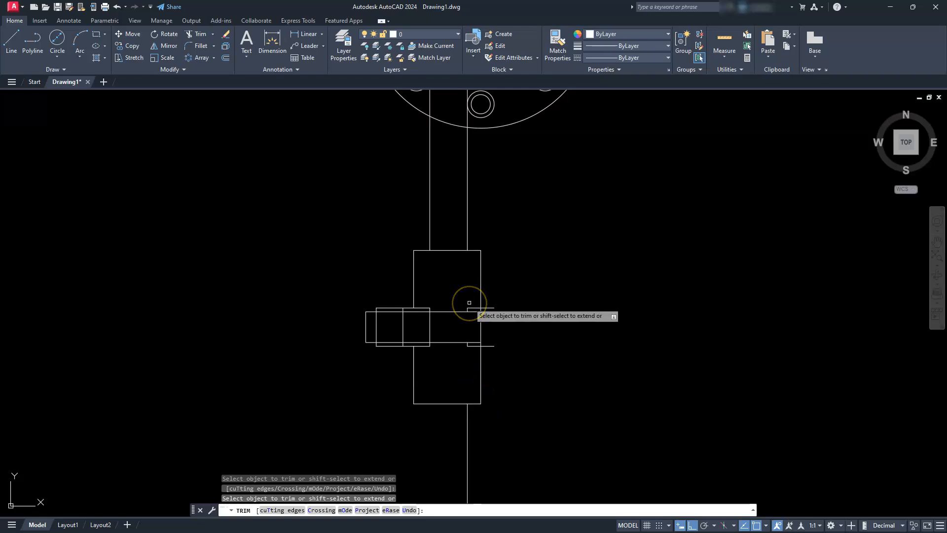
Step: Erase the leftover construction lines above and below the hub in the side view
{"action": "key", "text": "Escape"}
{"action": "key", "text": "Escape"}
{"action": "left_click", "coordinate": [468, 212]}
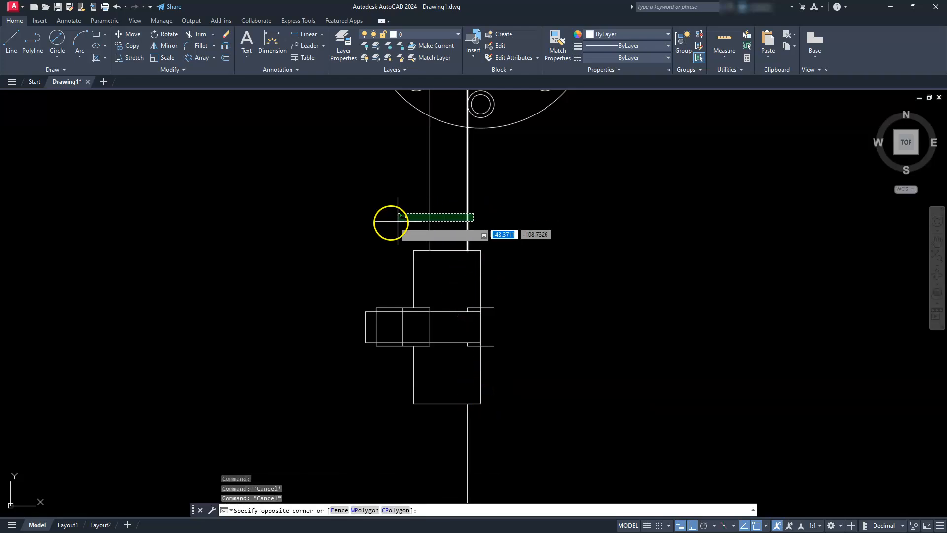
{"action": "left_click", "coordinate": [388, 221]}
{"action": "key", "text": "Delete"}
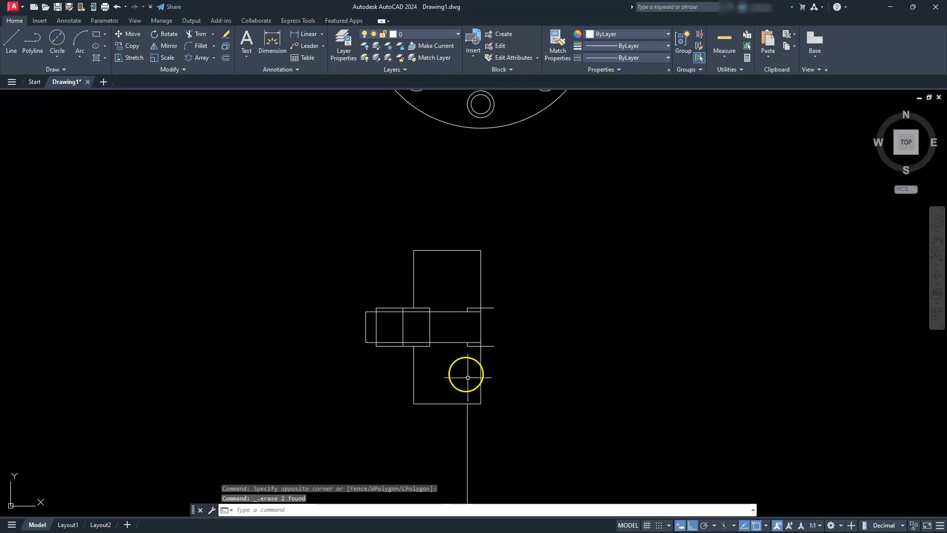
{"action": "left_click", "coordinate": [493, 425]}
{"action": "left_click", "coordinate": [443, 450]}
{"action": "key", "text": "Delete"}
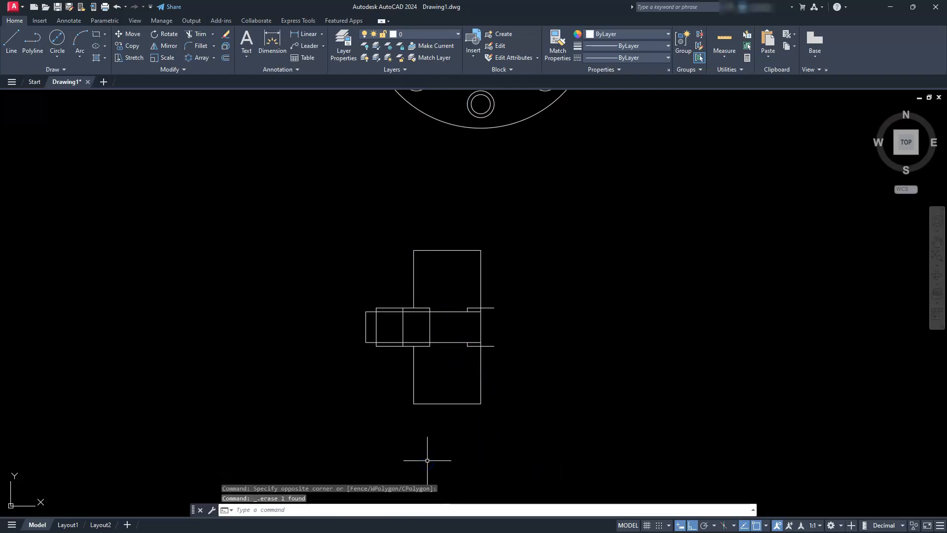
{"action": "scroll", "coordinate": [402, 389], "scroll_direction": "down", "scroll_amount": 4}
{"action": "scroll", "coordinate": [402, 389], "scroll_direction": "up", "scroll_amount": 6}
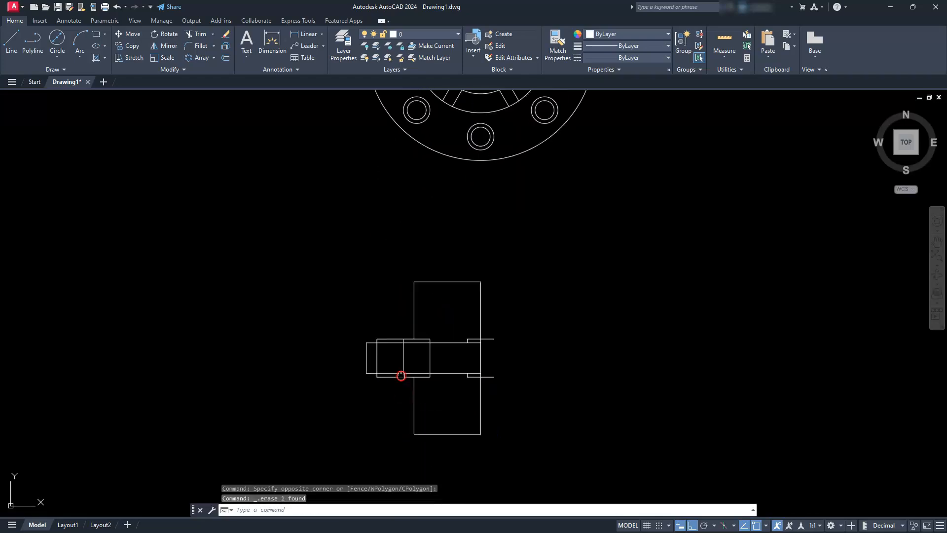
{"action": "key", "text": "Escape"}
{"action": "key", "text": "Escape"}
{"action": "key", "text": "Escape"}
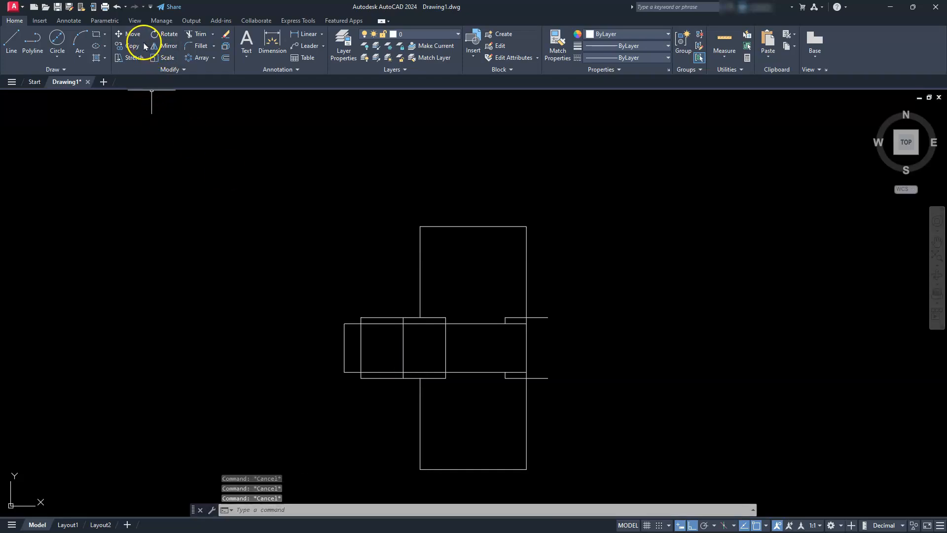
Step: Mirror the flange's left end line, left boss lines and center boss ends about the side view's vertical centerline, keeping the source objects
{"action": "left_click", "coordinate": [164, 46]}
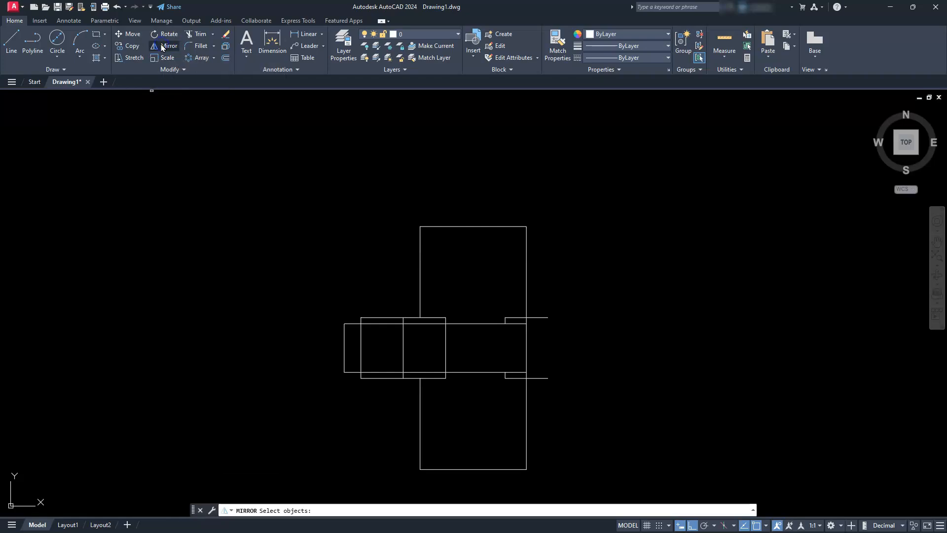
{"action": "left_click", "coordinate": [318, 292]}
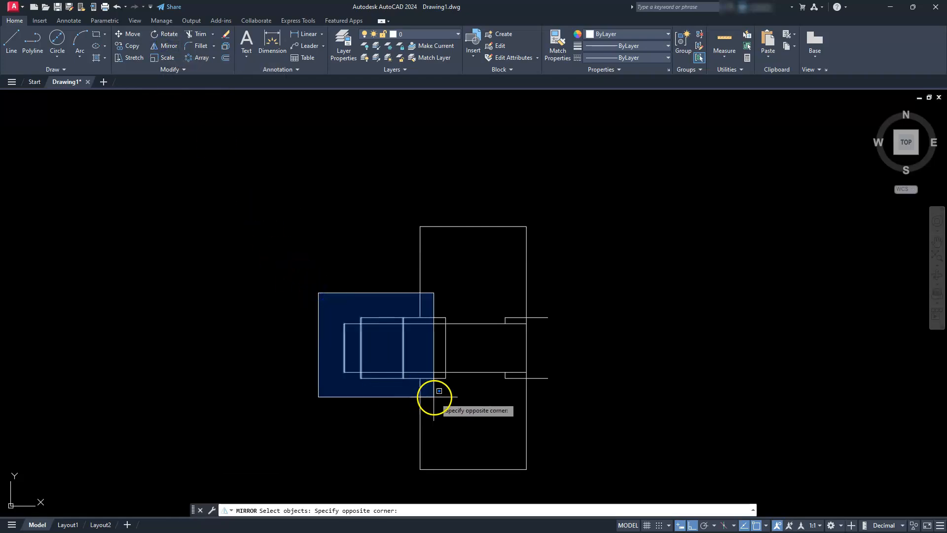
{"action": "left_click", "coordinate": [514, 404]}
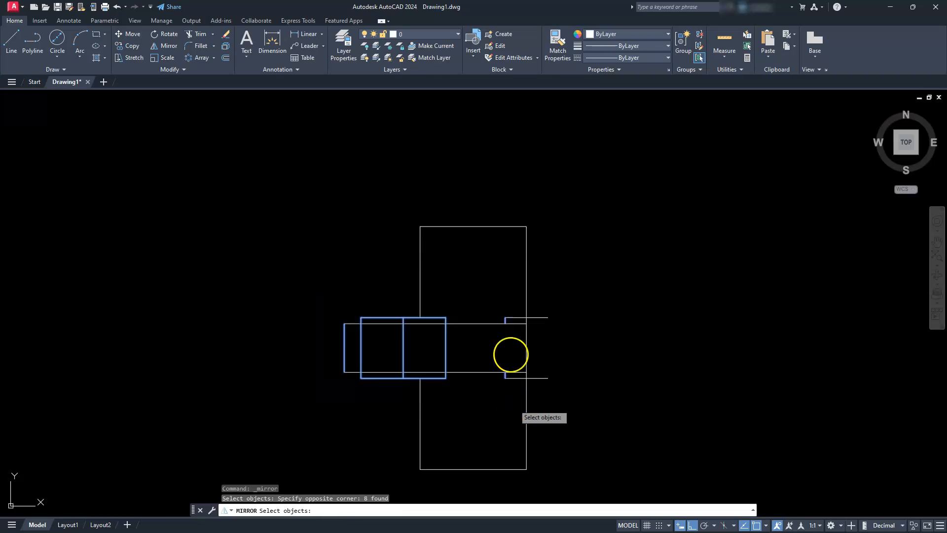
{"action": "key", "text": "Return"}
{"action": "left_click", "coordinate": [524, 243]}
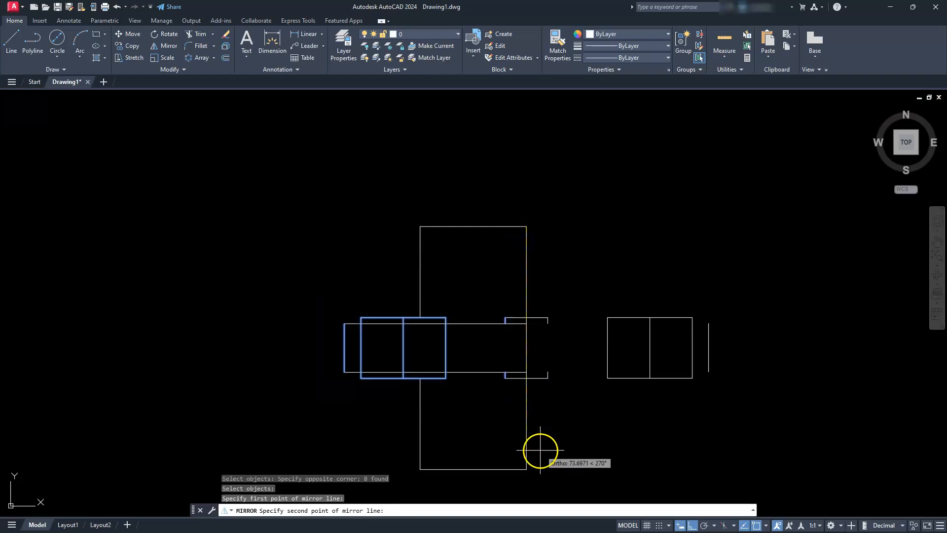
{"action": "left_click", "coordinate": [525, 459]}
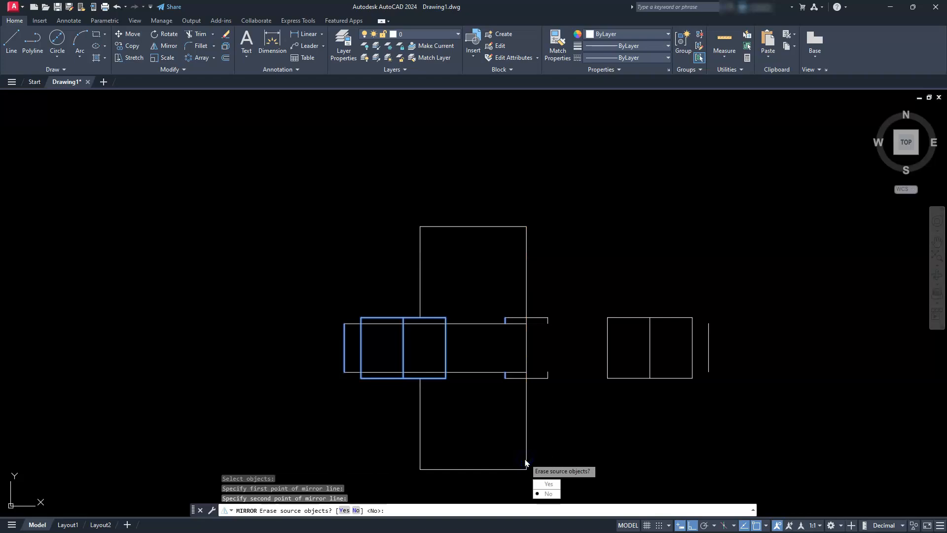
{"action": "key", "text": "Return"}
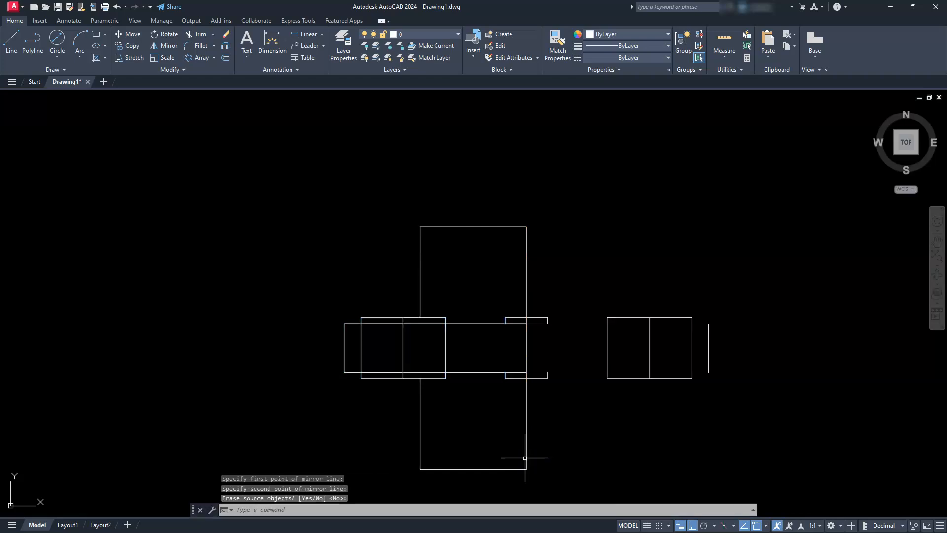
{"action": "key", "text": "Escape"}
{"action": "key", "text": "Escape"}
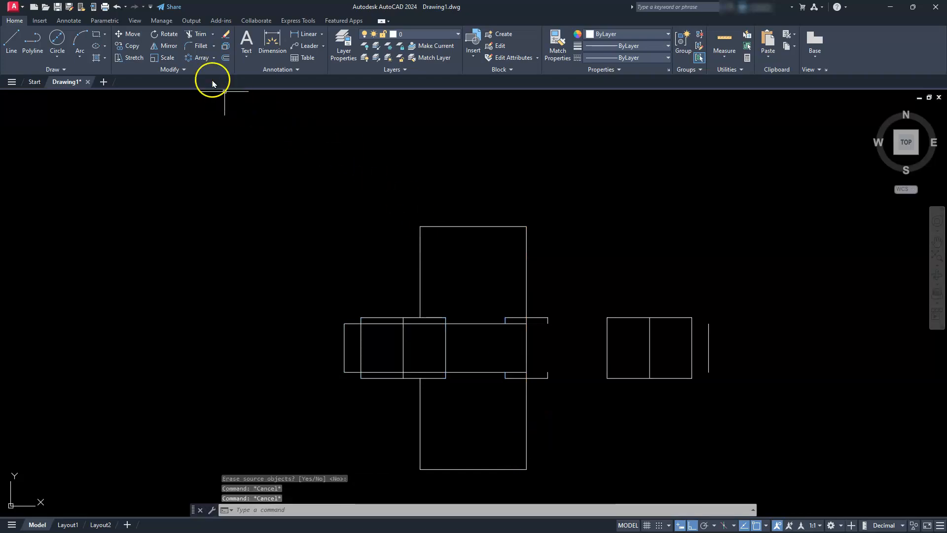
Step: Fillet the flange's lower and upper horizontal lines to the mirrored right end line with radius 0
{"action": "left_click", "coordinate": [192, 46]}
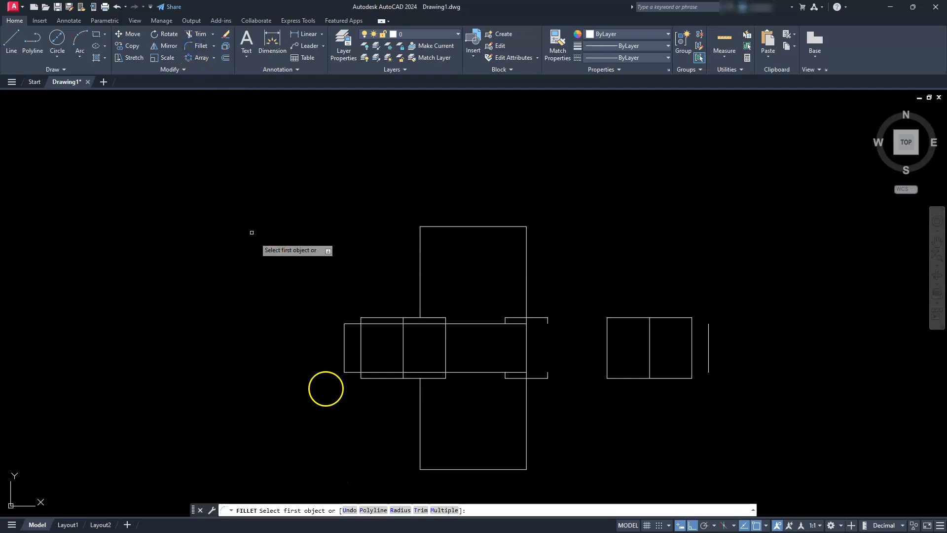
{"action": "left_click", "coordinate": [393, 510]}
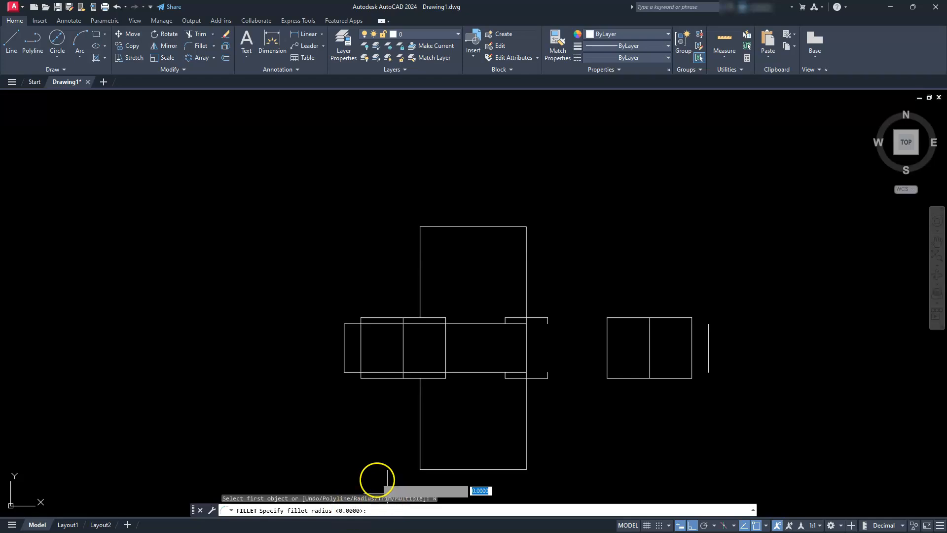
{"action": "key", "text": "Return"}
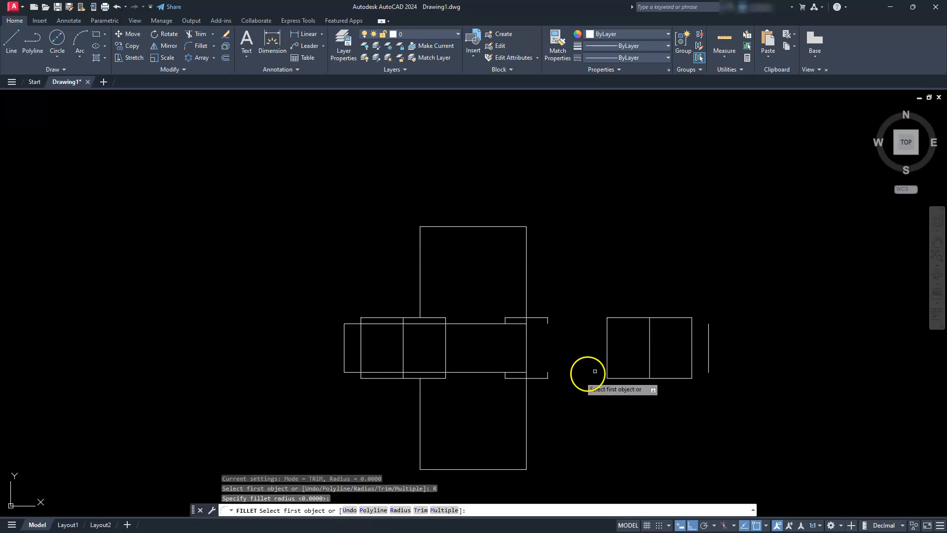
{"action": "left_click", "coordinate": [483, 372]}
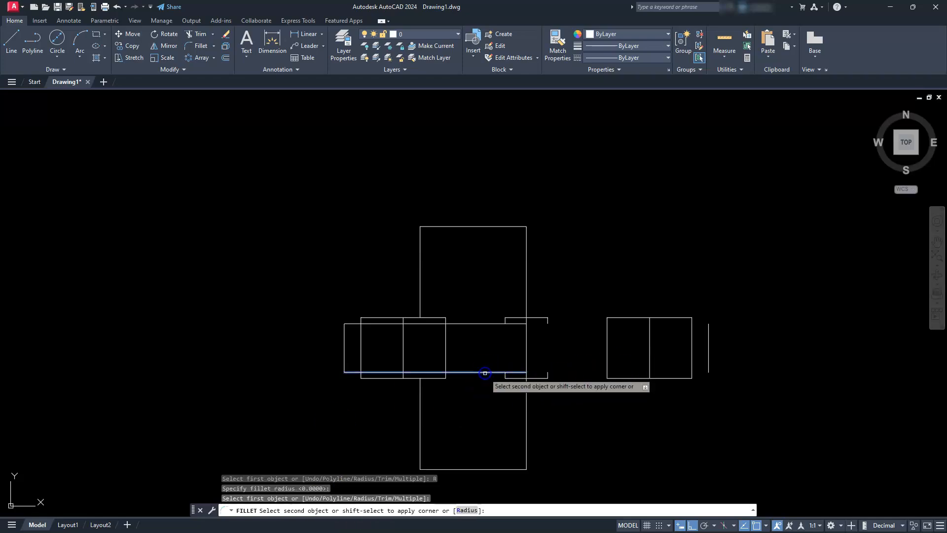
{"action": "left_click", "coordinate": [708, 349]}
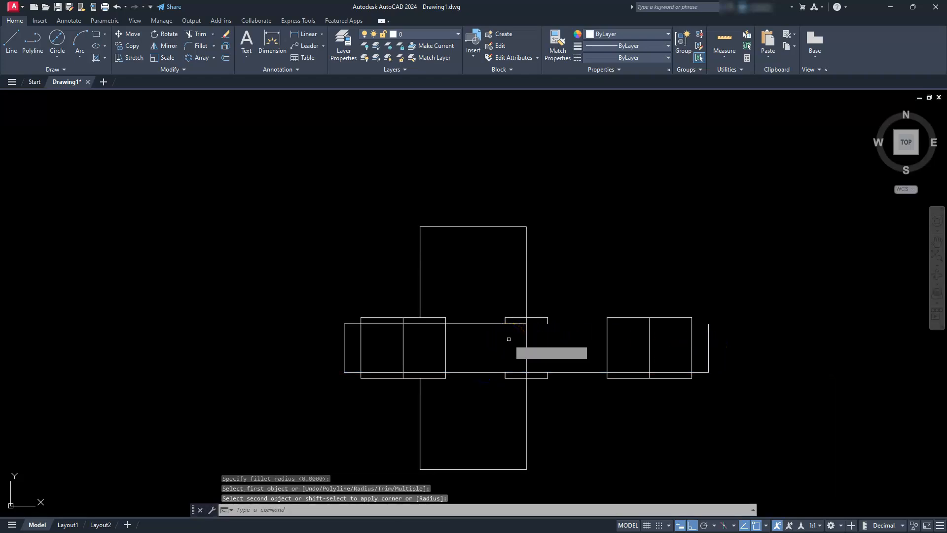
{"action": "key", "text": "Return"}
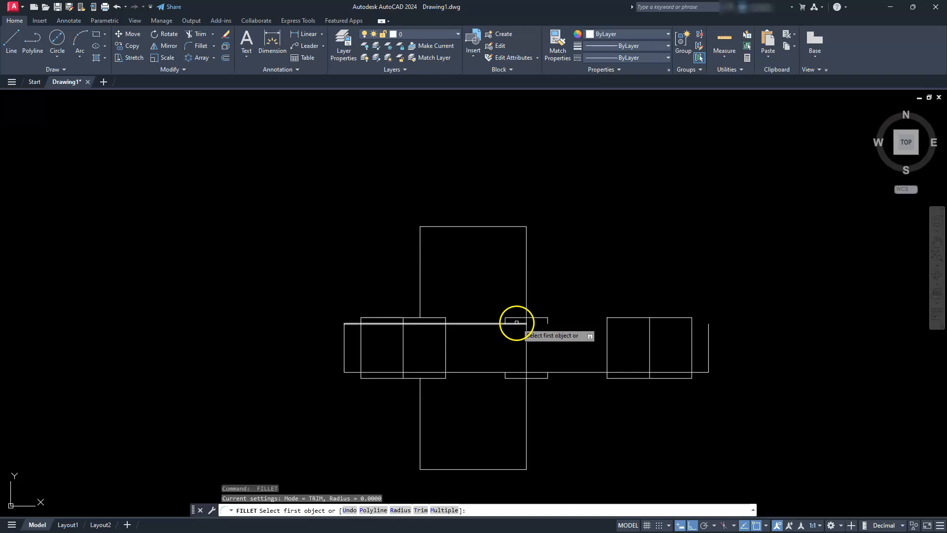
{"action": "left_click", "coordinate": [516, 322]}
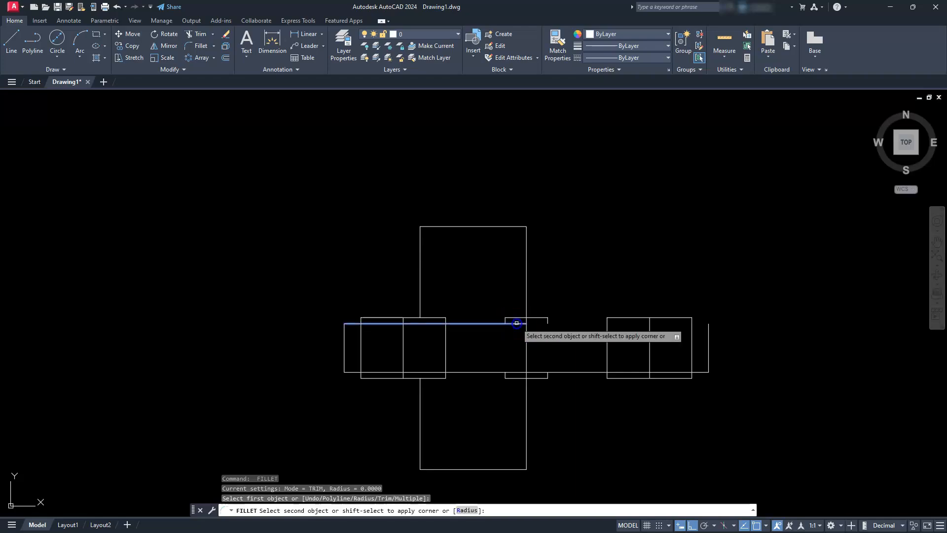
{"action": "left_click", "coordinate": [708, 334]}
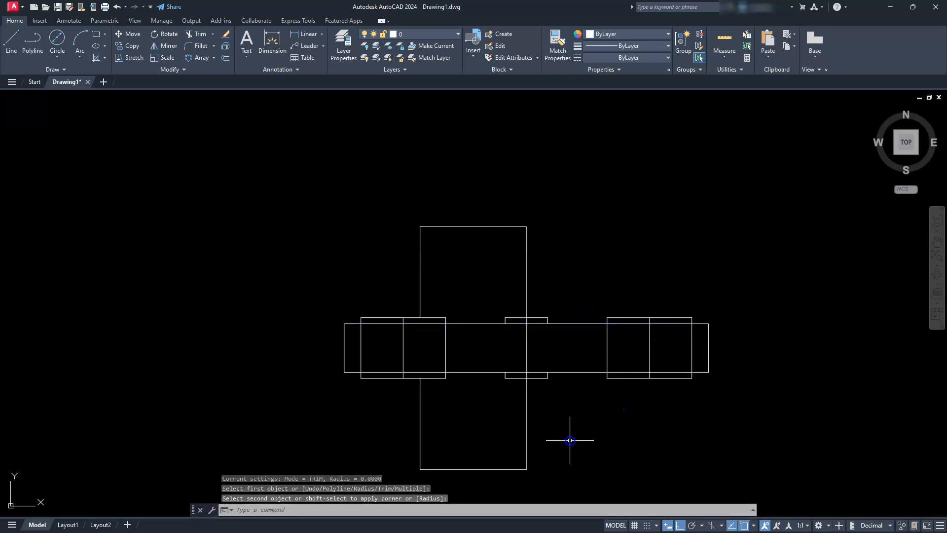
{"action": "key", "text": "Escape"}
{"action": "key", "text": "Escape"}
{"action": "key", "text": "Escape"}
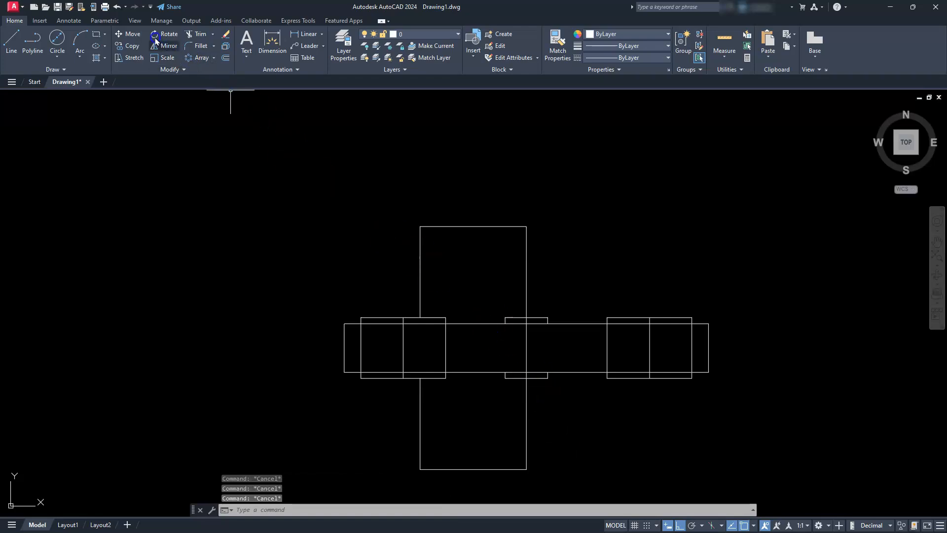
Step: Trim away all the vertical lines crossing the inside of the flange band between its two end lines
{"action": "left_click", "coordinate": [198, 33]}
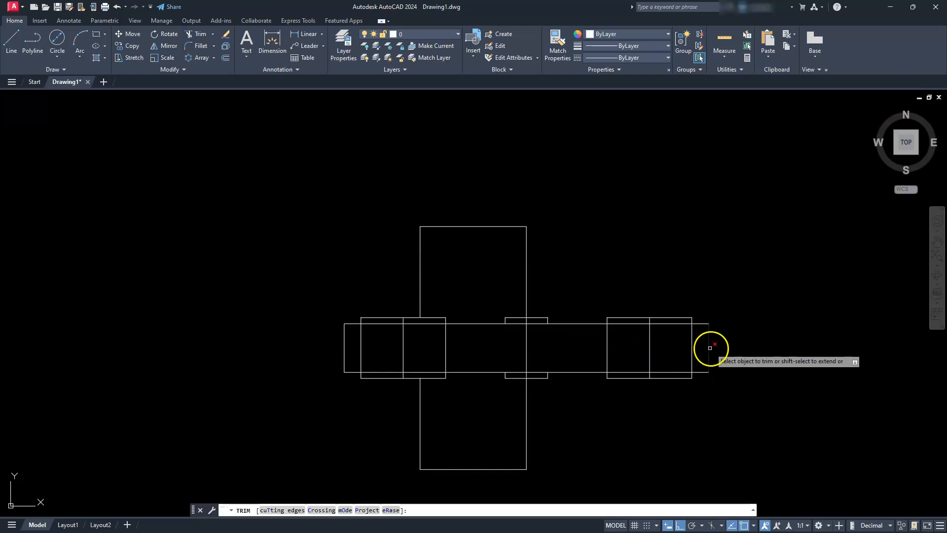
{"action": "left_click_drag", "start_coordinate": [700, 345], "coordinate": [349, 349]}
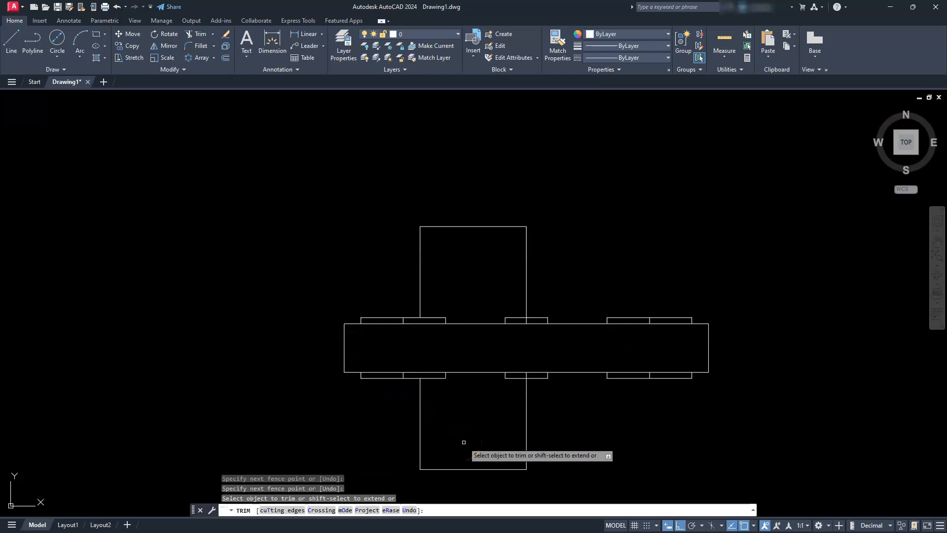
{"action": "key", "text": "Escape"}
{"action": "key", "text": "Escape"}
{"action": "key", "text": "Escape"}
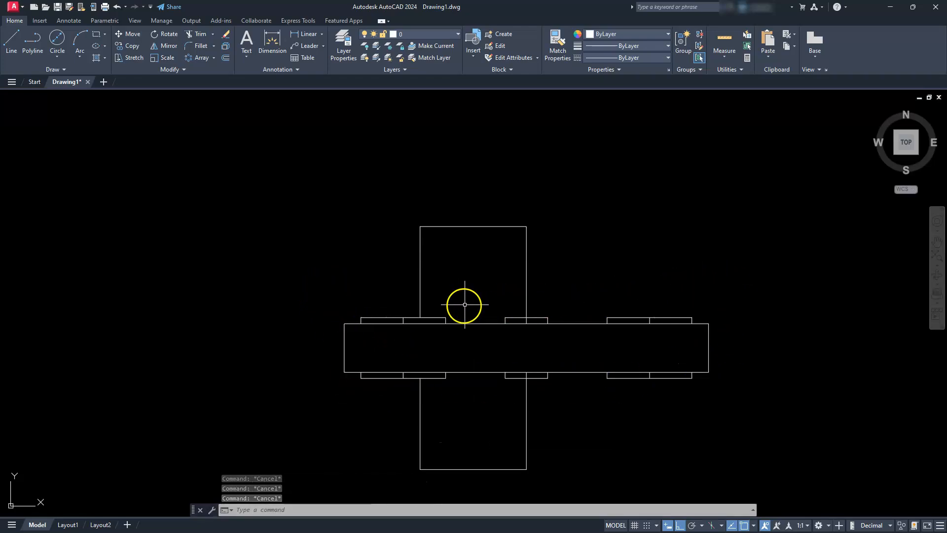
Step: Draw a vertical construction line through the lower outer corner of the left slot in the circular view
{"action": "left_click", "coordinate": [526, 288]}
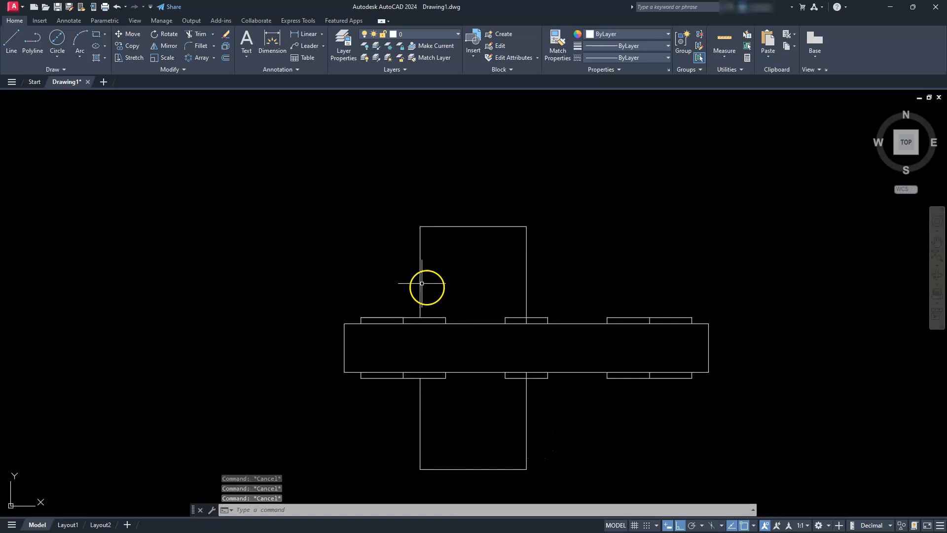
{"action": "scroll", "coordinate": [438, 277], "scroll_direction": "down", "scroll_amount": 2}
{"action": "middle_click_drag", "start_coordinate": [444, 281], "coordinate": [463, 397]}
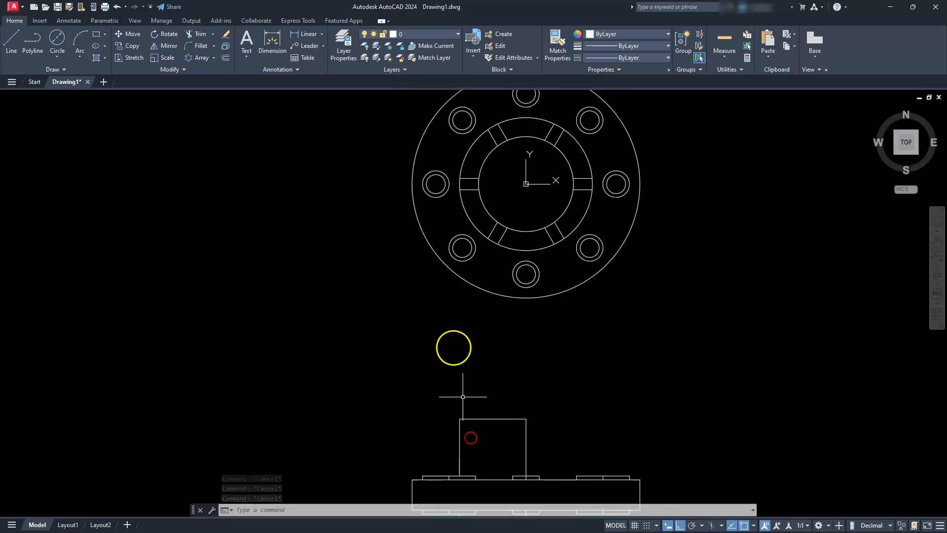
{"action": "scroll", "coordinate": [458, 184], "scroll_direction": "up", "scroll_amount": 6}
{"action": "scroll", "coordinate": [460, 191], "scroll_direction": "up", "scroll_amount": 4}
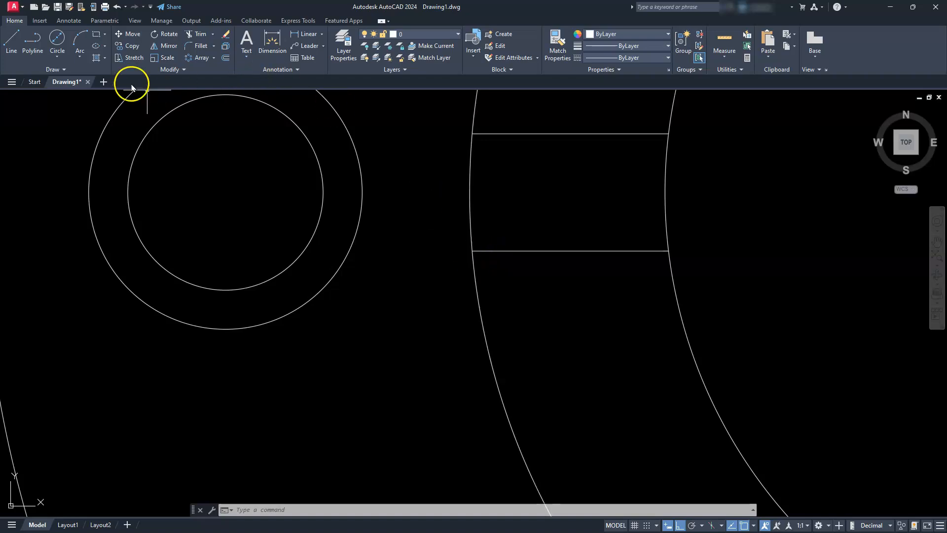
{"action": "left_click", "coordinate": [63, 70]}
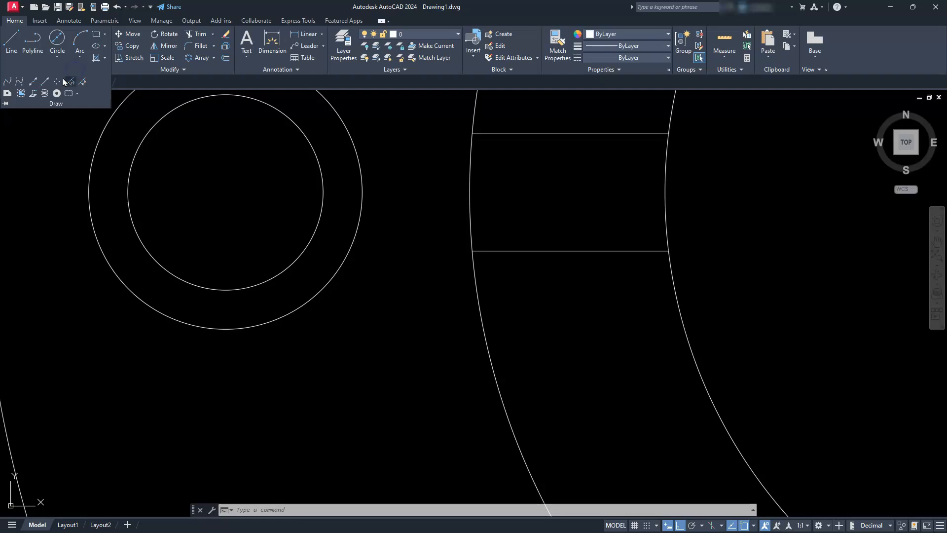
{"action": "left_click", "coordinate": [32, 81]}
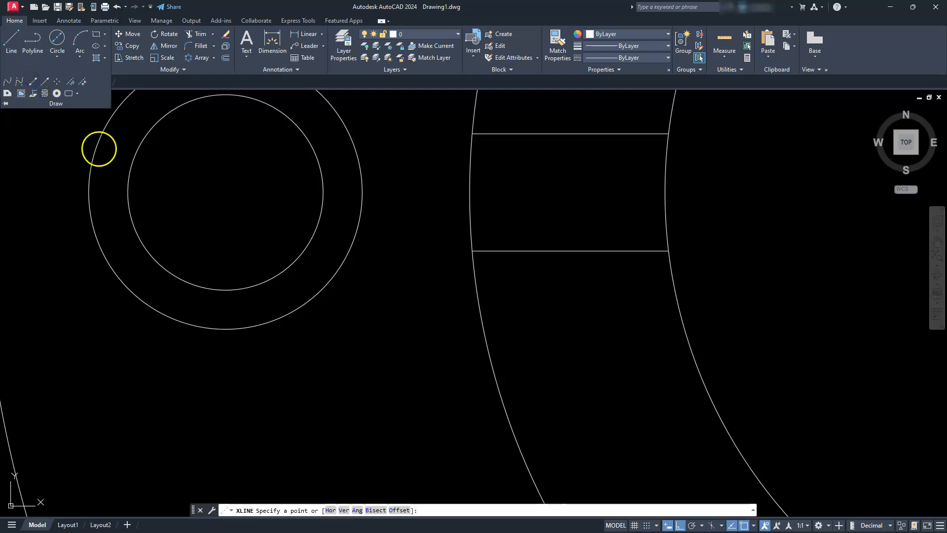
{"action": "left_click", "coordinate": [345, 510]}
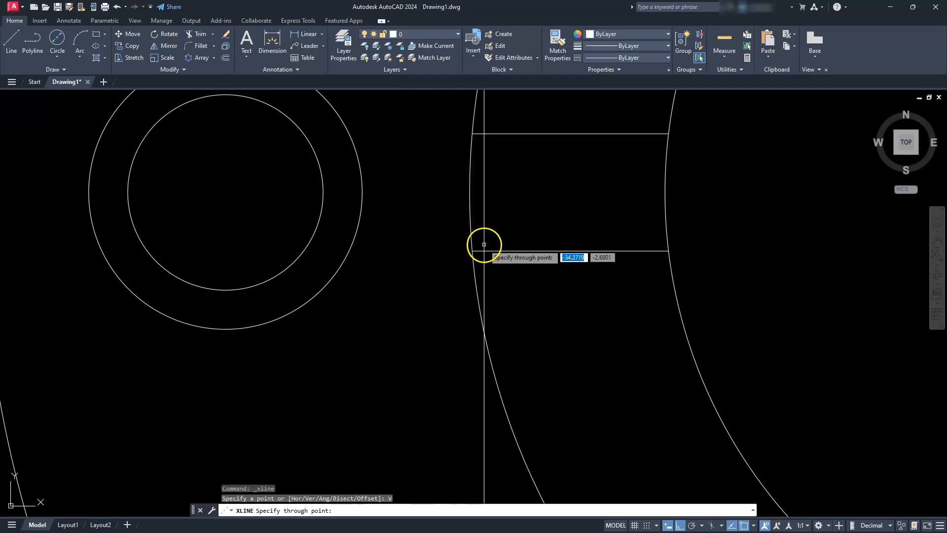
{"action": "left_click", "coordinate": [472, 250]}
{"action": "scroll", "coordinate": [474, 252], "scroll_direction": "down", "scroll_amount": 5}
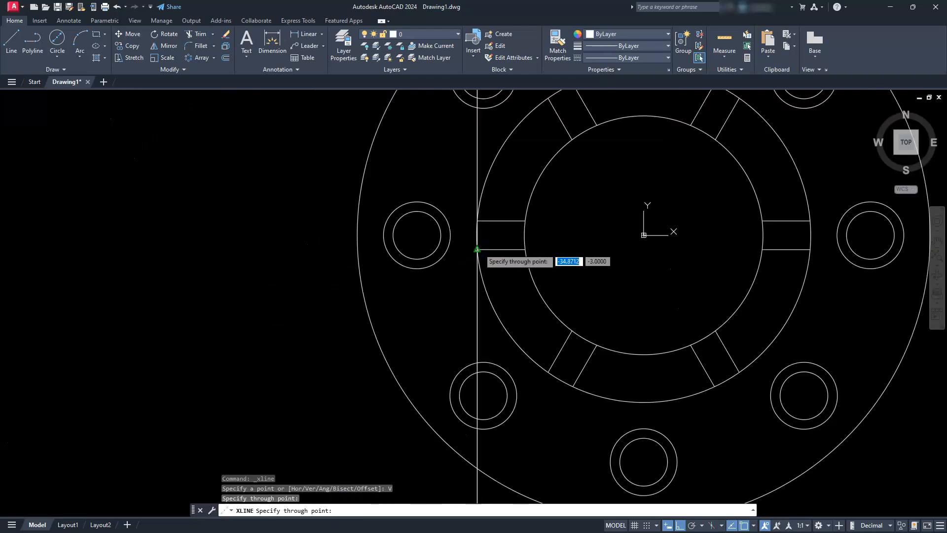
{"action": "key", "text": "Escape"}
{"action": "key", "text": "Escape"}
{"action": "key", "text": "Escape"}
Step: Trim the hub's top-left corner to the construction line, removing the top edge's stub, the line above it and the old left edge
{"action": "middle_click_drag", "start_coordinate": [571, 462], "coordinate": [507, 108]}
{"action": "scroll", "coordinate": [452, 279], "scroll_direction": "up", "scroll_amount": 6}
{"action": "scroll", "coordinate": [272, 262], "scroll_direction": "up", "scroll_amount": 8}
{"action": "scroll", "coordinate": [369, 282], "scroll_direction": "down", "scroll_amount": 2}
{"action": "key", "text": "Escape"}
{"action": "key", "text": "Escape"}
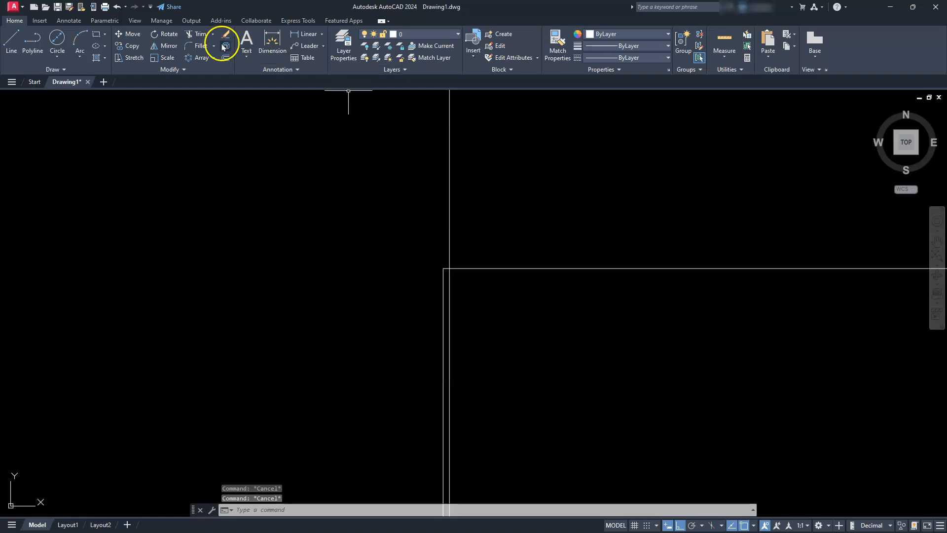
{"action": "left_click", "coordinate": [201, 39]}
{"action": "scroll", "coordinate": [474, 288], "scroll_direction": "up", "scroll_amount": 6}
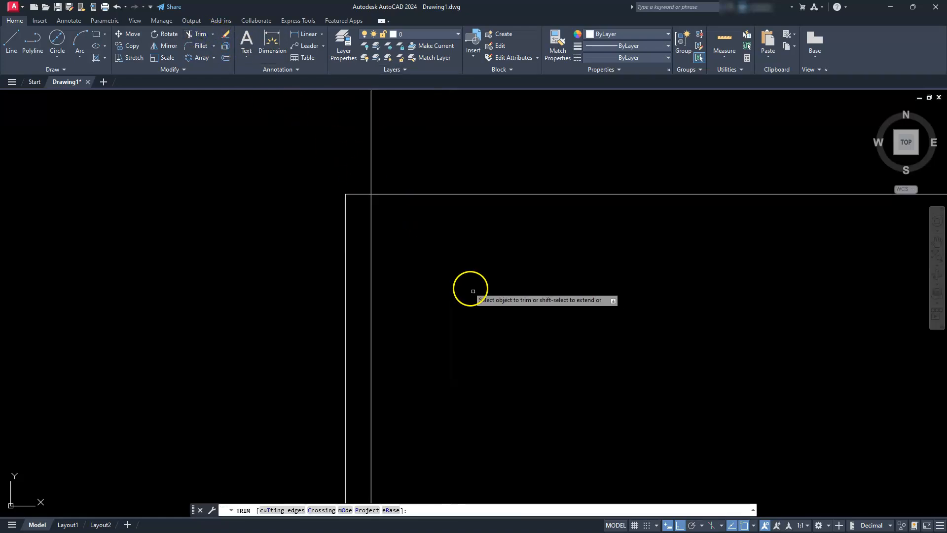
{"action": "left_click", "coordinate": [361, 192]}
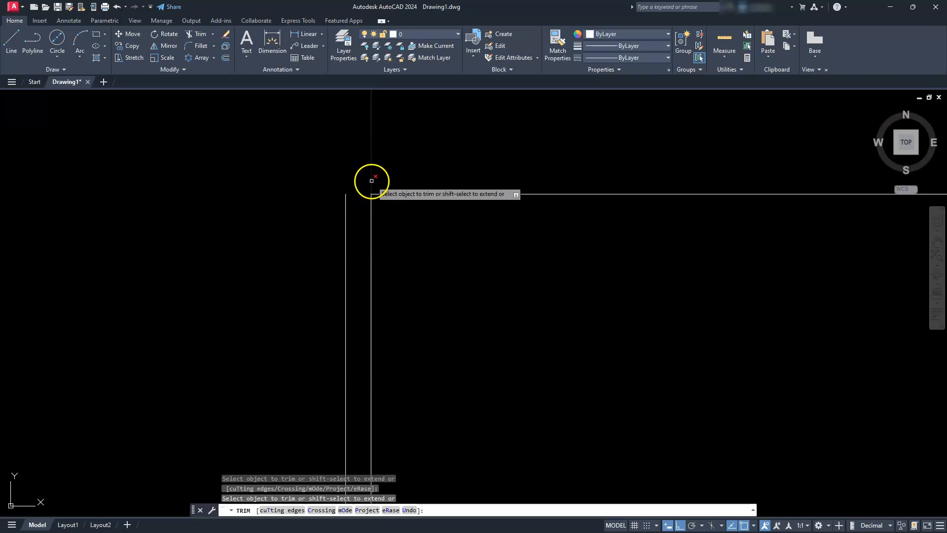
{"action": "left_click", "coordinate": [371, 181]}
{"action": "left_click", "coordinate": [343, 215]}
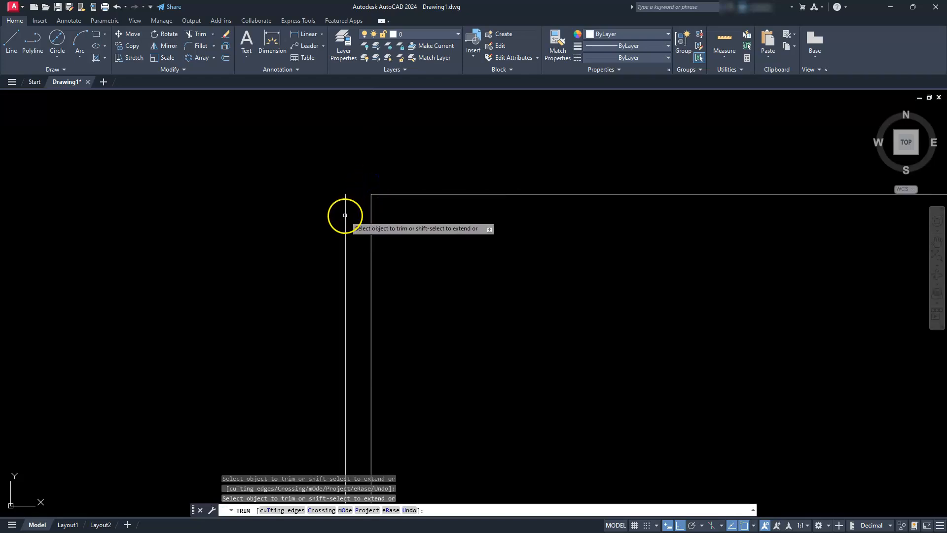
Step: Trim the construction line's short piece inside the upper left boss, between the boss's top and the flange's top face
{"action": "scroll", "coordinate": [340, 188], "scroll_direction": "down", "scroll_amount": 10}
{"action": "scroll", "coordinate": [346, 201], "scroll_direction": "down", "scroll_amount": 4}
{"action": "scroll", "coordinate": [346, 371], "scroll_direction": "up", "scroll_amount": 4}
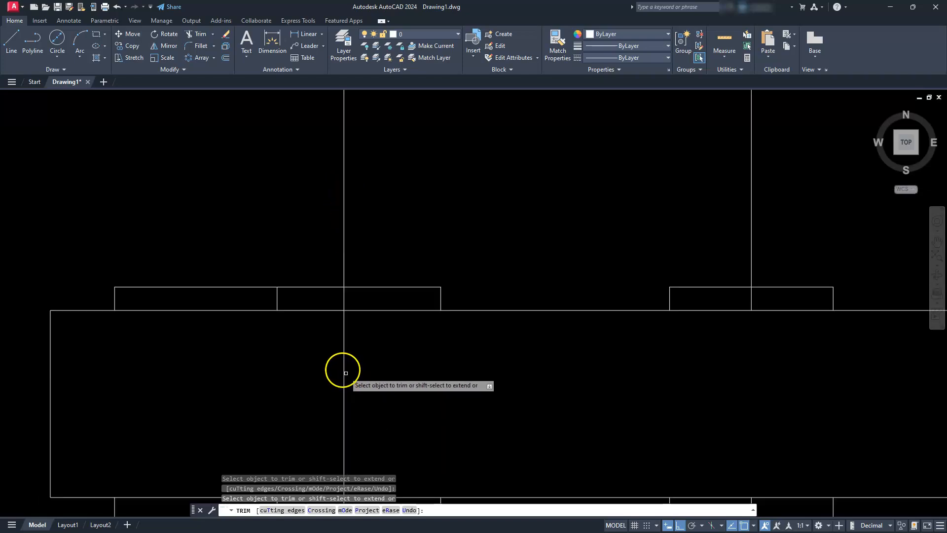
{"action": "scroll", "coordinate": [323, 302], "scroll_direction": "up", "scroll_amount": 5}
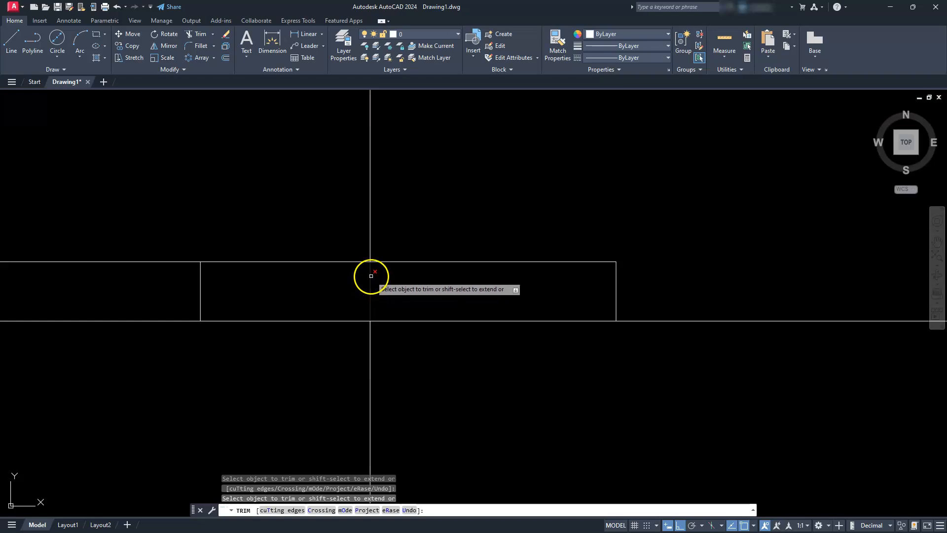
{"action": "scroll", "coordinate": [371, 276], "scroll_direction": "down", "scroll_amount": 5}
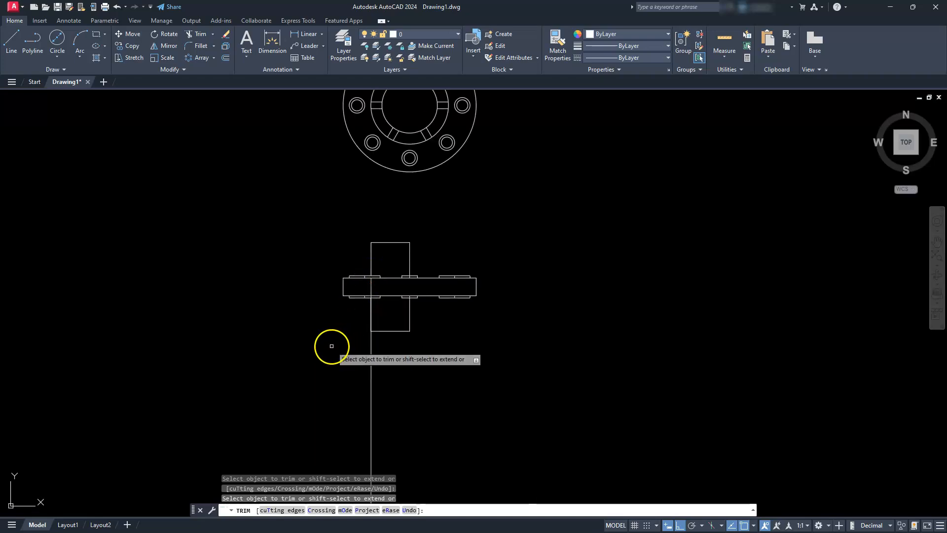
{"action": "key", "text": "Escape"}
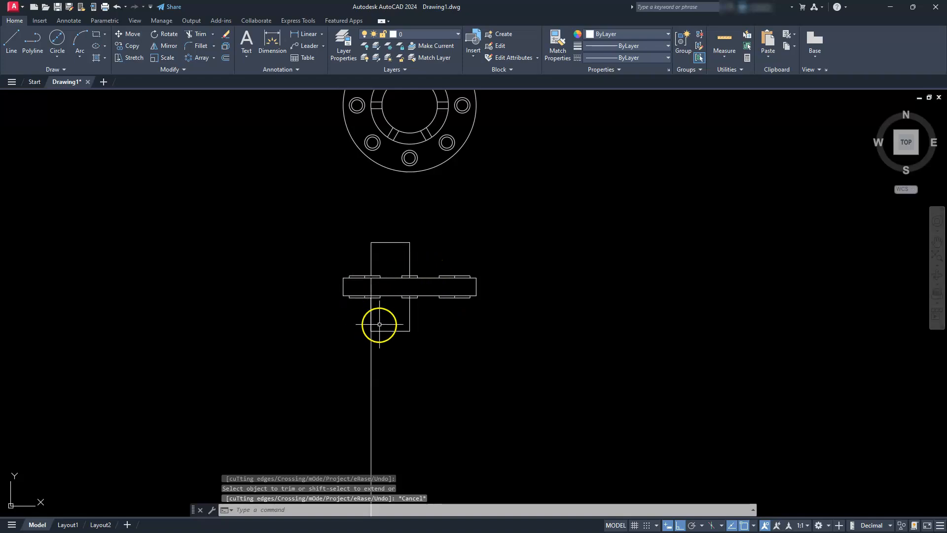
{"action": "key", "text": "Escape"}
Step: Erase the leftover vertical construction line running down from the flange along the hub's lower left edge
{"action": "left_click", "coordinate": [387, 358]}
{"action": "left_click", "coordinate": [354, 374]}
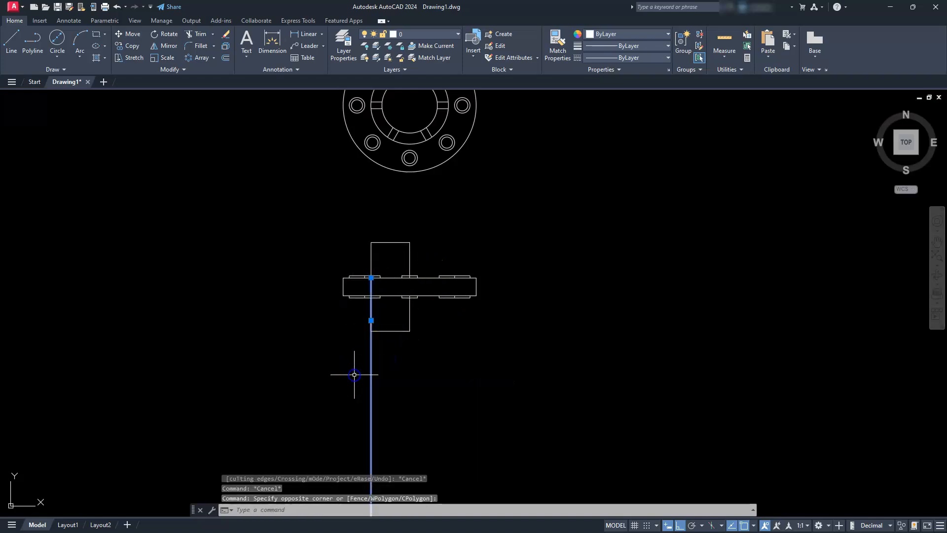
{"action": "key", "text": "Delete"}
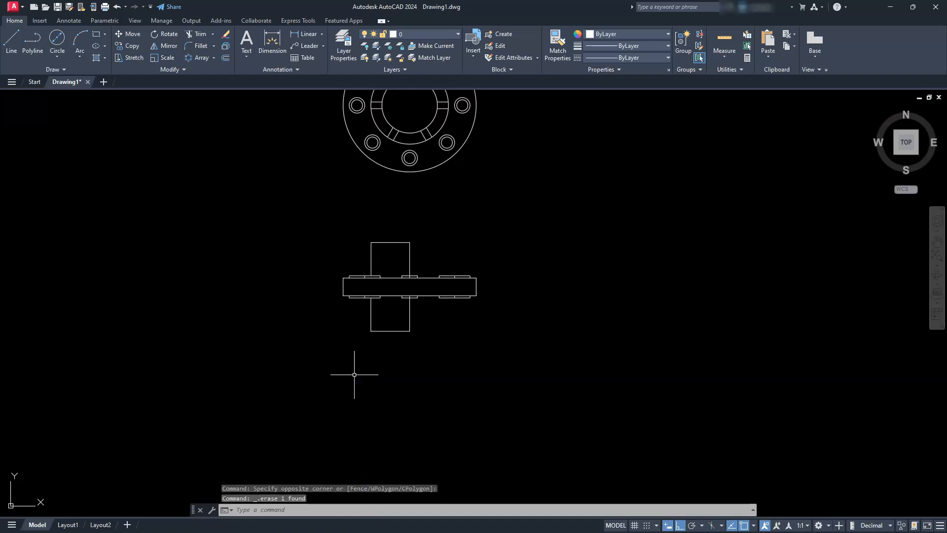
Step: Mirror the left half outlines of the upper and lower hub about the vertical centre line, keeping the originals
{"action": "scroll", "coordinate": [391, 280], "scroll_direction": "up", "scroll_amount": 4}
{"action": "scroll", "coordinate": [330, 180], "scroll_direction": "up", "scroll_amount": 8}
{"action": "scroll", "coordinate": [338, 193], "scroll_direction": "down", "scroll_amount": 8}
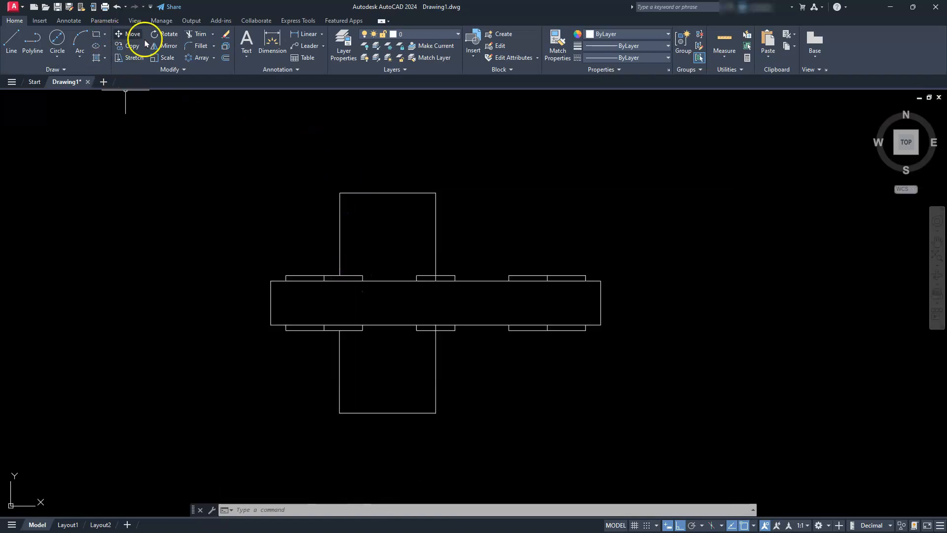
{"action": "left_click", "coordinate": [349, 177]}
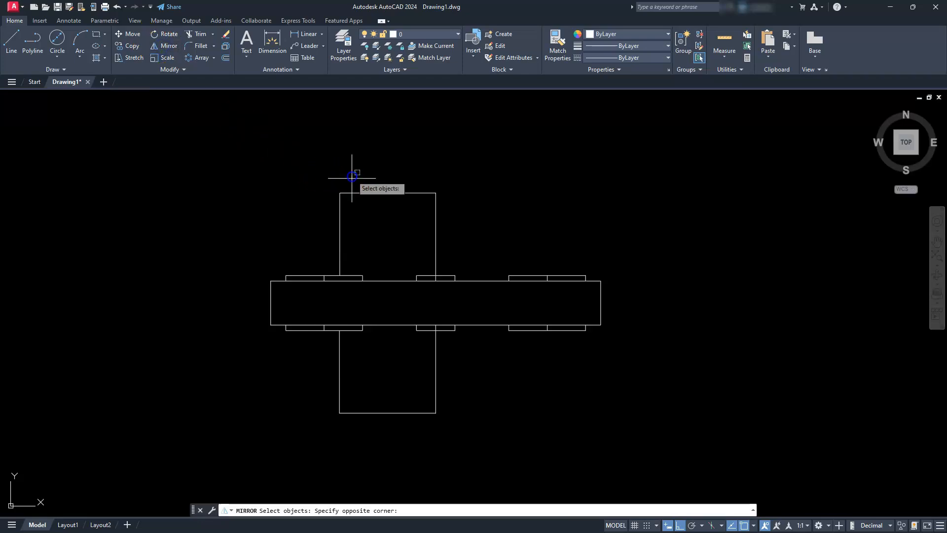
{"action": "left_click", "coordinate": [331, 222]}
{"action": "left_click", "coordinate": [348, 408]}
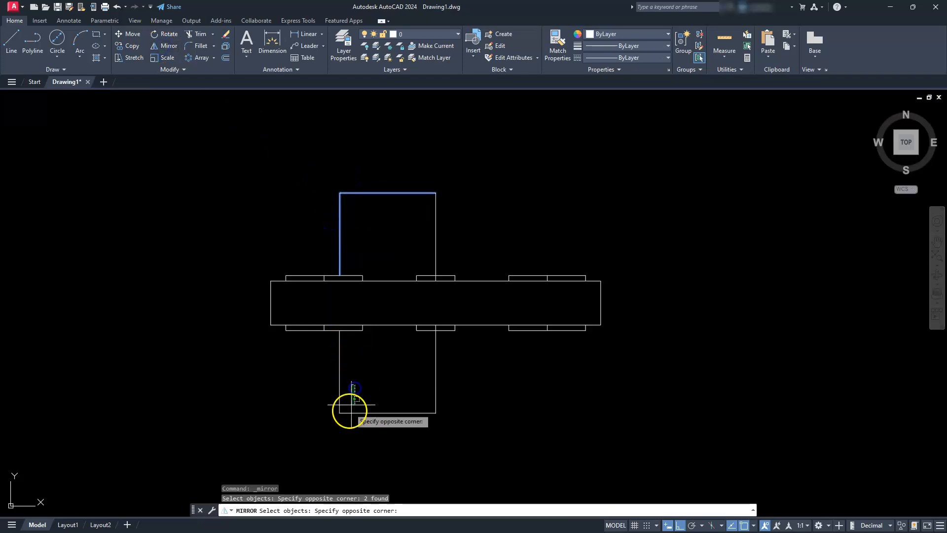
{"action": "left_click", "coordinate": [336, 436]}
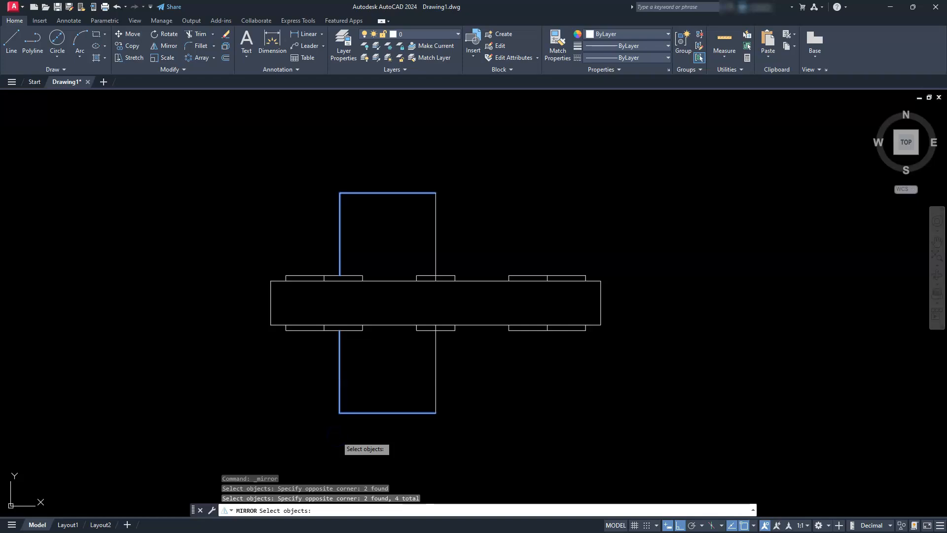
{"action": "key", "text": "Return"}
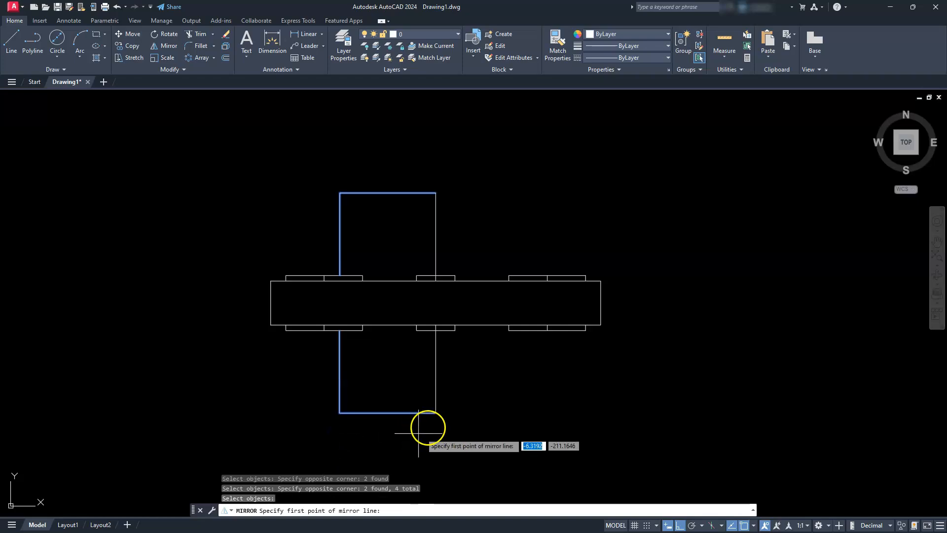
{"action": "left_click", "coordinate": [437, 414]}
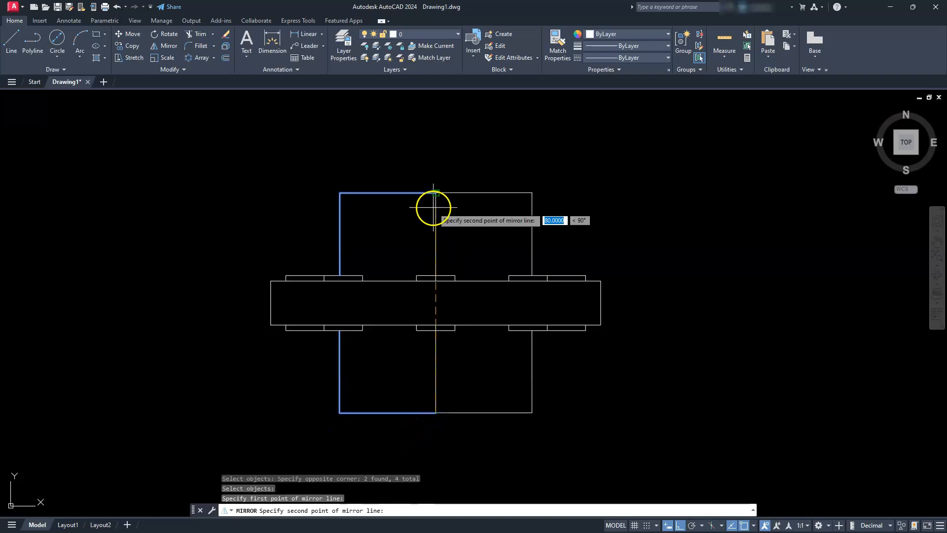
{"action": "left_click", "coordinate": [434, 207]}
{"action": "key", "text": "Return"}
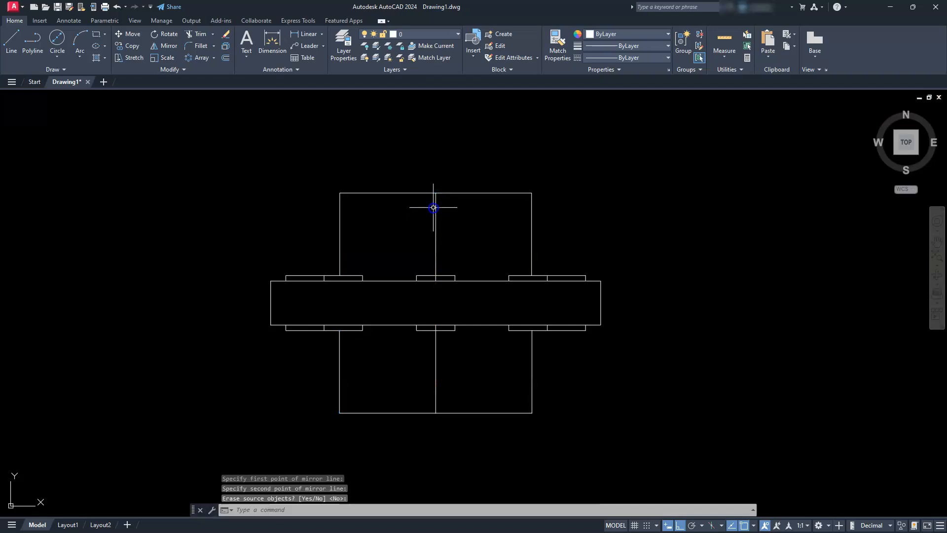
{"action": "key", "text": "Escape"}
{"action": "key", "text": "Escape"}
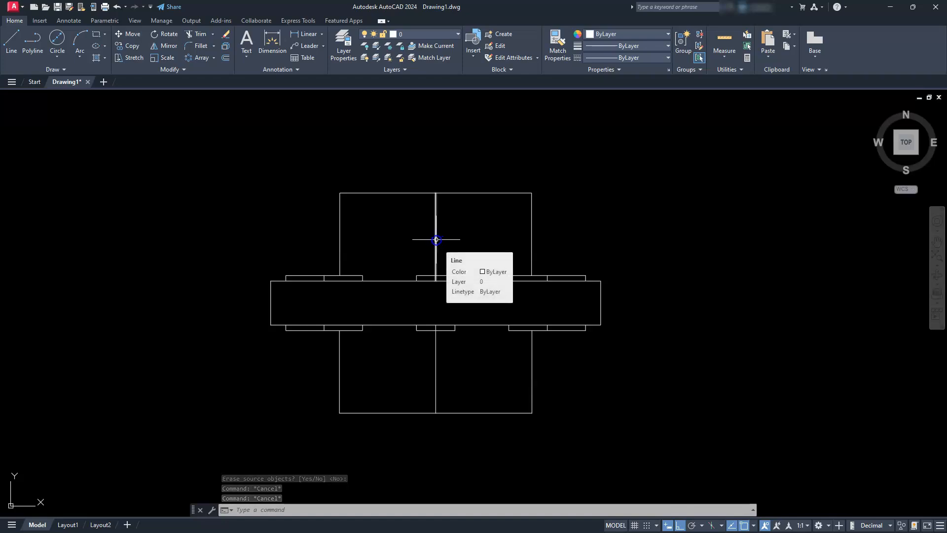
Step: Erase the two vertical centre lines inside the upper and lower hub of the side view
{"action": "left_click", "coordinate": [436, 239]}
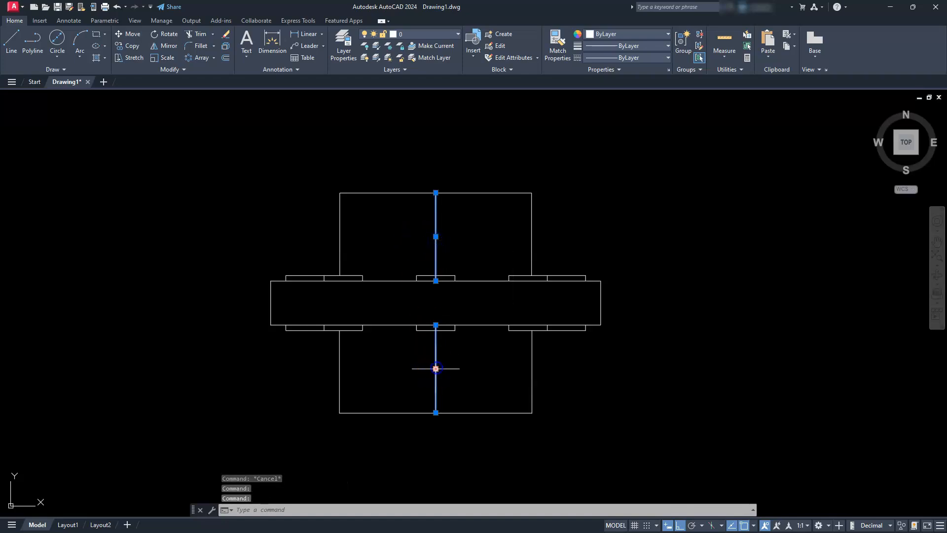
{"action": "key", "text": "Delete"}
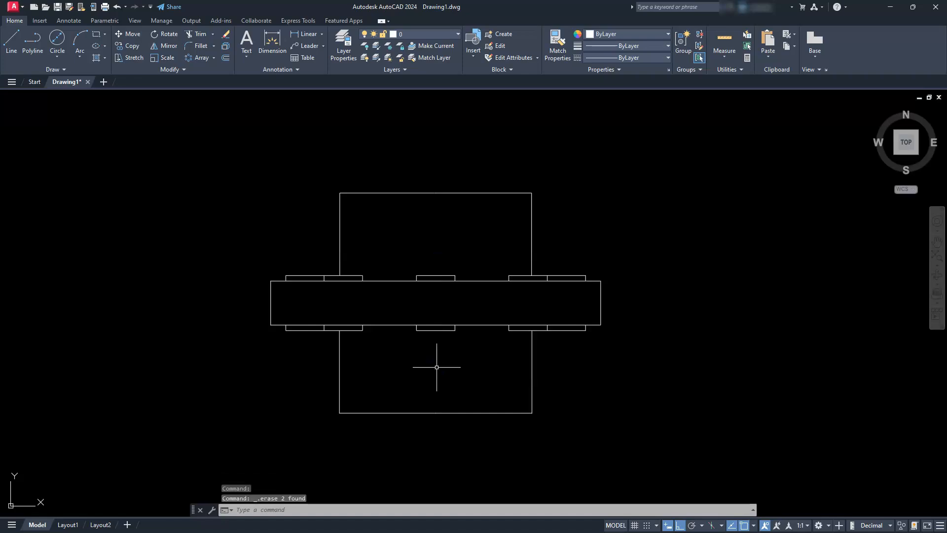
{"action": "key", "text": "Escape"}
{"action": "key", "text": "Escape"}
{"action": "key", "text": "Escape"}
Step: Draw four vertical construction lines through the outer-circle corners of the two lower slots in the circular view
{"action": "middle_click_drag", "start_coordinate": [389, 193], "coordinate": [397, 423]}
{"action": "middle_click_drag", "start_coordinate": [359, 233], "coordinate": [377, 372]}
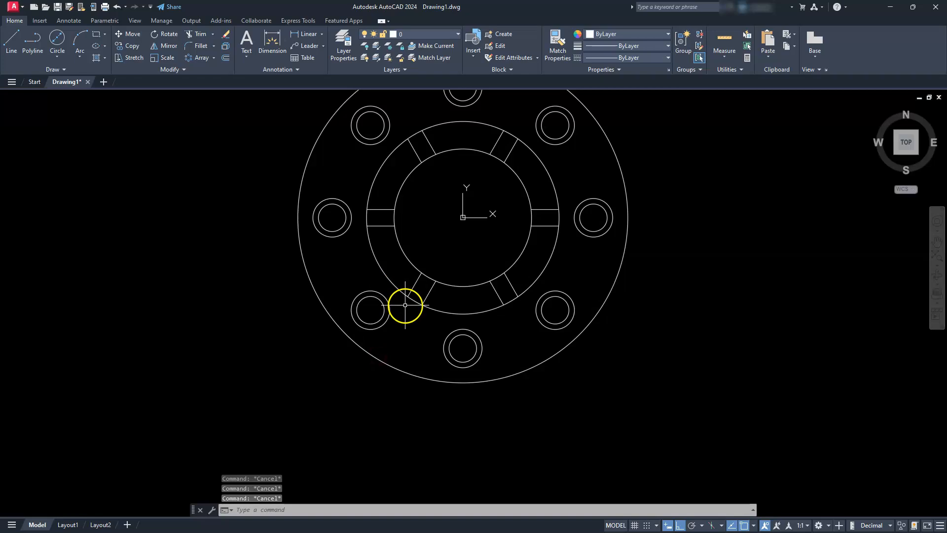
{"action": "scroll", "coordinate": [405, 305], "scroll_direction": "up", "scroll_amount": 4}
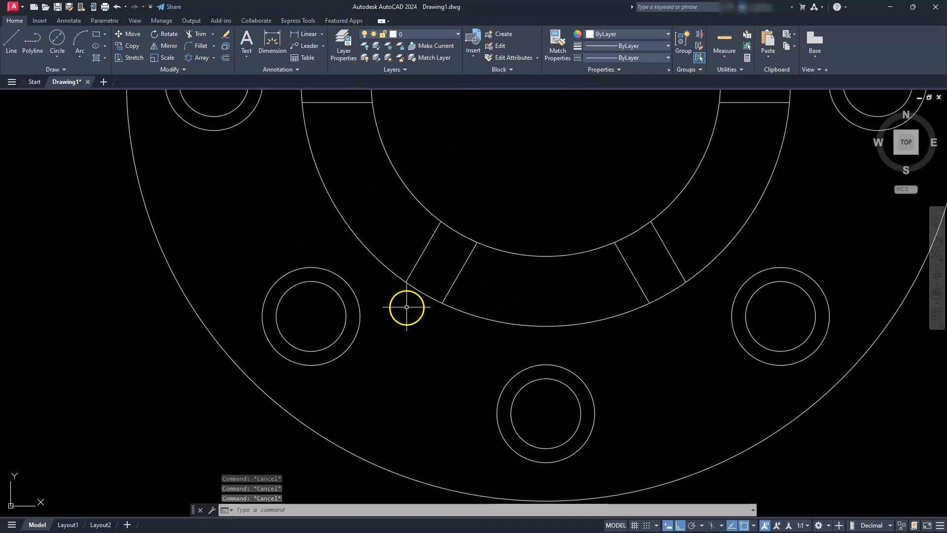
{"action": "left_click", "coordinate": [47, 70]}
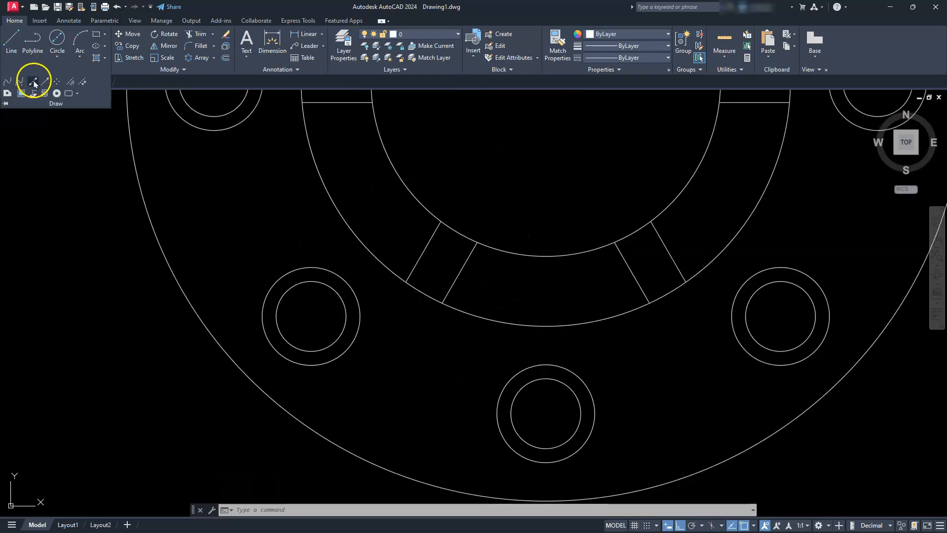
{"action": "left_click", "coordinate": [34, 85]}
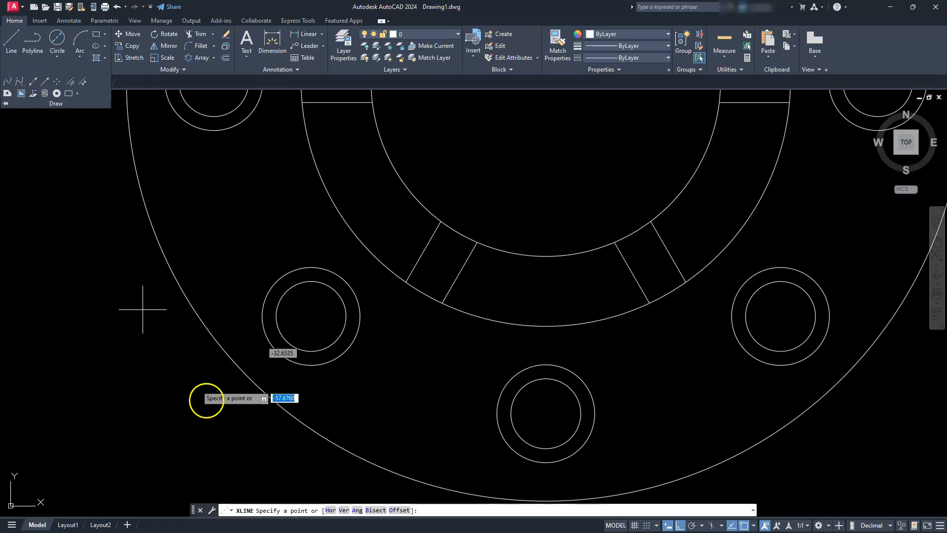
{"action": "left_click", "coordinate": [344, 511]}
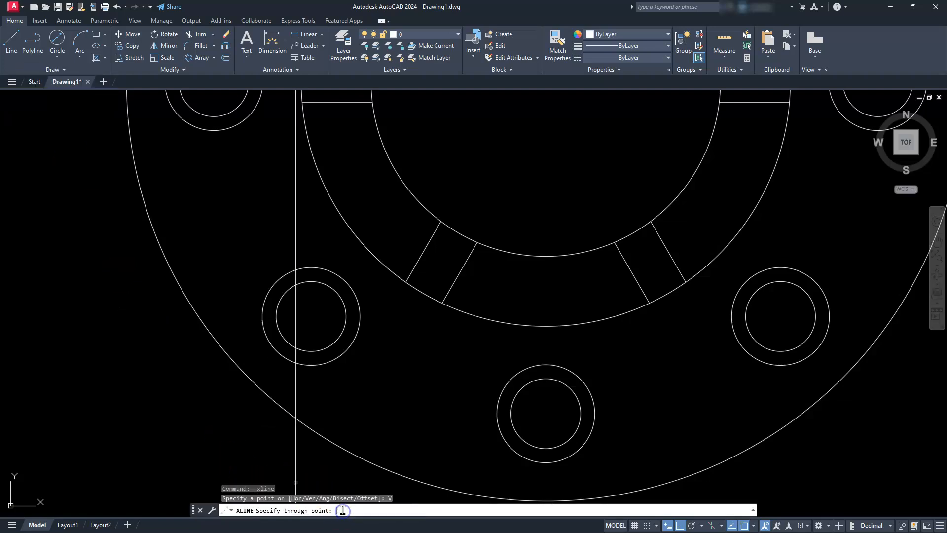
{"action": "left_click", "coordinate": [405, 282]}
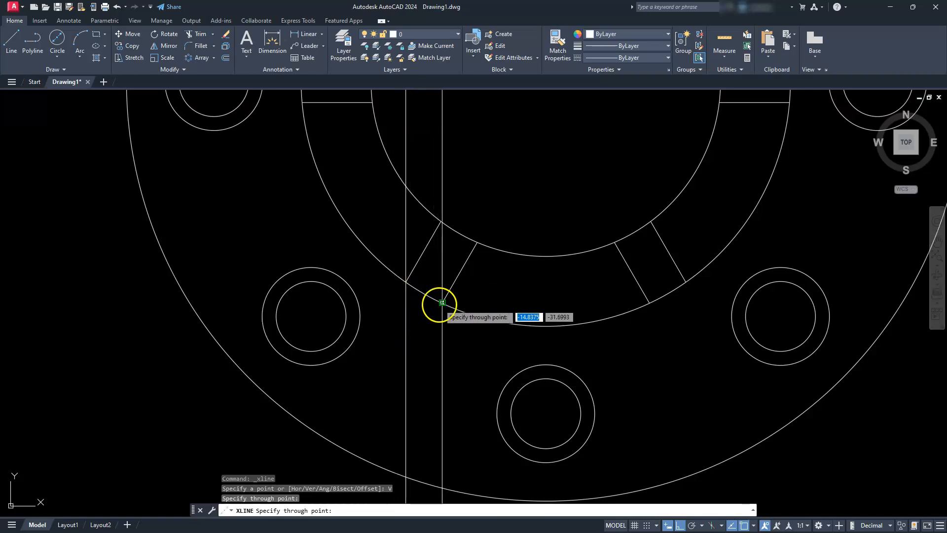
{"action": "left_click", "coordinate": [442, 301]}
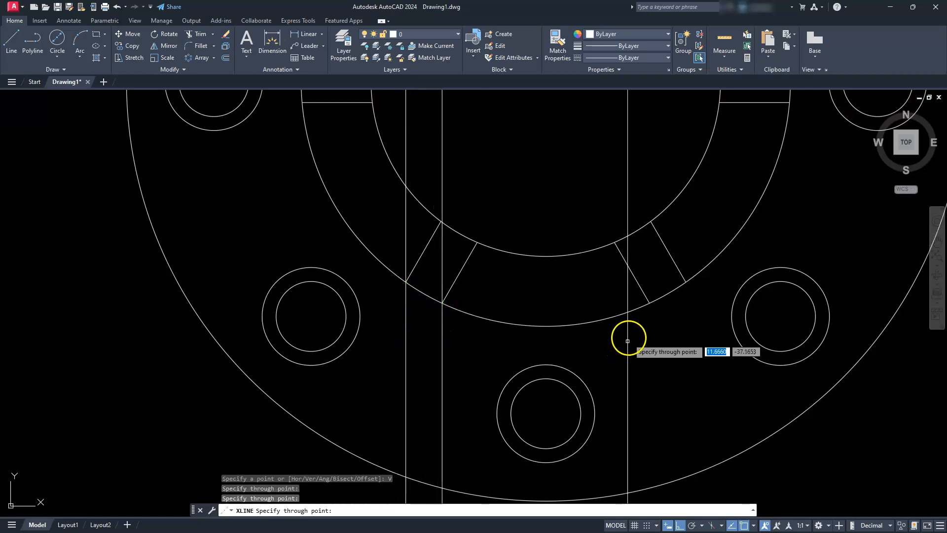
{"action": "left_click", "coordinate": [645, 301]}
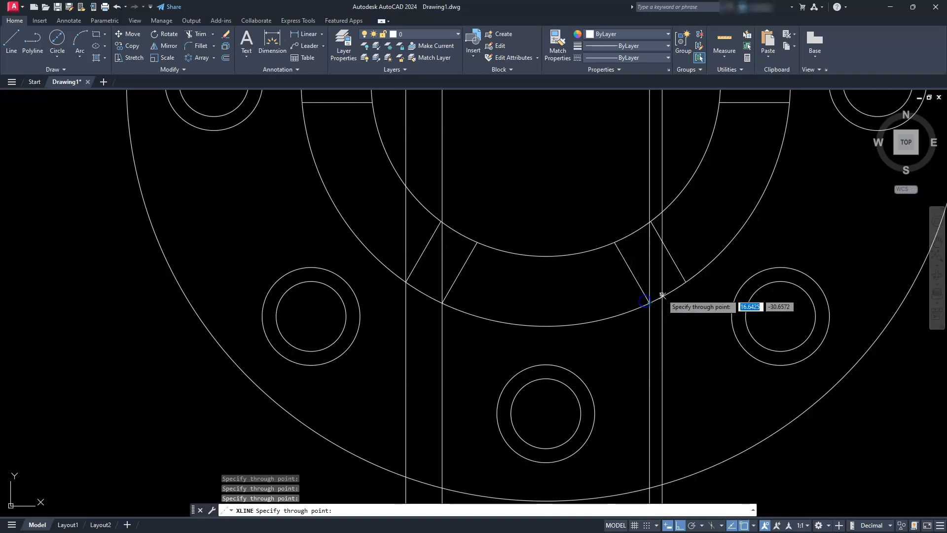
{"action": "left_click", "coordinate": [673, 284]}
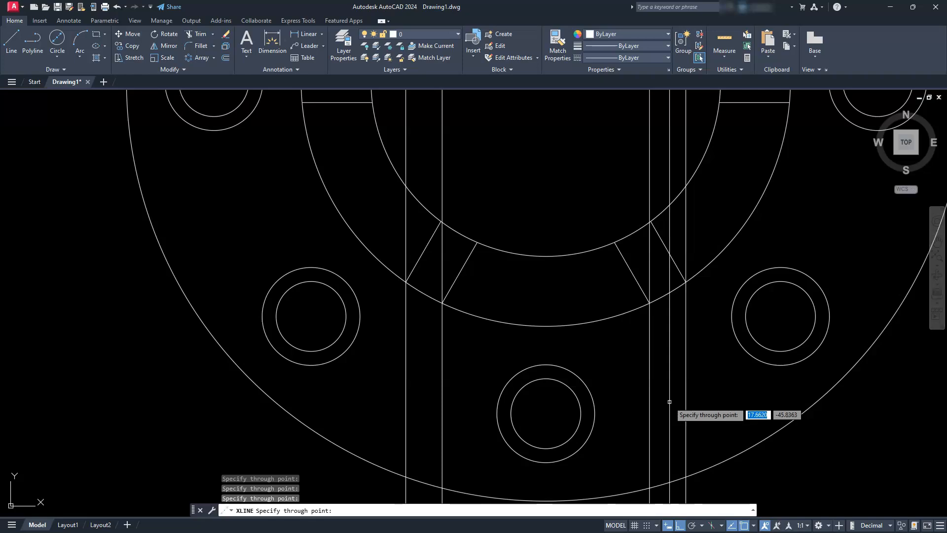
Step: Add vertical construction lines through the inner-circle corners farthest from the centre on both lower slots
{"action": "scroll", "coordinate": [681, 207], "scroll_direction": "up", "scroll_amount": 2}
{"action": "scroll", "coordinate": [669, 211], "scroll_direction": "up", "scroll_amount": 4}
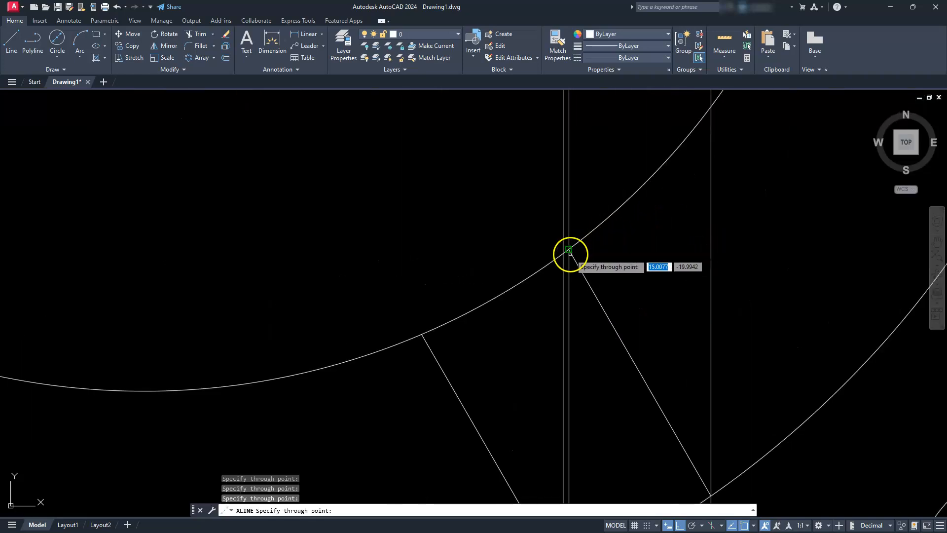
{"action": "scroll", "coordinate": [567, 271], "scroll_direction": "down", "scroll_amount": 5}
{"action": "scroll", "coordinate": [419, 286], "scroll_direction": "up", "scroll_amount": 1}
{"action": "scroll", "coordinate": [395, 272], "scroll_direction": "up", "scroll_amount": 4}
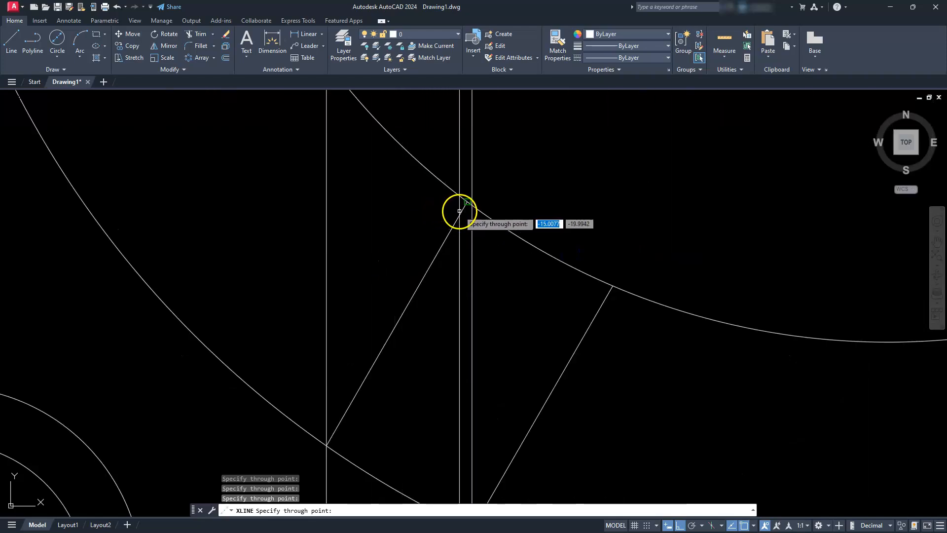
{"action": "key", "text": "Escape"}
{"action": "key", "text": "Escape"}
{"action": "key", "text": "Escape"}
Step: Join the two halves of the upper hub's top edge into a single line
{"action": "scroll", "coordinate": [381, 224], "scroll_direction": "down", "scroll_amount": 4}
{"action": "scroll", "coordinate": [381, 217], "scroll_direction": "down", "scroll_amount": 2}
{"action": "middle_click_drag", "start_coordinate": [386, 355], "coordinate": [387, 237]}
{"action": "scroll", "coordinate": [403, 322], "scroll_direction": "up", "scroll_amount": 6}
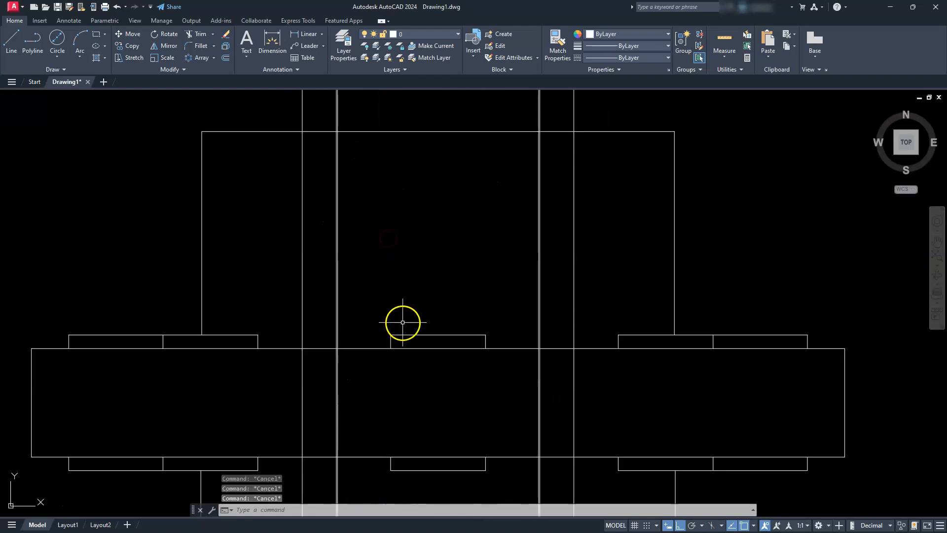
{"action": "middle_click_drag", "start_coordinate": [400, 316], "coordinate": [401, 321]}
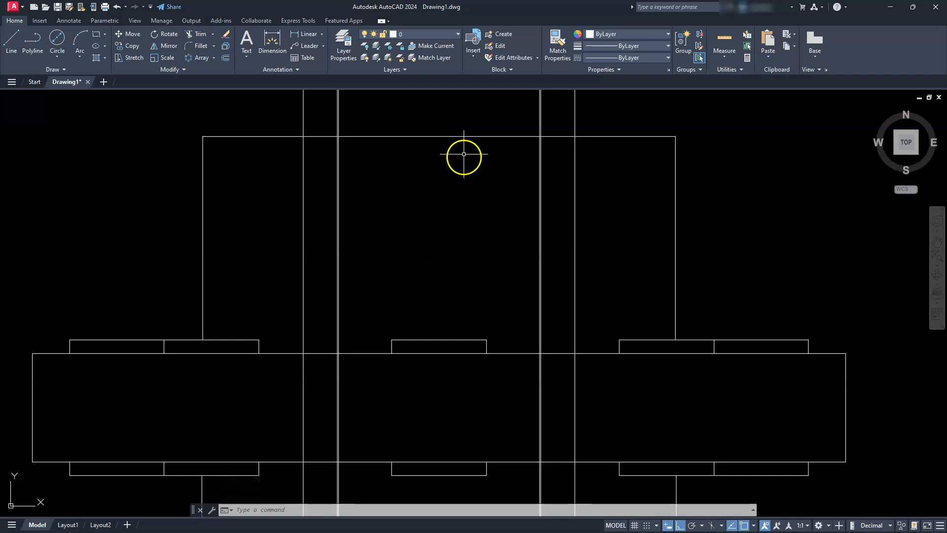
{"action": "left_click", "coordinate": [454, 126]}
{"action": "left_click", "coordinate": [404, 189]}
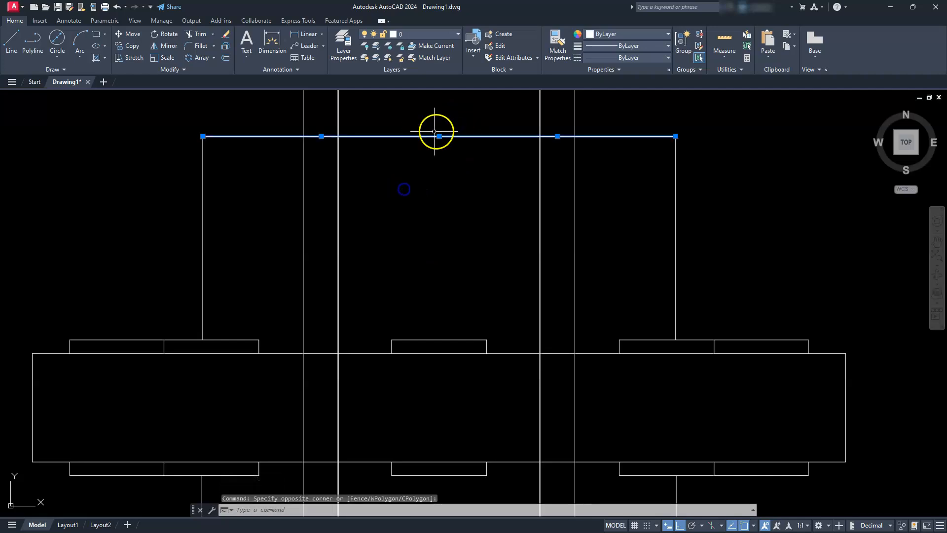
{"action": "left_click", "coordinate": [161, 74]}
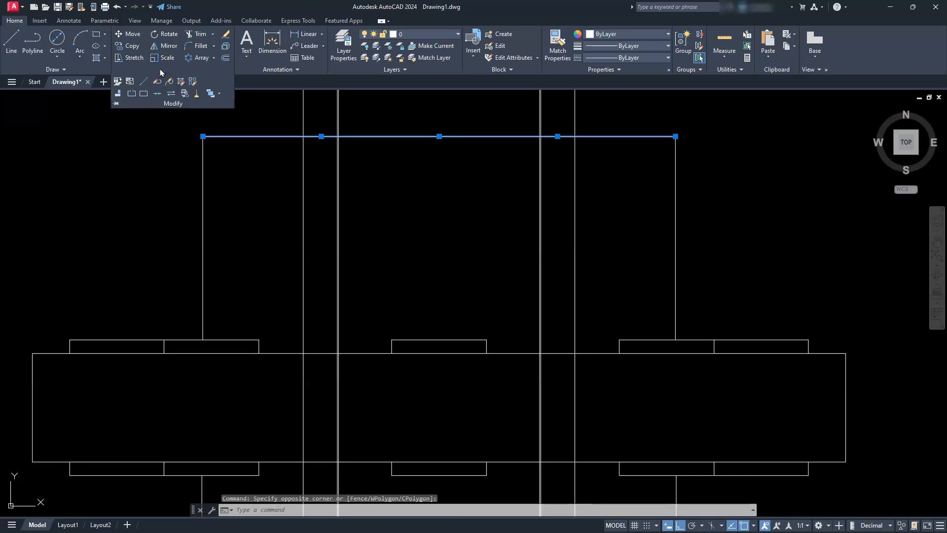
{"action": "left_click", "coordinate": [155, 94]}
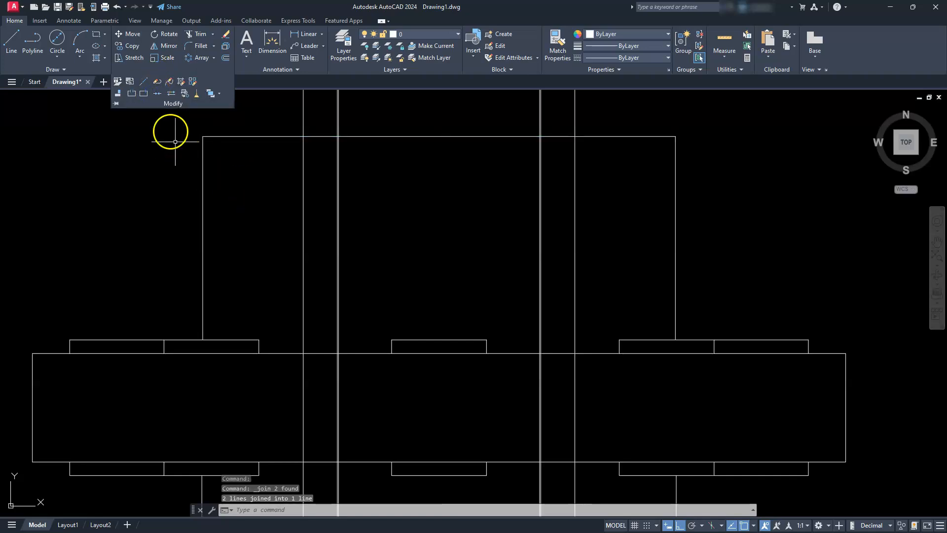
Step: Offset the upper hub's top edge 30 units down towards the flange
{"action": "left_click", "coordinate": [224, 58]}
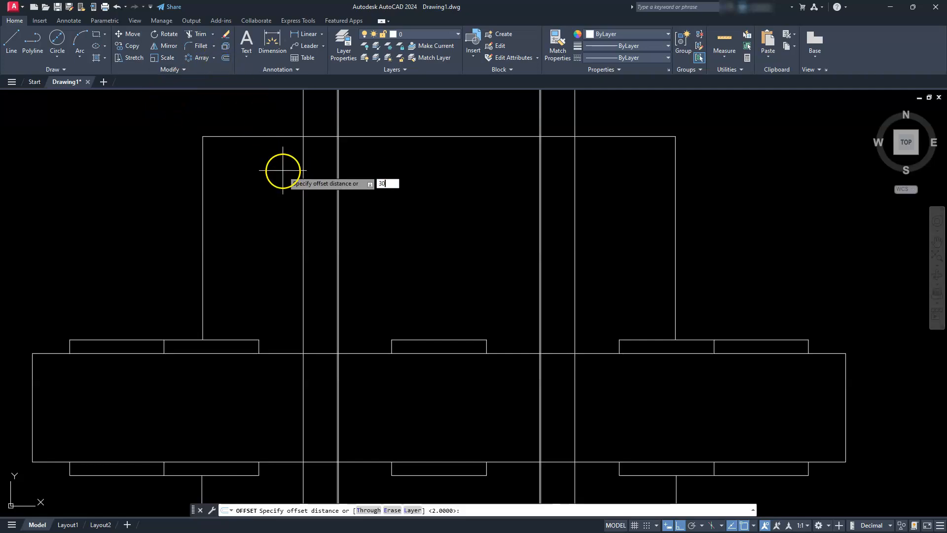
{"action": "key", "text": "Return"}
{"action": "left_click", "coordinate": [462, 136]}
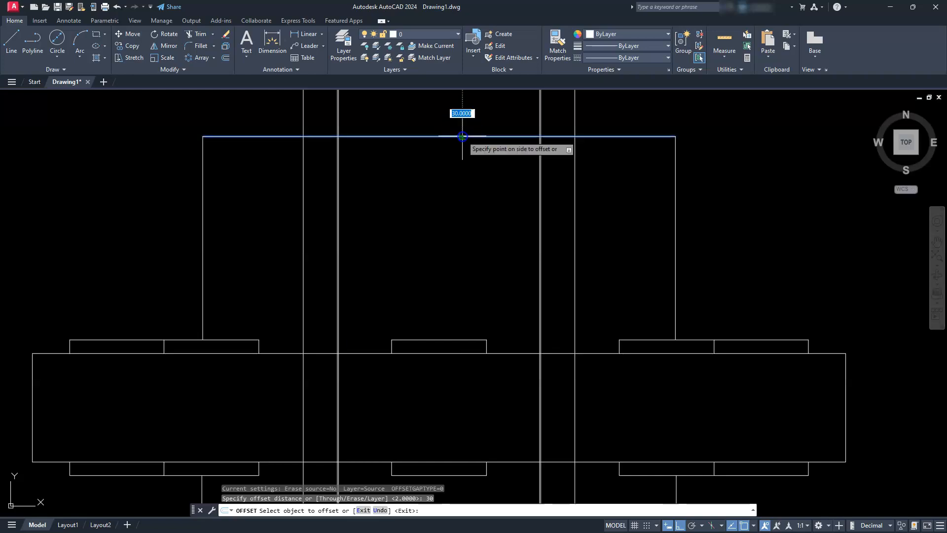
{"action": "left_click", "coordinate": [458, 223]}
{"action": "key", "text": "Escape"}
{"action": "key", "text": "Escape"}
Step: Trim the three right-hand construction lines between the offset line and the flange's top face
{"action": "scroll", "coordinate": [518, 383], "scroll_direction": "up", "scroll_amount": 6}
{"action": "middle_click_drag", "start_coordinate": [518, 383], "coordinate": [608, 356]}
{"action": "key", "text": "Escape"}
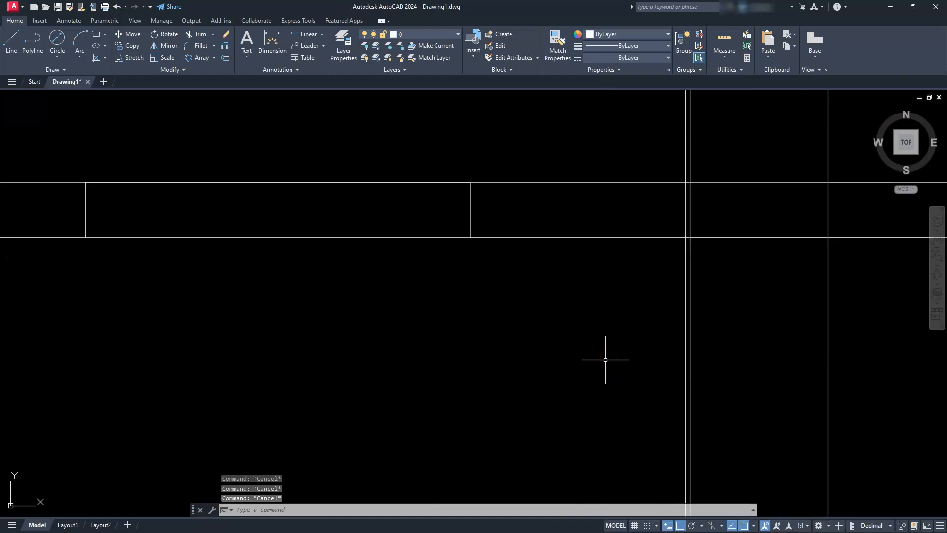
{"action": "left_click", "coordinate": [194, 35]}
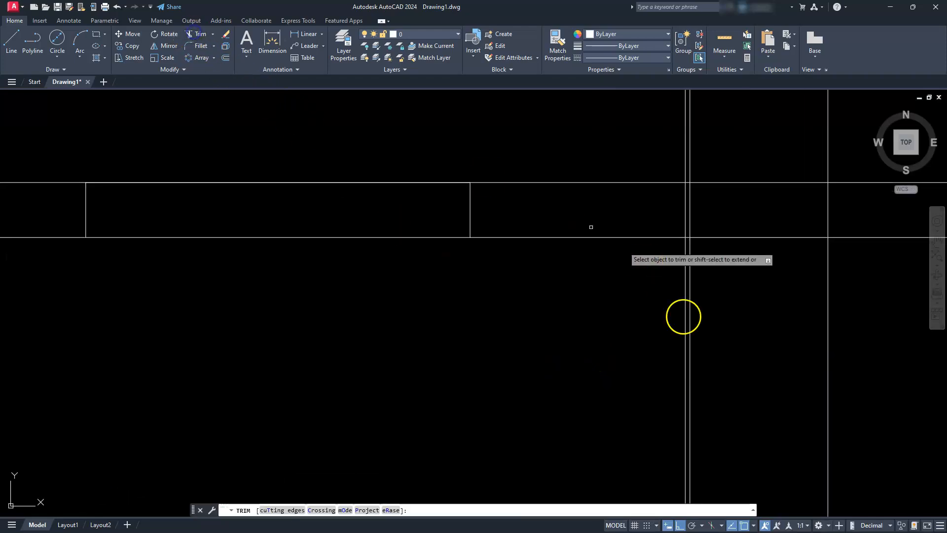
{"action": "left_click", "coordinate": [844, 199]}
{"action": "key", "text": "Return"}
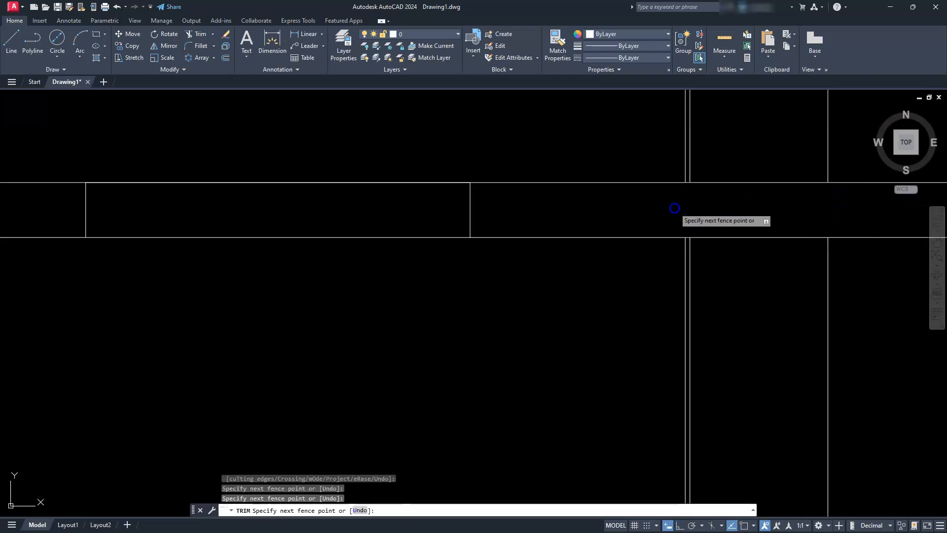
Step: Trim the left-hand construction lines between the offset line and the flange's top face, and trim the offset line outside the two slots
{"action": "scroll", "coordinate": [676, 207], "scroll_direction": "down", "scroll_amount": 4}
{"action": "middle_click_drag", "start_coordinate": [455, 247], "coordinate": [566, 272]}
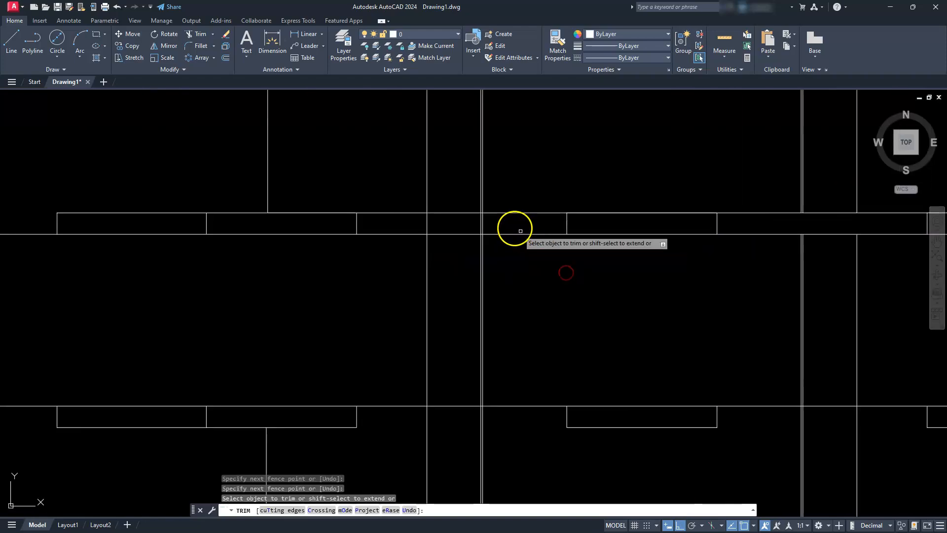
{"action": "left_click", "coordinate": [500, 224]}
{"action": "key", "text": "Return"}
{"action": "left_click", "coordinate": [488, 213]}
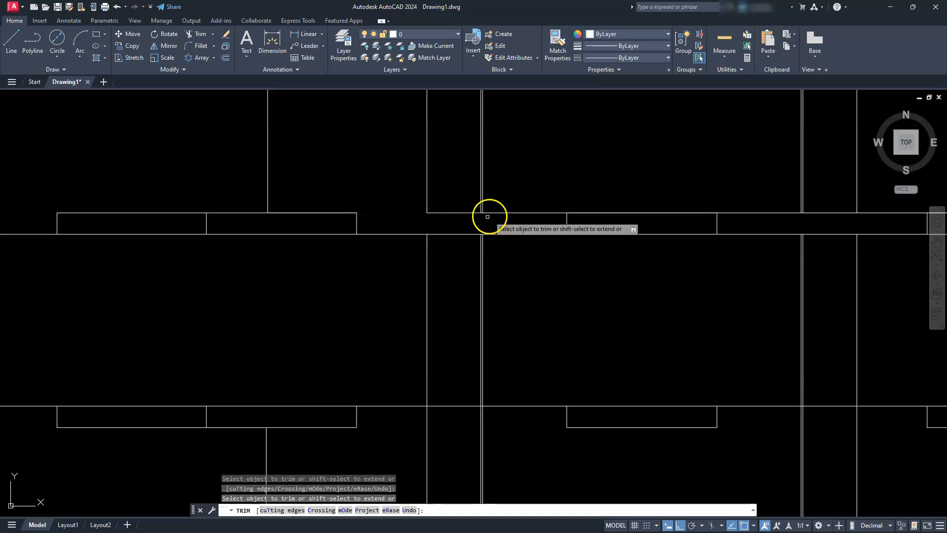
{"action": "scroll", "coordinate": [495, 212], "scroll_direction": "down", "scroll_amount": 2}
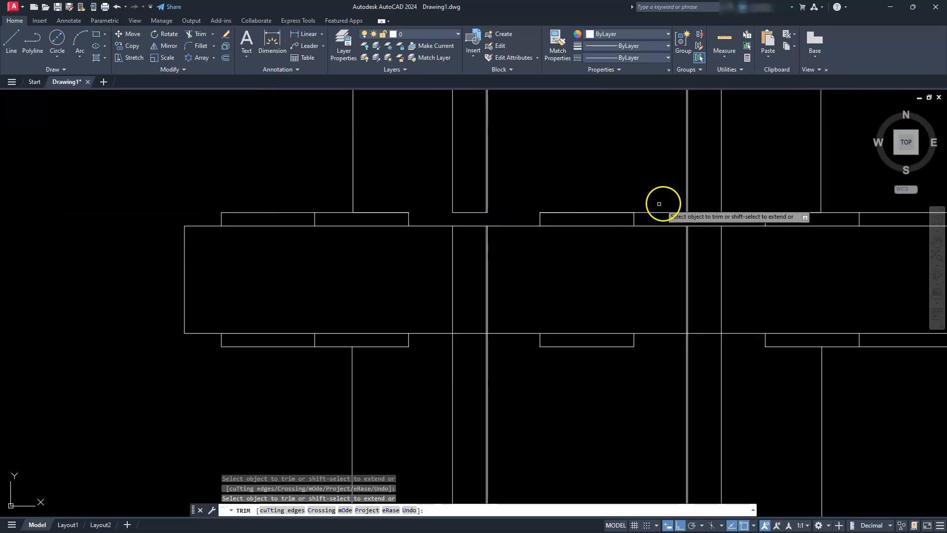
{"action": "scroll", "coordinate": [725, 207], "scroll_direction": "down", "scroll_amount": 4}
Step: Trim the slot construction lines above the upper hub's top edge
{"action": "scroll", "coordinate": [702, 259], "scroll_direction": "up", "scroll_amount": 2}
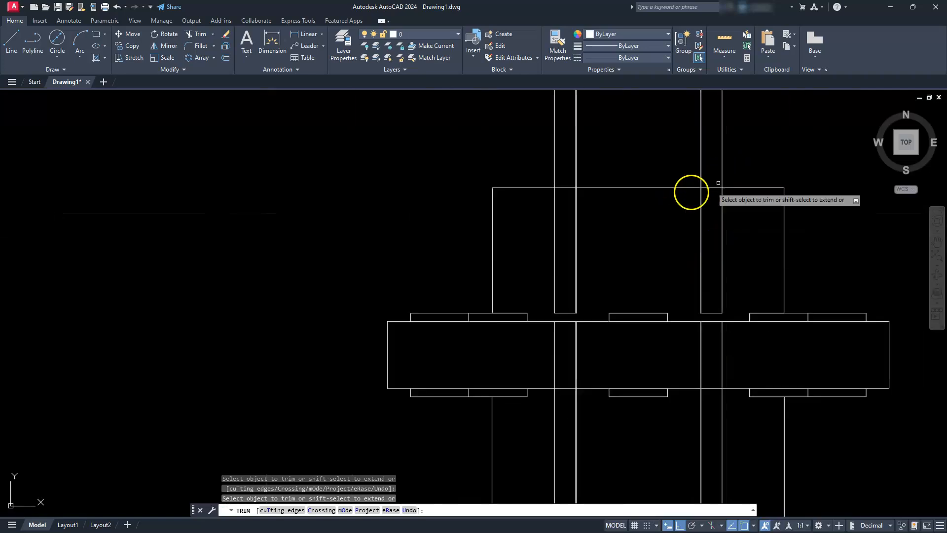
{"action": "left_click", "coordinate": [744, 153]}
{"action": "left_click", "coordinate": [496, 144]}
{"action": "key", "text": "Return"}
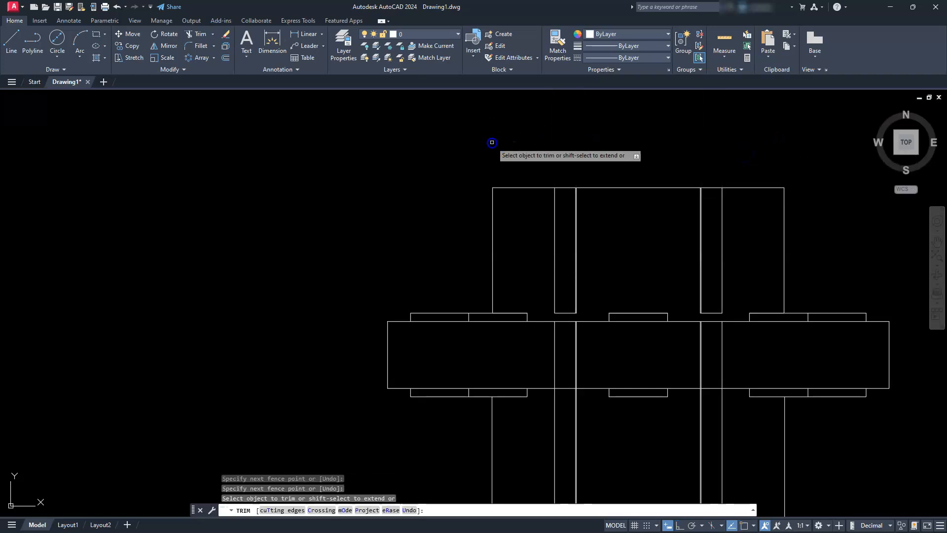
{"action": "scroll", "coordinate": [501, 163], "scroll_direction": "down", "scroll_amount": 4}
{"action": "key", "text": "Escape"}
{"action": "key", "text": "Escape"}
{"action": "key", "text": "Escape"}
Step: Erase the leftover construction lines running down through the flange and lower hub
{"action": "scroll", "coordinate": [523, 221], "scroll_direction": "down", "scroll_amount": 3}
{"action": "middle_click_drag", "start_coordinate": [529, 253], "coordinate": [535, 400]}
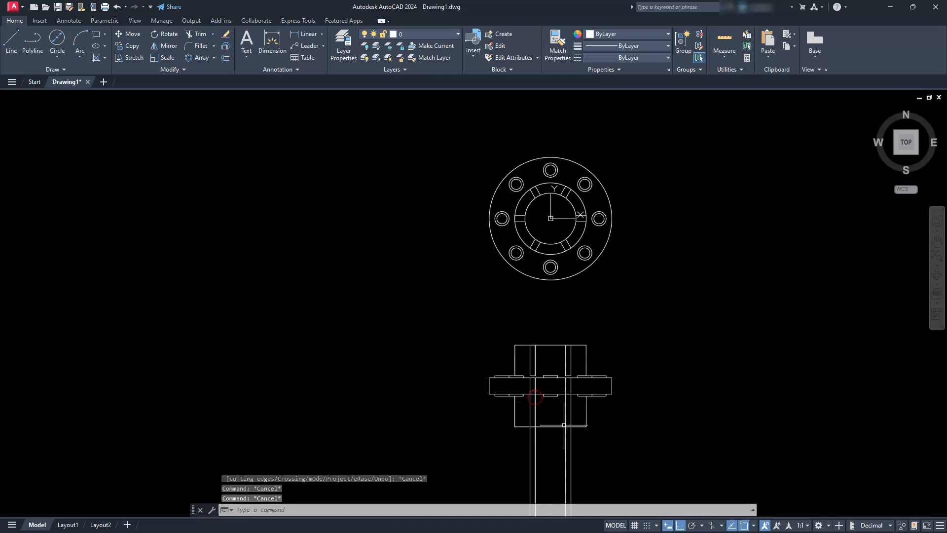
{"action": "left_click", "coordinate": [589, 463]}
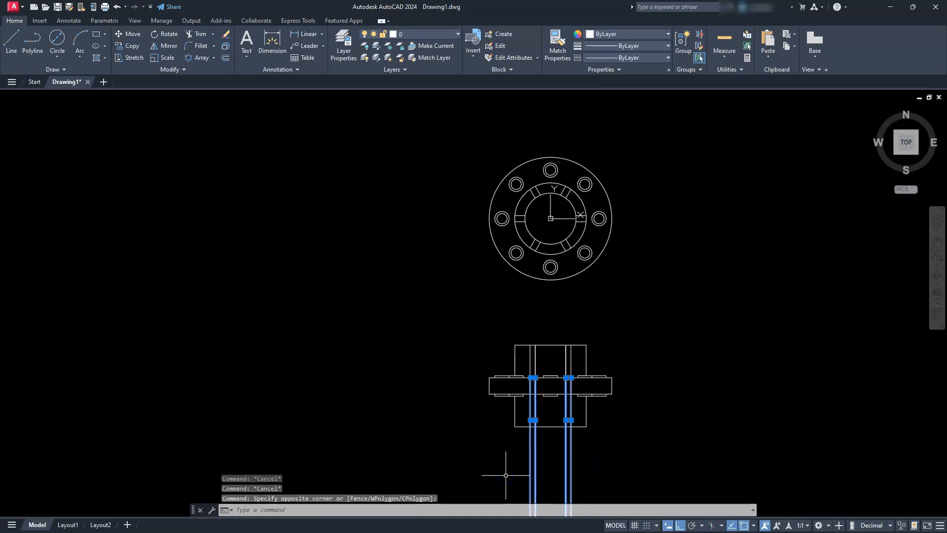
{"action": "key", "text": "Delete"}
{"action": "scroll", "coordinate": [535, 385], "scroll_direction": "up", "scroll_amount": 6}
{"action": "scroll", "coordinate": [533, 357], "scroll_direction": "up", "scroll_amount": 3}
{"action": "middle_click_drag", "start_coordinate": [532, 353], "coordinate": [518, 416]}
{"action": "scroll", "coordinate": [514, 412], "scroll_direction": "down", "scroll_amount": 1}
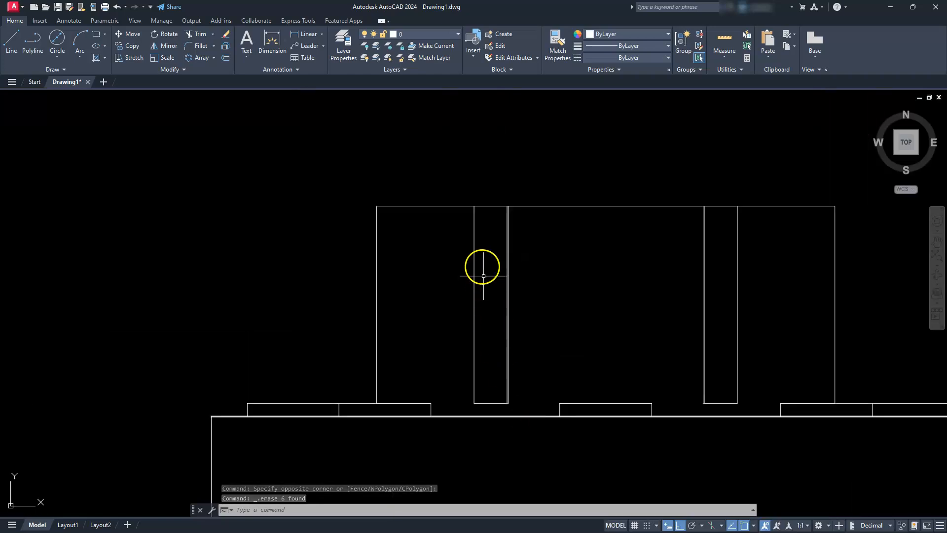
Step: Run Overkill on the entire side view with the default comparison settings to delete duplicate and overlapping lines
{"action": "scroll", "coordinate": [606, 291], "scroll_direction": "down", "scroll_amount": 2}
{"action": "mouse_move", "coordinate": [608, 298]}
{"action": "middle_mouse_down"}
{"action": "mouse_move", "coordinate": [552, 290]}
{"action": "mouse_move", "coordinate": [503, 227]}
{"action": "mouse_move", "coordinate": [476, 255]}
{"action": "mouse_move", "coordinate": [483, 275]}
{"action": "middle_mouse_up"}
{"action": "scroll", "coordinate": [489, 232], "scroll_direction": "down", "scroll_amount": 2}
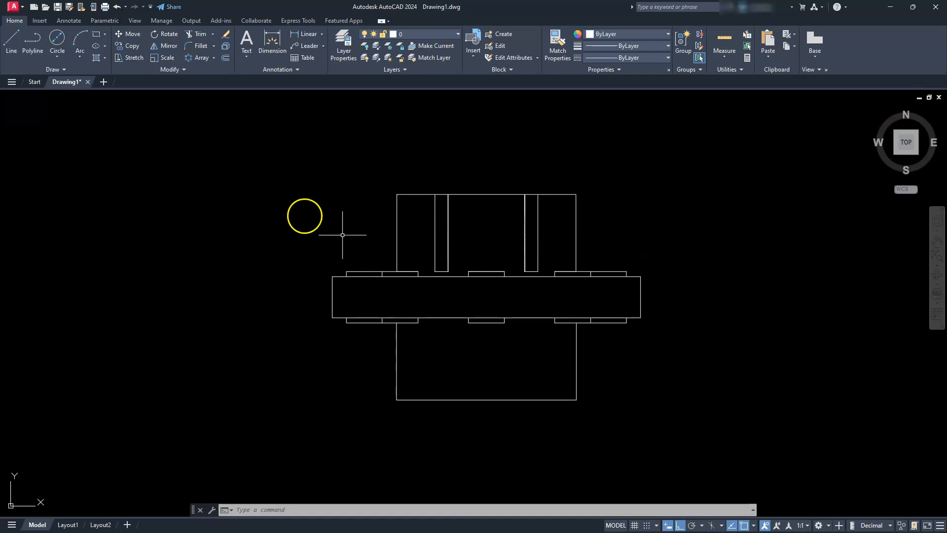
{"action": "left_click", "coordinate": [183, 70]}
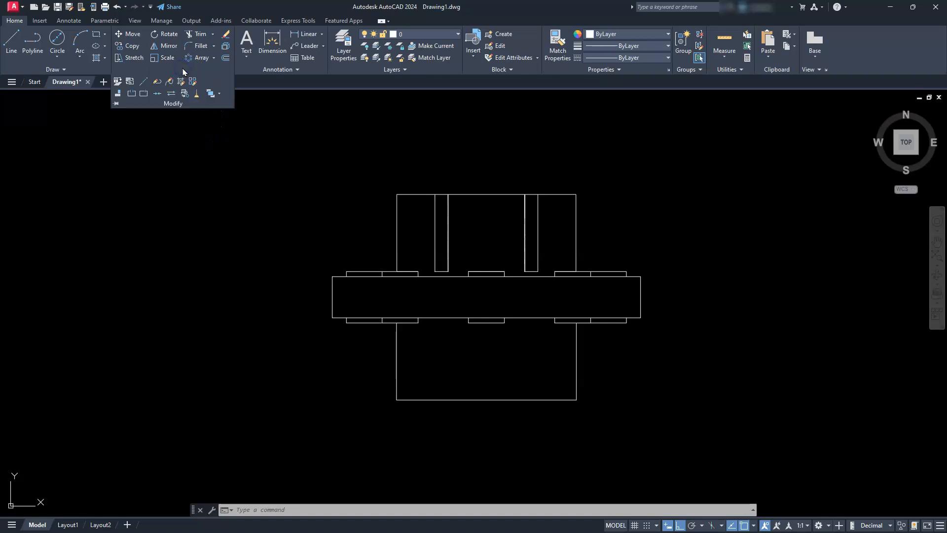
{"action": "left_click", "coordinate": [196, 96]}
{"action": "left_click", "coordinate": [268, 152]}
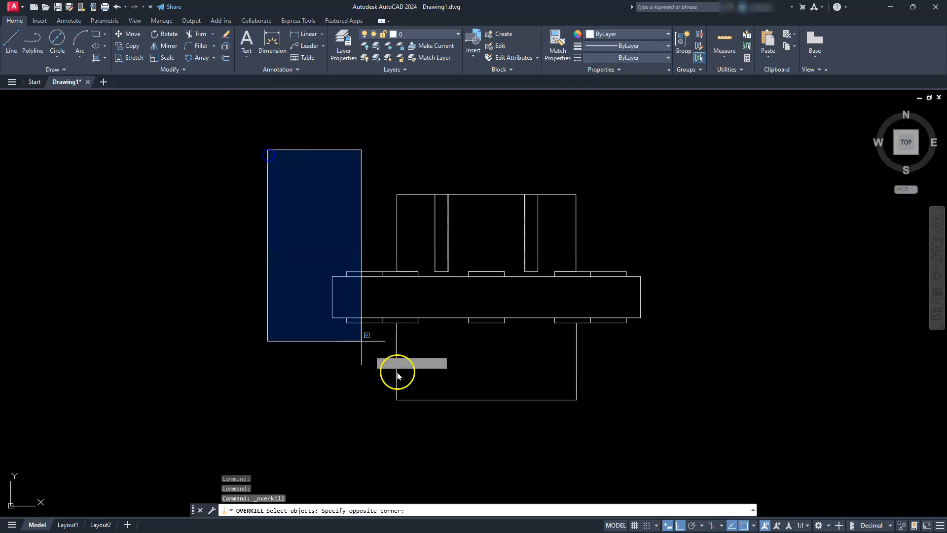
{"action": "left_click", "coordinate": [693, 437]}
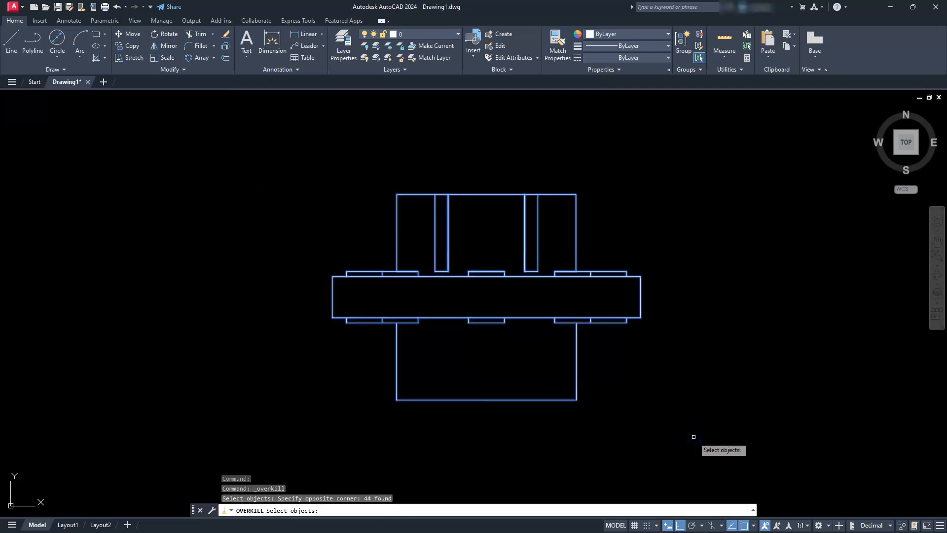
{"action": "key", "text": "Return"}
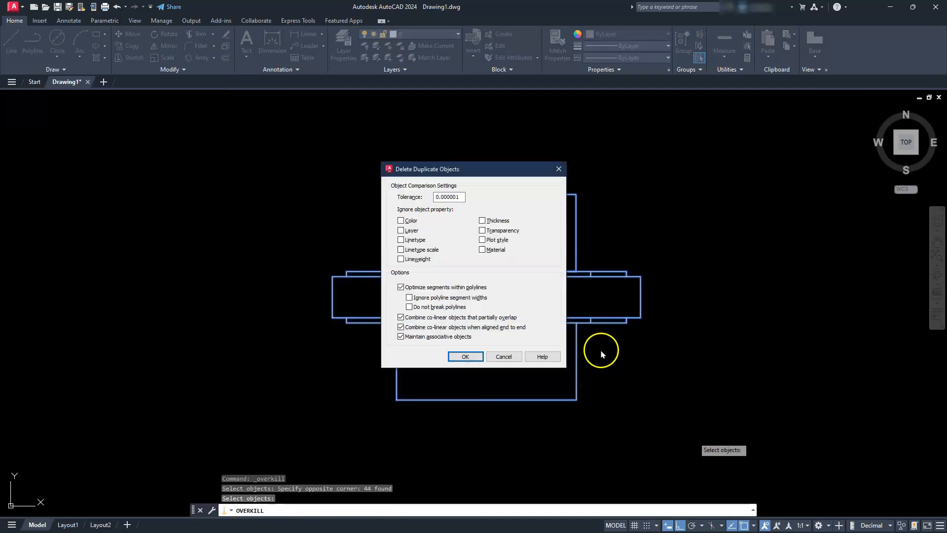
{"action": "left_click", "coordinate": [463, 356]}
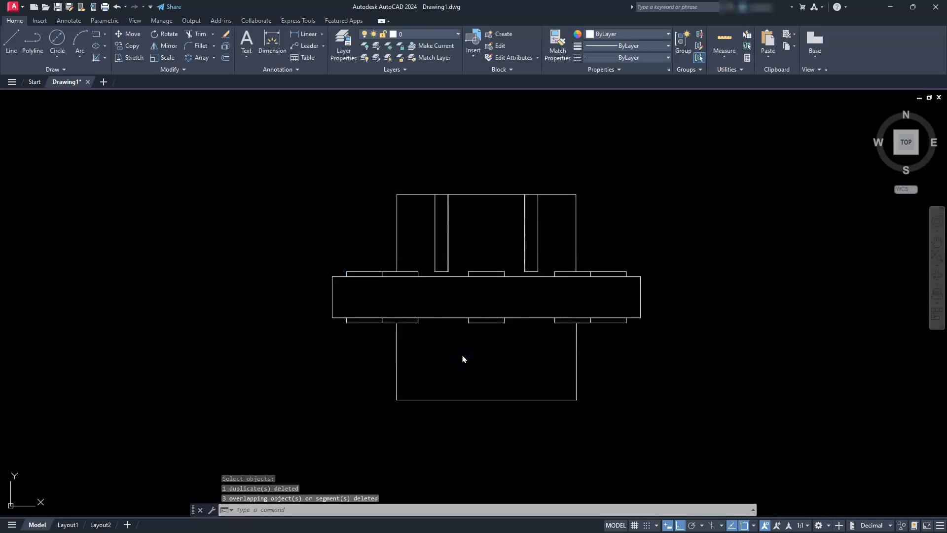
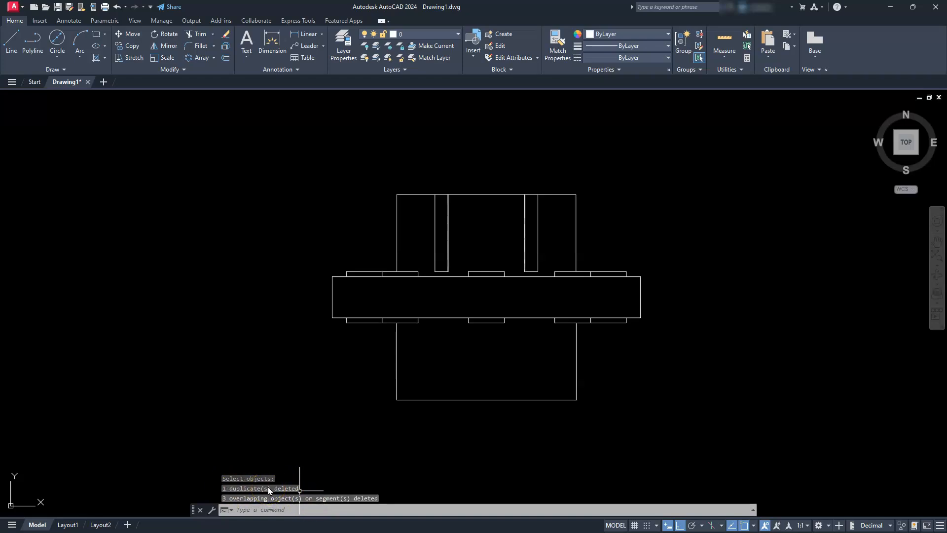
{"action": "key", "text": "Escape"}
{"action": "key", "text": "Escape"}
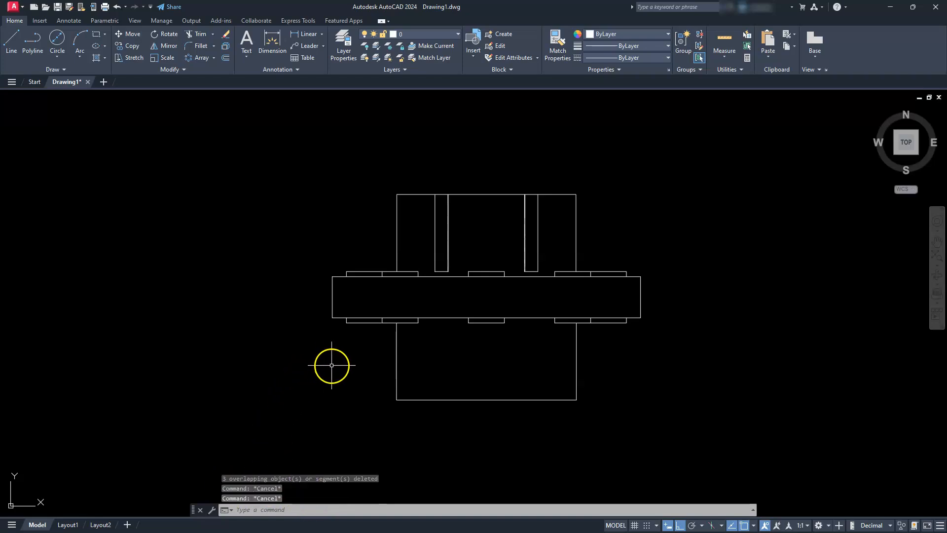
Step: Copy the circular view and the side view together about 212 units horizontally to the right
{"action": "scroll", "coordinate": [378, 327], "scroll_direction": "down", "scroll_amount": 4}
{"action": "middle_click_drag", "start_coordinate": [402, 307], "coordinate": [411, 363]}
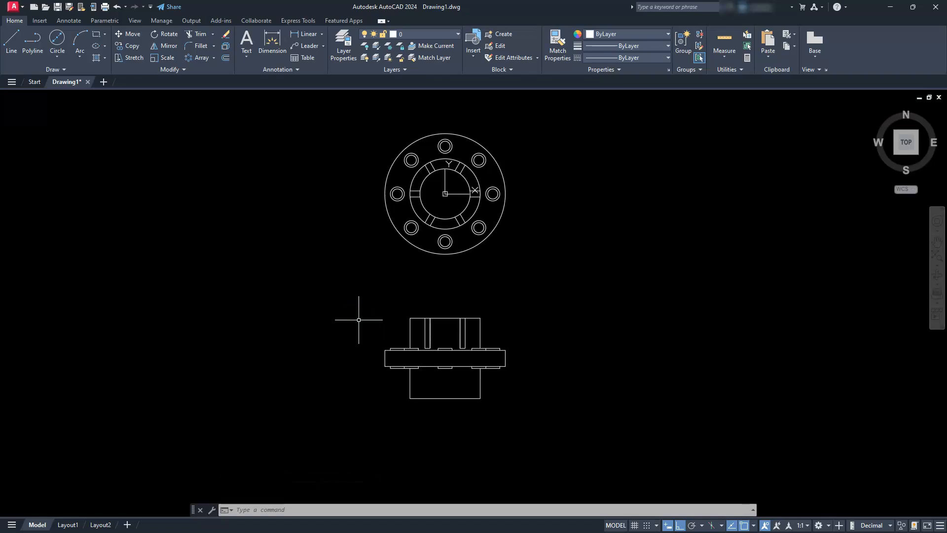
{"action": "scroll", "coordinate": [367, 165], "scroll_direction": "up", "scroll_amount": 4}
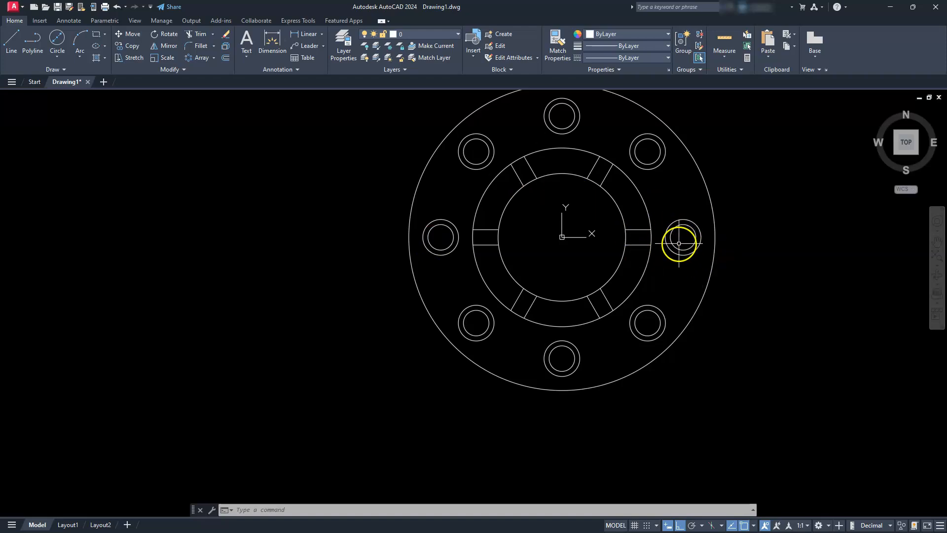
{"action": "scroll", "coordinate": [678, 243], "scroll_direction": "down", "scroll_amount": 5}
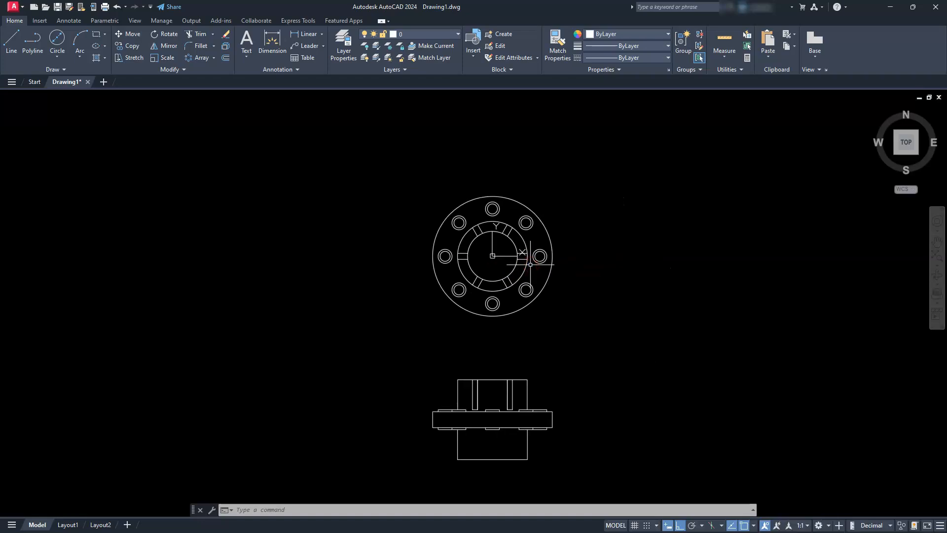
{"action": "mouse_move", "coordinate": [558, 405]}
{"action": "middle_mouse_down"}
{"action": "mouse_move", "coordinate": [555, 249]}
{"action": "mouse_move", "coordinate": [566, 309]}
{"action": "middle_mouse_up"}
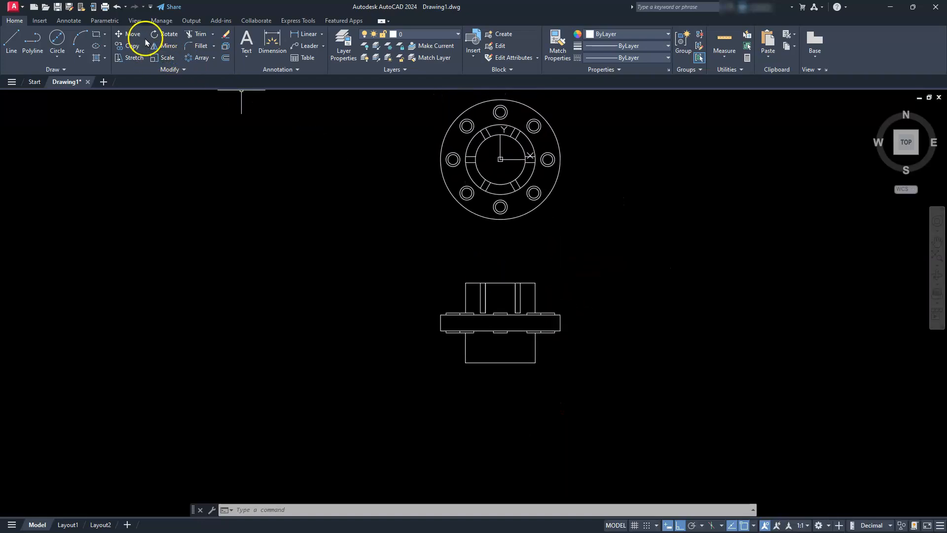
{"action": "left_click", "coordinate": [129, 46]}
{"action": "middle_click_drag", "start_coordinate": [423, 317], "coordinate": [419, 353]}
{"action": "left_click", "coordinate": [392, 433]}
{"action": "left_click", "coordinate": [661, 130]}
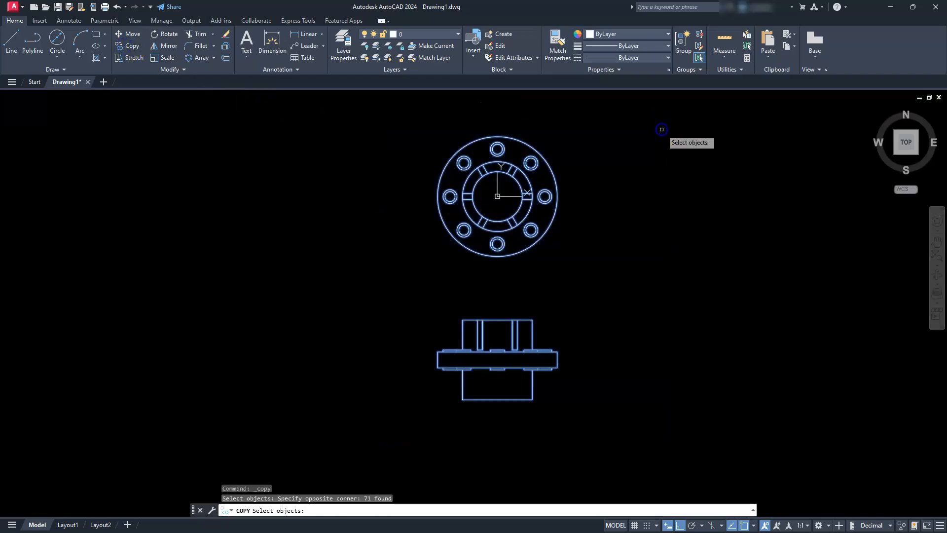
{"action": "key", "text": "Return"}
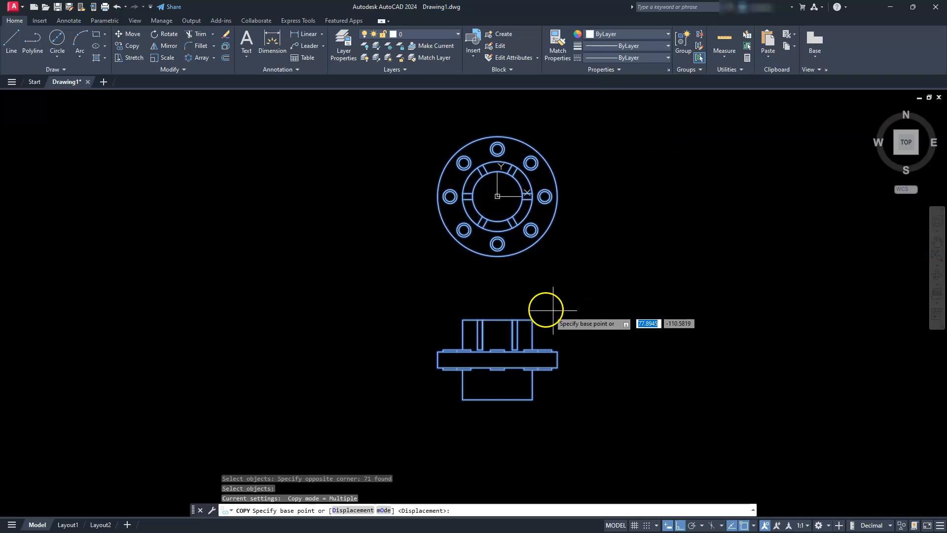
{"action": "left_click", "coordinate": [504, 290]}
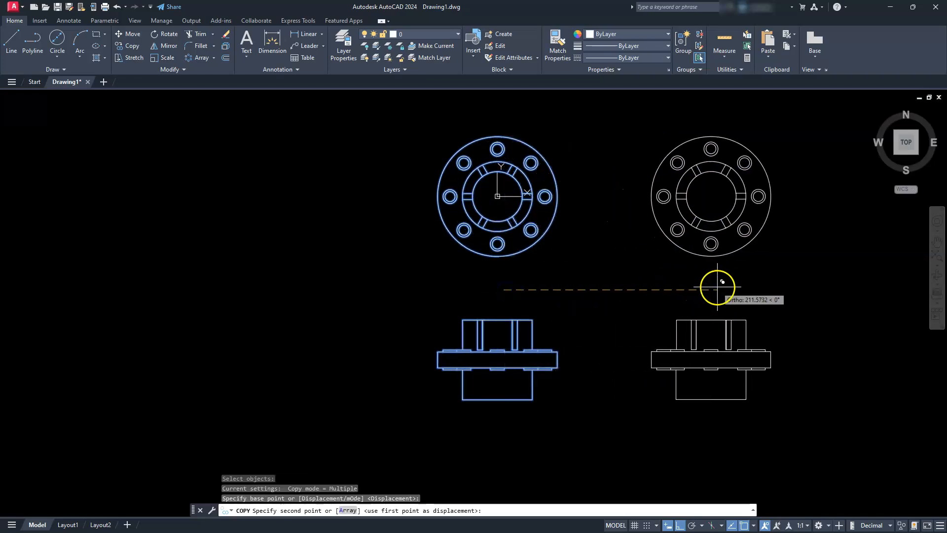
{"action": "left_click", "coordinate": [719, 290]}
{"action": "key", "text": "Escape"}
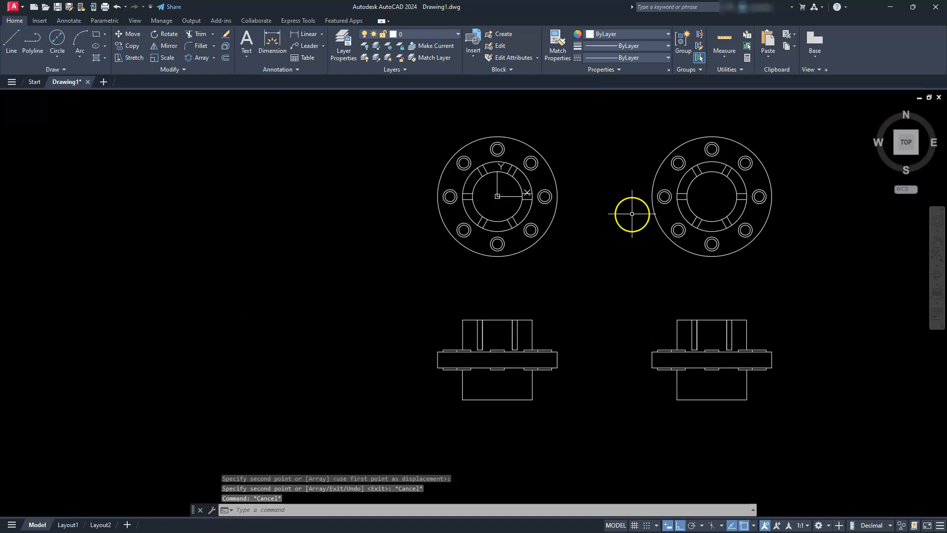
Step: Erase all the bosses above and below the flange in the copied side view
{"action": "scroll", "coordinate": [697, 170], "scroll_direction": "up", "scroll_amount": 4}
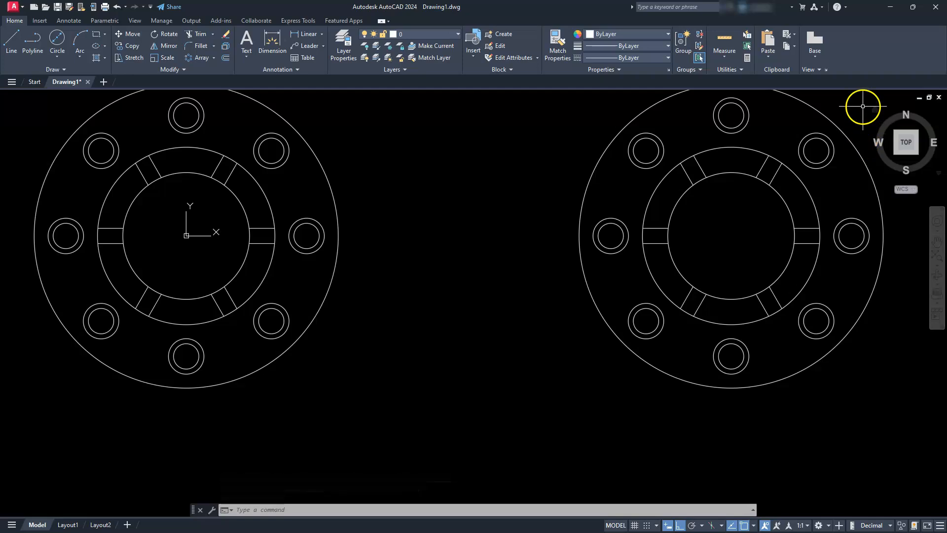
{"action": "scroll", "coordinate": [693, 210], "scroll_direction": "down", "scroll_amount": 4}
{"action": "scroll", "coordinate": [673, 367], "scroll_direction": "up", "scroll_amount": 4}
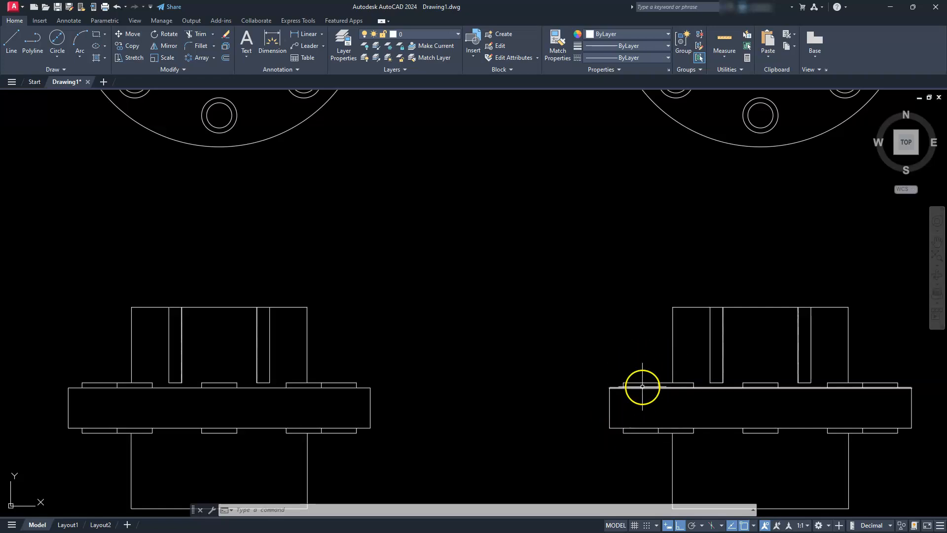
{"action": "middle_click_drag", "start_coordinate": [643, 381], "coordinate": [507, 297]}
{"action": "scroll", "coordinate": [512, 303], "scroll_direction": "up", "scroll_amount": 2}
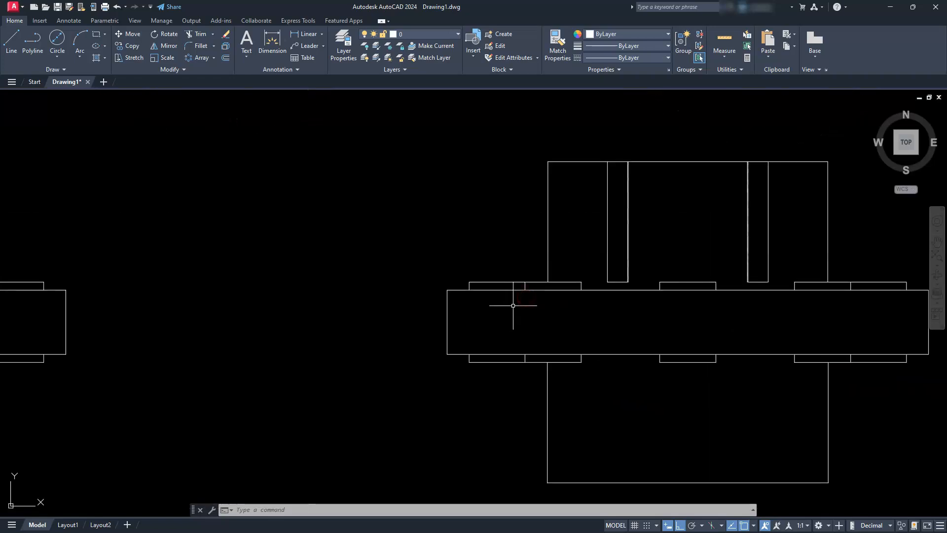
{"action": "left_click", "coordinate": [463, 252]}
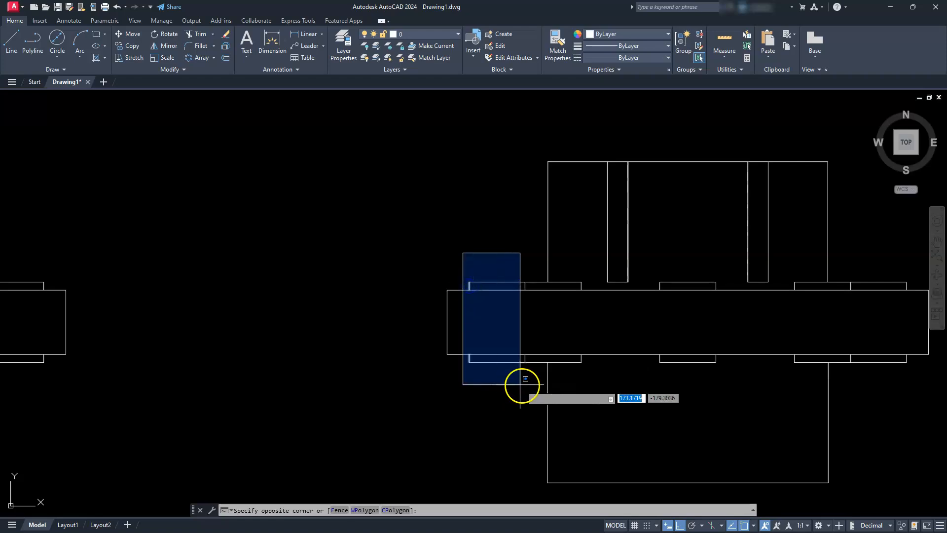
{"action": "left_click", "coordinate": [592, 387]}
{"action": "middle_click_drag", "start_coordinate": [667, 380], "coordinate": [521, 388]}
{"action": "left_click", "coordinate": [505, 275]}
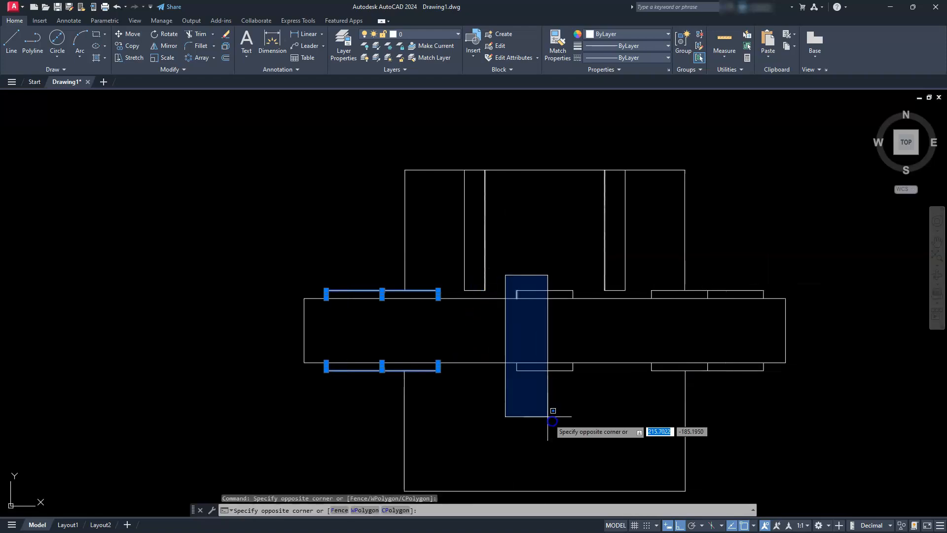
{"action": "left_click", "coordinate": [601, 419]}
{"action": "left_click", "coordinate": [643, 279]}
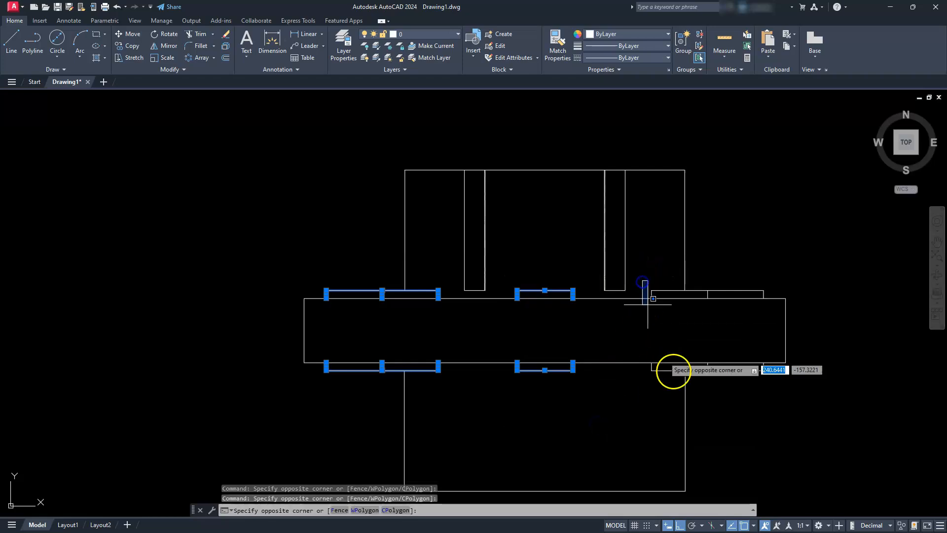
{"action": "left_click", "coordinate": [768, 385]}
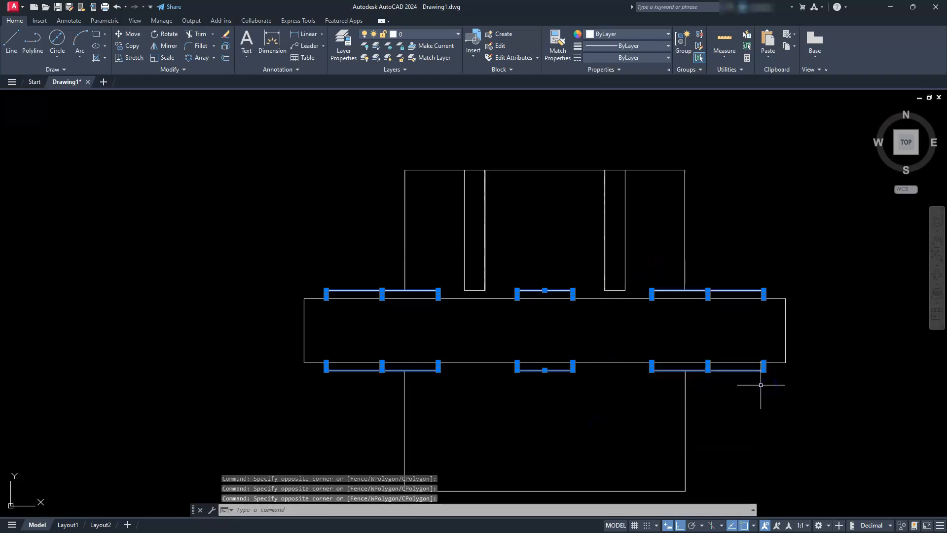
{"action": "key", "text": "Delete"}
Step: Draw vertical construction lines through the left and right edges of both concentric circles of the leftmost hole in the copied circular view
{"action": "scroll", "coordinate": [689, 337], "scroll_direction": "down", "scroll_amount": 4}
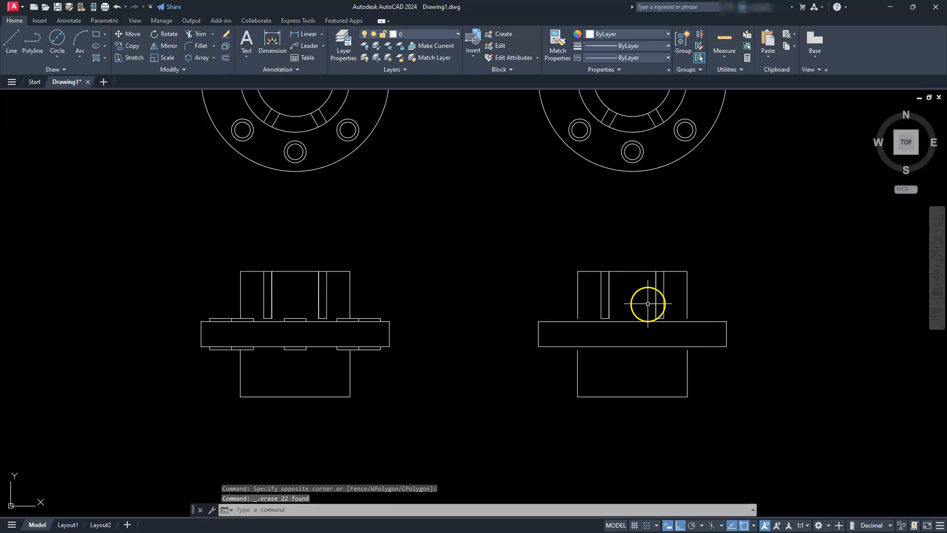
{"action": "middle_click_drag", "start_coordinate": [632, 361], "coordinate": [630, 379]}
{"action": "scroll", "coordinate": [538, 162], "scroll_direction": "up", "scroll_amount": 6}
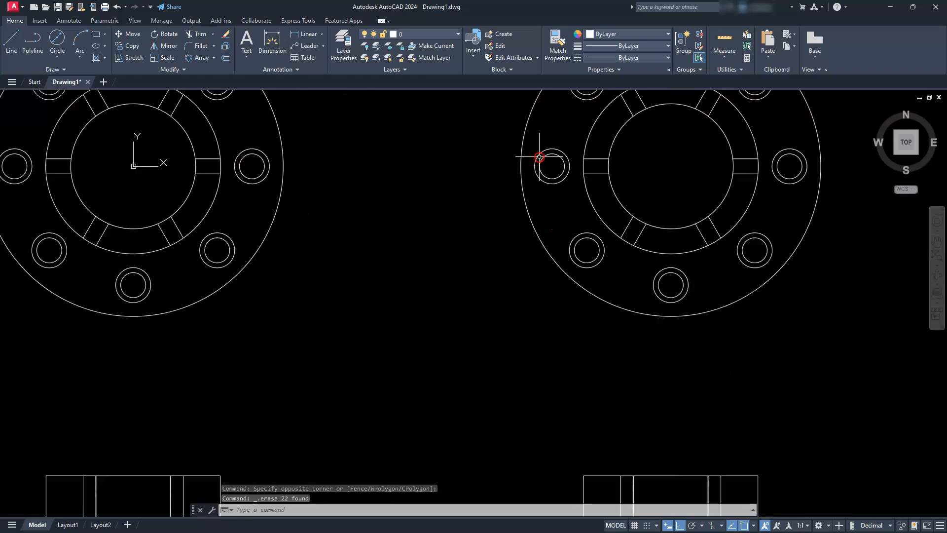
{"action": "left_click", "coordinate": [33, 60]}
{"action": "left_click", "coordinate": [40, 71]}
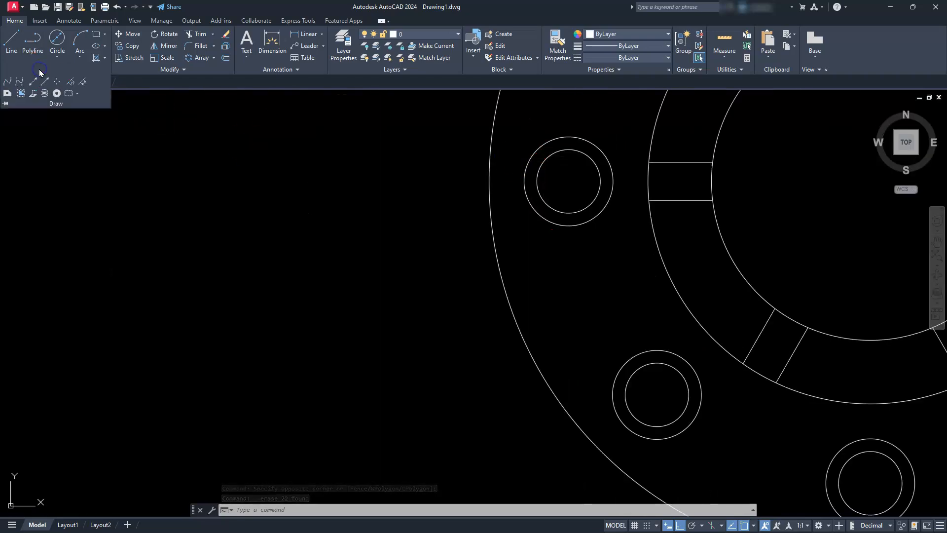
{"action": "left_click", "coordinate": [31, 83]}
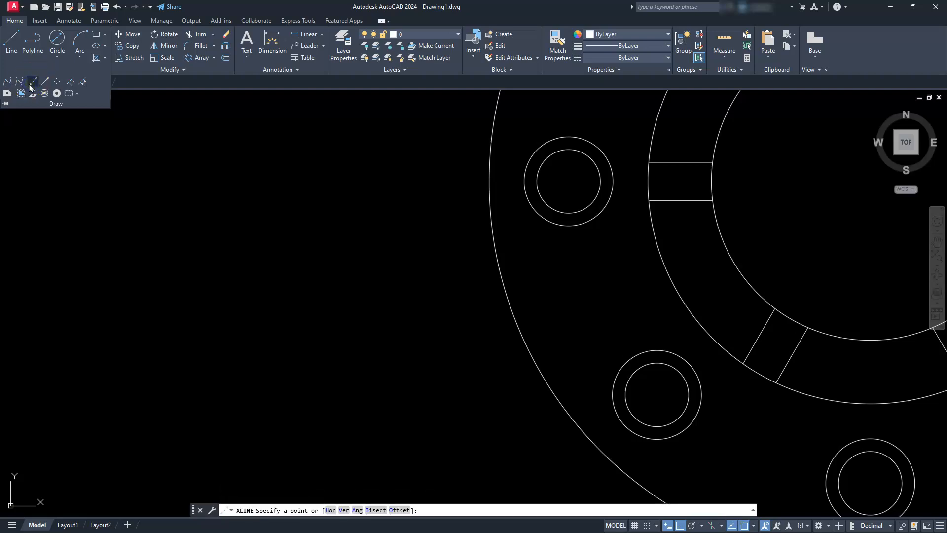
{"action": "left_click", "coordinate": [345, 510]}
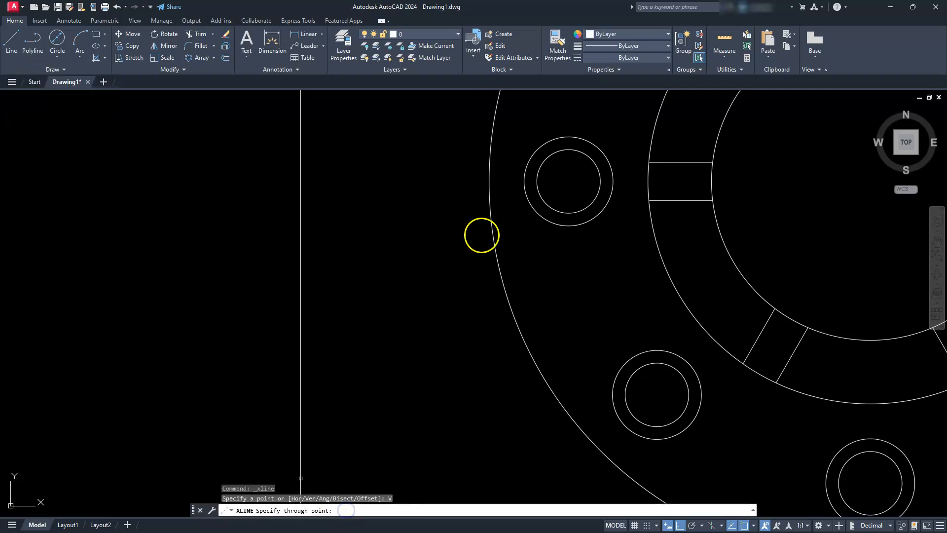
{"action": "left_click", "coordinate": [525, 178]}
{"action": "left_click", "coordinate": [537, 181]}
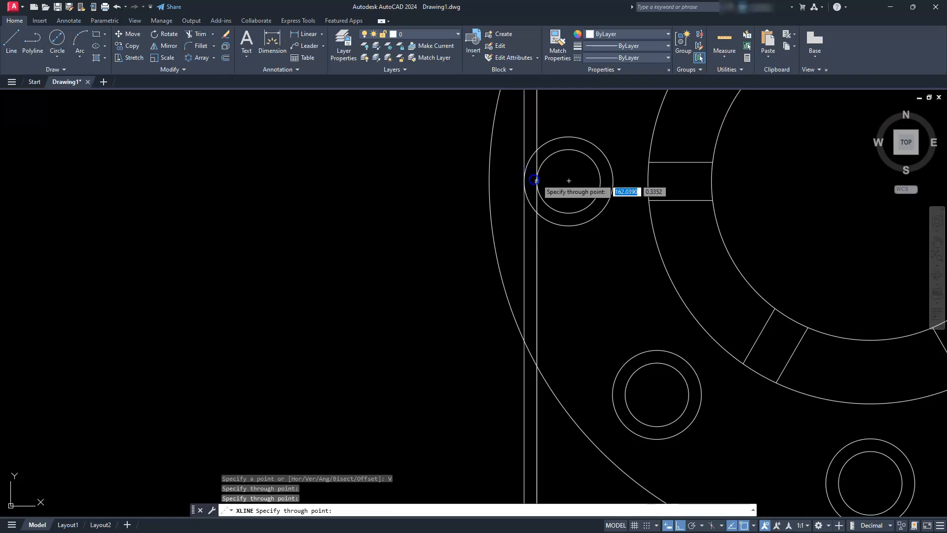
{"action": "left_click", "coordinate": [600, 180]}
{"action": "left_click", "coordinate": [610, 181]}
Step: Add vertical construction lines through the left and right edges of both concentric circles of the rightmost hole in the copied circular view
{"action": "scroll", "coordinate": [610, 181], "scroll_direction": "down", "scroll_amount": 6}
{"action": "middle_click_drag", "start_coordinate": [642, 200], "coordinate": [514, 249]}
{"action": "scroll", "coordinate": [608, 224], "scroll_direction": "up", "scroll_amount": 4}
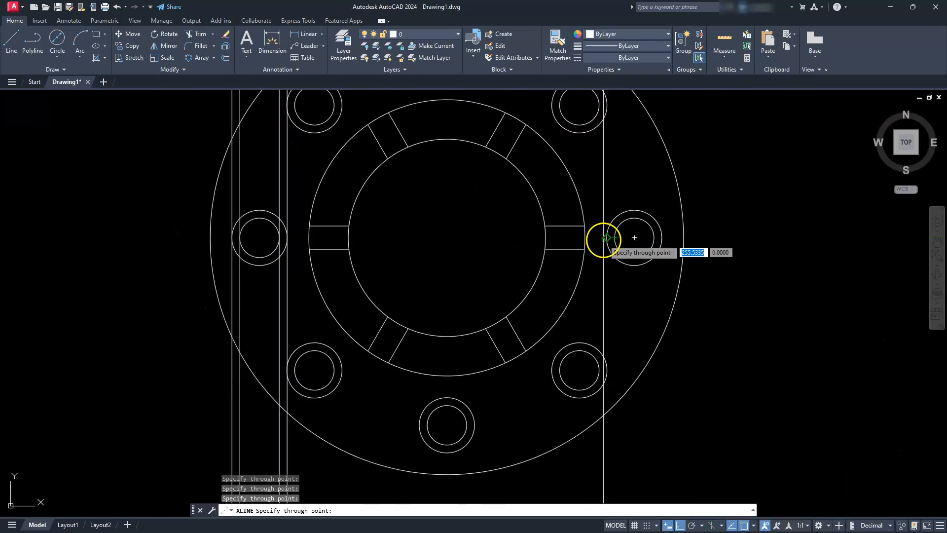
{"action": "left_click", "coordinate": [603, 238]}
{"action": "scroll", "coordinate": [604, 238], "scroll_direction": "up", "scroll_amount": 2}
{"action": "scroll", "coordinate": [652, 240], "scroll_direction": "up", "scroll_amount": 2}
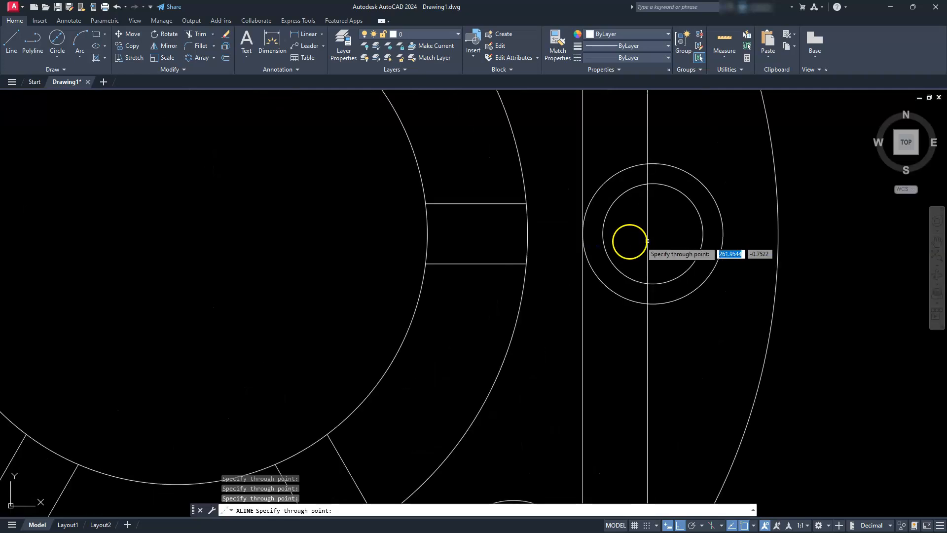
{"action": "left_click", "coordinate": [602, 232]}
{"action": "left_click", "coordinate": [703, 233]}
{"action": "left_click", "coordinate": [723, 232]}
{"action": "scroll", "coordinate": [687, 232], "scroll_direction": "down", "scroll_amount": 3}
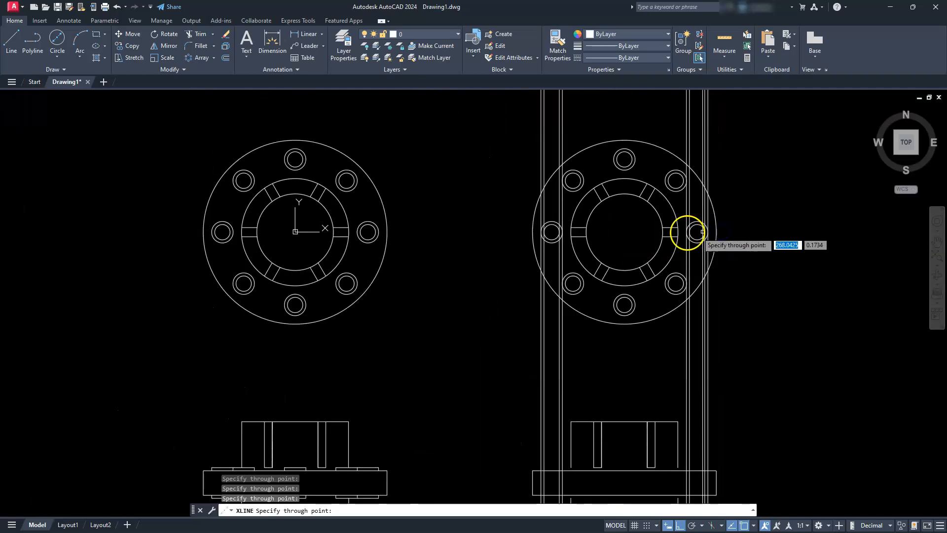
{"action": "key", "text": "Escape"}
{"action": "key", "text": "Escape"}
{"action": "key", "text": "Escape"}
Step: Offset the copied side view's flange top edge upward and its bottom edge downward by 2
{"action": "middle_click_drag", "start_coordinate": [661, 408], "coordinate": [554, 360]}
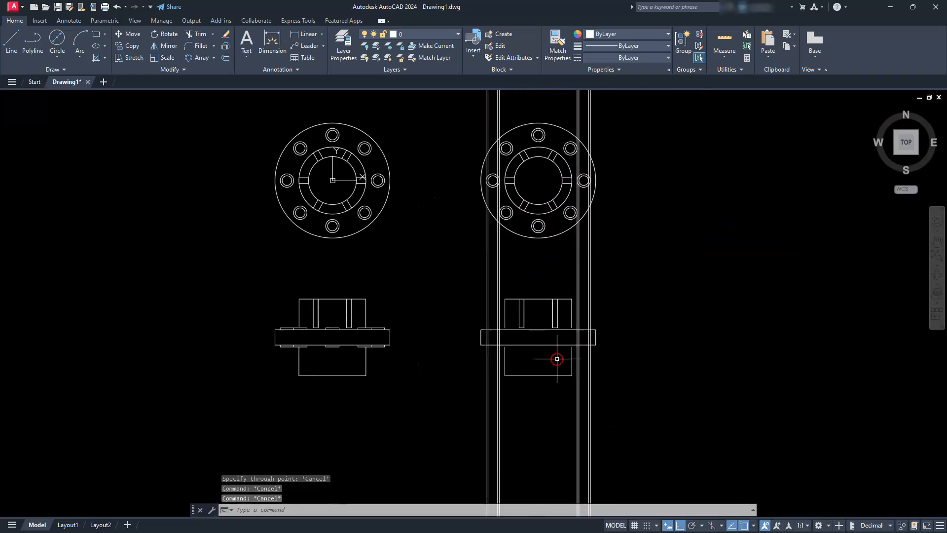
{"action": "scroll", "coordinate": [556, 358], "scroll_direction": "up", "scroll_amount": 6}
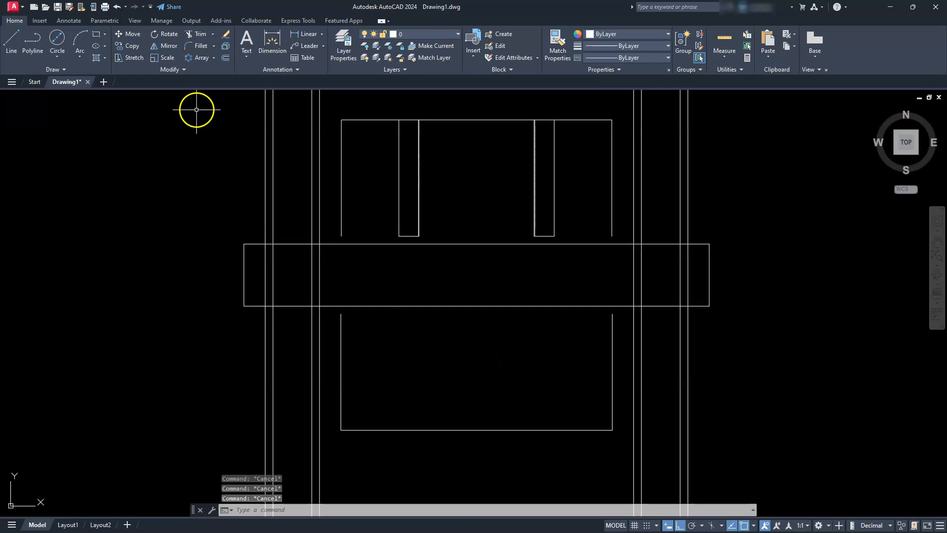
{"action": "left_click", "coordinate": [225, 58]}
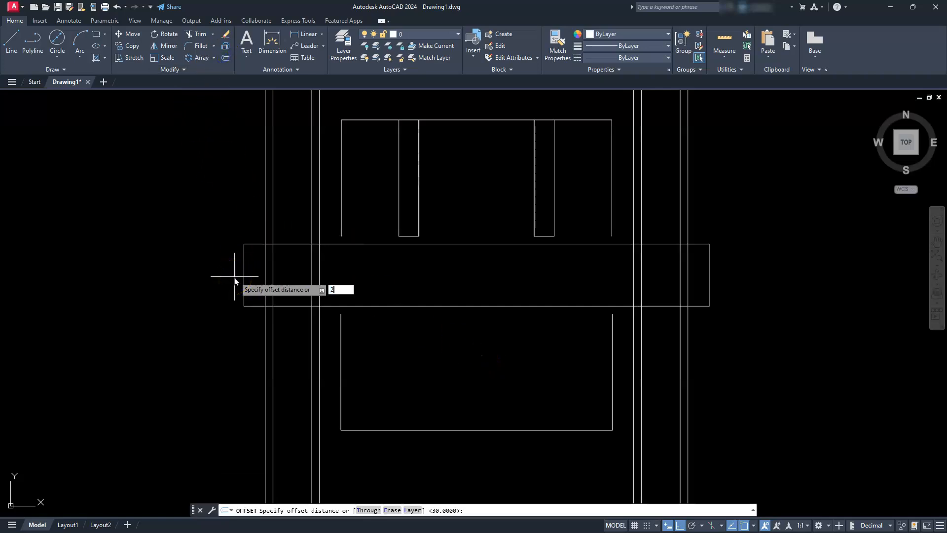
{"action": "key", "text": "Return"}
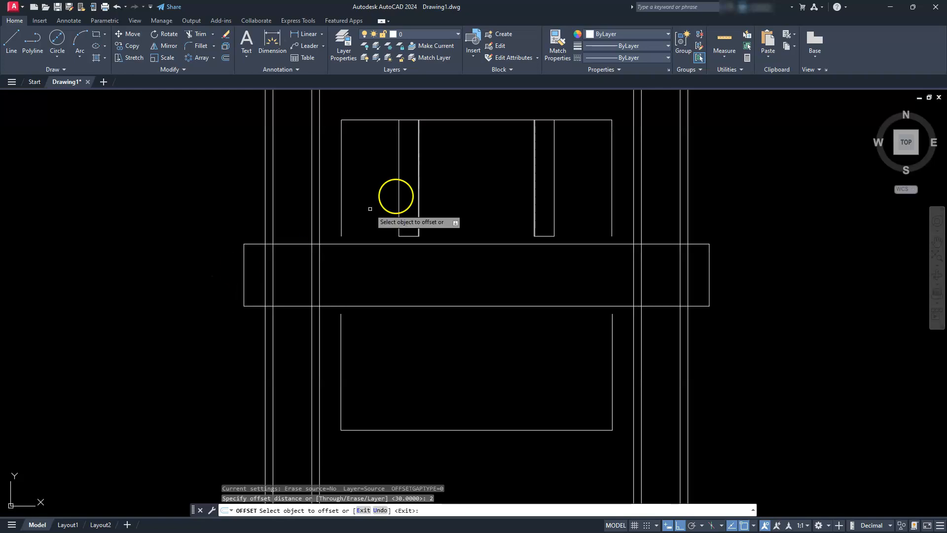
{"action": "left_click", "coordinate": [439, 245]}
{"action": "left_click", "coordinate": [439, 245]}
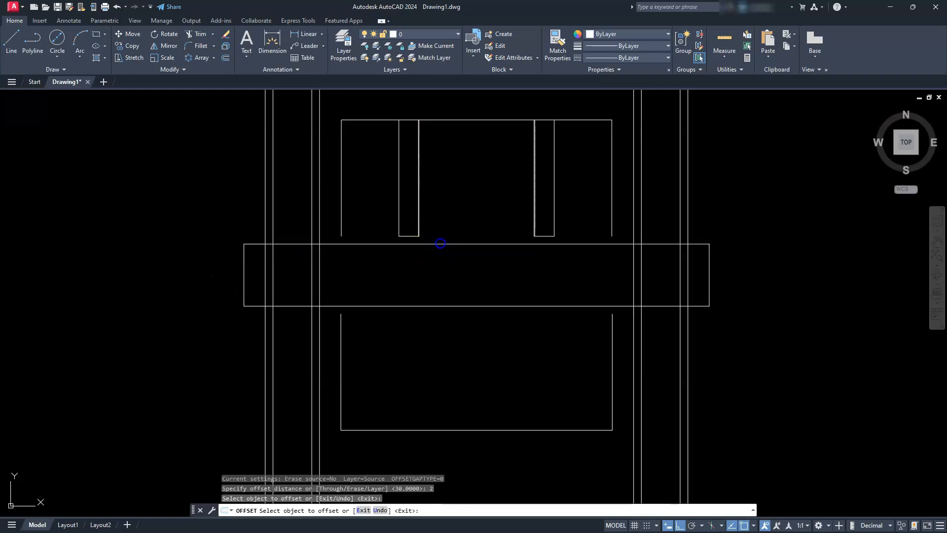
{"action": "left_click", "coordinate": [456, 198]}
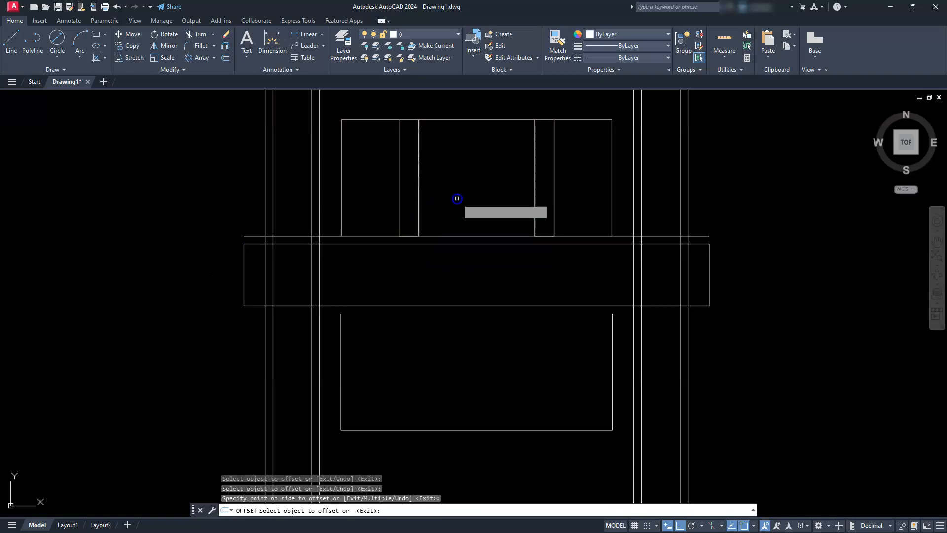
{"action": "left_click", "coordinate": [453, 306]}
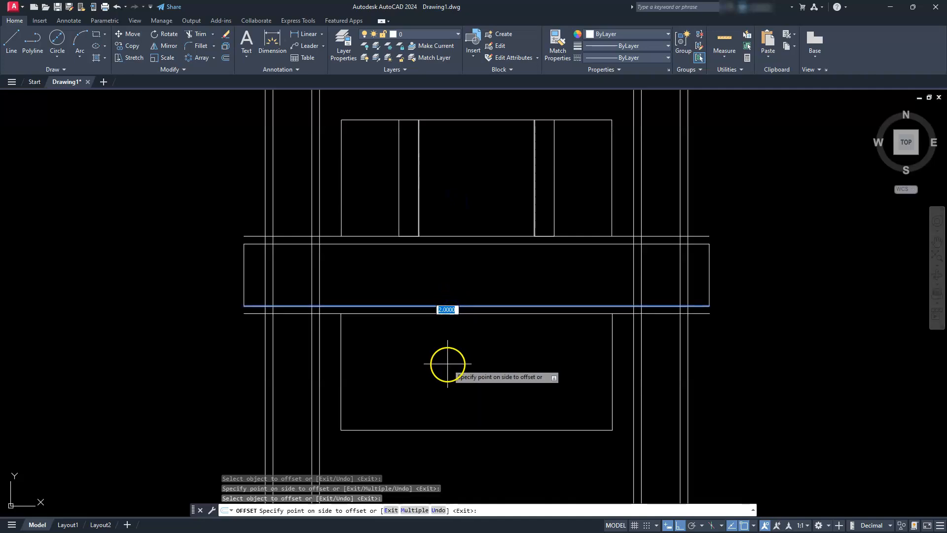
{"action": "left_click", "coordinate": [447, 363]}
{"action": "key", "text": "Escape"}
{"action": "key", "text": "Escape"}
{"action": "key", "text": "Escape"}
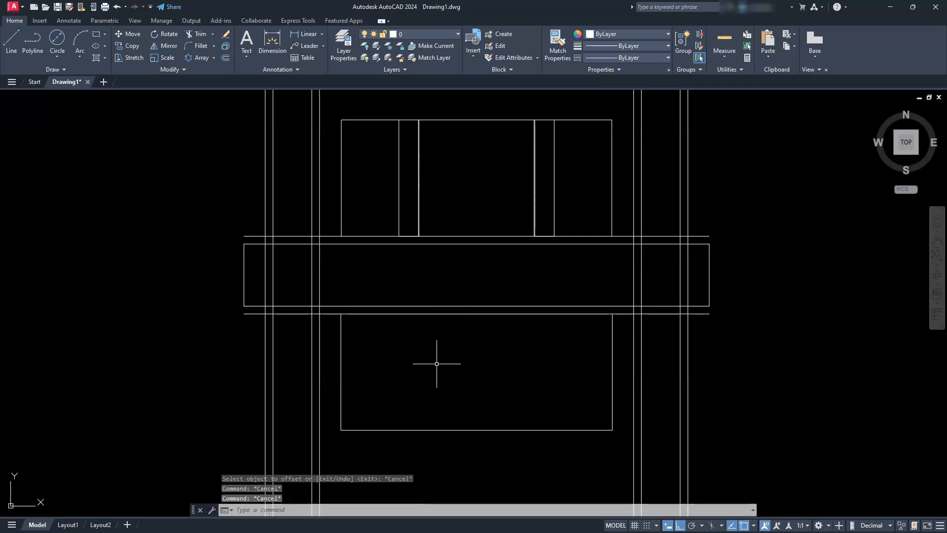
Step: Trim the vertical construction lines above and below the flange, using the two offset lines as cutting edges
{"action": "left_click", "coordinate": [196, 35]}
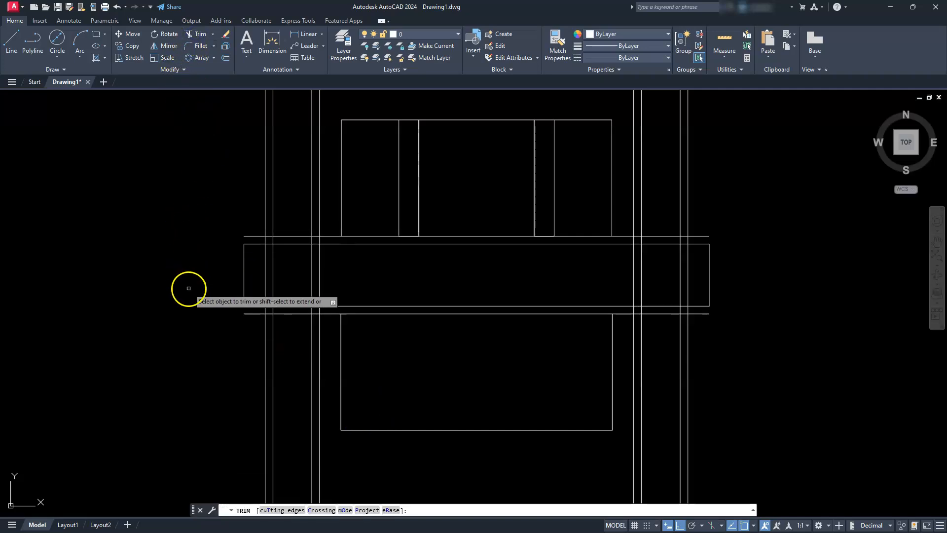
{"action": "left_click", "coordinate": [284, 511]}
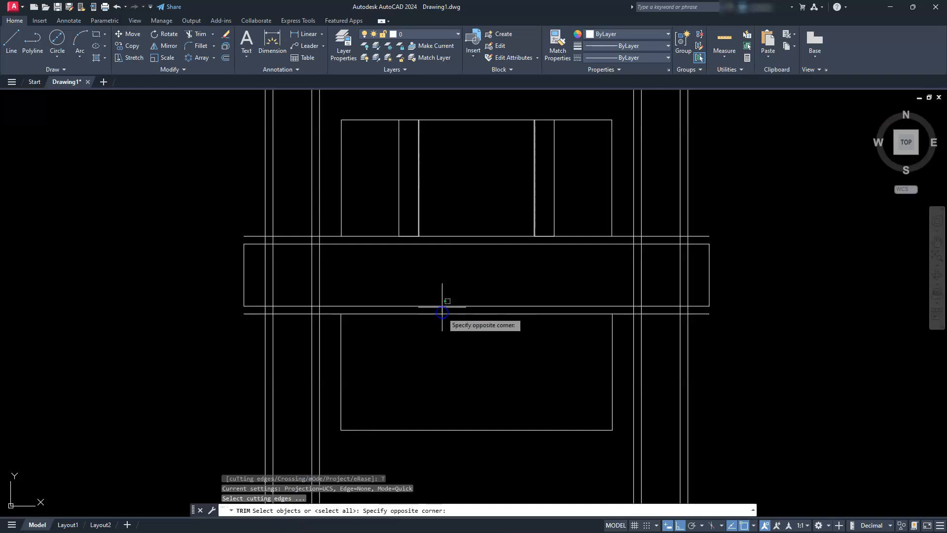
{"action": "left_click", "coordinate": [431, 328]}
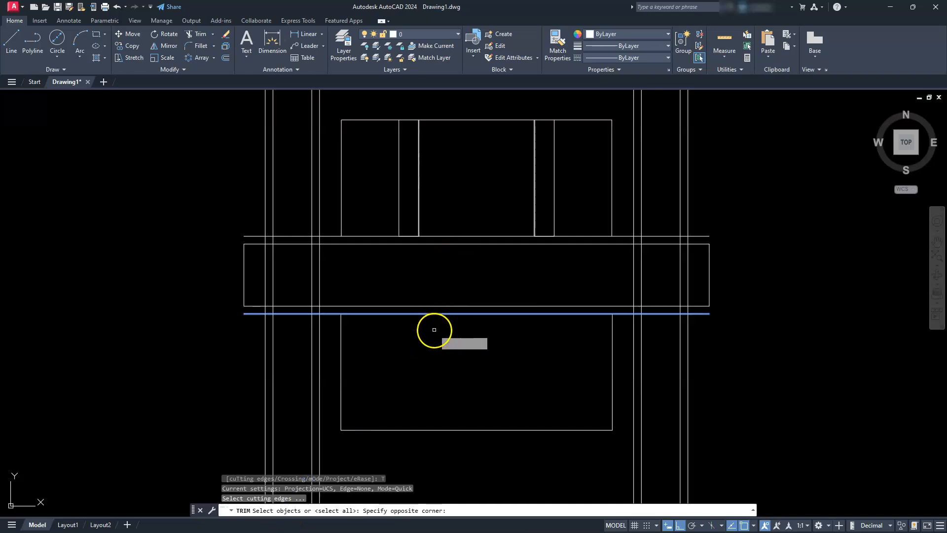
{"action": "left_click", "coordinate": [456, 236]}
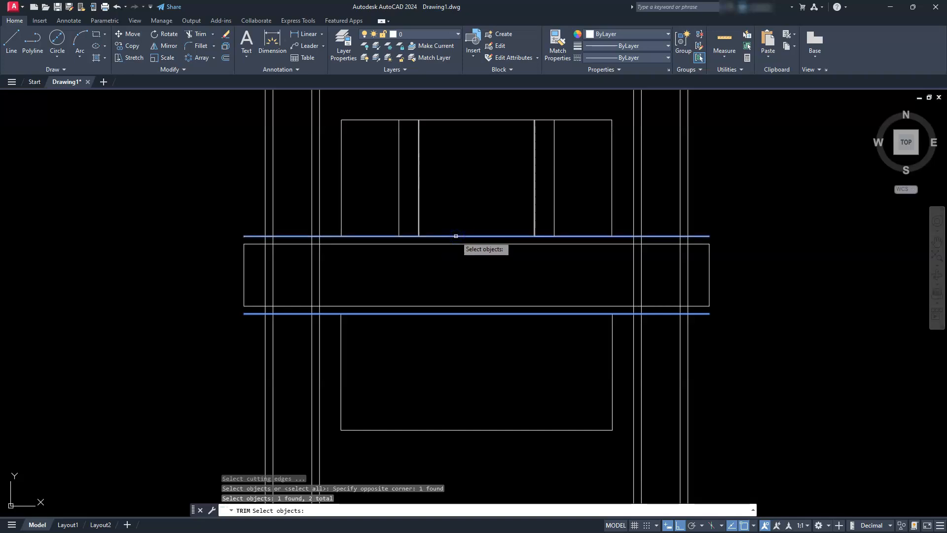
{"action": "key", "text": "Return"}
{"action": "left_click_drag", "start_coordinate": [326, 108], "coordinate": [244, 111]}
{"action": "left_click_drag", "start_coordinate": [691, 103], "coordinate": [622, 101]}
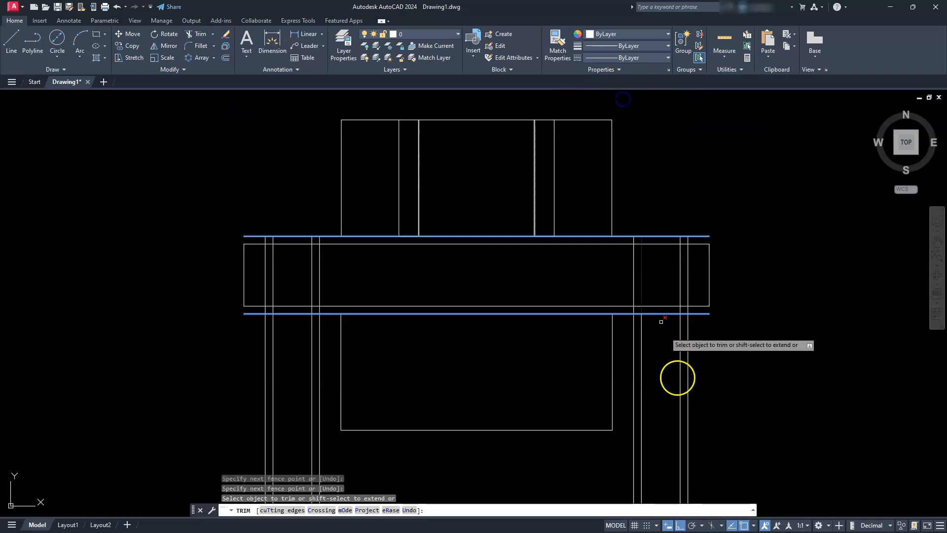
{"action": "left_click", "coordinate": [715, 467]}
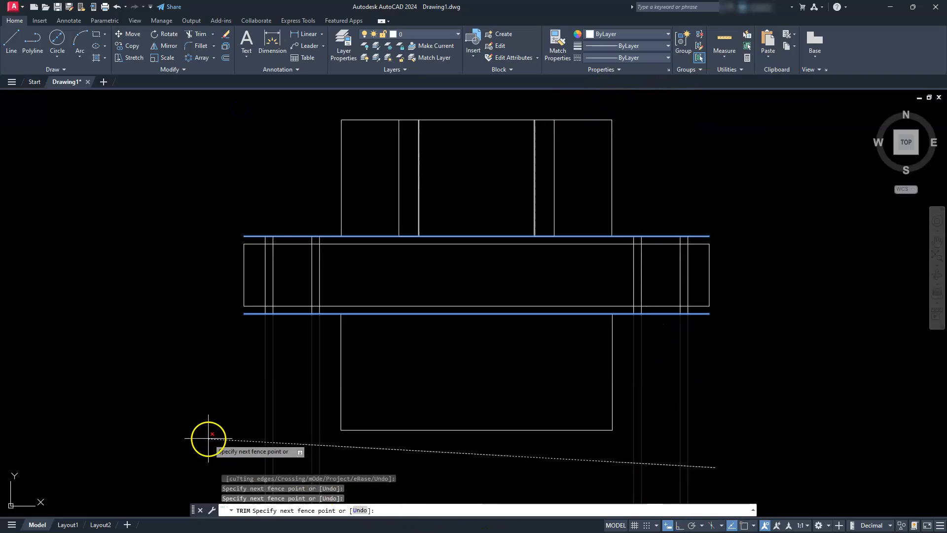
{"action": "left_click_drag", "start_coordinate": [208, 438], "coordinate": [208, 436]}
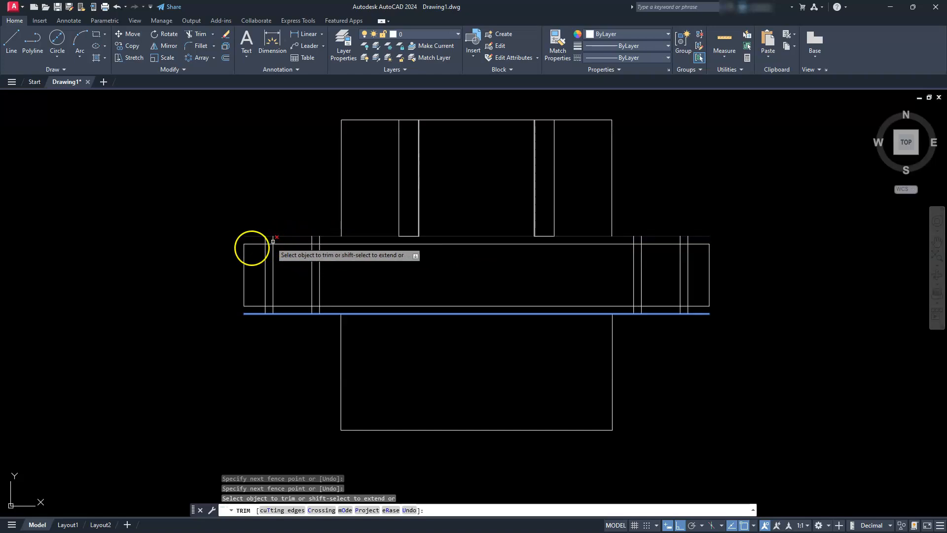
{"action": "key", "text": "Escape"}
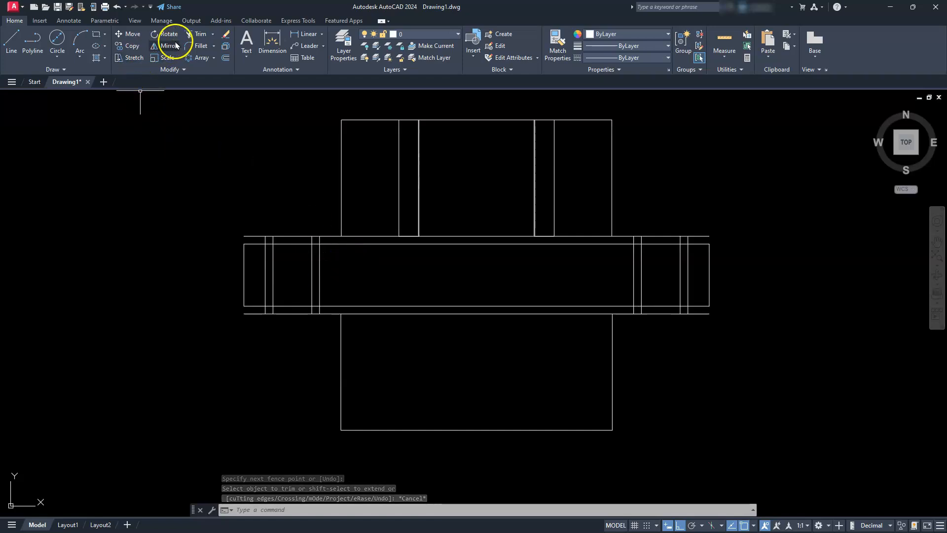
Step: Trim the offset lines between and outside the two outer bosses, using the vertical lines across the flange as cutting edges
{"action": "left_click", "coordinate": [197, 34]}
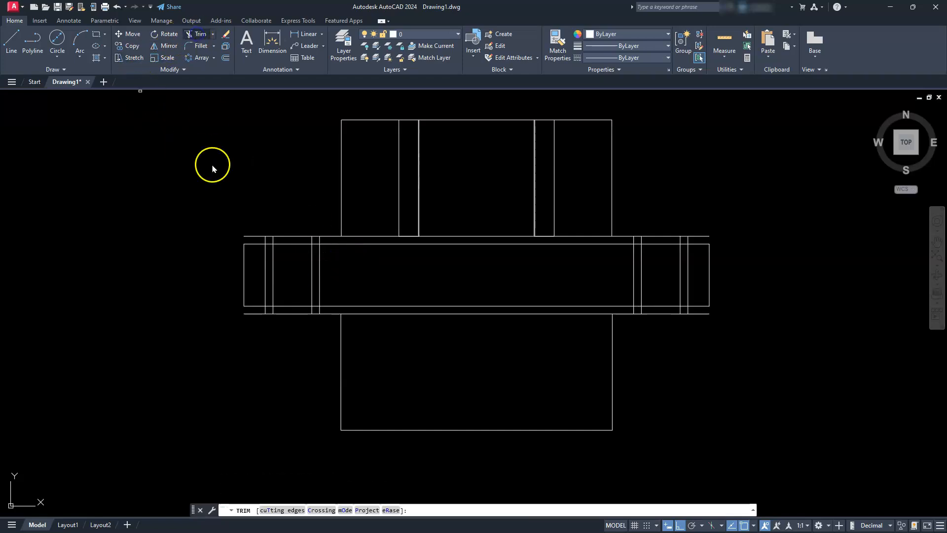
{"action": "left_click", "coordinate": [281, 510]}
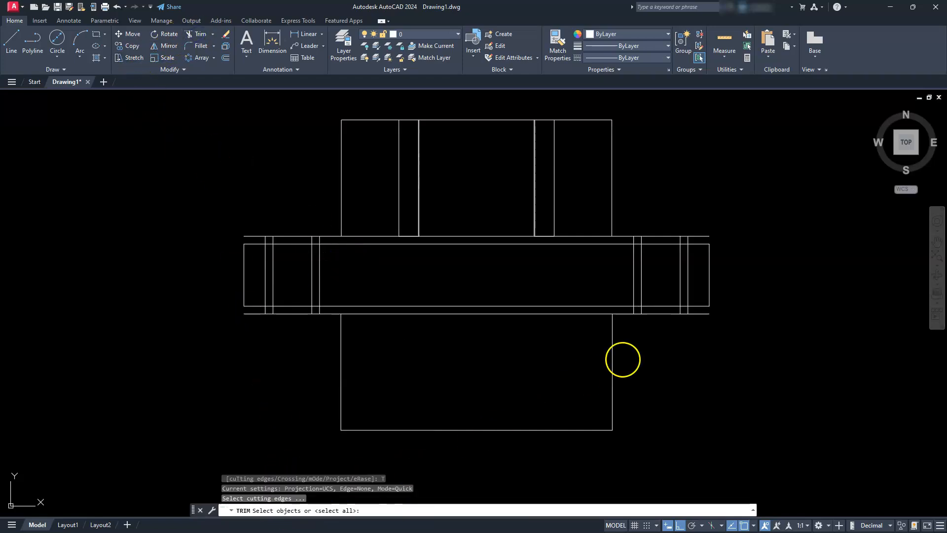
{"action": "left_click", "coordinate": [729, 273]}
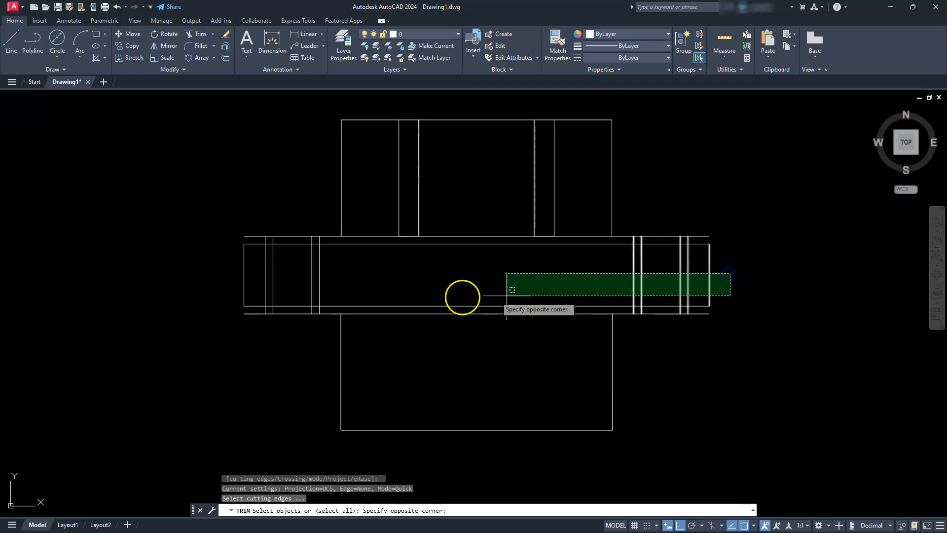
{"action": "left_click", "coordinate": [194, 287]}
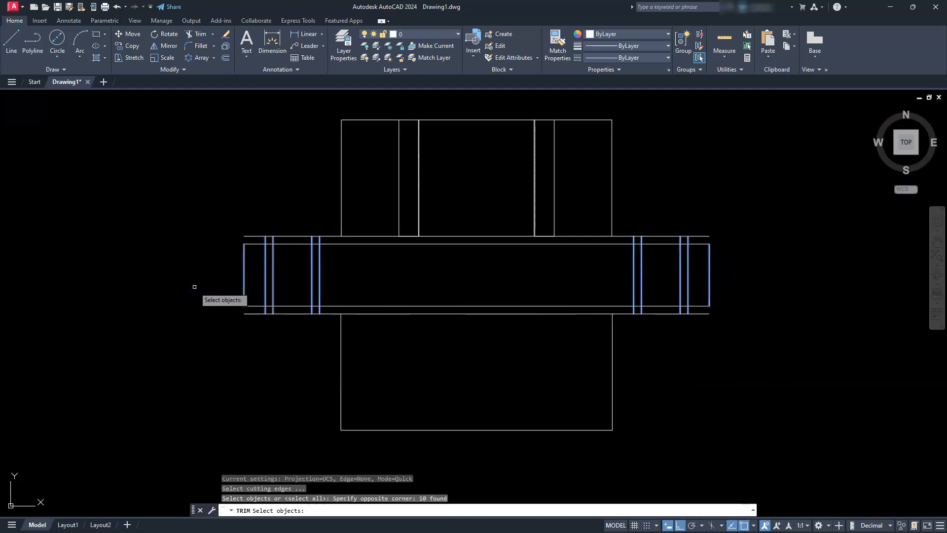
{"action": "key", "text": "Return"}
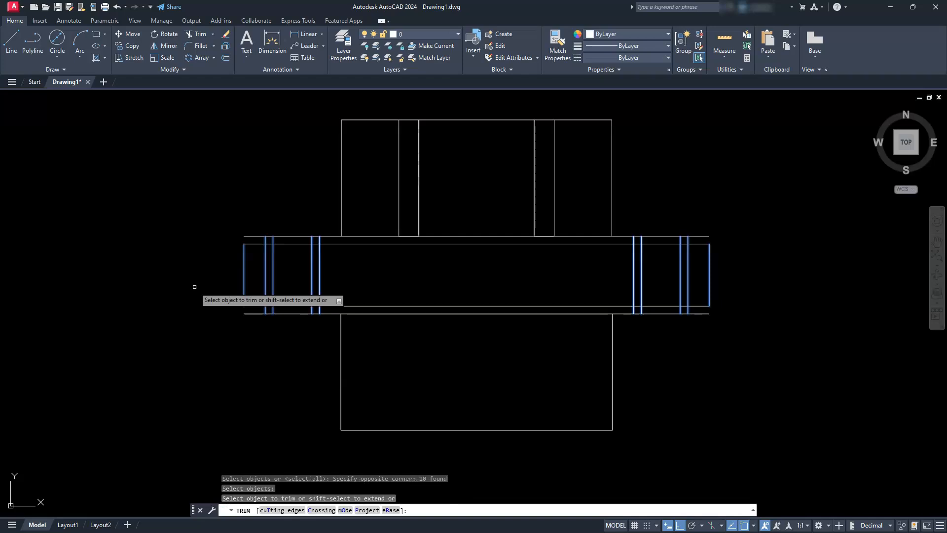
{"action": "left_click", "coordinate": [359, 236]}
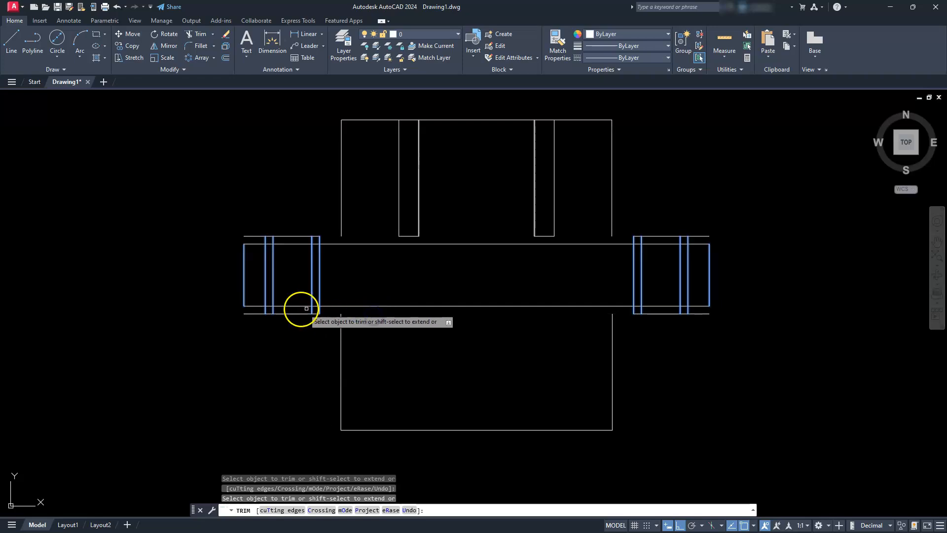
{"action": "left_click", "coordinate": [255, 314]}
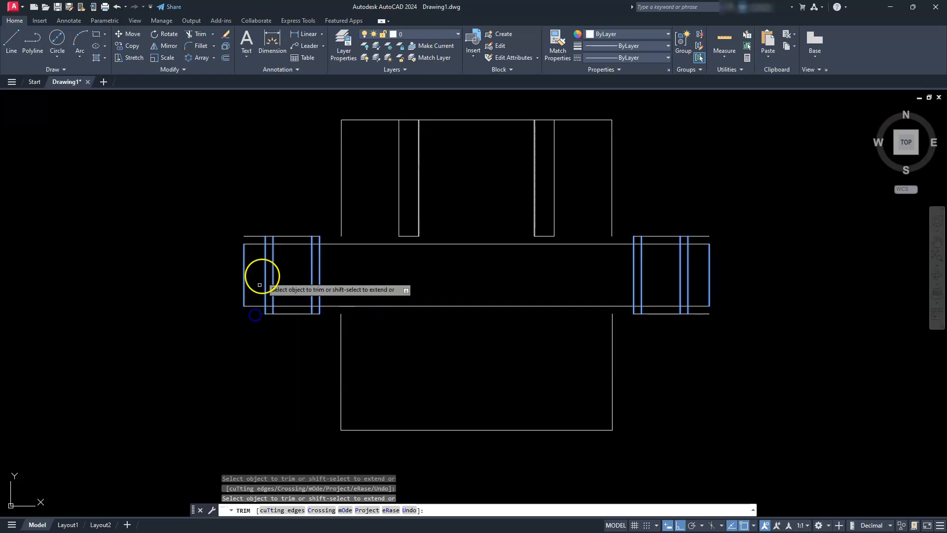
{"action": "left_click", "coordinate": [259, 235]}
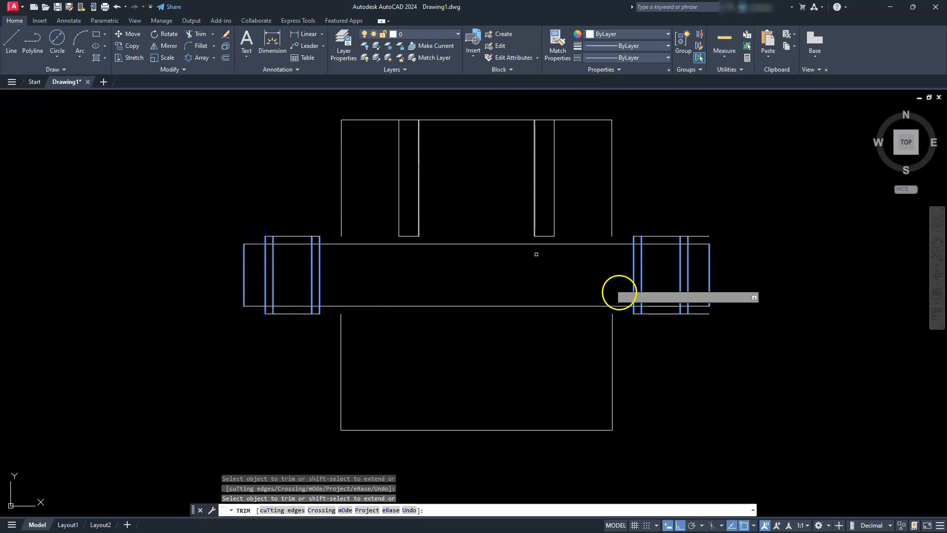
{"action": "left_click", "coordinate": [701, 314]}
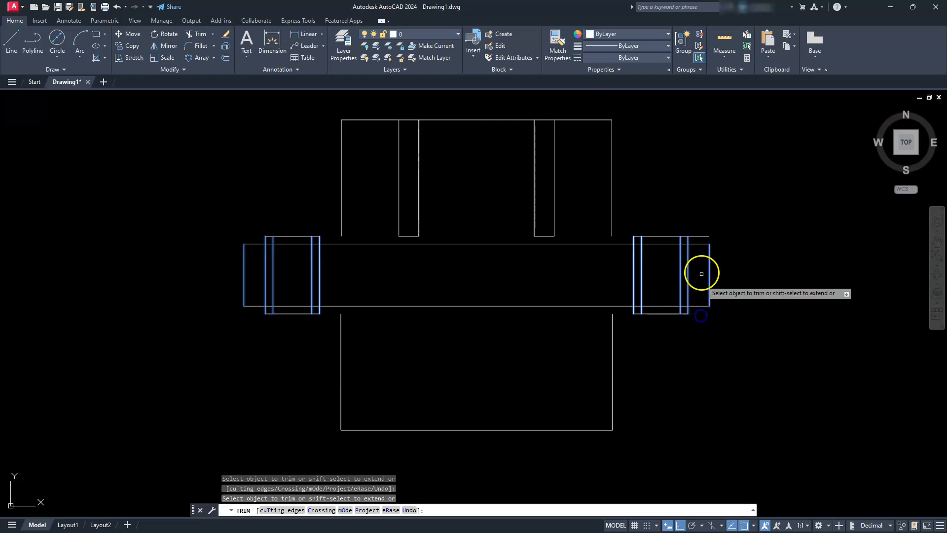
{"action": "left_click", "coordinate": [697, 237]}
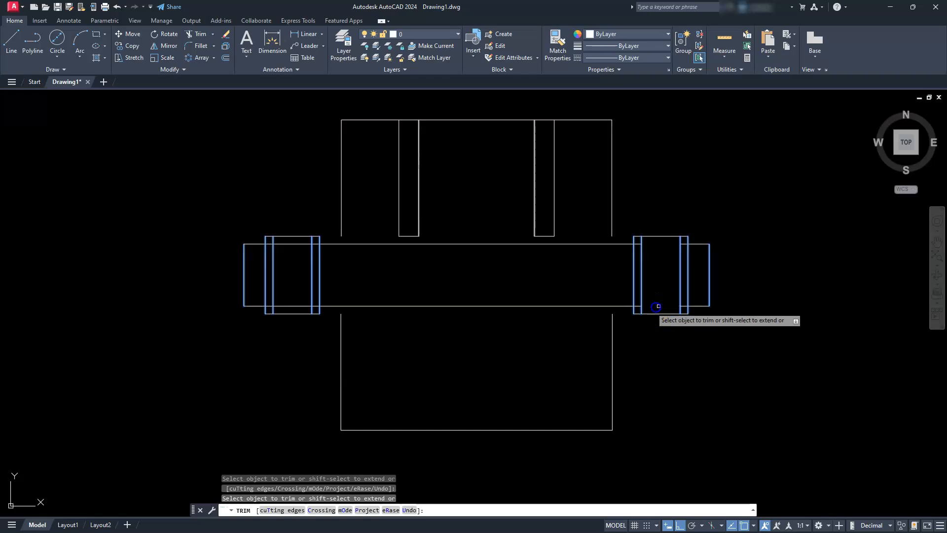
Step: Trim the flange's top and bottom edge segments crossing the left outer boss, inside its hole and walls
{"action": "left_click", "coordinate": [302, 306]}
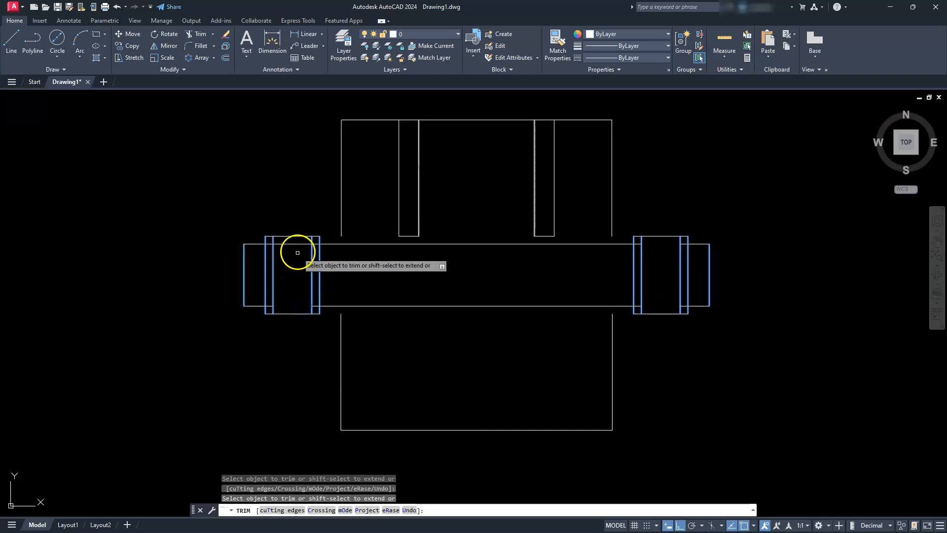
{"action": "left_click", "coordinate": [299, 244]}
{"action": "scroll", "coordinate": [299, 245], "scroll_direction": "up", "scroll_amount": 4}
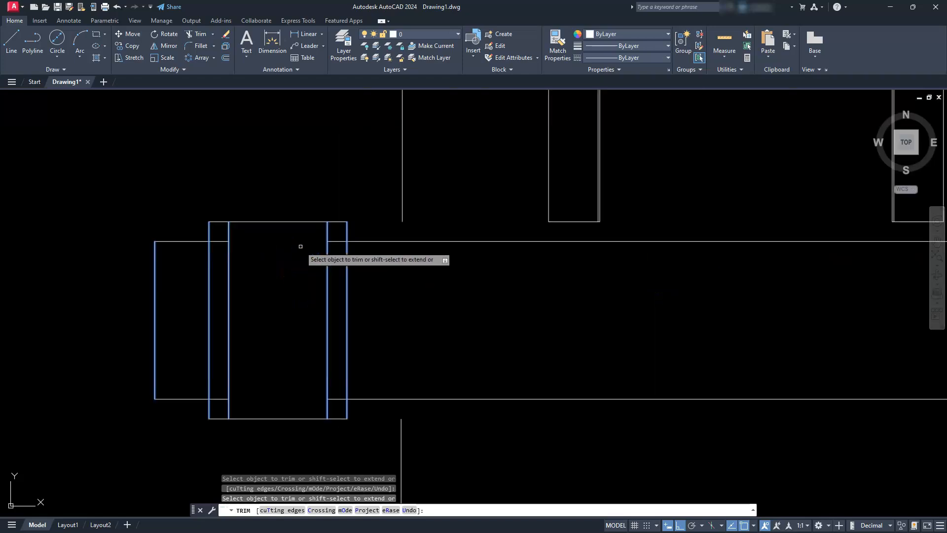
{"action": "left_click", "coordinate": [338, 242]}
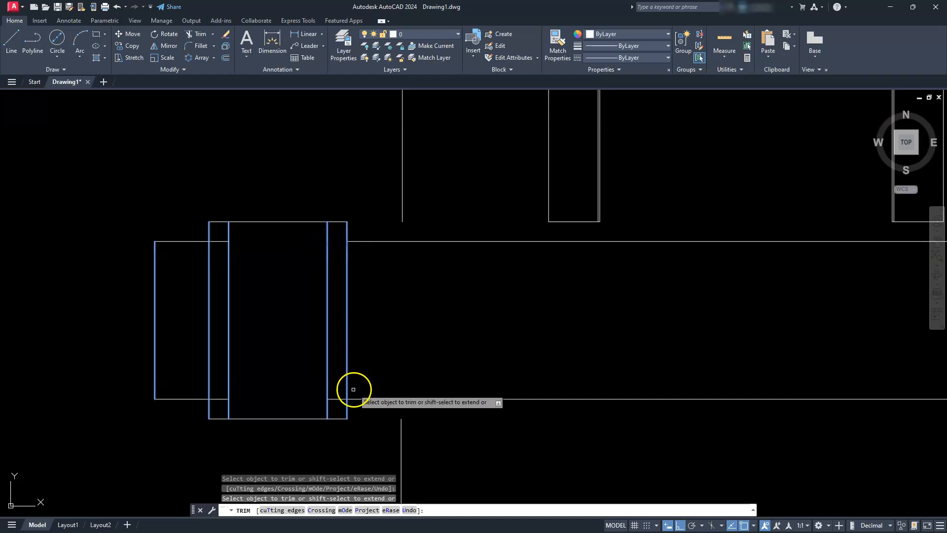
{"action": "left_click", "coordinate": [339, 398]}
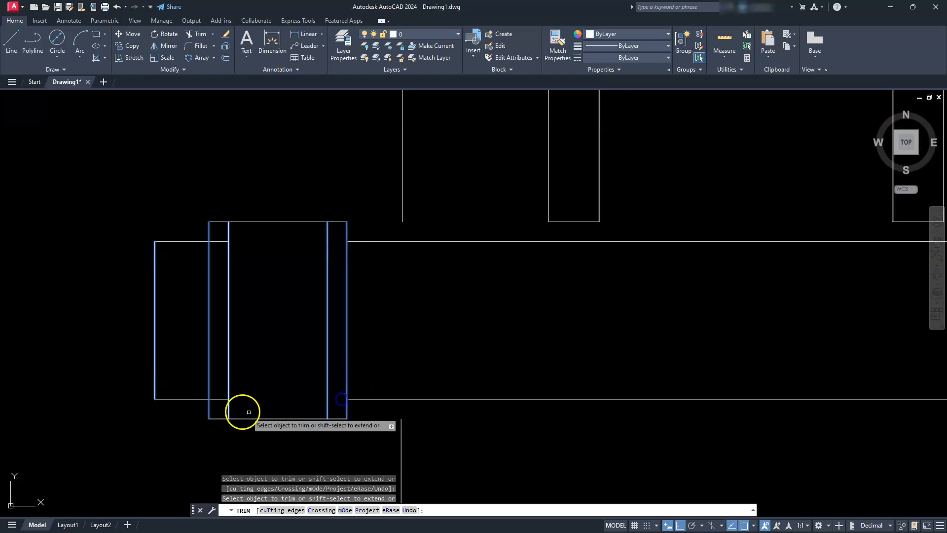
{"action": "left_click", "coordinate": [217, 398]}
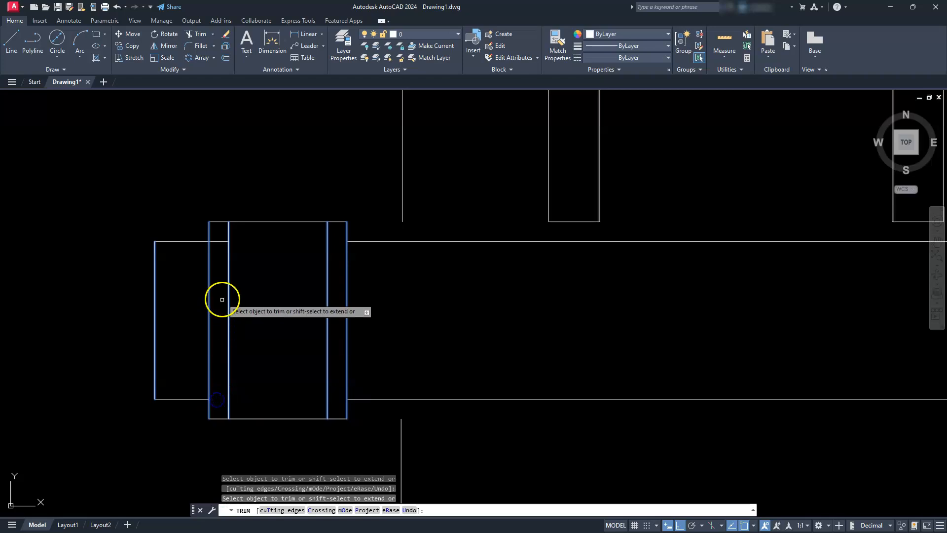
Step: Trim the flange edge segments crossing both walls of the right outer boss, using fence selections
{"action": "scroll", "coordinate": [482, 324], "scroll_direction": "down", "scroll_amount": 5}
{"action": "scroll", "coordinate": [513, 313], "scroll_direction": "up", "scroll_amount": 7}
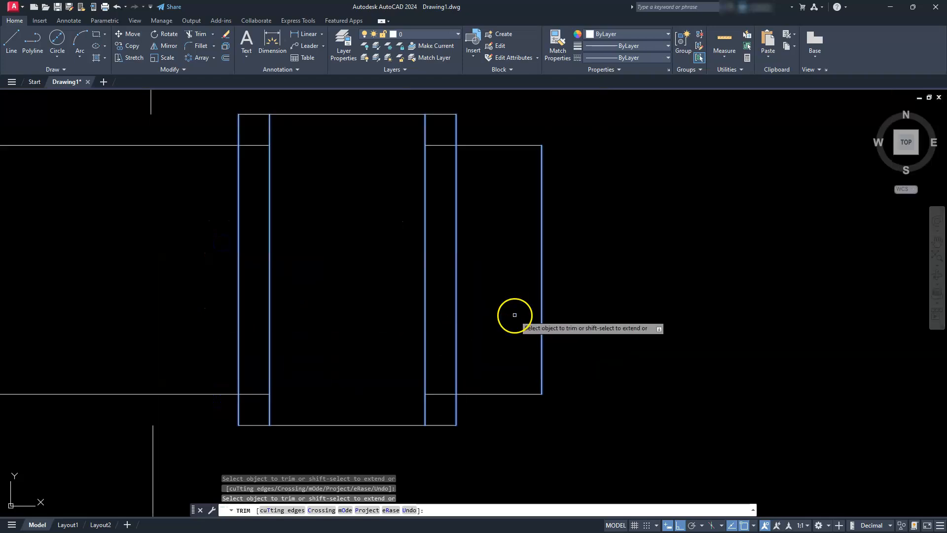
{"action": "left_click", "coordinate": [447, 404]}
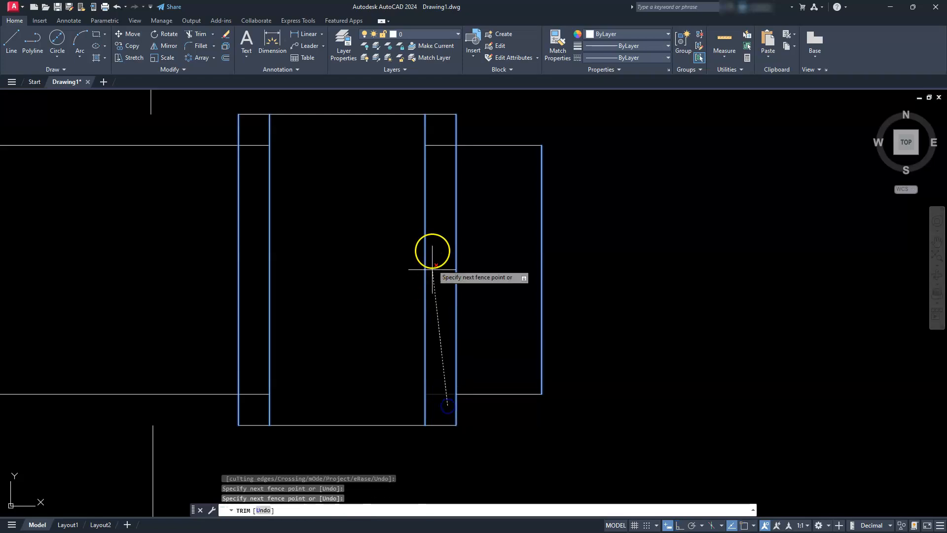
{"action": "left_click", "coordinate": [439, 139]}
{"action": "key", "text": "Return"}
{"action": "left_click", "coordinate": [256, 125]}
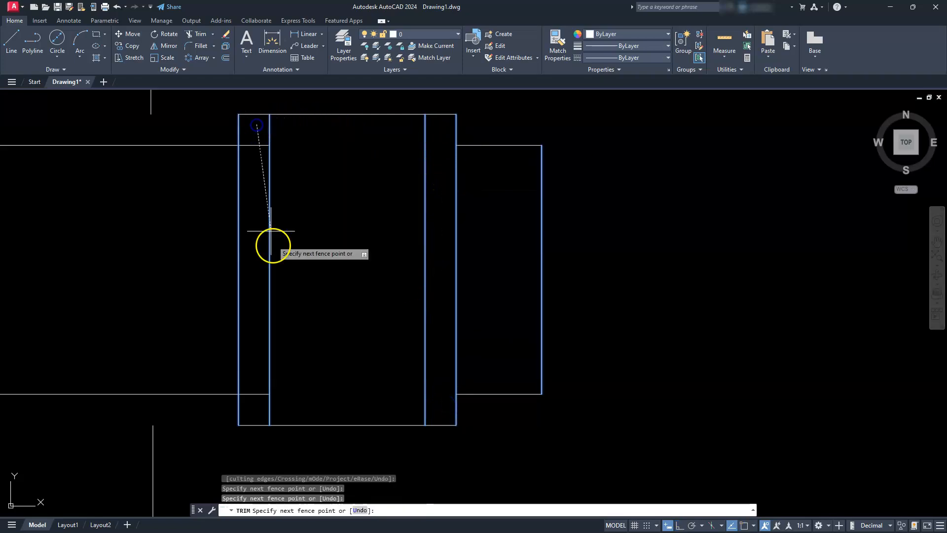
{"action": "left_click", "coordinate": [258, 401]}
{"action": "key", "text": "Return"}
{"action": "scroll", "coordinate": [258, 401], "scroll_direction": "down", "scroll_amount": 6}
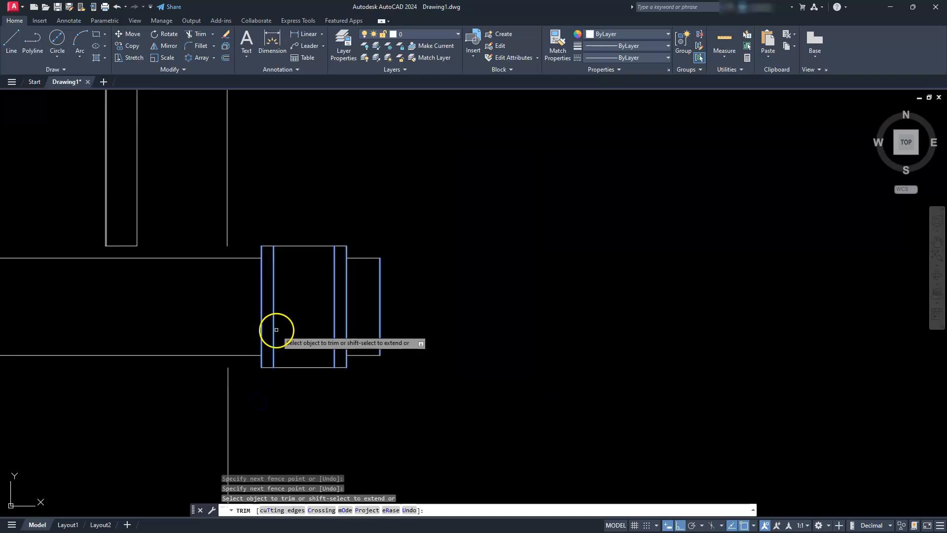
Step: Extend the hub's four side lines to the long horizontal flange edges, using those two edges as the Trim boundaries
{"action": "mouse_move", "coordinate": [239, 377]}
{"action": "middle_mouse_down"}
{"action": "mouse_move", "coordinate": [493, 311]}
{"action": "mouse_move", "coordinate": [508, 344]}
{"action": "middle_mouse_up"}
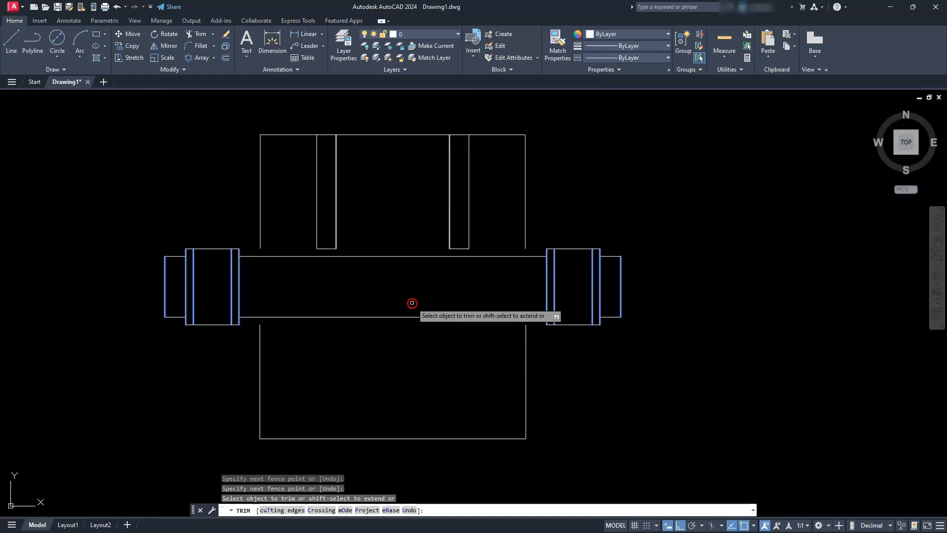
{"action": "left_click", "coordinate": [305, 330]}
{"action": "left_click", "coordinate": [532, 256]}
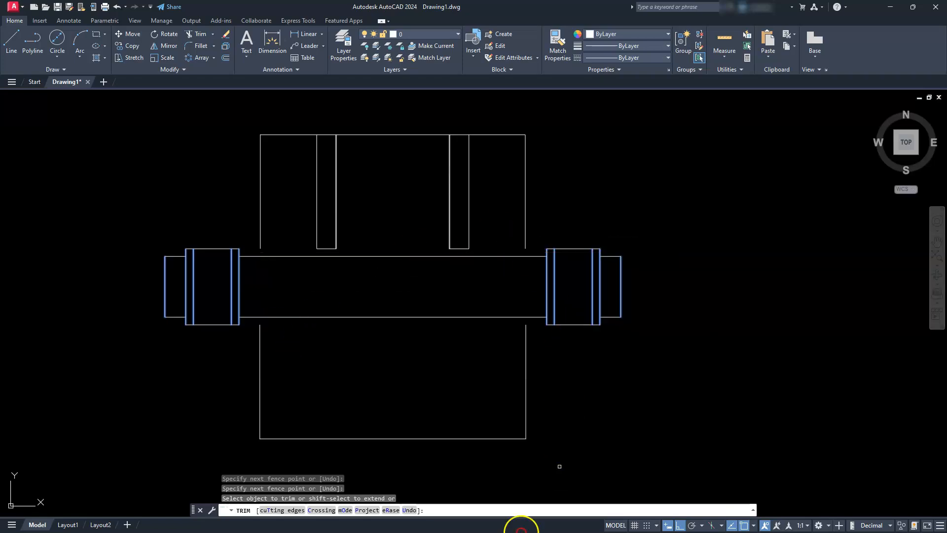
{"action": "left_click", "coordinate": [294, 512]}
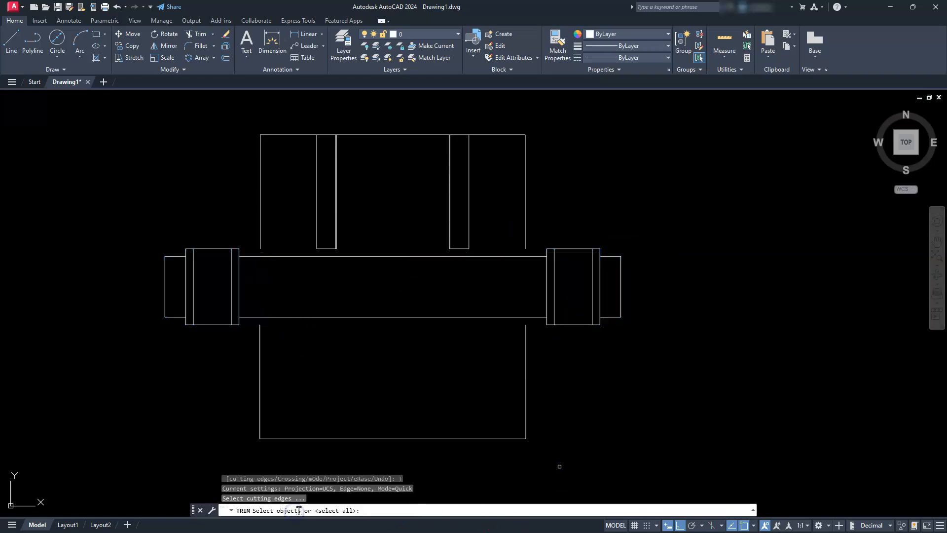
{"action": "left_click", "coordinate": [418, 335]}
{"action": "left_click", "coordinate": [401, 217]}
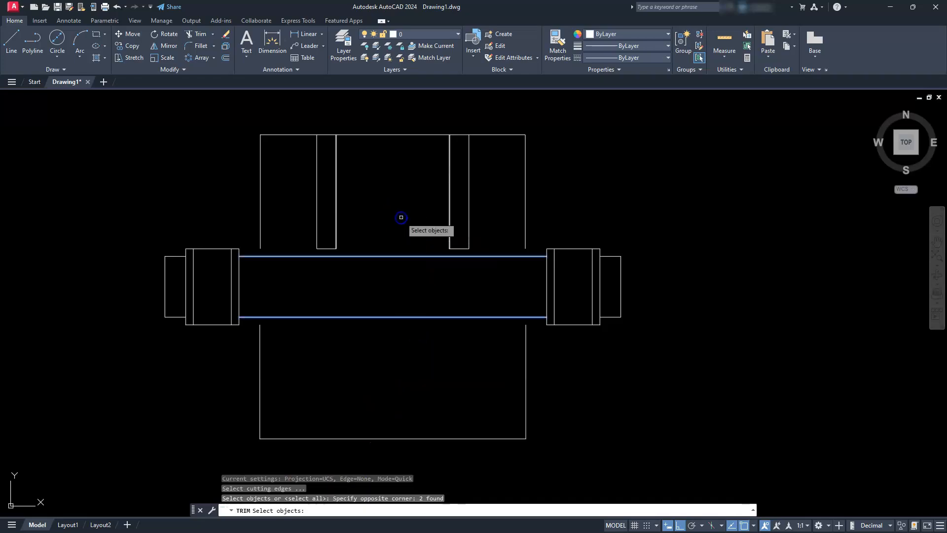
{"action": "right_click", "coordinate": [433, 237]}
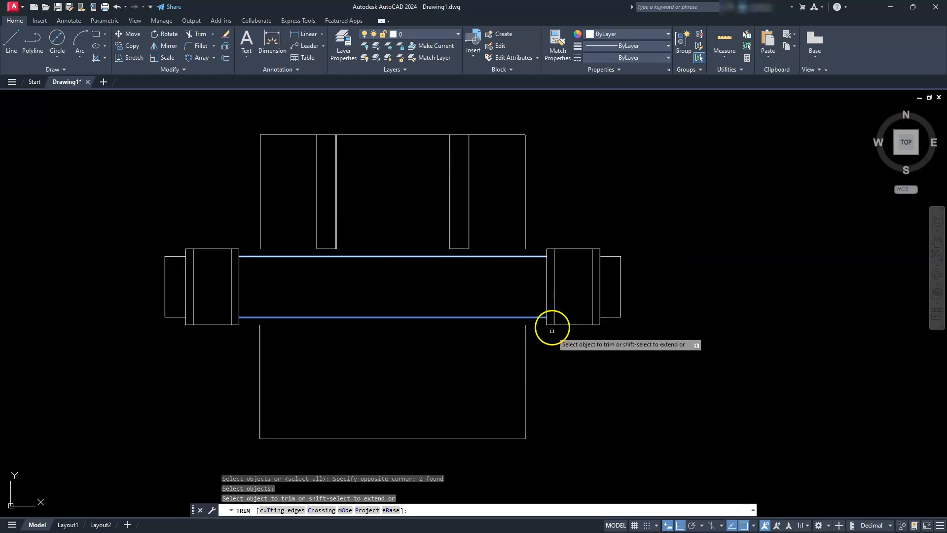
{"action": "left_click", "coordinate": [526, 243], "text": "shift"}
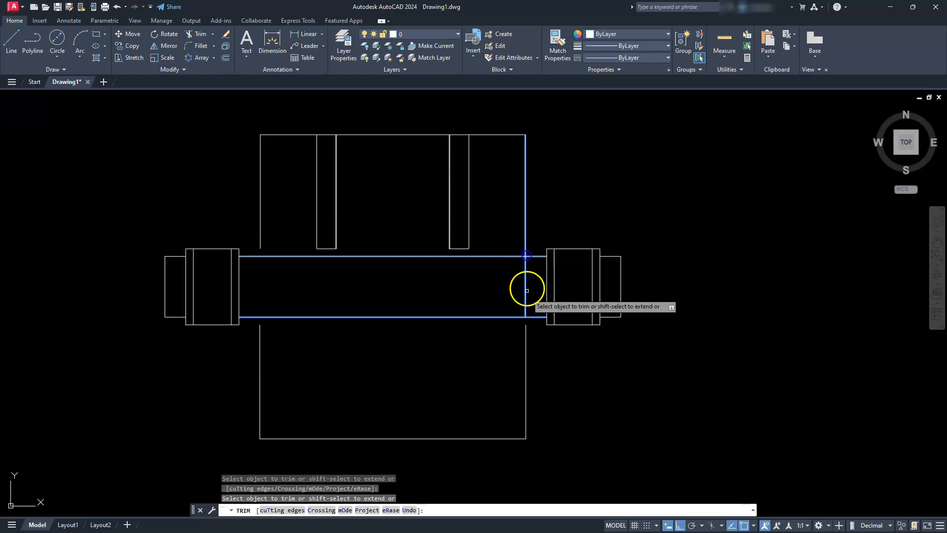
{"action": "left_click", "coordinate": [526, 335], "text": "shift"}
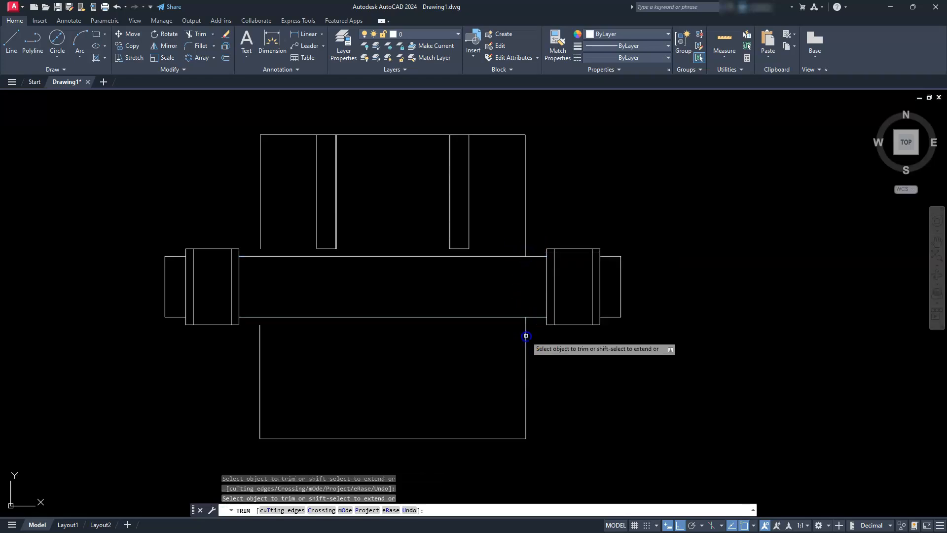
{"action": "left_click", "coordinate": [260, 336], "text": "shift"}
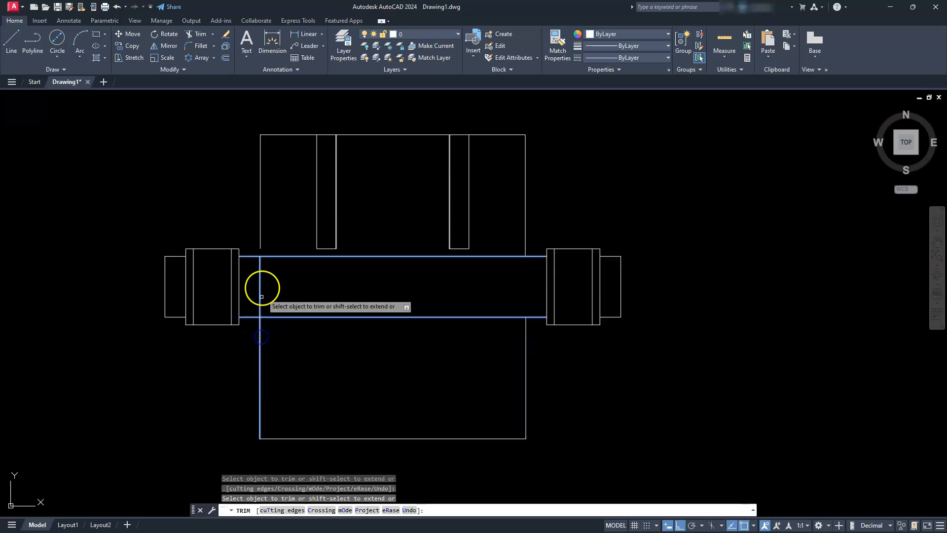
{"action": "left_click", "coordinate": [259, 243], "text": "shift"}
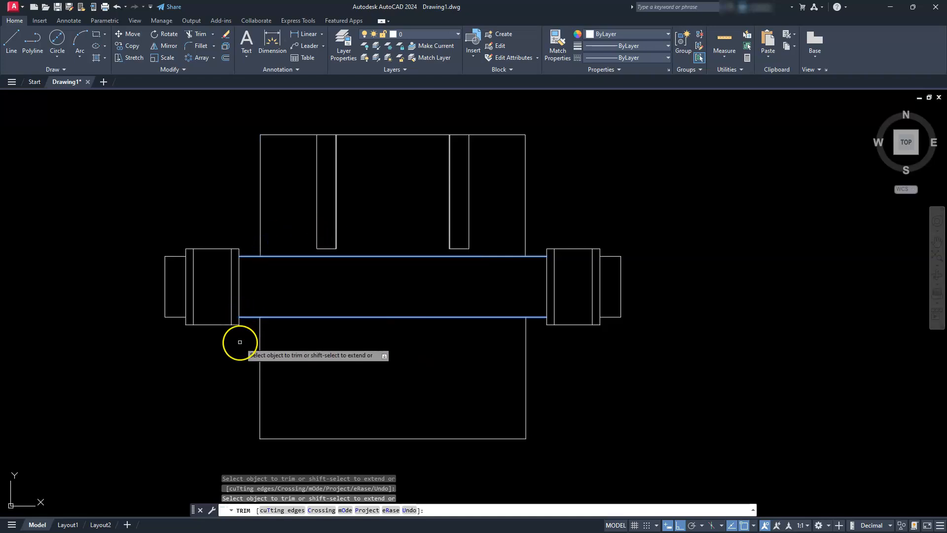
Step: Reset the Trim cutting edges to all objects and extend both bosses' upper and lower horizontal edges to the hub's side lines
{"action": "scroll", "coordinate": [239, 342], "scroll_direction": "up", "scroll_amount": 2}
{"action": "left_click", "coordinate": [300, 490]}
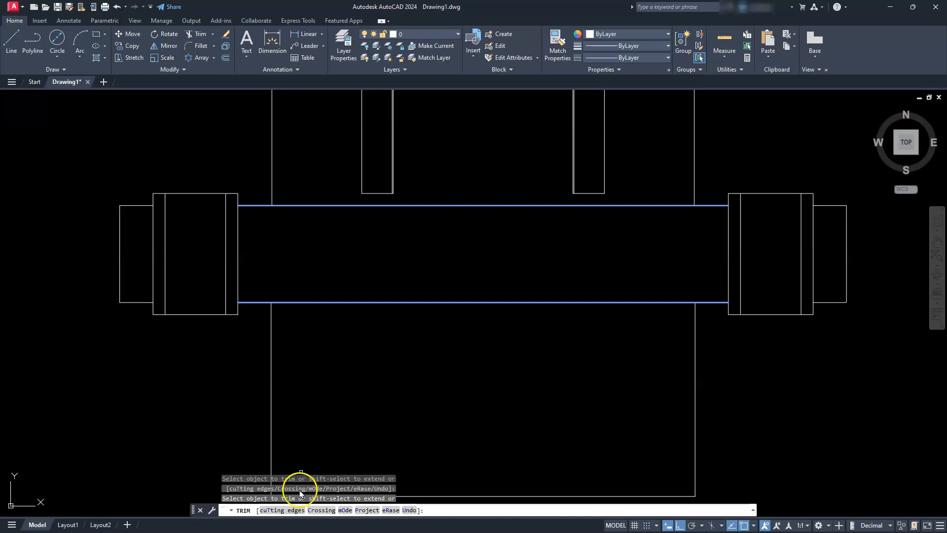
{"action": "left_click", "coordinate": [279, 511]}
{"action": "right_click", "coordinate": [274, 388]}
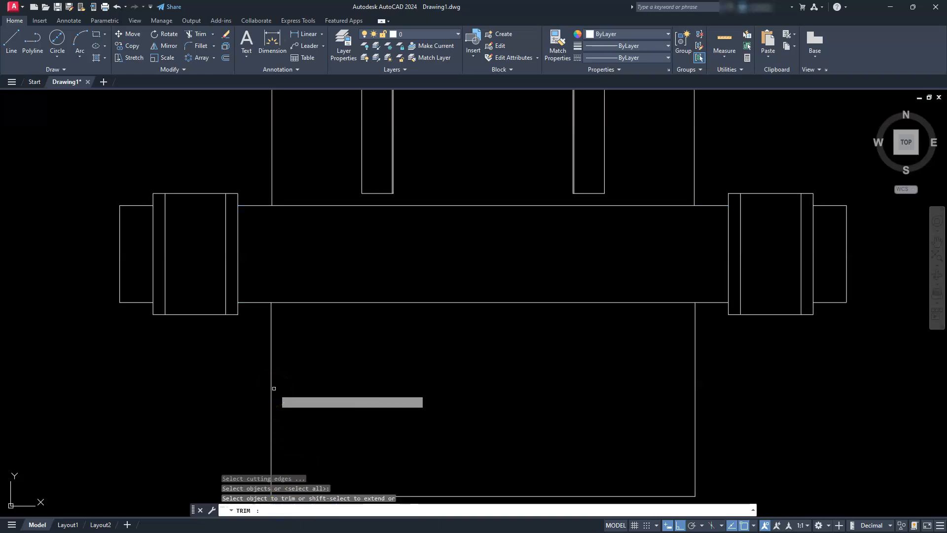
{"action": "scroll", "coordinate": [159, 381], "scroll_direction": "down", "scroll_amount": 2}
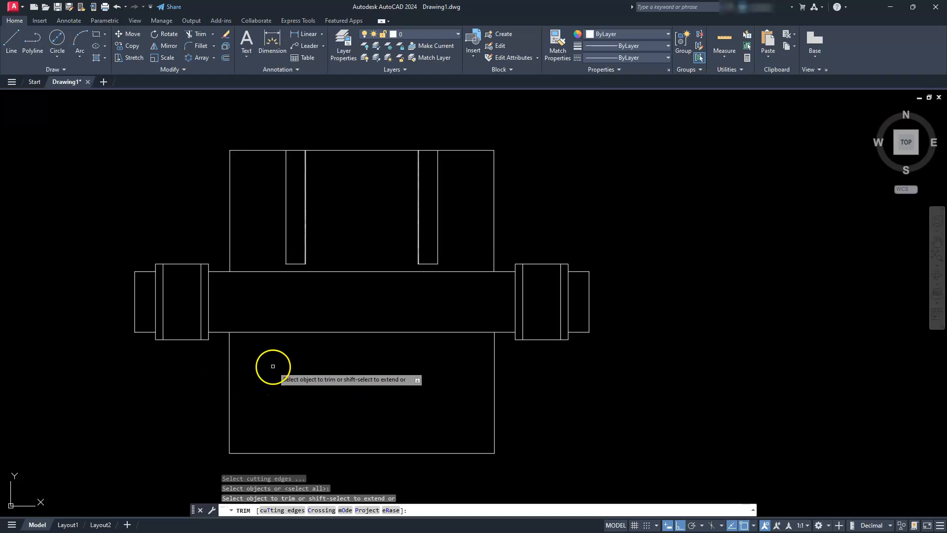
{"action": "scroll", "coordinate": [262, 300], "scroll_direction": "up", "scroll_amount": 4}
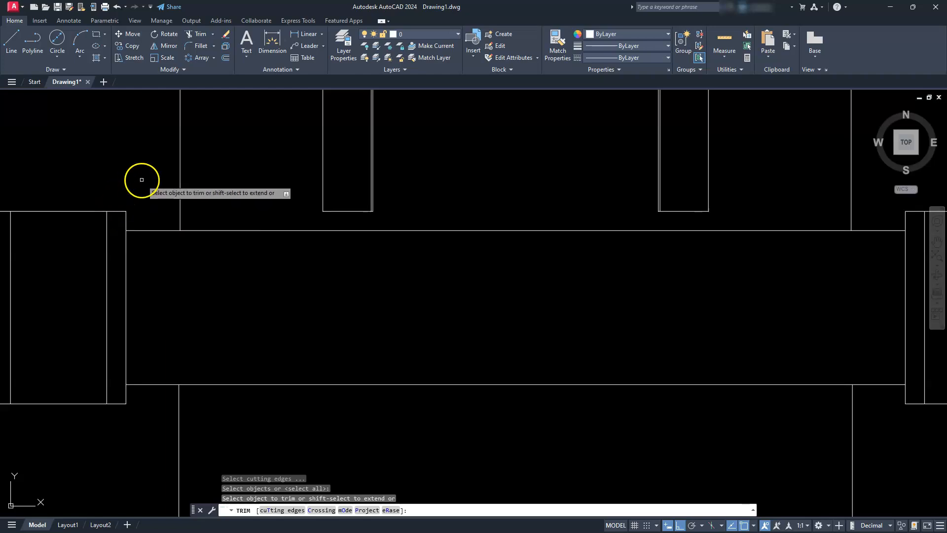
{"action": "left_click", "coordinate": [118, 212], "text": "shift"}
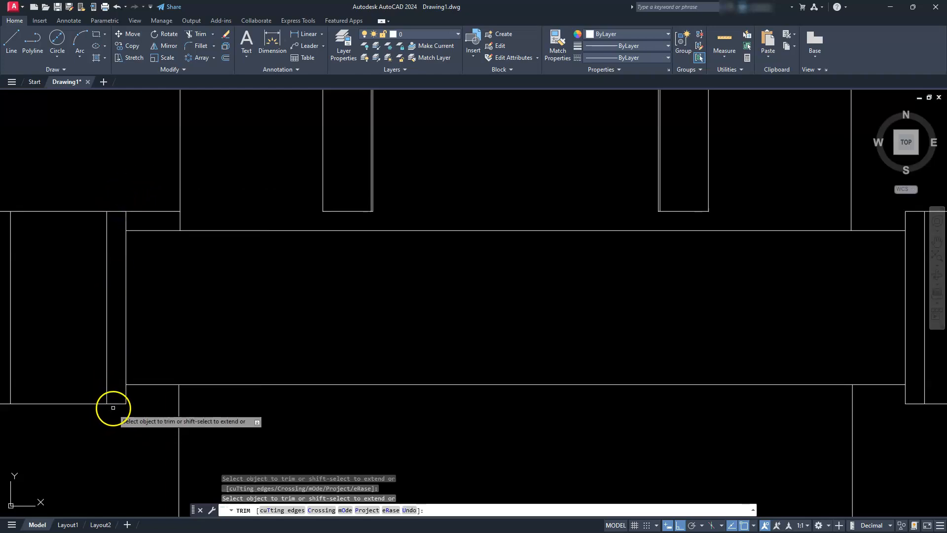
{"action": "scroll", "coordinate": [663, 359], "scroll_direction": "down", "scroll_amount": 2}
{"action": "mouse_move", "coordinate": [661, 358]}
{"action": "middle_mouse_down"}
{"action": "mouse_move", "coordinate": [576, 359]}
{"action": "mouse_move", "coordinate": [445, 337]}
{"action": "middle_mouse_up"}
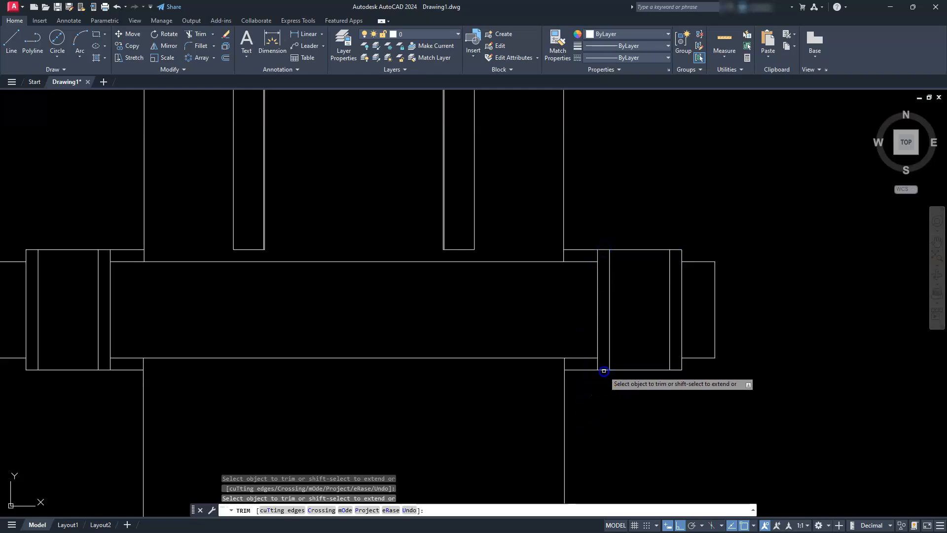
{"action": "scroll", "coordinate": [603, 371], "scroll_direction": "down", "scroll_amount": 4}
{"action": "middle_click_drag", "start_coordinate": [539, 403], "coordinate": [587, 396]}
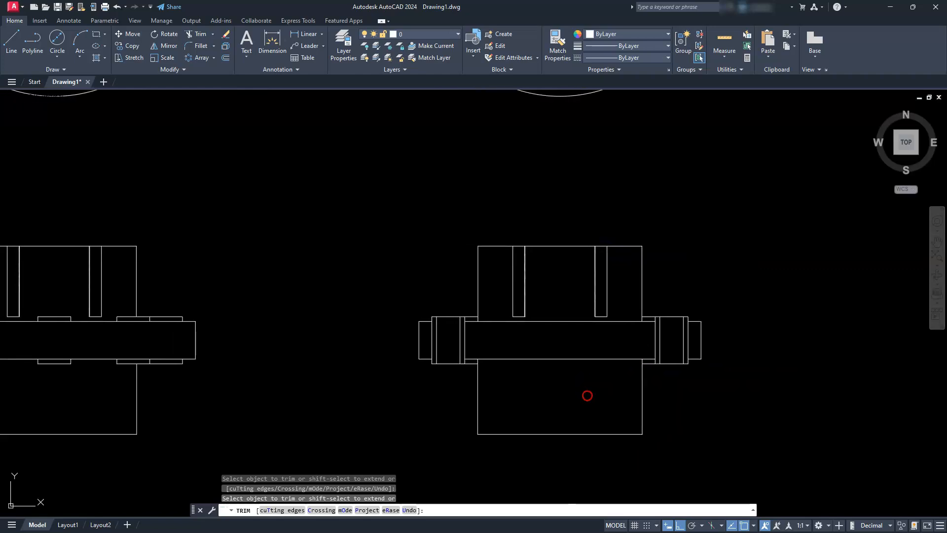
{"action": "key", "text": "Escape"}
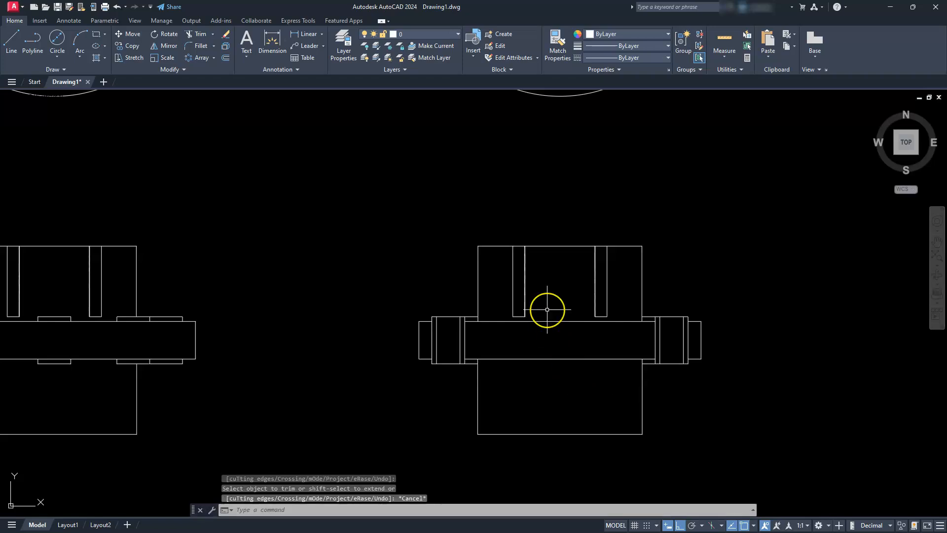
Step: Compare the slot lines in the right-hand side view with the slots in the circular view above it
{"action": "scroll", "coordinate": [547, 309], "scroll_direction": "up", "scroll_amount": 4}
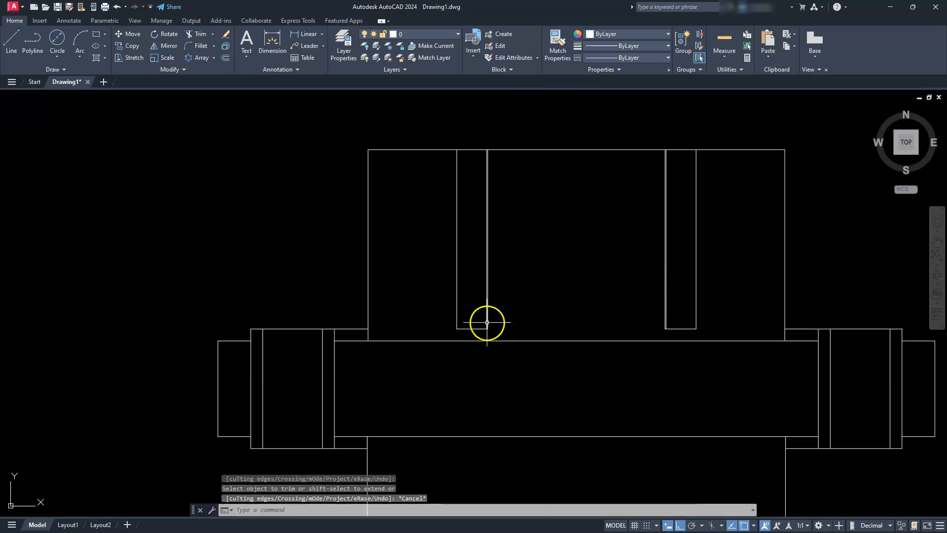
{"action": "scroll", "coordinate": [492, 340], "scroll_direction": "down", "scroll_amount": 6}
{"action": "middle_click_drag", "start_coordinate": [495, 341], "coordinate": [502, 473]}
{"action": "scroll", "coordinate": [492, 219], "scroll_direction": "up", "scroll_amount": 6}
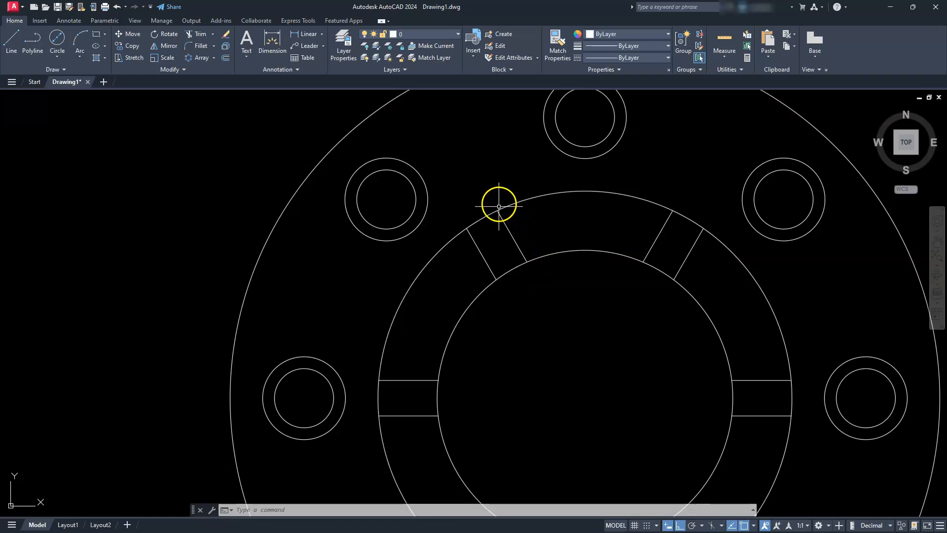
{"action": "scroll", "coordinate": [493, 401], "scroll_direction": "down", "scroll_amount": 7}
{"action": "middle_click_drag", "start_coordinate": [499, 447], "coordinate": [467, 292]}
{"action": "scroll", "coordinate": [468, 296], "scroll_direction": "up", "scroll_amount": 5}
{"action": "middle_click_drag", "start_coordinate": [473, 371], "coordinate": [479, 338]}
{"action": "scroll", "coordinate": [481, 339], "scroll_direction": "up", "scroll_amount": 4}
{"action": "scroll", "coordinate": [481, 338], "scroll_direction": "down", "scroll_amount": 2}
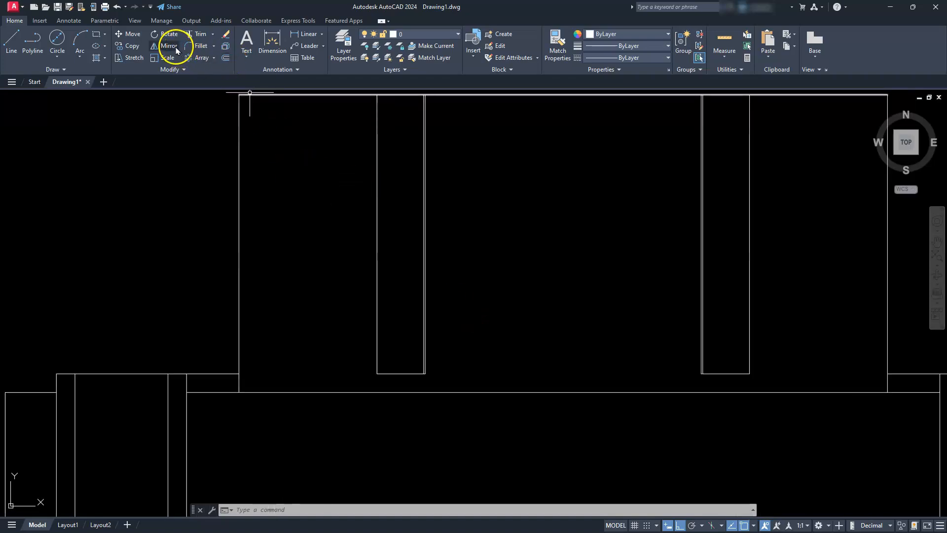
Step: Mirror the side view's left slot about a vertical line through its bottom edge's midpoint, erasing the source objects
{"action": "scroll", "coordinate": [362, 209], "scroll_direction": "down", "scroll_amount": 3}
{"action": "middle_click_drag", "start_coordinate": [370, 244], "coordinate": [389, 277]}
{"action": "left_click", "coordinate": [386, 155]}
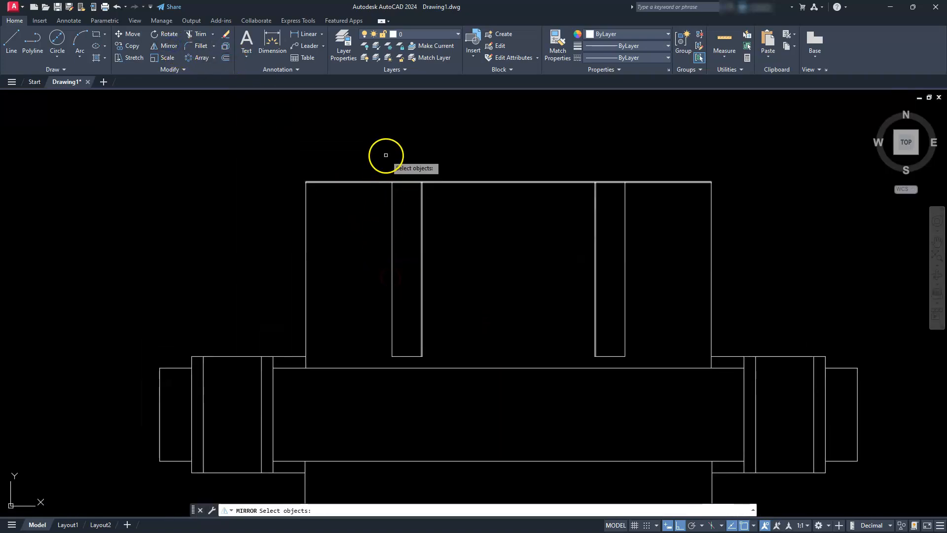
{"action": "left_click", "coordinate": [446, 388]}
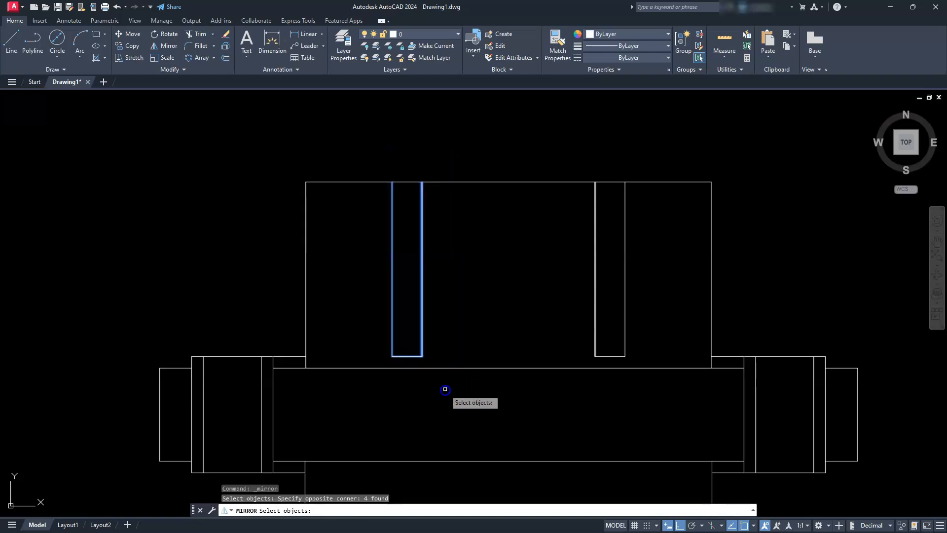
{"action": "key", "text": "Return"}
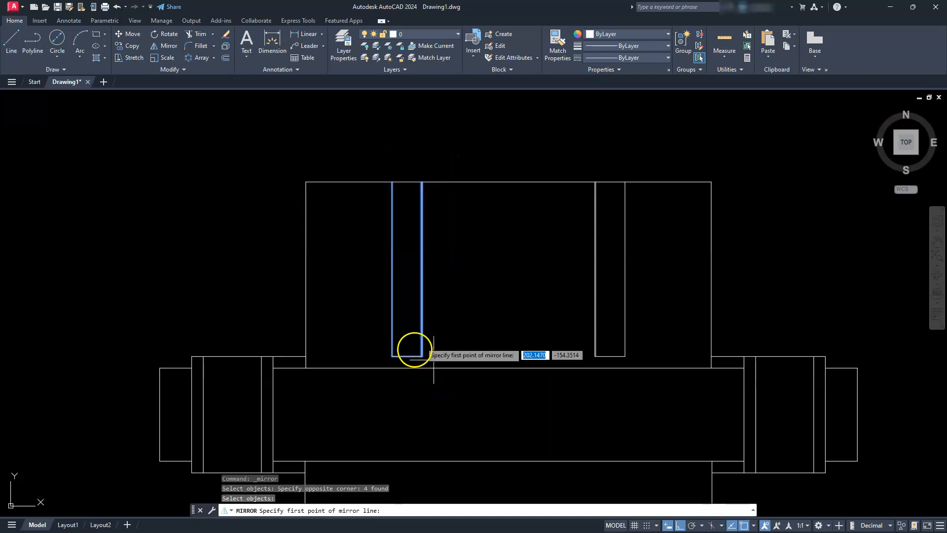
{"action": "left_click", "coordinate": [407, 355]}
{"action": "left_click", "coordinate": [409, 148]}
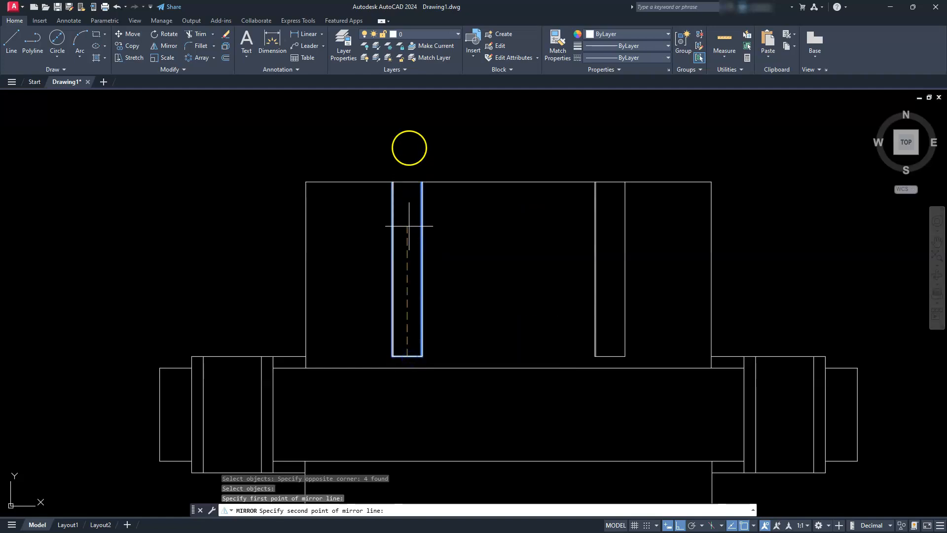
{"action": "left_click", "coordinate": [412, 116]}
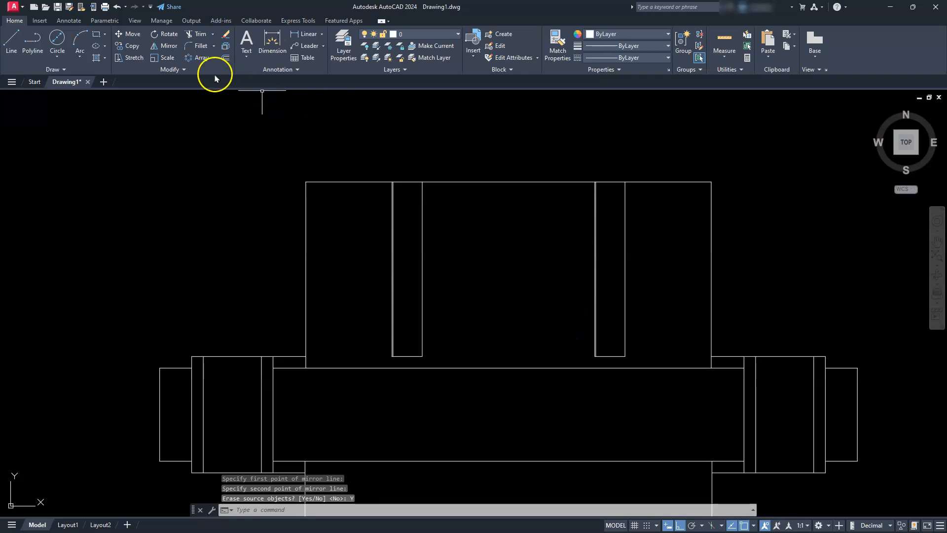
Step: Mirror the side view's right slot about a vertical line through its bottom edge's midpoint, erasing the source objects
{"action": "left_click", "coordinate": [165, 45]}
{"action": "left_click", "coordinate": [576, 157]}
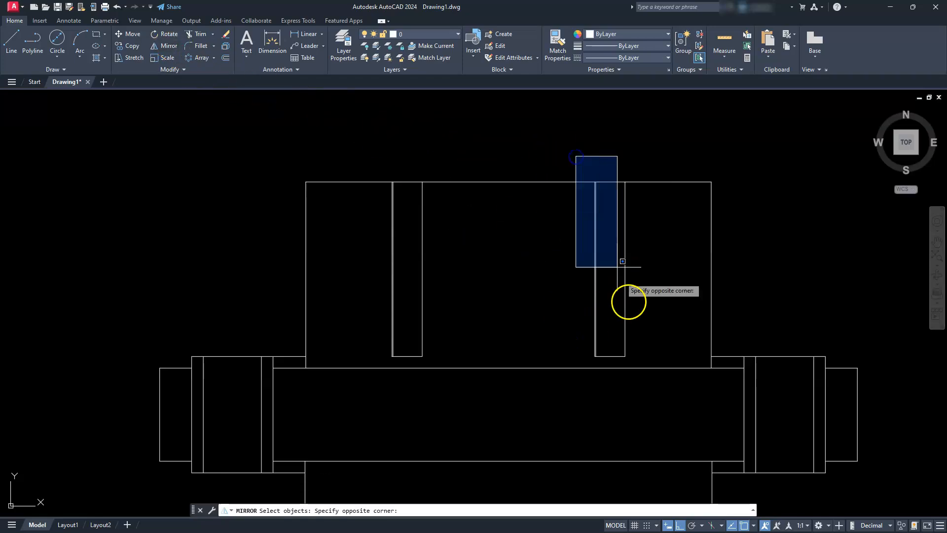
{"action": "left_click", "coordinate": [662, 395]}
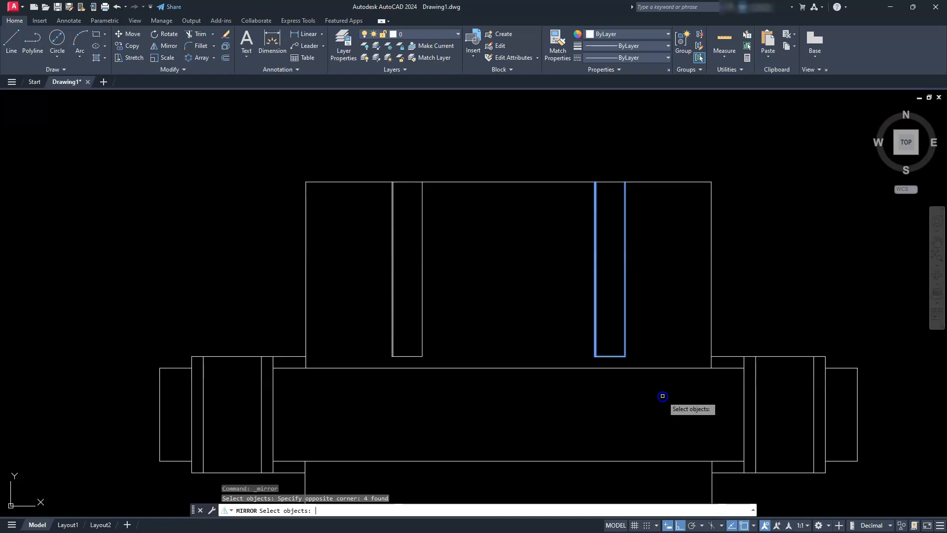
{"action": "key", "text": "Return"}
{"action": "left_click", "coordinate": [612, 356]}
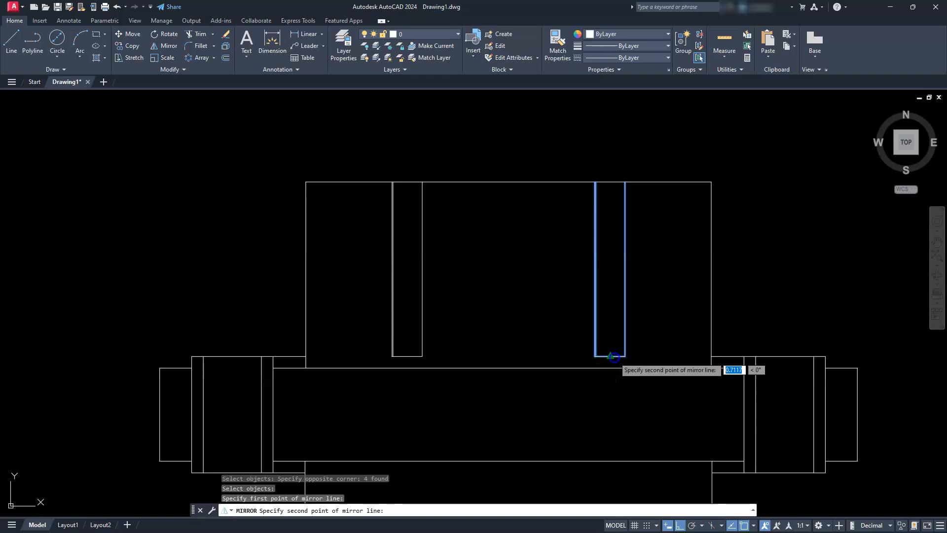
{"action": "left_click", "coordinate": [609, 105]}
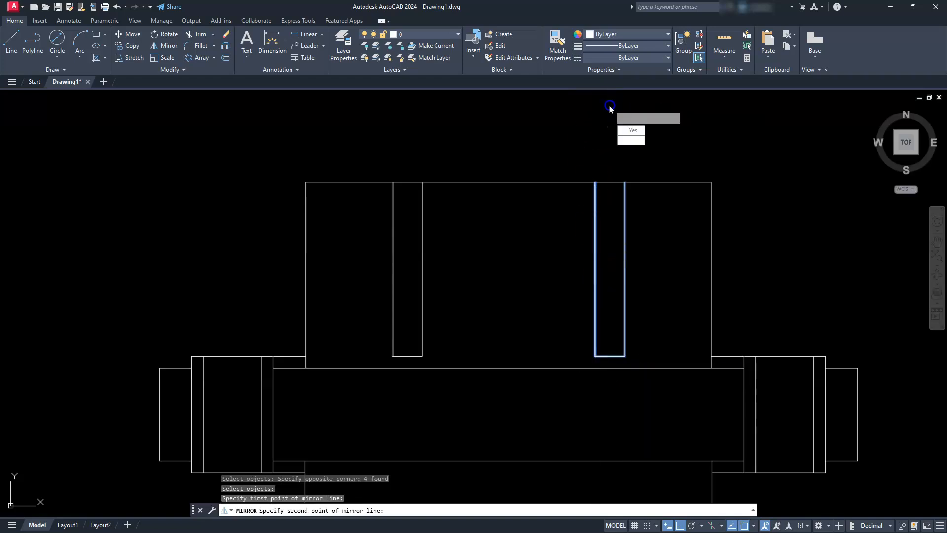
{"action": "left_click", "coordinate": [630, 130]}
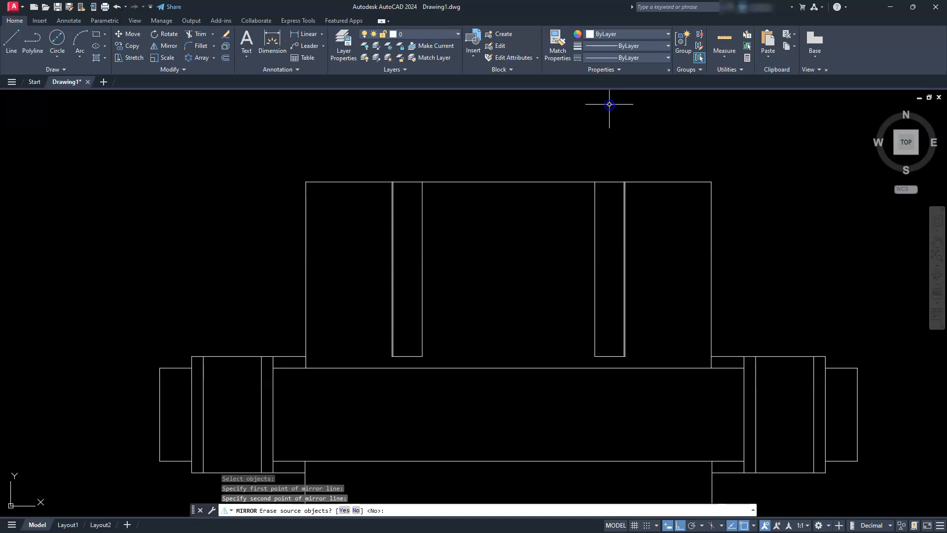
{"action": "scroll", "coordinate": [611, 324], "scroll_direction": "up", "scroll_amount": 6}
{"action": "scroll", "coordinate": [620, 339], "scroll_direction": "down", "scroll_amount": 5}
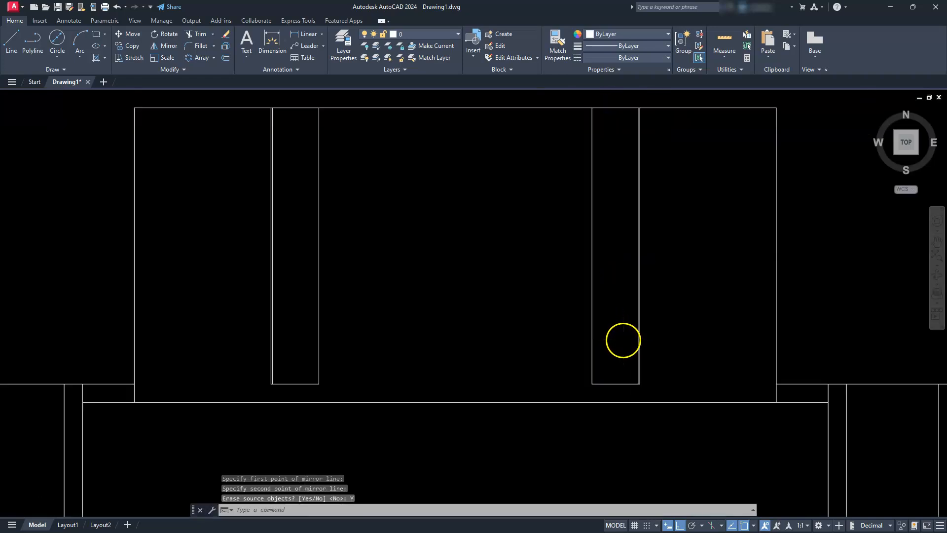
{"action": "mouse_move", "coordinate": [621, 420]}
{"action": "middle_mouse_down"}
{"action": "mouse_move", "coordinate": [534, 400]}
{"action": "mouse_move", "coordinate": [527, 469]}
{"action": "middle_mouse_up"}
{"action": "scroll", "coordinate": [534, 400], "scroll_direction": "down", "scroll_amount": 2}
{"action": "scroll", "coordinate": [495, 343], "scroll_direction": "down", "scroll_amount": 2}
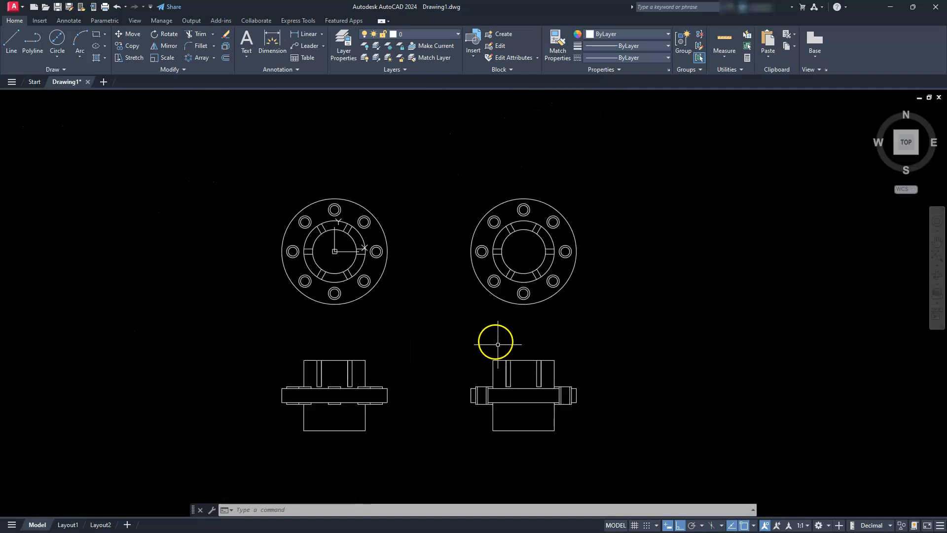
{"action": "left_click", "coordinate": [458, 178]}
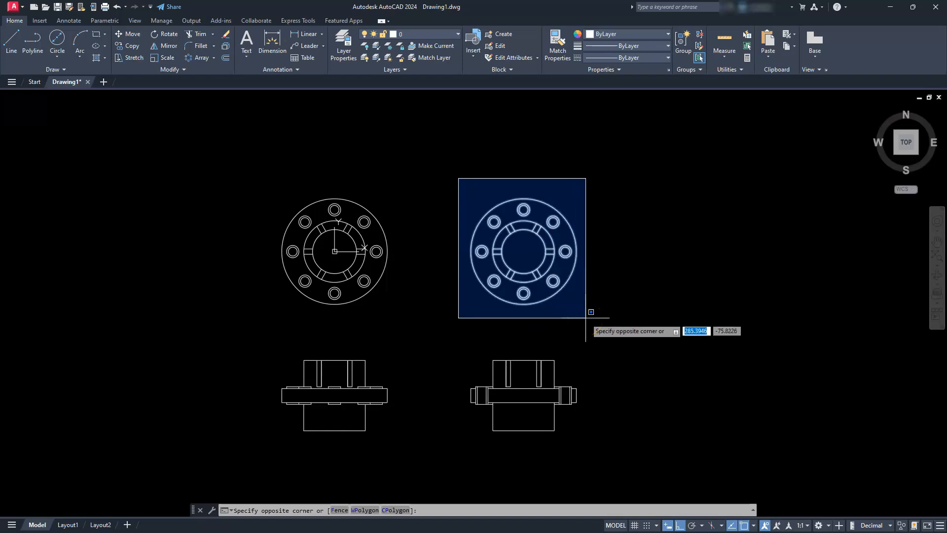
{"action": "key", "text": "Escape"}
{"action": "key", "text": "Escape"}
{"action": "key", "text": "Escape"}
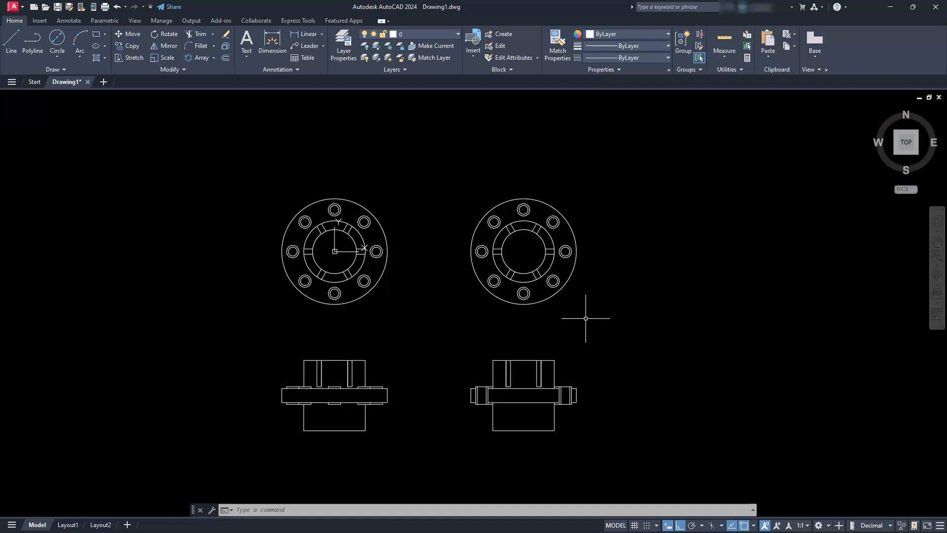
{"action": "mouse_move", "coordinate": [598, 343]}
{"action": "middle_mouse_down"}
{"action": "mouse_move", "coordinate": [454, 328]}
{"action": "mouse_move", "coordinate": [355, 371]}
{"action": "mouse_move", "coordinate": [420, 352]}
{"action": "middle_mouse_up"}
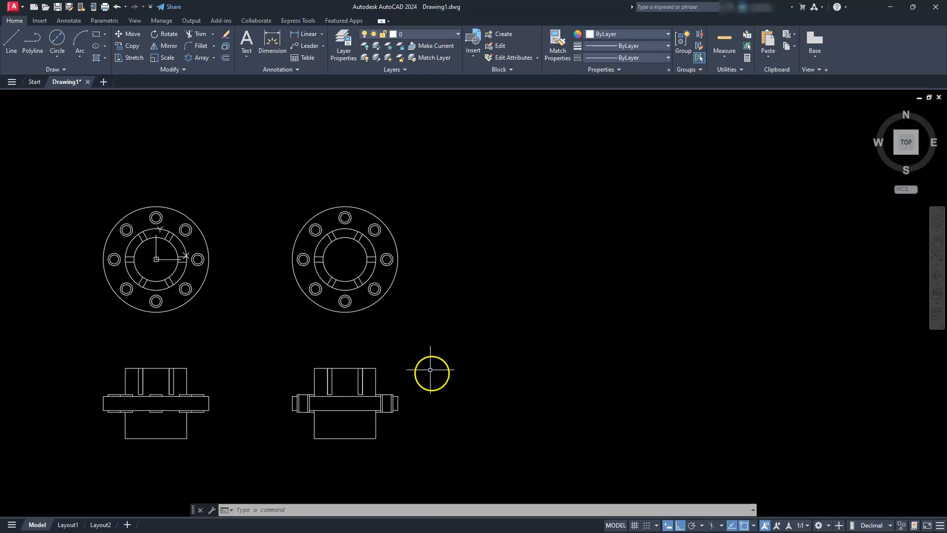
Step: Turn on isometric drafting and set the isoplane to Top
{"action": "left_click", "coordinate": [711, 525]}
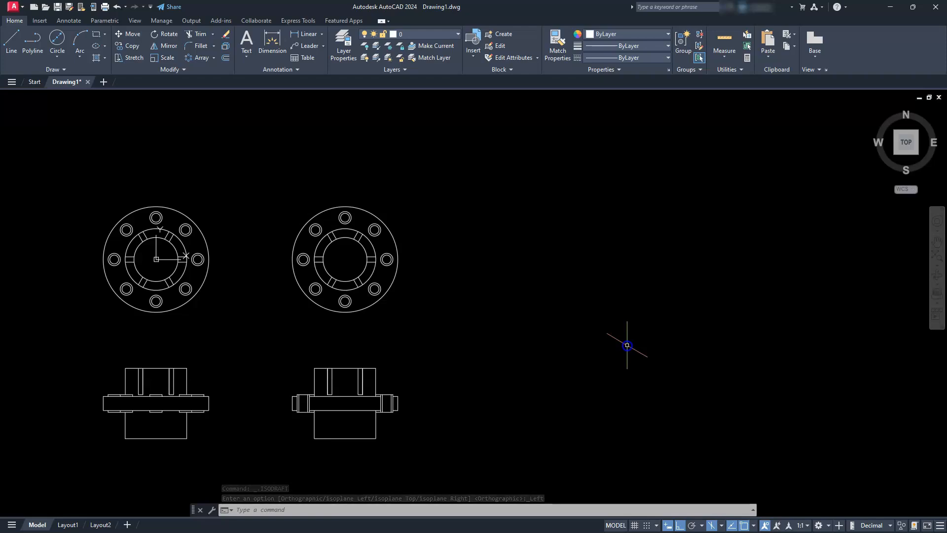
{"action": "key", "text": "F5"}
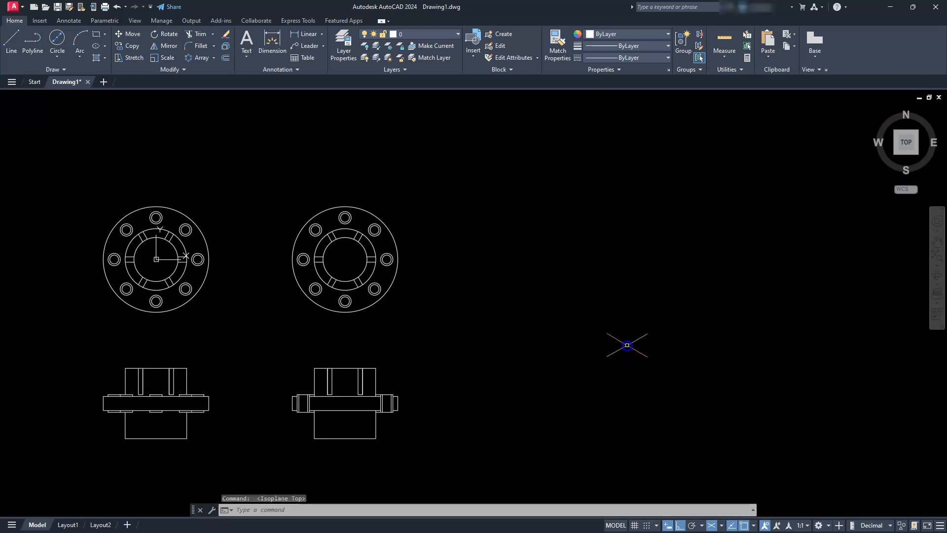
{"action": "left_click", "coordinate": [596, 295]}
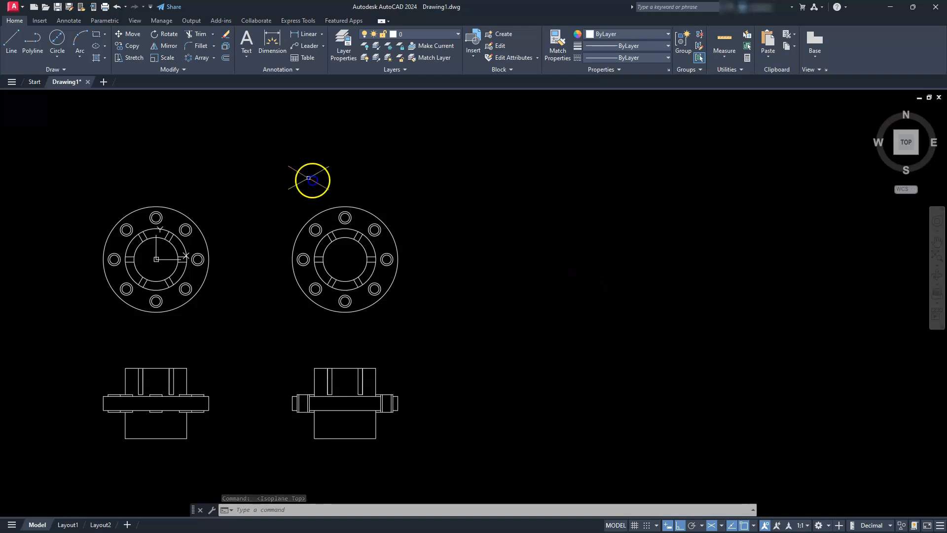
{"action": "type", "text": "EL"}
{"action": "key", "text": "Return"}
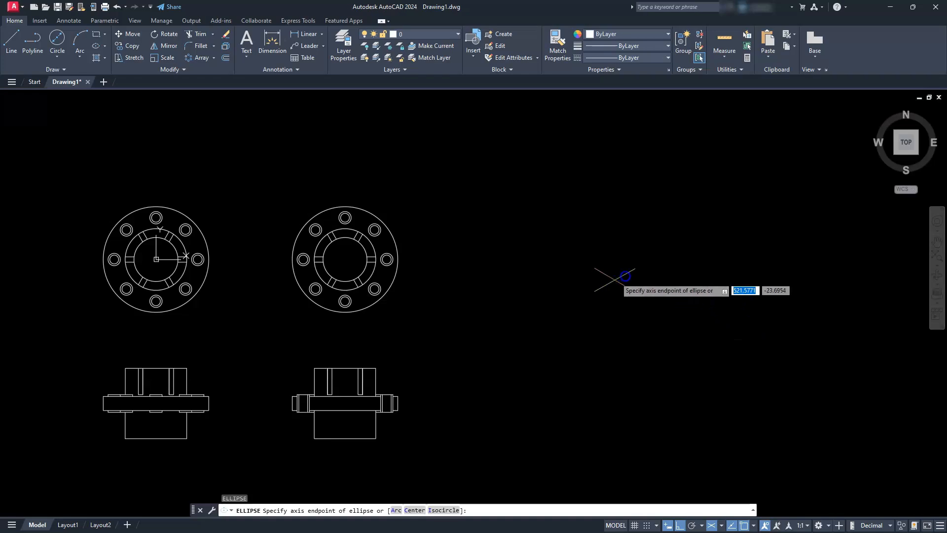
{"action": "left_click", "coordinate": [637, 275]}
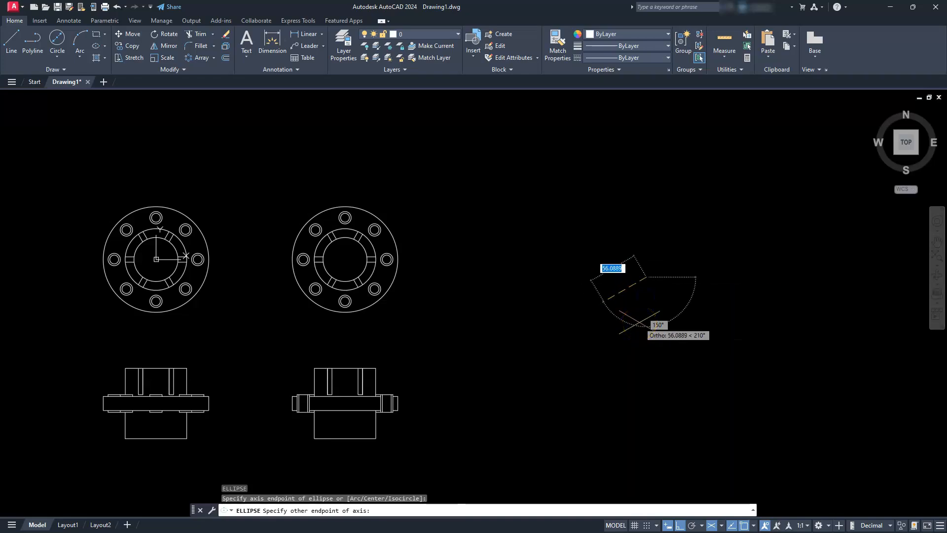
{"action": "key", "text": "Escape"}
{"action": "key", "text": "Escape"}
{"action": "key", "text": "Escape"}
Step: Draw a 70 diameter isocircle with the Ellipse command in the empty area to the right of the orthographic views
{"action": "key", "text": "Return"}
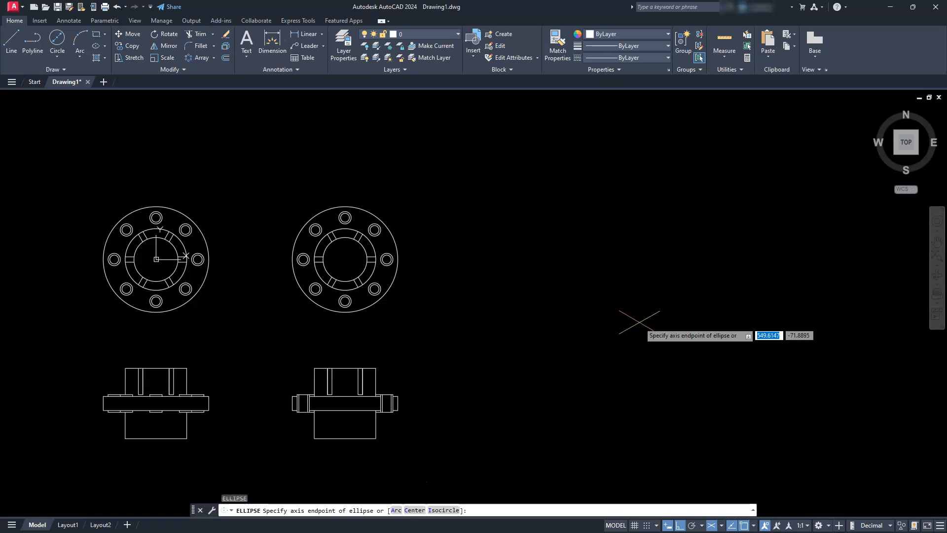
{"action": "type", "text": "I"}
{"action": "key", "text": "Return"}
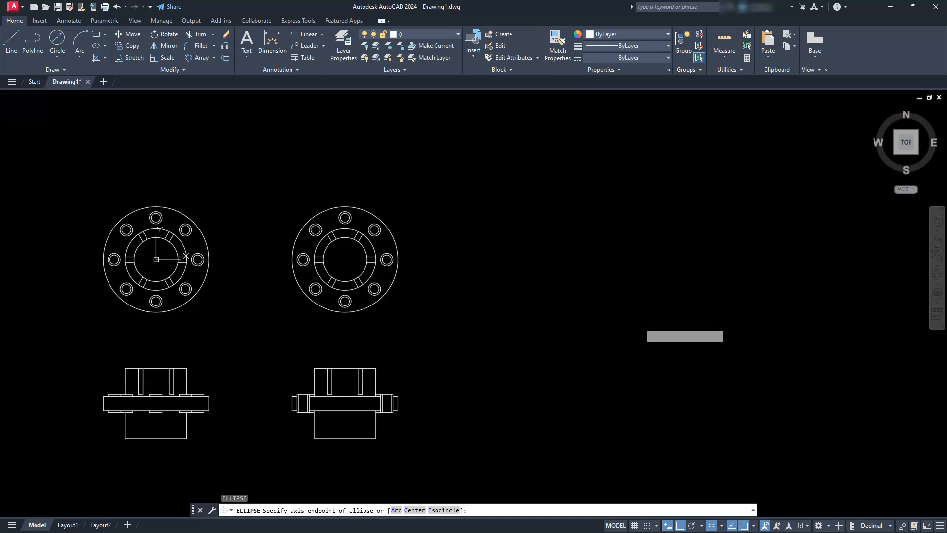
{"action": "left_click", "coordinate": [629, 296]}
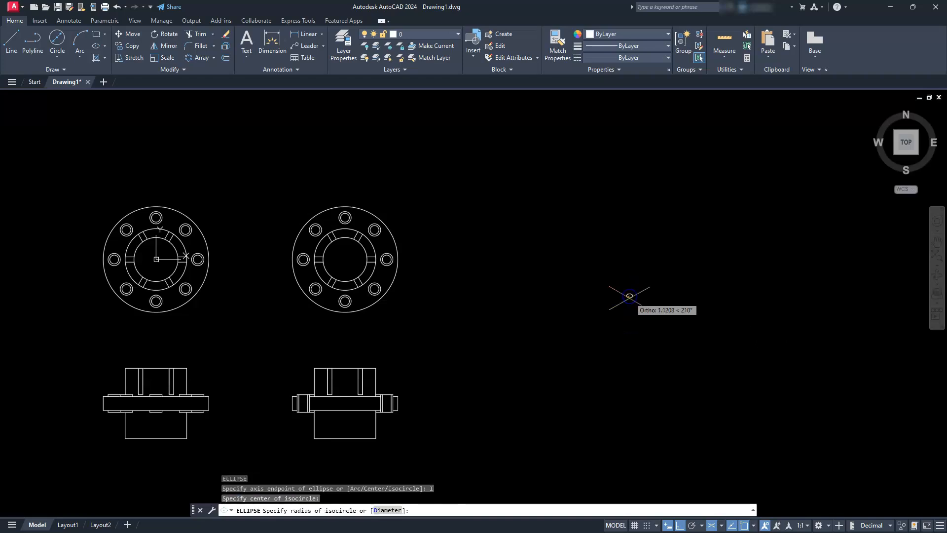
{"action": "left_click", "coordinate": [387, 510]}
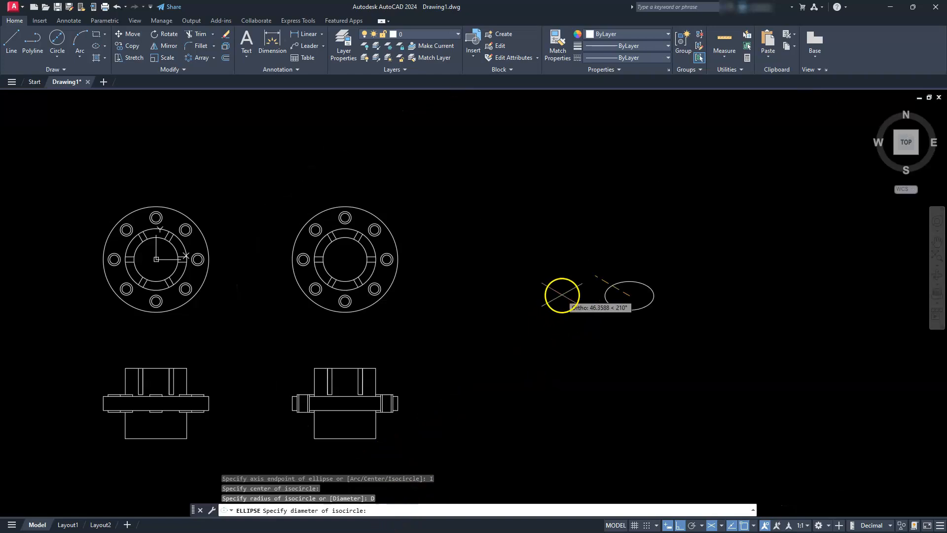
{"action": "type", "text": "7"}
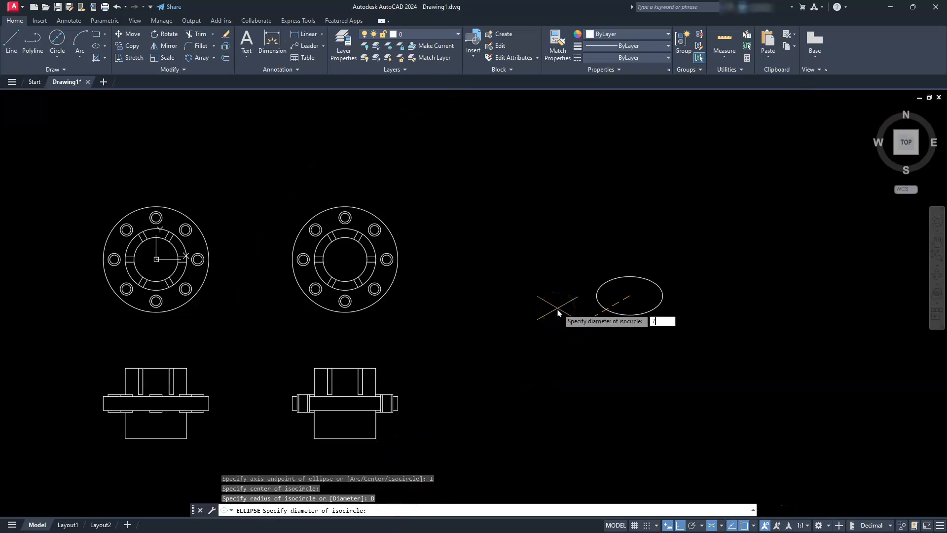
{"action": "type", "text": "0"}
{"action": "key", "text": "Return"}
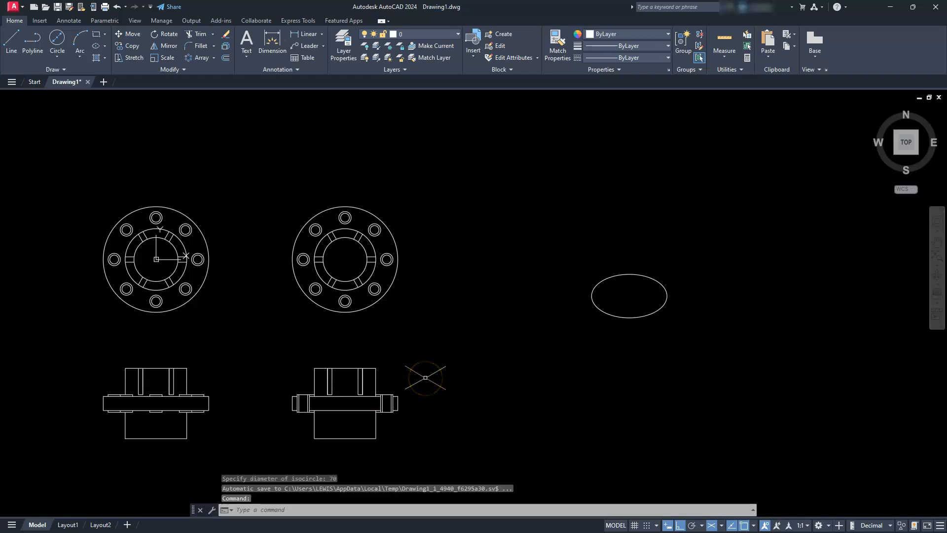
Step: Draw a 50 diameter isocircle concentric with the 70 diameter one
{"action": "key", "text": "Return"}
{"action": "type", "text": "I"}
{"action": "key", "text": "Return"}
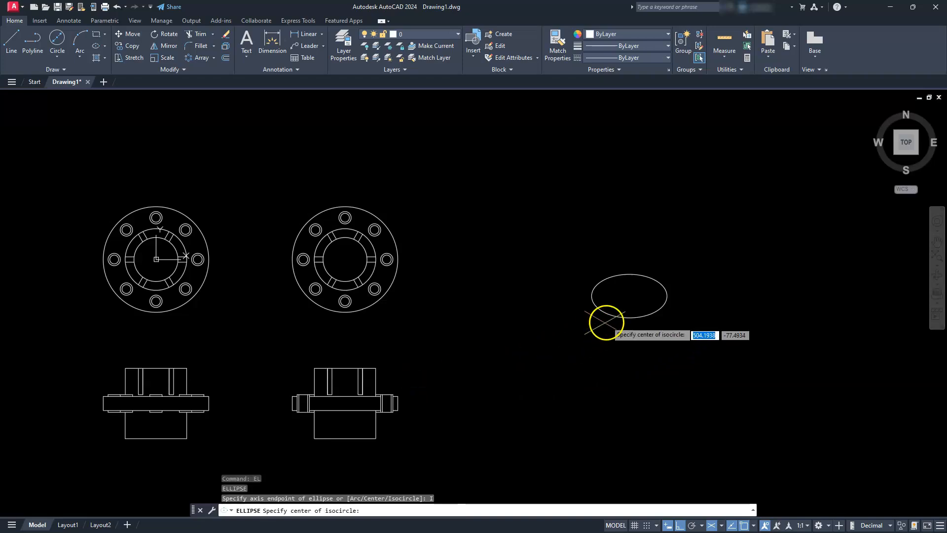
{"action": "left_click", "coordinate": [629, 296]}
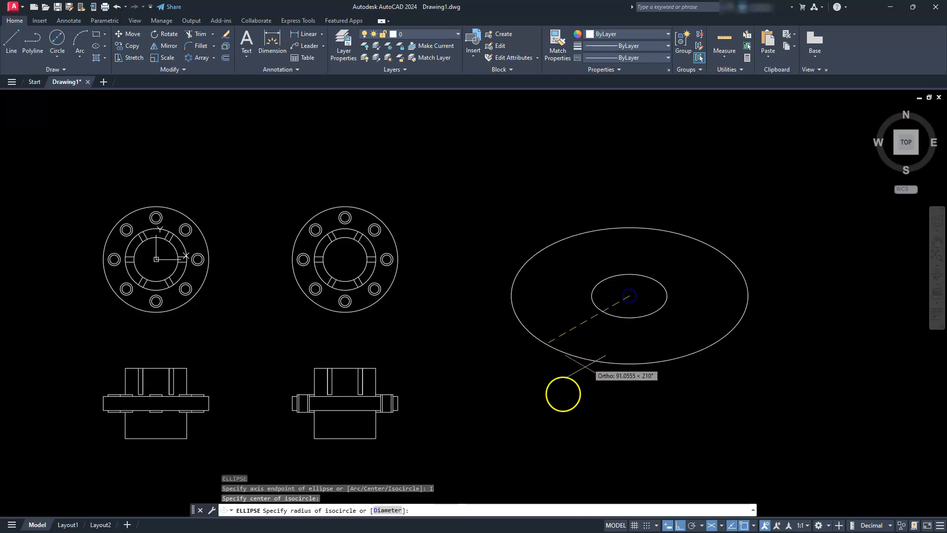
{"action": "left_click", "coordinate": [389, 510]}
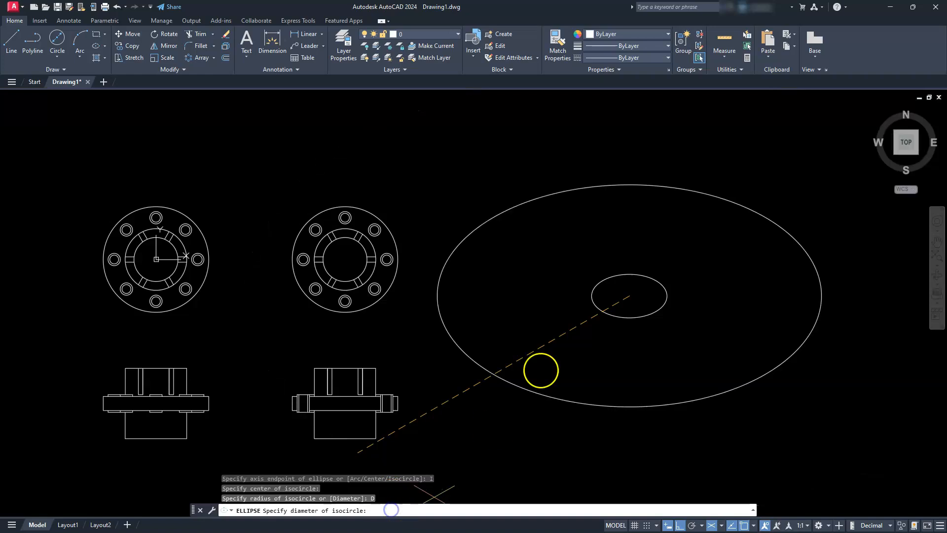
{"action": "type", "text": "50"}
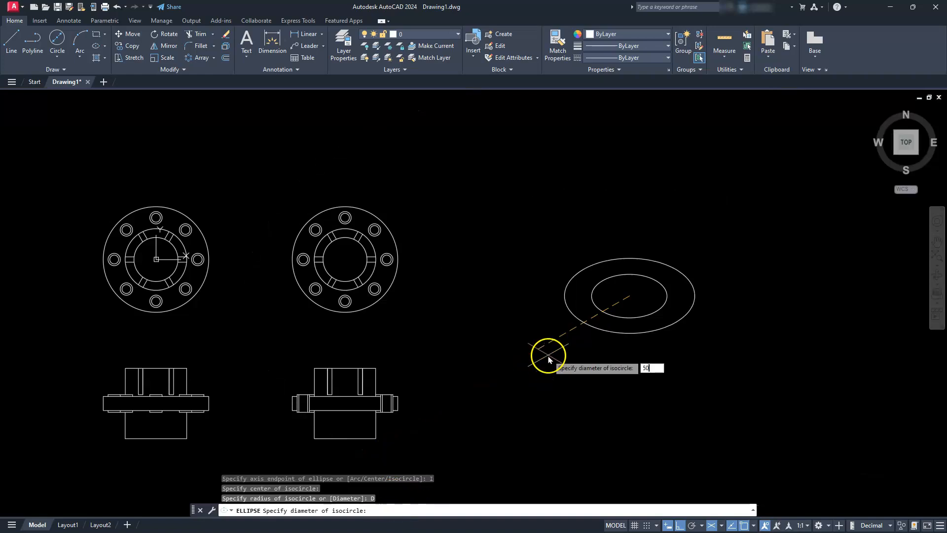
{"action": "key", "text": "Return"}
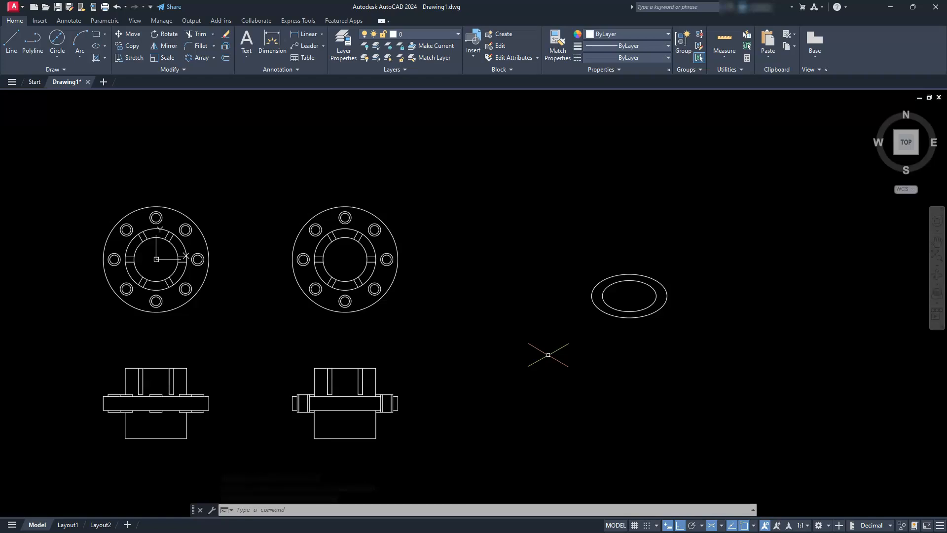
Step: Copy both isocircles 32 units straight down in the Right isoplane
{"action": "scroll", "coordinate": [638, 319], "scroll_direction": "up", "scroll_amount": 2}
{"action": "scroll", "coordinate": [637, 318], "scroll_direction": "up", "scroll_amount": 1}
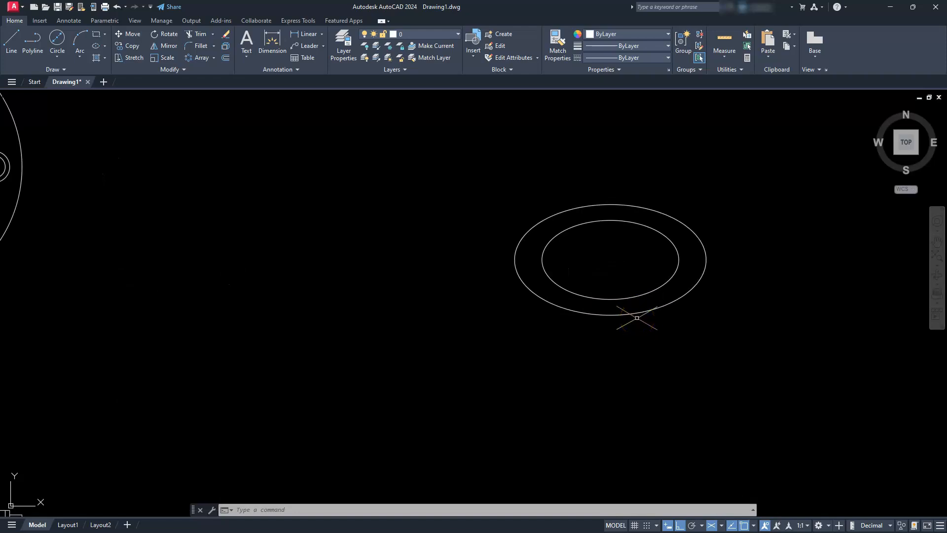
{"action": "left_click", "coordinate": [132, 45]}
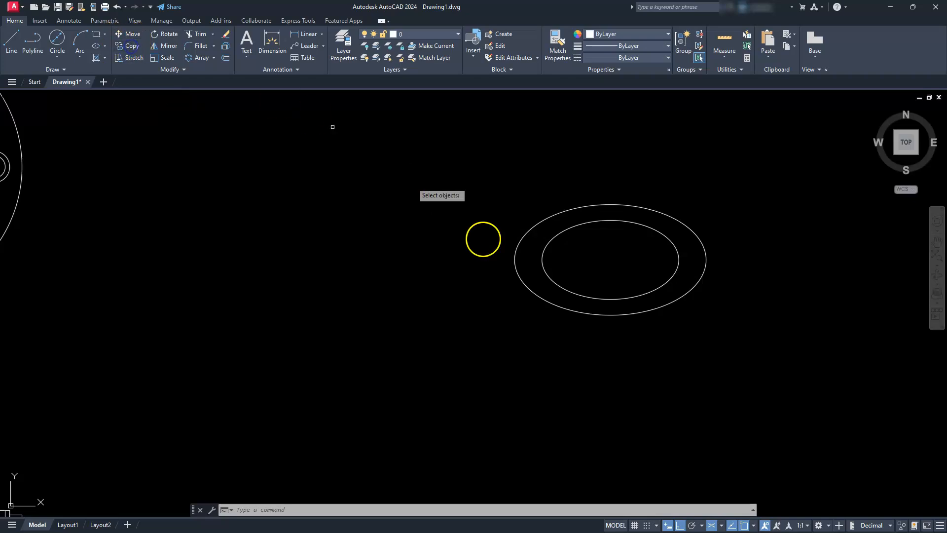
{"action": "left_click", "coordinate": [597, 274]}
{"action": "left_click", "coordinate": [456, 334]}
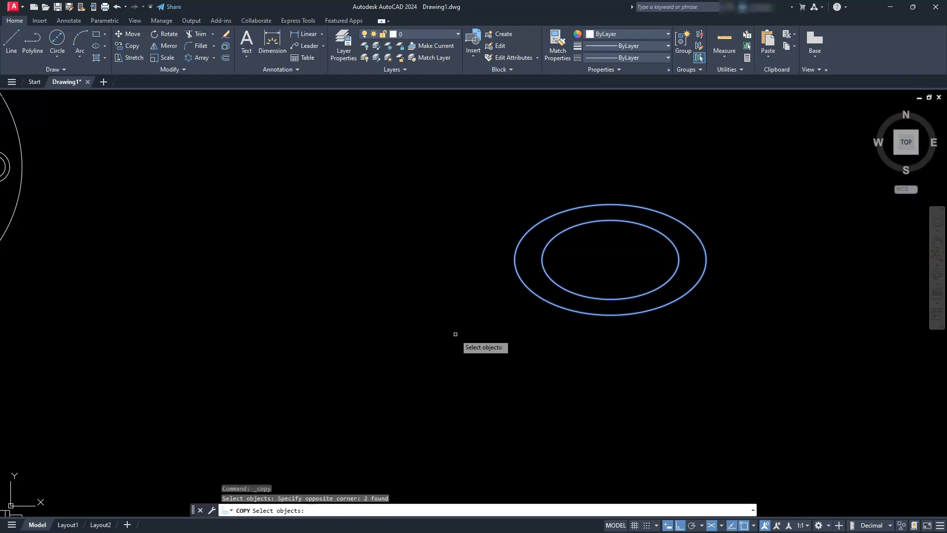
{"action": "right_click", "coordinate": [434, 256]}
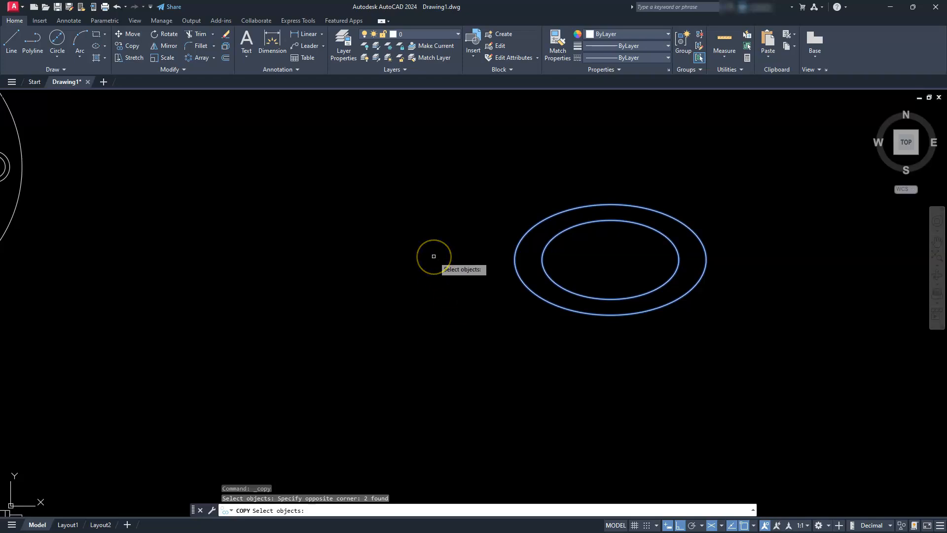
{"action": "left_click", "coordinate": [424, 268]}
{"action": "left_click", "coordinate": [393, 356]}
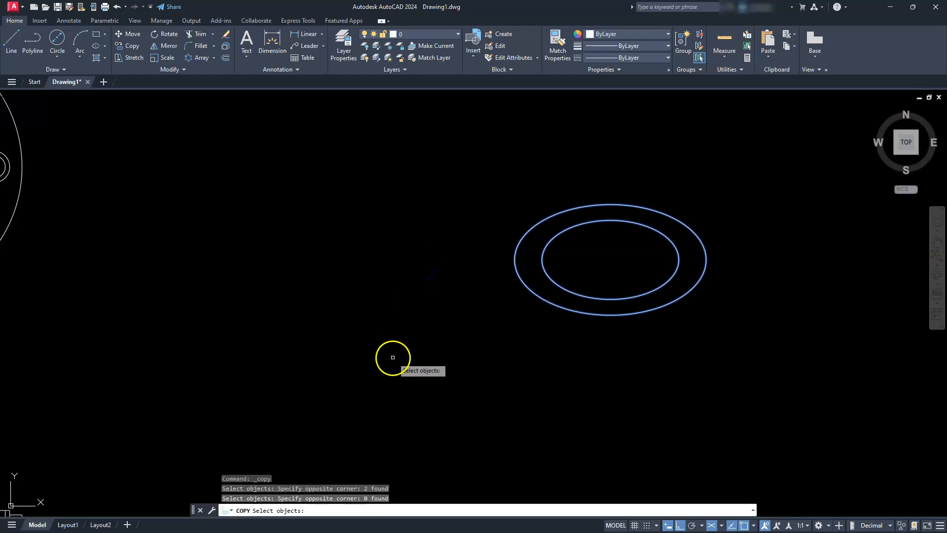
{"action": "key", "text": "Return"}
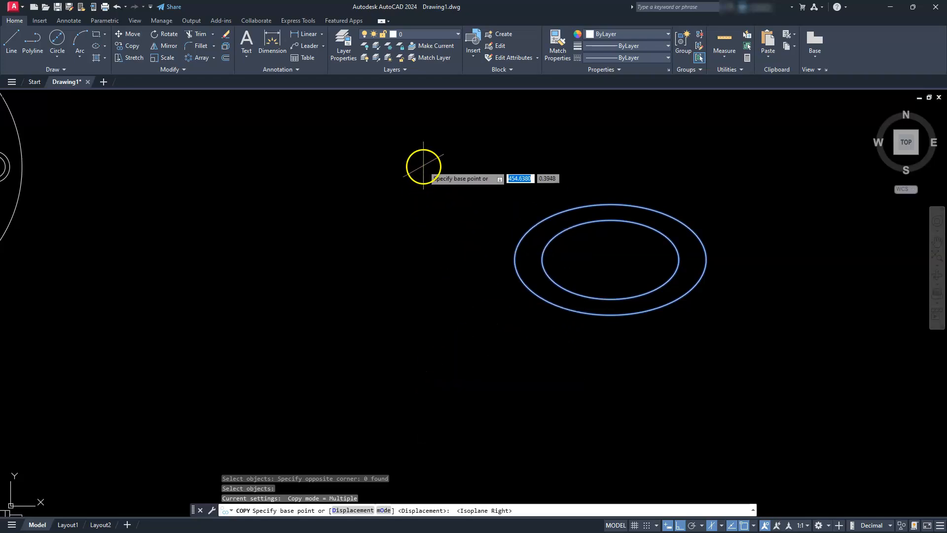
{"action": "left_click", "coordinate": [395, 186]}
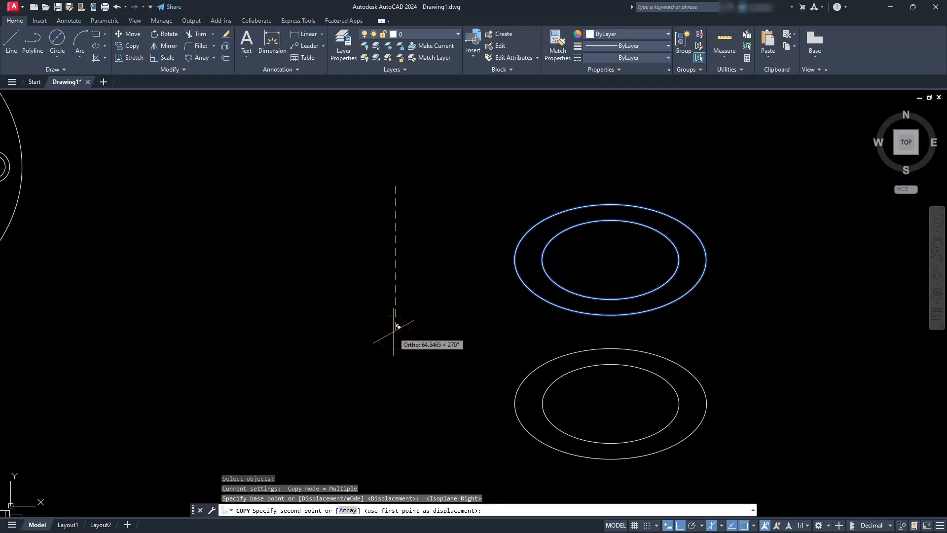
{"action": "type", "text": "32"}
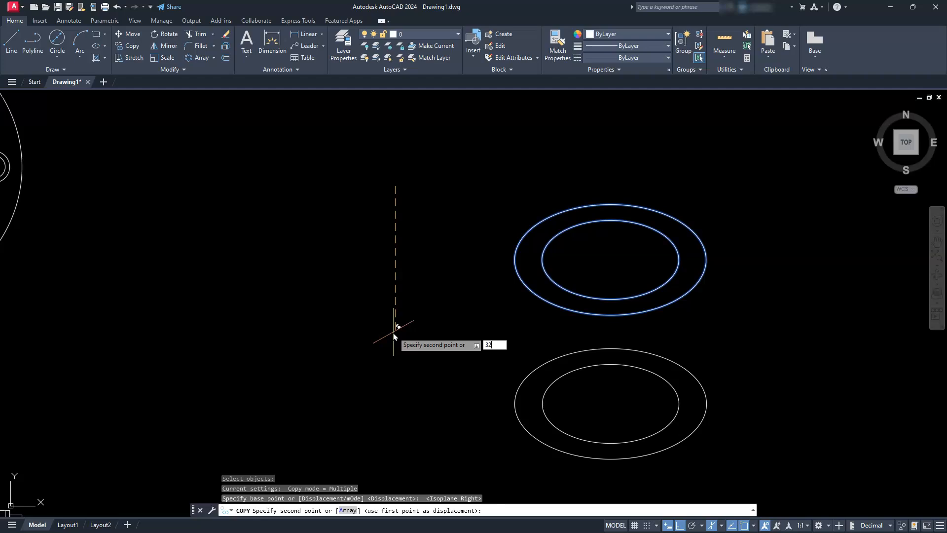
{"action": "key", "text": "Return"}
{"action": "key", "text": "Escape"}
{"action": "key", "text": "Escape"}
{"action": "key", "text": "Escape"}
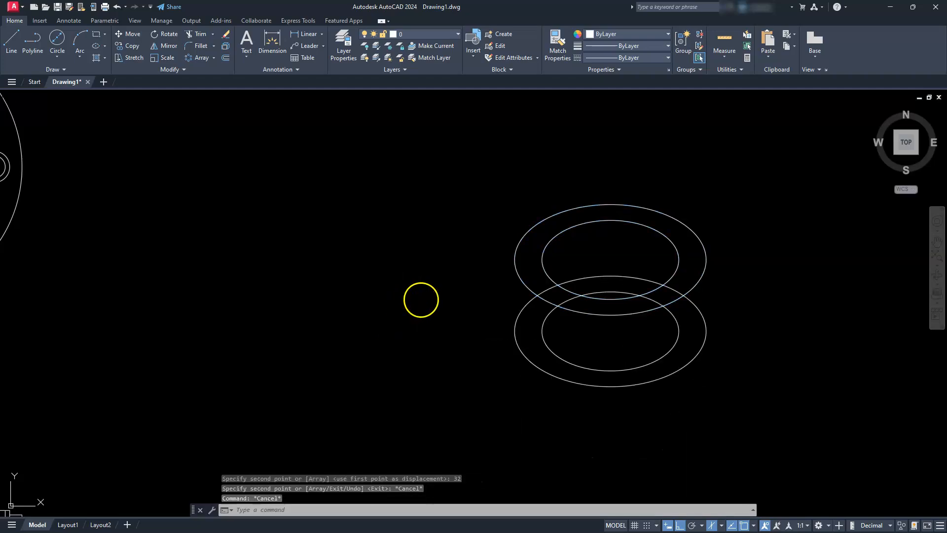
Step: Draw vertical lines joining the left and right quadrants of the lower and upper outer isocircles
{"action": "type", "text": "l"}
{"action": "key", "text": "Return"}
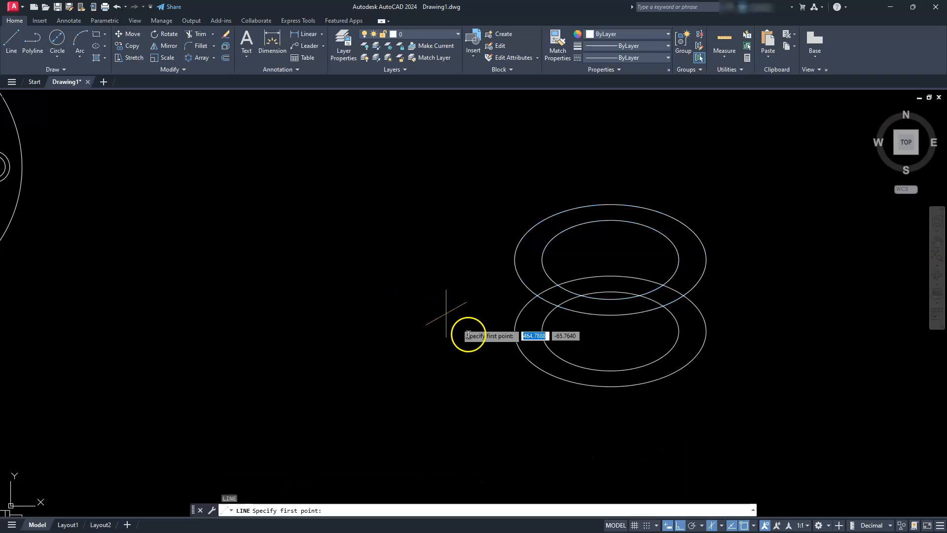
{"action": "left_click", "coordinate": [519, 332]}
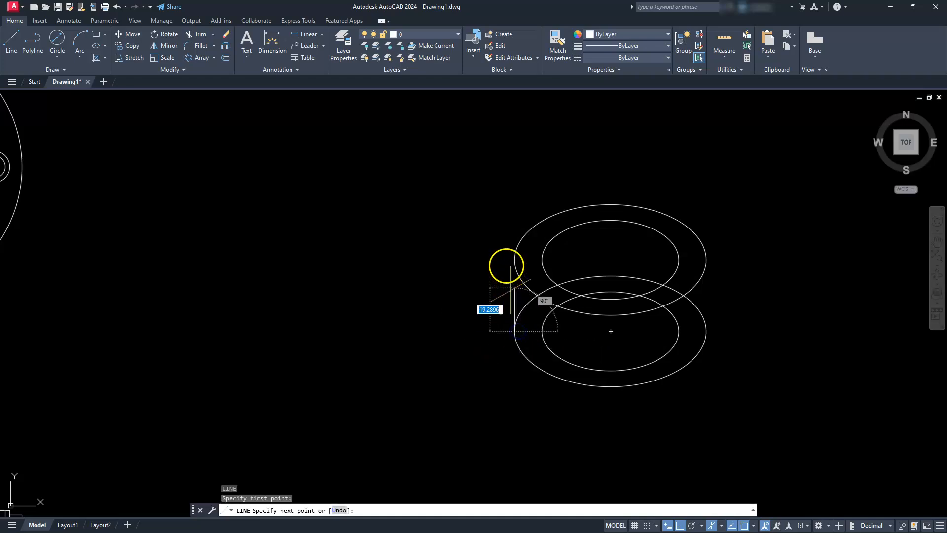
{"action": "left_click", "coordinate": [514, 258]}
{"action": "key", "text": "Return"}
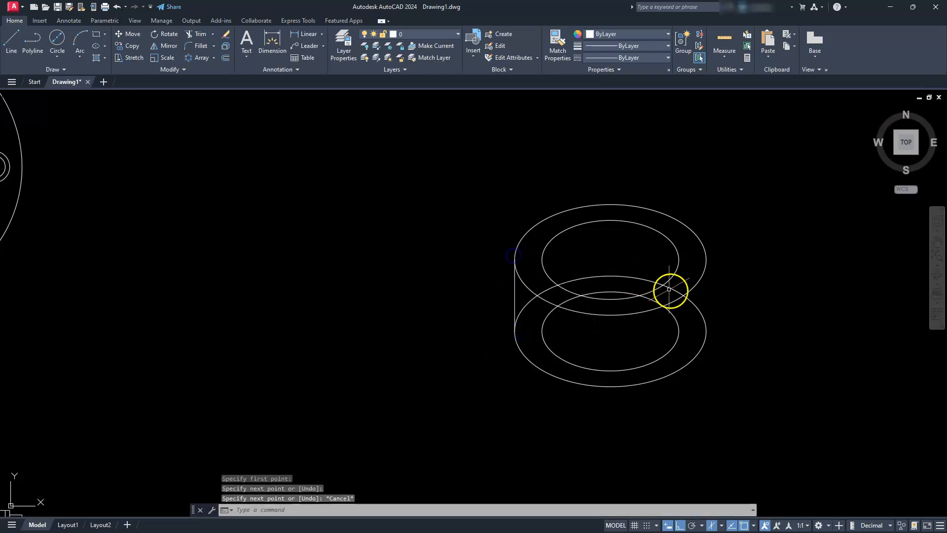
{"action": "key", "text": "Return"}
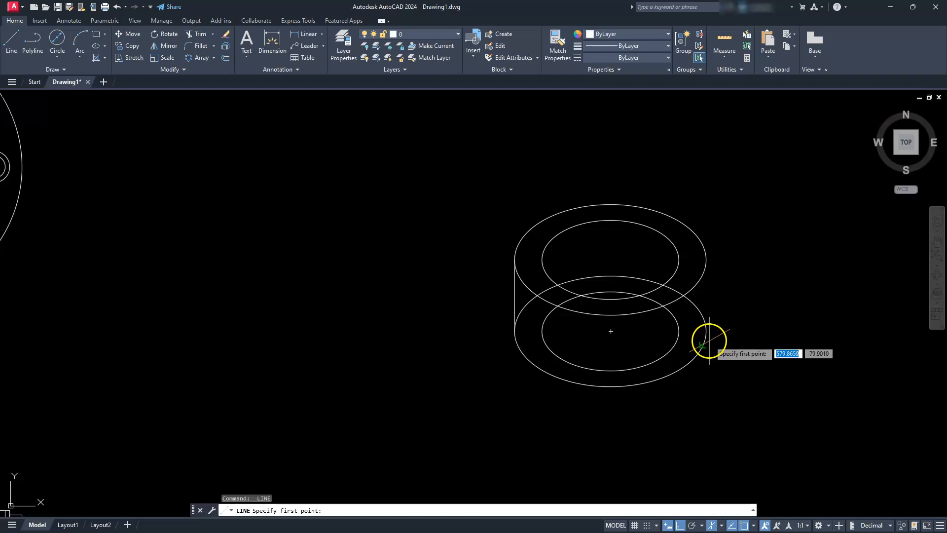
{"action": "left_click", "coordinate": [706, 330]}
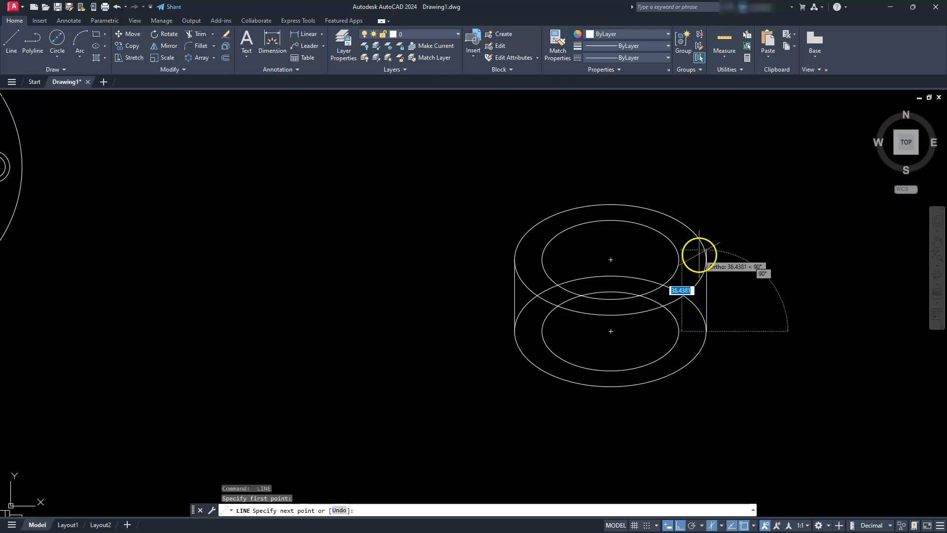
{"action": "left_click", "coordinate": [702, 260]}
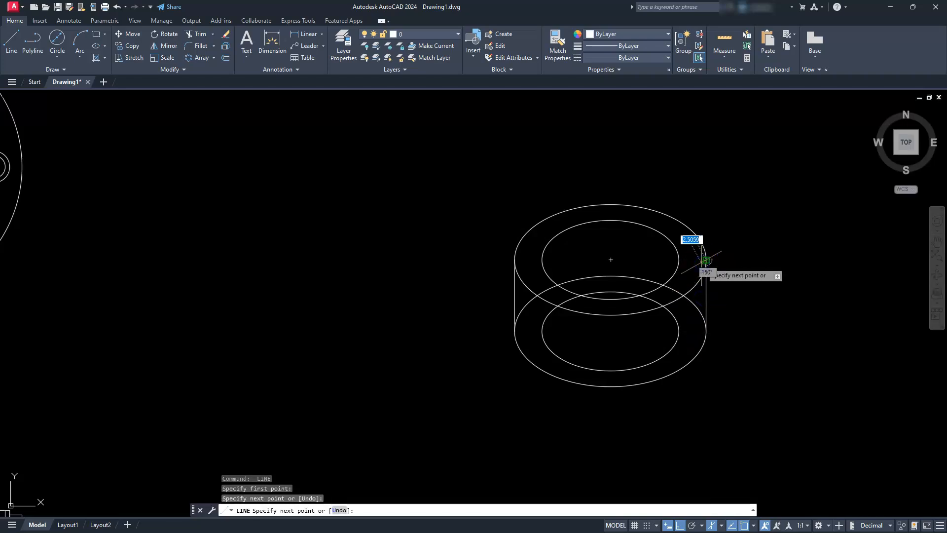
{"action": "key", "text": "Escape"}
{"action": "key", "text": "Escape"}
{"action": "key", "text": "Escape"}
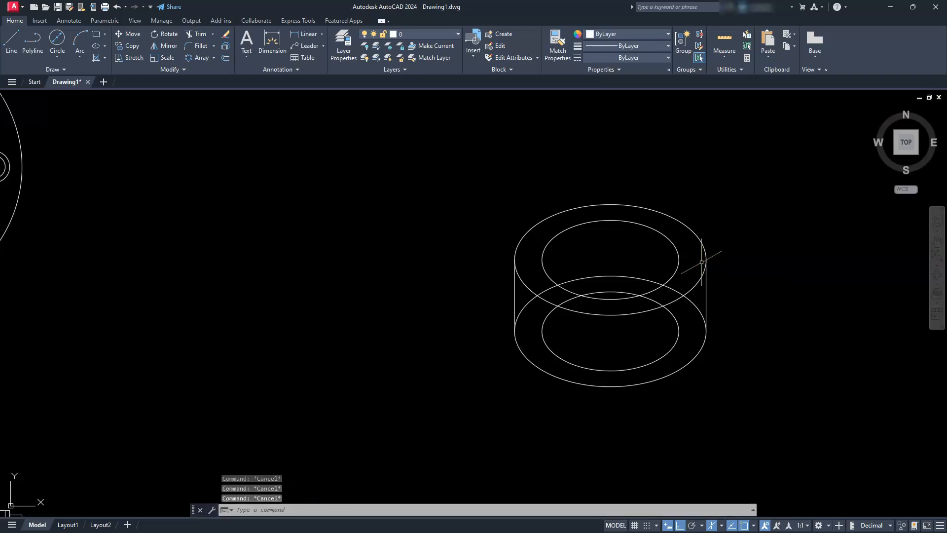
Step: Erase the lower copy of the inner isocircle
{"action": "left_click", "coordinate": [670, 351]}
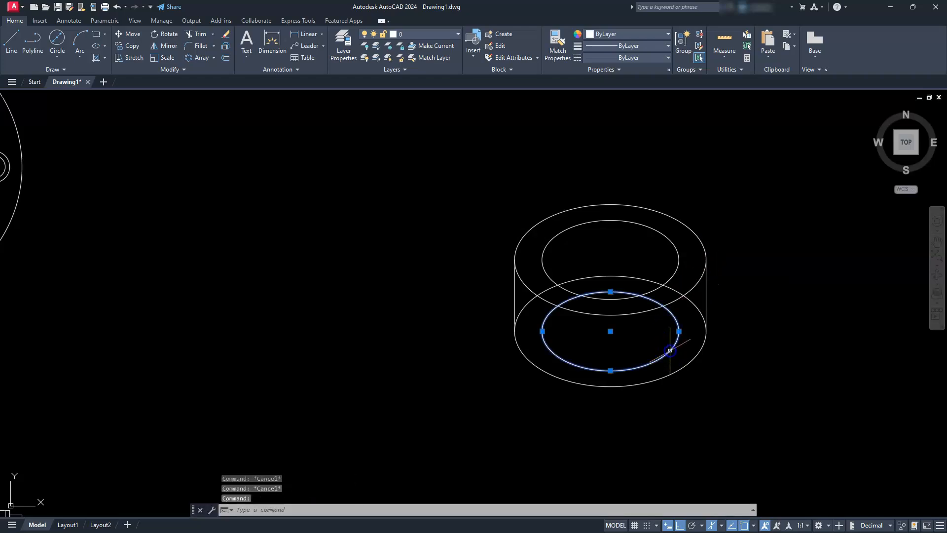
{"action": "key", "text": "Delete"}
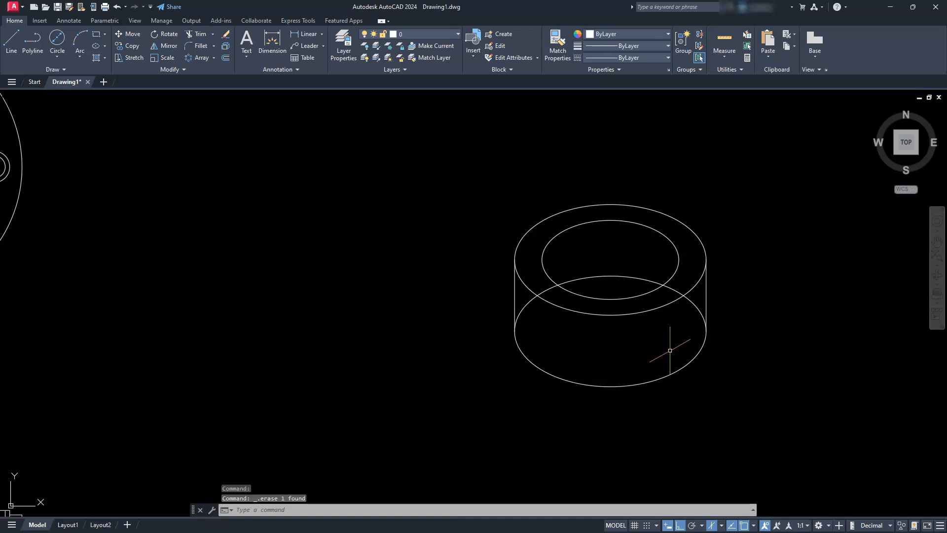
{"action": "key", "text": "Escape"}
{"action": "key", "text": "Escape"}
Step: Trim away the hidden rear portions of the lower outer isocircle behind the cylinder's top face and wall
{"action": "left_click", "coordinate": [197, 34]}
{"action": "left_click", "coordinate": [584, 279]}
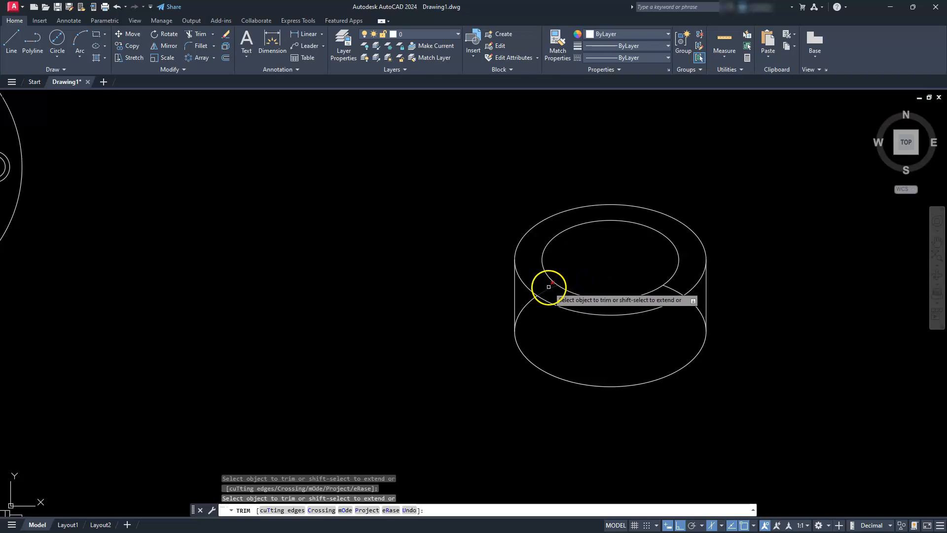
{"action": "left_click", "coordinate": [521, 310]}
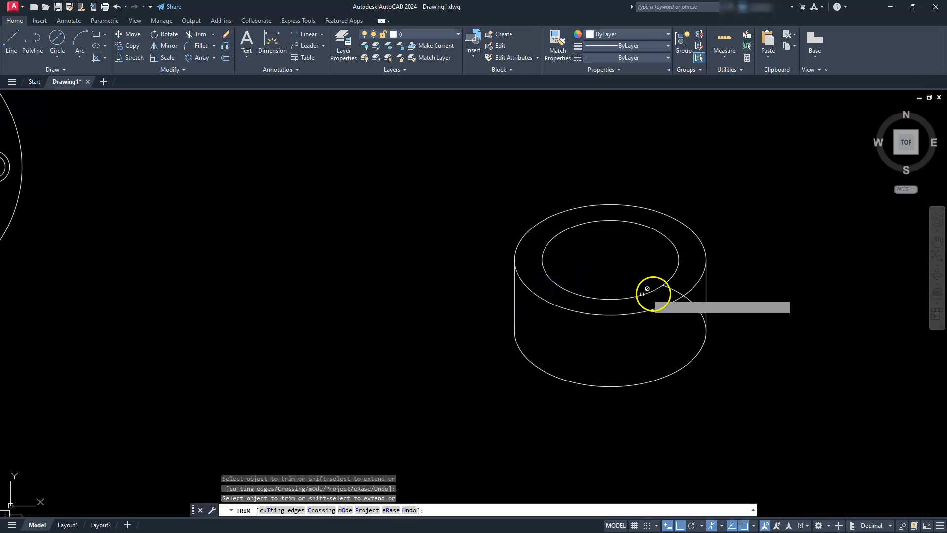
{"action": "left_click", "coordinate": [675, 290]}
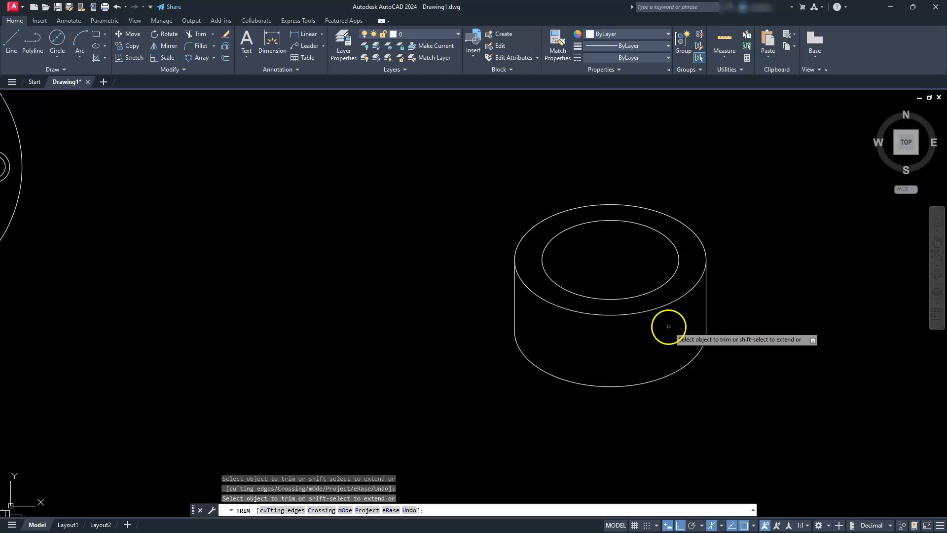
{"action": "middle_click_drag", "start_coordinate": [668, 325], "coordinate": [670, 271]}
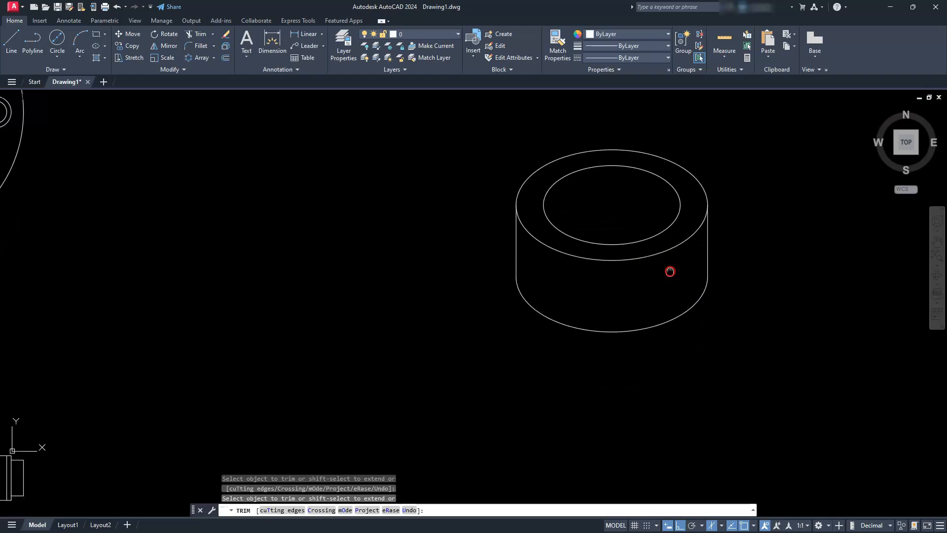
{"action": "key", "text": "Escape"}
{"action": "key", "text": "Escape"}
{"action": "key", "text": "Escape"}
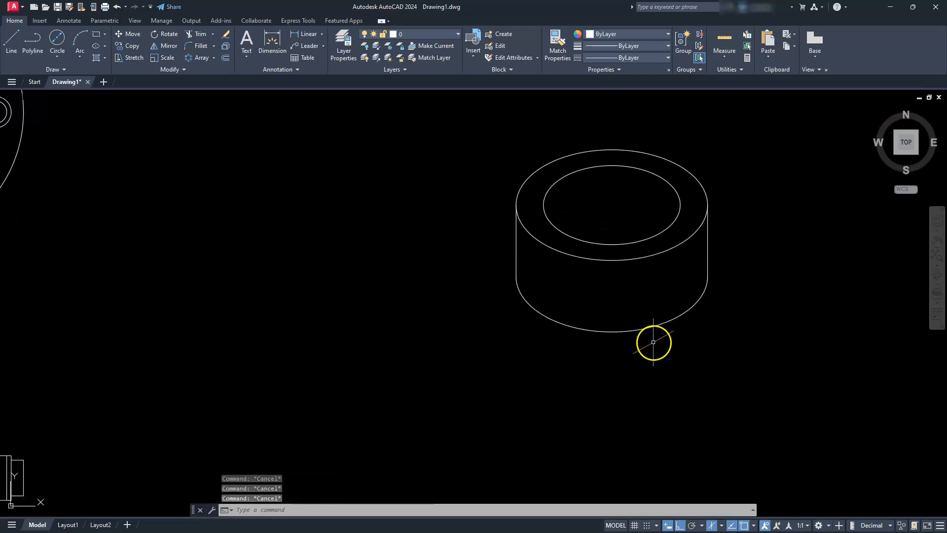
Step: Erase the remaining front arc at the cylinder's base
{"action": "left_click", "coordinate": [653, 340]}
{"action": "left_click", "coordinate": [626, 319]}
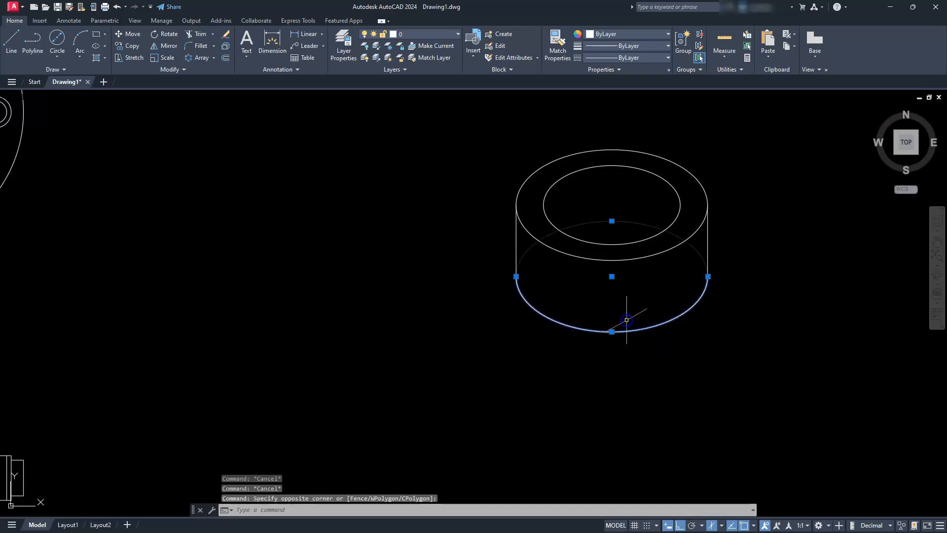
{"action": "key", "text": "Delete"}
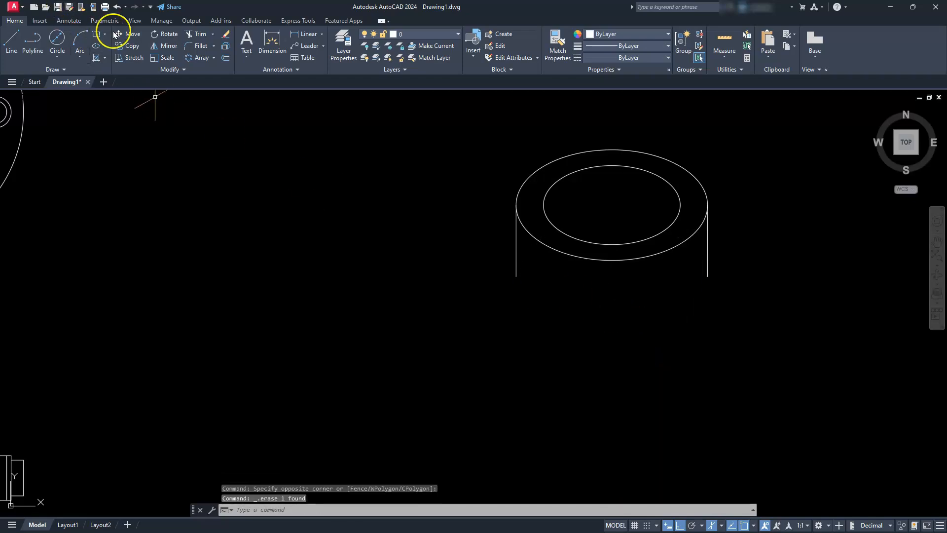
Step: Copy the outer and inner top isocircles 32 units straight down
{"action": "left_click", "coordinate": [130, 46]}
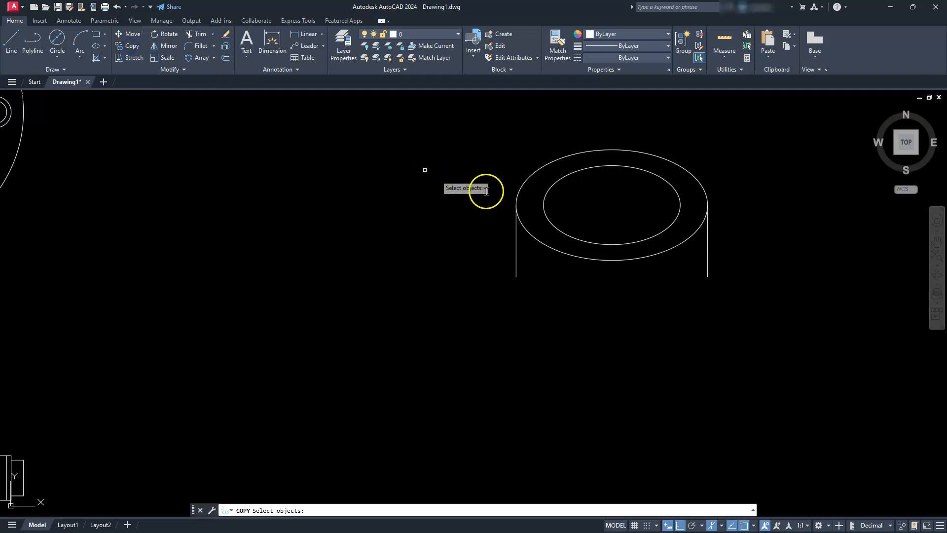
{"action": "left_click", "coordinate": [601, 207]}
{"action": "left_click", "coordinate": [575, 291]}
{"action": "key", "text": "Return"}
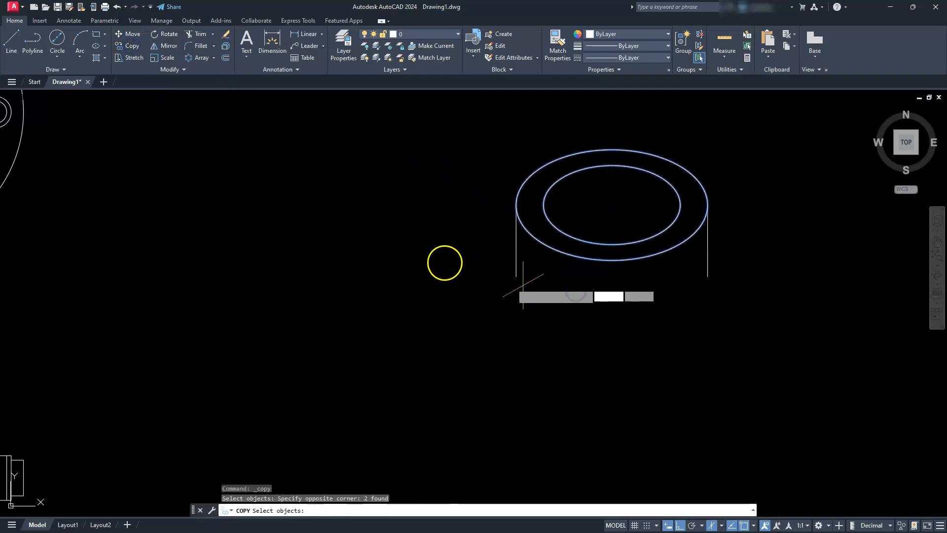
{"action": "left_click", "coordinate": [386, 206]}
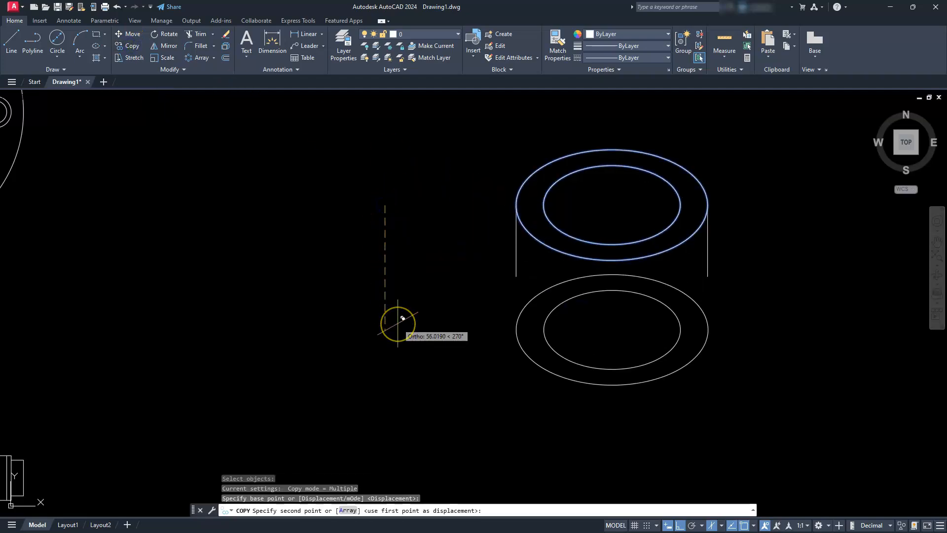
{"action": "type", "text": "32"}
{"action": "key", "text": "Return"}
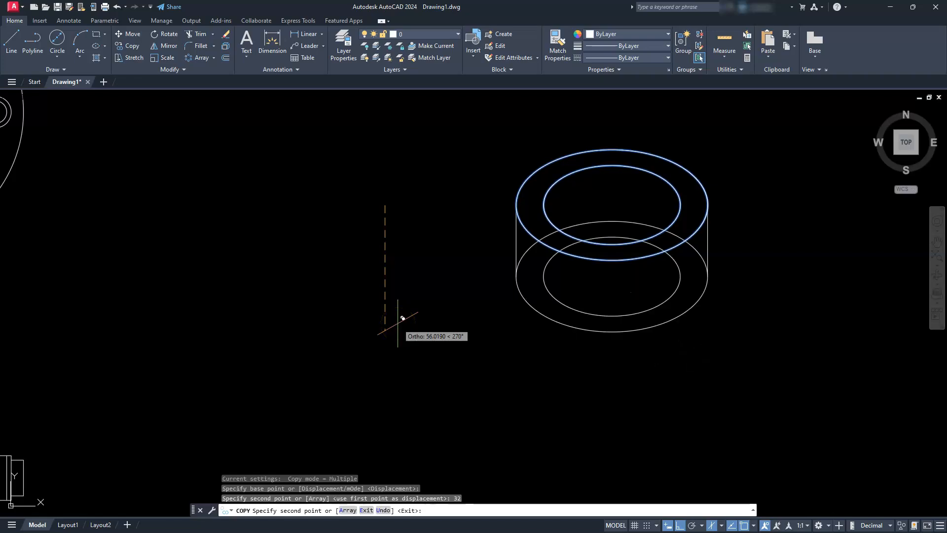
{"action": "key", "text": "Escape"}
{"action": "key", "text": "Escape"}
Step: Erase the inner isocircle at the cylinder's base
{"action": "scroll", "coordinate": [532, 279], "scroll_direction": "up", "scroll_amount": 6}
{"action": "scroll", "coordinate": [416, 275], "scroll_direction": "down", "scroll_amount": 7}
{"action": "key", "text": "Escape"}
{"action": "key", "text": "Escape"}
{"action": "scroll", "coordinate": [438, 276], "scroll_direction": "up", "scroll_amount": 3}
{"action": "left_click", "coordinate": [437, 276]}
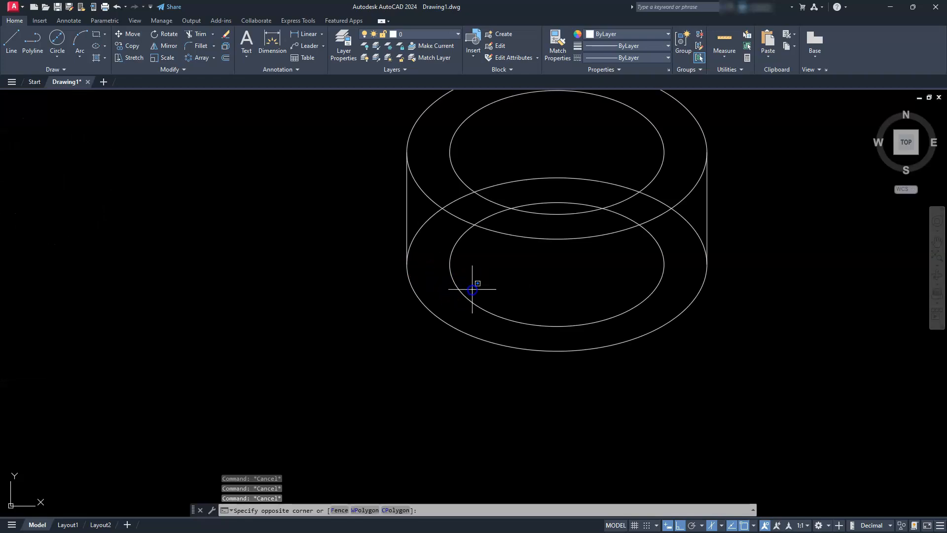
{"action": "left_click", "coordinate": [456, 281]}
{"action": "type", "text": "e"}
{"action": "key", "text": "Return"}
{"action": "key", "text": "Escape"}
{"action": "key", "text": "Escape"}
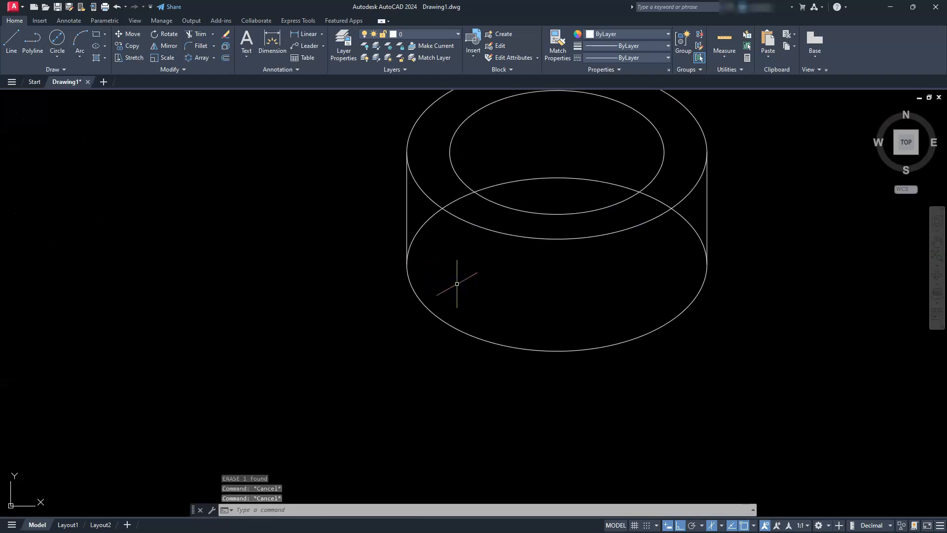
Step: Trim the rear half of the base isocircle between the two vertical edges, leaving only its visible front arc
{"action": "type", "text": "tr"}
{"action": "key", "text": "Return"}
{"action": "left_click", "coordinate": [555, 152]}
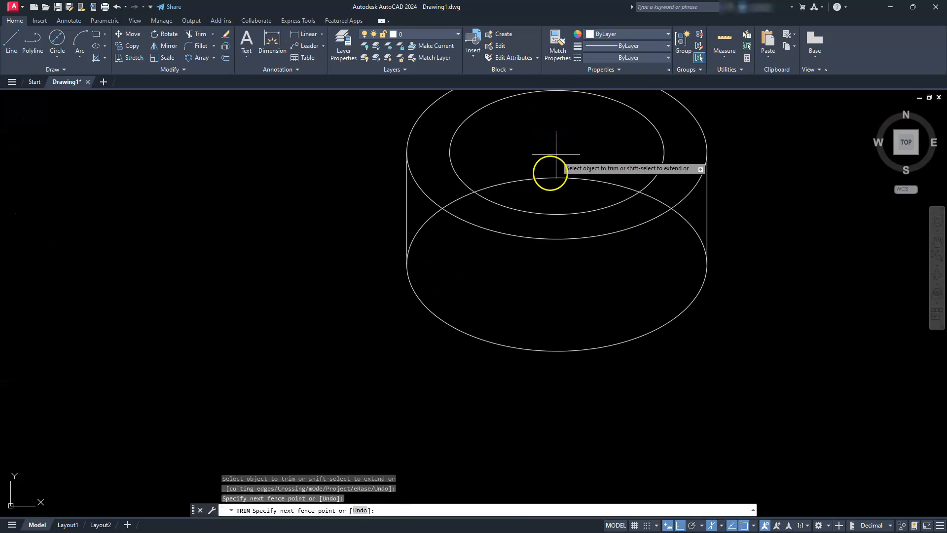
{"action": "left_click", "coordinate": [538, 188]}
{"action": "key", "text": "Return"}
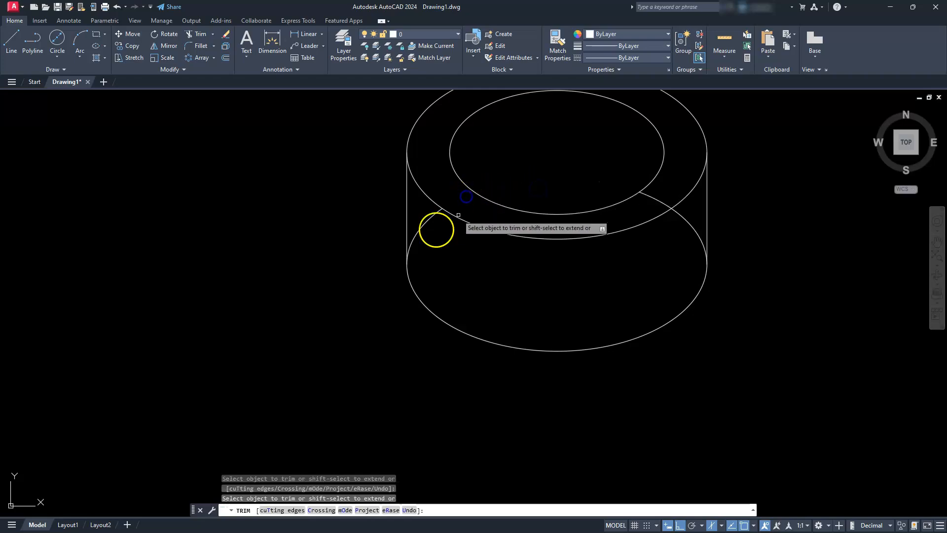
{"action": "left_click", "coordinate": [425, 221]}
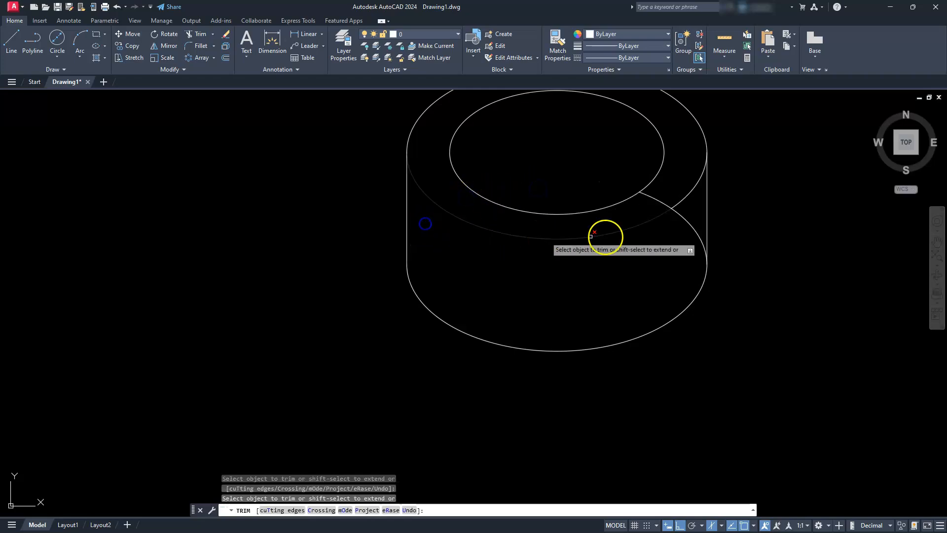
{"action": "left_click", "coordinate": [660, 202]}
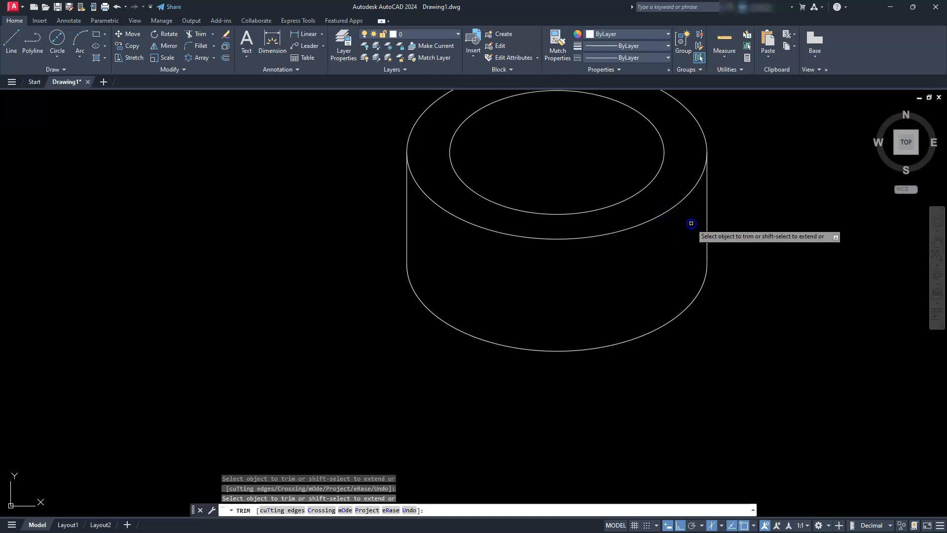
{"action": "scroll", "coordinate": [671, 232], "scroll_direction": "down", "scroll_amount": 2}
{"action": "key", "text": "Escape"}
{"action": "key", "text": "Escape"}
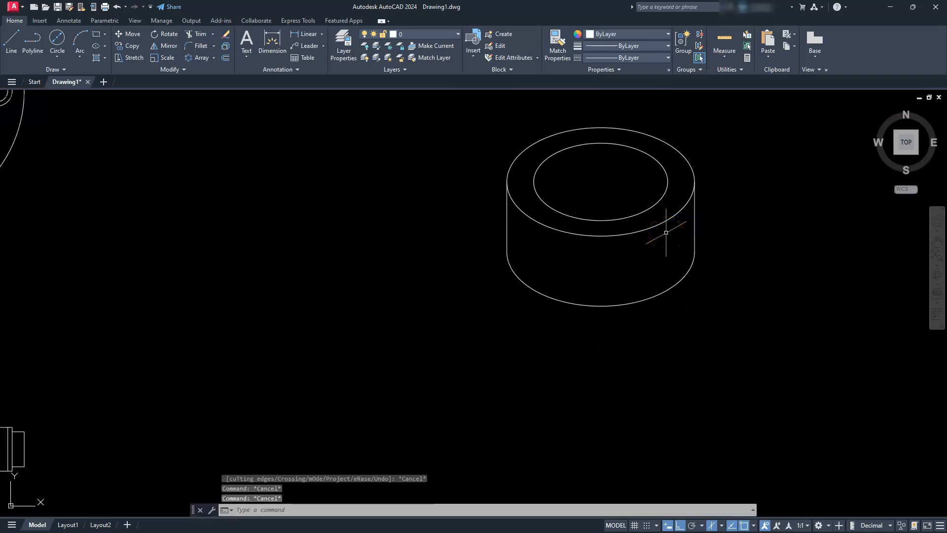
Step: Draw a line in the Top isoplane from the top isocircles' centre at 30° to beyond the outer rim
{"action": "middle_click_drag", "start_coordinate": [591, 194], "coordinate": [590, 205]}
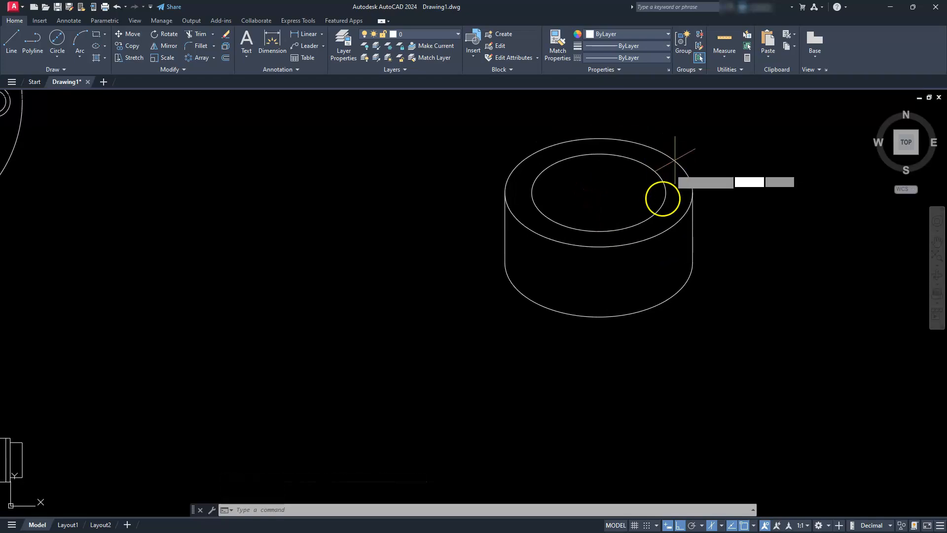
{"action": "key", "text": "Return"}
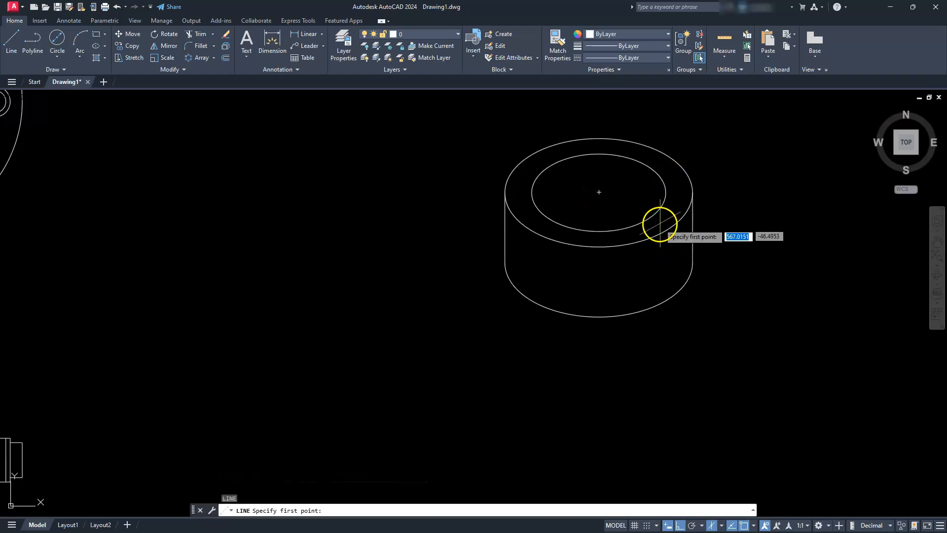
{"action": "left_click", "coordinate": [599, 192]}
{"action": "middle_click_drag", "start_coordinate": [598, 190], "coordinate": [550, 298]}
{"action": "scroll", "coordinate": [551, 298], "scroll_direction": "up", "scroll_amount": 3}
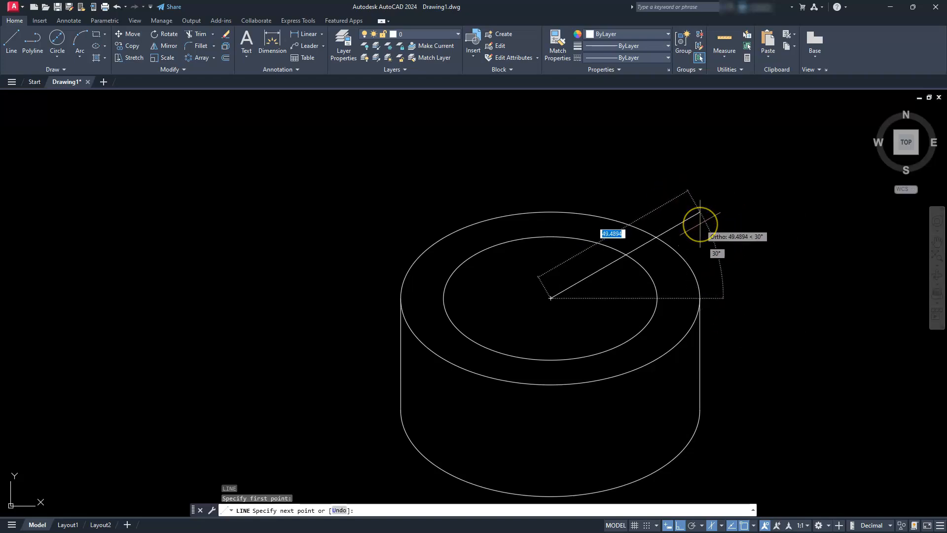
{"action": "key", "text": "F5"}
{"action": "key", "text": "F5"}
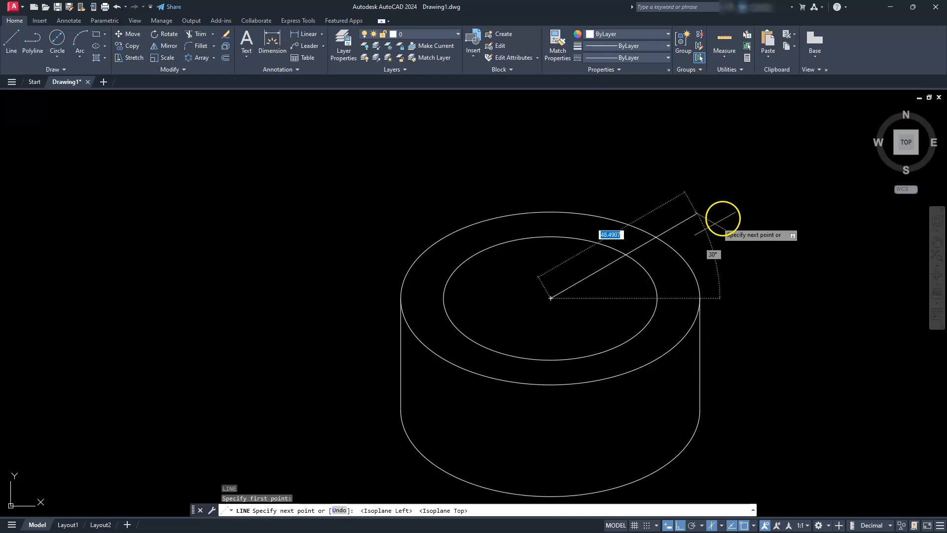
{"action": "left_click", "coordinate": [759, 209]}
{"action": "key", "text": "Escape"}
{"action": "key", "text": "Escape"}
{"action": "key", "text": "Escape"}
{"action": "key", "text": "Escape"}
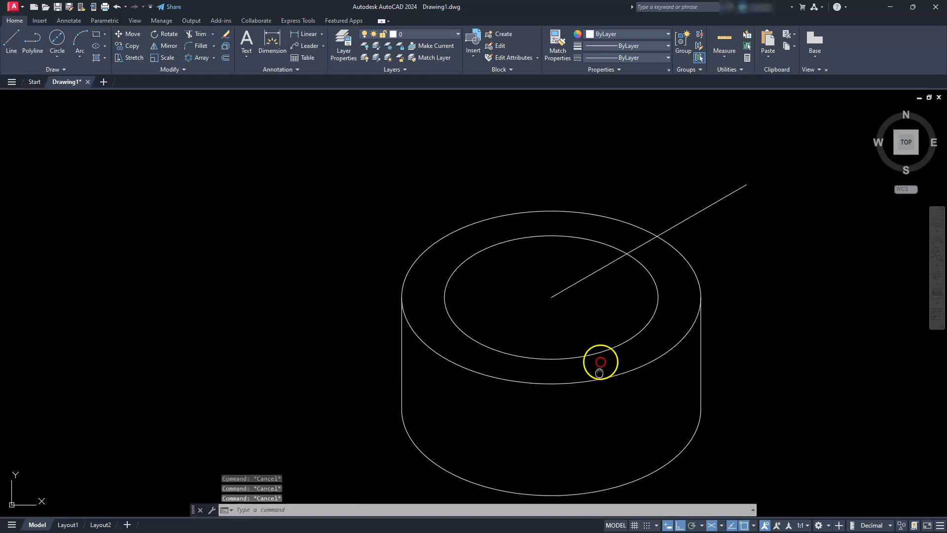
Step: Copy the 30° centre line 3 units to each side along the other Top isoplane axis
{"action": "middle_click_drag", "start_coordinate": [598, 378], "coordinate": [612, 290]}
{"action": "middle_click_drag", "start_coordinate": [607, 233], "coordinate": [610, 251]}
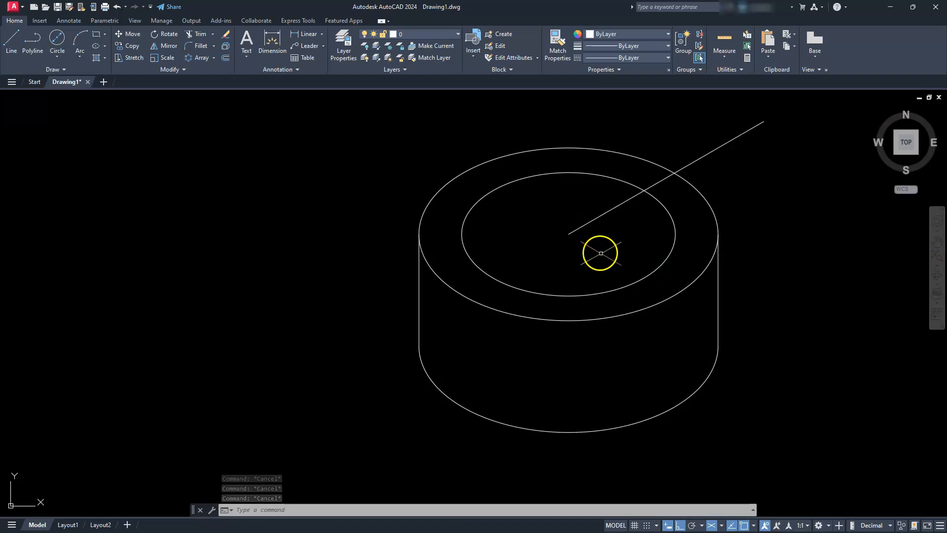
{"action": "left_click", "coordinate": [582, 231]}
{"action": "left_click", "coordinate": [553, 219]}
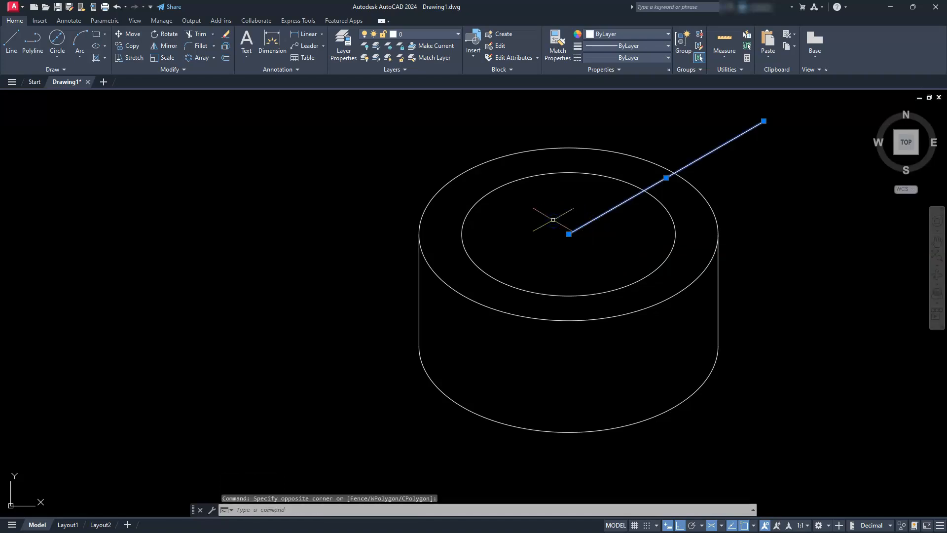
{"action": "left_click", "coordinate": [133, 50]}
{"action": "left_click", "coordinate": [219, 202]}
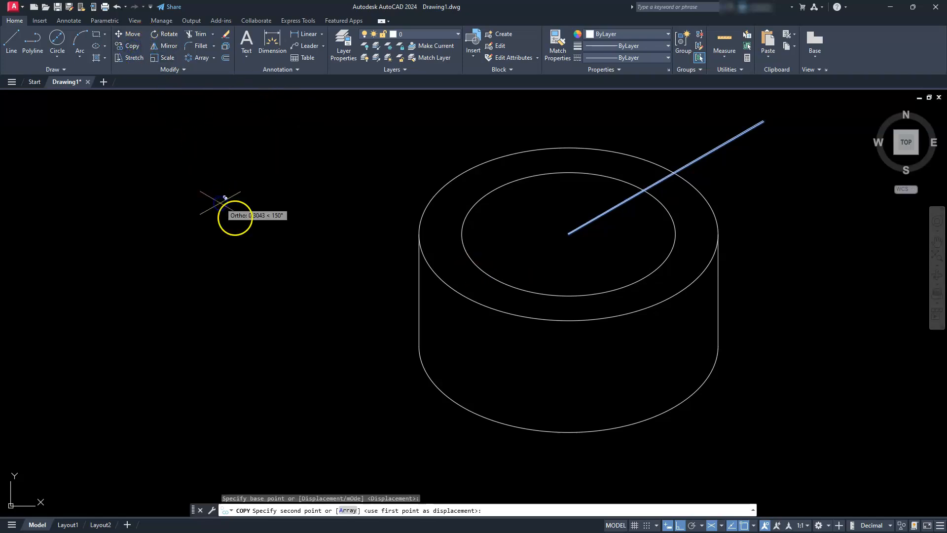
{"action": "type", "text": "3"}
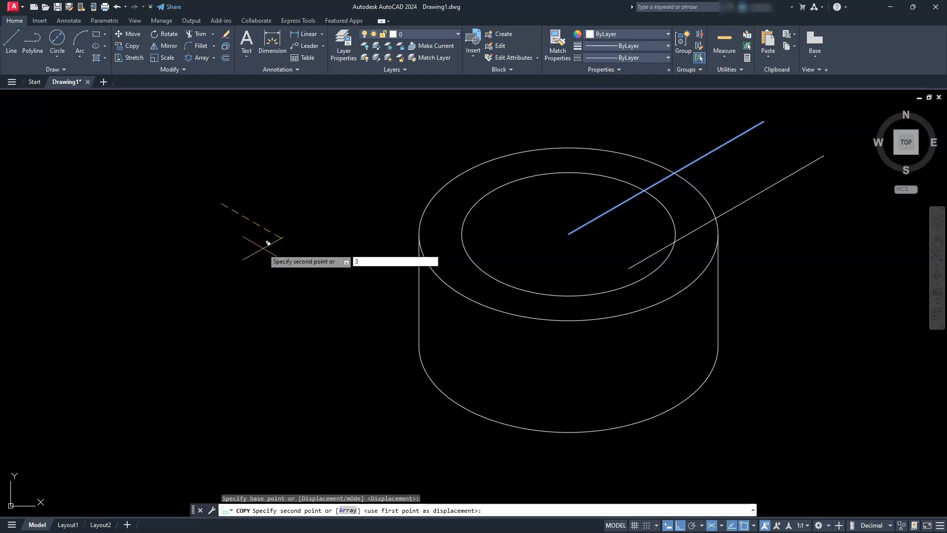
{"action": "key", "text": "Return"}
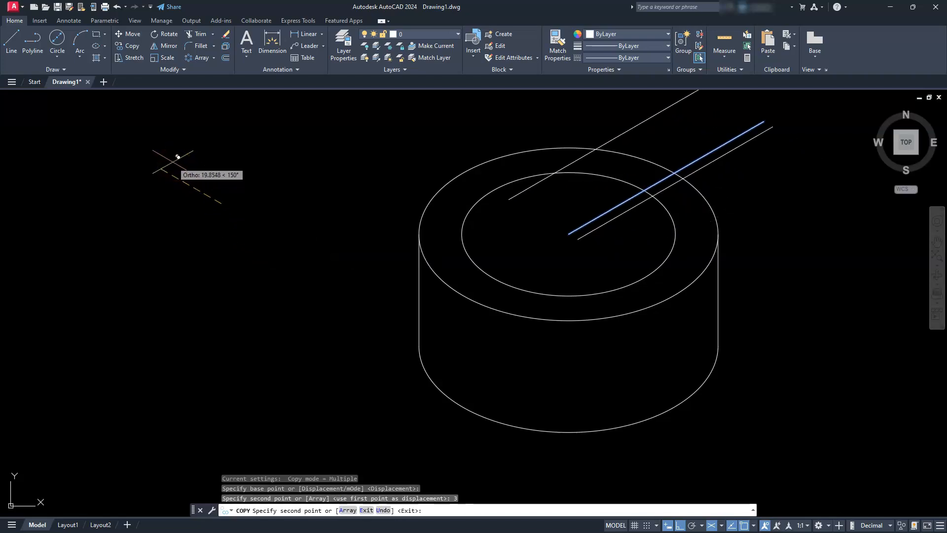
{"action": "key", "text": "Return"}
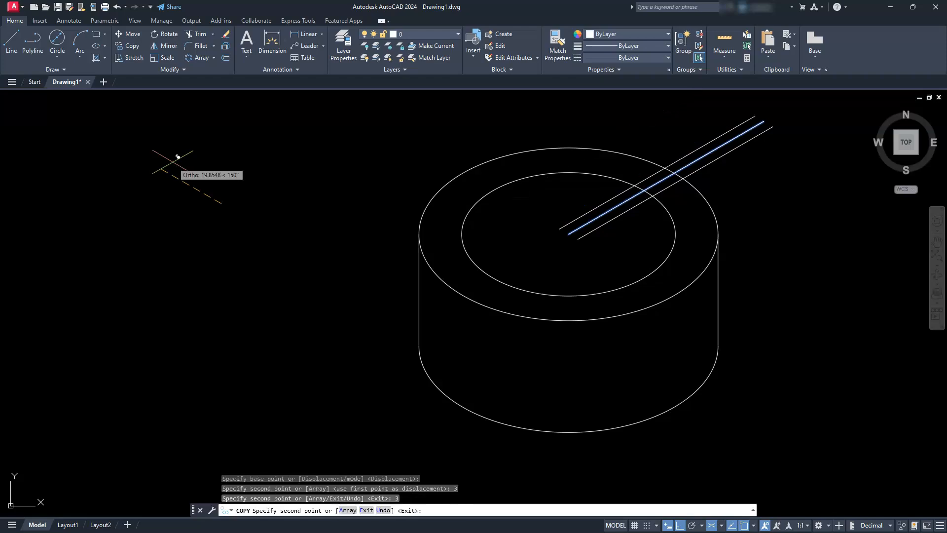
{"action": "key", "text": "Escape"}
{"action": "key", "text": "Escape"}
{"action": "key", "text": "Escape"}
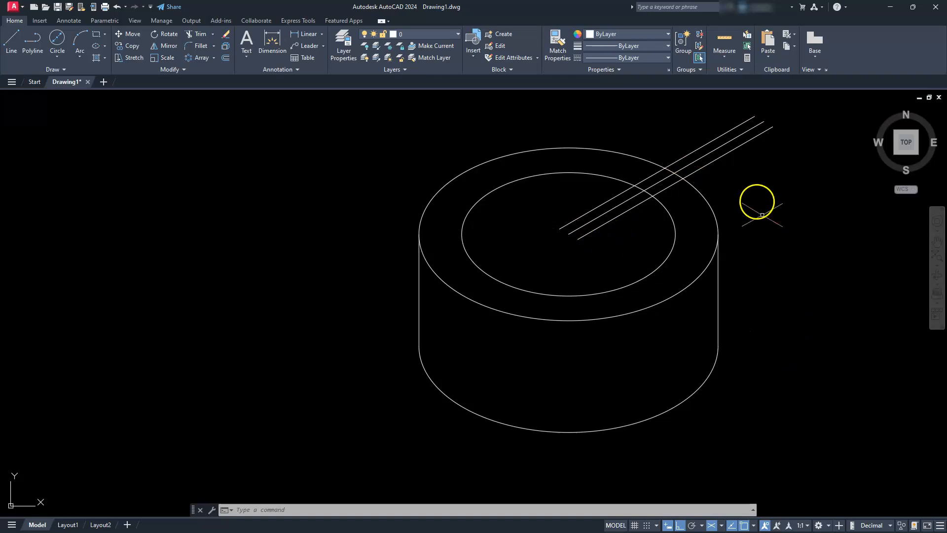
Step: Erase the 30° centre line together with its two parallel copies
{"action": "left_click", "coordinate": [757, 202]}
{"action": "left_click", "coordinate": [707, 126]}
{"action": "type", "text": "E"}
{"action": "key", "text": "Return"}
{"action": "key", "text": "Escape"}
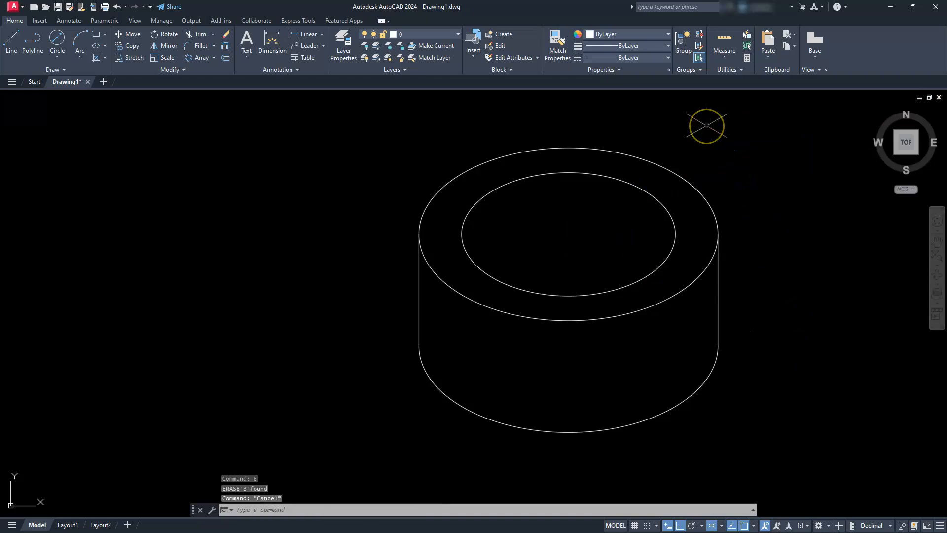
Step: Draw a line from the top isocircles' centre down and to the right along the Top isoplane axis, past the outer rim
{"action": "type", "text": "l"}
{"action": "key", "text": "Return"}
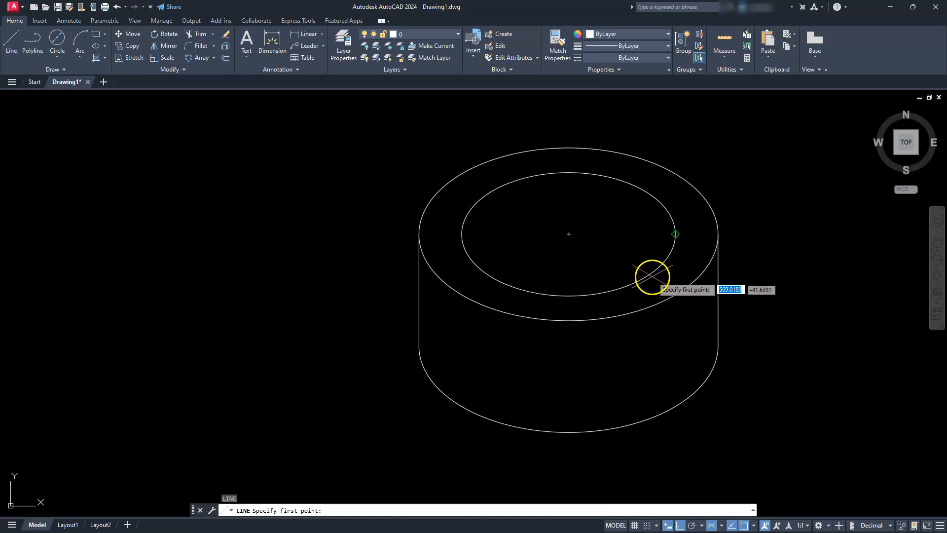
{"action": "left_click", "coordinate": [568, 234]}
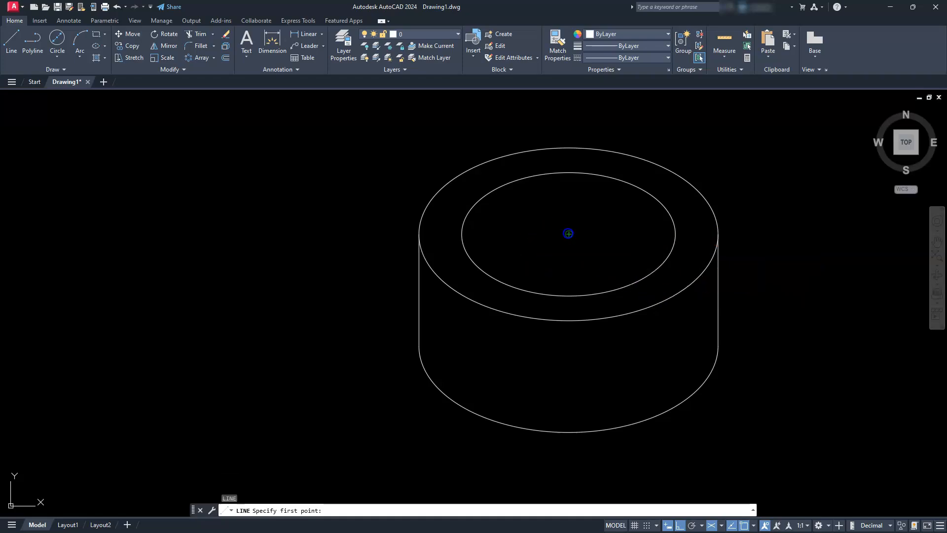
{"action": "left_click", "coordinate": [775, 363]}
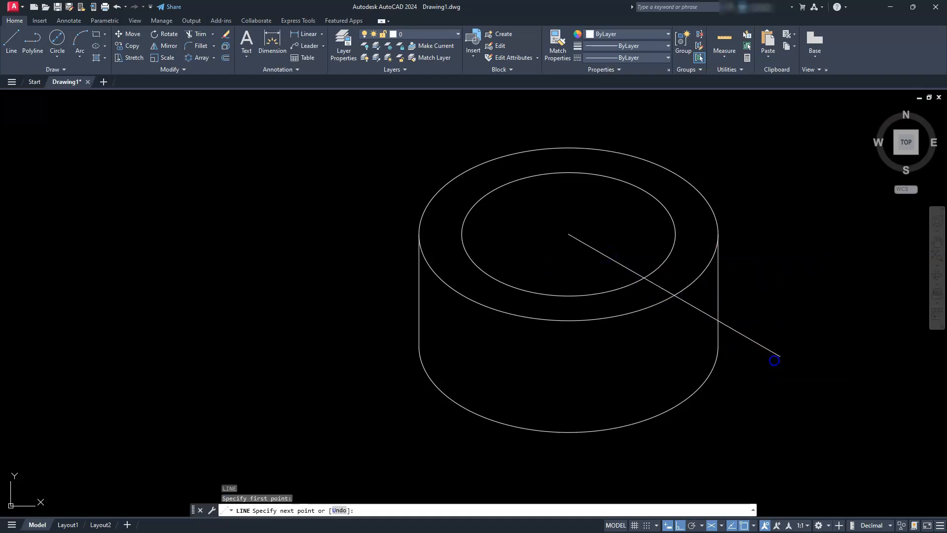
{"action": "key", "text": "Escape"}
{"action": "key", "text": "Escape"}
{"action": "key", "text": "Escape"}
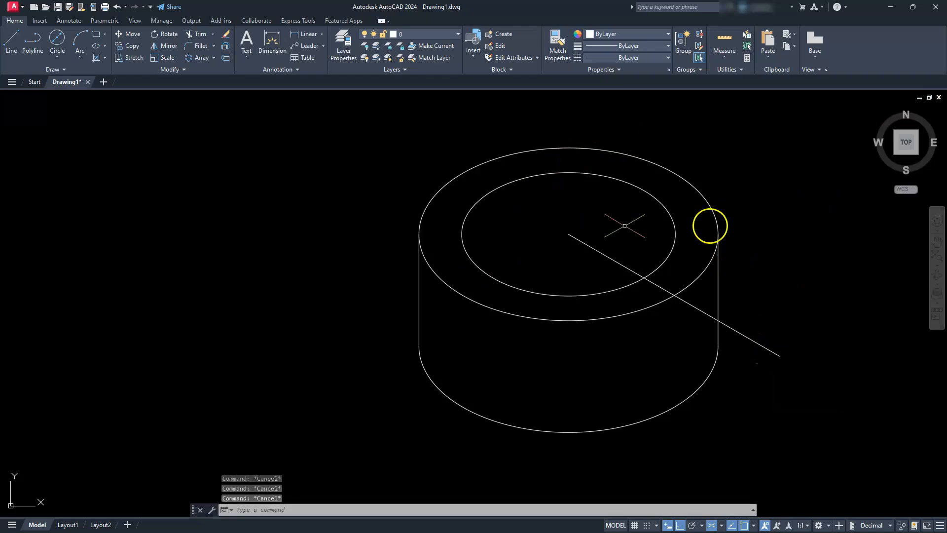
Step: Copy the top face's centre line 3 units to each side along the other Top isoplane axis
{"action": "left_click", "coordinate": [145, 50]}
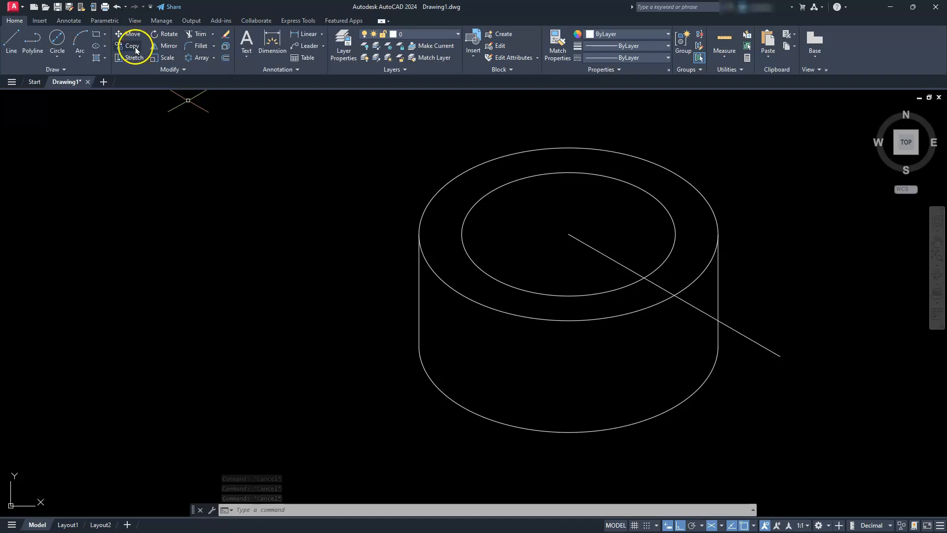
{"action": "left_click", "coordinate": [786, 356]}
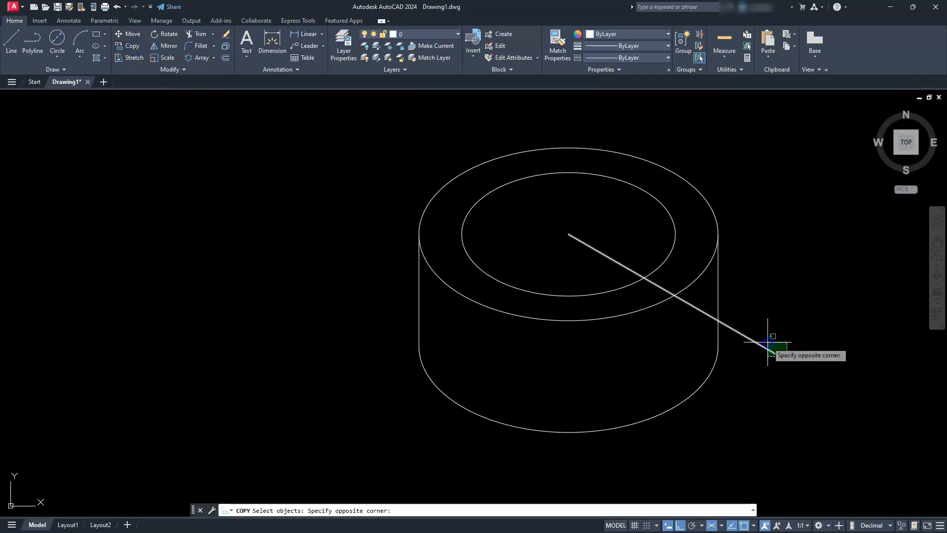
{"action": "left_click", "coordinate": [770, 343]}
{"action": "key", "text": "Return"}
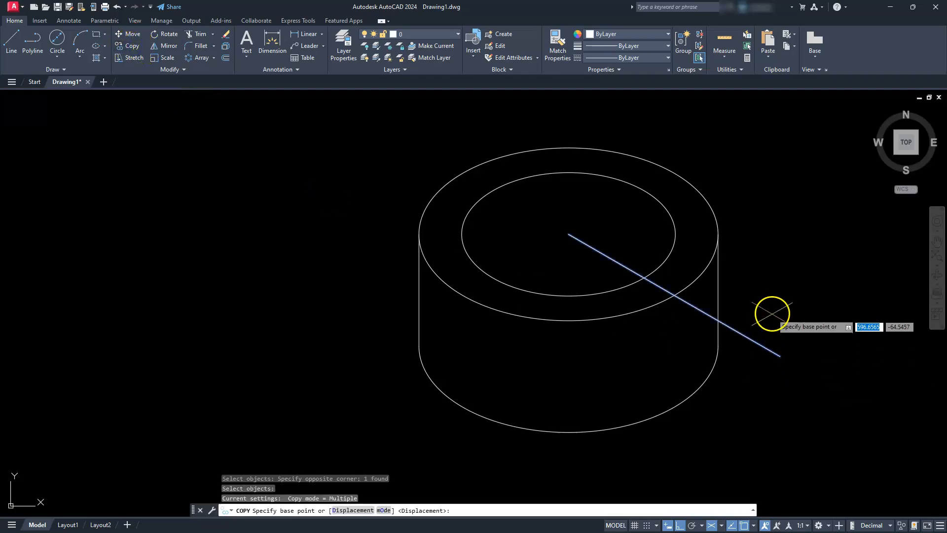
{"action": "left_click", "coordinate": [773, 307]}
{"action": "type", "text": "3"}
{"action": "key", "text": "Return"}
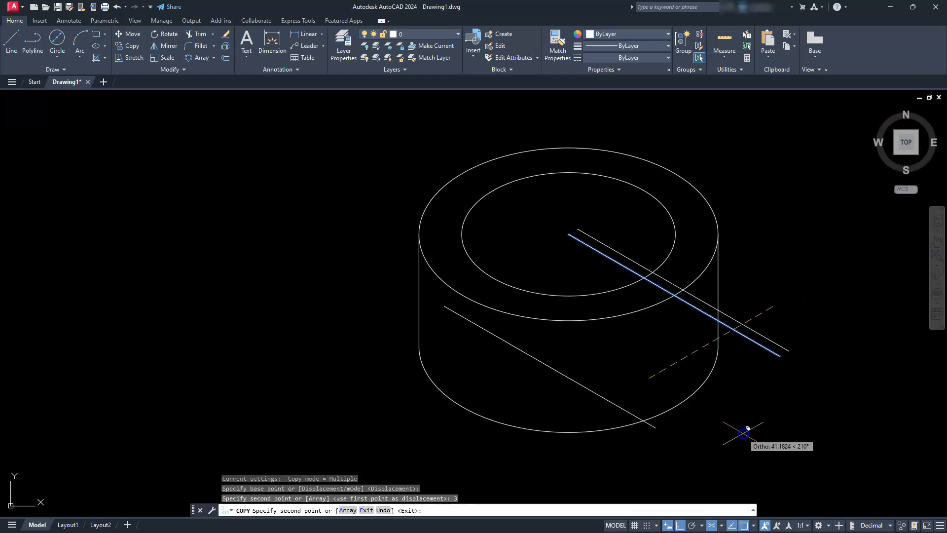
{"action": "type", "text": "3"}
{"action": "key", "text": "Return"}
{"action": "key", "text": "Escape"}
{"action": "key", "text": "Escape"}
{"action": "key", "text": "Escape"}
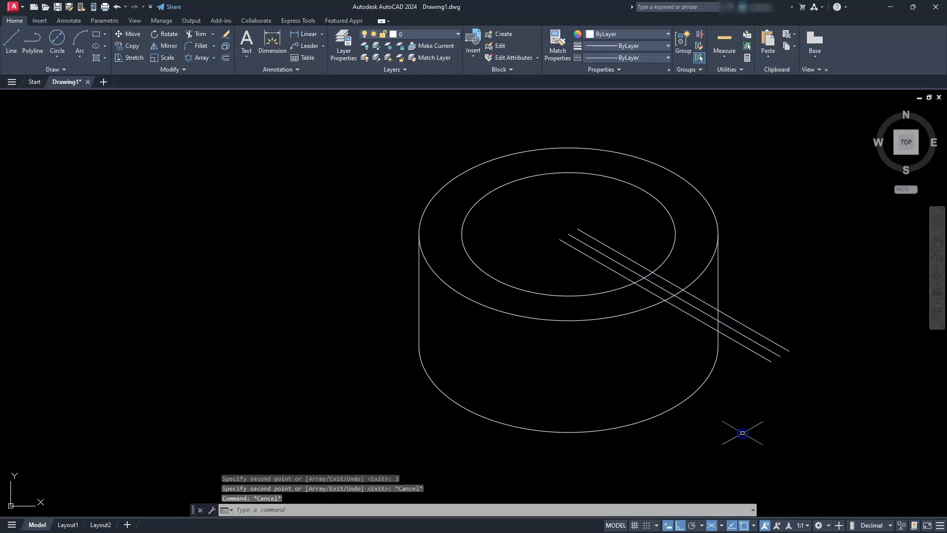
Step: Erase the original centre line between its two parallel copies
{"action": "left_click", "coordinate": [764, 347]}
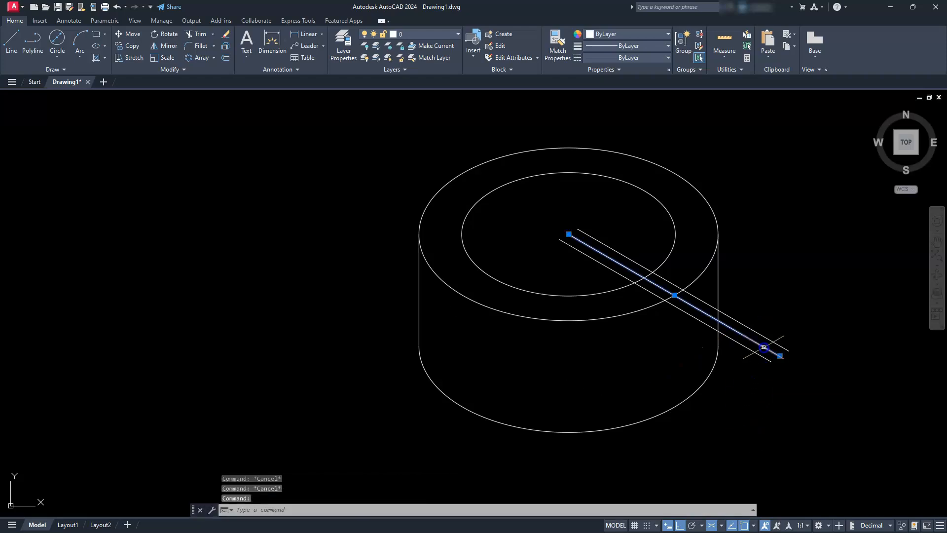
{"action": "type", "text": "e"}
{"action": "key", "text": "Return"}
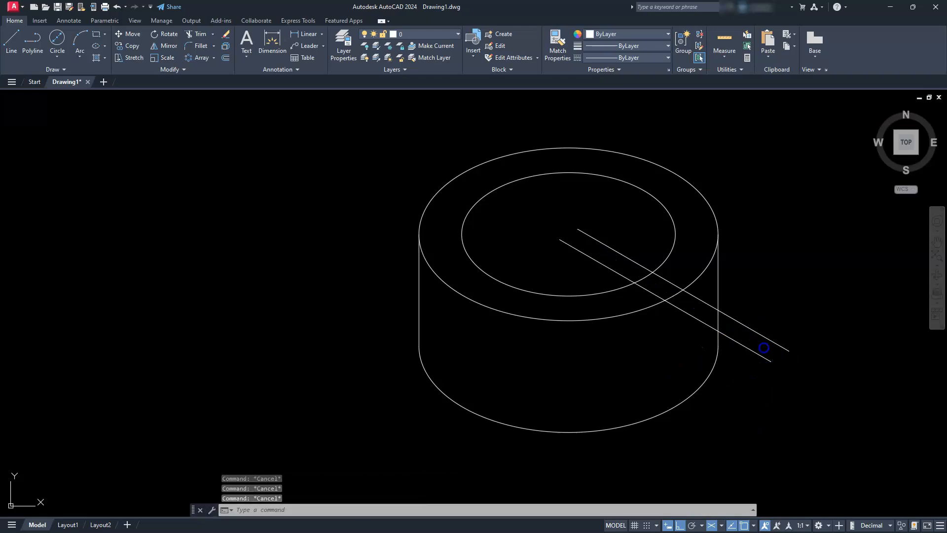
Step: Copy the inner and outer top isocircles 30 units straight down in the Right isoplane
{"action": "left_click", "coordinate": [587, 281]}
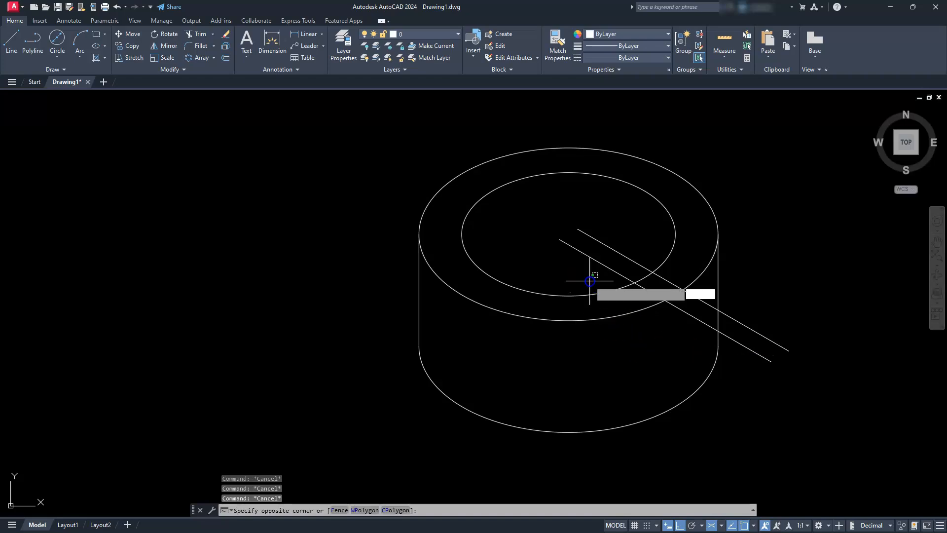
{"action": "left_click", "coordinate": [560, 340]}
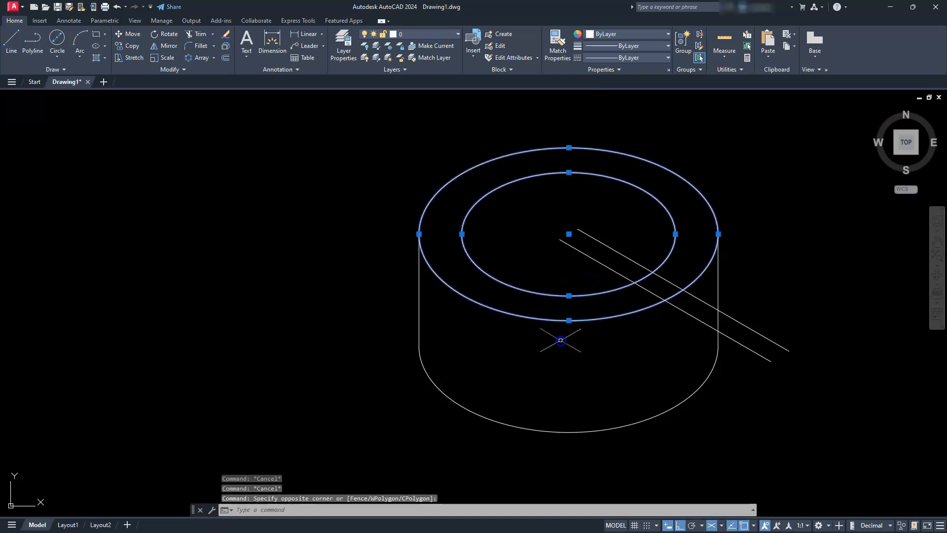
{"action": "left_click", "coordinate": [132, 46]}
{"action": "key", "text": "F5"}
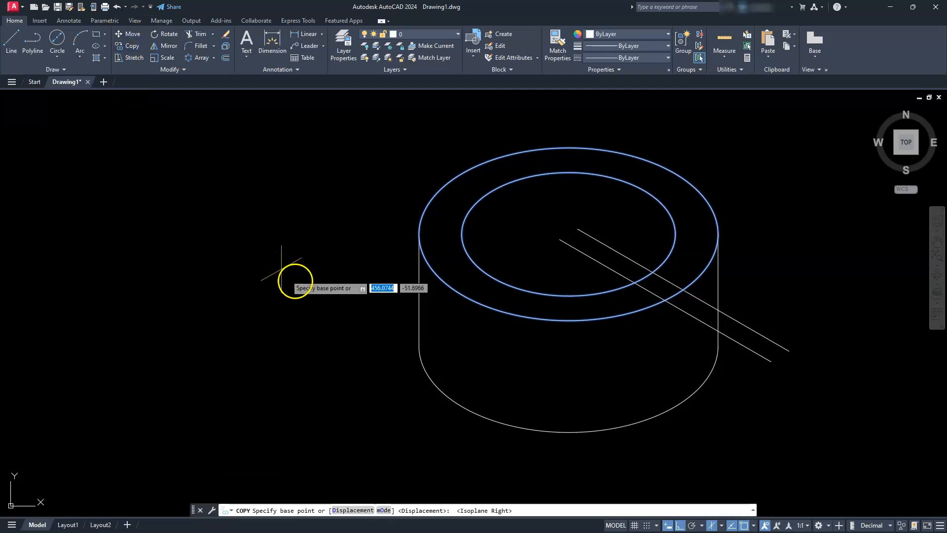
{"action": "left_click", "coordinate": [313, 217]}
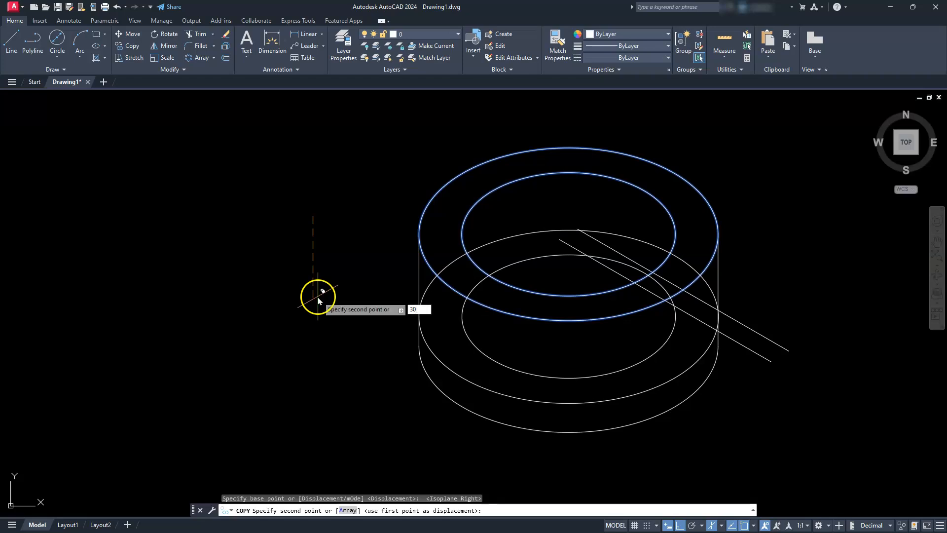
{"action": "key", "text": "Return"}
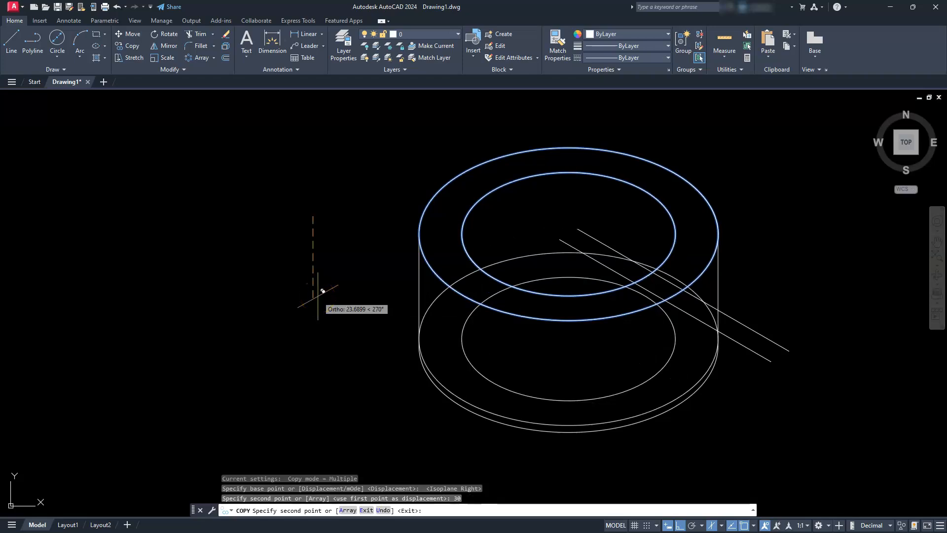
{"action": "key", "text": "Escape"}
{"action": "key", "text": "Escape"}
{"action": "key", "text": "Escape"}
Step: Draw a vertical line from the lower slot line's intersection with the top outer rim down past the cylinder's base
{"action": "scroll", "coordinate": [713, 389], "scroll_direction": "up", "scroll_amount": 4}
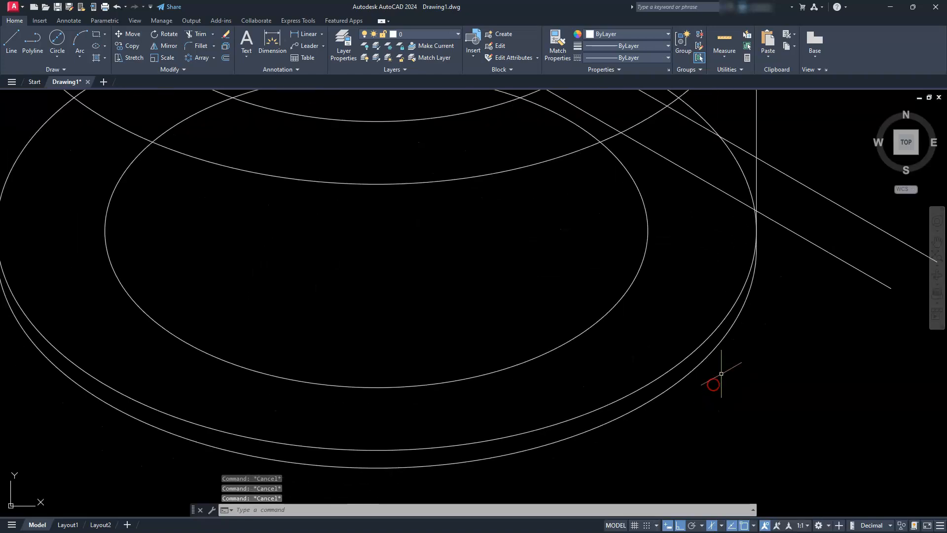
{"action": "scroll", "coordinate": [721, 373], "scroll_direction": "down", "scroll_amount": 2}
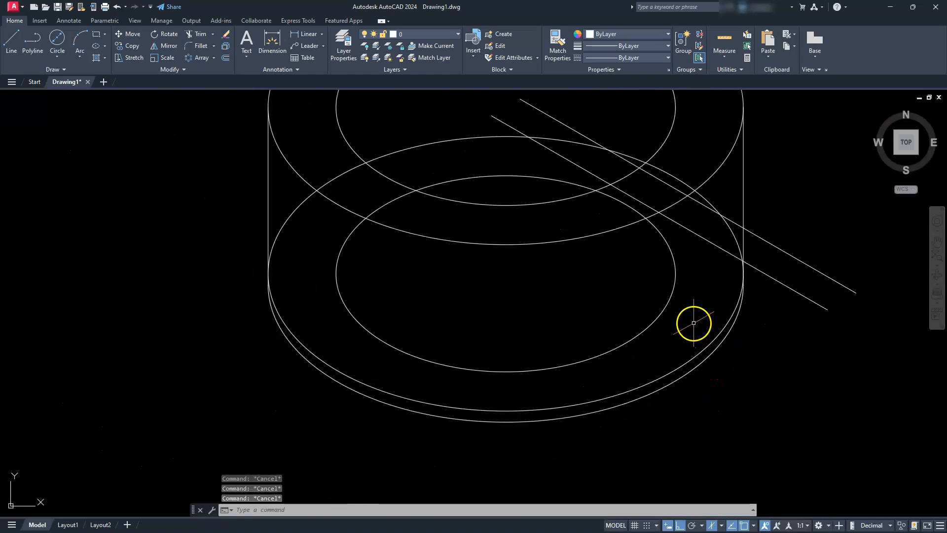
{"action": "type", "text": "l"}
{"action": "key", "text": "Return"}
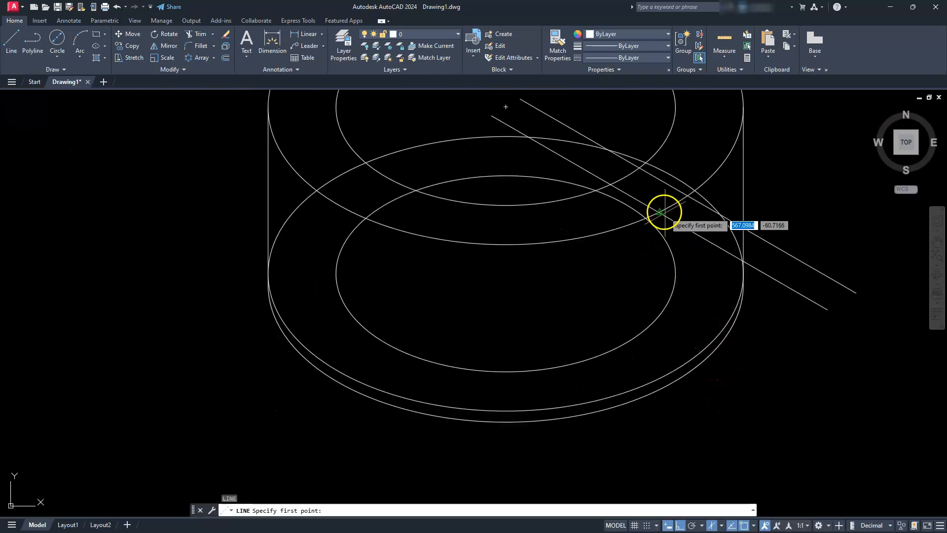
{"action": "left_click", "coordinate": [660, 212]}
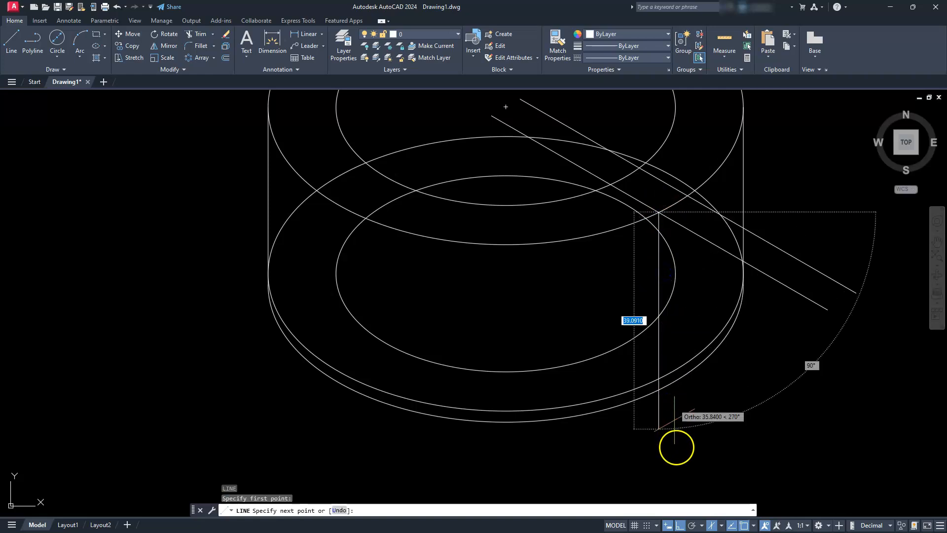
{"action": "left_click", "coordinate": [670, 418]}
{"action": "key", "text": "Escape"}
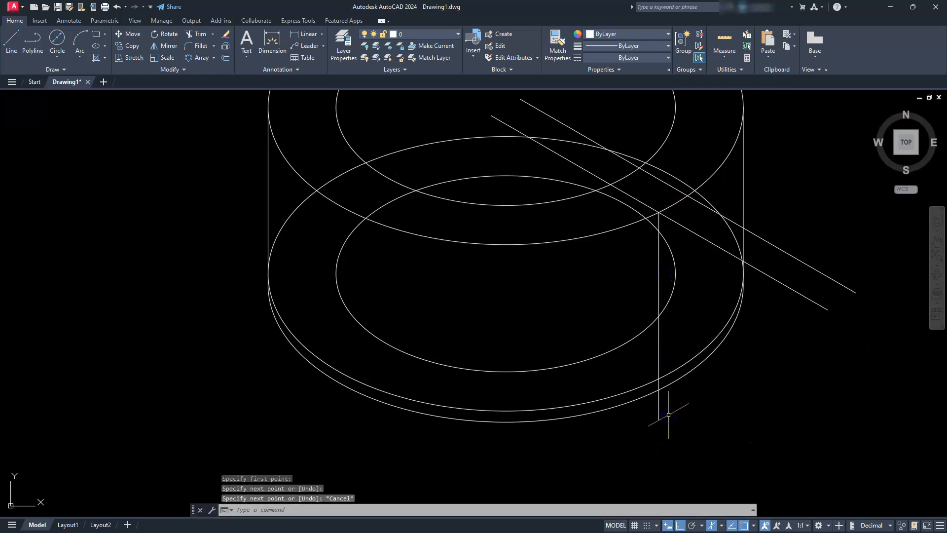
Step: Draw a second vertical line from the upper slot line's intersection with the top outer rim down past the base
{"action": "key", "text": "Return"}
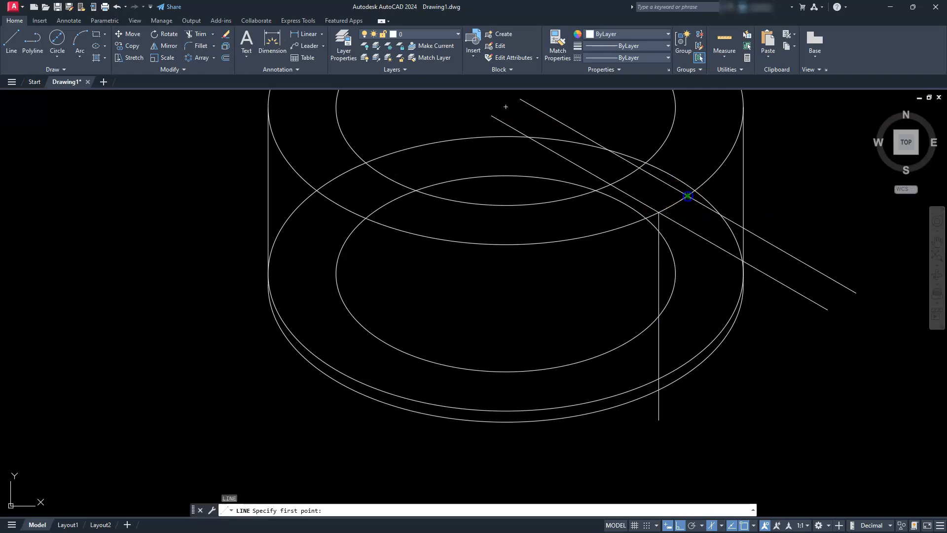
{"action": "left_click", "coordinate": [687, 196]}
{"action": "left_click", "coordinate": [712, 399]}
{"action": "key", "text": "Escape"}
{"action": "key", "text": "Escape"}
{"action": "key", "text": "Escape"}
Step: Trim both vertical lines at the copied outer isocircle and reduce that isocircle to the short arc between them
{"action": "scroll", "coordinate": [684, 388], "scroll_direction": "up", "scroll_amount": 3}
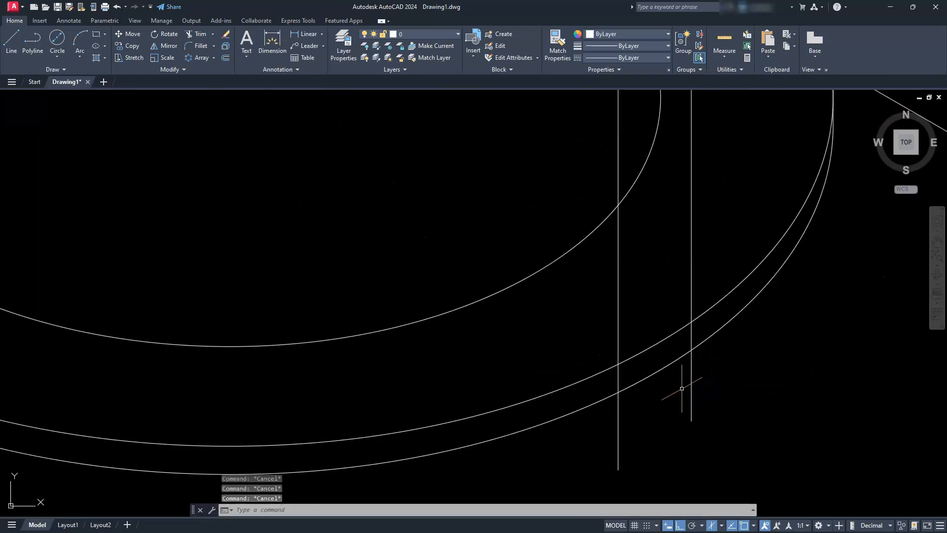
{"action": "key", "text": "Return"}
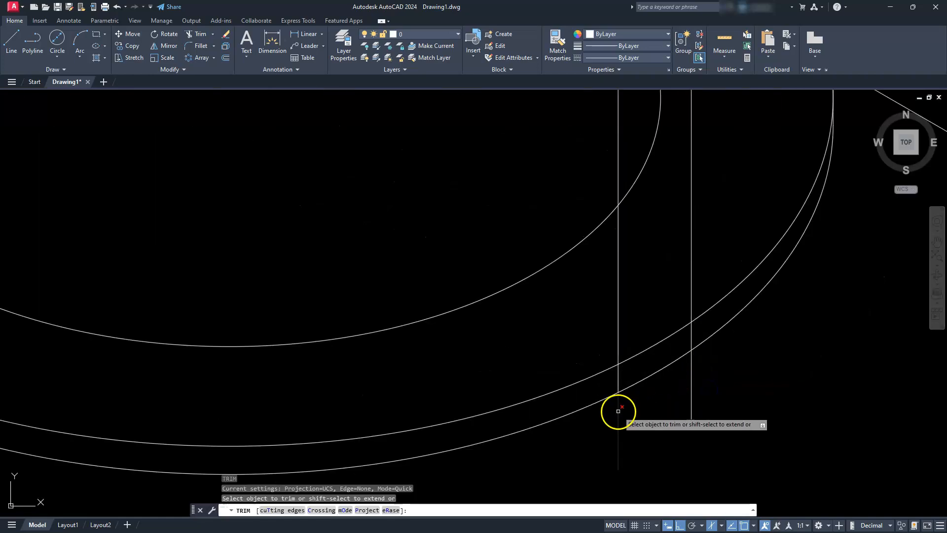
{"action": "left_click", "coordinate": [690, 400]}
{"action": "left_click", "coordinate": [691, 340]}
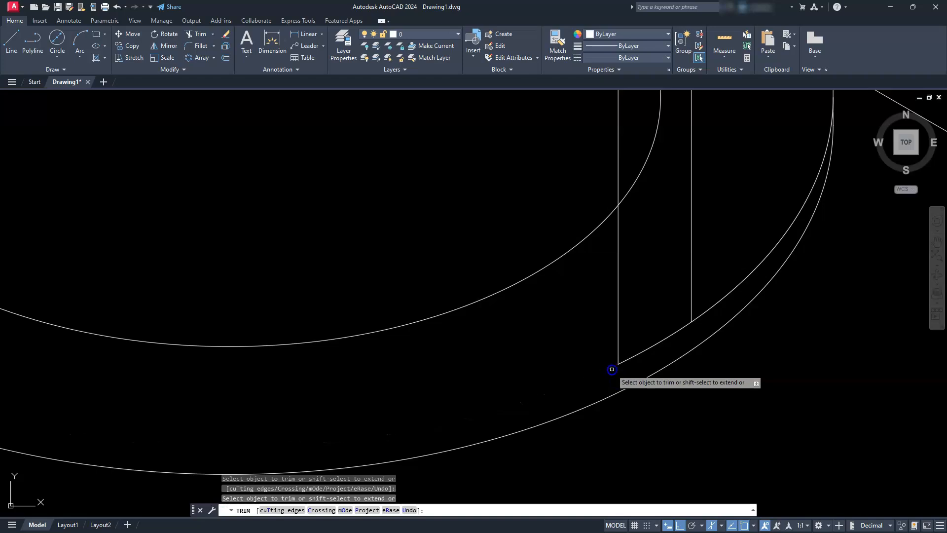
{"action": "scroll", "coordinate": [613, 372], "scroll_direction": "down", "scroll_amount": 2}
{"action": "scroll", "coordinate": [614, 373], "scroll_direction": "down", "scroll_amount": 4}
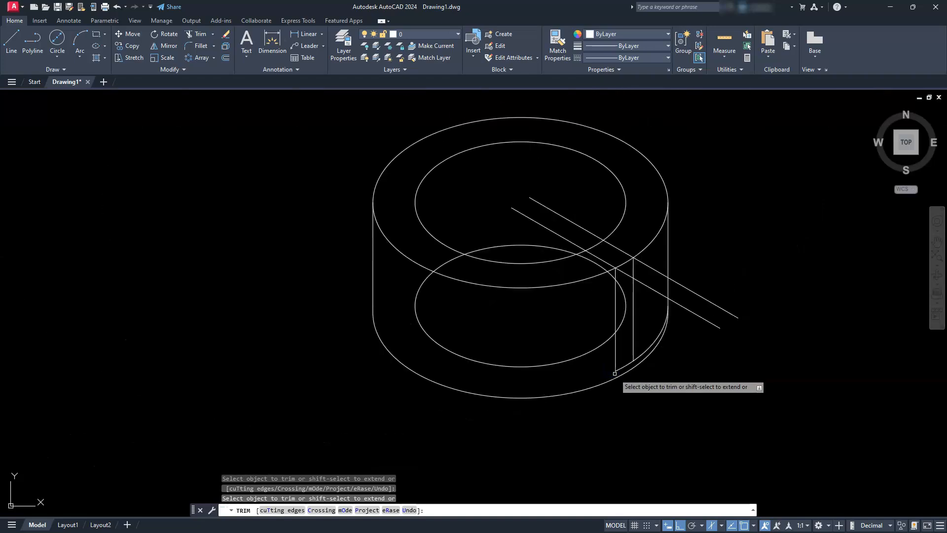
{"action": "left_click", "coordinate": [630, 354]}
{"action": "scroll", "coordinate": [635, 350], "scroll_direction": "up", "scroll_amount": 2}
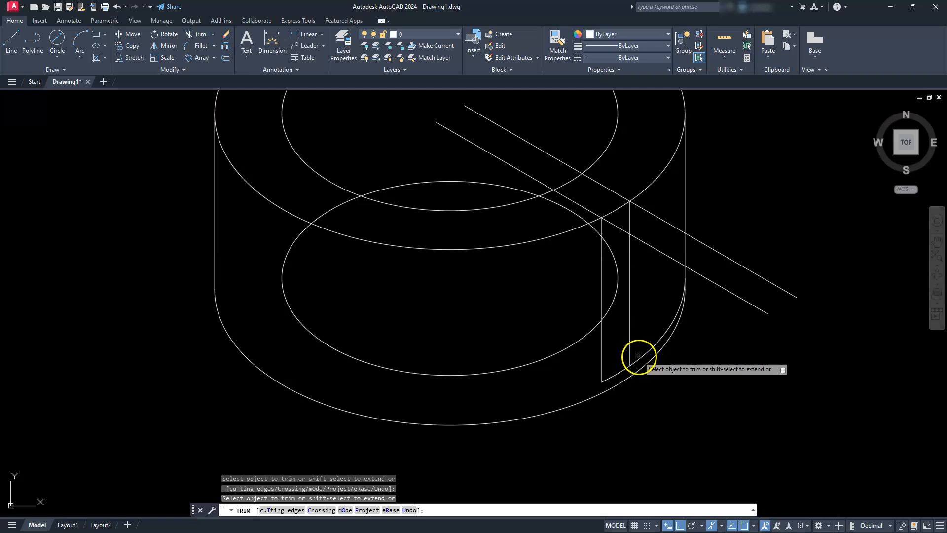
{"action": "key", "text": "Escape"}
{"action": "key", "text": "Escape"}
{"action": "key", "text": "Escape"}
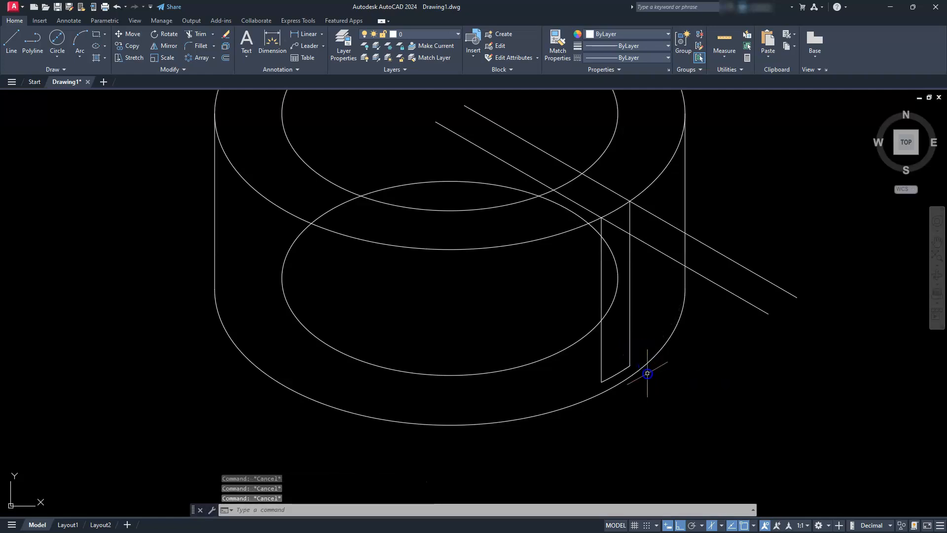
Step: Trim the two parallel slot lines so they span only between the top face's inner and outer rims
{"action": "key", "text": "Return"}
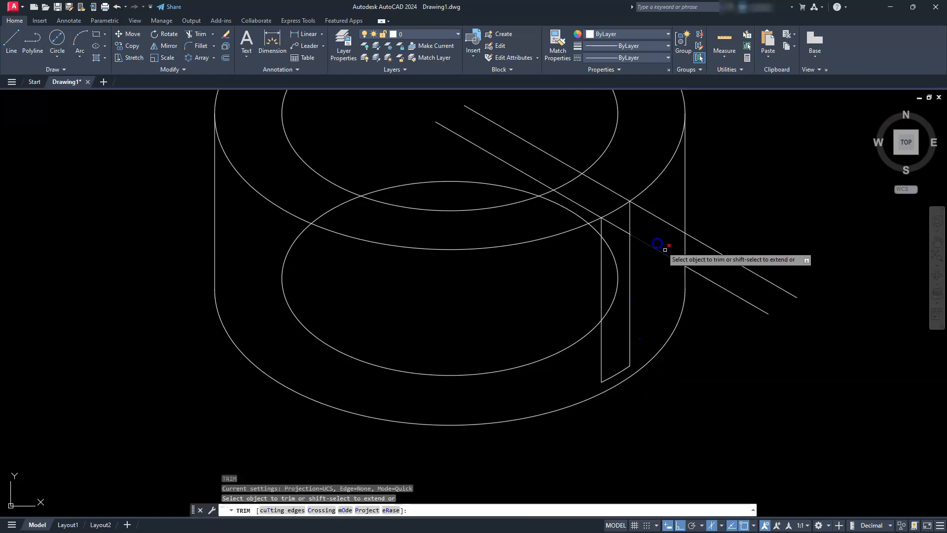
{"action": "left_click", "coordinate": [612, 225]}
{"action": "left_click", "coordinate": [652, 247]}
{"action": "left_click", "coordinate": [705, 277]}
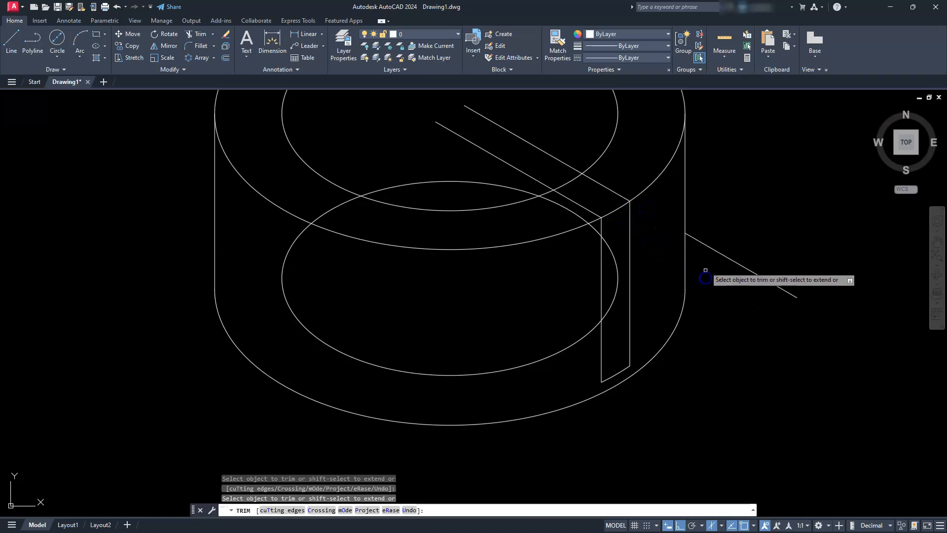
{"action": "left_click", "coordinate": [706, 247]}
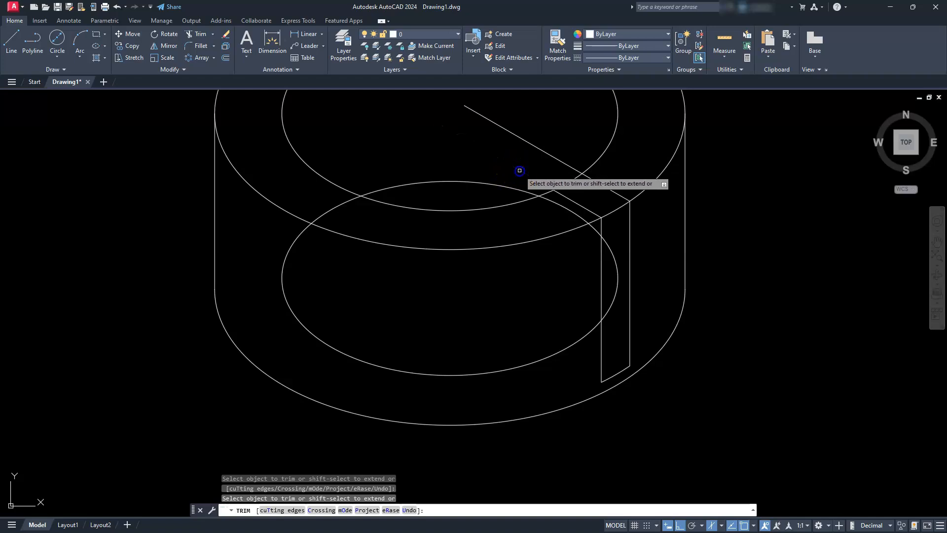
{"action": "left_click", "coordinate": [545, 153]}
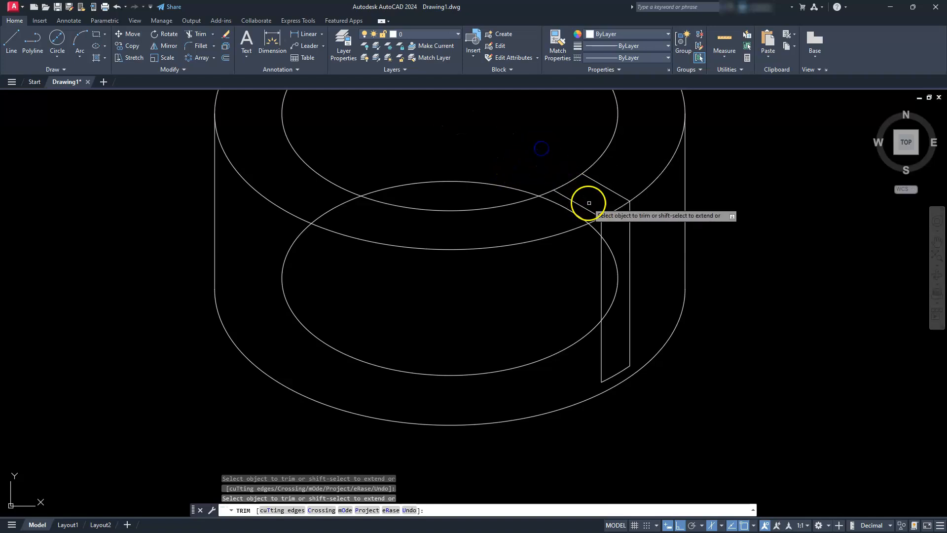
Step: Trim the top outer and inner rims between the two slot lines to open the slot
{"action": "left_click", "coordinate": [610, 213]}
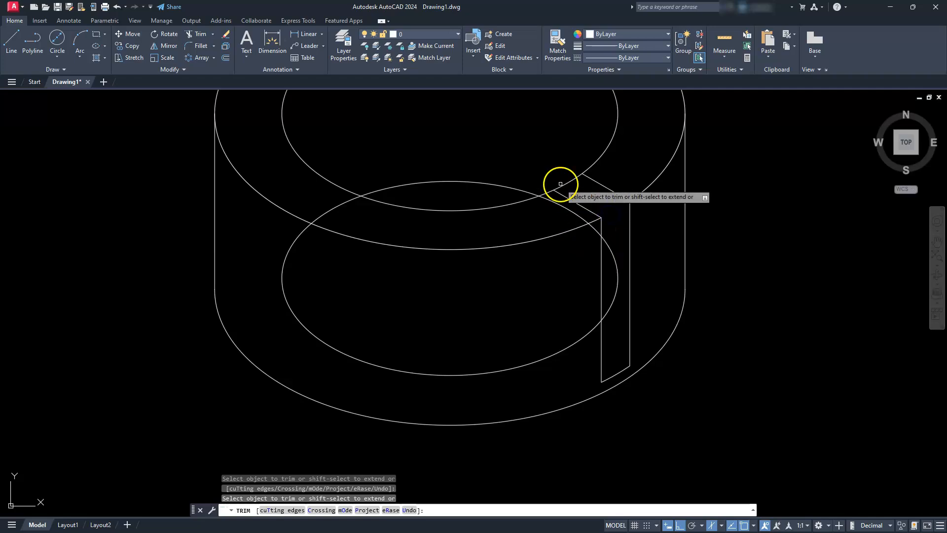
{"action": "scroll", "coordinate": [568, 193], "scroll_direction": "down", "scroll_amount": 1}
{"action": "scroll", "coordinate": [572, 198], "scroll_direction": "up", "scroll_amount": 4}
{"action": "middle_click_drag", "start_coordinate": [580, 249], "coordinate": [619, 212]}
{"action": "key", "text": "Escape"}
{"action": "key", "text": "Escape"}
{"action": "key", "text": "Escape"}
Step: Copy the slot's far vertical edge from its top end to the inner end of the same slot side on the top face
{"action": "left_click", "coordinate": [714, 199]}
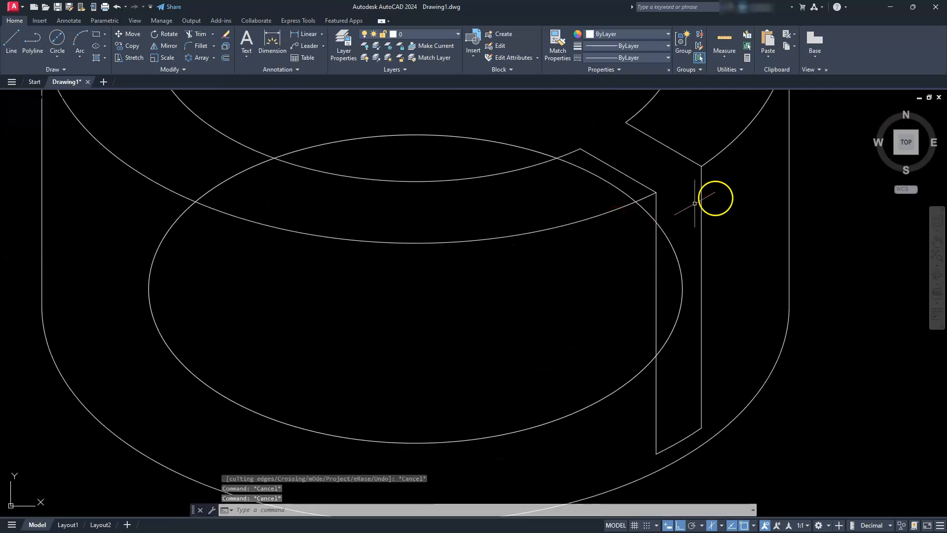
{"action": "left_click", "coordinate": [701, 197]}
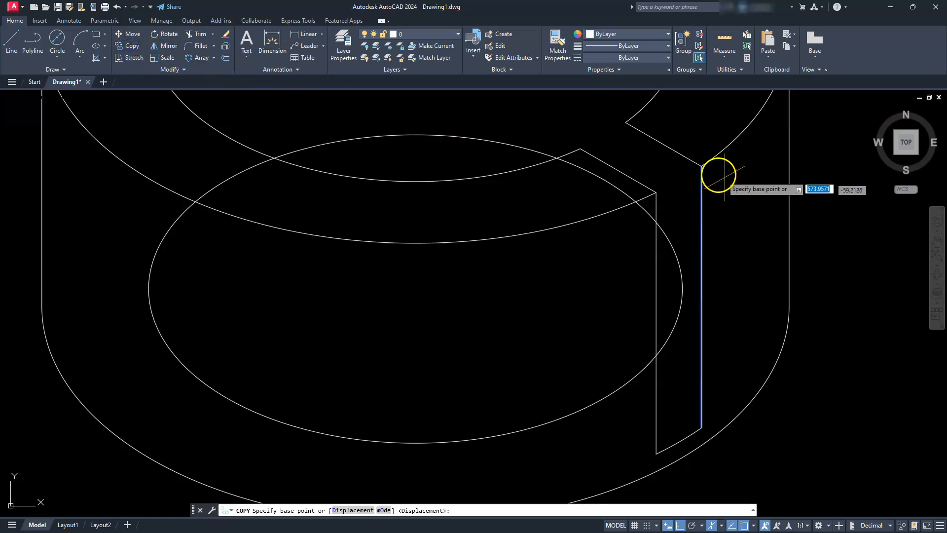
{"action": "left_click", "coordinate": [701, 166]}
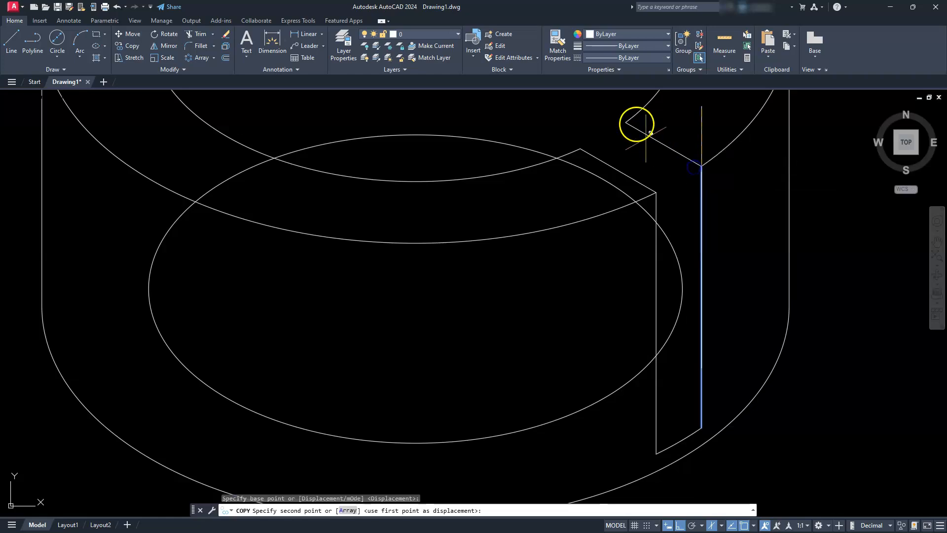
{"action": "left_click", "coordinate": [625, 122]}
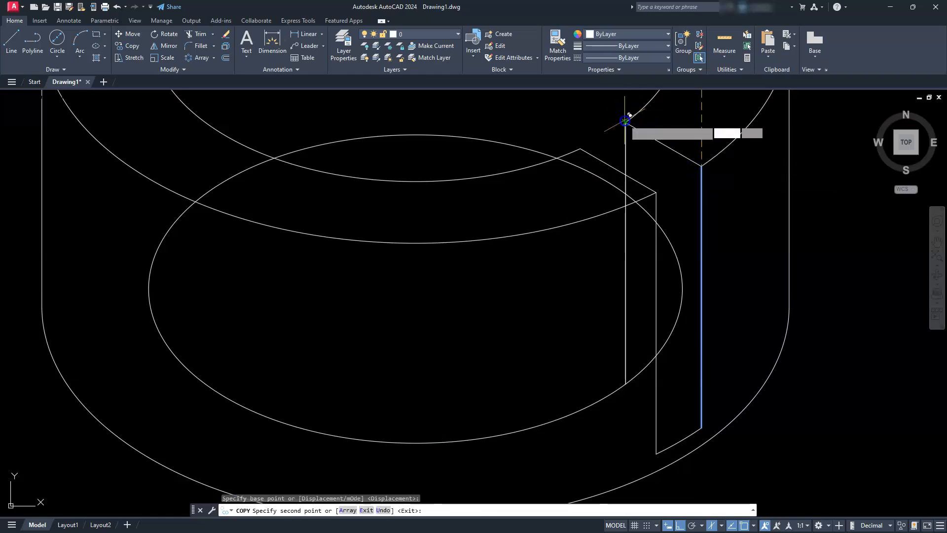
{"action": "key", "text": "Escape"}
{"action": "key", "text": "Escape"}
{"action": "key", "text": "Escape"}
Step: Trim the copied vertical slot edge so only its part above the near slot edge remains
{"action": "left_click", "coordinate": [197, 34]}
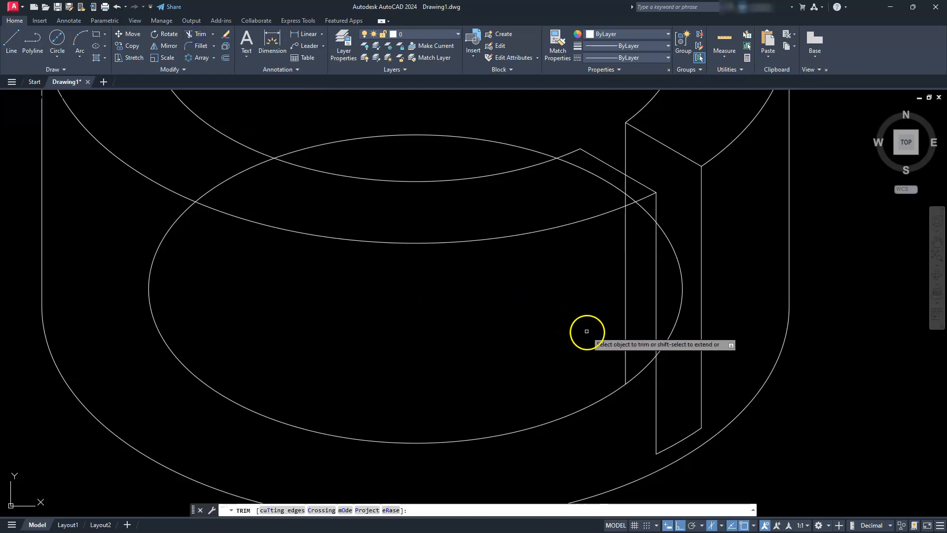
{"action": "left_click", "coordinate": [631, 361]}
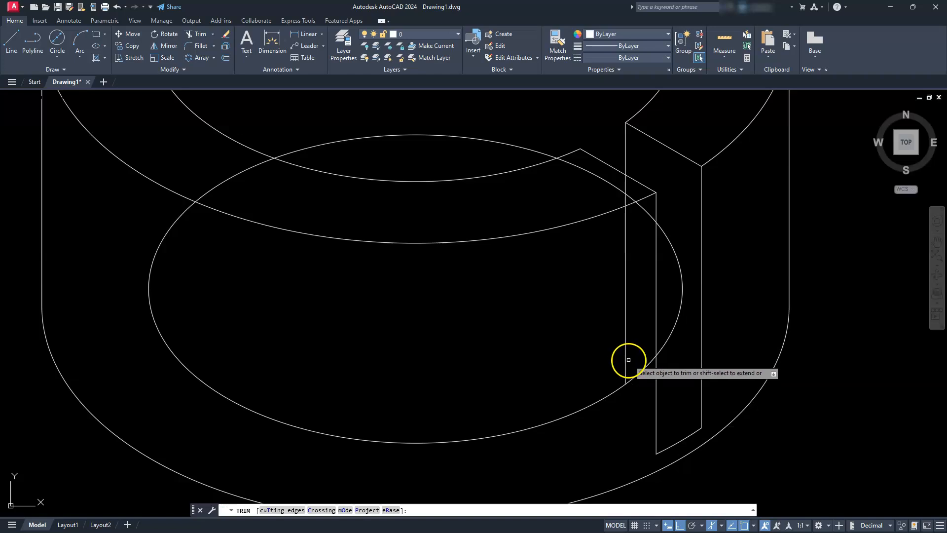
{"action": "left_click", "coordinate": [625, 201]}
{"action": "scroll", "coordinate": [603, 256], "scroll_direction": "down", "scroll_amount": 4}
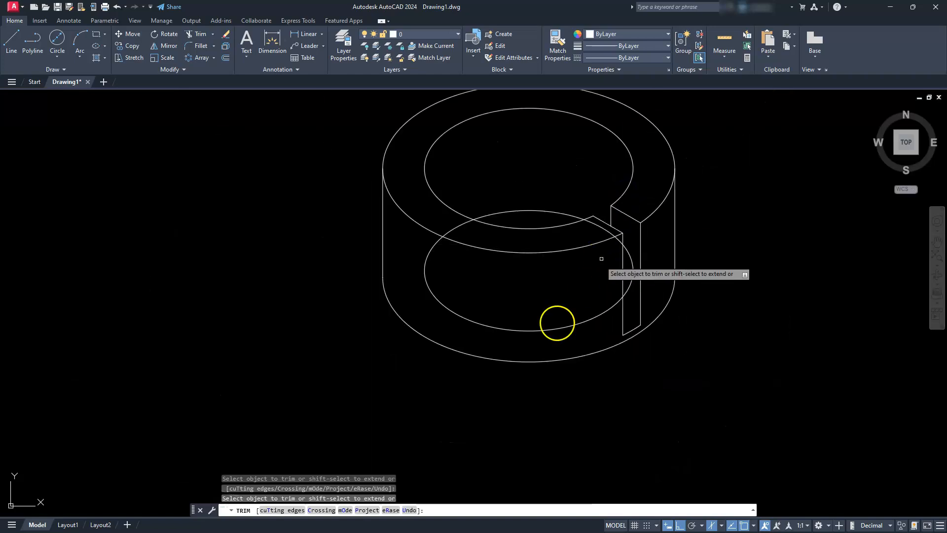
{"action": "key", "text": "Escape"}
{"action": "key", "text": "Escape"}
{"action": "key", "text": "Escape"}
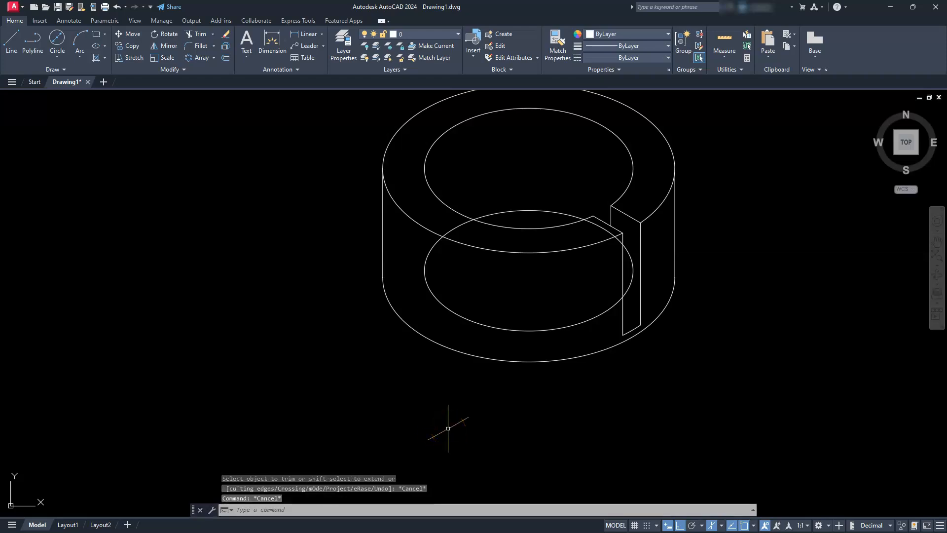
Step: Erase the lower inner isocircle inside the cylinder
{"action": "left_click", "coordinate": [531, 333]}
{"action": "left_click", "coordinate": [515, 315]}
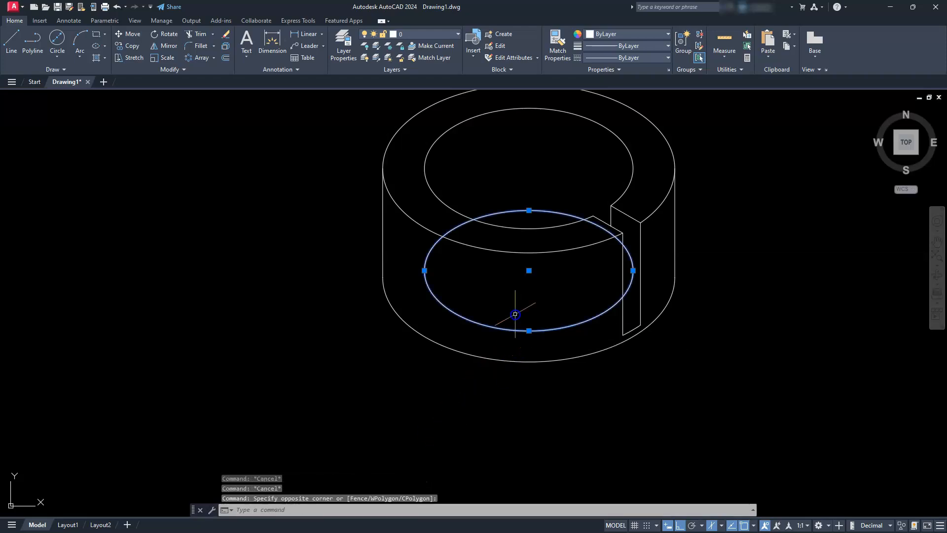
{"action": "key", "text": "Delete"}
{"action": "middle_click_drag", "start_coordinate": [514, 314], "coordinate": [595, 440]}
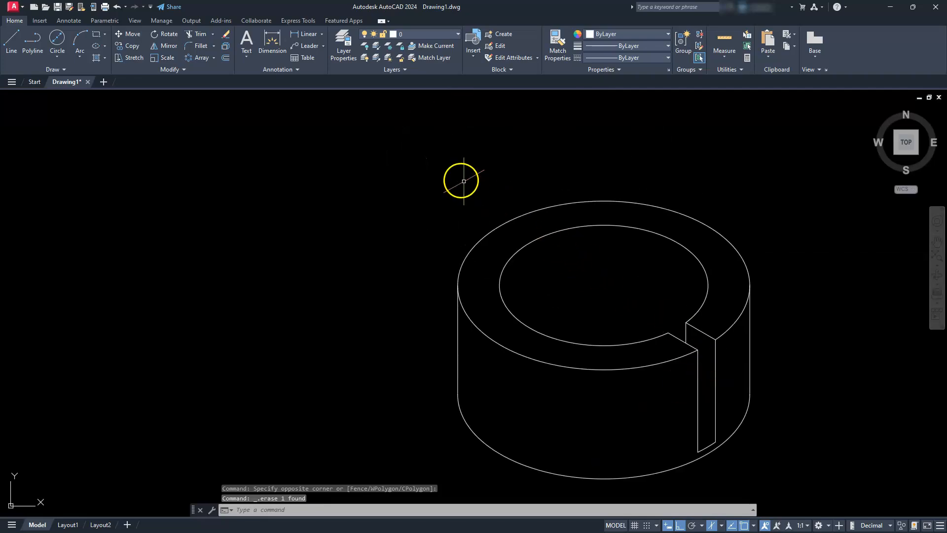
Step: Draw a line from the top face's centre along the 150° isometric axis, ending past the outer rim opposite the slot
{"action": "key", "text": "Escape"}
{"action": "type", "text": "l"}
{"action": "key", "text": "Return"}
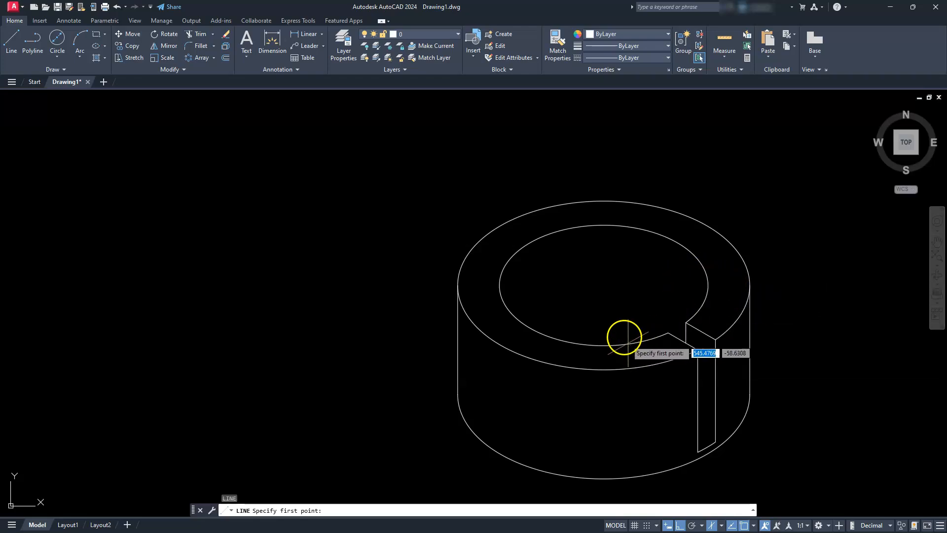
{"action": "left_click", "coordinate": [604, 285]}
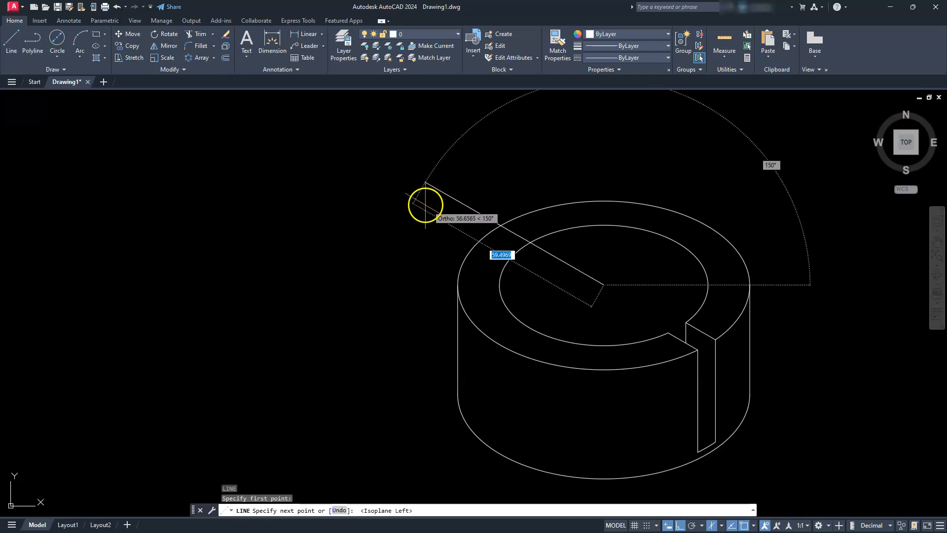
{"action": "left_click", "coordinate": [453, 234]}
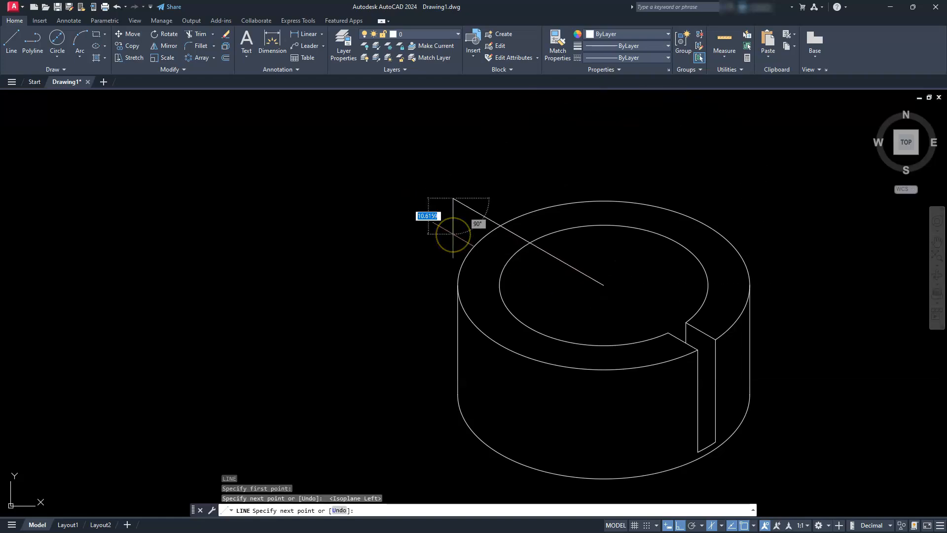
{"action": "key", "text": "Escape"}
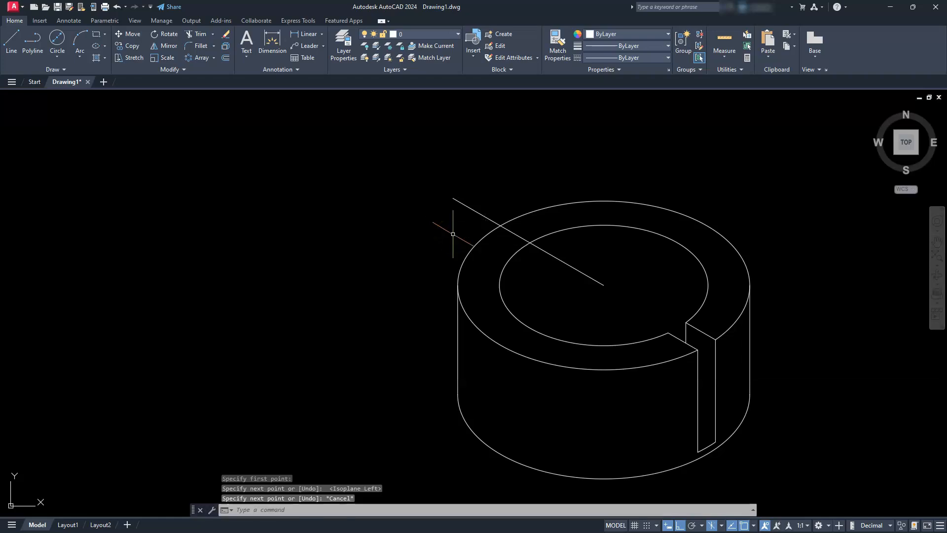
Step: Switch to the top isoplane and copy the centre line 3 units to each side
{"action": "key", "text": "F5"}
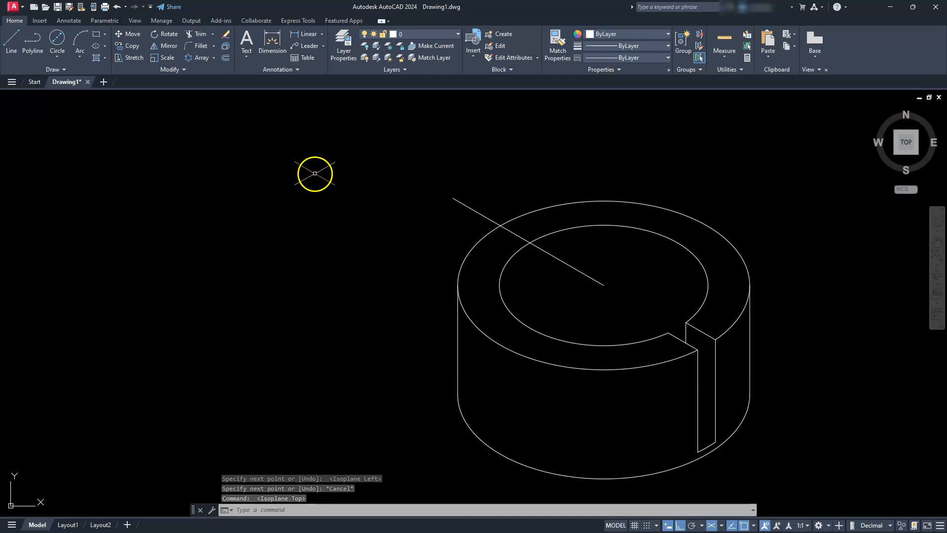
{"action": "left_click", "coordinate": [128, 45]}
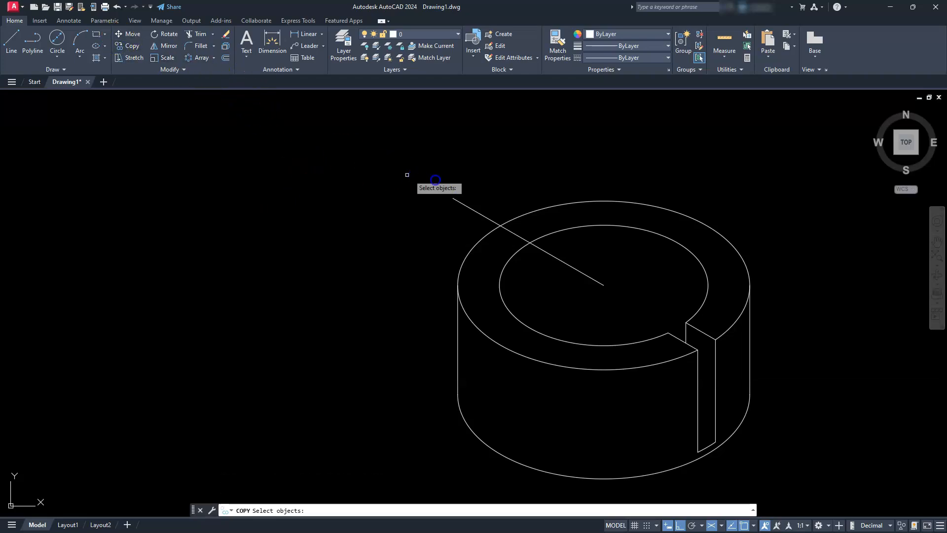
{"action": "left_click", "coordinate": [465, 204]}
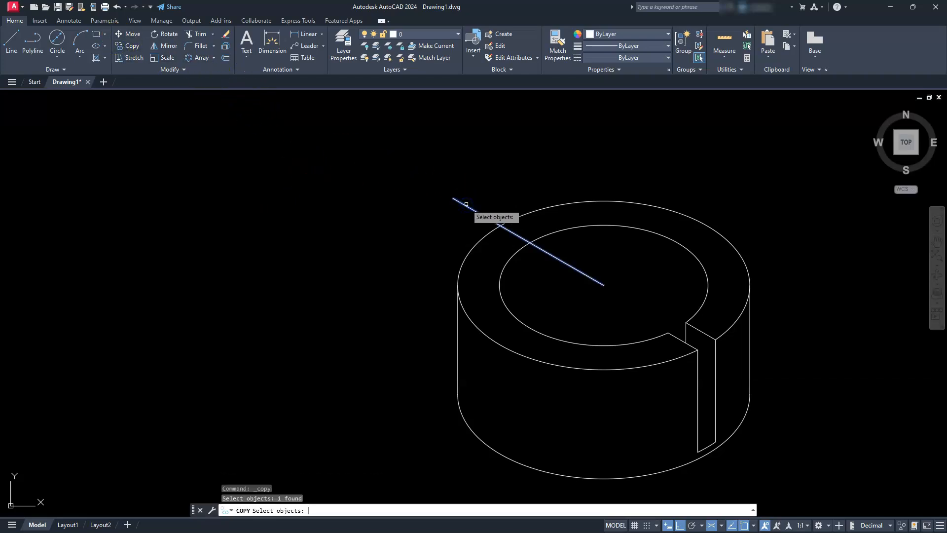
{"action": "key", "text": "Return"}
{"action": "left_click", "coordinate": [368, 200]}
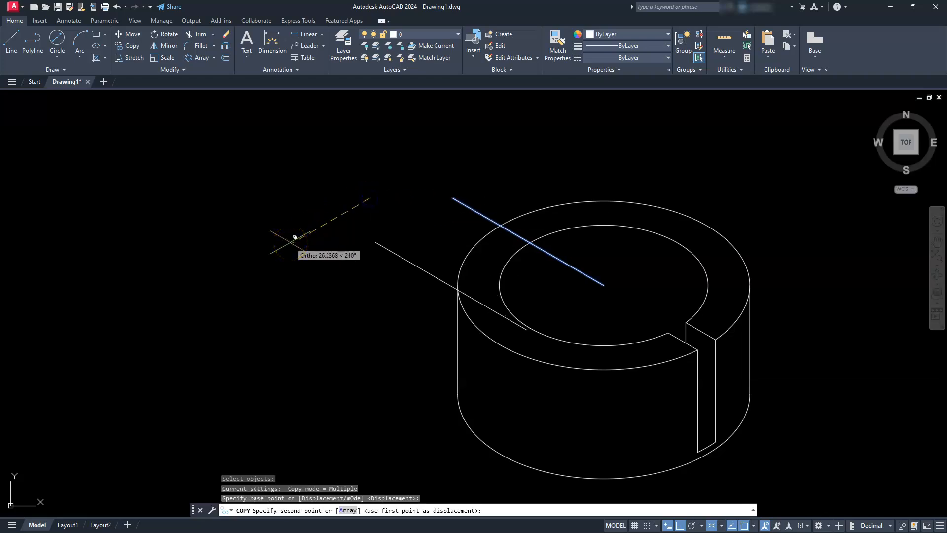
{"action": "type", "text": "3"}
{"action": "key", "text": "Return"}
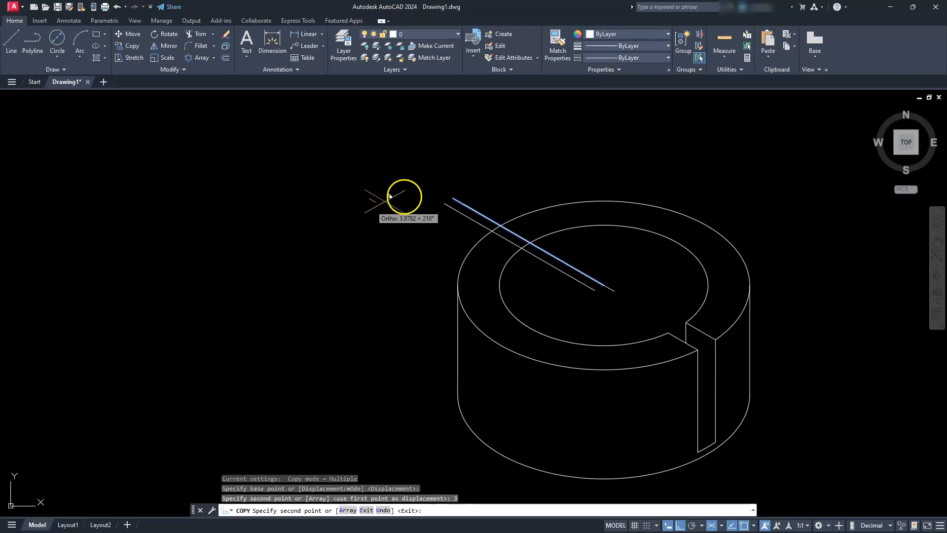
{"action": "type", "text": "3"}
{"action": "key", "text": "Return"}
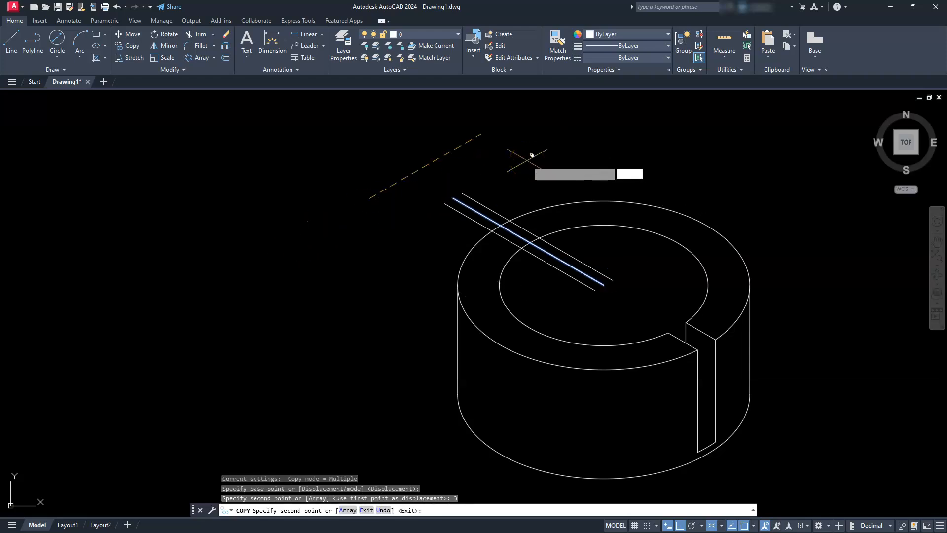
{"action": "key", "text": "Escape"}
{"action": "key", "text": "Escape"}
{"action": "key", "text": "Escape"}
Step: Copy the existing slot's far vertical edge to both offset lines' inner rim intersections and to the rear line's outer rim intersection
{"action": "scroll", "coordinate": [560, 302], "scroll_direction": "up", "scroll_amount": 4}
{"action": "middle_click_drag", "start_coordinate": [560, 302], "coordinate": [532, 252]}
{"action": "middle_click_drag", "start_coordinate": [733, 391], "coordinate": [609, 358]}
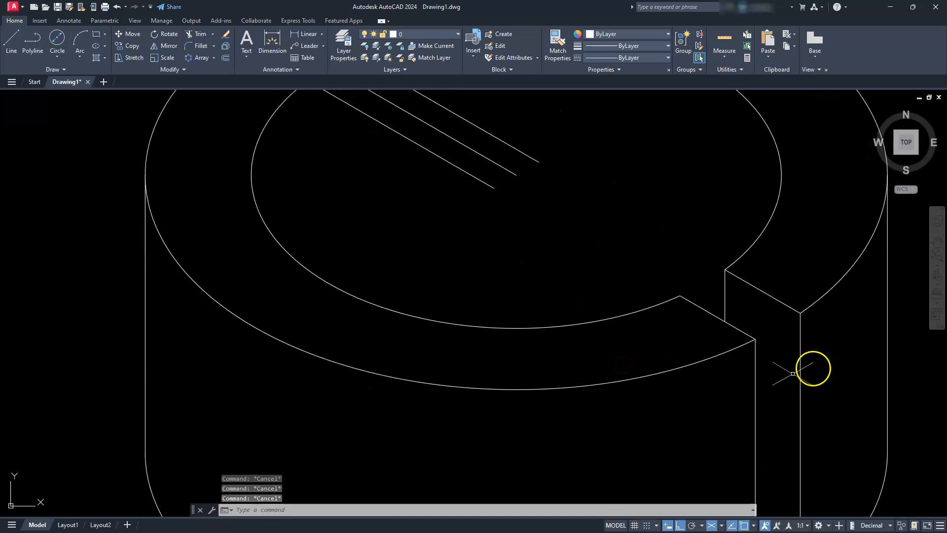
{"action": "left_click", "coordinate": [800, 366]}
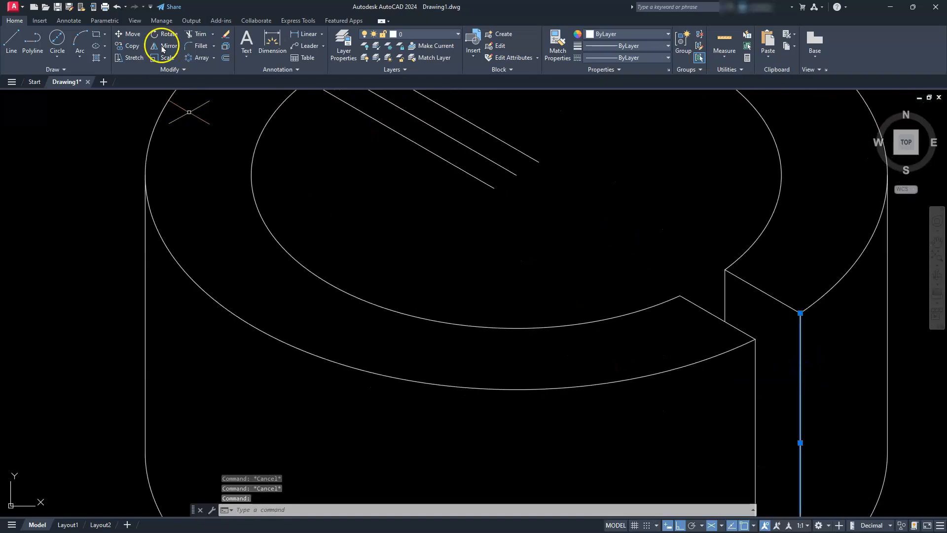
{"action": "left_click", "coordinate": [127, 46]}
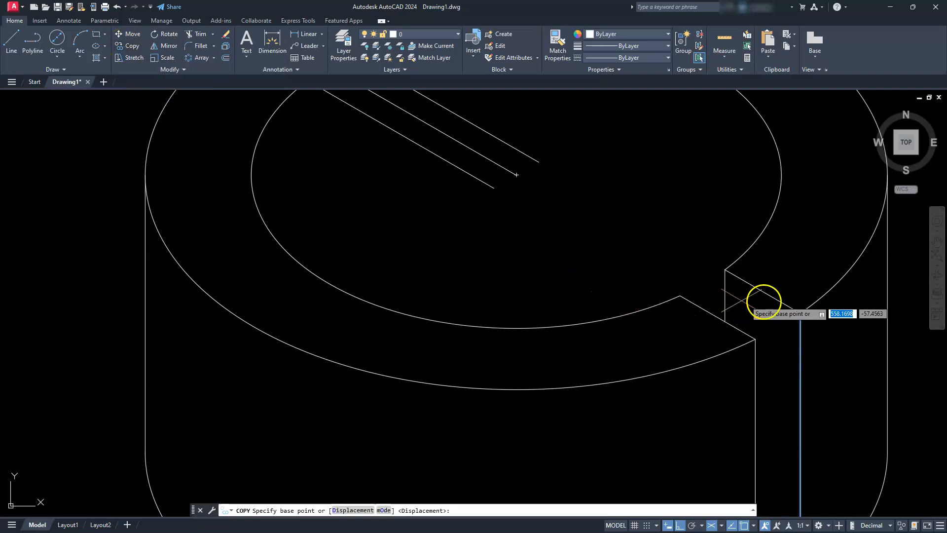
{"action": "left_click", "coordinate": [804, 314]}
{"action": "scroll", "coordinate": [804, 314], "scroll_direction": "down", "scroll_amount": 3}
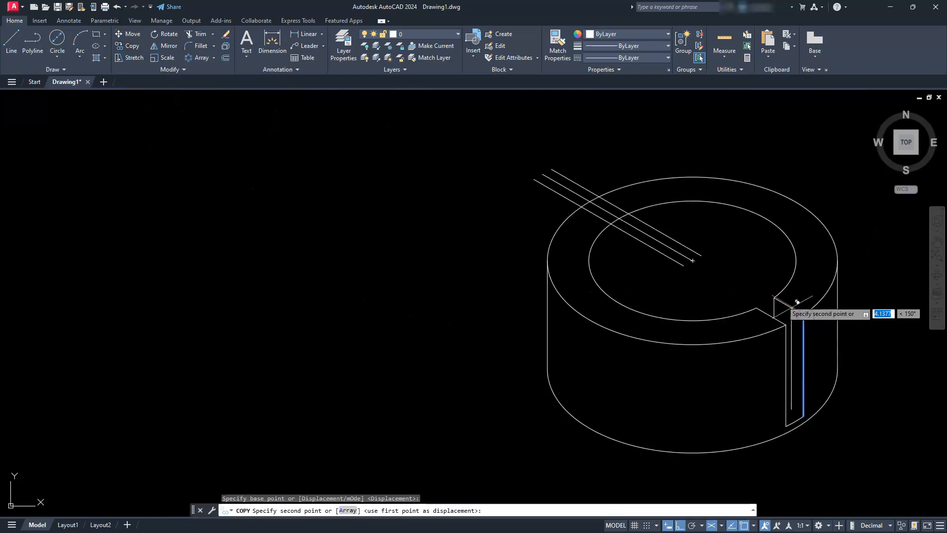
{"action": "scroll", "coordinate": [613, 244], "scroll_direction": "up", "scroll_amount": 3}
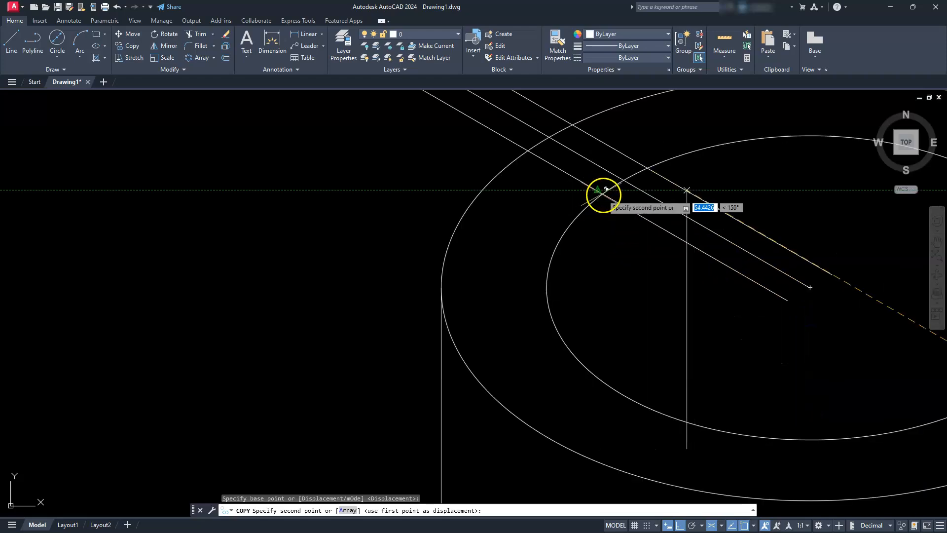
{"action": "scroll", "coordinate": [601, 196], "scroll_direction": "up", "scroll_amount": 3}
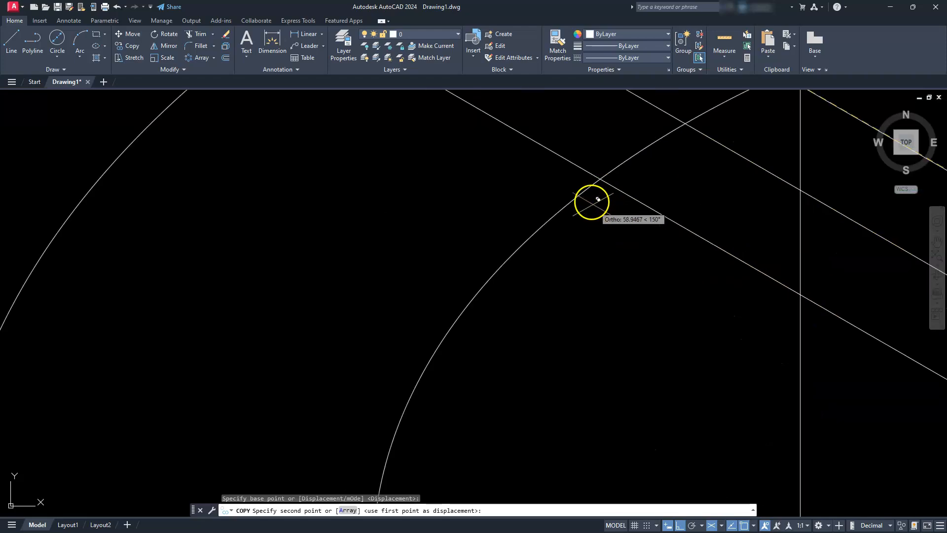
{"action": "left_click", "coordinate": [605, 178]}
{"action": "scroll", "coordinate": [540, 296], "scroll_direction": "down", "scroll_amount": 2}
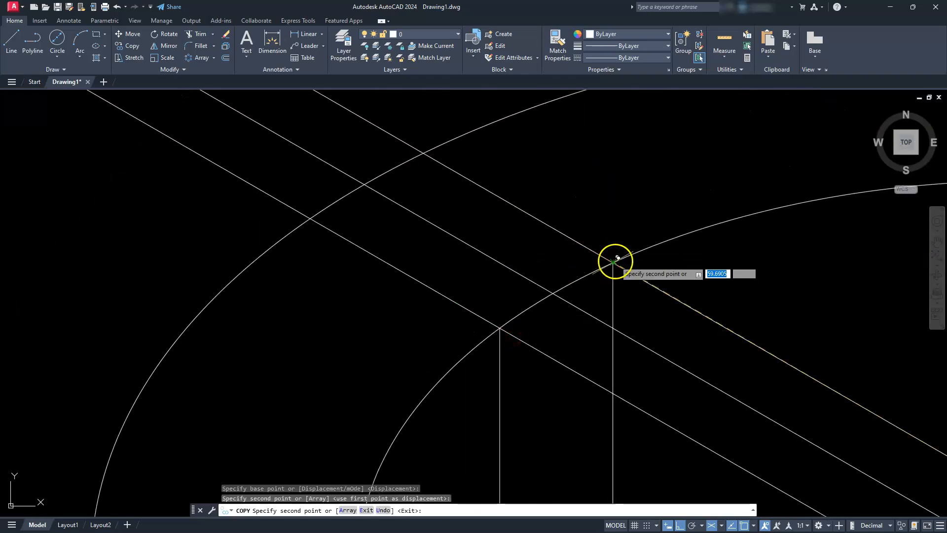
{"action": "left_click", "coordinate": [612, 259]}
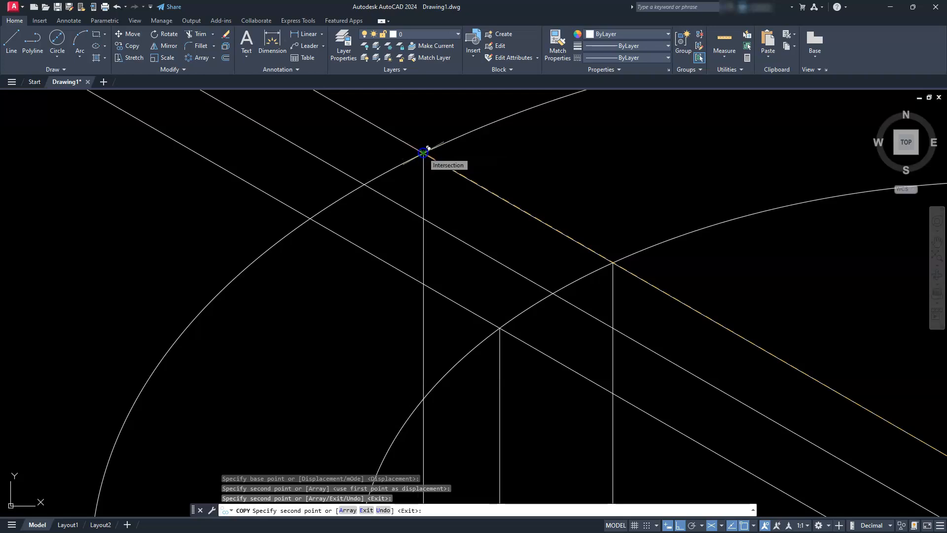
{"action": "key", "text": "Escape"}
{"action": "key", "text": "Escape"}
{"action": "key", "text": "Escape"}
Step: Trim the two offset lines so they span only between the top face's inner and outer rims
{"action": "scroll", "coordinate": [395, 277], "scroll_direction": "down", "scroll_amount": 6}
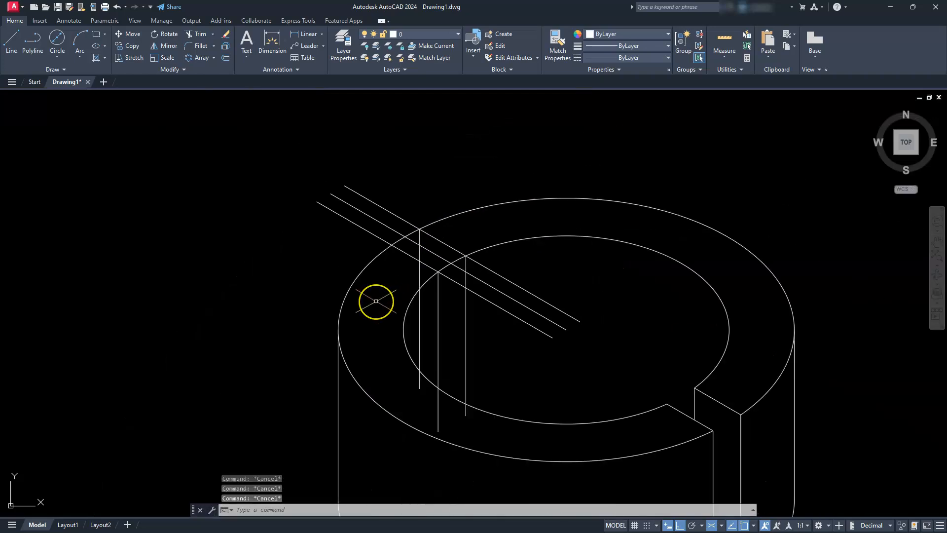
{"action": "scroll", "coordinate": [375, 301], "scroll_direction": "up", "scroll_amount": 2}
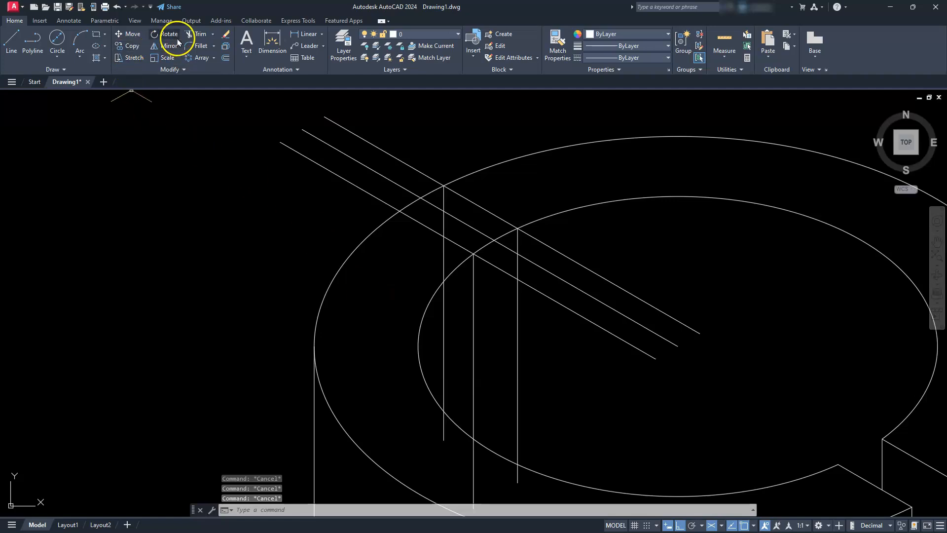
{"action": "left_click", "coordinate": [195, 34]}
{"action": "left_click", "coordinate": [593, 324]}
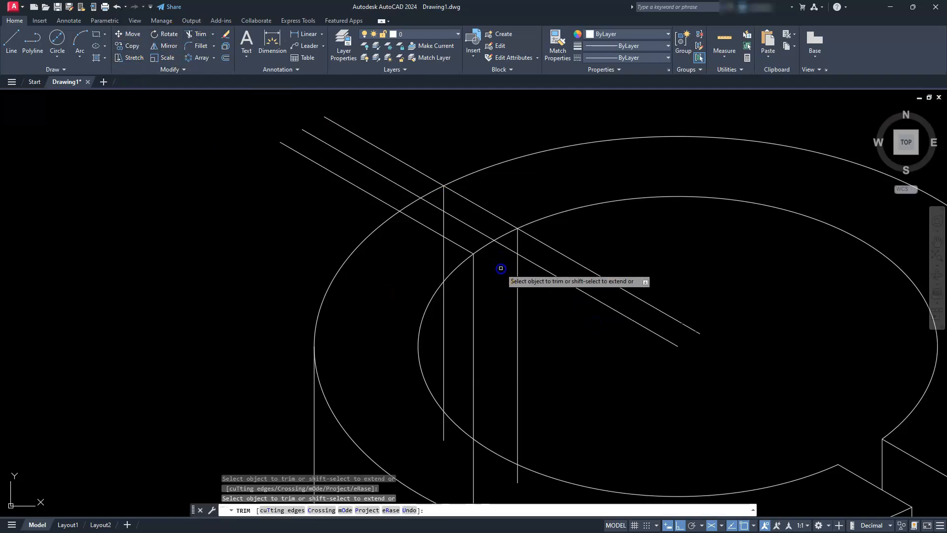
{"action": "left_click", "coordinate": [377, 201]}
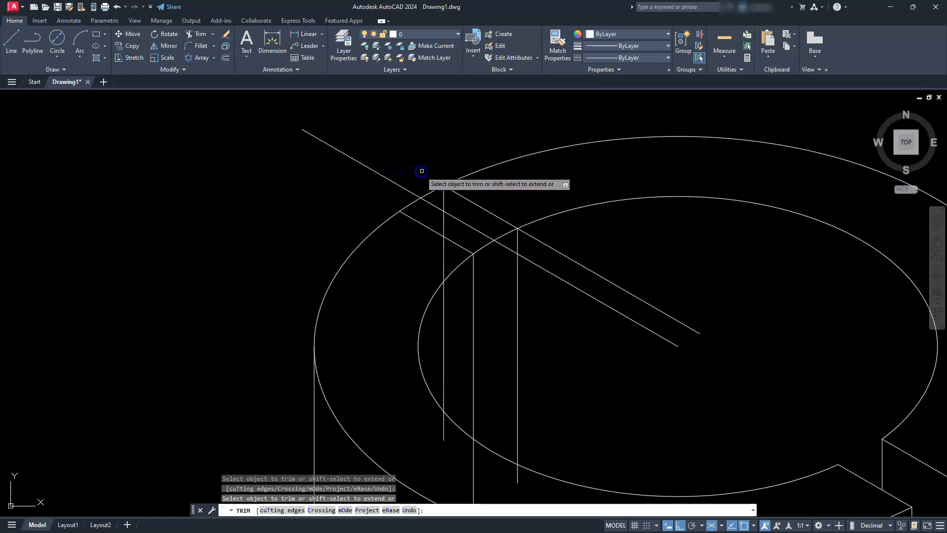
{"action": "left_click", "coordinate": [636, 296]}
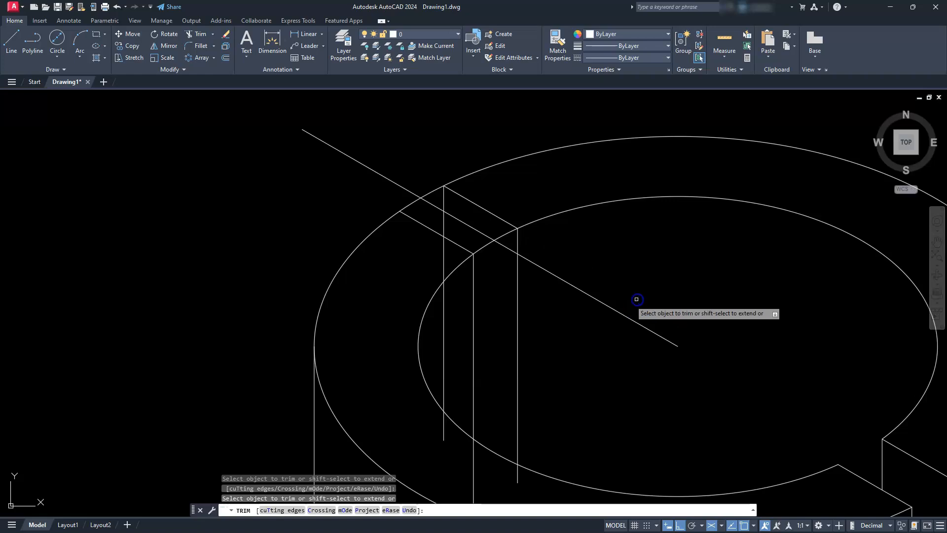
{"action": "key", "text": "Escape"}
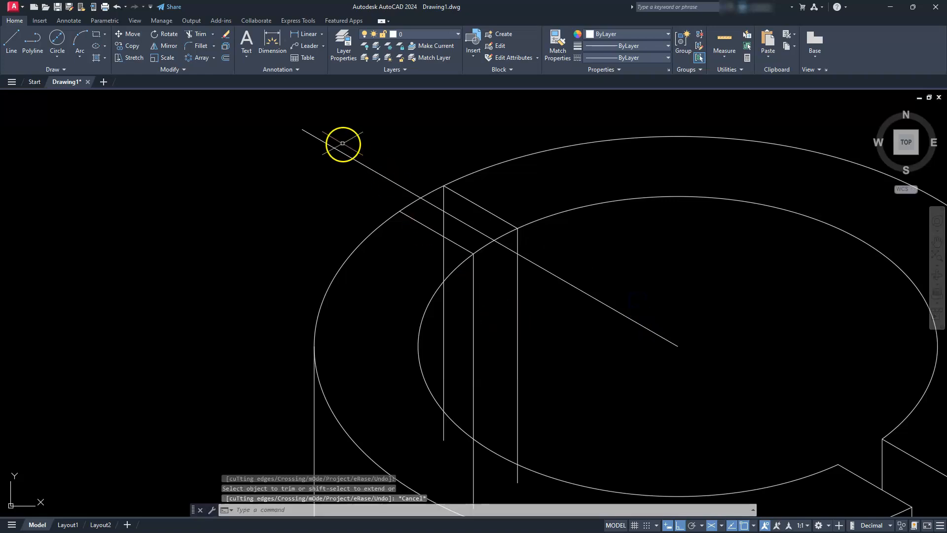
Step: Erase the centre line between the two new slot lines
{"action": "left_click", "coordinate": [327, 144]}
{"action": "type", "text": "e"}
{"action": "key", "text": "Return"}
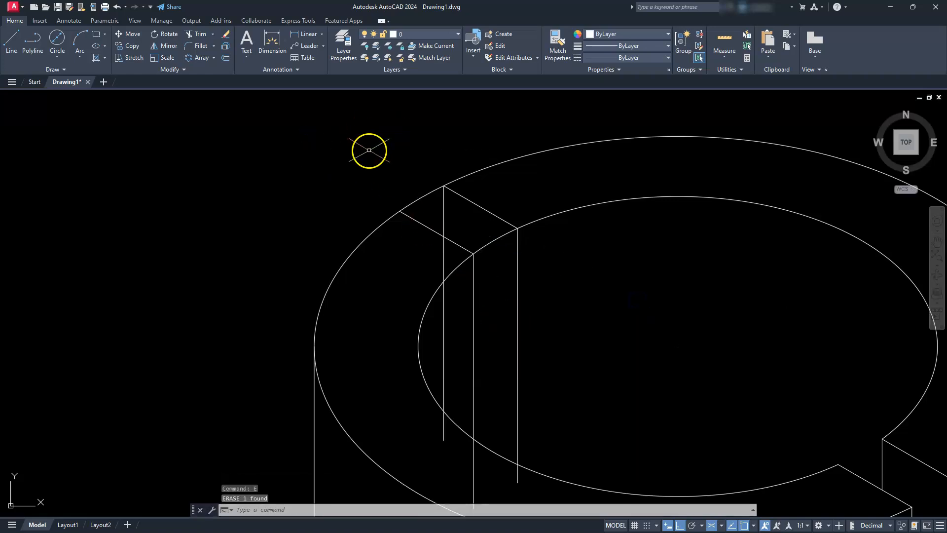
Step: Trim the second slot's outer vertical edge below the near slot line and open both top rims between the slot lines
{"action": "scroll", "coordinate": [379, 164], "scroll_direction": "down", "scroll_amount": 2}
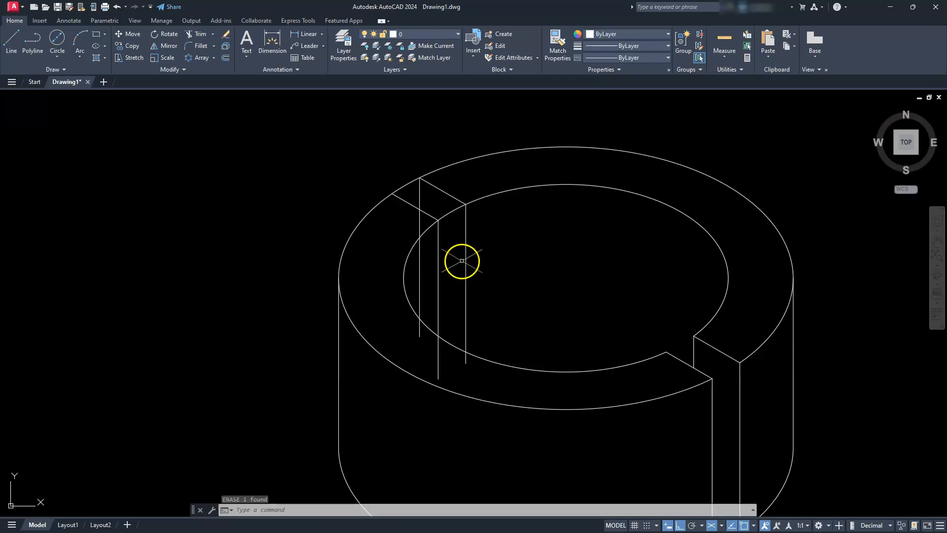
{"action": "key", "text": "Escape"}
{"action": "key", "text": "Escape"}
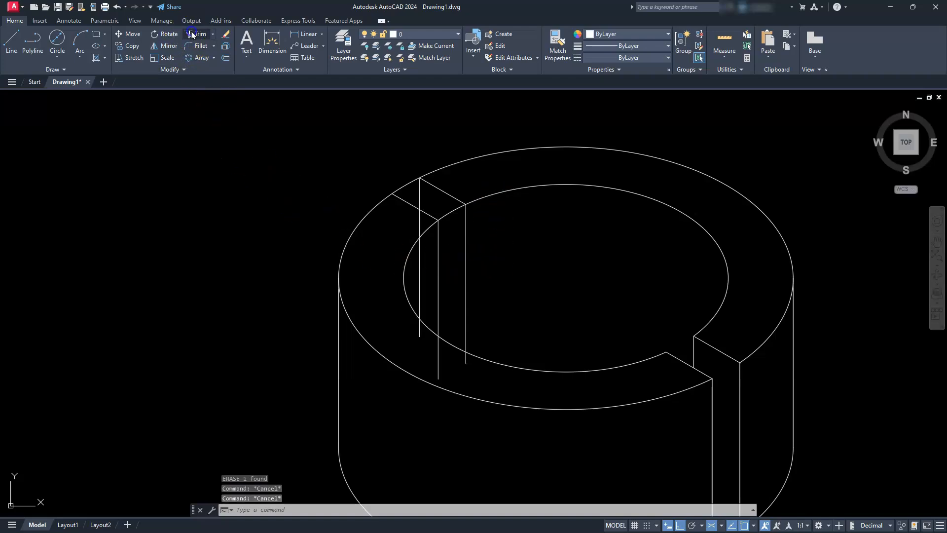
{"action": "left_click", "coordinate": [192, 34]}
{"action": "left_click", "coordinate": [418, 335]}
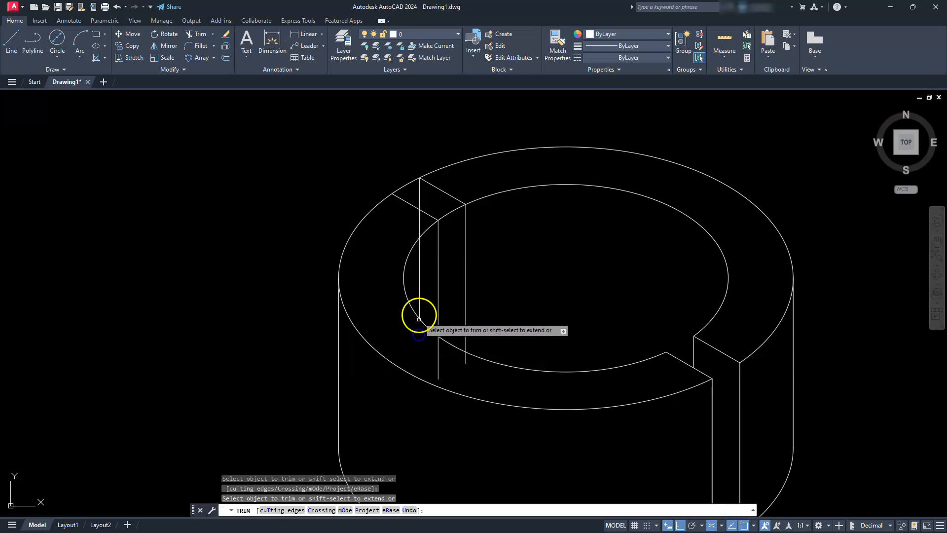
{"action": "left_click", "coordinate": [420, 296]}
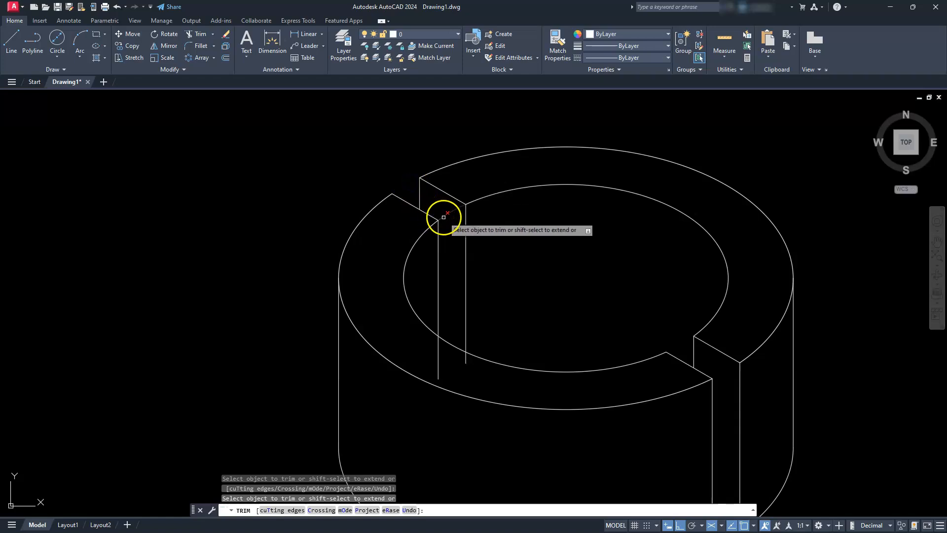
Step: Trim the second slot's two inner vertical edges where they extend below the cylinder's near inner rim
{"action": "left_click", "coordinate": [437, 366]}
{"action": "left_click", "coordinate": [465, 364]}
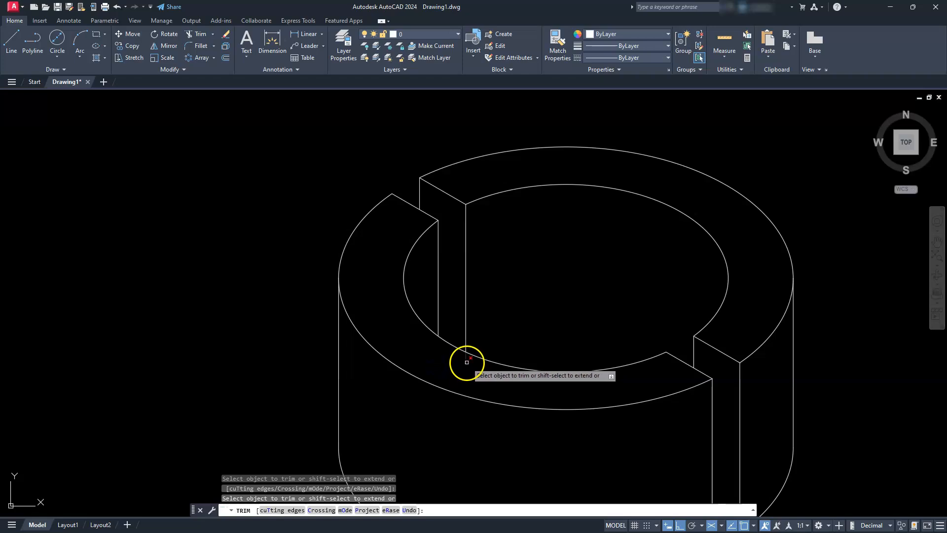
{"action": "key", "text": "Escape"}
{"action": "key", "text": "Escape"}
{"action": "key", "text": "Escape"}
Step: Switch from isometric to orthographic drafting for work on the second plan view
{"action": "scroll", "coordinate": [464, 365], "scroll_direction": "down", "scroll_amount": 4}
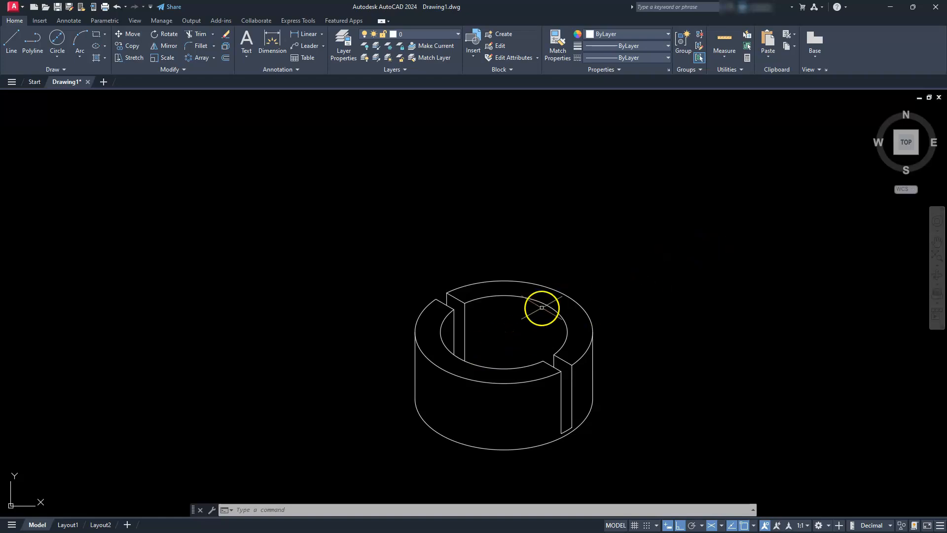
{"action": "scroll", "coordinate": [511, 246], "scroll_direction": "down", "scroll_amount": 4}
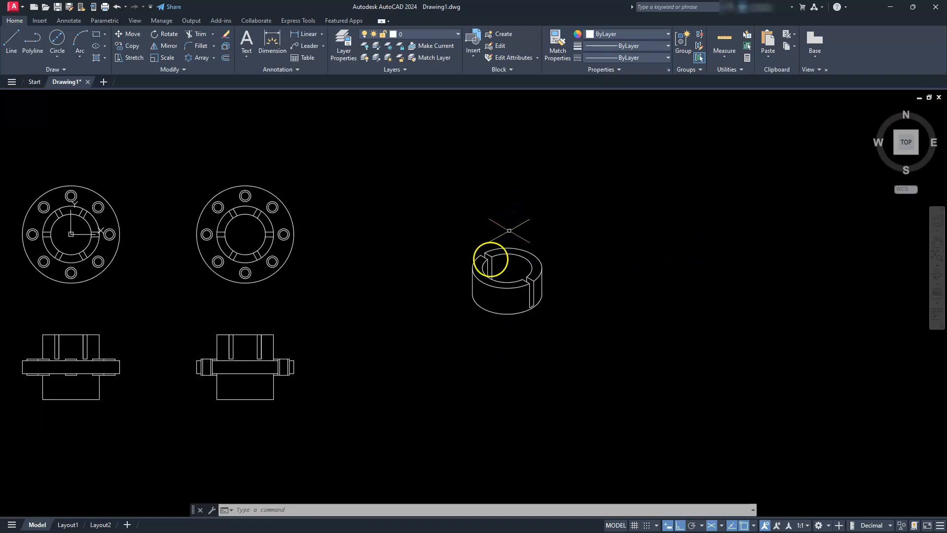
{"action": "scroll", "coordinate": [212, 207], "scroll_direction": "up", "scroll_amount": 5}
{"action": "middle_click_drag", "start_coordinate": [244, 238], "coordinate": [296, 285]}
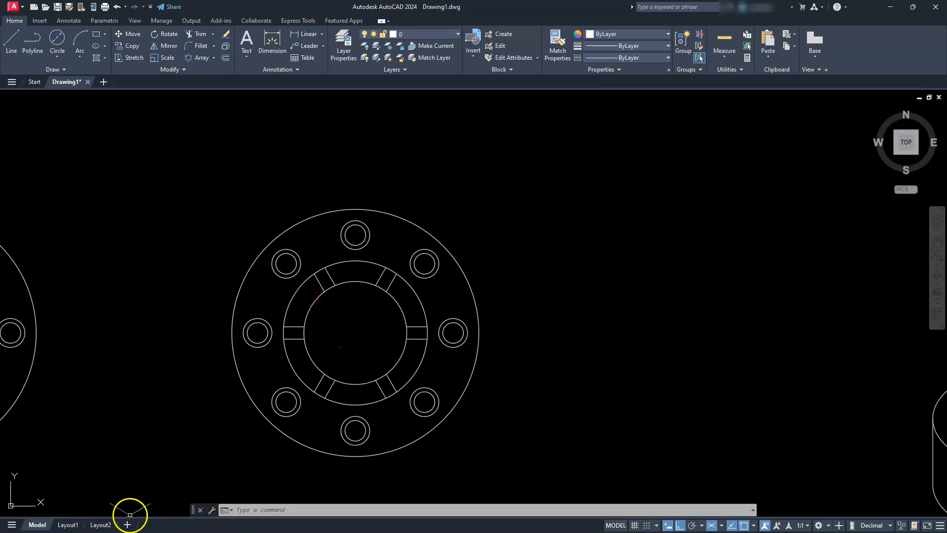
{"action": "mouse_move", "coordinate": [70, 526]}
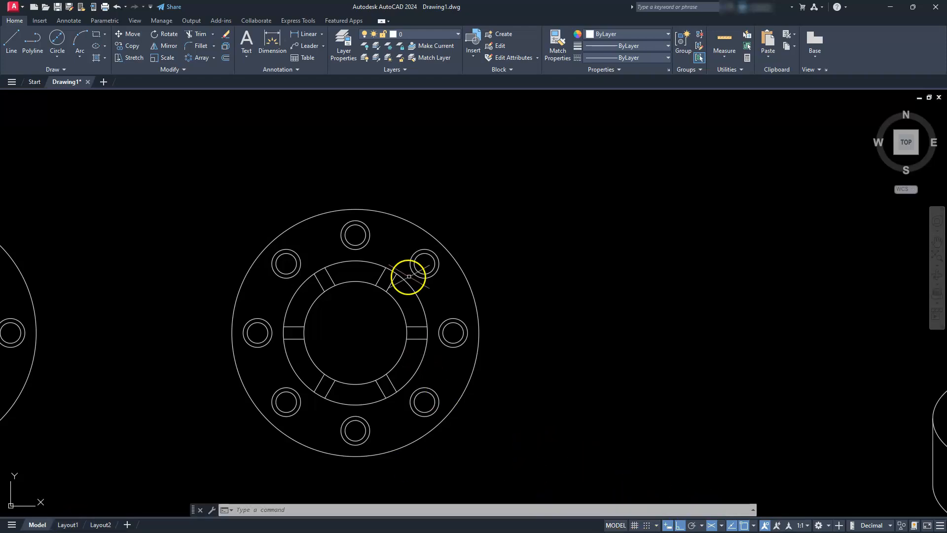
{"action": "left_click", "coordinate": [711, 525]}
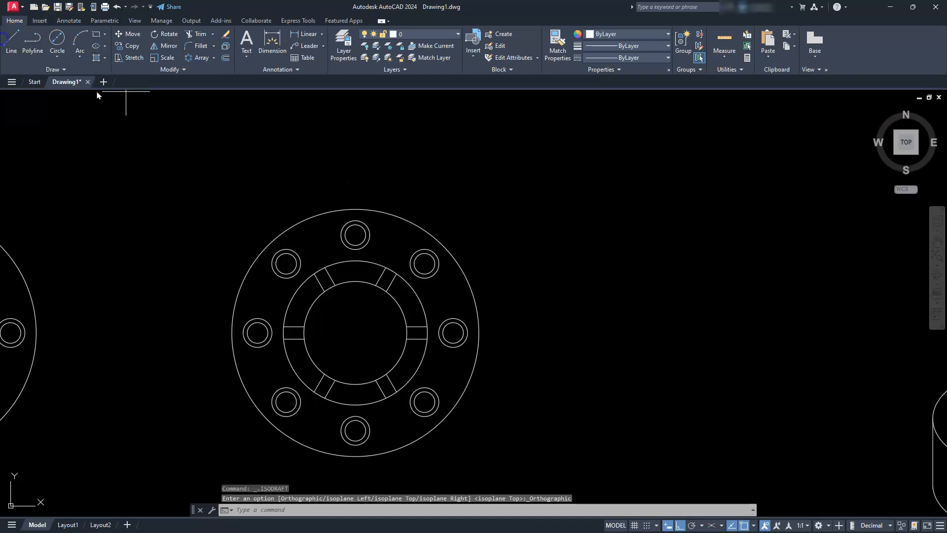
Step: Draw a horizontal line from the second plan view's centre to the outer flange circle
{"action": "left_click", "coordinate": [356, 333]}
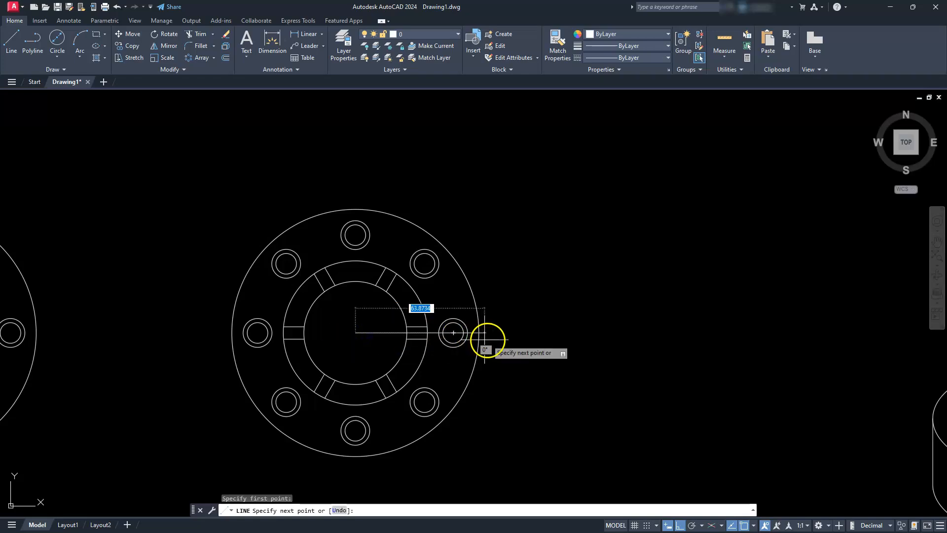
{"action": "left_click", "coordinate": [484, 333]}
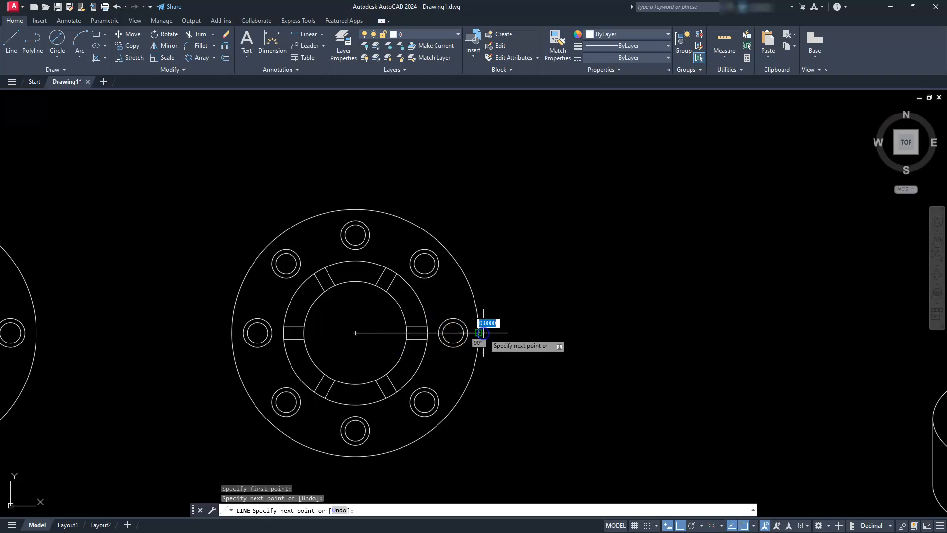
{"action": "key", "text": "Escape"}
{"action": "key", "text": "Escape"}
{"action": "key", "text": "Escape"}
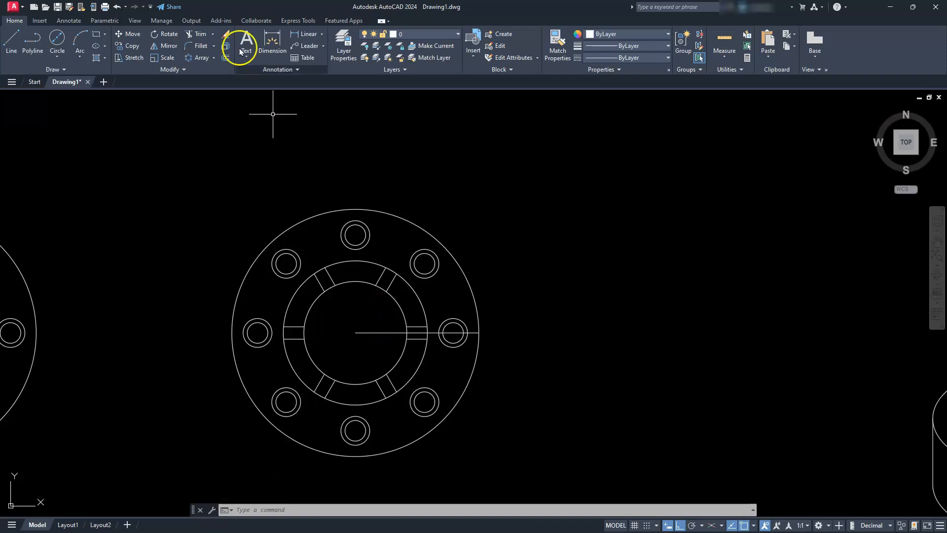
Step: Rotate a copy of the horizontal radius line by 60 degrees about the plan view's centre
{"action": "left_click", "coordinate": [162, 35]}
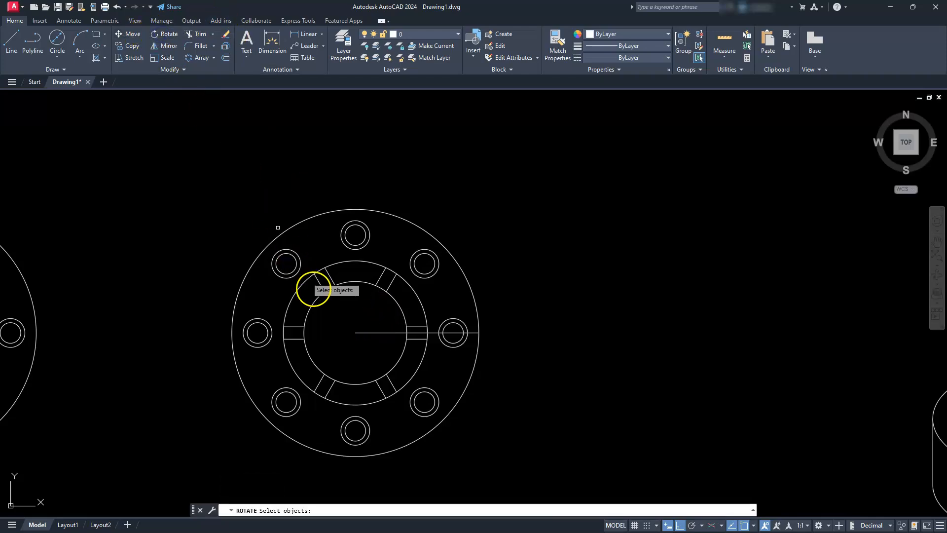
{"action": "left_click", "coordinate": [370, 332]}
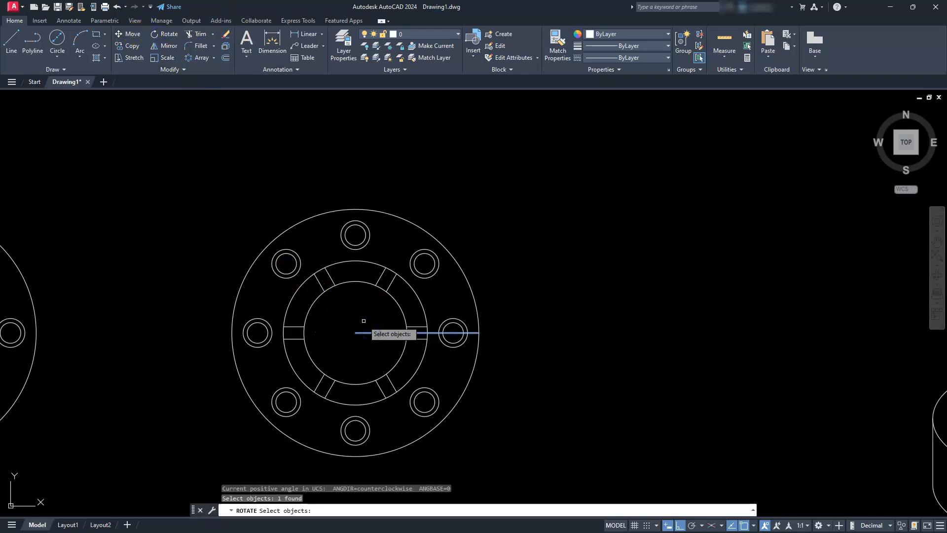
{"action": "key", "text": "Return"}
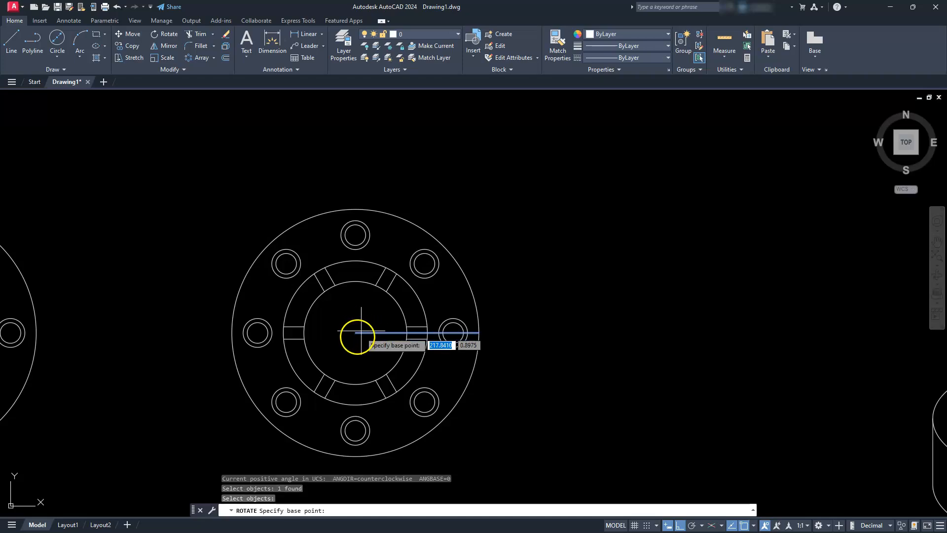
{"action": "left_click", "coordinate": [355, 332]}
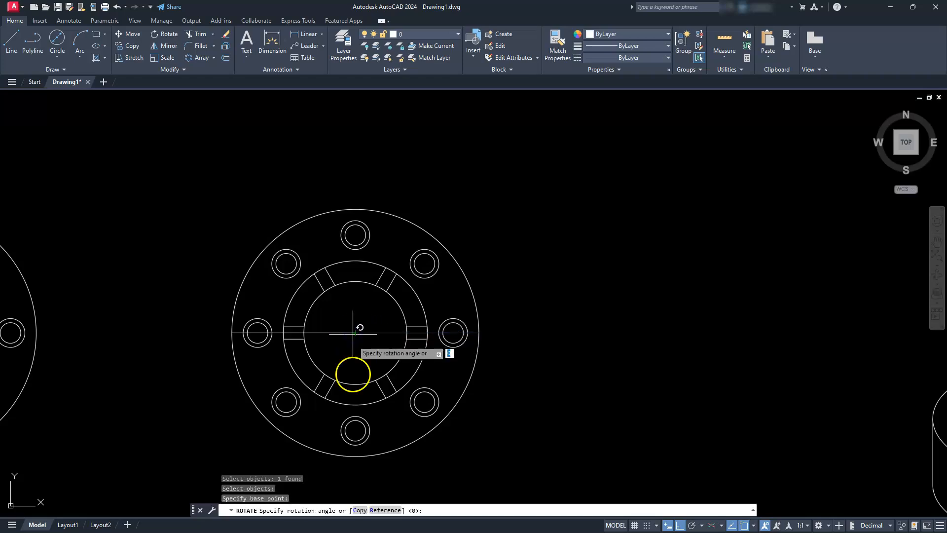
{"action": "left_click", "coordinate": [361, 510]}
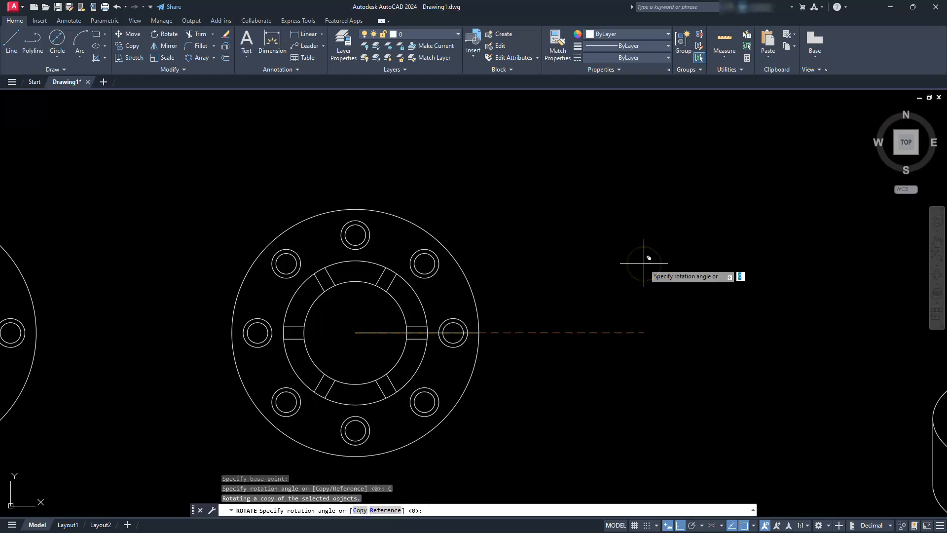
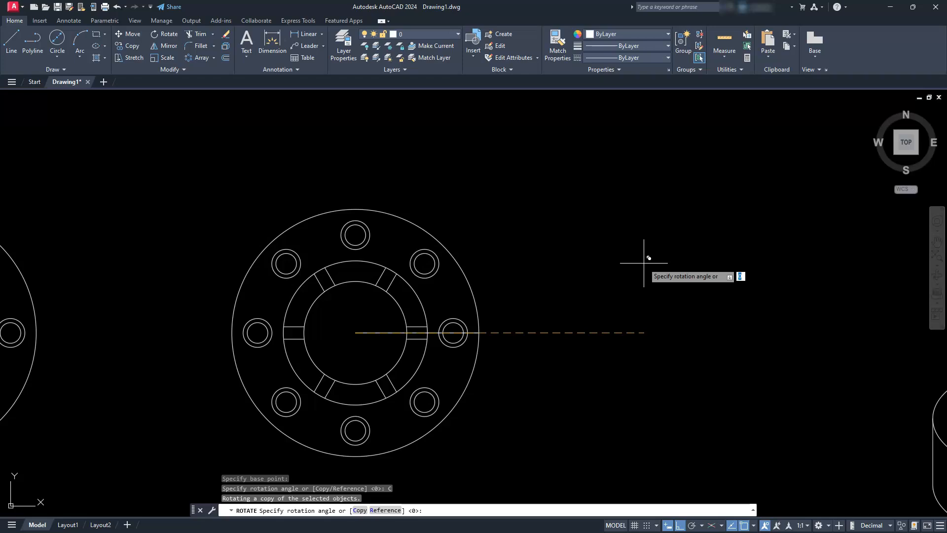
{"action": "key", "text": "Return"}
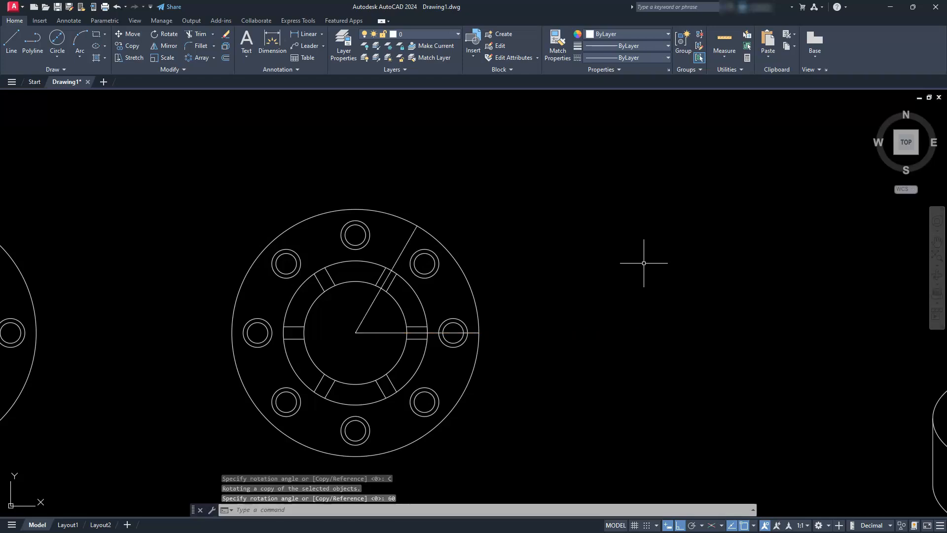
{"action": "key", "text": "Escape"}
{"action": "key", "text": "Escape"}
{"action": "key", "text": "Escape"}
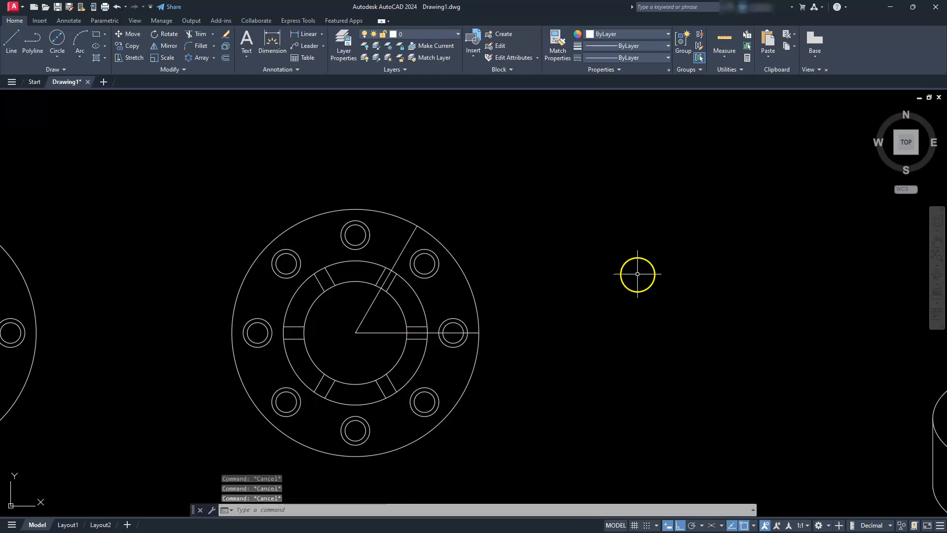
Step: Draw a vertical line upward from the horizontal radius line's end on the outer flange circle
{"action": "type", "text": "l"}
{"action": "key", "text": "Return"}
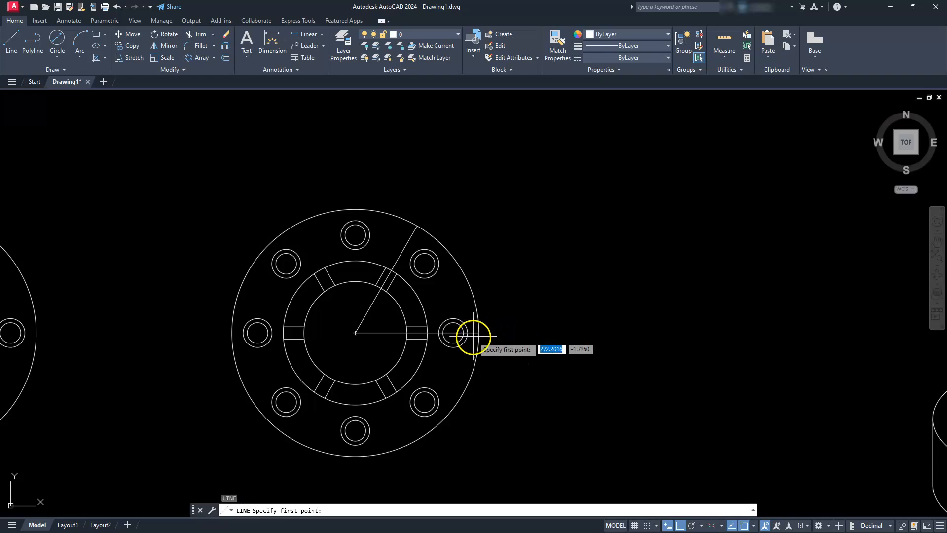
{"action": "left_click", "coordinate": [478, 333]}
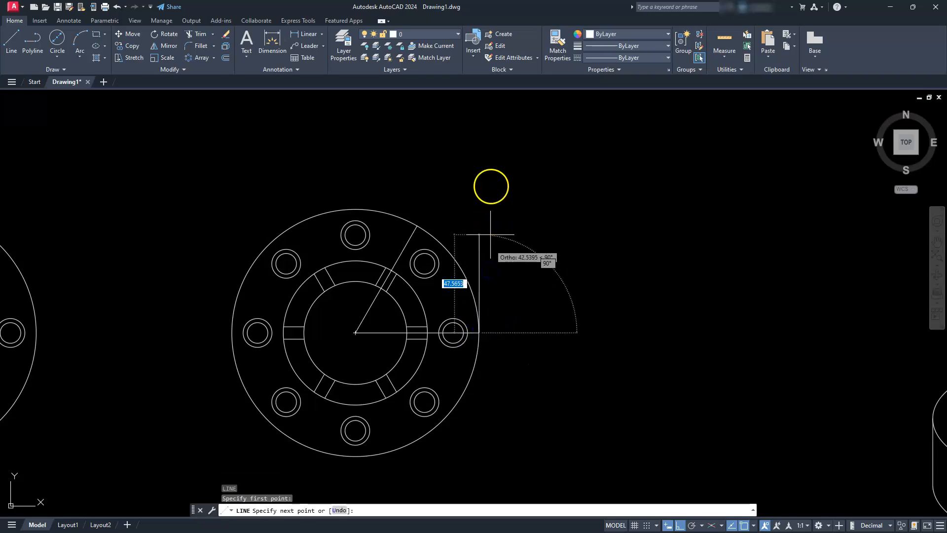
{"action": "key", "text": "Escape"}
{"action": "key", "text": "Escape"}
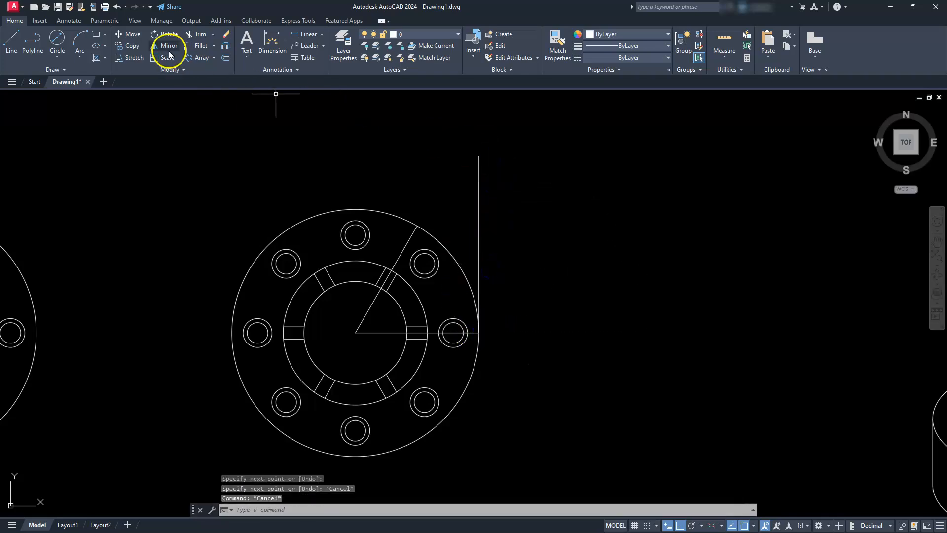
Step: Fillet the angled radius line and the vertical line so they meet at a sharp corner
{"action": "left_click", "coordinate": [200, 45]}
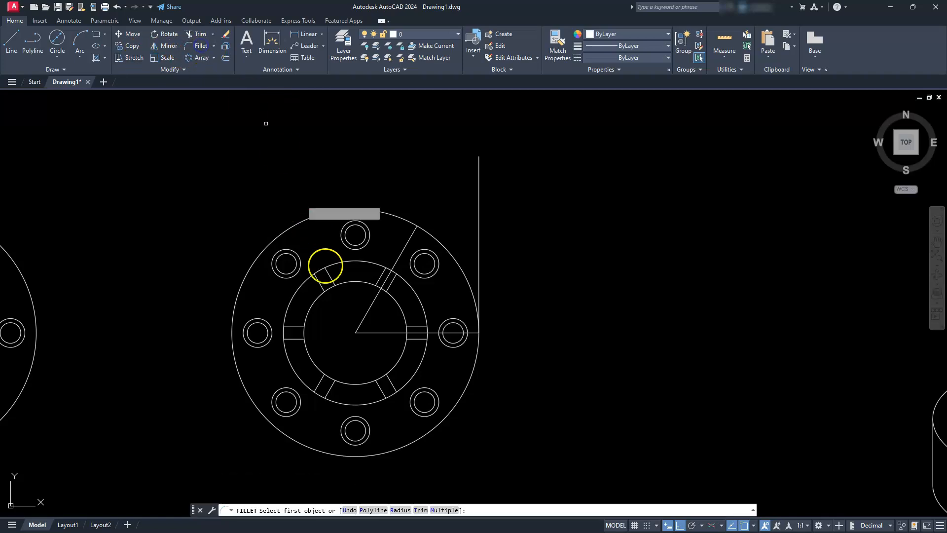
{"action": "left_click", "coordinate": [402, 254]}
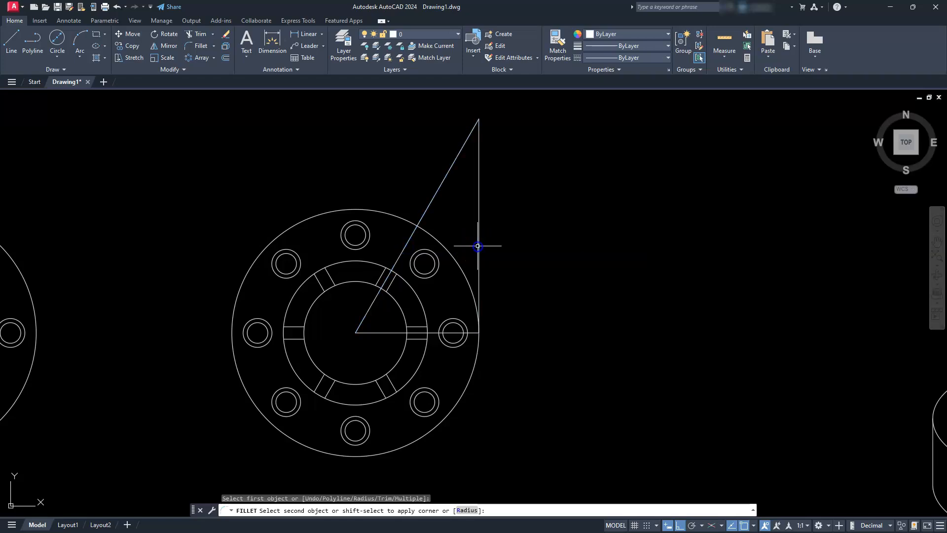
{"action": "key", "text": "Escape"}
{"action": "key", "text": "Escape"}
{"action": "key", "text": "Escape"}
{"action": "left_click", "coordinate": [481, 250]}
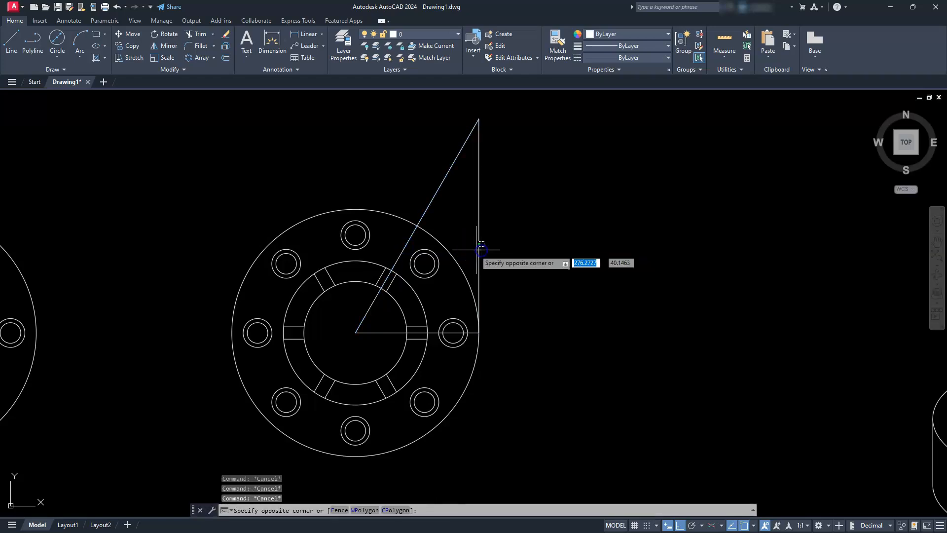
{"action": "left_click", "coordinate": [473, 249]}
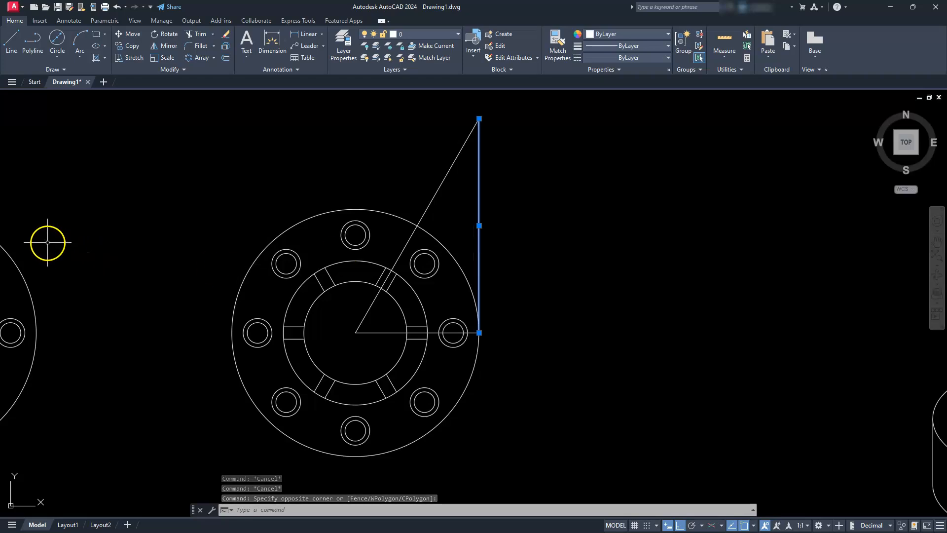
{"action": "key", "text": "Escape"}
{"action": "key", "text": "Escape"}
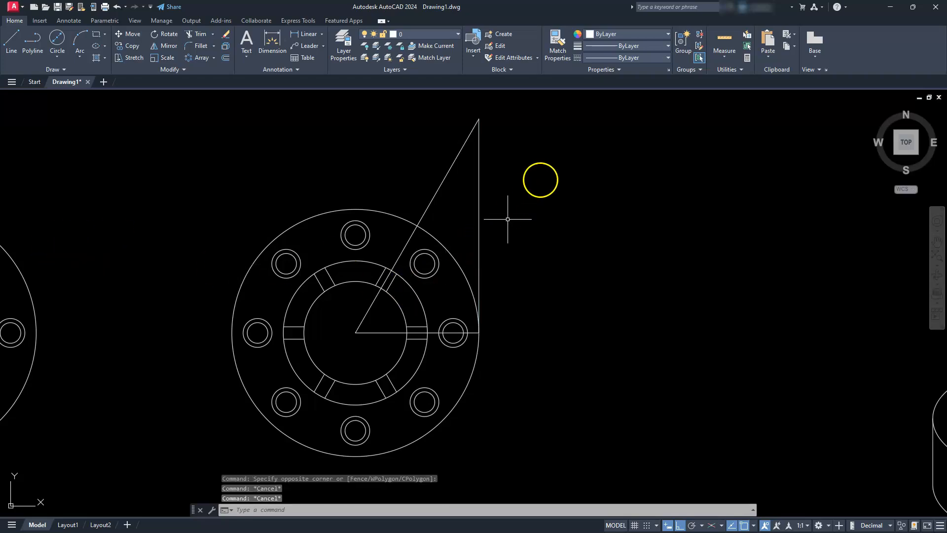
Step: Measure the vertical line's length from the outer flange circle up to the angled line's end
{"action": "left_click", "coordinate": [728, 50]}
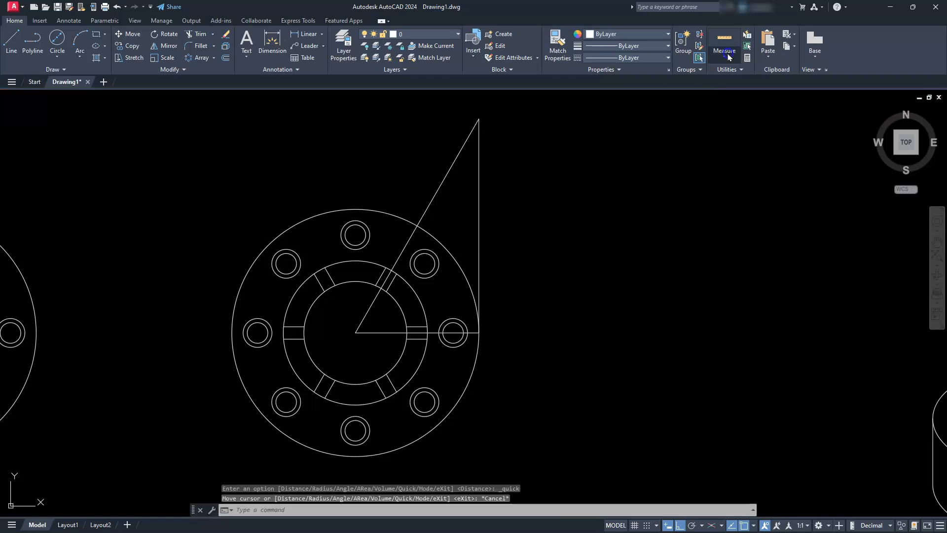
{"action": "left_click", "coordinate": [724, 57]}
{"action": "left_click", "coordinate": [726, 93]}
{"action": "left_click", "coordinate": [479, 333]}
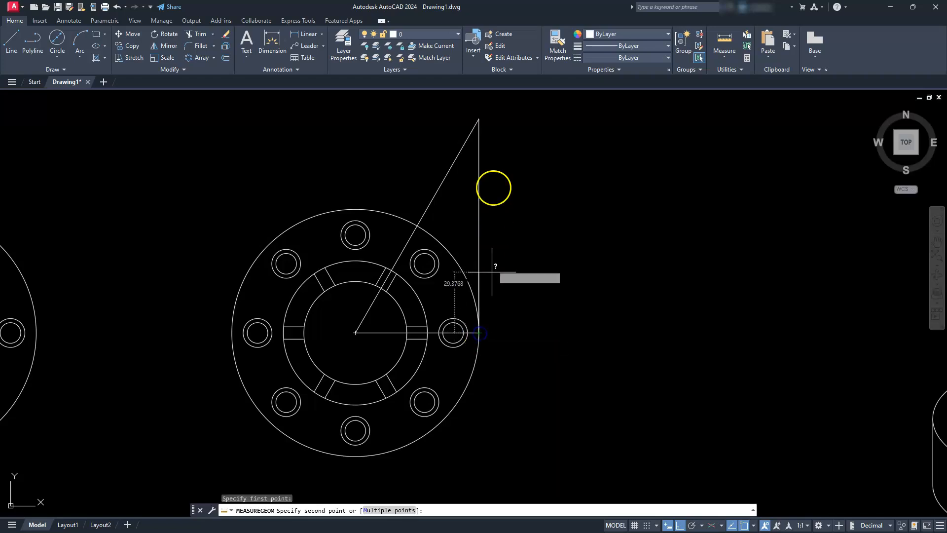
{"action": "left_click", "coordinate": [479, 119]}
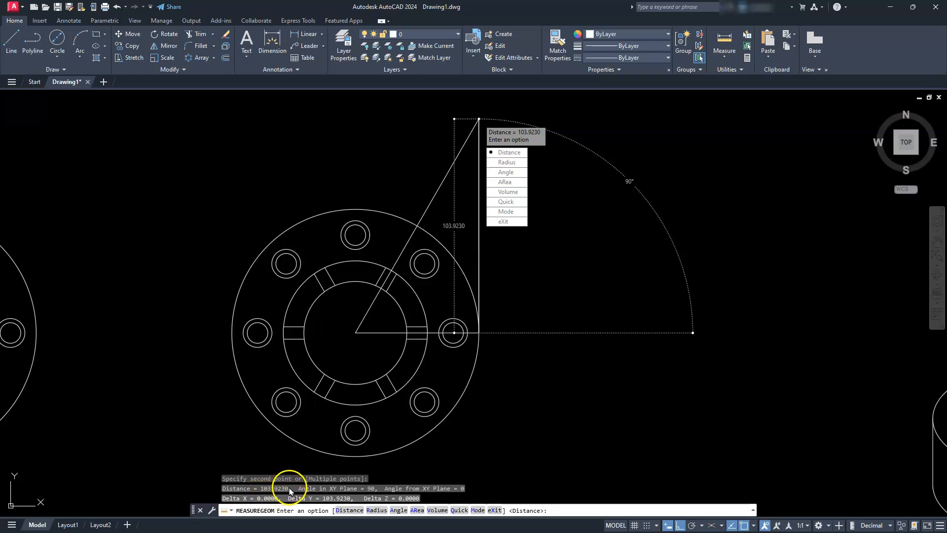
{"action": "scroll", "coordinate": [357, 374], "scroll_direction": "down", "scroll_amount": 2}
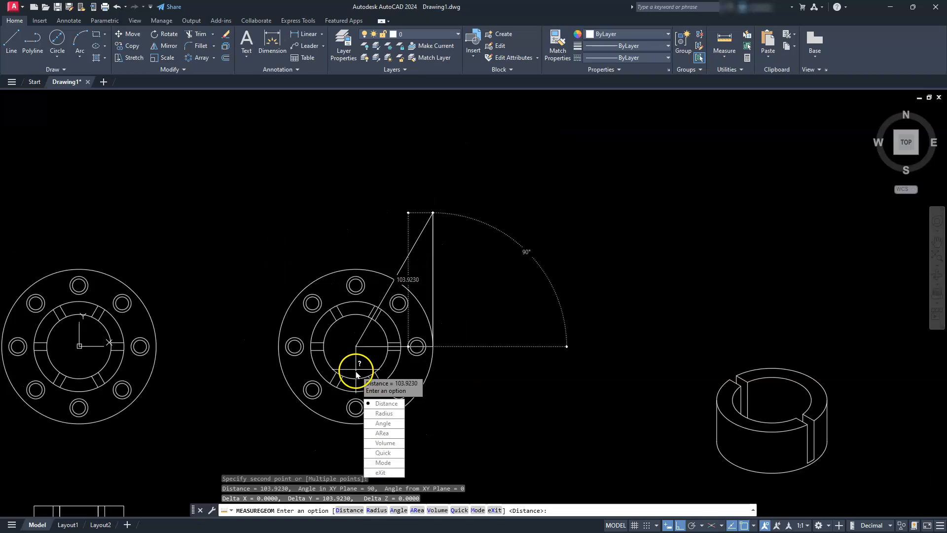
{"action": "key", "text": "Escape"}
{"action": "key", "text": "Escape"}
{"action": "key", "text": "Escape"}
Step: Move the construction triangle's vertical line so its base sits where the horizontal radius meets the hub's outer circle in the plan view
{"action": "middle_click_drag", "start_coordinate": [678, 436], "coordinate": [632, 383]}
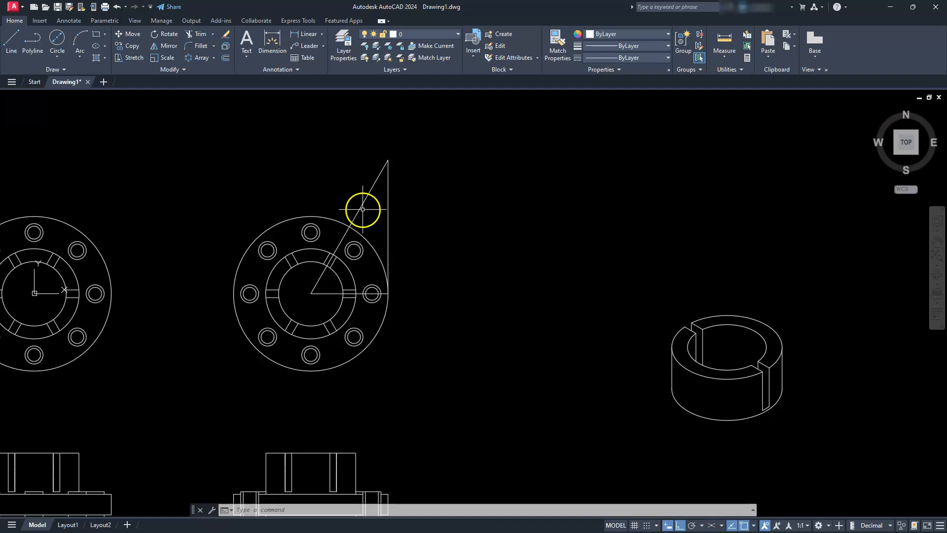
{"action": "scroll", "coordinate": [796, 380], "scroll_direction": "up", "scroll_amount": 5}
{"action": "scroll", "coordinate": [796, 380], "scroll_direction": "down", "scroll_amount": 5}
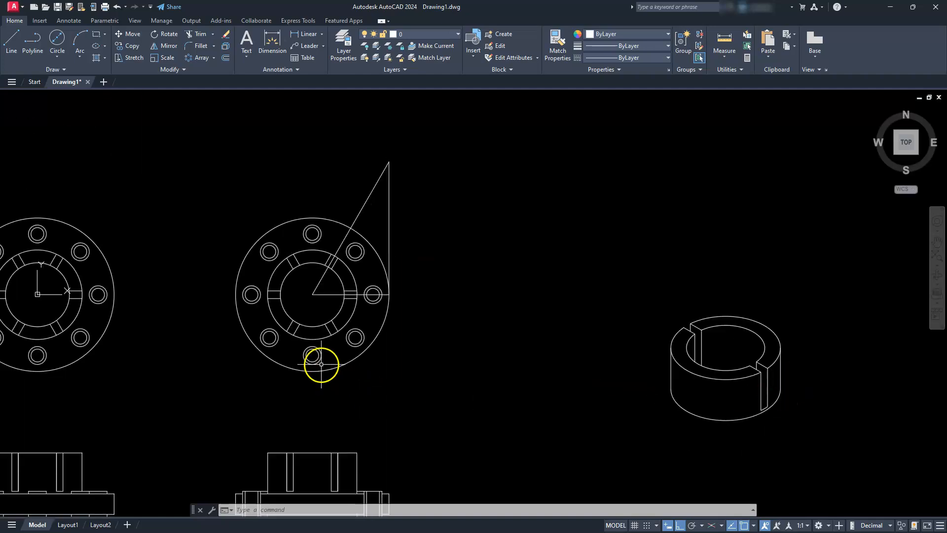
{"action": "scroll", "coordinate": [306, 304], "scroll_direction": "up", "scroll_amount": 4}
{"action": "scroll", "coordinate": [328, 301], "scroll_direction": "down", "scroll_amount": 2}
{"action": "middle_click_drag", "start_coordinate": [332, 308], "coordinate": [356, 344]}
{"action": "scroll", "coordinate": [355, 344], "scroll_direction": "up", "scroll_amount": 2}
{"action": "key", "text": "Escape"}
{"action": "key", "text": "Escape"}
{"action": "key", "text": "Escape"}
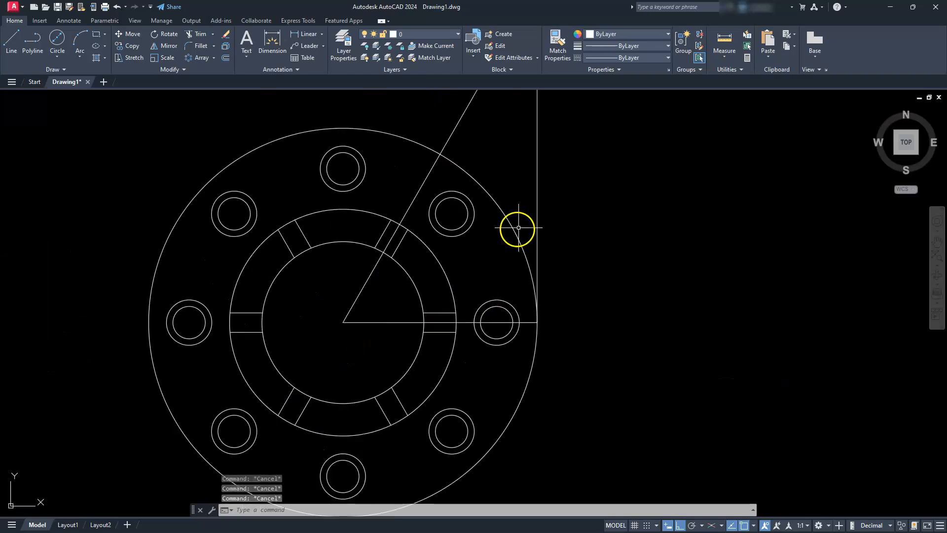
{"action": "left_click", "coordinate": [539, 223]}
{"action": "left_click", "coordinate": [533, 207]}
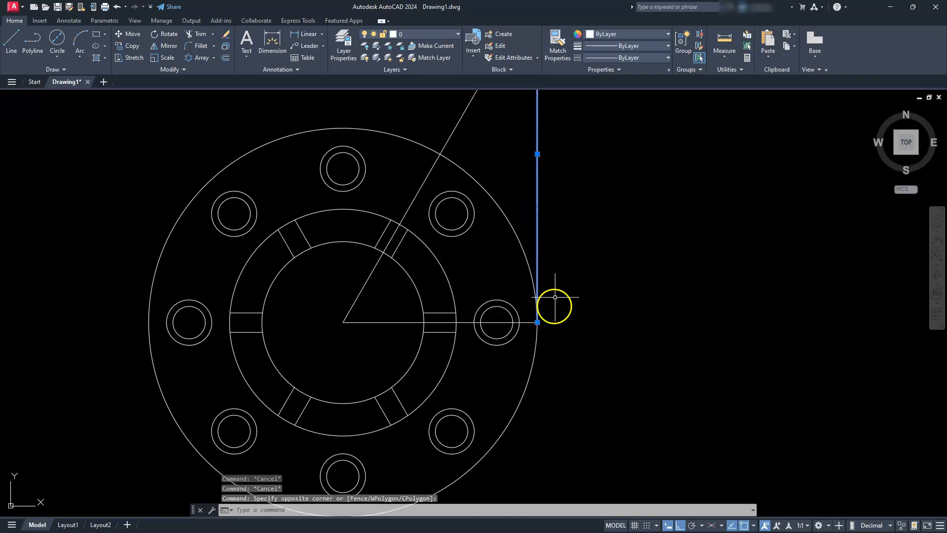
{"action": "left_click", "coordinate": [538, 322]}
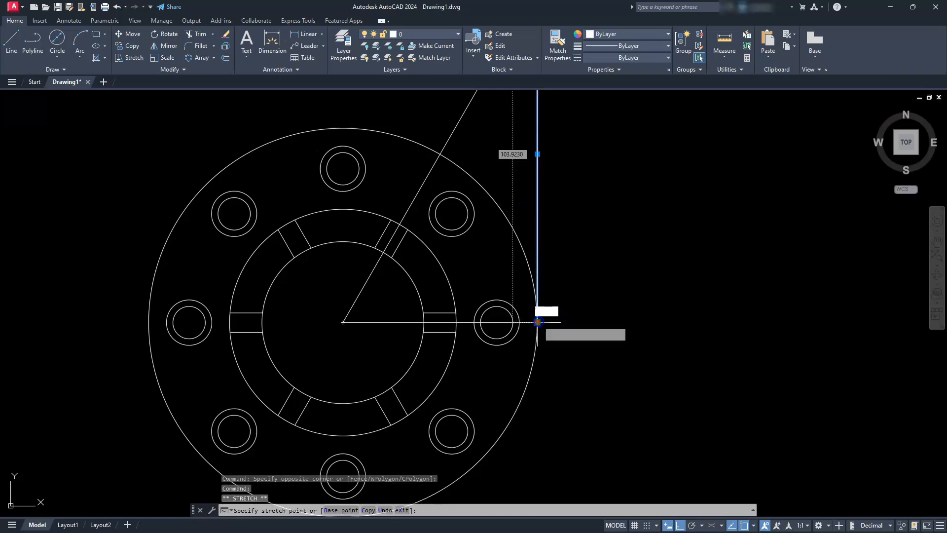
{"action": "key", "text": "space"}
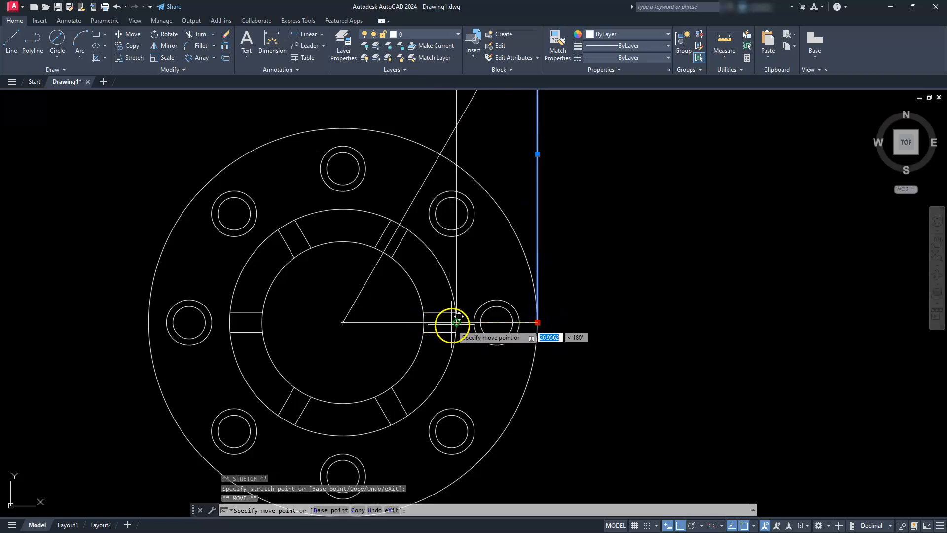
{"action": "left_click", "coordinate": [455, 324]}
{"action": "key", "text": "Escape"}
{"action": "key", "text": "Escape"}
{"action": "key", "text": "Escape"}
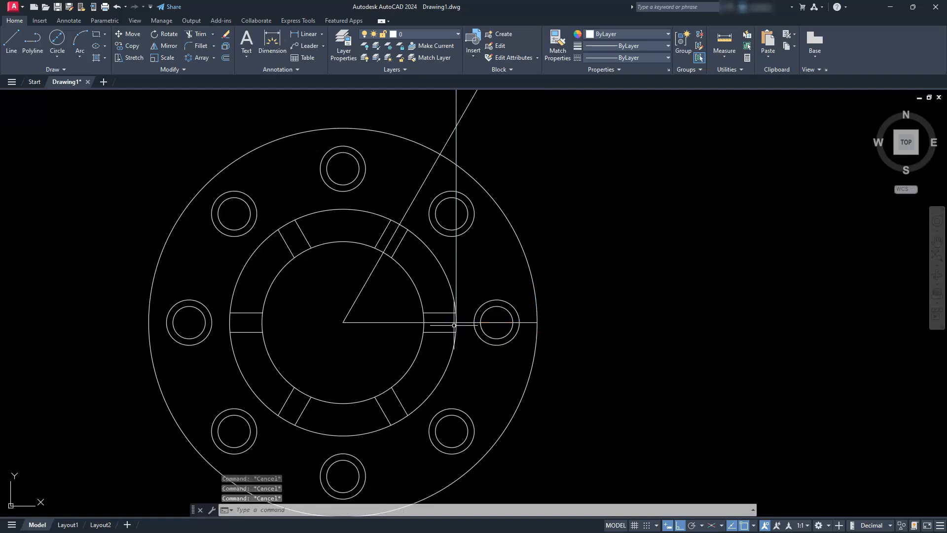
Step: Fillet the angled radius line and the moved vertical line so they meet at a sharp corner
{"action": "left_click", "coordinate": [188, 46]}
{"action": "key", "text": "Escape"}
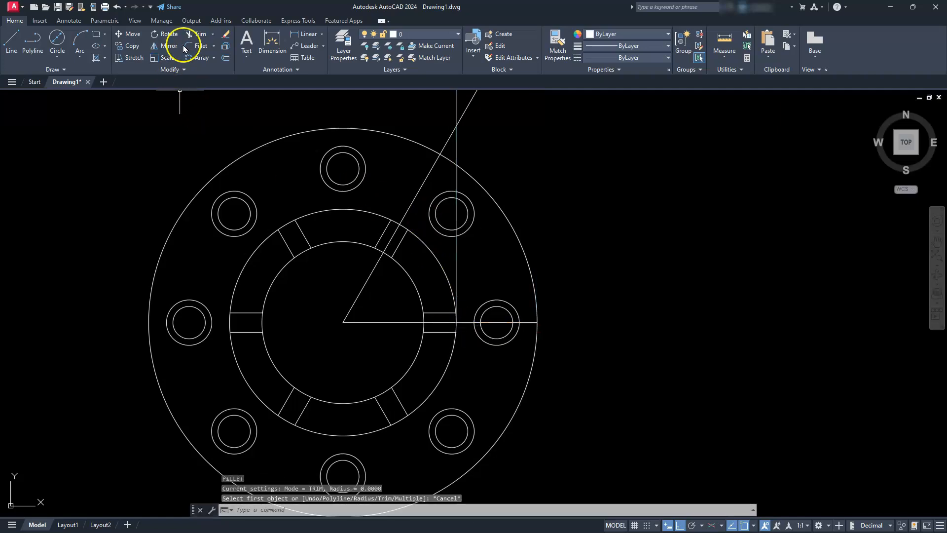
{"action": "left_click", "coordinate": [187, 46]}
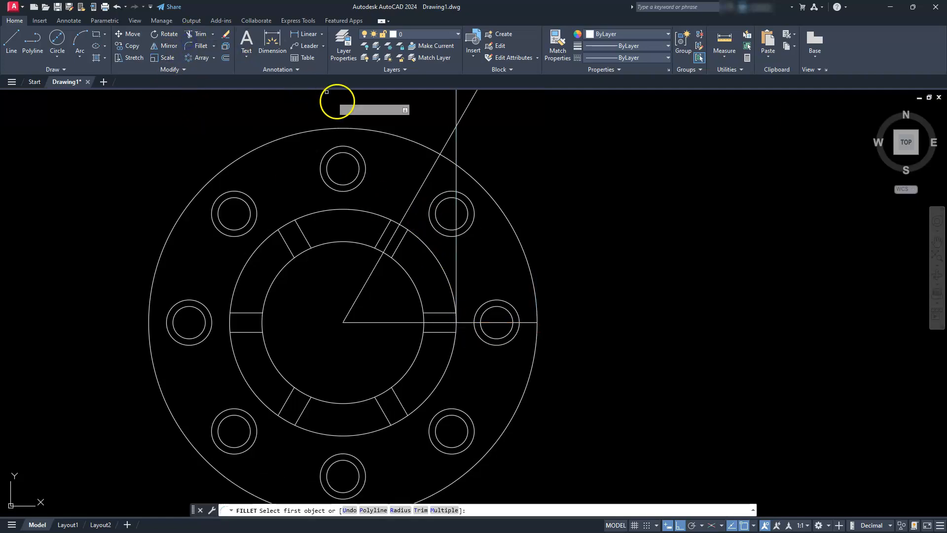
{"action": "left_click", "coordinate": [431, 170]}
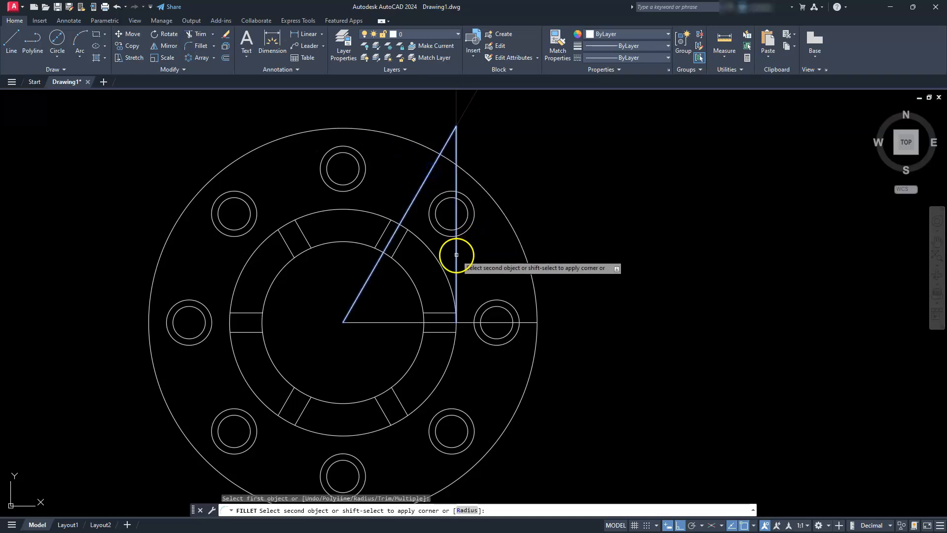
{"action": "key", "text": "Escape"}
{"action": "left_click", "coordinate": [456, 255]}
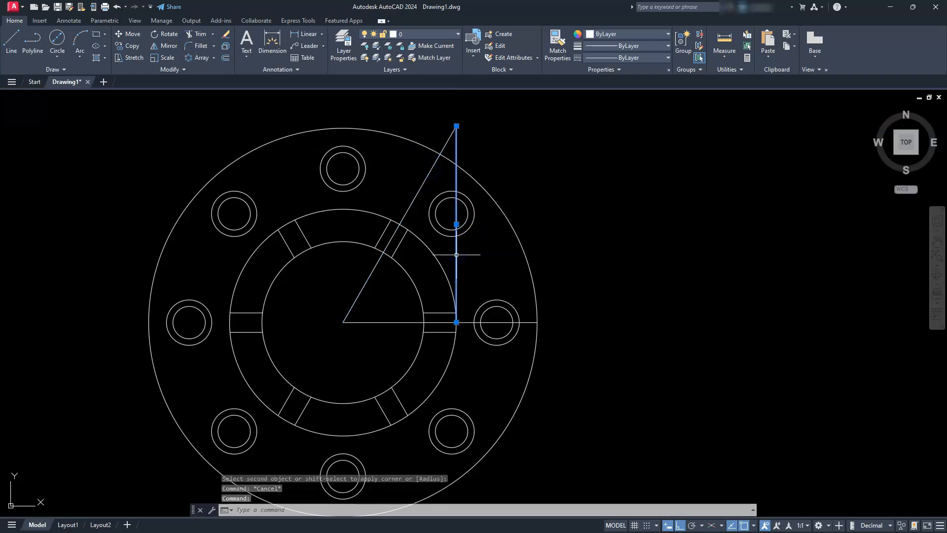
{"action": "key", "text": "Escape"}
Step: Measure the shortened vertical line's length from the horizontal radius line up to the angled line's end
{"action": "left_click", "coordinate": [723, 58]}
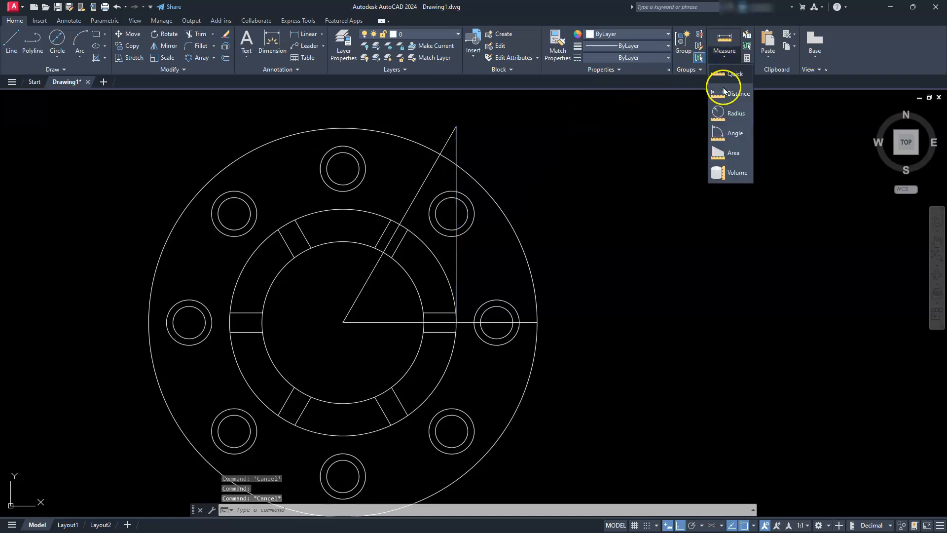
{"action": "left_click", "coordinate": [726, 96]}
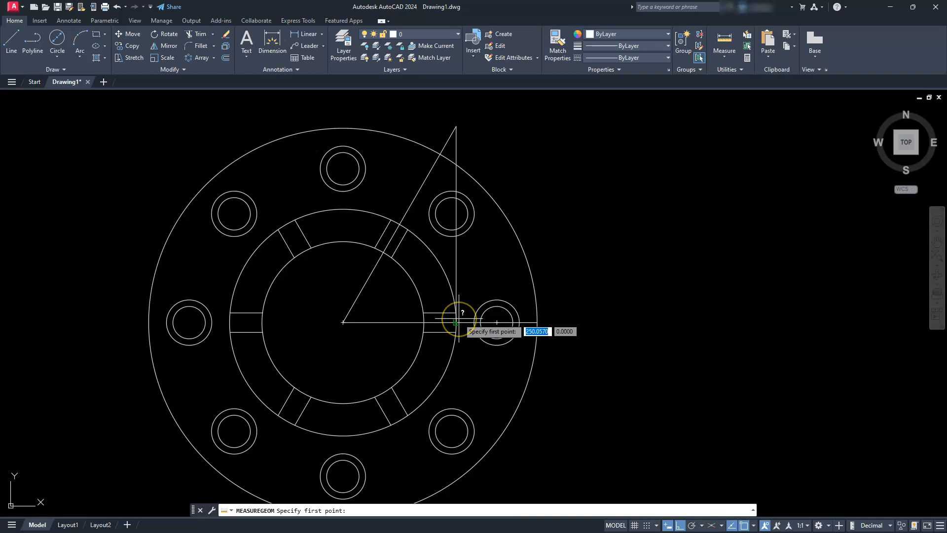
{"action": "left_click", "coordinate": [456, 322]}
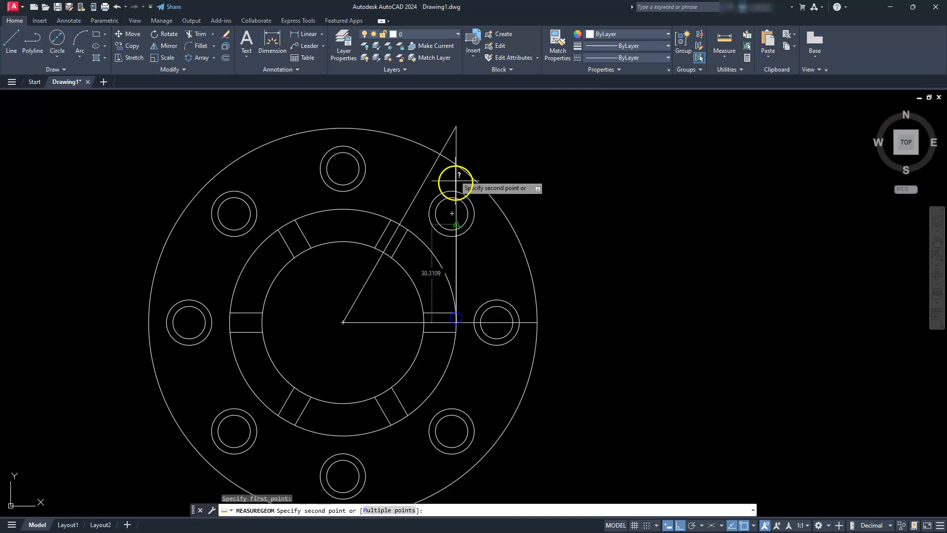
{"action": "left_click", "coordinate": [456, 127]}
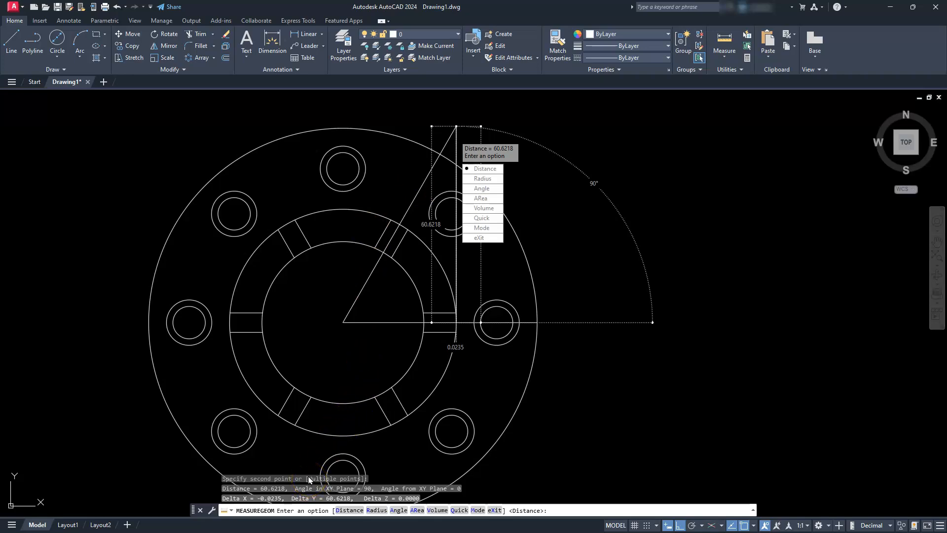
{"action": "key", "text": "Escape"}
{"action": "key", "text": "Escape"}
{"action": "key", "text": "Escape"}
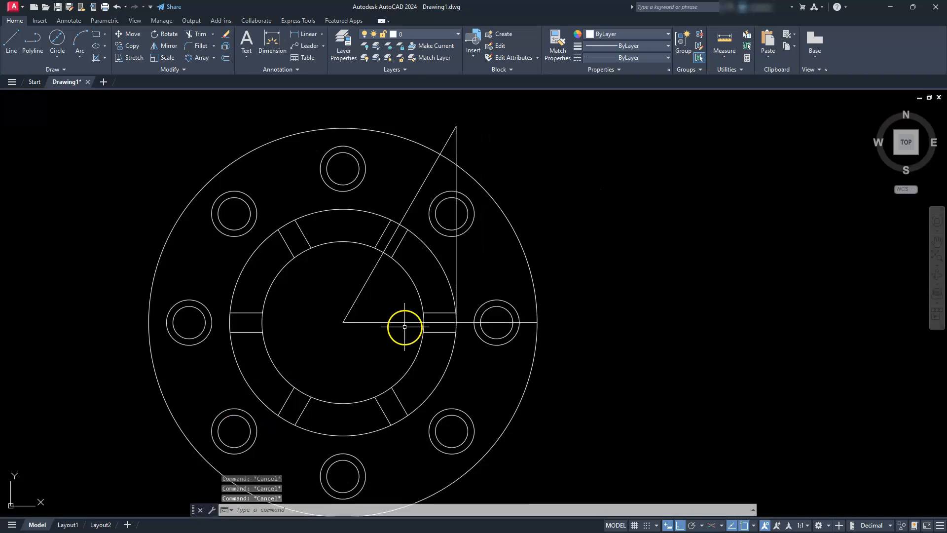
Step: Turn on isometric drafting in the top isoplane and draw a 35-unit line from the ring's top centre along the 330° axis
{"action": "scroll", "coordinate": [399, 325], "scroll_direction": "down", "scroll_amount": 5}
{"action": "scroll", "coordinate": [679, 363], "scroll_direction": "up", "scroll_amount": 4}
{"action": "scroll", "coordinate": [630, 372], "scroll_direction": "down", "scroll_amount": 1}
{"action": "middle_click_drag", "start_coordinate": [631, 371], "coordinate": [581, 329]}
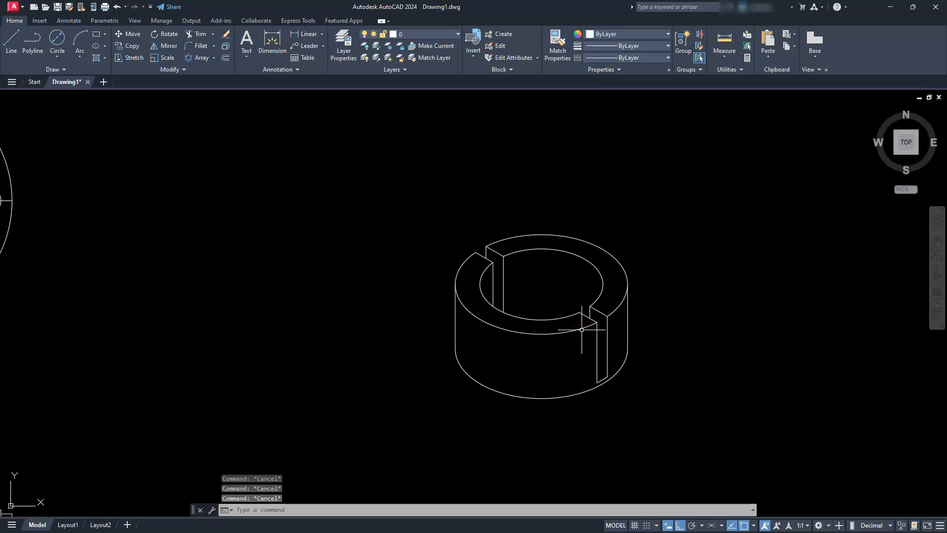
{"action": "left_click", "coordinate": [711, 525]}
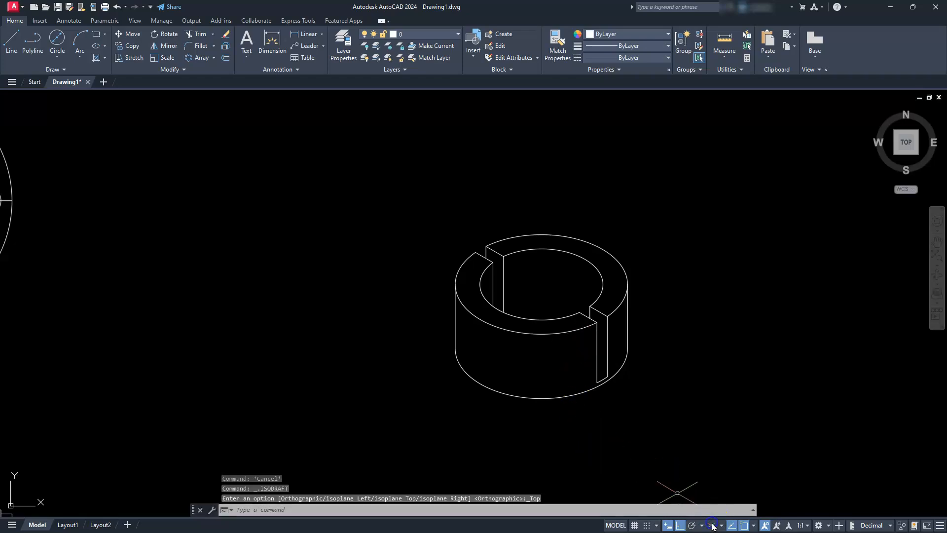
{"action": "type", "text": "l"}
{"action": "key", "text": "Return"}
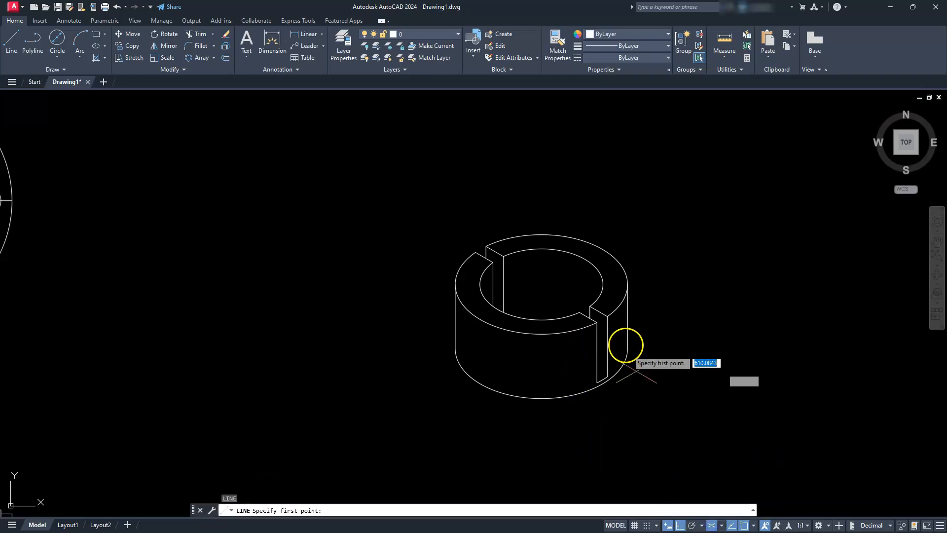
{"action": "left_click", "coordinate": [539, 282]}
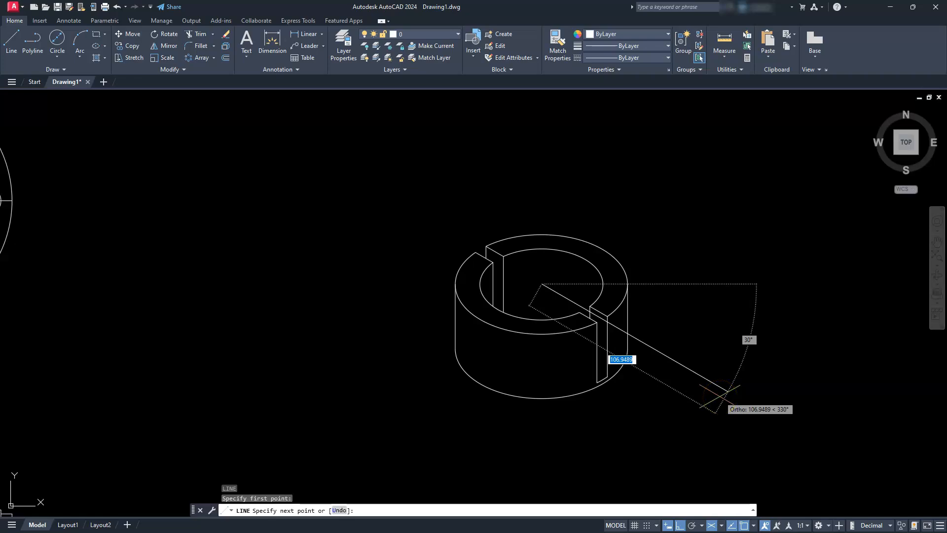
{"action": "type", "text": "3"}
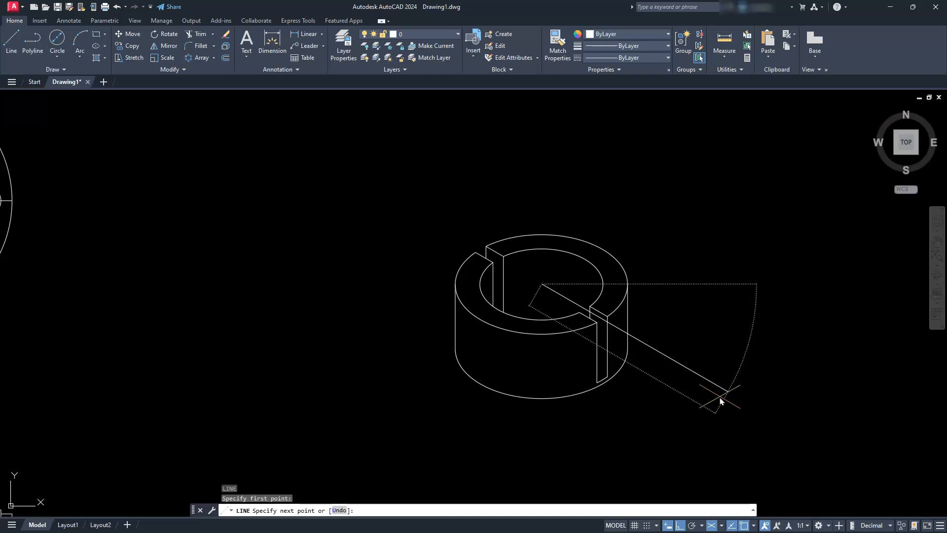
{"action": "type", "text": "5"}
{"action": "key", "text": "Return"}
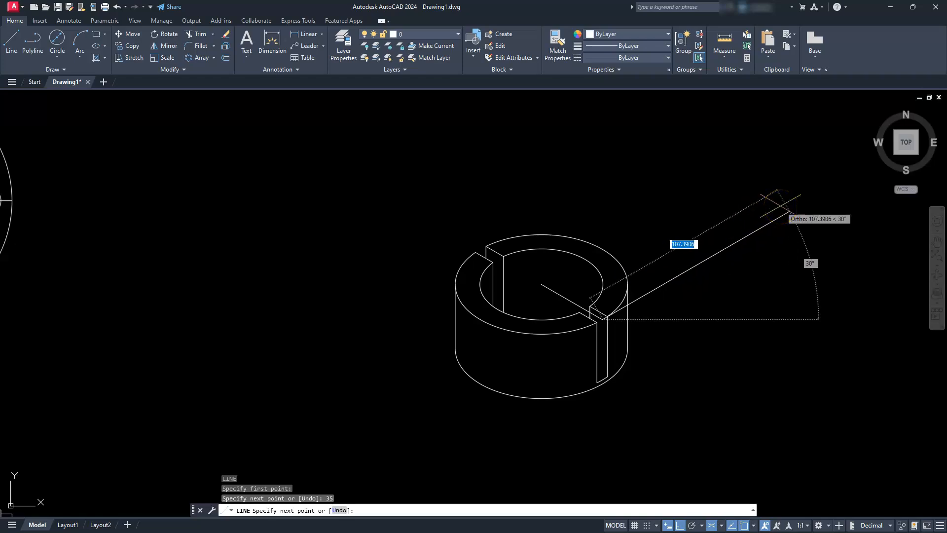
Step: Continue with a 60.6218-unit line along the 30° axis, and close the triangle back to the ring's top centre
{"action": "type", "text": "60.6218"}
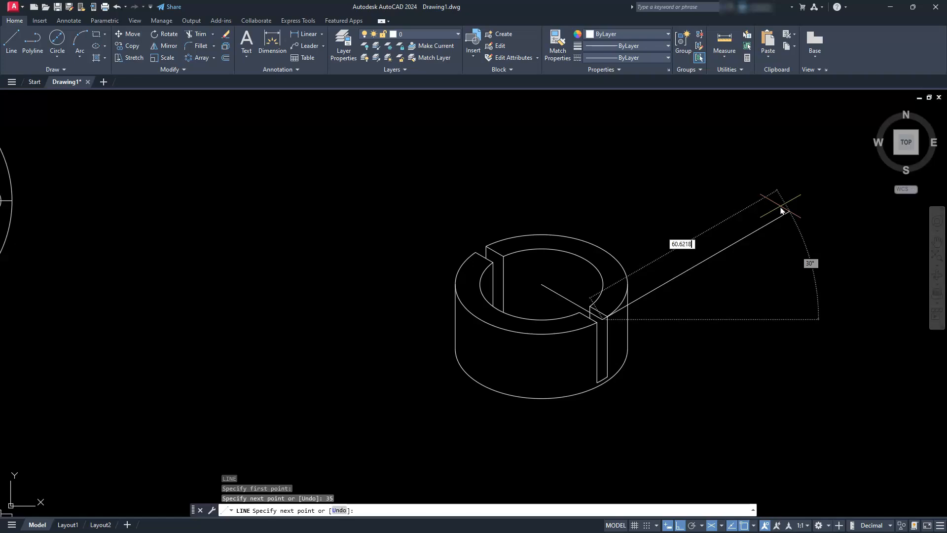
{"action": "key", "text": "Return"}
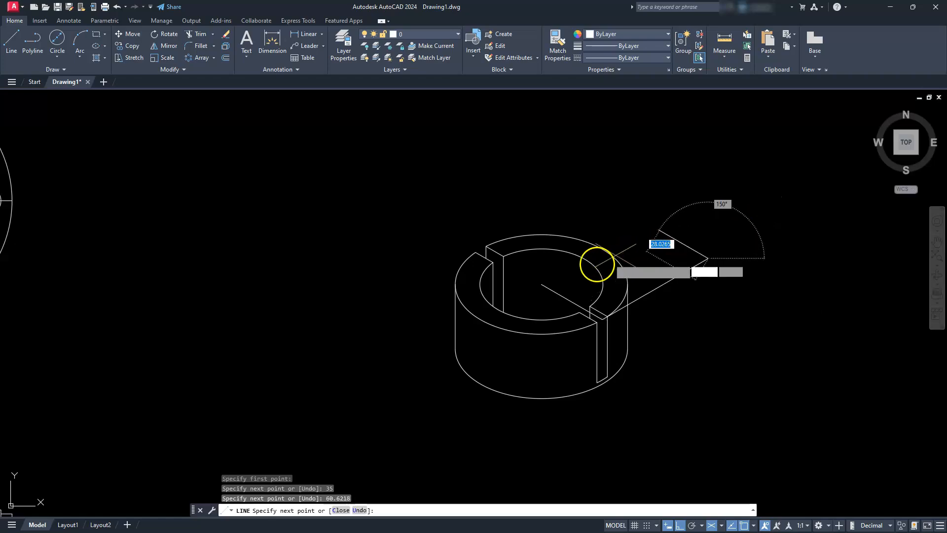
{"action": "left_click", "coordinate": [542, 285]}
{"action": "key", "text": "Escape"}
{"action": "key", "text": "Escape"}
{"action": "key", "text": "Escape"}
{"action": "key", "text": "Escape"}
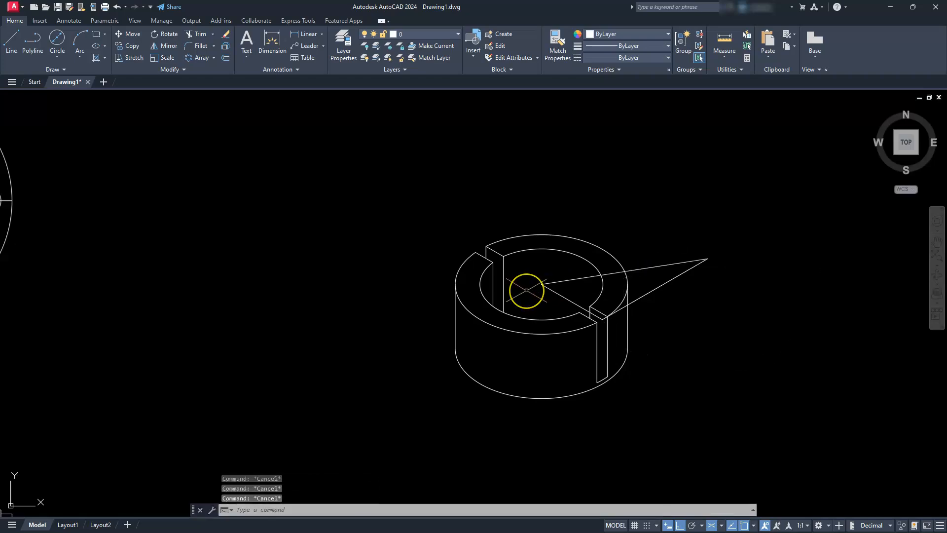
Step: Draw a 35-unit line from the ring's top centre along the 150° axis, towards the rear slot
{"action": "scroll", "coordinate": [526, 290], "scroll_direction": "up", "scroll_amount": 2}
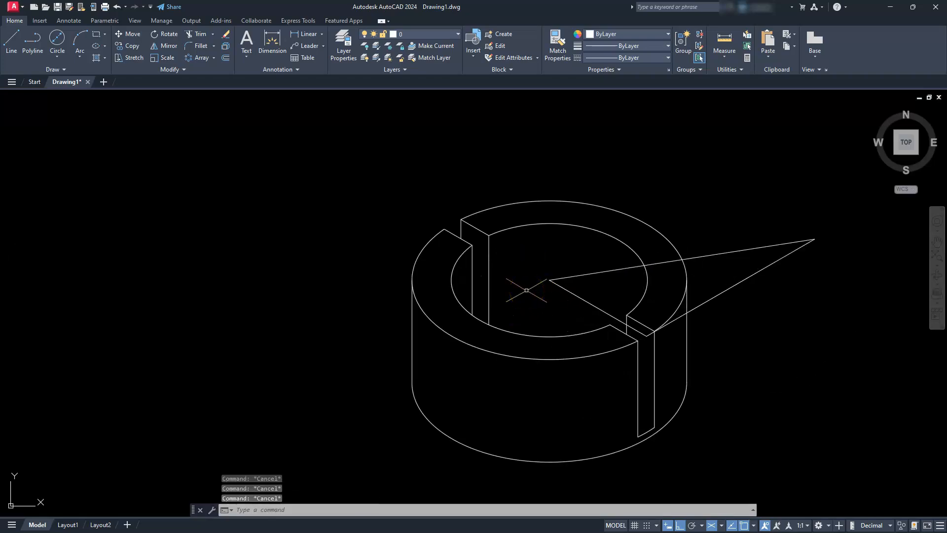
{"action": "key", "text": "Return"}
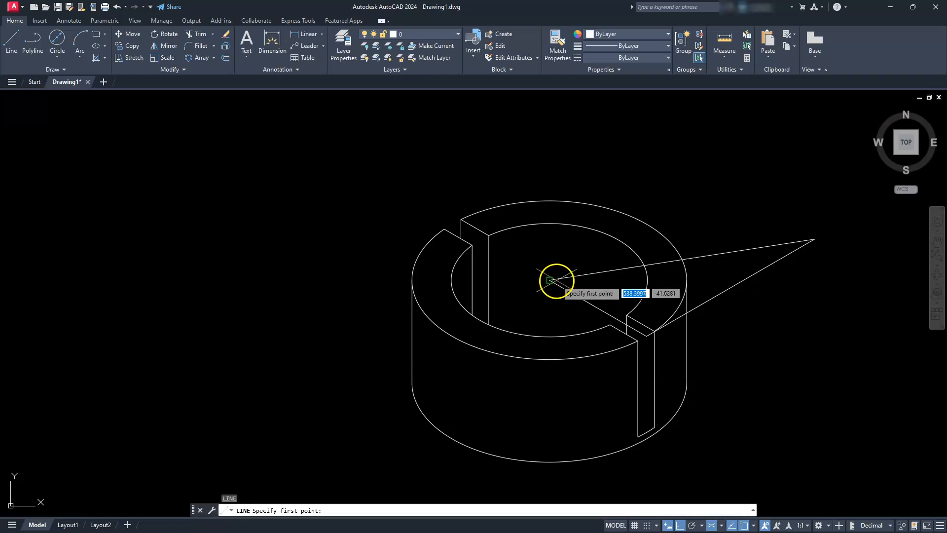
{"action": "left_click", "coordinate": [550, 280]}
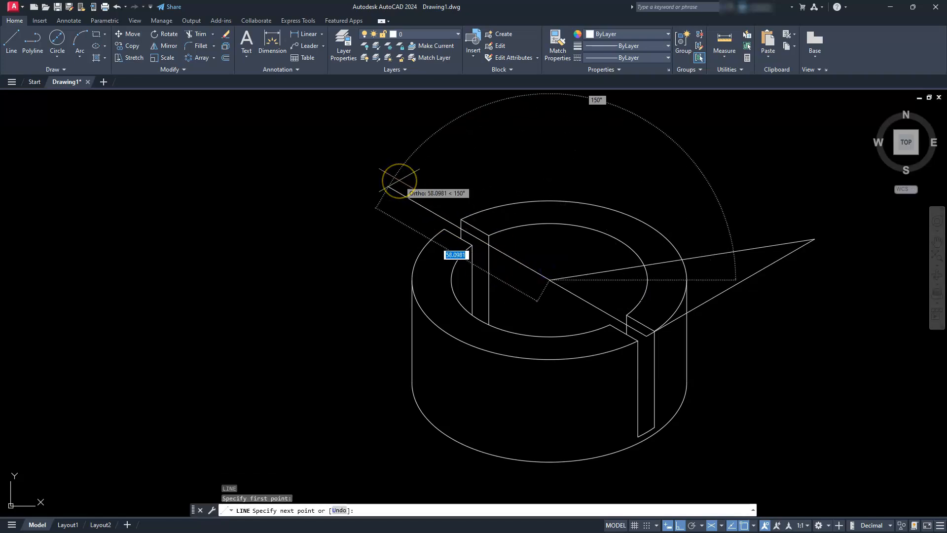
{"action": "type", "text": "35"}
{"action": "key", "text": "Escape"}
{"action": "key", "text": "Escape"}
{"action": "key", "text": "Escape"}
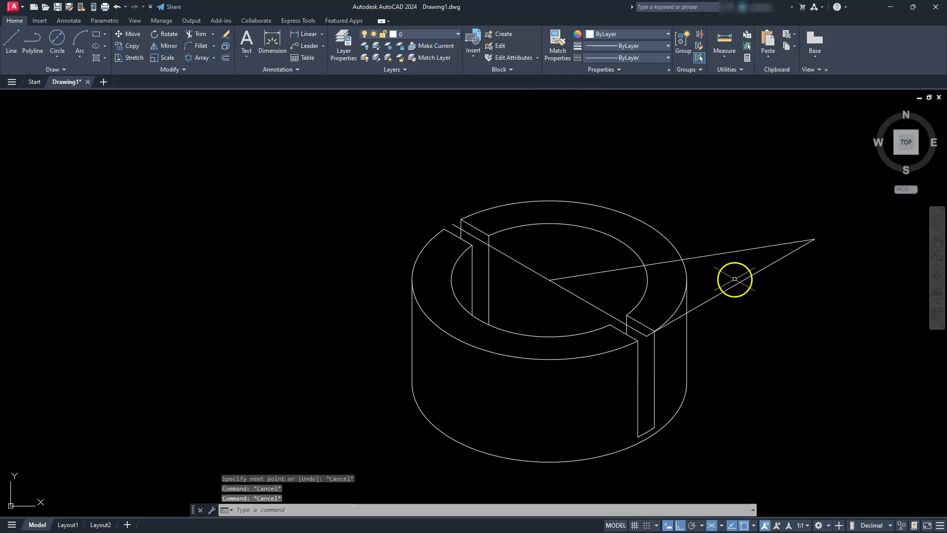
Step: Copy the triangle's 60.6218-unit line from its end on the front slot to the rear end of the 150° line
{"action": "left_click", "coordinate": [739, 286]}
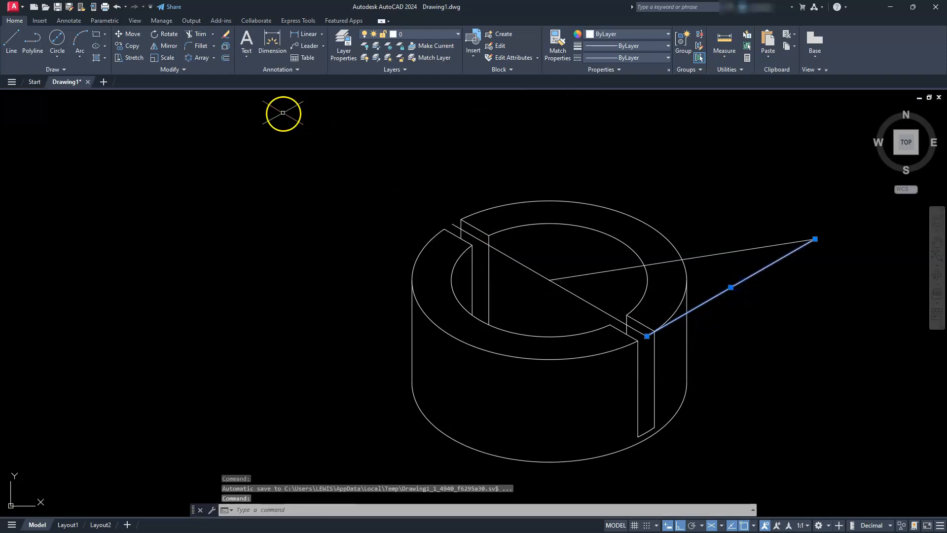
{"action": "left_click", "coordinate": [135, 46]}
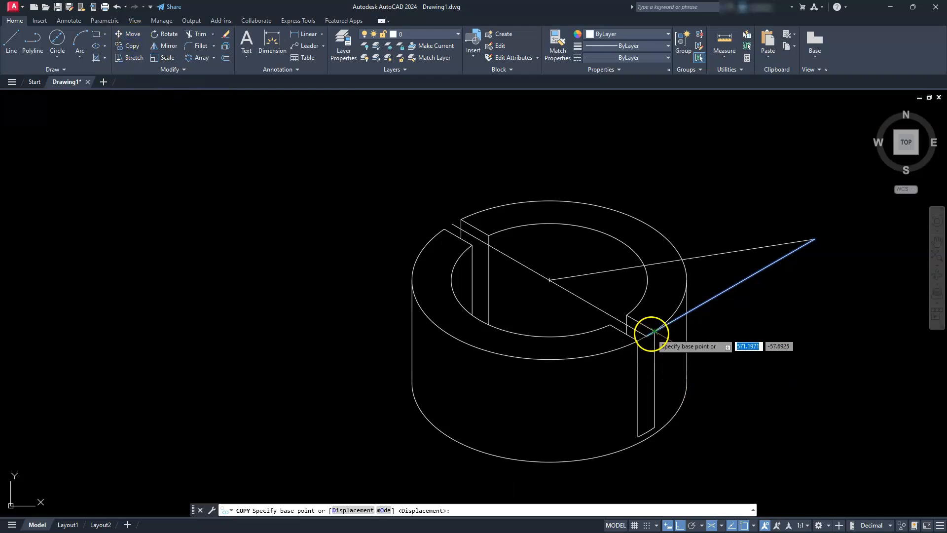
{"action": "left_click", "coordinate": [647, 336]}
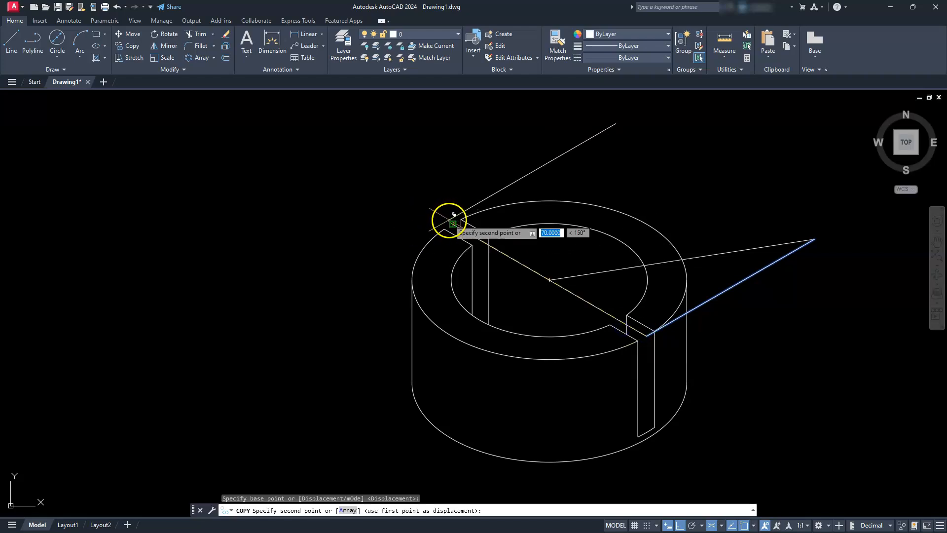
{"action": "left_click", "coordinate": [453, 222]}
{"action": "key", "text": "Escape"}
{"action": "key", "text": "Escape"}
{"action": "key", "text": "Escape"}
Step: Draw a line from the copied line's far end to the ring's top centre to complete the second triangle
{"action": "type", "text": "l"}
{"action": "key", "text": "Return"}
{"action": "left_click", "coordinate": [621, 127]}
{"action": "left_click", "coordinate": [548, 274]}
{"action": "key", "text": "Escape"}
{"action": "key", "text": "Escape"}
{"action": "key", "text": "Escape"}
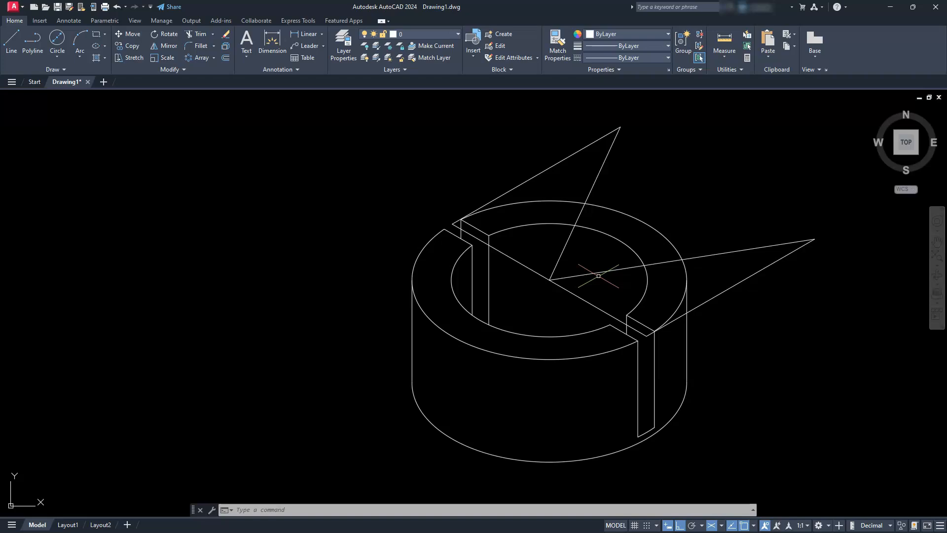
{"action": "scroll", "coordinate": [606, 409], "scroll_direction": "down", "scroll_amount": 2}
{"action": "middle_click_drag", "start_coordinate": [567, 414], "coordinate": [572, 383]}
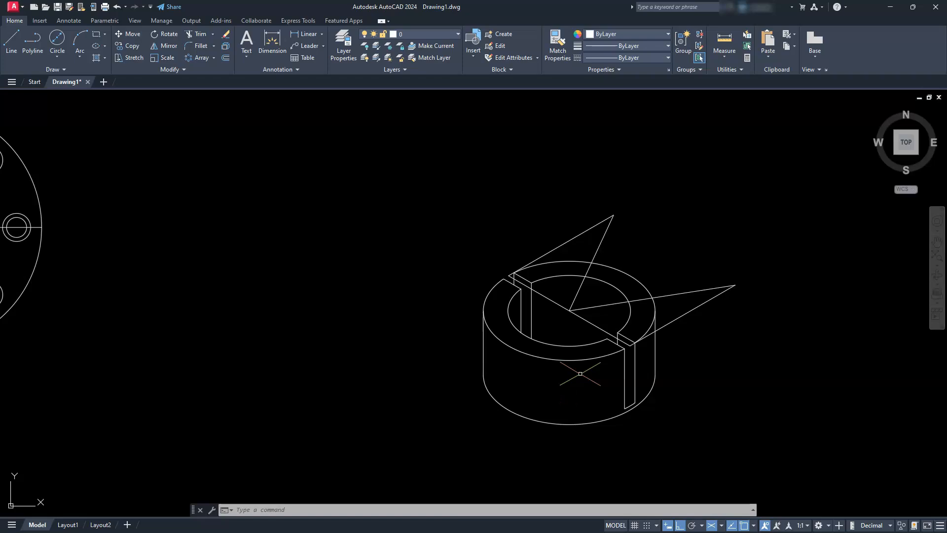
{"action": "left_click", "coordinate": [591, 294]}
{"action": "scroll", "coordinate": [591, 309], "scroll_direction": "up", "scroll_amount": 5}
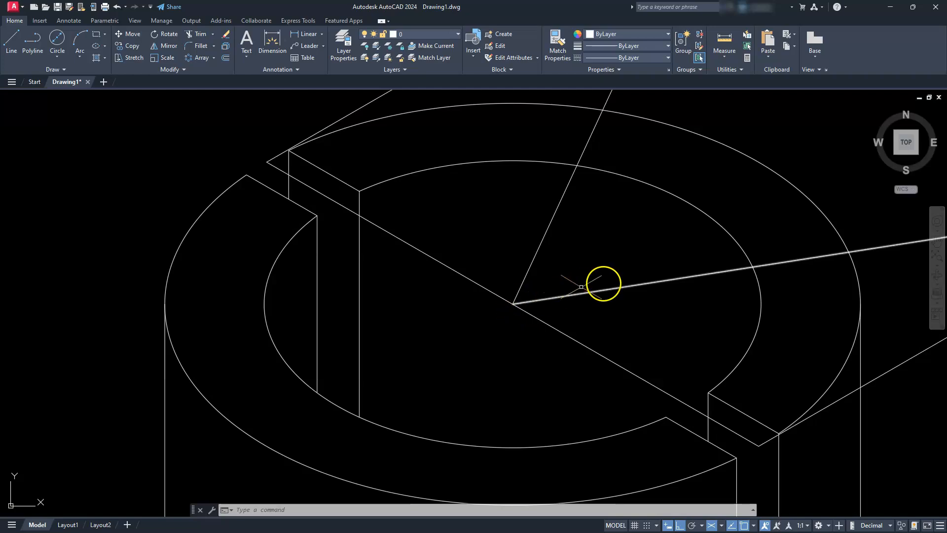
Step: Copy the right-hand triangle's closing line through the ring's top centre 3 units to each side along the 330° and 150° axis
{"action": "left_click", "coordinate": [711, 525]}
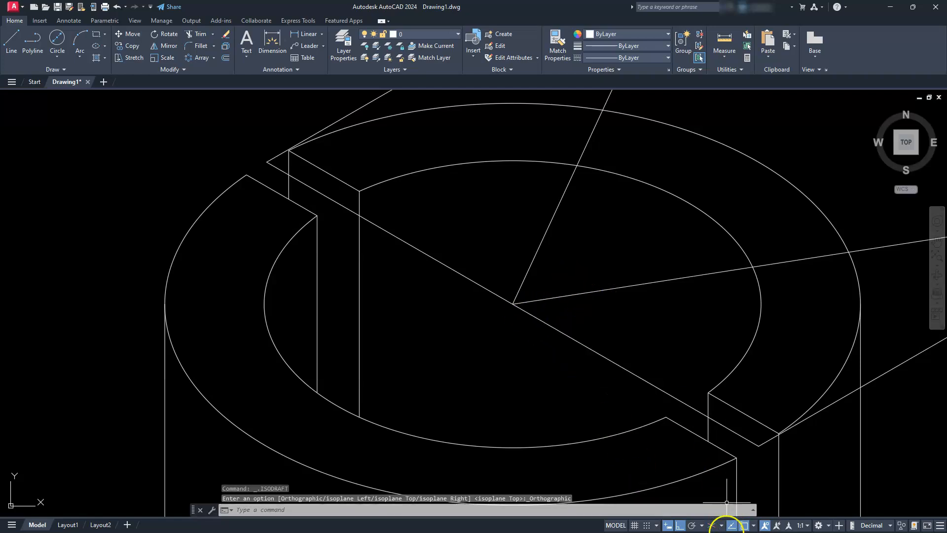
{"action": "left_click", "coordinate": [712, 526]}
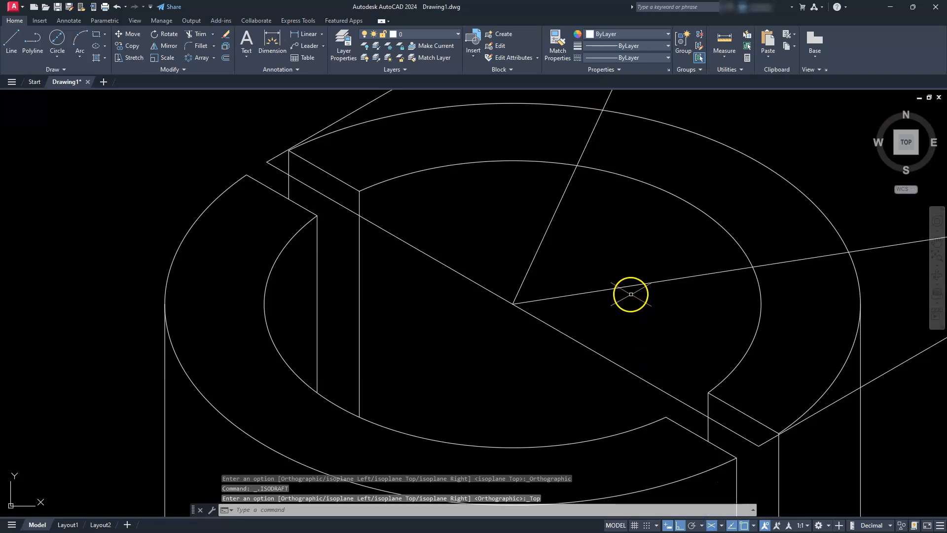
{"action": "left_click", "coordinate": [627, 285]}
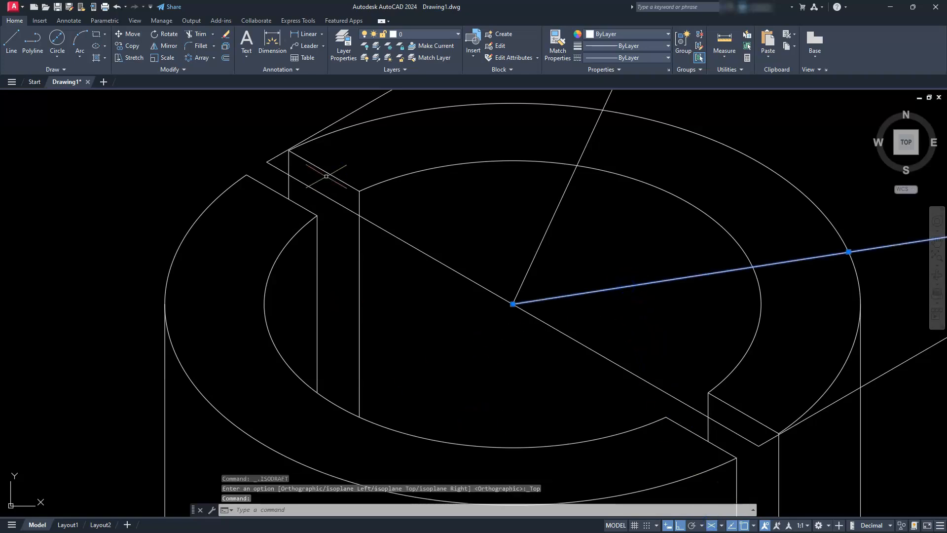
{"action": "left_click", "coordinate": [129, 45]}
{"action": "left_click", "coordinate": [561, 222]}
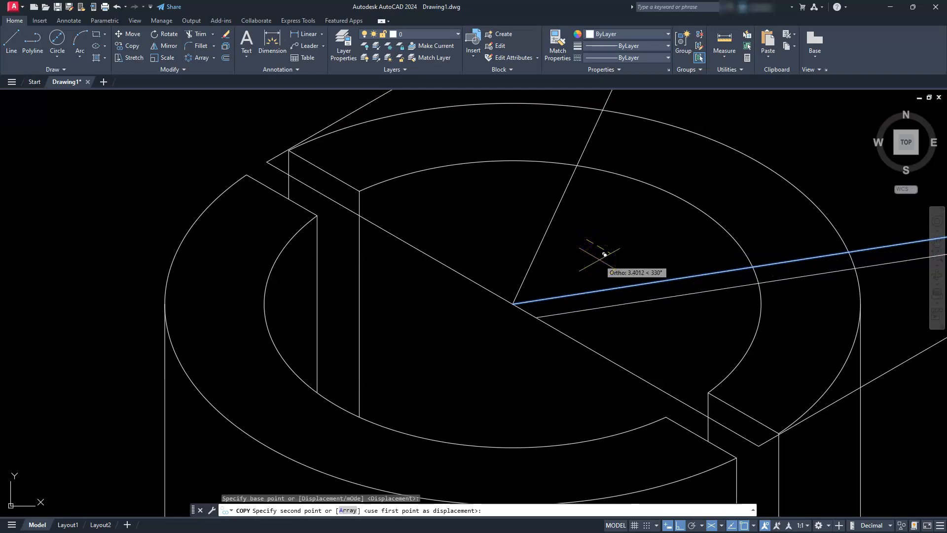
{"action": "type", "text": "3"}
{"action": "key", "text": "Return"}
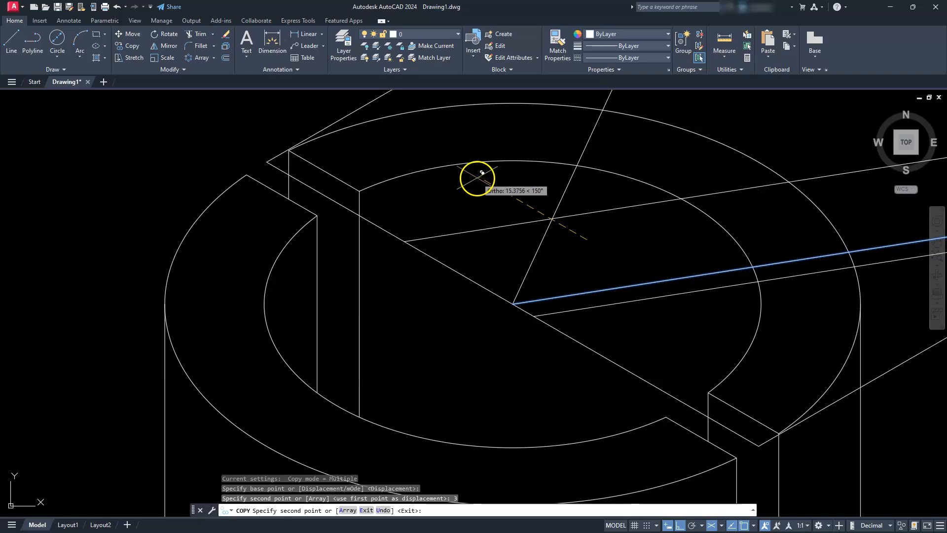
{"action": "type", "text": "3"}
{"action": "key", "text": "Return"}
{"action": "key", "text": "Escape"}
{"action": "key", "text": "Escape"}
{"action": "key", "text": "Escape"}
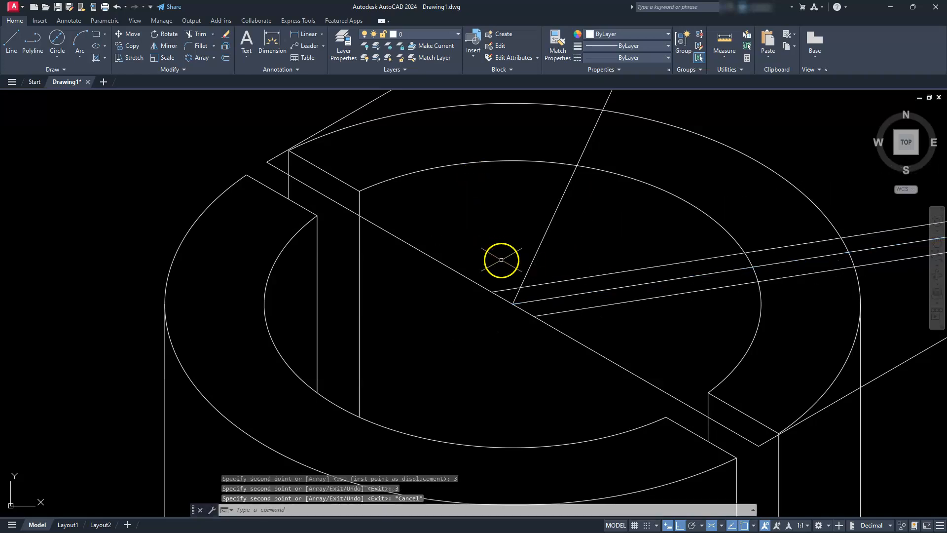
Step: Copy the steep closing line of the rear triangle 3 units to each side along the 150° and 330° axis
{"action": "scroll", "coordinate": [502, 259], "scroll_direction": "down", "scroll_amount": 2}
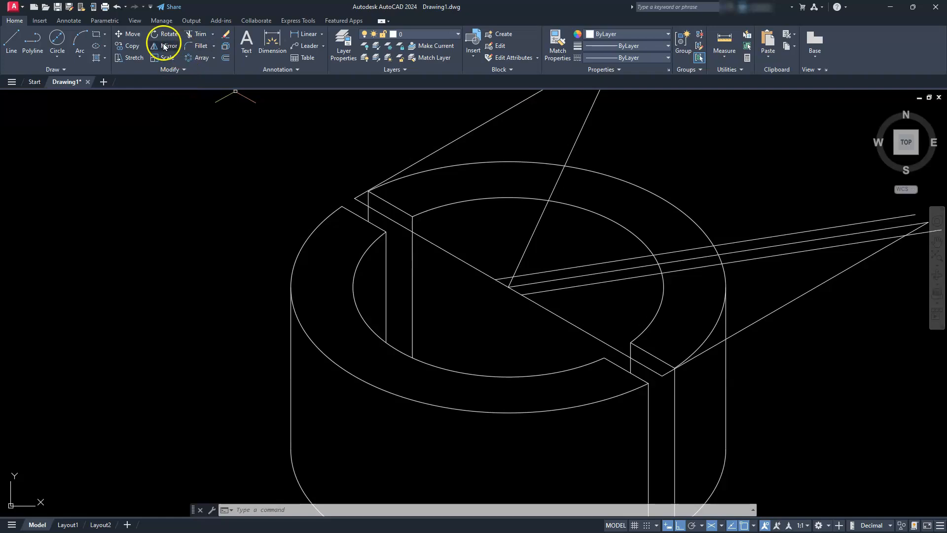
{"action": "left_click", "coordinate": [134, 46]}
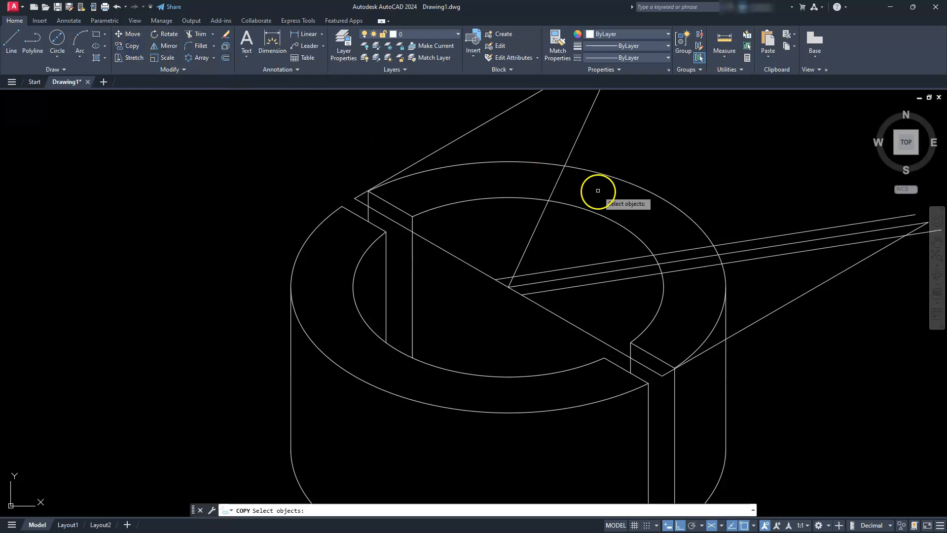
{"action": "left_click", "coordinate": [527, 248]}
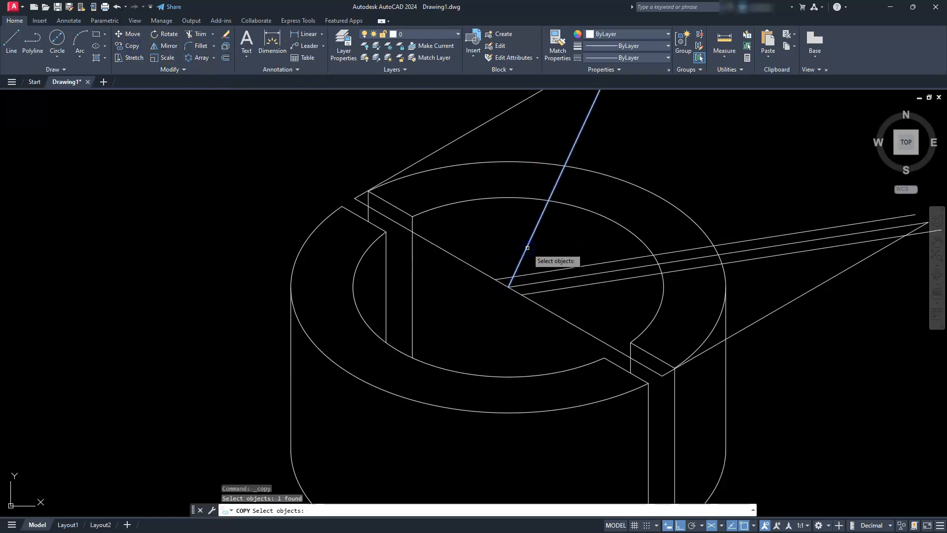
{"action": "key", "text": "Return"}
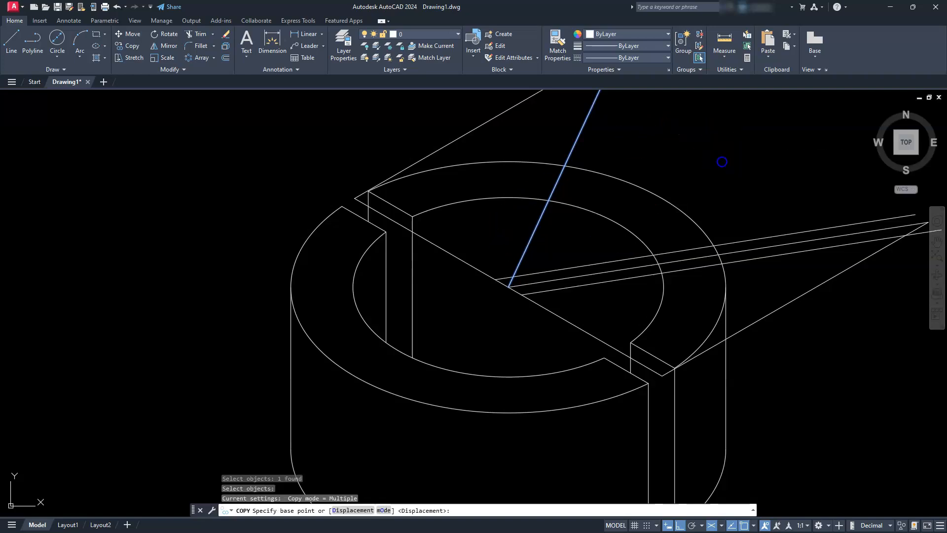
{"action": "left_click", "coordinate": [721, 161]}
{"action": "type", "text": "3"}
{"action": "key", "text": "Return"}
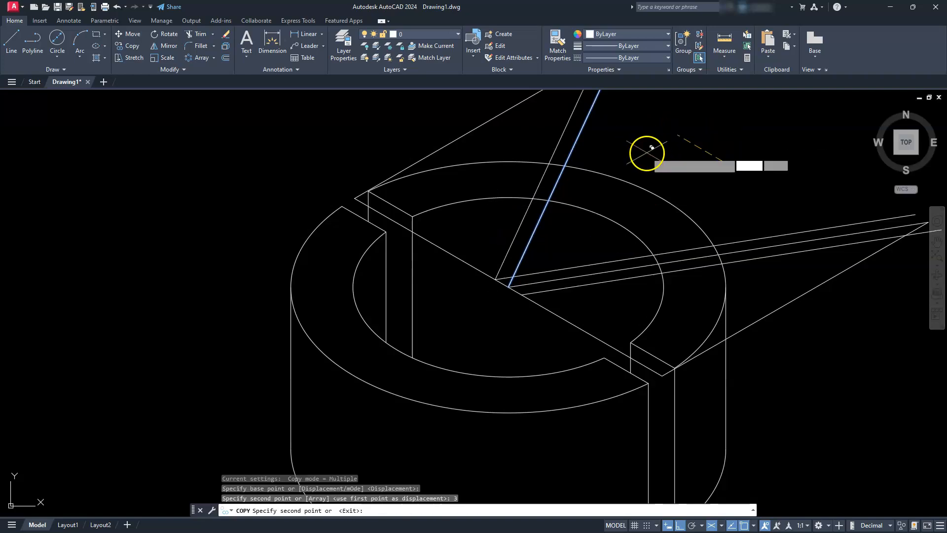
{"action": "type", "text": "3"}
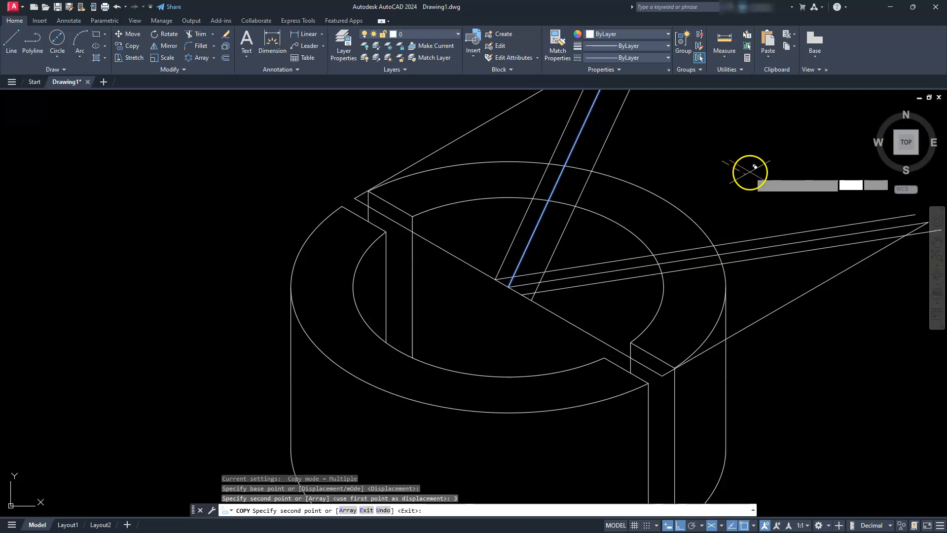
{"action": "key", "text": "Return"}
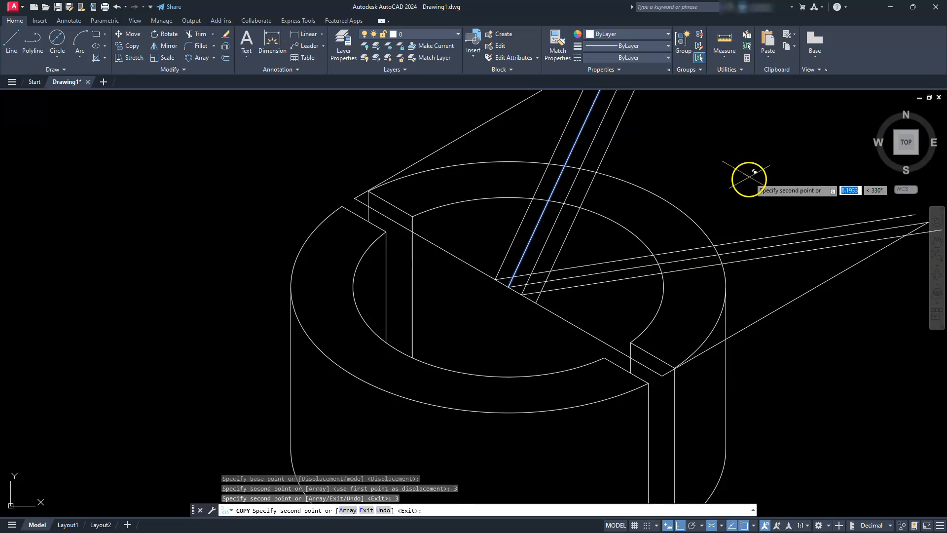
{"action": "key", "text": "Escape"}
{"action": "key", "text": "Escape"}
{"action": "key", "text": "Escape"}
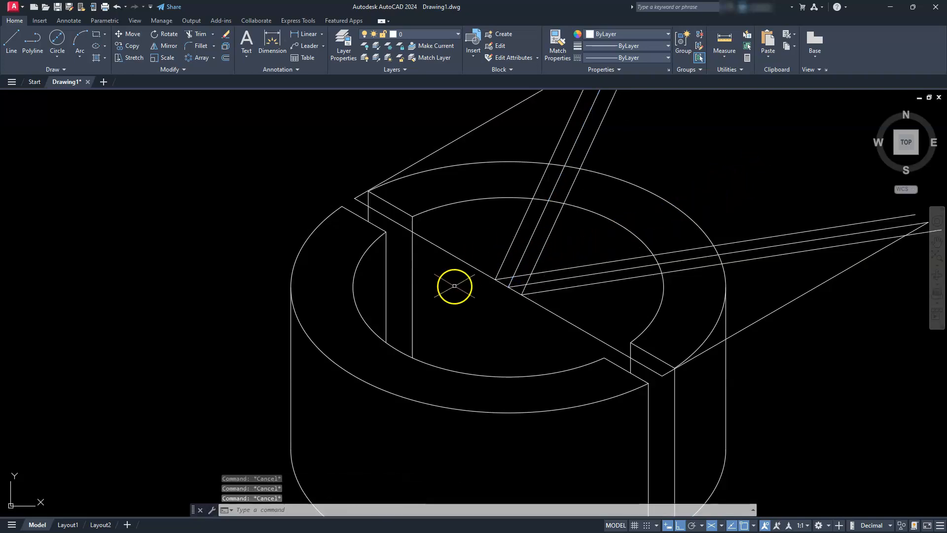
Step: Delete the two original centre lines between the offset copies, leaving only the slot side lines
{"action": "middle_click_drag", "start_coordinate": [456, 286], "coordinate": [468, 347]}
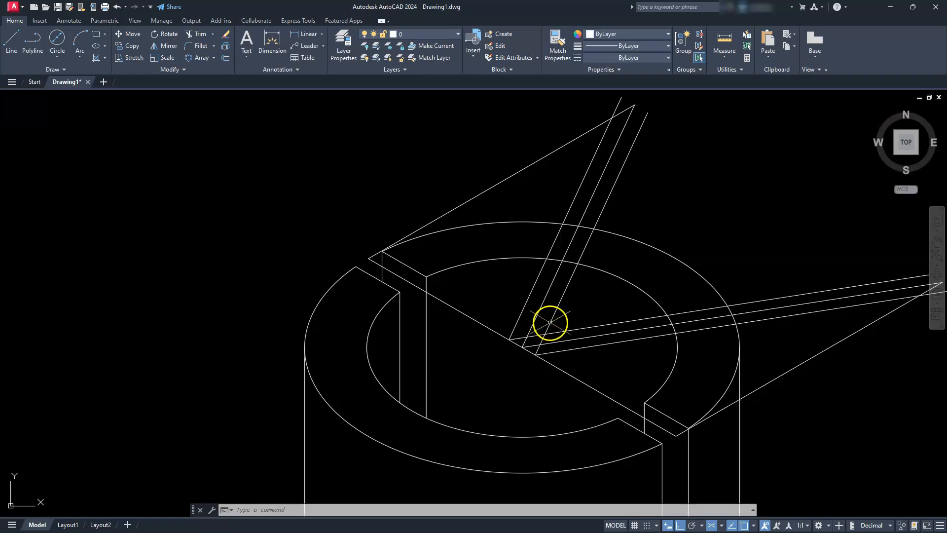
{"action": "middle_click_drag", "start_coordinate": [549, 321], "coordinate": [558, 309]}
{"action": "scroll", "coordinate": [559, 309], "scroll_direction": "up", "scroll_amount": 3}
{"action": "left_click", "coordinate": [546, 273]}
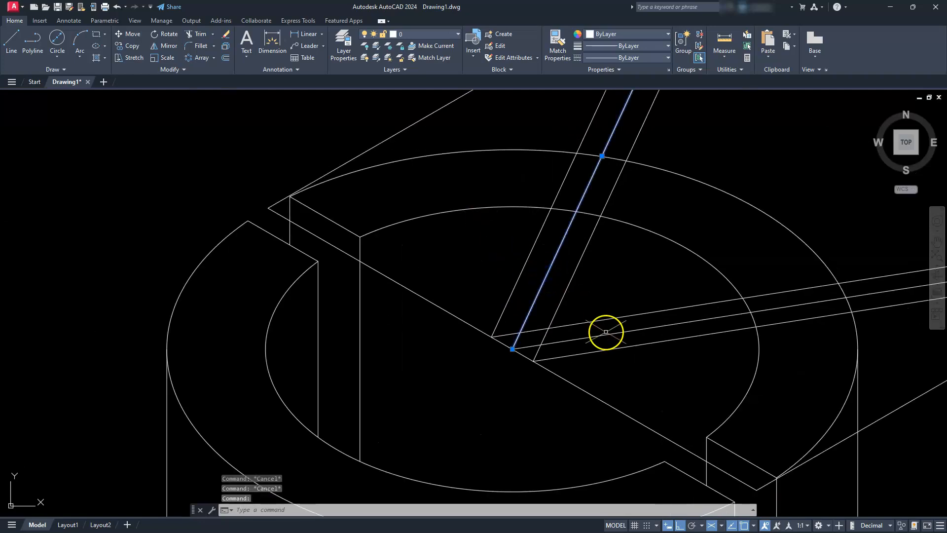
{"action": "left_click", "coordinate": [606, 334]}
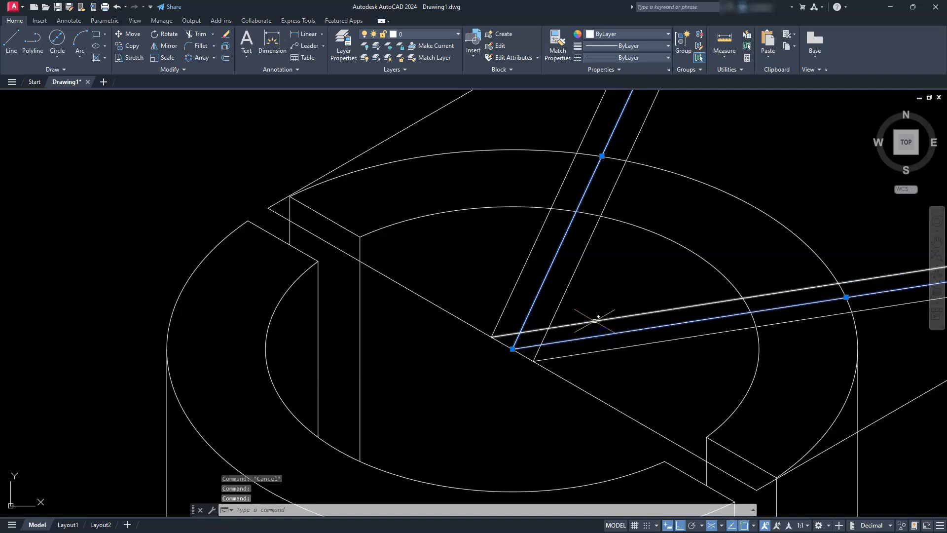
{"action": "key", "text": "Delete"}
Step: Trim away the parts of the four slot side lines inside the ring's inner top ellipse
{"action": "left_click", "coordinate": [195, 34]}
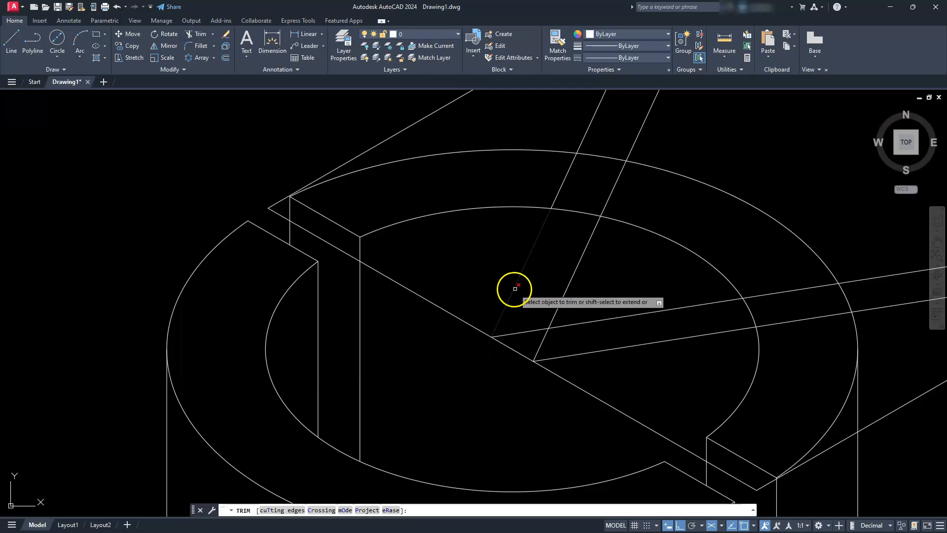
{"action": "left_click", "coordinate": [515, 289]}
{"action": "left_click", "coordinate": [540, 347]}
{"action": "left_click", "coordinate": [550, 321]}
{"action": "left_click", "coordinate": [552, 325]}
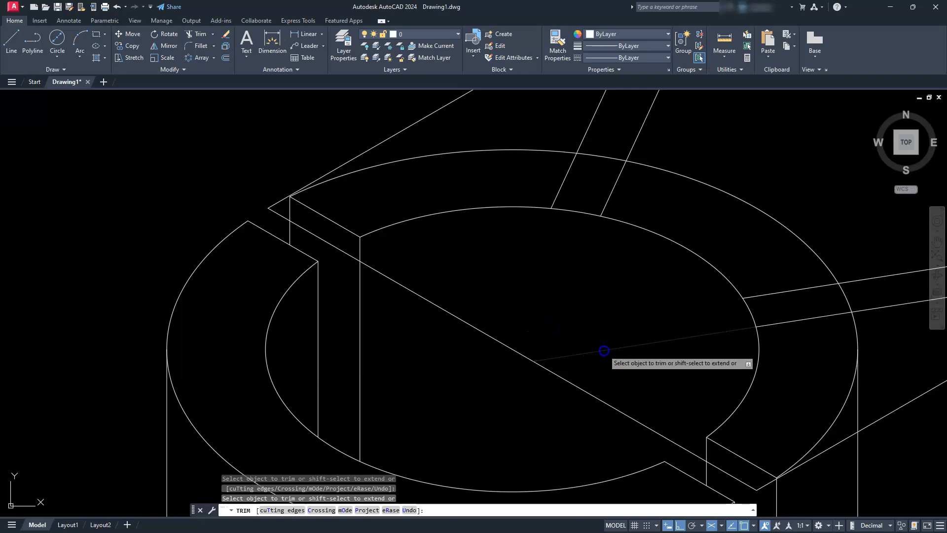
{"action": "left_click", "coordinate": [603, 351]}
Step: Trim away all parts of the four slot side lines that extend beyond the ring's outer top ellipse
{"action": "scroll", "coordinate": [603, 349], "scroll_direction": "down", "scroll_amount": 2}
{"action": "middle_click_drag", "start_coordinate": [602, 346], "coordinate": [510, 377]}
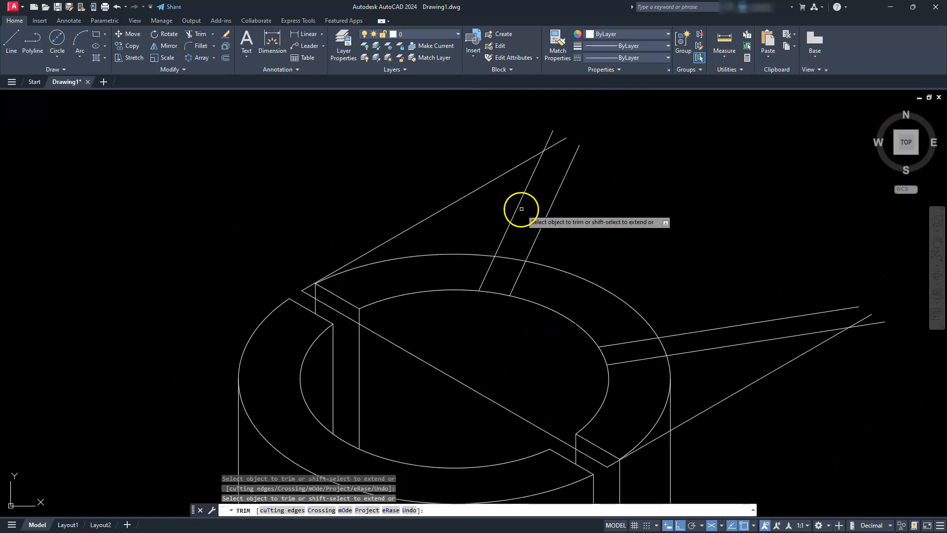
{"action": "left_click", "coordinate": [520, 208]}
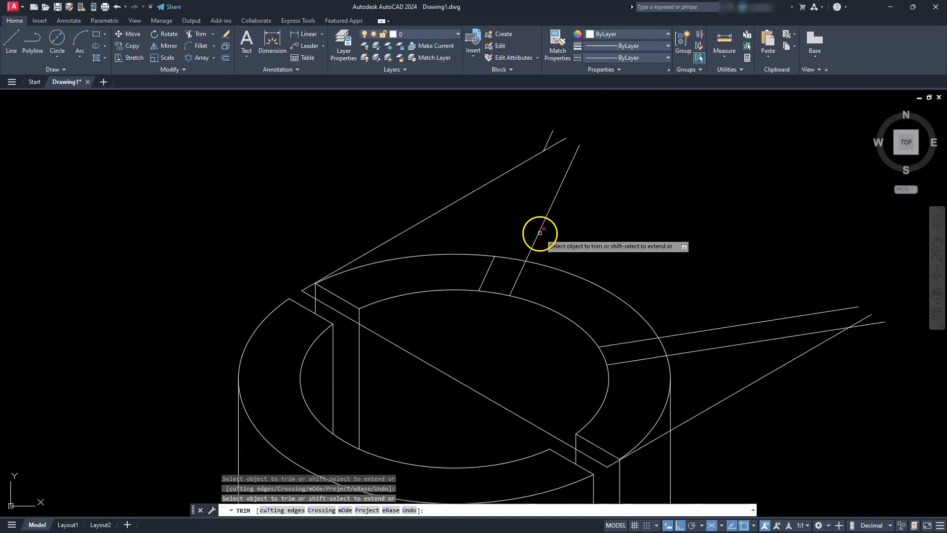
{"action": "left_click", "coordinate": [550, 139]}
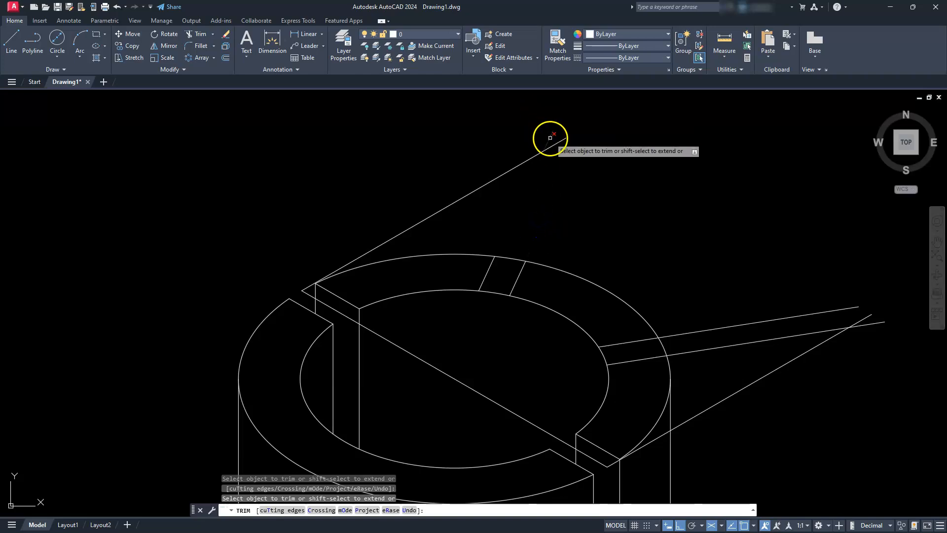
{"action": "left_click", "coordinate": [748, 323]}
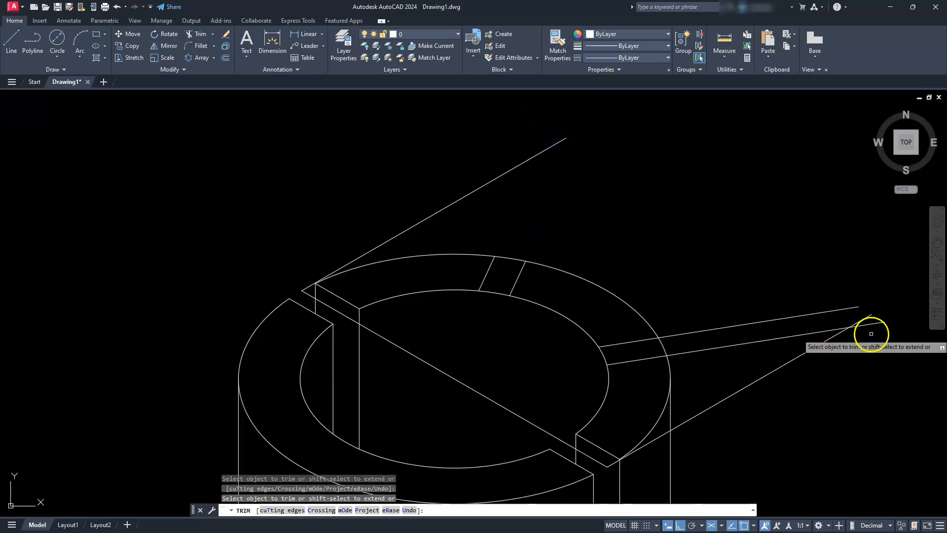
{"action": "left_click", "coordinate": [871, 325]}
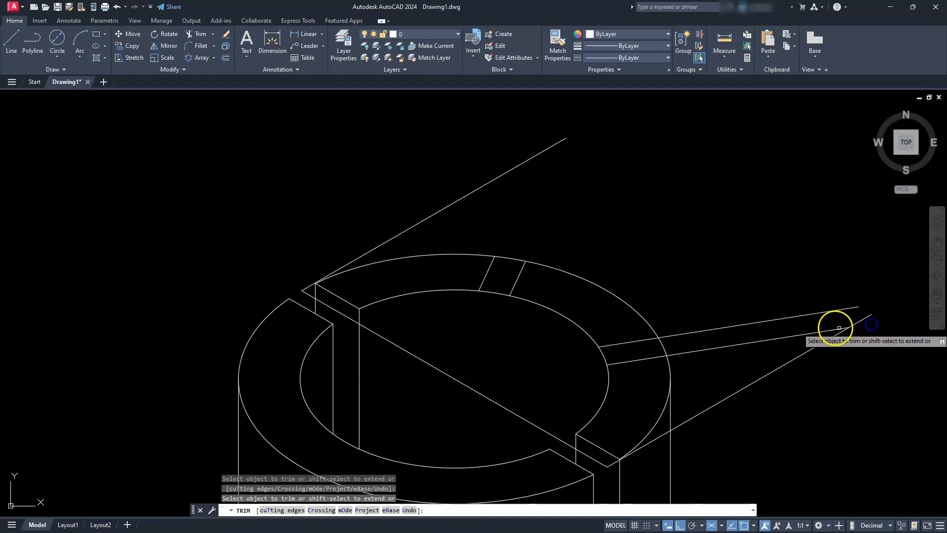
{"action": "left_click", "coordinate": [834, 326]}
{"action": "left_click", "coordinate": [830, 311]}
Step: Trim the inner and outer ellipse arcs between the side lines to open the two new slots on the top face
{"action": "left_click", "coordinate": [664, 346]}
{"action": "left_click", "coordinate": [605, 356]}
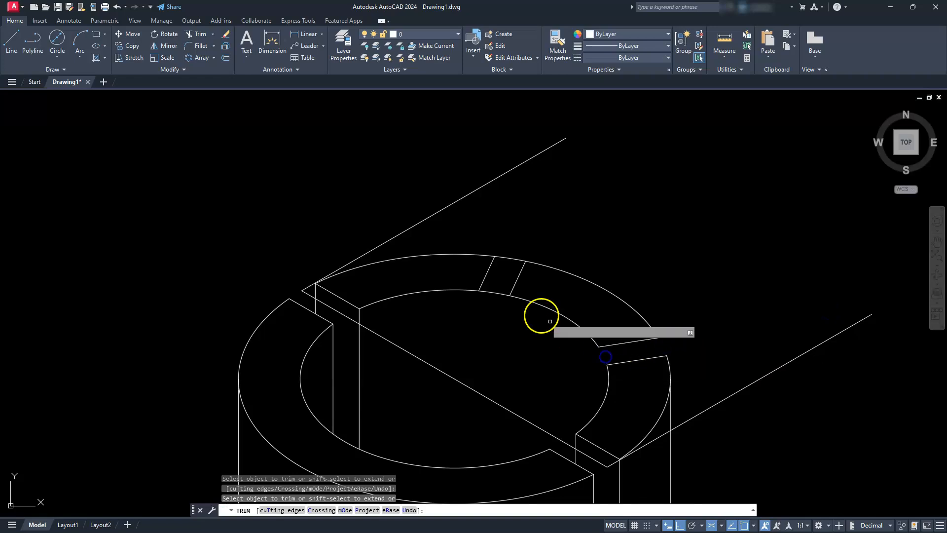
{"action": "left_click", "coordinate": [501, 293]}
{"action": "left_click_drag", "start_coordinate": [508, 261], "coordinate": [508, 250]}
{"action": "middle_click_drag", "start_coordinate": [528, 330], "coordinate": [597, 258]}
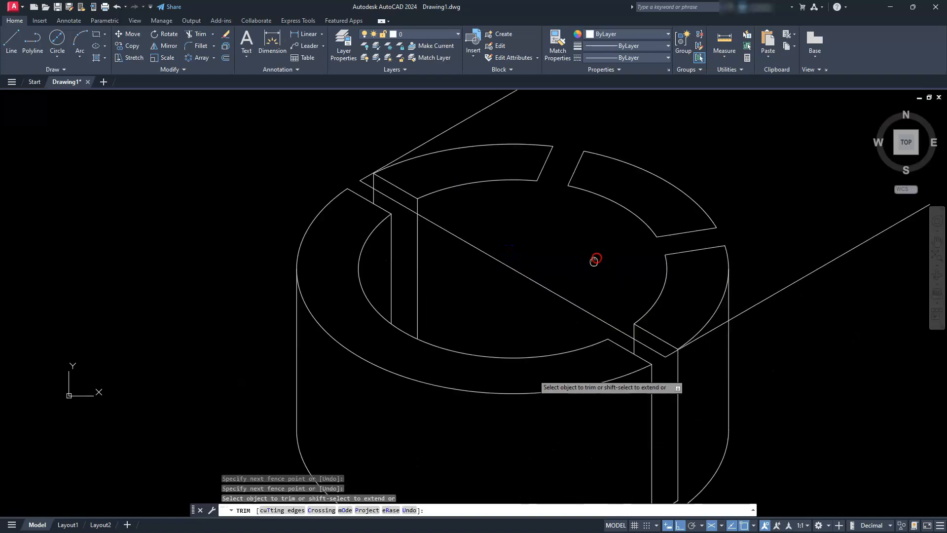
{"action": "key", "text": "Escape"}
{"action": "key", "text": "Escape"}
{"action": "key", "text": "Escape"}
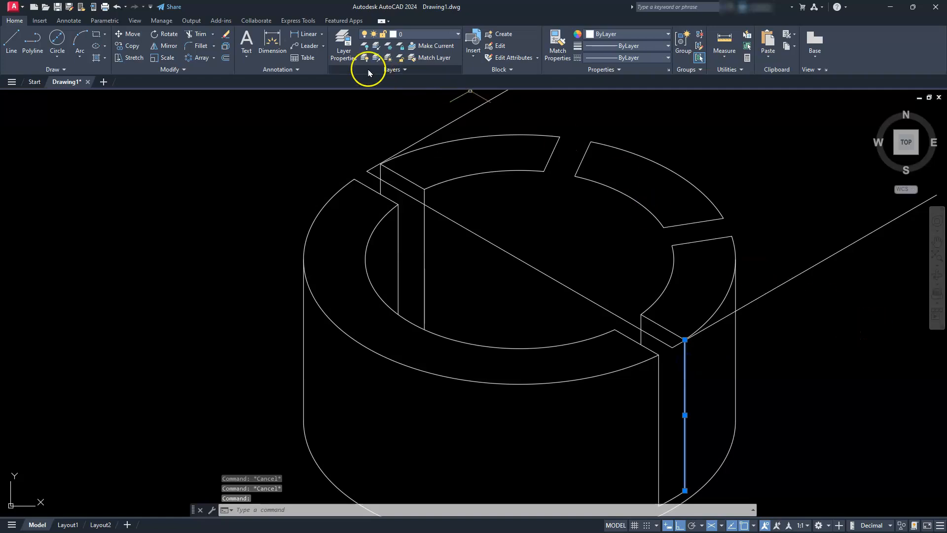
Step: Copy the front slot's outer vertical edge from its top end to the right slot's two inner corners and its rear outer corner
{"action": "left_click", "coordinate": [131, 46]}
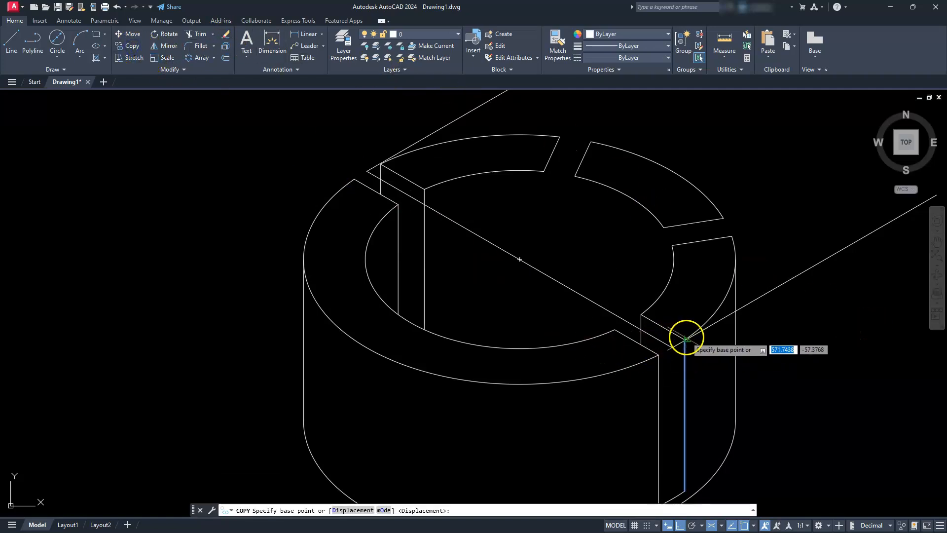
{"action": "scroll", "coordinate": [685, 338], "scroll_direction": "up", "scroll_amount": 4}
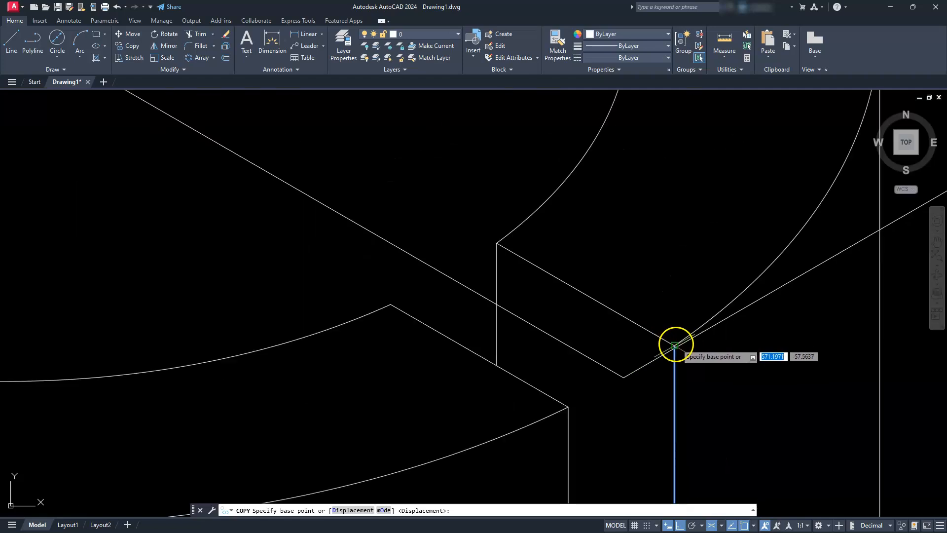
{"action": "left_click", "coordinate": [674, 345]}
{"action": "scroll", "coordinate": [680, 345], "scroll_direction": "down", "scroll_amount": 4}
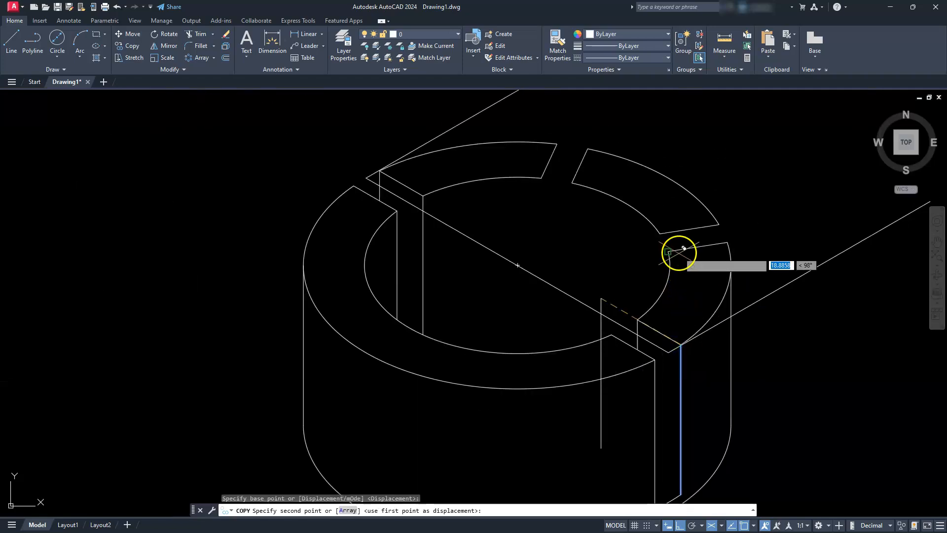
{"action": "left_click", "coordinate": [669, 251]}
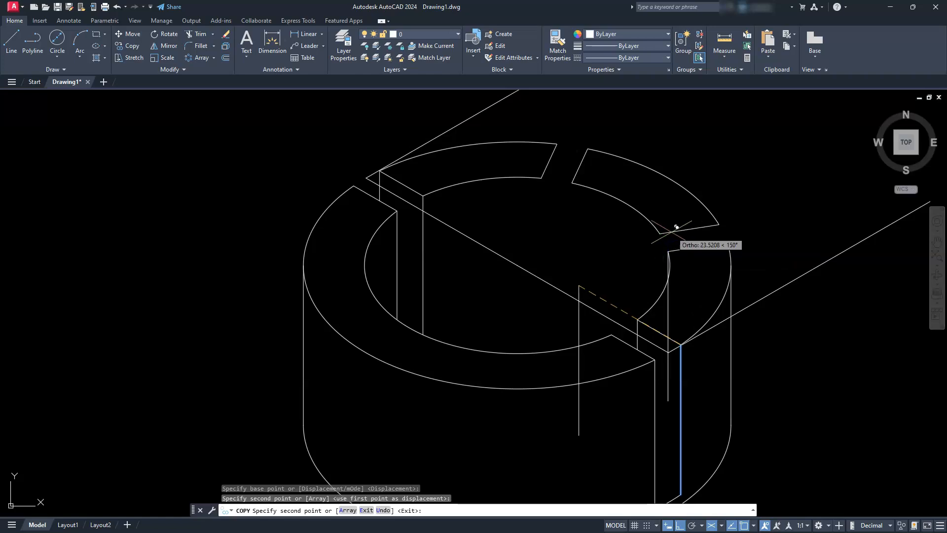
{"action": "left_click", "coordinate": [690, 226]}
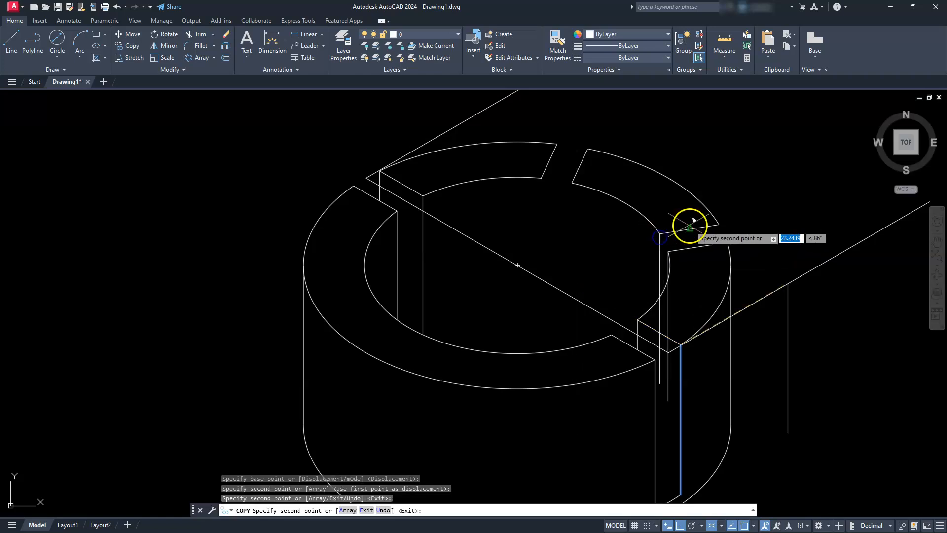
{"action": "left_click", "coordinate": [719, 224]}
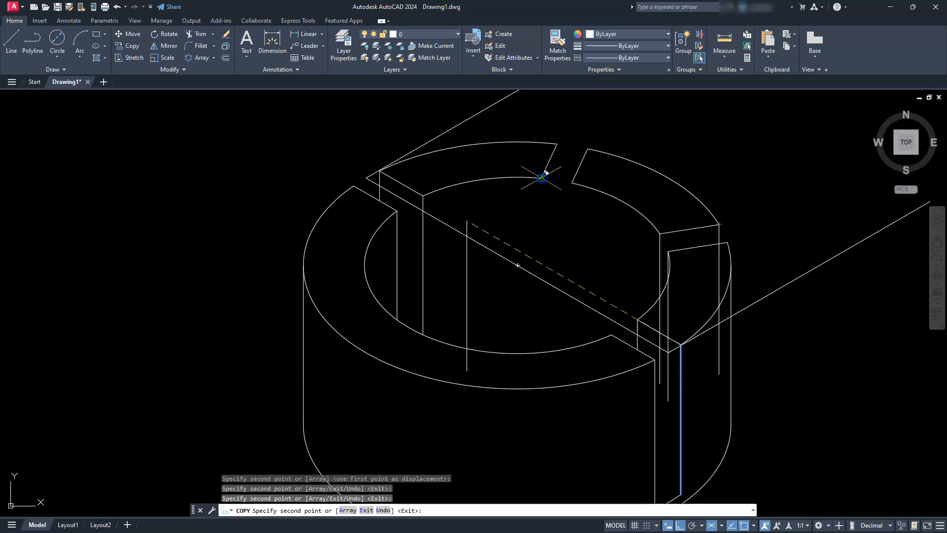
Step: Place further copies of the vertical edge at the upper slot's two inner corners and its left outer corner
{"action": "left_click", "coordinate": [542, 177]}
{"action": "left_click", "coordinate": [571, 182]}
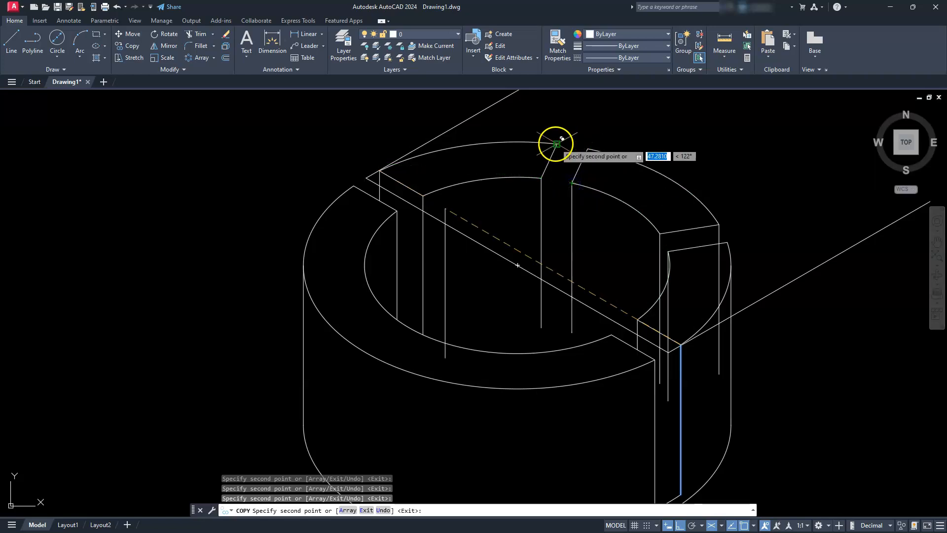
{"action": "key", "text": "Escape"}
{"action": "key", "text": "Escape"}
{"action": "key", "text": "Escape"}
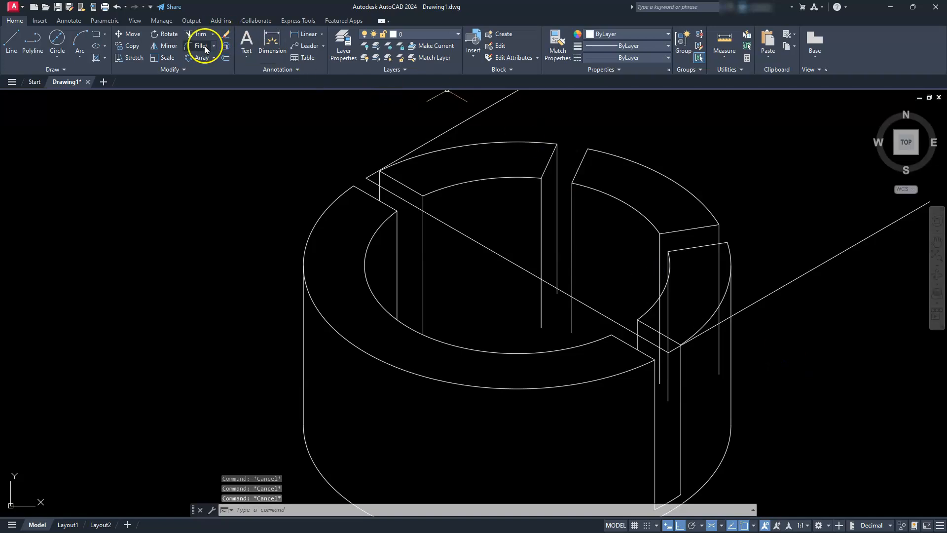
Step: Trim the right slot's rear outer vertical edge so it ends at the slot's front side line
{"action": "left_click", "coordinate": [195, 37]}
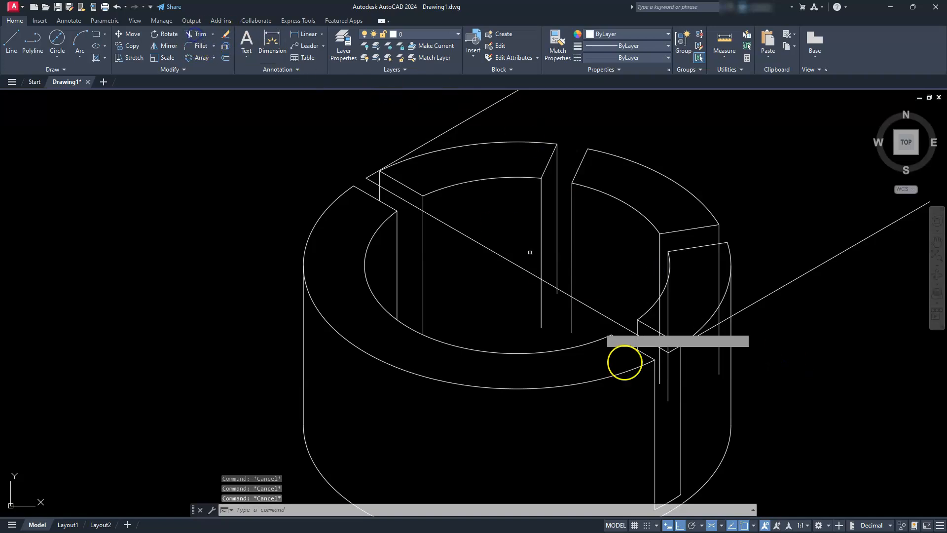
{"action": "left_click", "coordinate": [720, 371]}
{"action": "scroll", "coordinate": [718, 340], "scroll_direction": "up", "scroll_amount": 5}
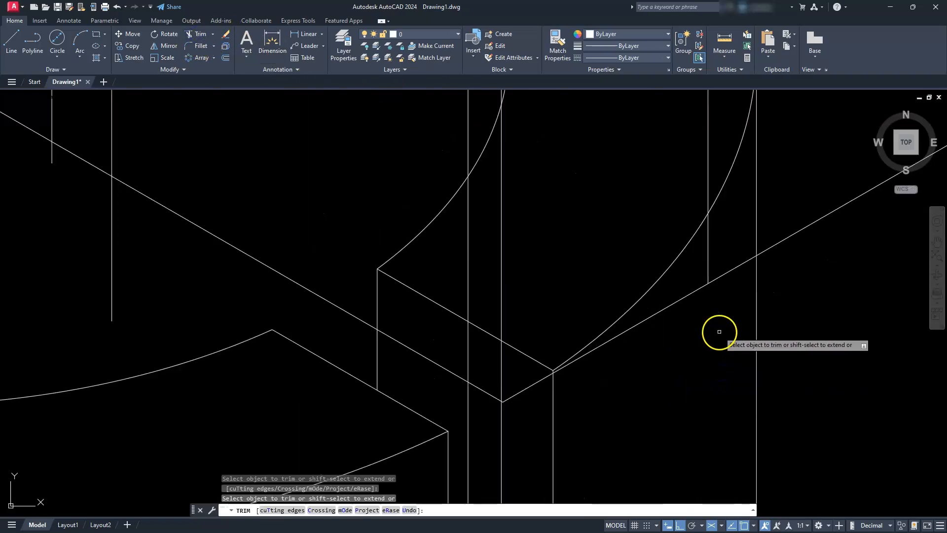
{"action": "left_click", "coordinate": [707, 261]}
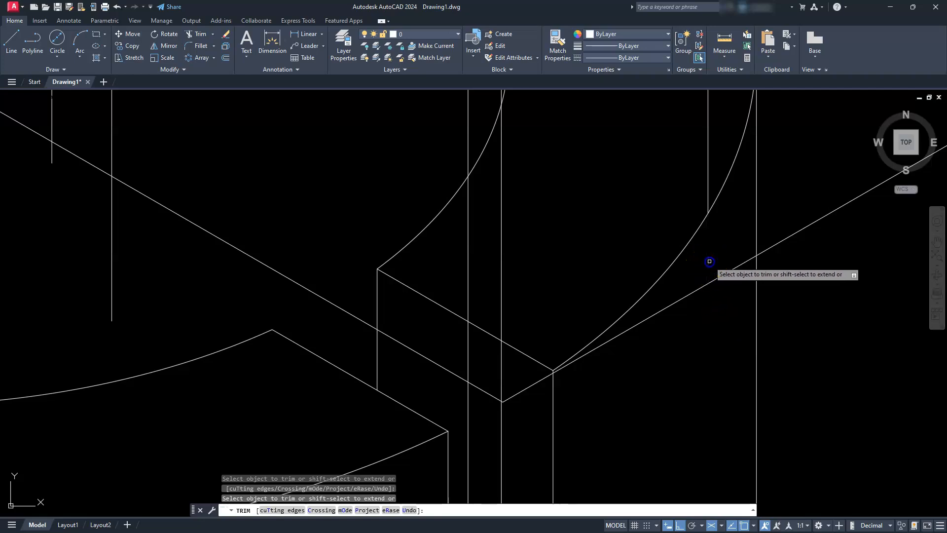
{"action": "scroll", "coordinate": [692, 256], "scroll_direction": "down", "scroll_amount": 6}
{"action": "mouse_move", "coordinate": [692, 258]}
{"action": "middle_mouse_down"}
{"action": "mouse_move", "coordinate": [732, 319]}
{"action": "mouse_move", "coordinate": [718, 317]}
{"action": "mouse_move", "coordinate": [689, 368]}
{"action": "middle_mouse_up"}
{"action": "scroll", "coordinate": [729, 312], "scroll_direction": "up", "scroll_amount": 4}
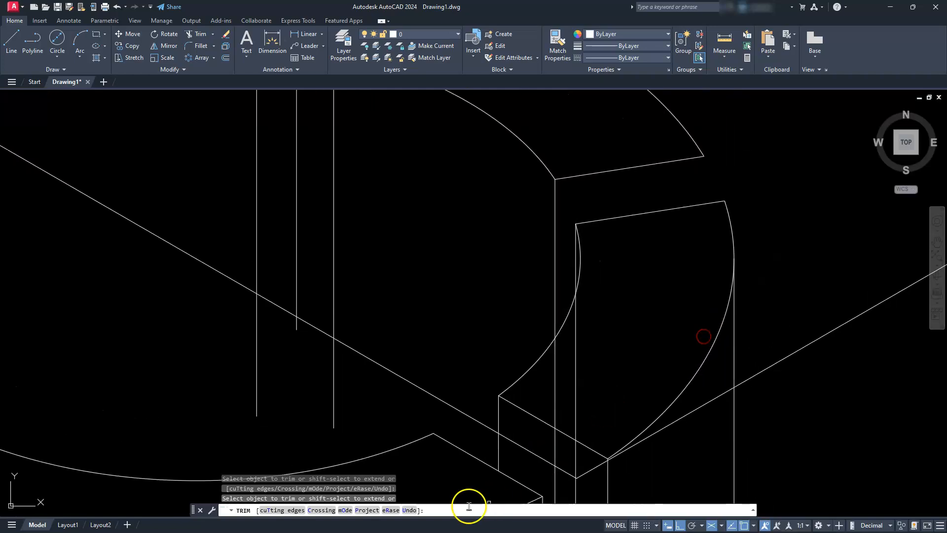
{"action": "left_click", "coordinate": [410, 509]}
{"action": "scroll", "coordinate": [592, 440], "scroll_direction": "down", "scroll_amount": 3}
{"action": "scroll", "coordinate": [589, 425], "scroll_direction": "up", "scroll_amount": 5}
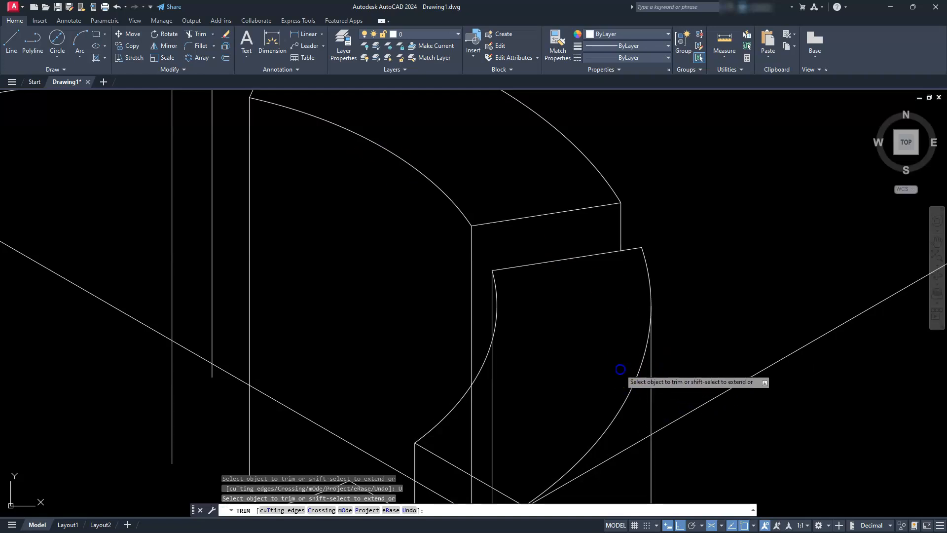
Step: Trim the right slot's front inner vertical edge where it runs below the inner top ellipse
{"action": "middle_click_drag", "start_coordinate": [558, 399], "coordinate": [573, 340]}
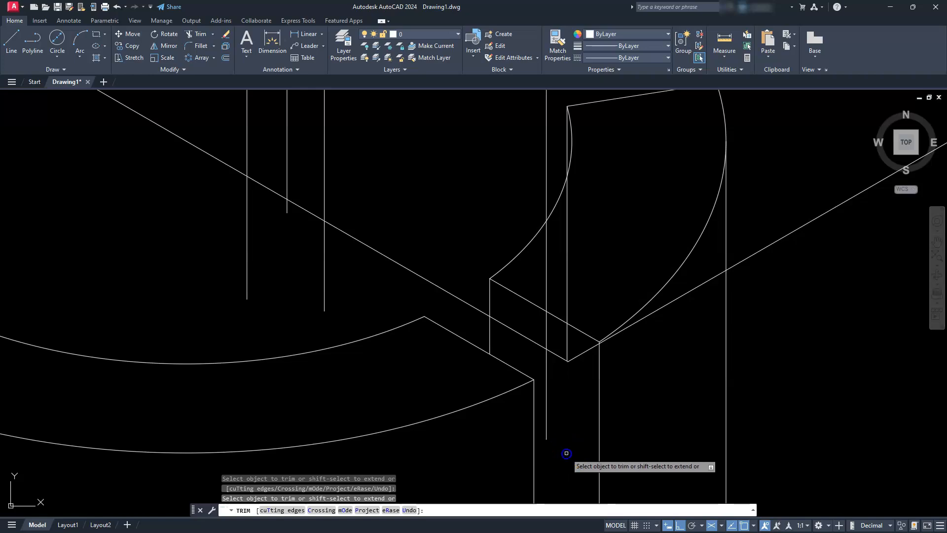
{"action": "left_click", "coordinate": [566, 344]}
{"action": "left_click", "coordinate": [574, 308]}
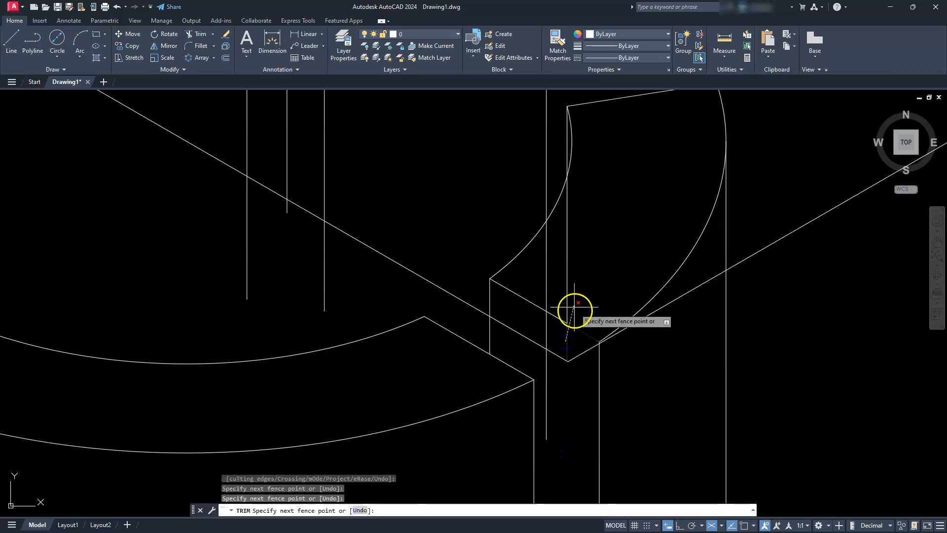
{"action": "right_click", "coordinate": [569, 312]}
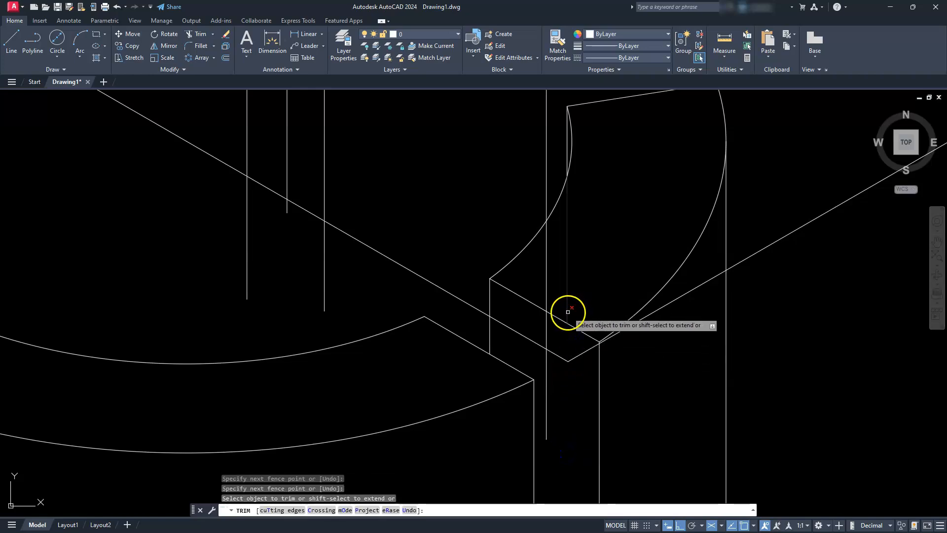
{"action": "mouse_move", "coordinate": [594, 233]}
{"action": "middle_mouse_down"}
{"action": "mouse_move", "coordinate": [630, 300]}
{"action": "mouse_move", "coordinate": [692, 378]}
{"action": "middle_mouse_up"}
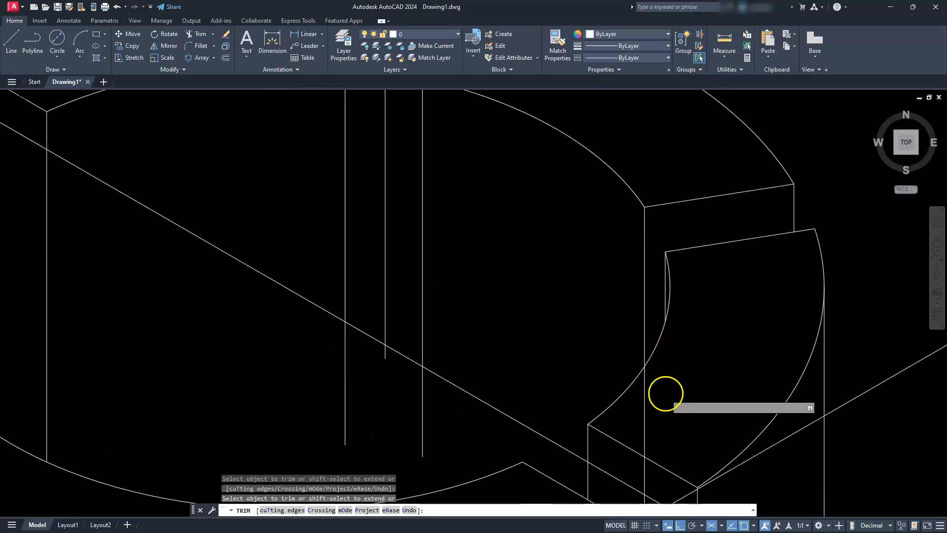
Step: Trim the right slot's rear inner vertical edge back to the inner top ellipse
{"action": "scroll", "coordinate": [665, 393], "scroll_direction": "down", "scroll_amount": 3}
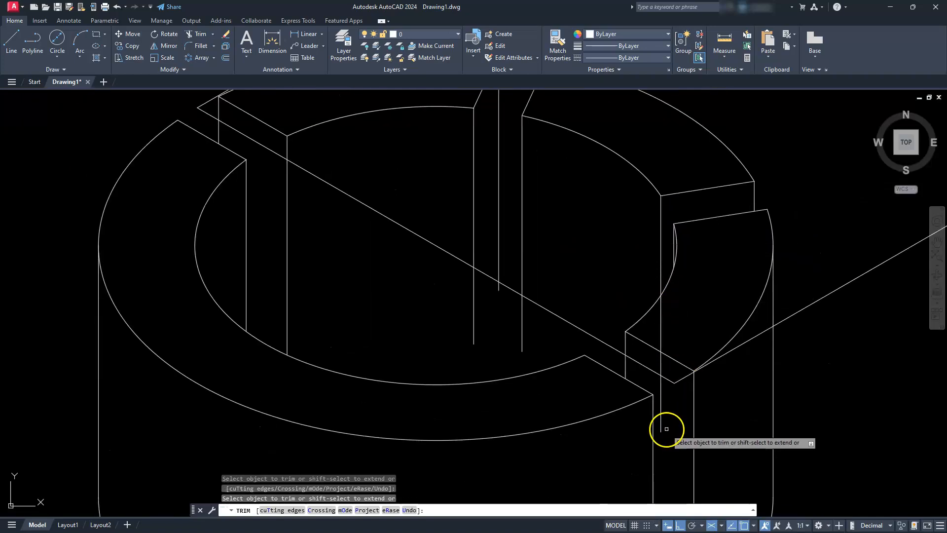
{"action": "left_click", "coordinate": [659, 427]}
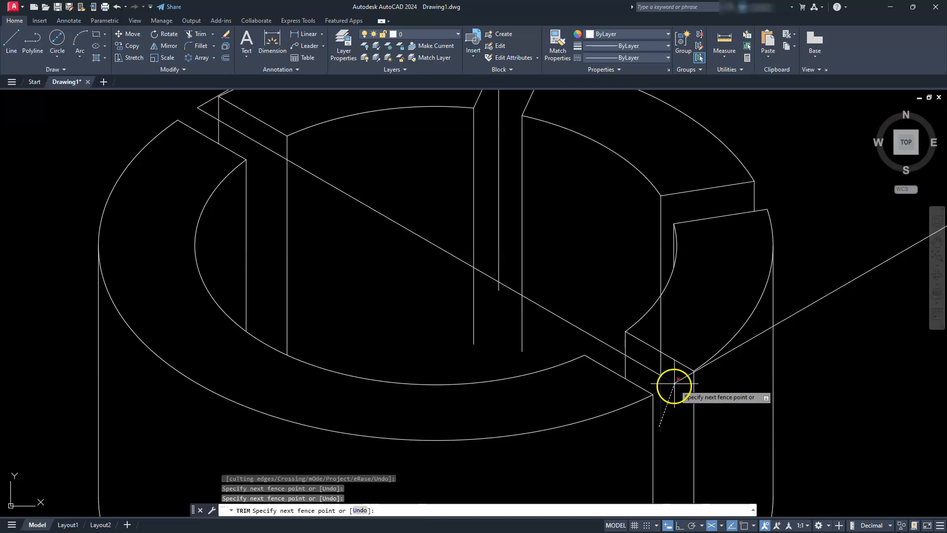
{"action": "left_click", "coordinate": [672, 399]}
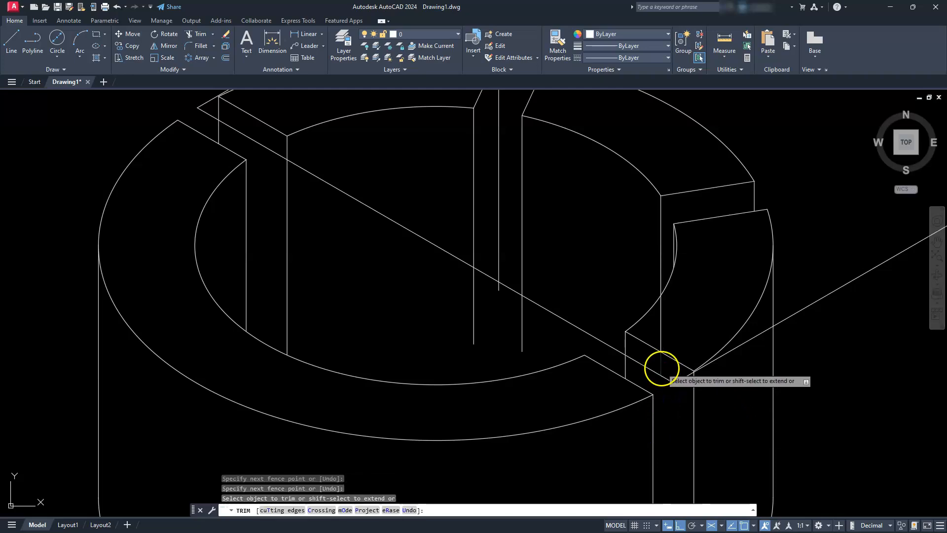
{"action": "left_click", "coordinate": [661, 368]}
{"action": "scroll", "coordinate": [661, 342], "scroll_direction": "down", "scroll_amount": 3}
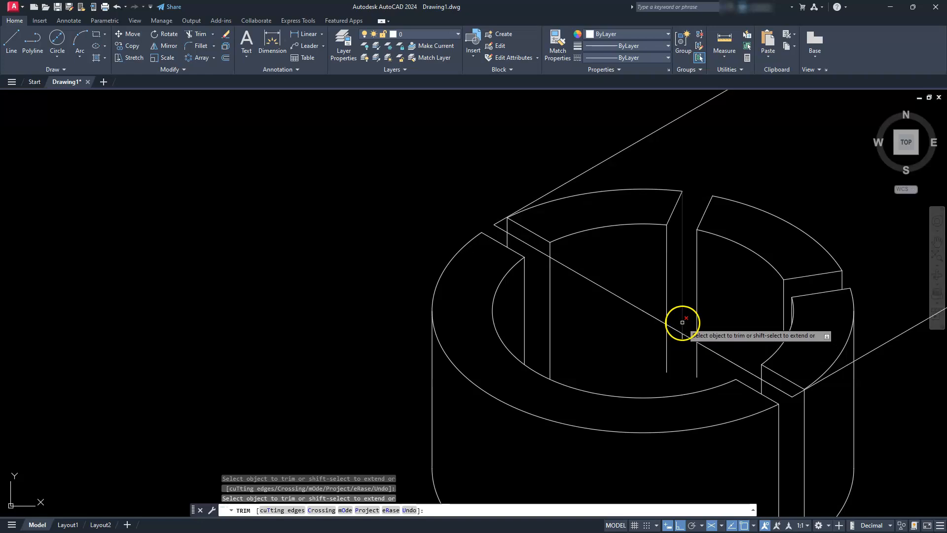
{"action": "key", "text": "Escape"}
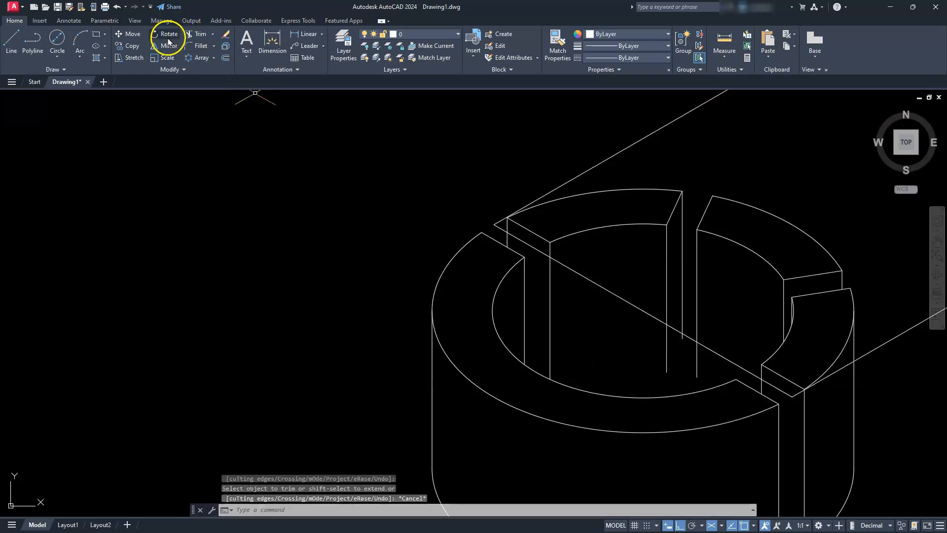
Step: Copy the inner and outer top arcs of the ring's rear left segment 30 units straight down
{"action": "left_click", "coordinate": [131, 48]}
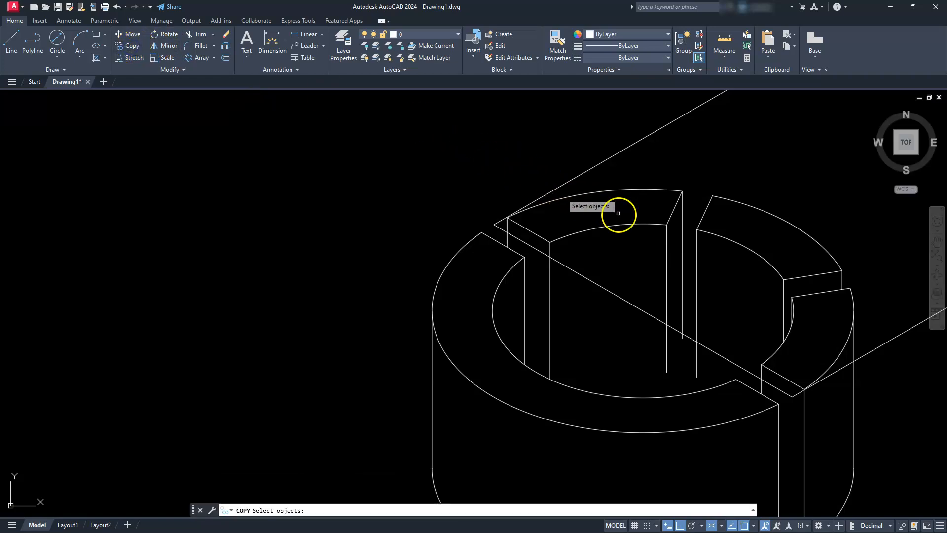
{"action": "left_click", "coordinate": [629, 224]}
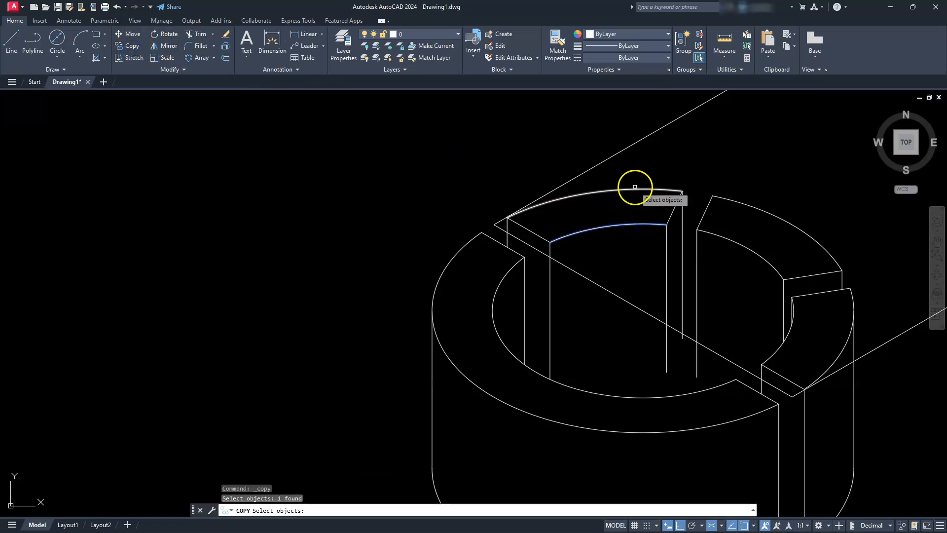
{"action": "left_click", "coordinate": [621, 193]}
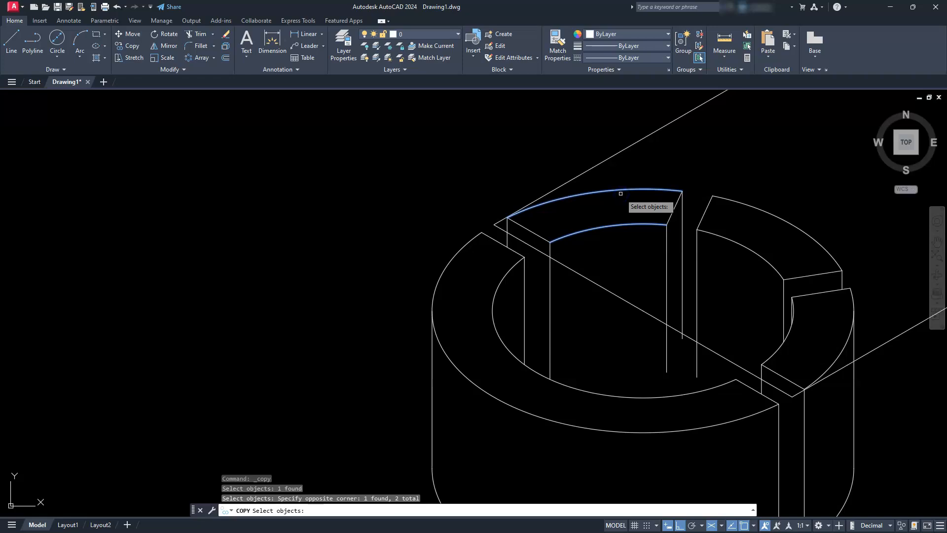
{"action": "key", "text": "Return"}
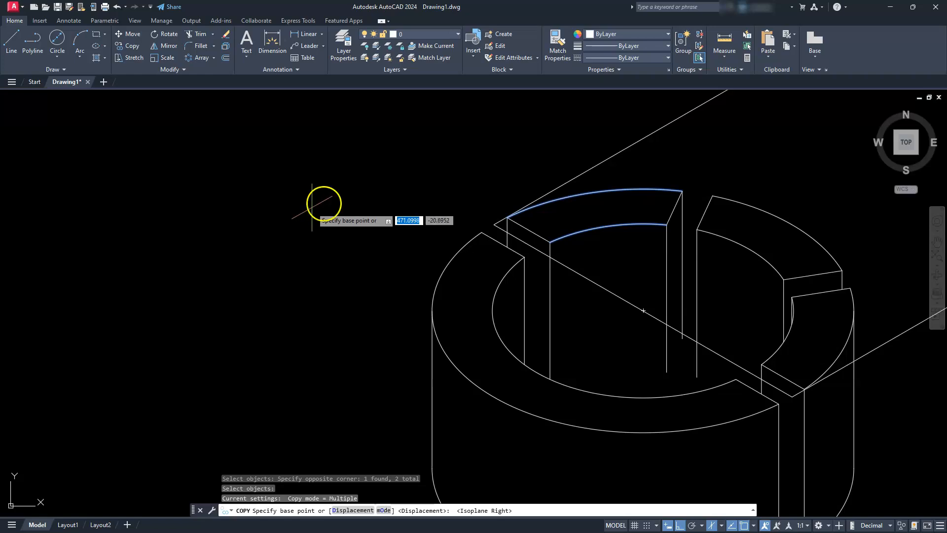
{"action": "left_click", "coordinate": [344, 181]}
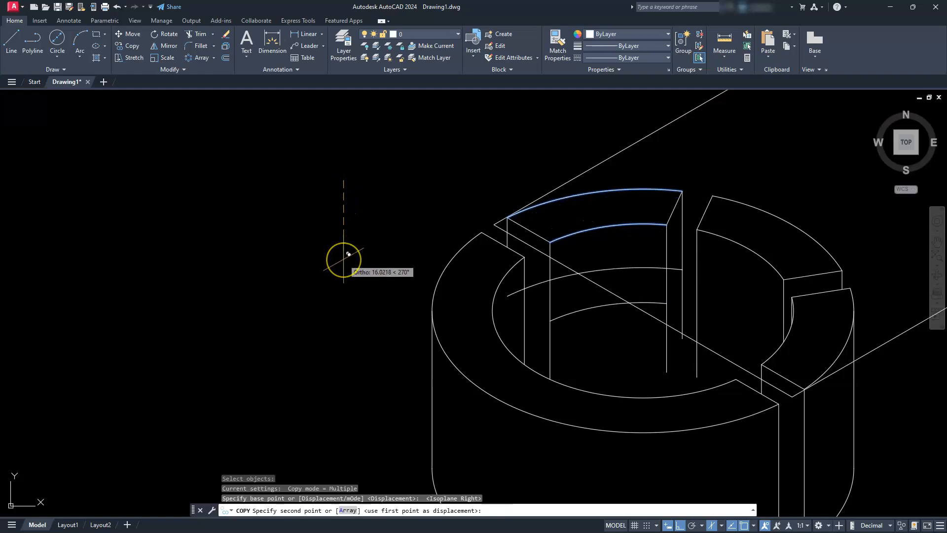
{"action": "type", "text": "30"}
{"action": "key", "text": "Return"}
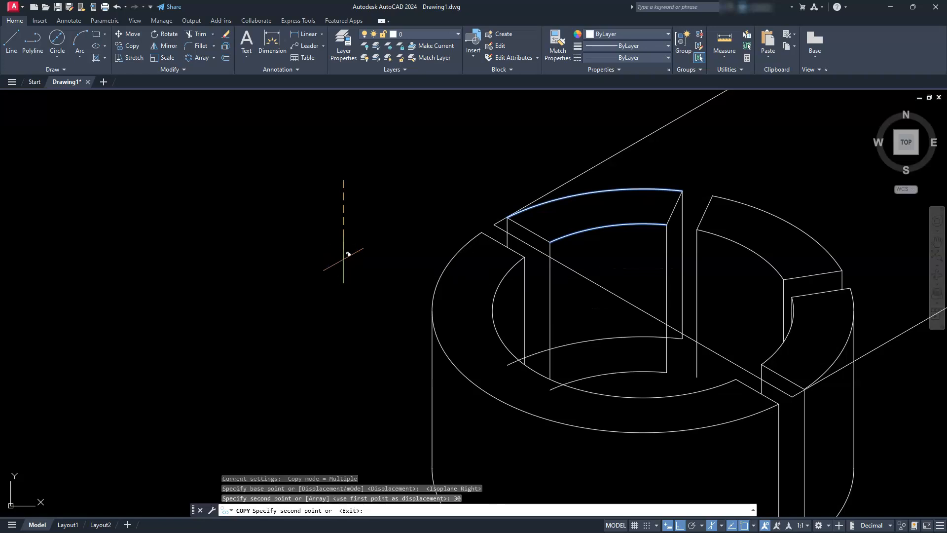
{"action": "key", "text": "Escape"}
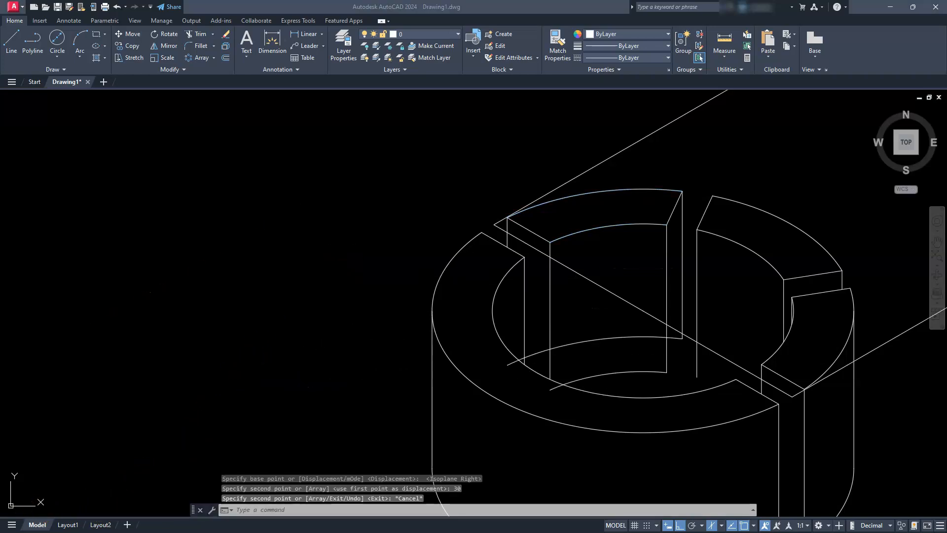
{"action": "left_click", "coordinate": [629, 348]}
{"action": "key", "text": "Escape"}
{"action": "key", "text": "Escape"}
{"action": "key", "text": "Escape"}
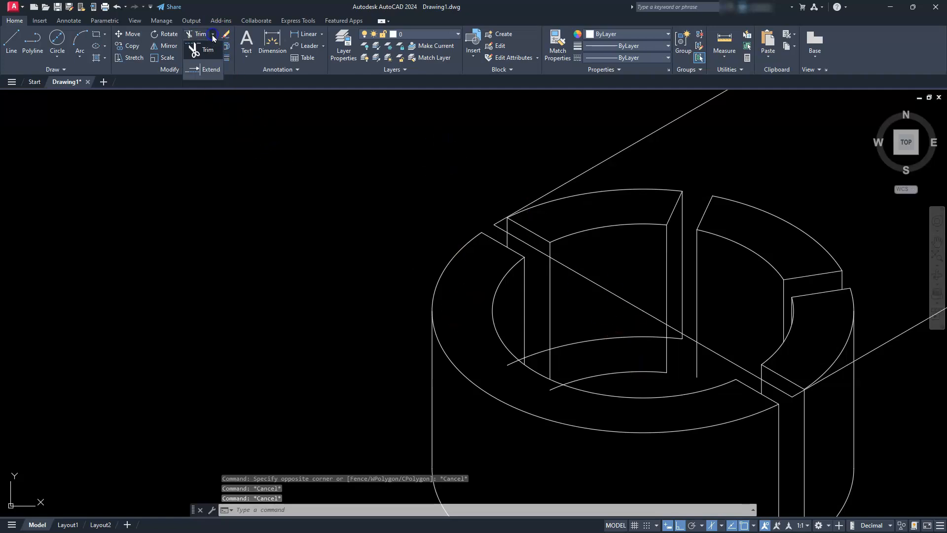
Step: Extend the two copied arcs rightward across the upper slot and trim their portions beyond the slot's left inner vertical edge
{"action": "left_click", "coordinate": [213, 67]}
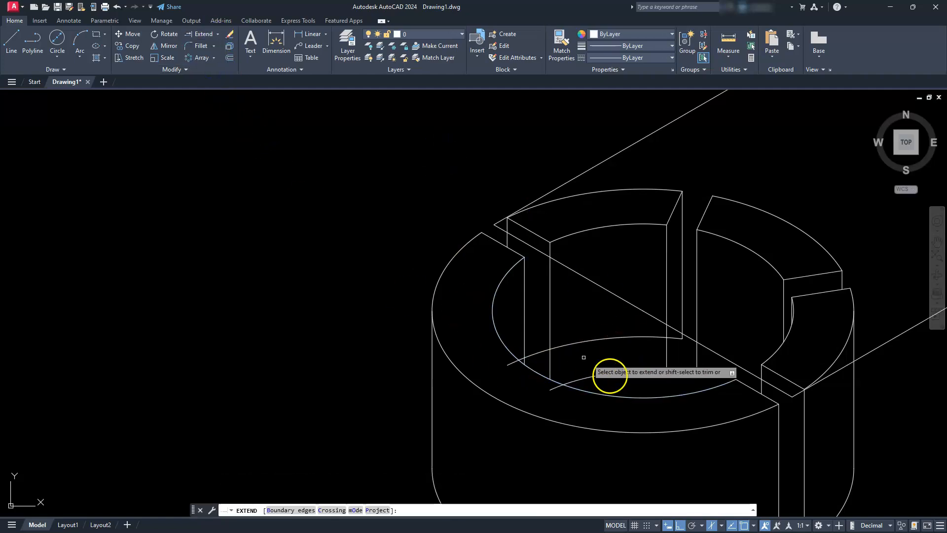
{"action": "left_click", "coordinate": [659, 372]}
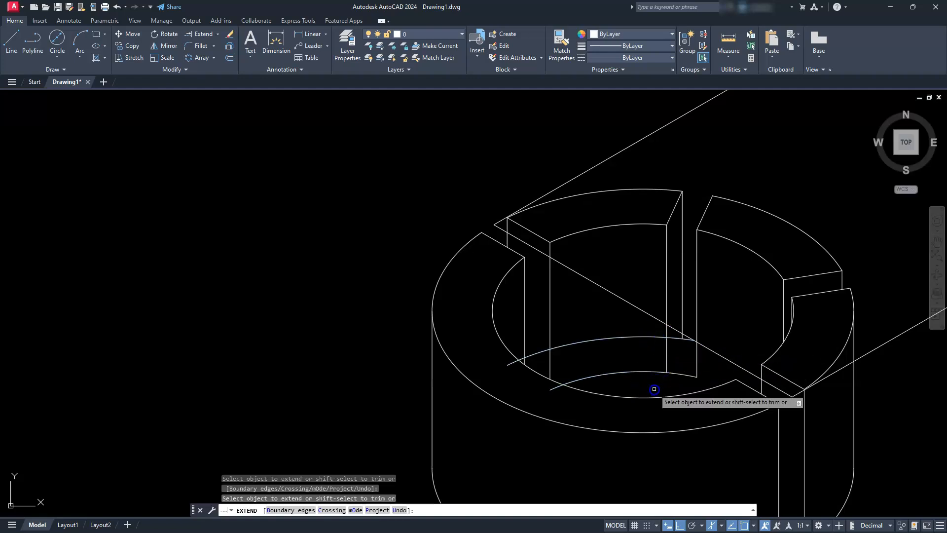
{"action": "scroll", "coordinate": [642, 376], "scroll_direction": "up", "scroll_amount": 4}
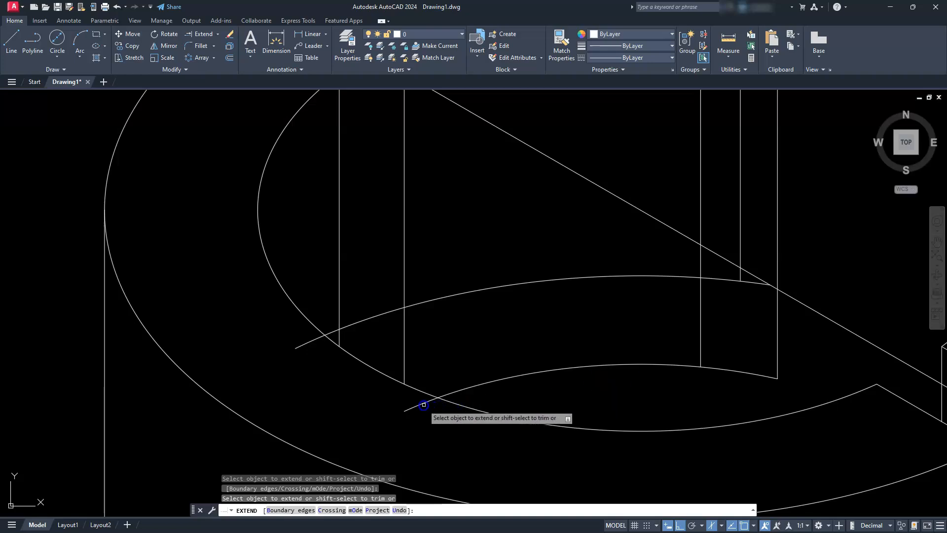
{"action": "left_click", "coordinate": [455, 391]}
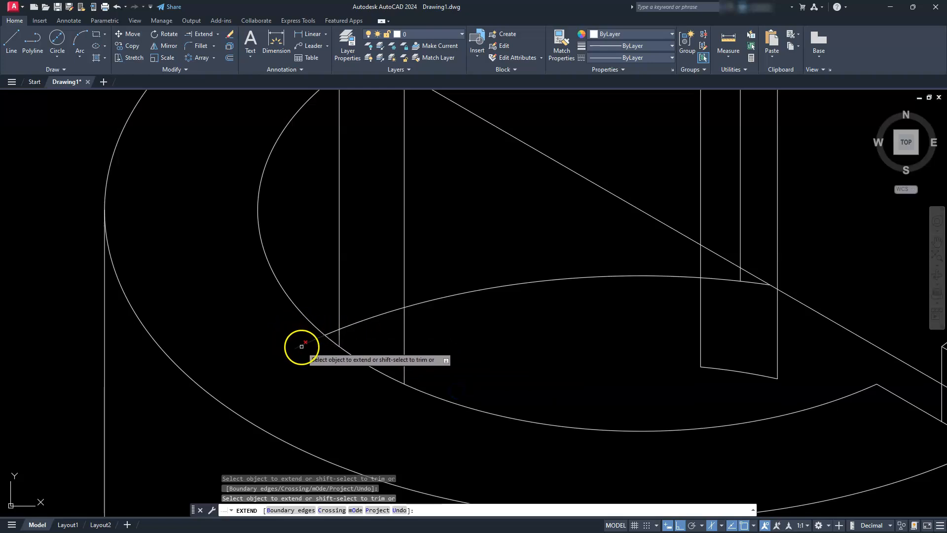
{"action": "left_click", "coordinate": [325, 333]}
{"action": "mouse_move", "coordinate": [356, 324]}
{"action": "left_mouse_down", "text": "shift"}
{"action": "mouse_move", "coordinate": [358, 311]}
{"action": "mouse_move", "coordinate": [393, 305]}
{"action": "left_mouse_up", "text": "shift"}
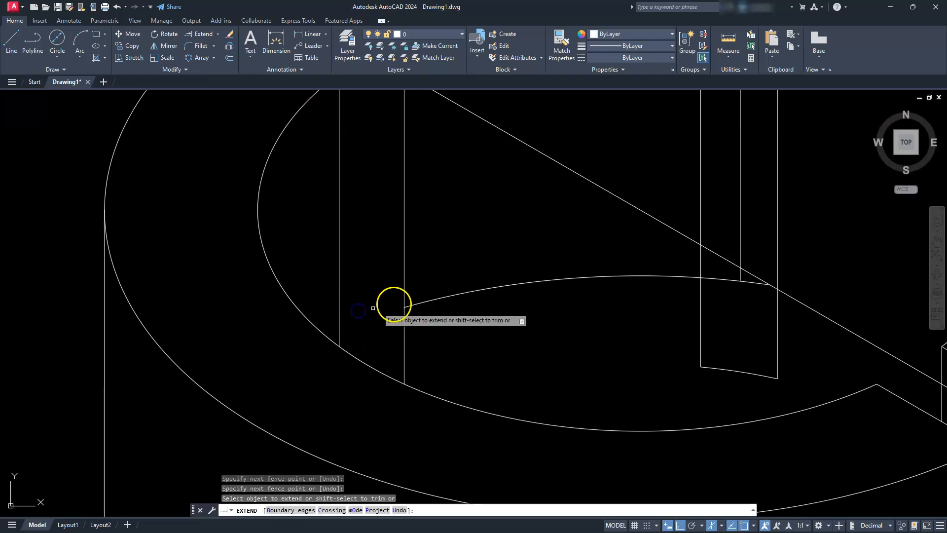
{"action": "left_click", "coordinate": [418, 301], "text": "shift"}
Step: Extend the copied outer arc to meet the upper slot's right inner vertical edge
{"action": "scroll", "coordinate": [592, 303], "scroll_direction": "down", "scroll_amount": 2}
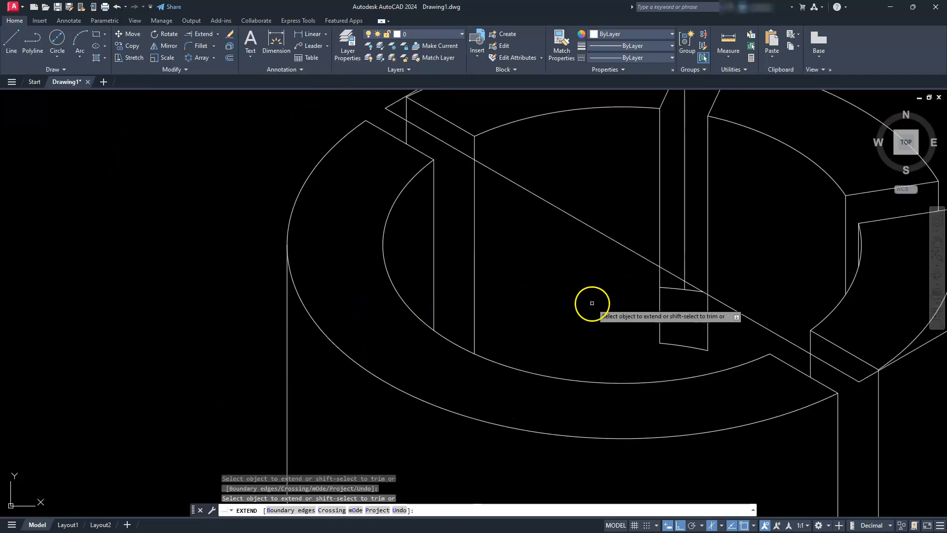
{"action": "scroll", "coordinate": [592, 303], "scroll_direction": "down", "scroll_amount": 3}
{"action": "scroll", "coordinate": [662, 314], "scroll_direction": "up", "scroll_amount": 5}
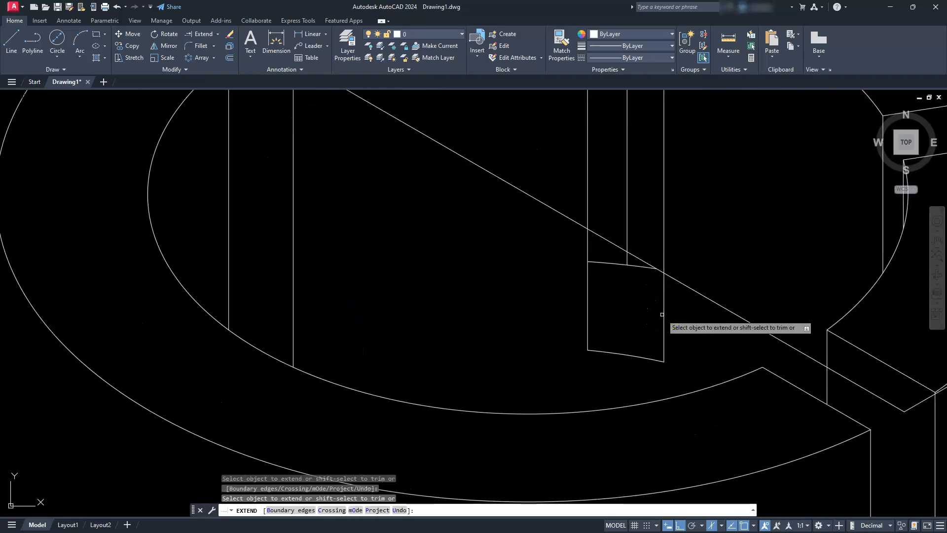
{"action": "scroll", "coordinate": [656, 272], "scroll_direction": "up", "scroll_amount": 2}
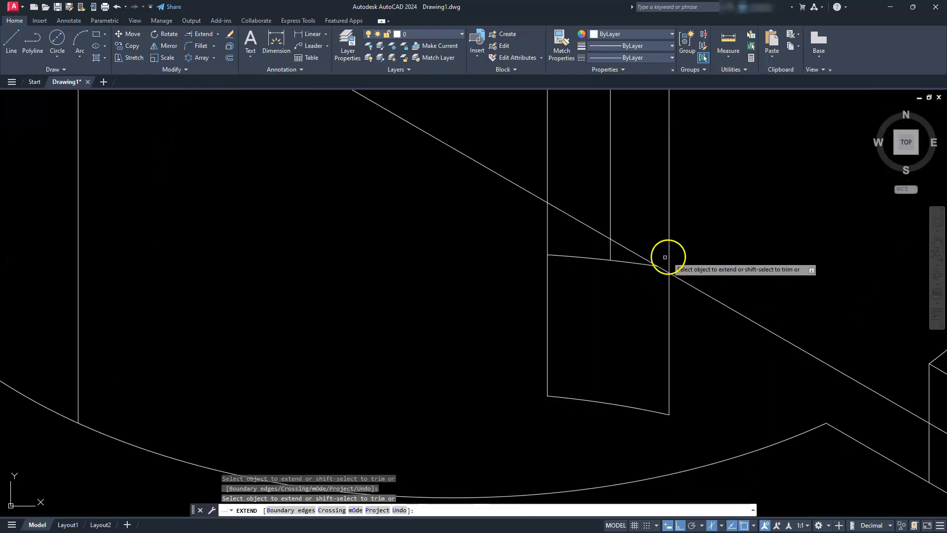
{"action": "left_click", "coordinate": [640, 261]}
{"action": "scroll", "coordinate": [616, 318], "scroll_direction": "down", "scroll_amount": 4}
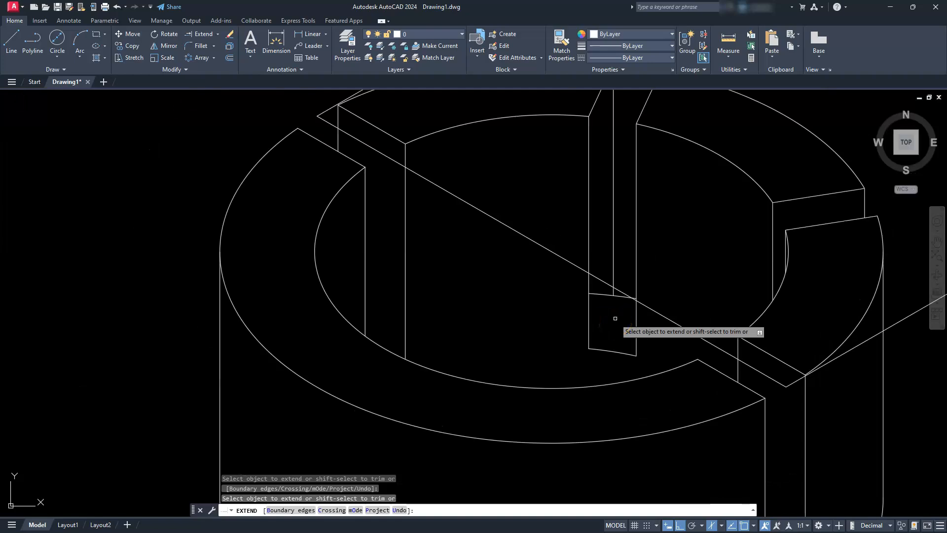
{"action": "key", "text": "Escape"}
{"action": "key", "text": "Escape"}
{"action": "key", "text": "Escape"}
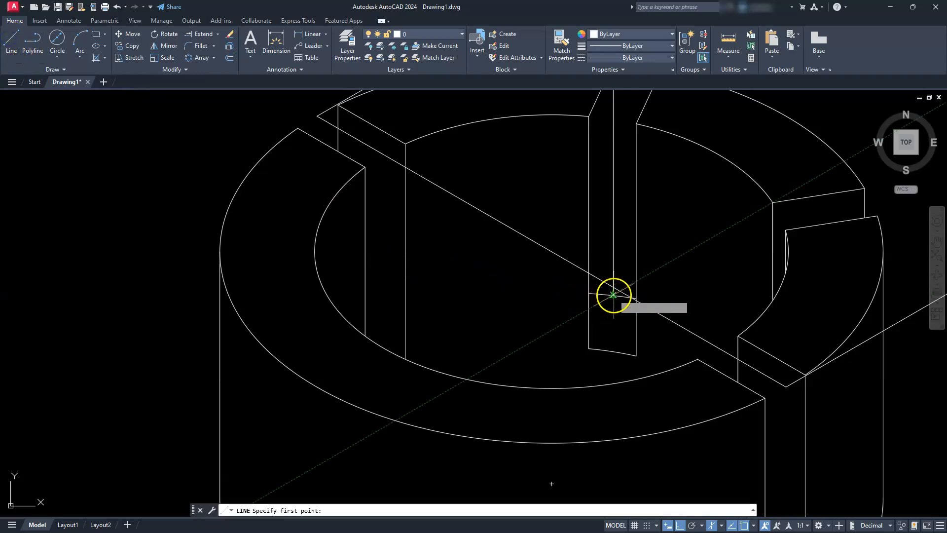
Step: Draw the upper slot's bottom side line from the outer vertical edge's lower end to the left inner edge's lower end
{"action": "left_click", "coordinate": [613, 295]}
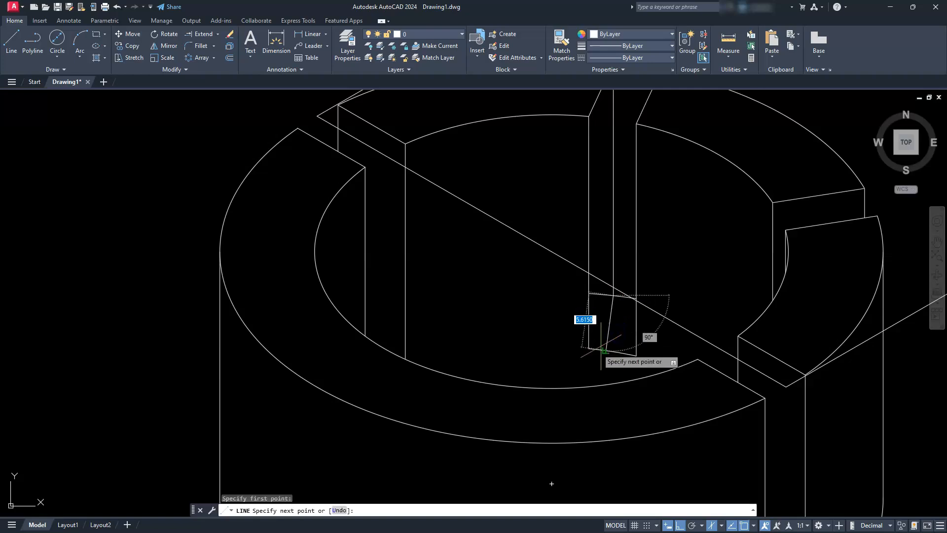
{"action": "left_click", "coordinate": [590, 348]}
{"action": "key", "text": "Escape"}
{"action": "key", "text": "Escape"}
{"action": "key", "text": "Escape"}
Step: Trim the upper slot's bottom outer arc to the left of the outer vertical edge
{"action": "scroll", "coordinate": [608, 317], "scroll_direction": "up", "scroll_amount": 4}
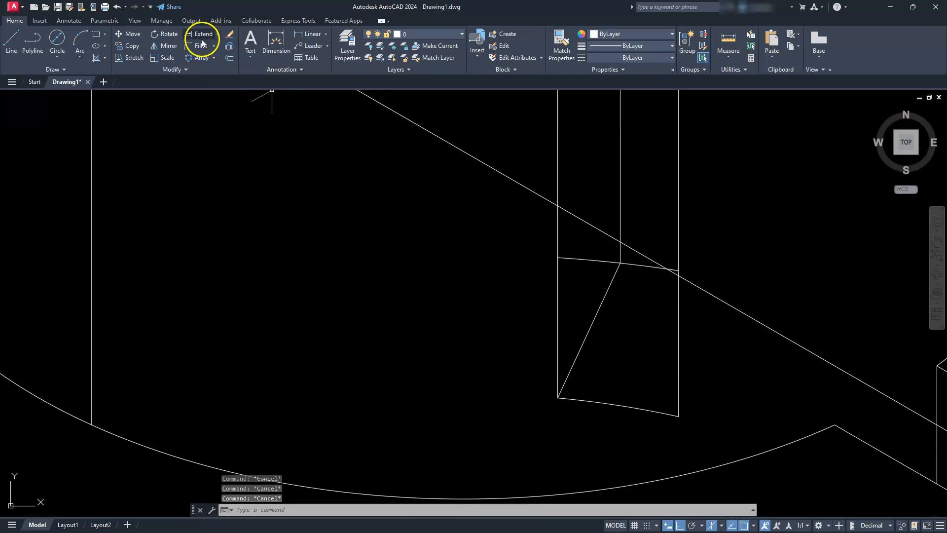
{"action": "left_click", "coordinate": [218, 40]}
{"action": "left_click", "coordinate": [209, 53]}
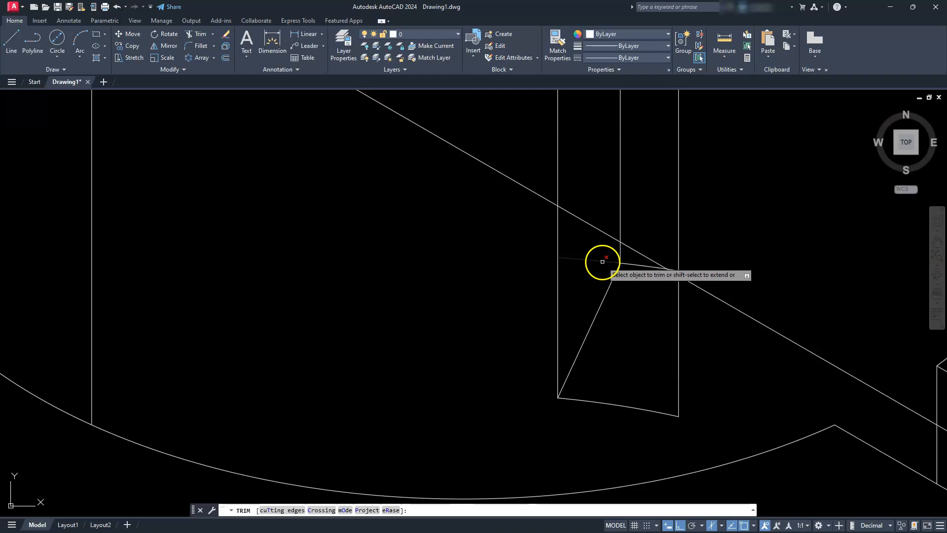
{"action": "key", "text": "Escape"}
{"action": "scroll", "coordinate": [569, 293], "scroll_direction": "down", "scroll_amount": 4}
{"action": "key", "text": "Escape"}
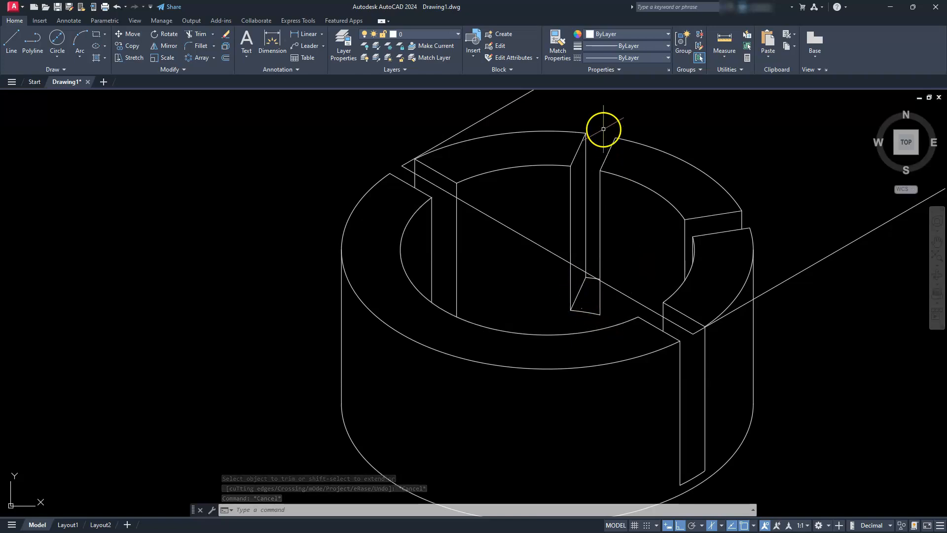
Step: Select the two long isometric guide lines that run outward from the ring's top face
{"action": "scroll", "coordinate": [557, 186], "scroll_direction": "down", "scroll_amount": 2}
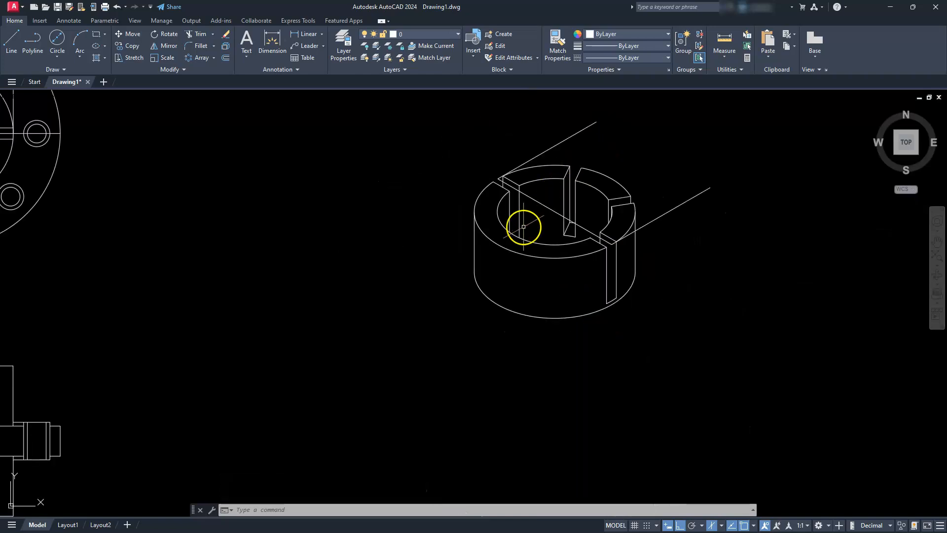
{"action": "scroll", "coordinate": [523, 226], "scroll_direction": "up", "scroll_amount": 2}
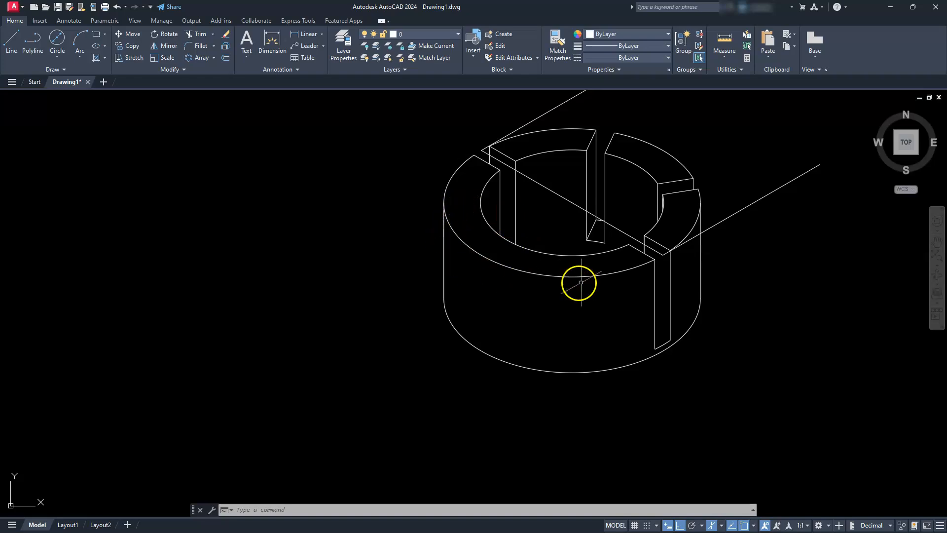
{"action": "scroll", "coordinate": [602, 273], "scroll_direction": "down", "scroll_amount": 2}
{"action": "middle_click_drag", "start_coordinate": [602, 273], "coordinate": [597, 285]}
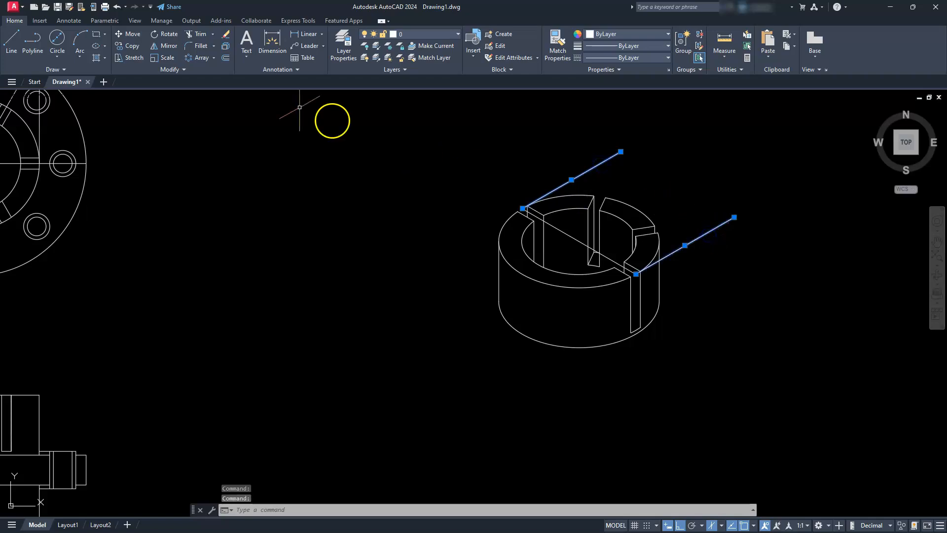
Step: Move the two parallel guide lines so their far ends meet the ends of the ring's diameter line
{"action": "left_click", "coordinate": [133, 38]}
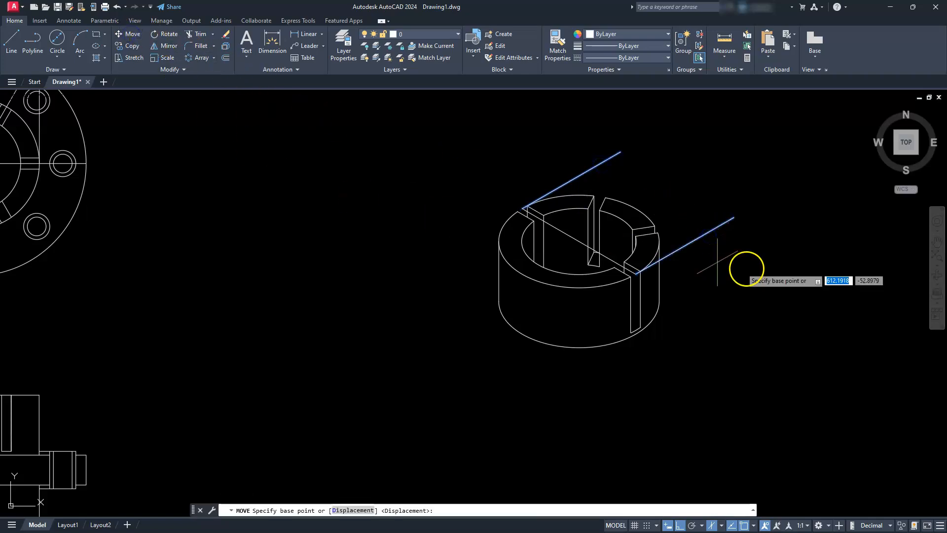
{"action": "left_click", "coordinate": [734, 217]}
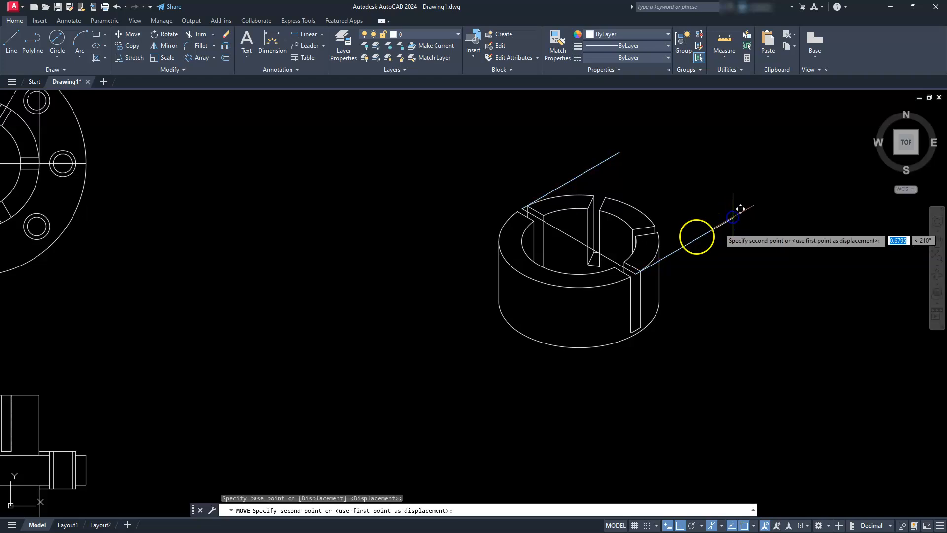
{"action": "scroll", "coordinate": [626, 268], "scroll_direction": "up", "scroll_amount": 6}
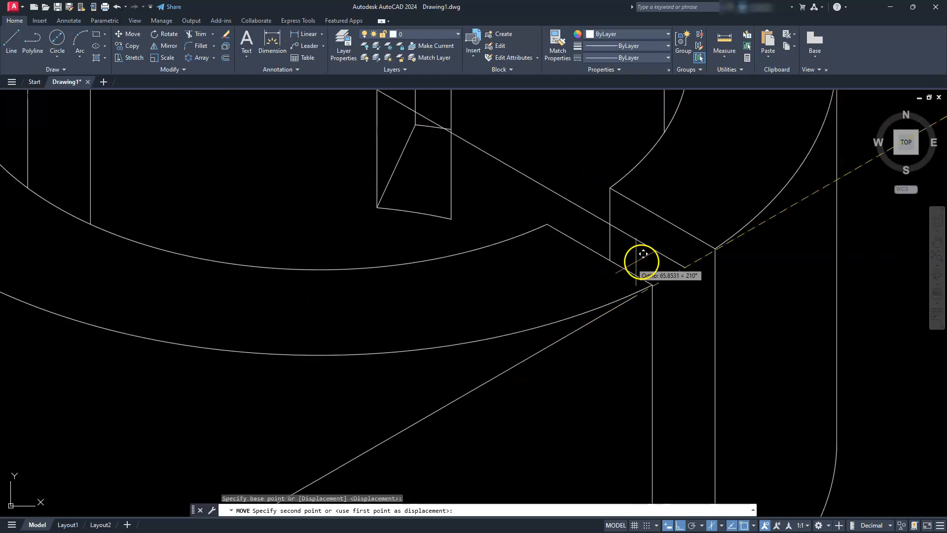
{"action": "left_click", "coordinate": [674, 261]}
{"action": "scroll", "coordinate": [674, 262], "scroll_direction": "down", "scroll_amount": 3}
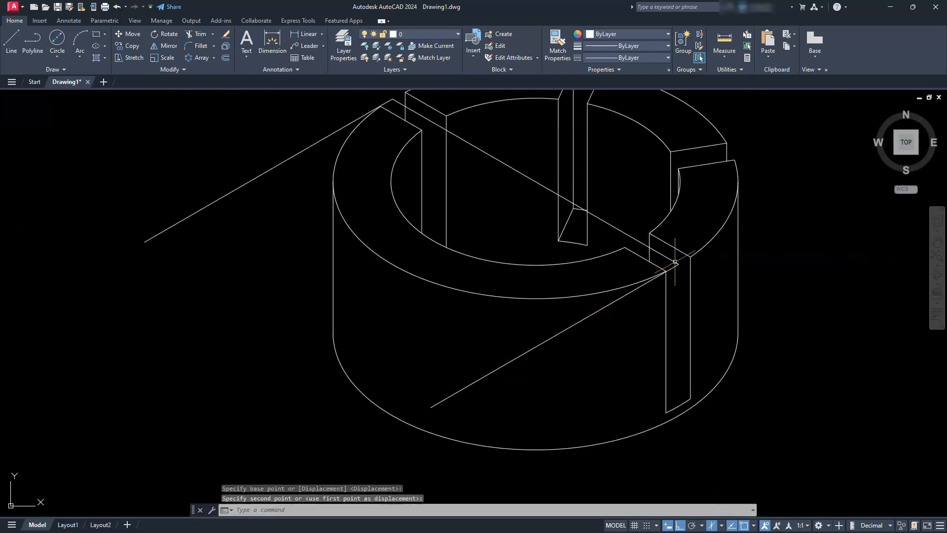
Step: Draw two connected lines from the front guide line's free end to the ring's top centre and on to the other guide line's free end
{"action": "mouse_move", "coordinate": [579, 285]}
{"action": "middle_mouse_down"}
{"action": "mouse_move", "coordinate": [609, 317]}
{"action": "mouse_move", "coordinate": [622, 315]}
{"action": "middle_mouse_up"}
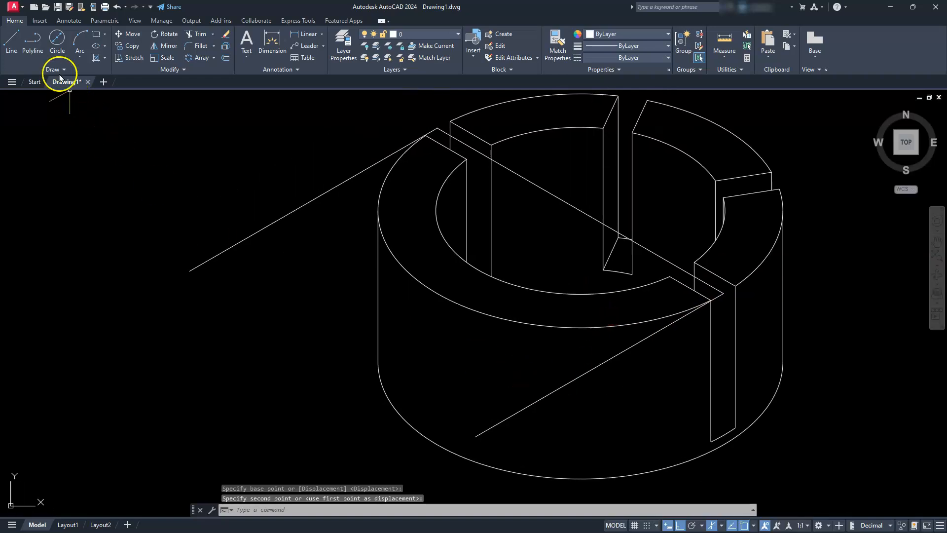
{"action": "left_click", "coordinate": [12, 36]}
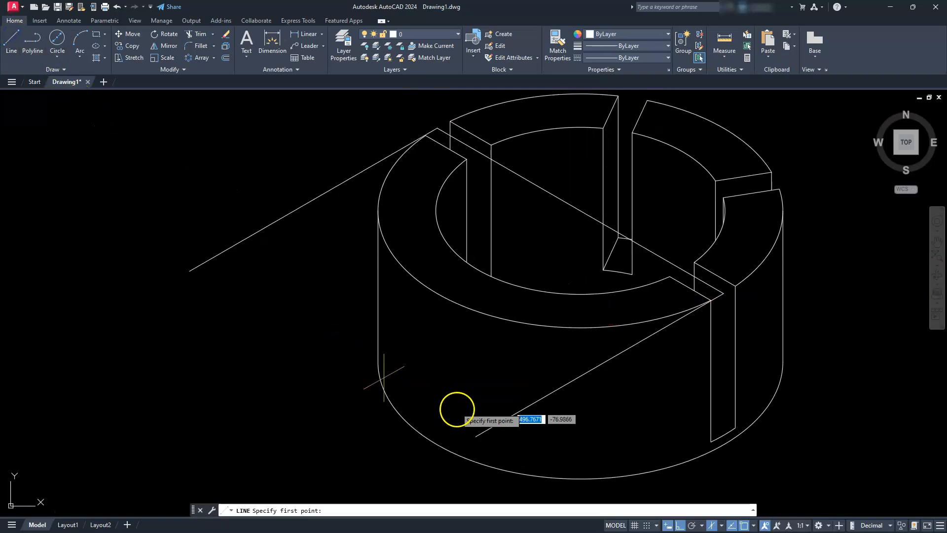
{"action": "left_click", "coordinate": [472, 435]}
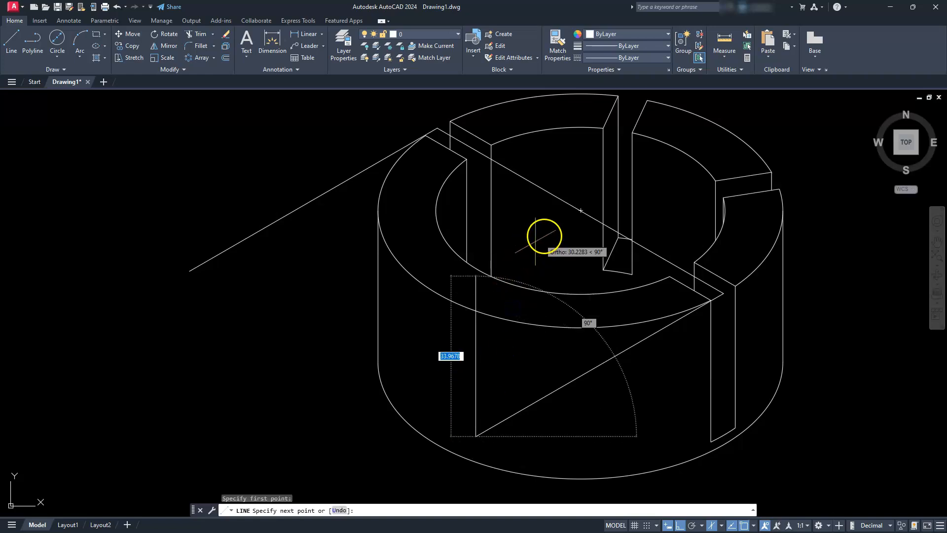
{"action": "left_click", "coordinate": [580, 210]}
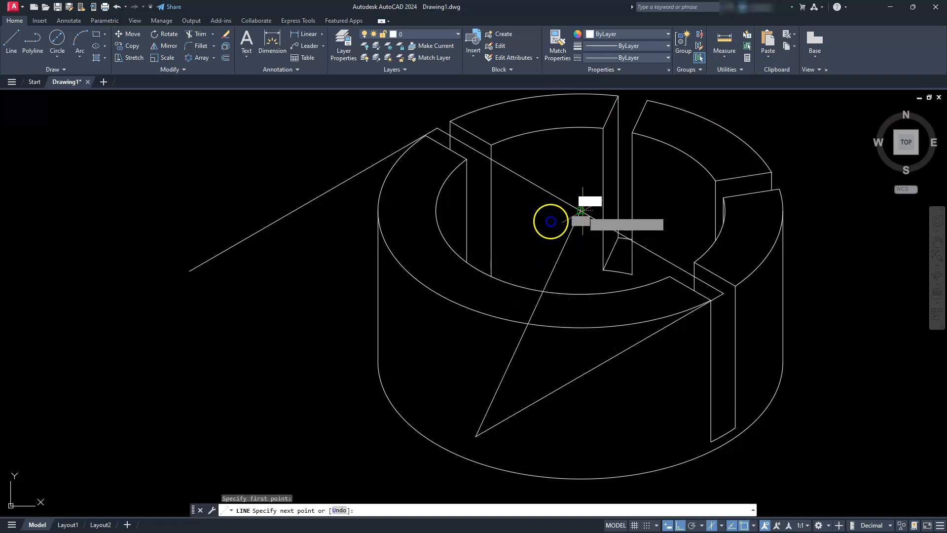
{"action": "left_click", "coordinate": [200, 266]}
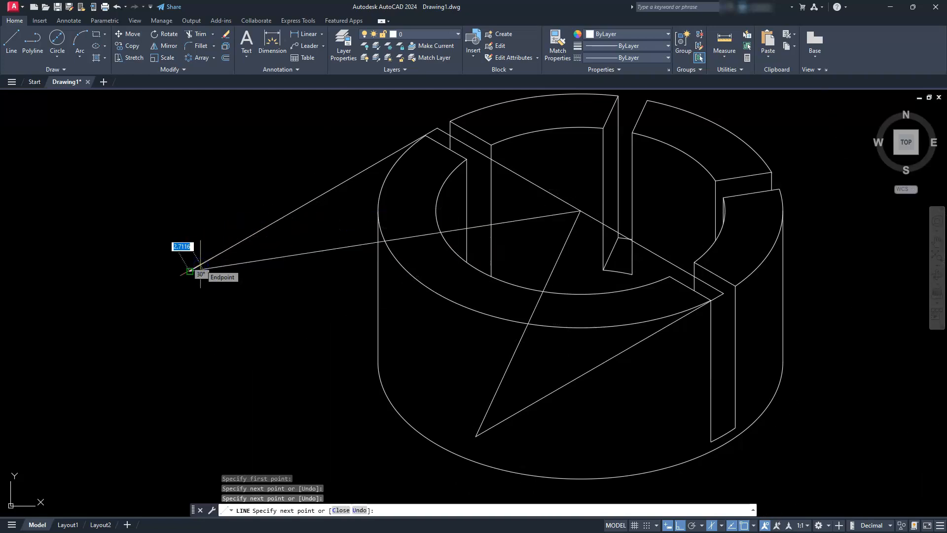
{"action": "left_click", "coordinate": [191, 271]}
{"action": "key", "text": "Escape"}
{"action": "key", "text": "Escape"}
{"action": "key", "text": "Escape"}
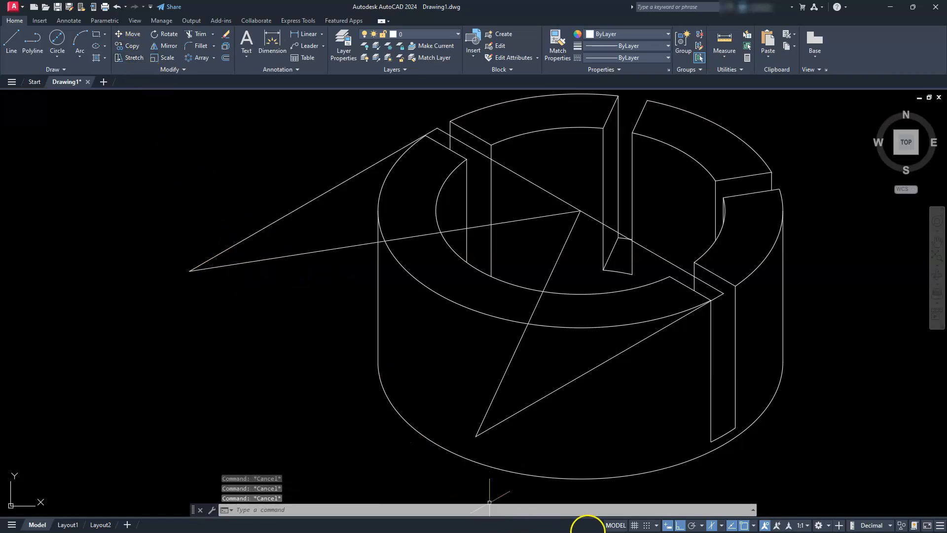
Step: Set the isometric drafting plane to Isoplane Top
{"action": "left_click", "coordinate": [713, 525]}
{"action": "left_click", "coordinate": [722, 526]}
{"action": "left_click", "coordinate": [715, 526]}
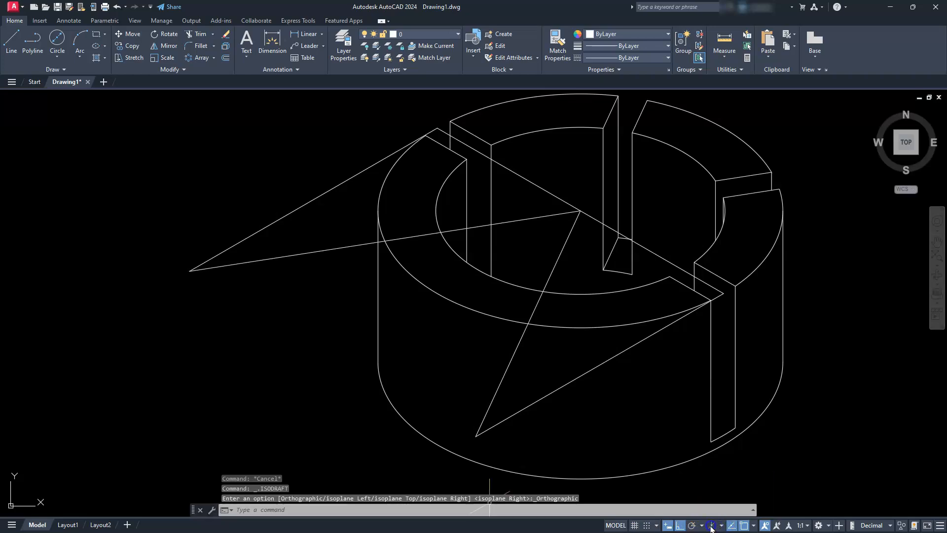
{"action": "left_click", "coordinate": [712, 527]}
{"action": "left_click", "coordinate": [722, 526]}
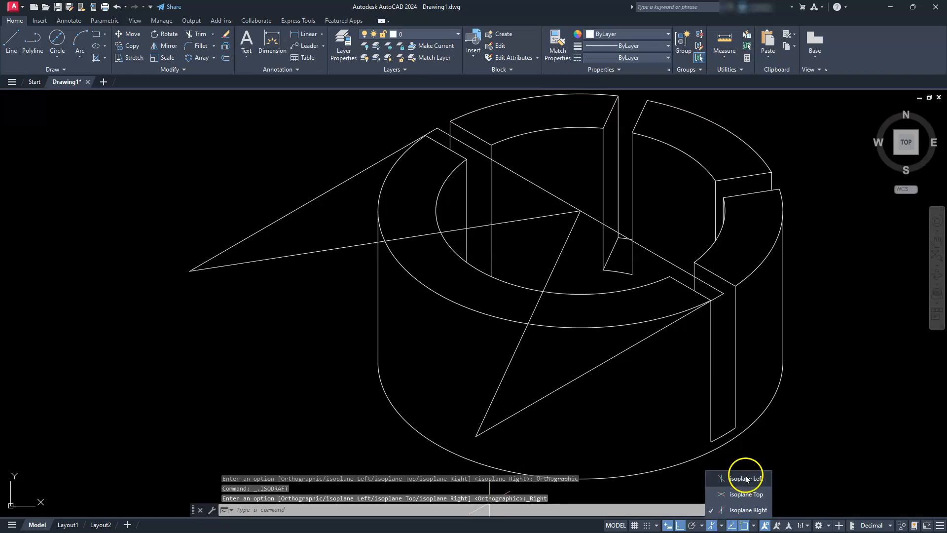
{"action": "left_click", "coordinate": [746, 494]}
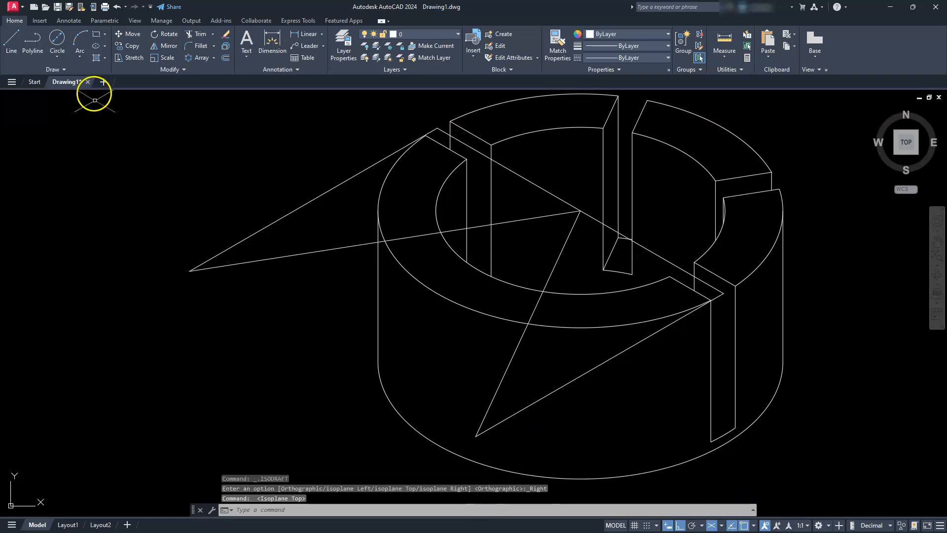
Step: Copy the left centre-to-guide line 3 units toward its front side along the isometric axis
{"action": "left_click", "coordinate": [313, 258]}
{"action": "left_click", "coordinate": [305, 242]}
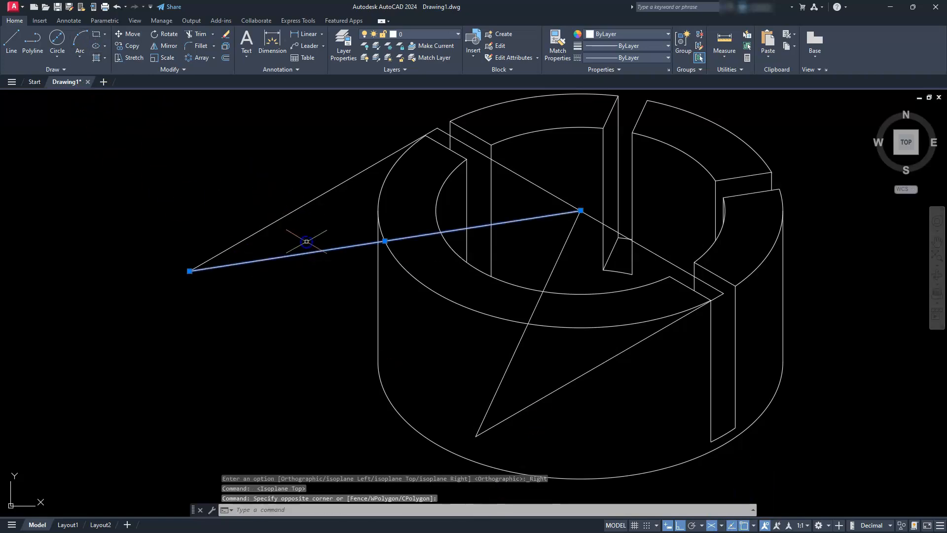
{"action": "left_click", "coordinate": [133, 46]}
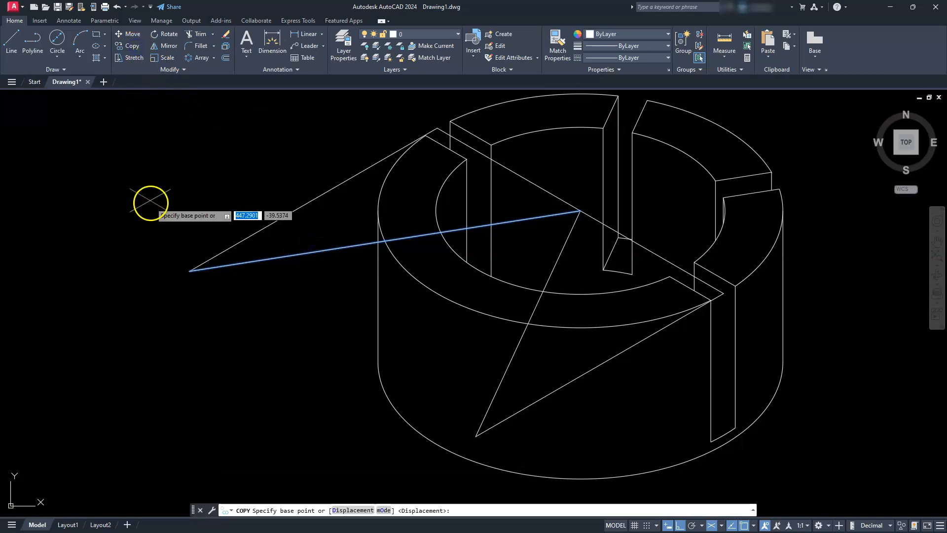
{"action": "left_click", "coordinate": [150, 203]}
{"action": "type", "text": "3"}
{"action": "key", "text": "Return"}
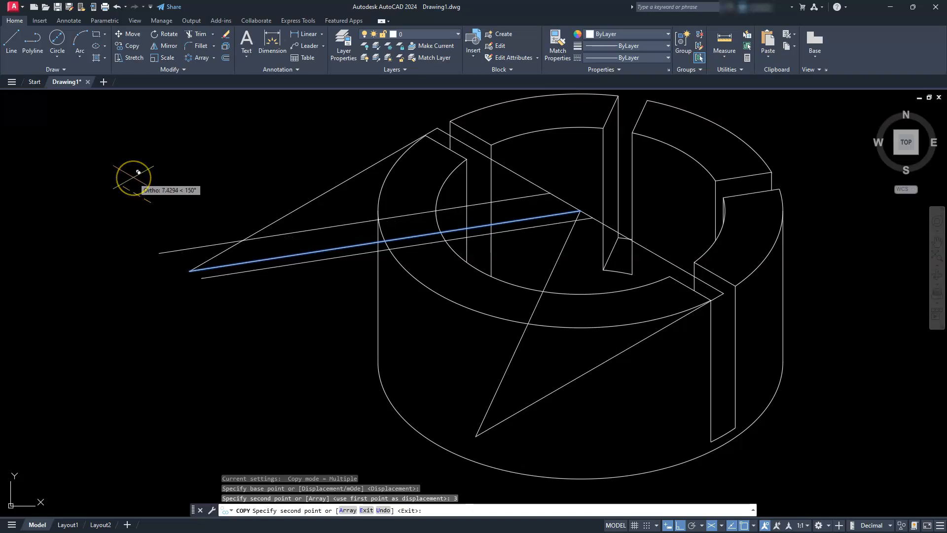
{"action": "key", "text": "Return"}
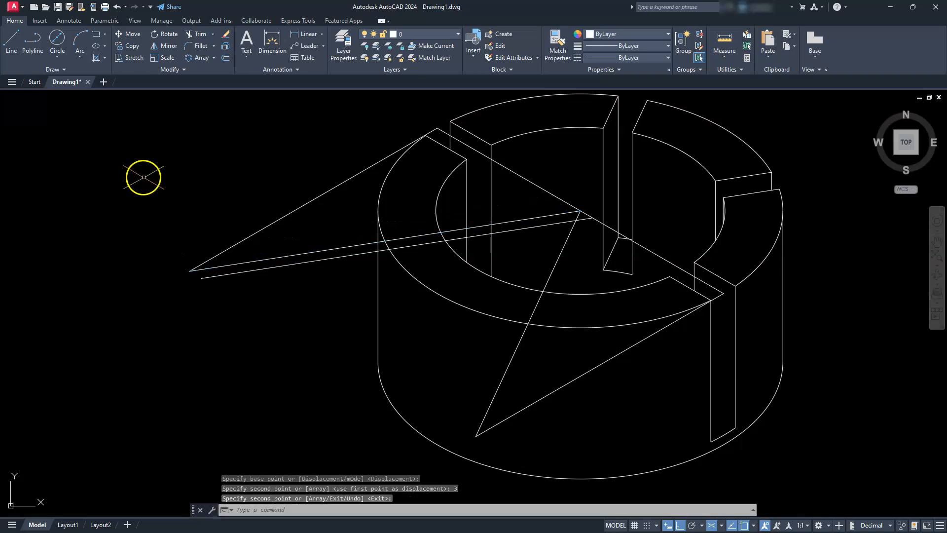
Step: Copy the original left centre-to-guide line to its rear side, matching the spacing of the front copy
{"action": "left_click", "coordinate": [131, 46]}
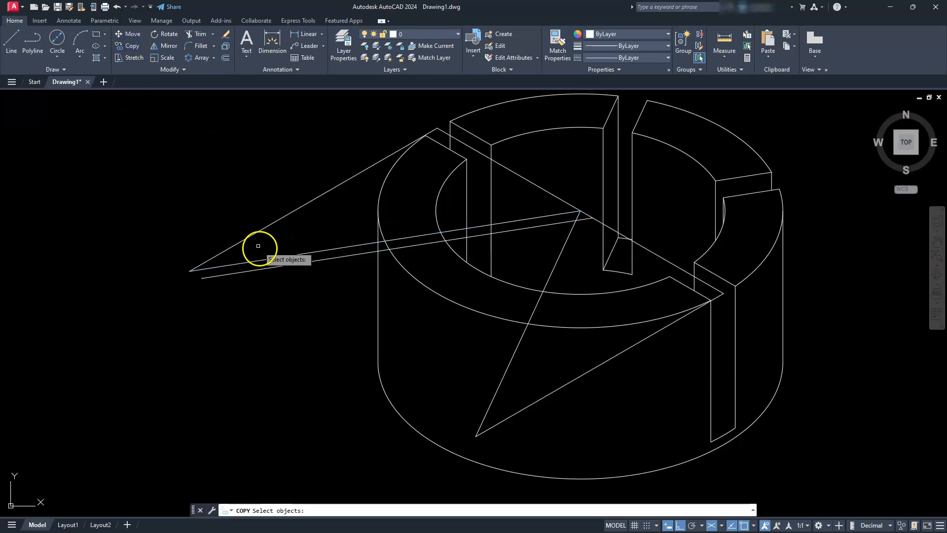
{"action": "left_click", "coordinate": [265, 258]}
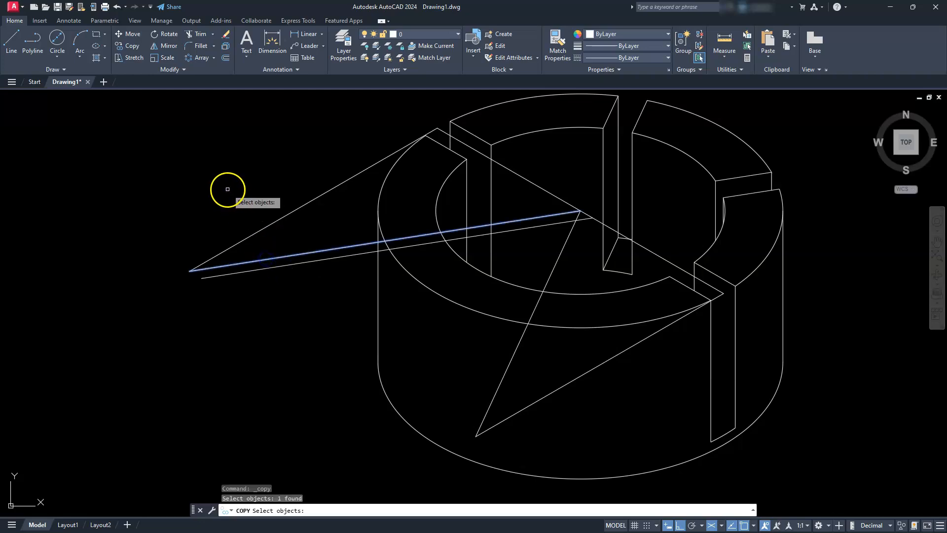
{"action": "key", "text": "Return"}
{"action": "left_click", "coordinate": [198, 202]}
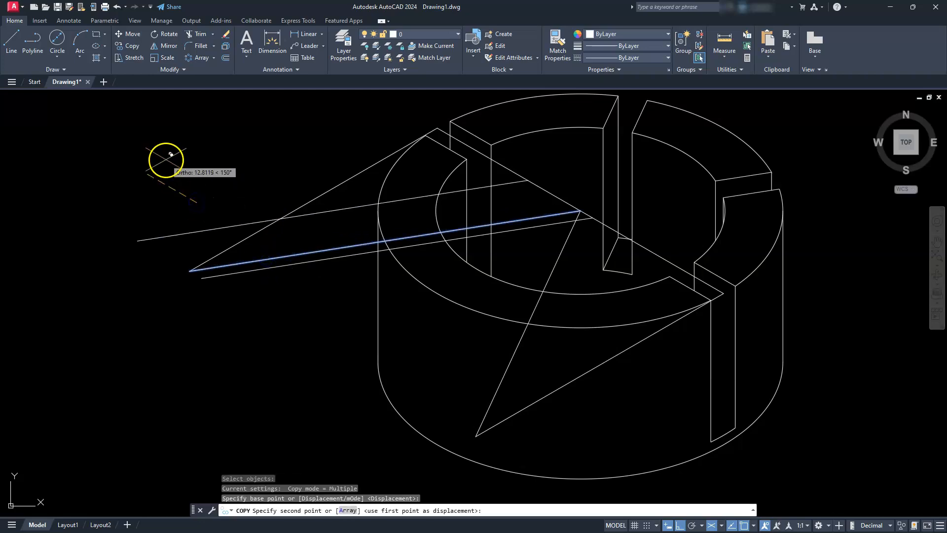
{"action": "left_click", "coordinate": [167, 156]}
{"action": "key", "text": "Escape"}
{"action": "key", "text": "Escape"}
{"action": "key", "text": "Escape"}
Step: Copy the front centre-to-guide line 3 units to each side along the isometric axis
{"action": "middle_click_drag", "start_coordinate": [376, 404], "coordinate": [299, 346]}
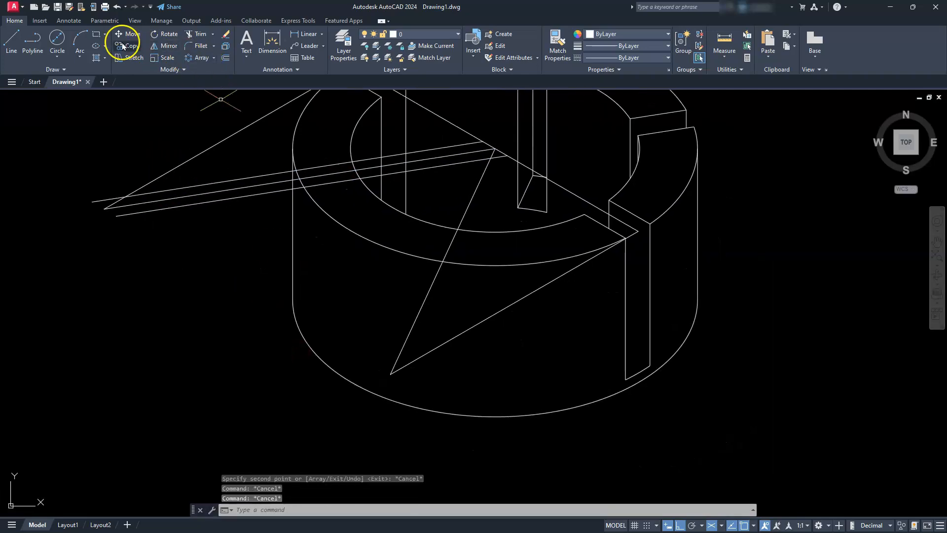
{"action": "key", "text": "Return"}
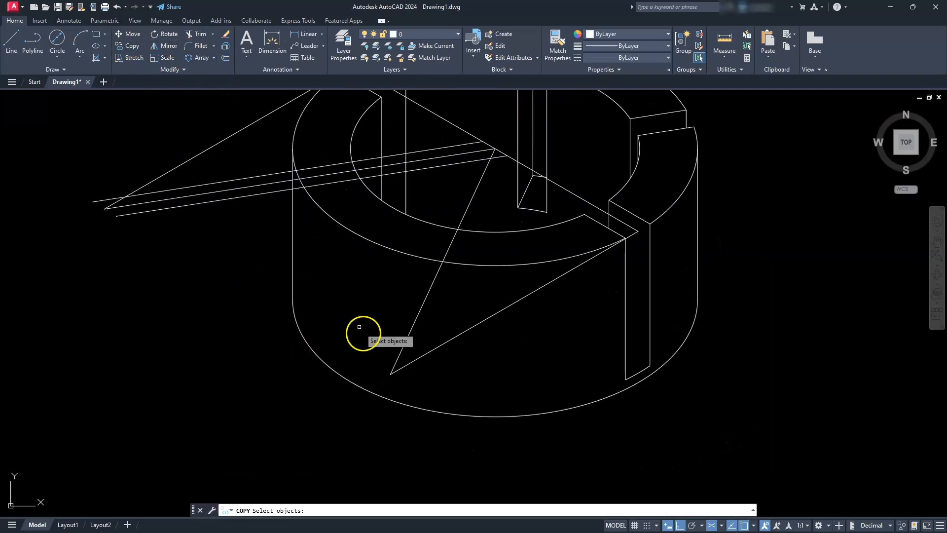
{"action": "left_click", "coordinate": [409, 334]}
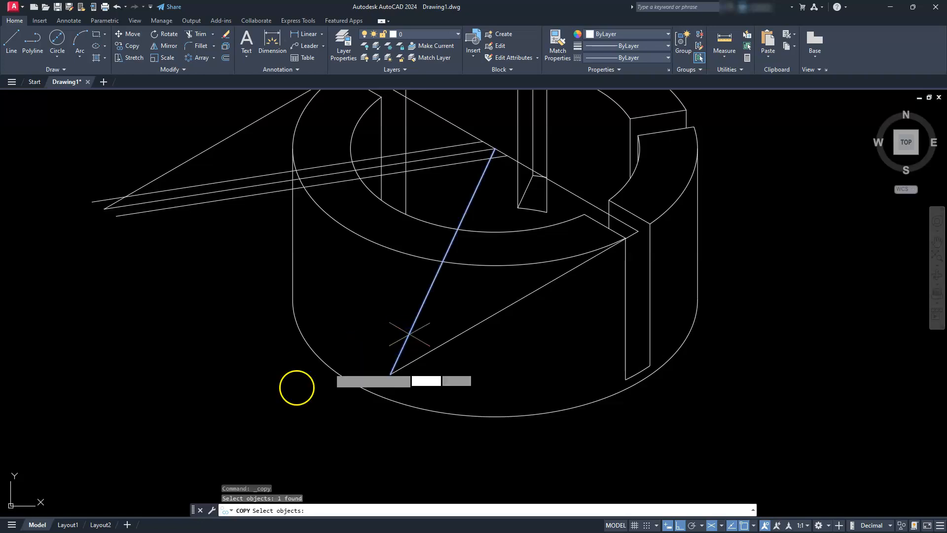
{"action": "key", "text": "Return"}
{"action": "left_click", "coordinate": [273, 386]}
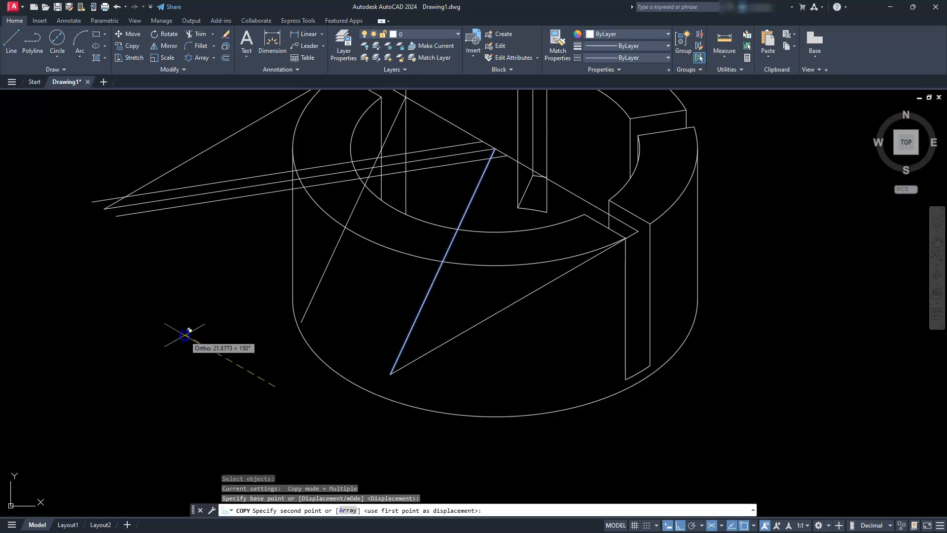
{"action": "type", "text": "3"}
{"action": "key", "text": "Return"}
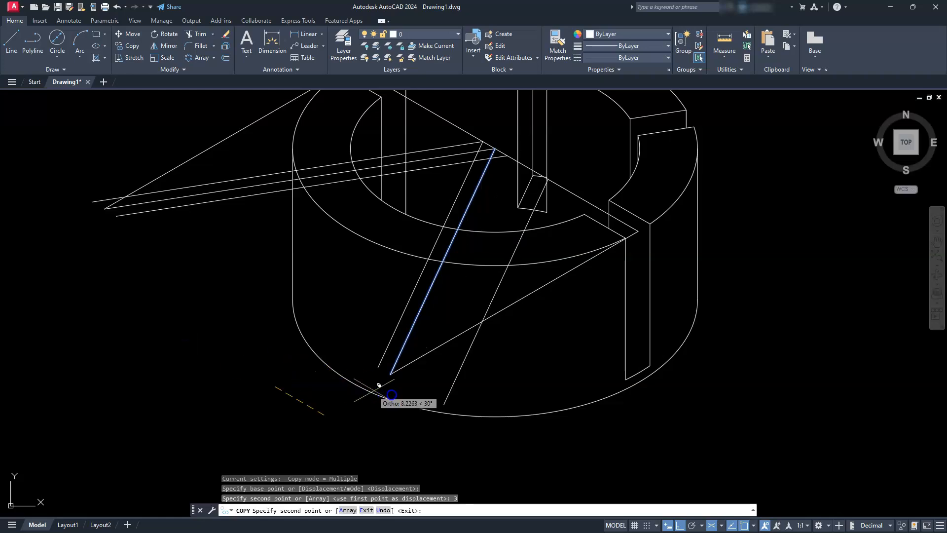
{"action": "type", "text": "3"}
{"action": "key", "text": "Return"}
{"action": "key", "text": "Escape"}
{"action": "key", "text": "Escape"}
{"action": "key", "text": "Escape"}
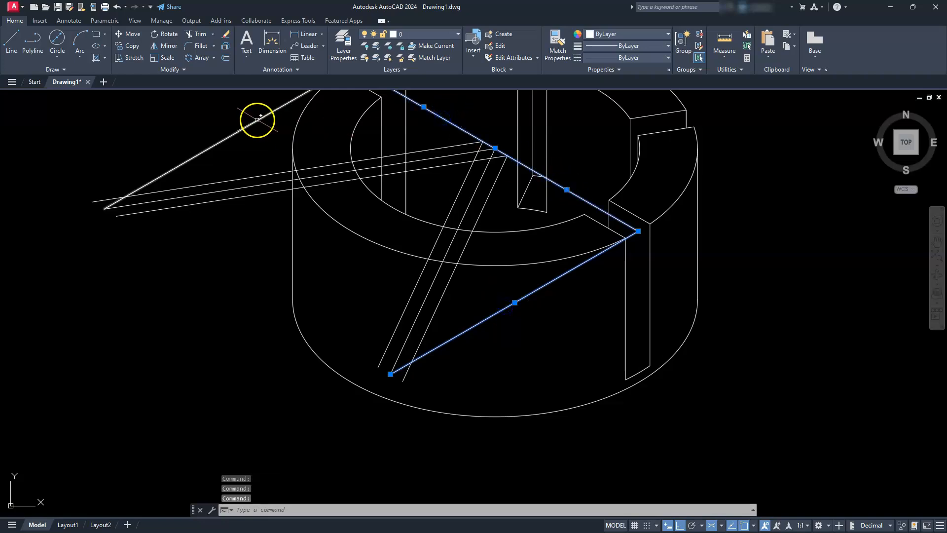
Step: Erase the ring's diameter line, both outer guide lines and the two original middle lines between the copies
{"action": "left_click", "coordinate": [244, 187]}
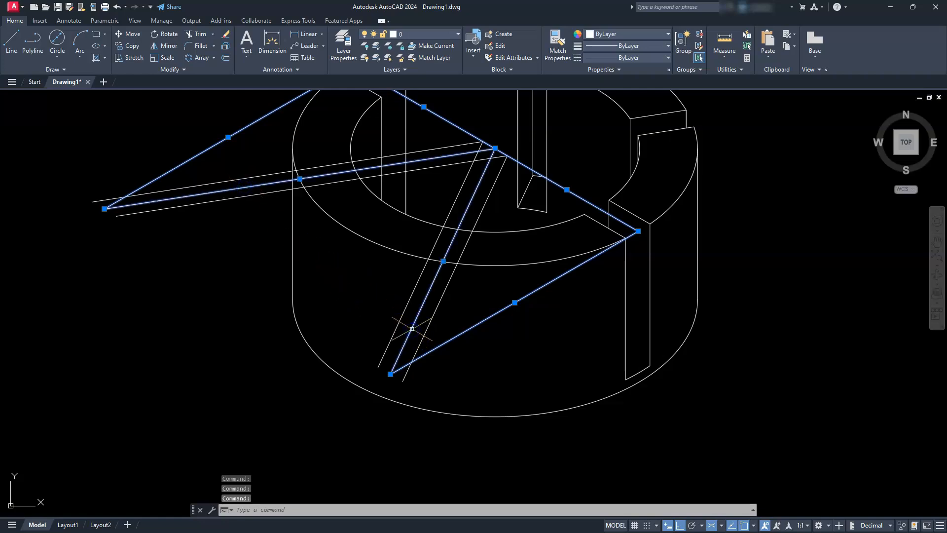
{"action": "key", "text": "Delete"}
{"action": "middle_click_drag", "start_coordinate": [385, 316], "coordinate": [478, 349]}
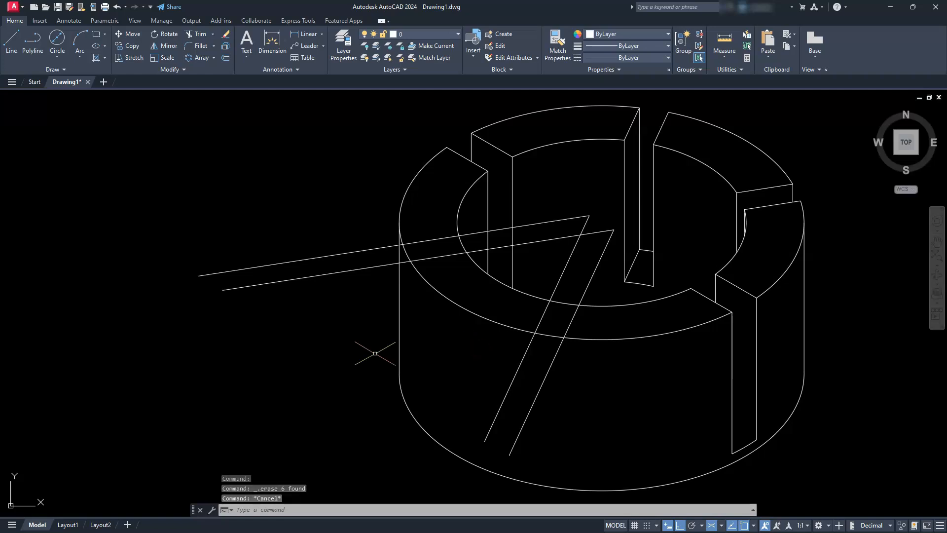
Step: Trim the left slot lines back to the ring's top outer edge and cut that edge open between them
{"action": "left_click", "coordinate": [200, 33]}
{"action": "left_click_drag", "start_coordinate": [306, 238], "coordinate": [278, 318]}
{"action": "scroll", "coordinate": [376, 281], "scroll_direction": "up", "scroll_amount": 5}
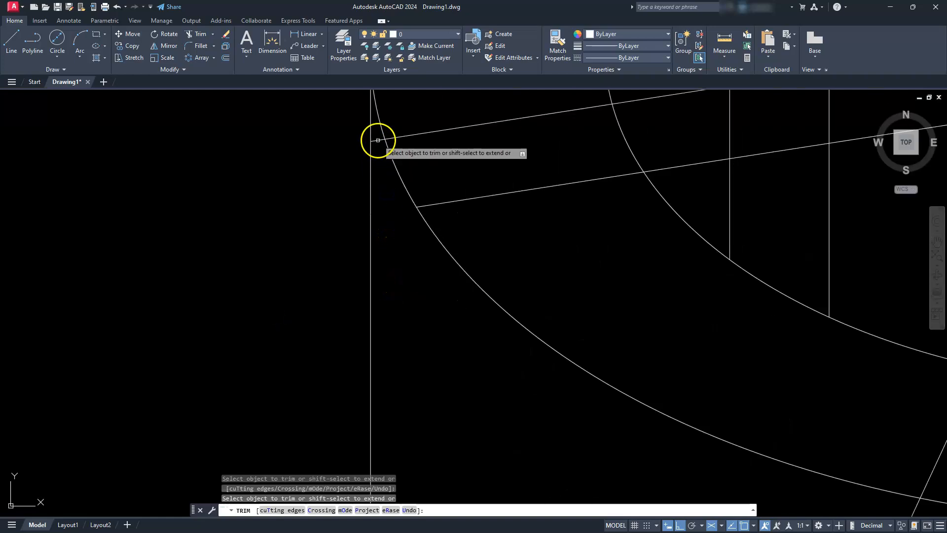
{"action": "left_click_drag", "start_coordinate": [382, 148], "coordinate": [399, 171]}
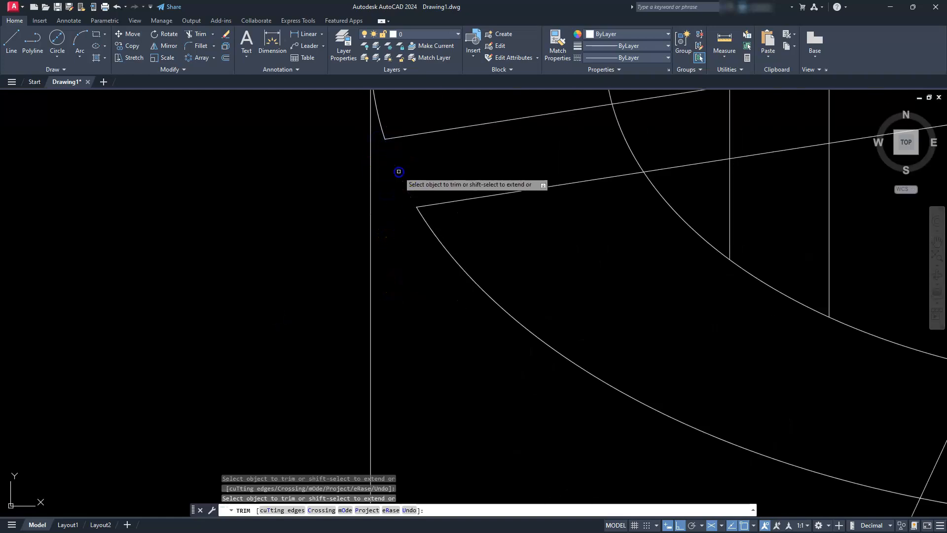
{"action": "scroll", "coordinate": [465, 184], "scroll_direction": "down", "scroll_amount": 6}
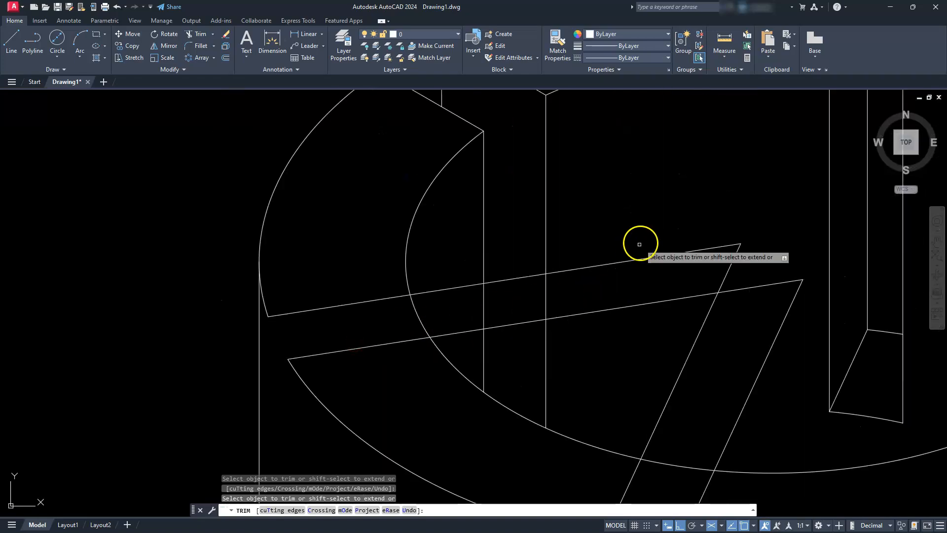
Step: Trim the left slot lines inside the ring's bore and cut the top inner edge open between them
{"action": "left_click", "coordinate": [663, 257]}
{"action": "left_click", "coordinate": [642, 304]}
{"action": "left_click", "coordinate": [526, 322]}
{"action": "left_click_drag", "start_coordinate": [518, 280], "coordinate": [509, 271]}
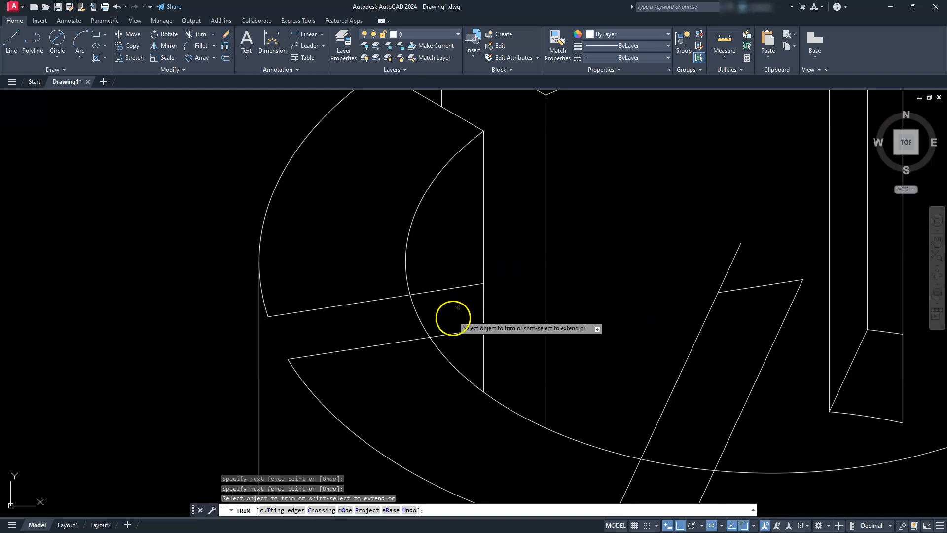
{"action": "mouse_move", "coordinate": [463, 333]}
{"action": "left_mouse_down"}
{"action": "mouse_move", "coordinate": [457, 281]}
{"action": "mouse_move", "coordinate": [420, 313]}
{"action": "left_mouse_up"}
{"action": "left_click", "coordinate": [419, 314]}
Step: Trim the front slot lines inside the bore and cut the ring's top inner and outer edges open between them
{"action": "scroll", "coordinate": [420, 315], "scroll_direction": "down", "scroll_amount": 2}
{"action": "middle_click_drag", "start_coordinate": [487, 376], "coordinate": [375, 236]}
{"action": "left_click", "coordinate": [510, 160]}
{"action": "mouse_move", "coordinate": [520, 177]}
{"action": "left_mouse_down"}
{"action": "mouse_move", "coordinate": [529, 194]}
{"action": "mouse_move", "coordinate": [458, 163]}
{"action": "left_mouse_up"}
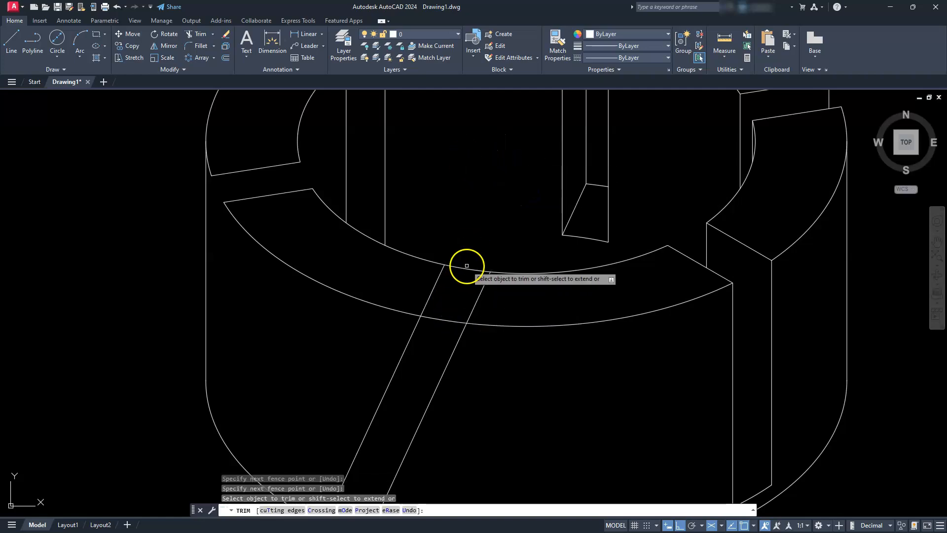
{"action": "left_click", "coordinate": [466, 266]}
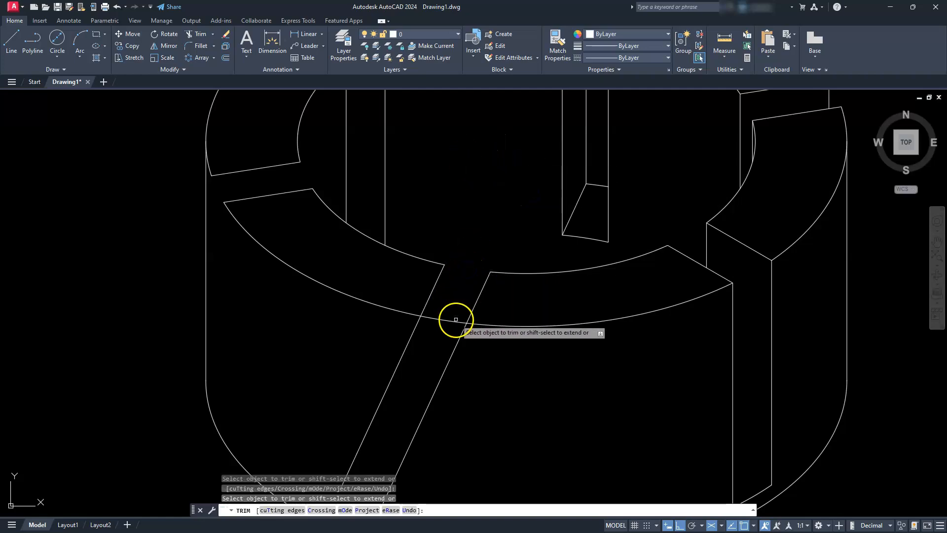
{"action": "scroll", "coordinate": [455, 321], "scroll_direction": "down", "scroll_amount": 5}
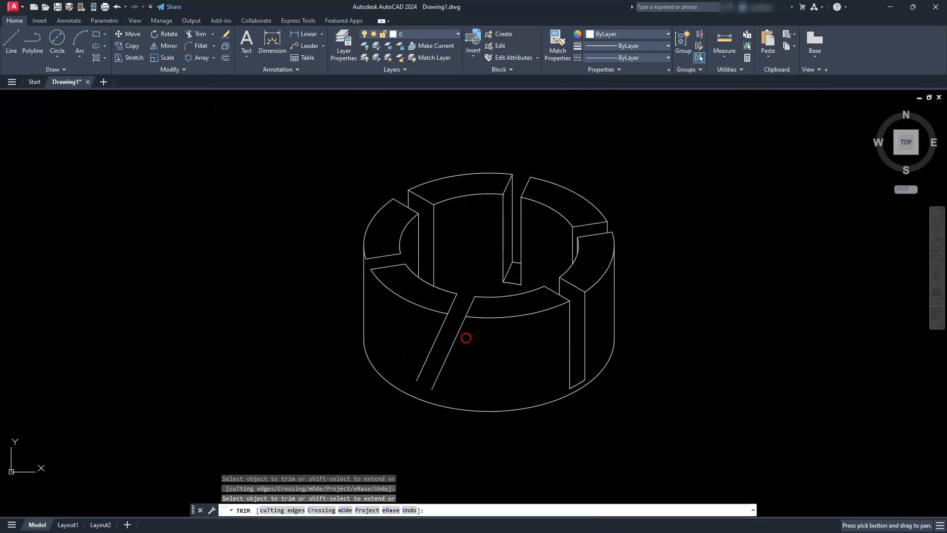
Step: Trim the front slot lines back to the ring's top outer edge
{"action": "mouse_move", "coordinate": [461, 334]}
{"action": "left_mouse_down"}
{"action": "mouse_move", "coordinate": [434, 334]}
{"action": "mouse_move", "coordinate": [443, 358]}
{"action": "left_mouse_up"}
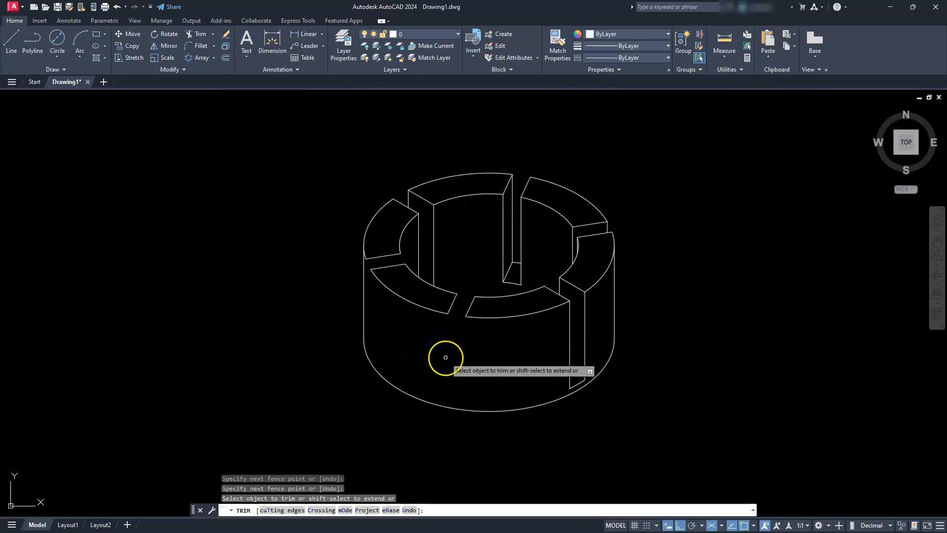
{"action": "key", "text": "Escape"}
{"action": "key", "text": "Escape"}
{"action": "key", "text": "Escape"}
Step: Copy the right slot's vertical outer edge to both outer corners and the left inner corner of the front slot
{"action": "scroll", "coordinate": [446, 357], "scroll_direction": "up", "scroll_amount": 2}
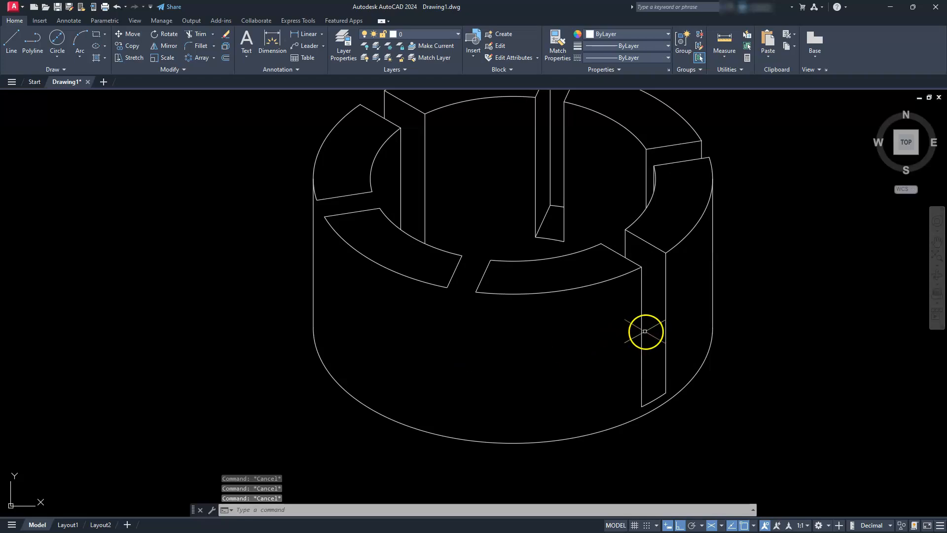
{"action": "left_click", "coordinate": [668, 298]}
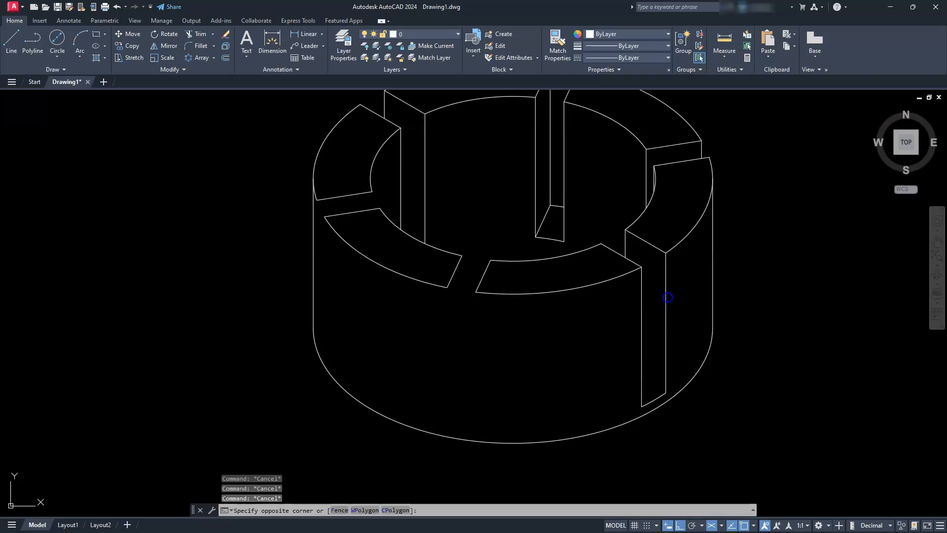
{"action": "left_click", "coordinate": [660, 297]}
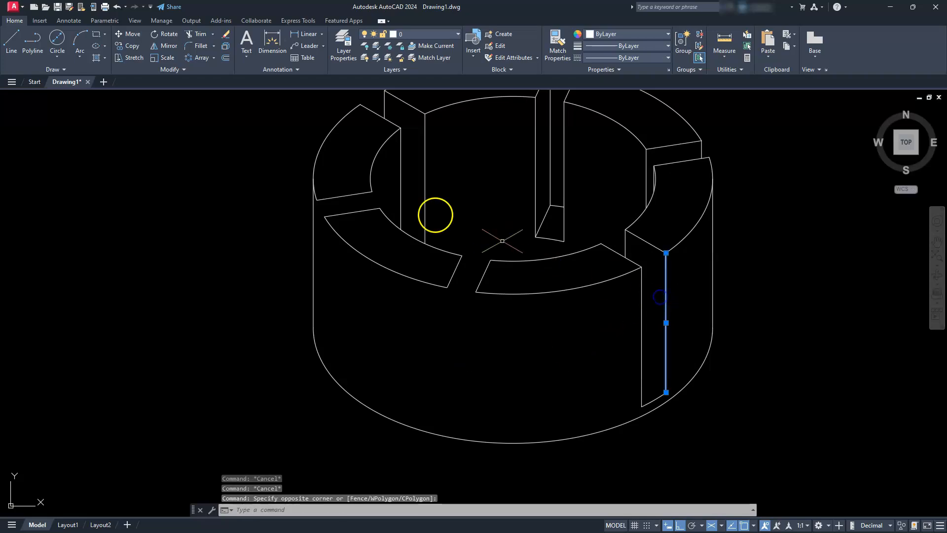
{"action": "left_click", "coordinate": [131, 47]}
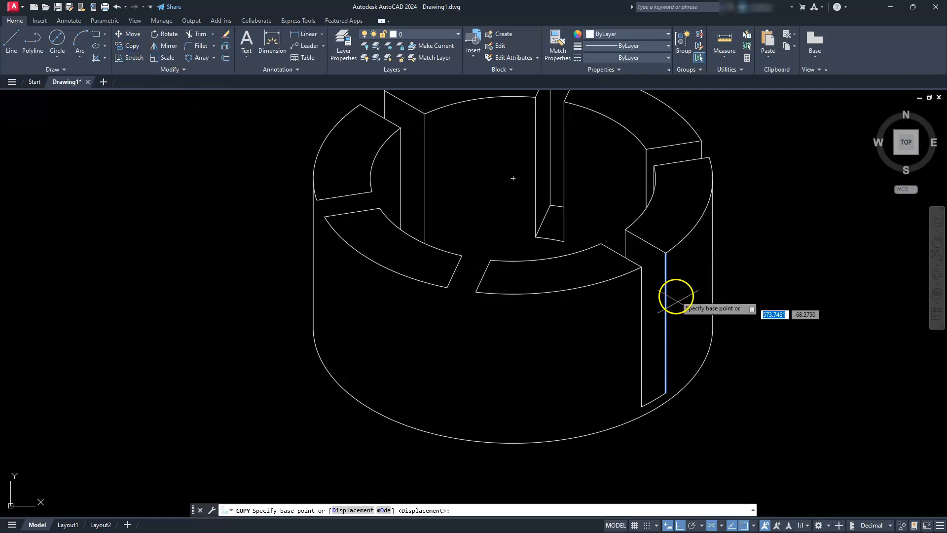
{"action": "left_click", "coordinate": [665, 254]}
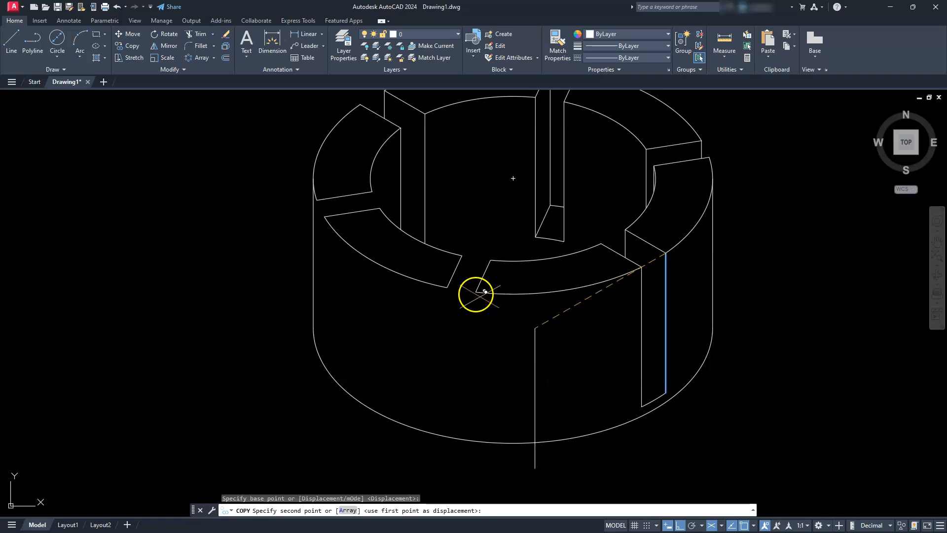
{"action": "left_click", "coordinate": [475, 293]}
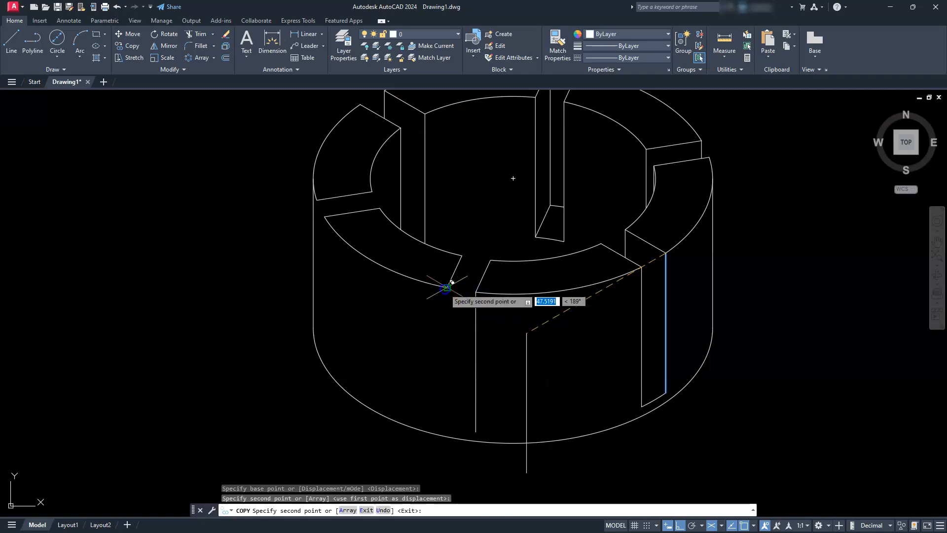
{"action": "left_click", "coordinate": [447, 285]}
{"action": "left_click", "coordinate": [461, 256]}
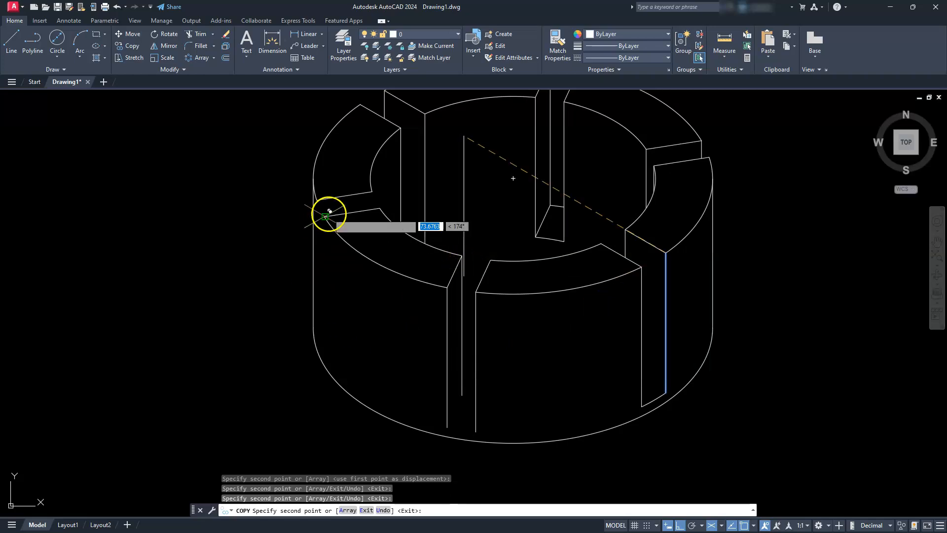
Step: Copy the same vertical edge to the left slot's two outer corners and its rear inner corner
{"action": "left_click", "coordinate": [336, 210]}
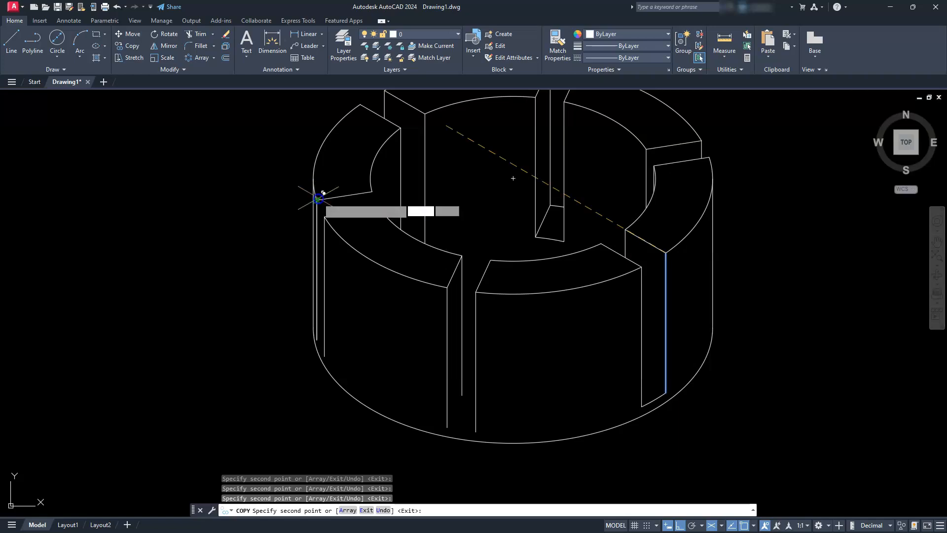
{"action": "scroll", "coordinate": [351, 195], "scroll_direction": "up", "scroll_amount": 5}
{"action": "middle_click_drag", "start_coordinate": [414, 194], "coordinate": [449, 318]}
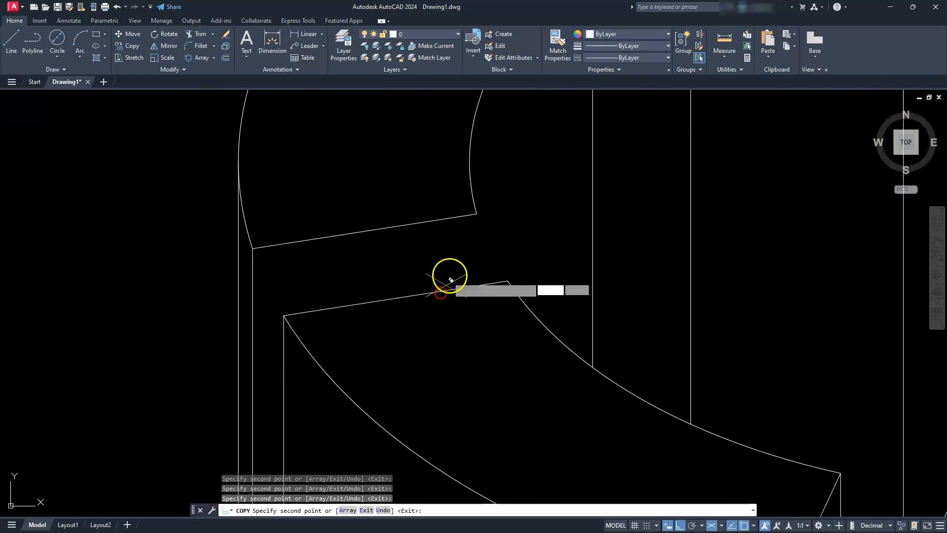
{"action": "key", "text": "Escape"}
{"action": "key", "text": "Escape"}
{"action": "key", "text": "Escape"}
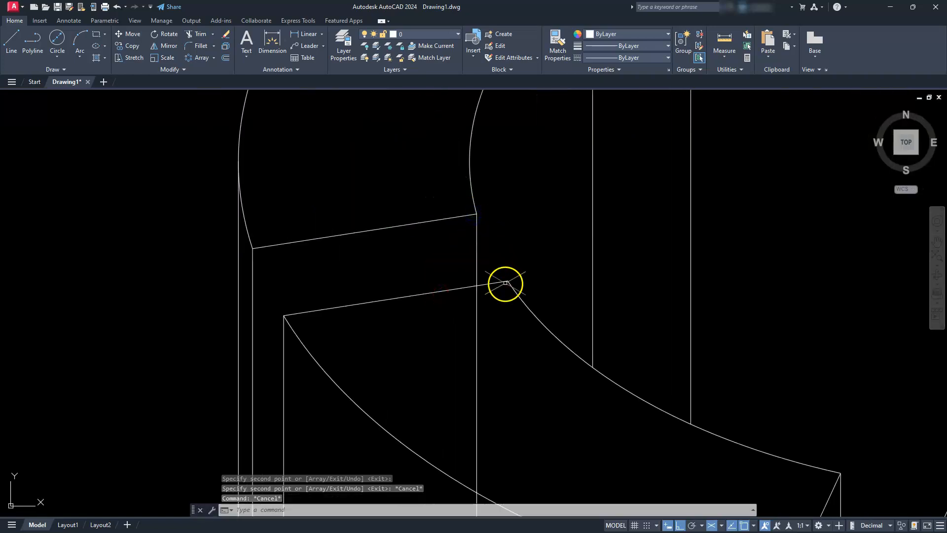
Step: Trim the vertical line at the left slot's rear inner corner back to the slot's front top edge
{"action": "scroll", "coordinate": [505, 285], "scroll_direction": "down", "scroll_amount": 4}
{"action": "mouse_move", "coordinate": [504, 330]}
{"action": "middle_mouse_down"}
{"action": "mouse_move", "coordinate": [499, 258]}
{"action": "mouse_move", "coordinate": [497, 272]}
{"action": "middle_mouse_up"}
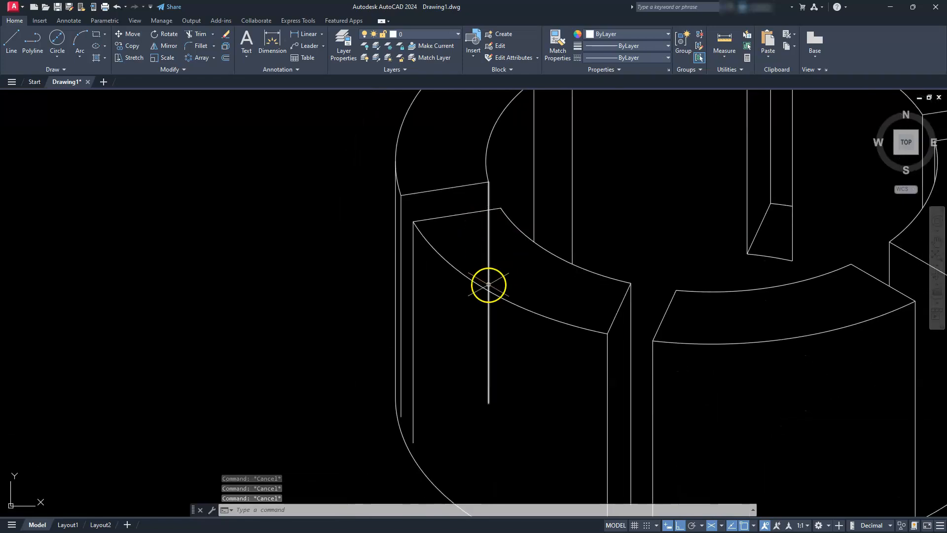
{"action": "left_click", "coordinate": [197, 36]}
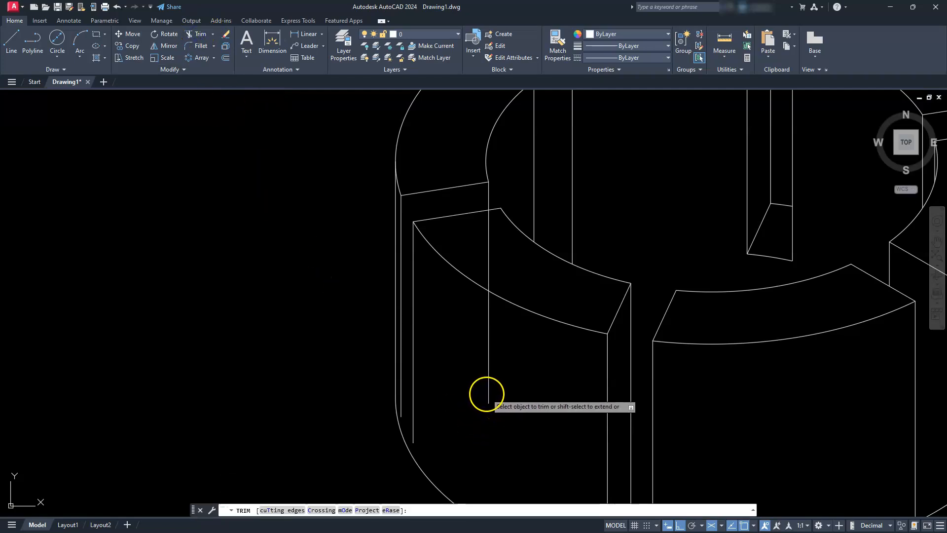
{"action": "left_click", "coordinate": [486, 393]}
{"action": "left_click", "coordinate": [501, 351]}
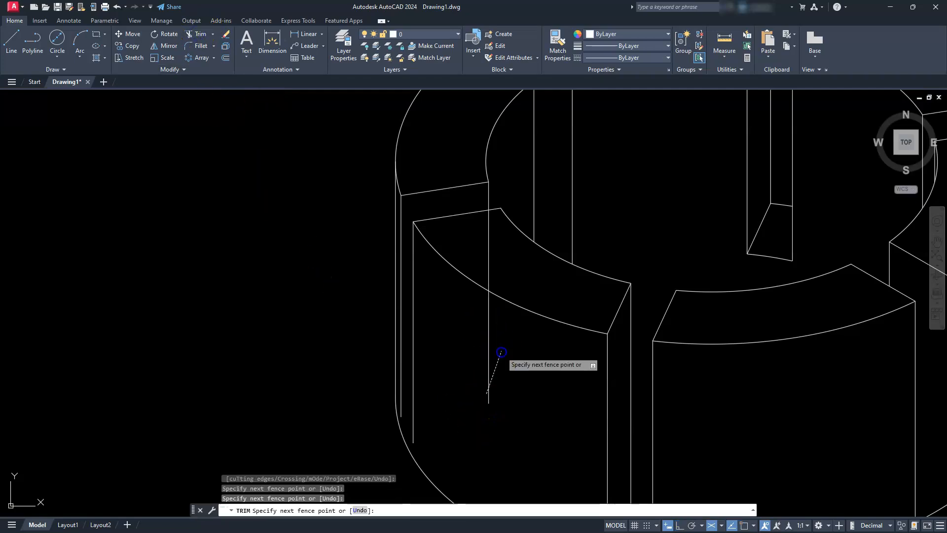
{"action": "left_click", "coordinate": [490, 268]}
{"action": "scroll", "coordinate": [491, 269], "scroll_direction": "down", "scroll_amount": 5}
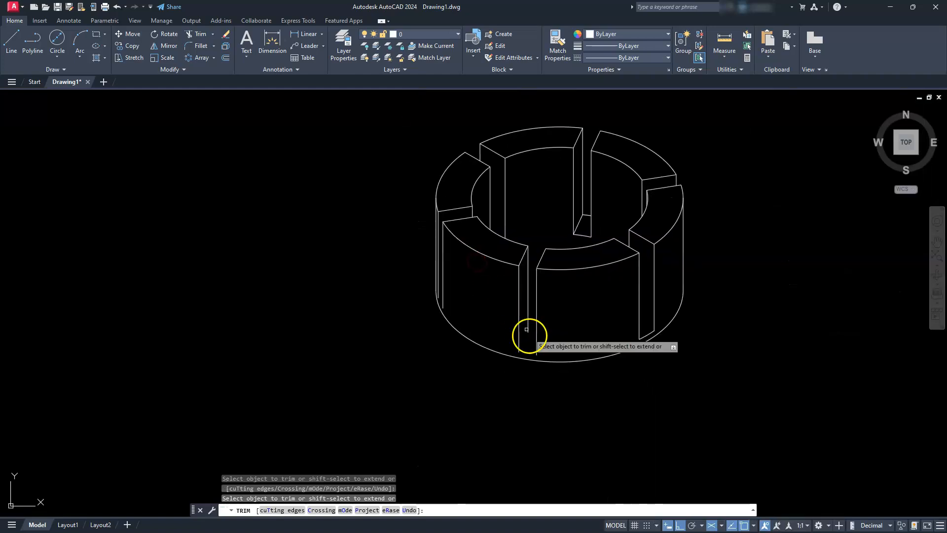
{"action": "key", "text": "Escape"}
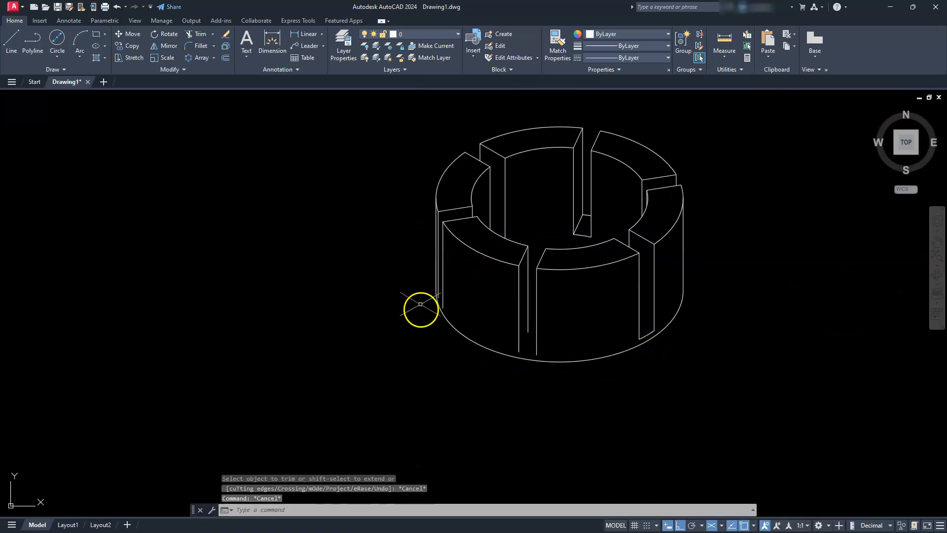
Step: Extend the right slot's bottom arc around the ring, using the left slot's rear vertical outer edge as the boundary
{"action": "scroll", "coordinate": [455, 310], "scroll_direction": "up", "scroll_amount": 2}
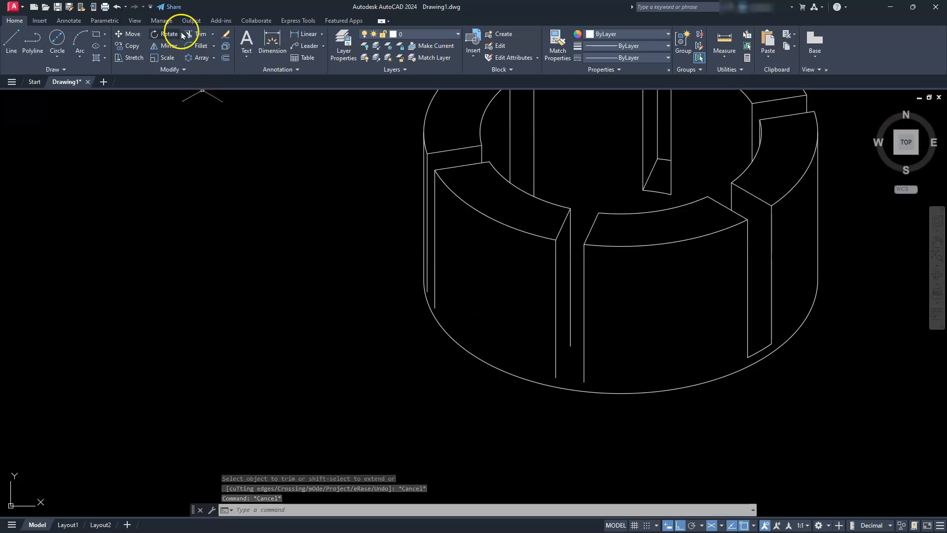
{"action": "left_click", "coordinate": [213, 34]}
{"action": "left_click", "coordinate": [204, 69]}
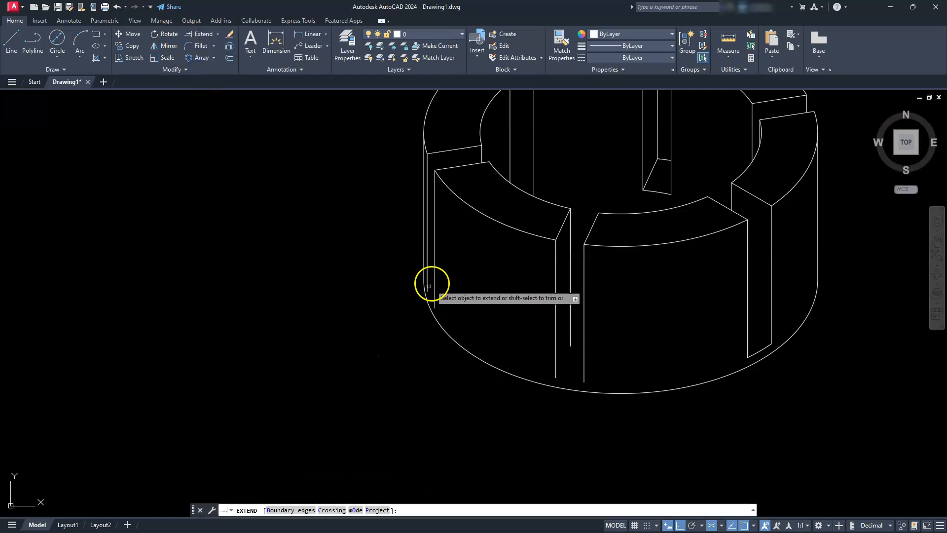
{"action": "left_click", "coordinate": [289, 510]}
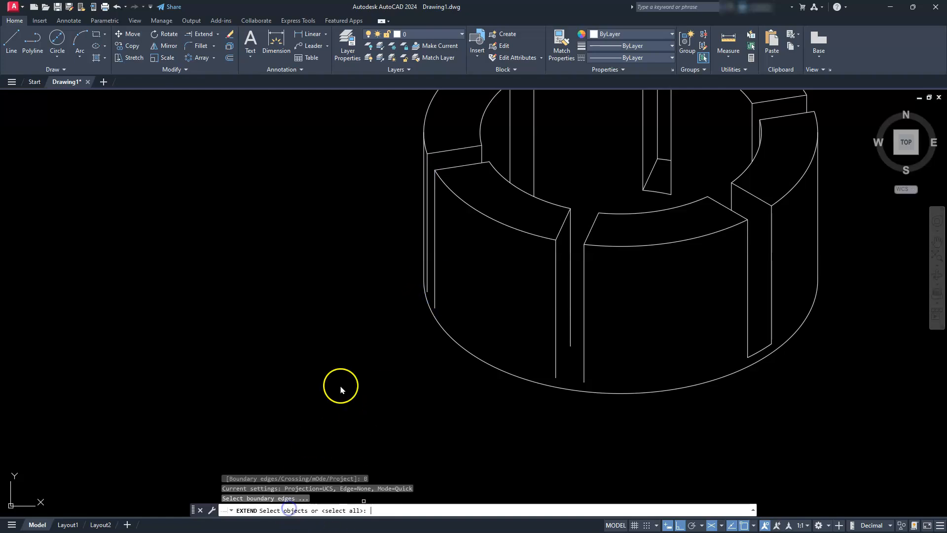
{"action": "left_click", "coordinate": [427, 257]}
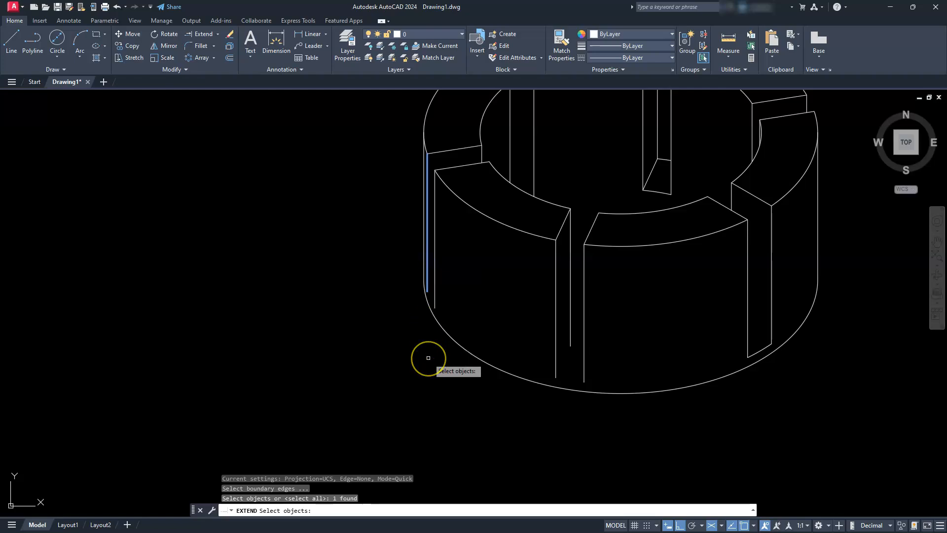
{"action": "key", "text": "Return"}
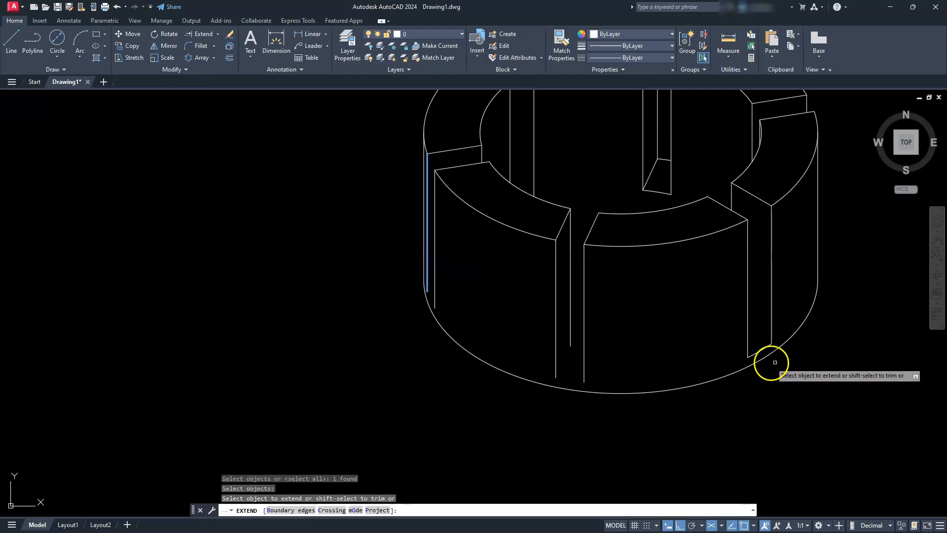
{"action": "left_click", "coordinate": [753, 354]}
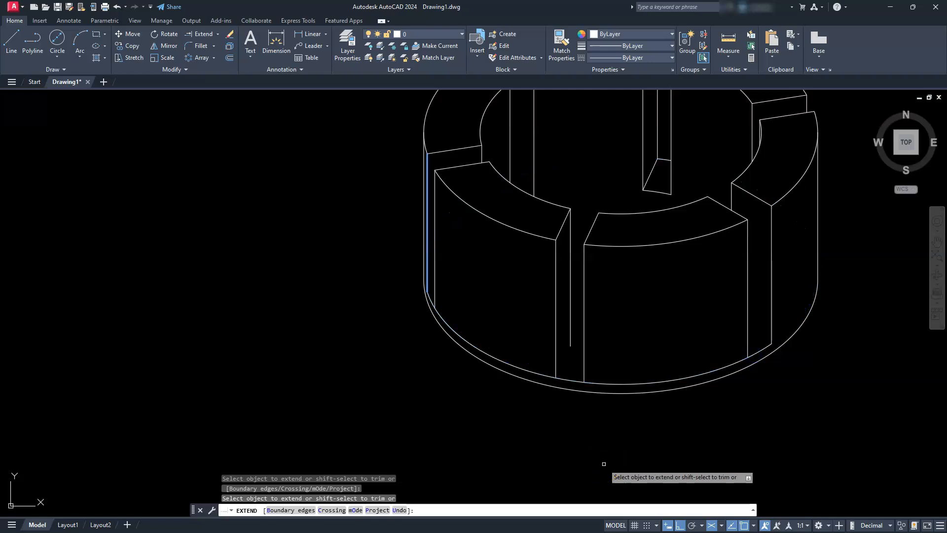
{"action": "key", "text": "Escape"}
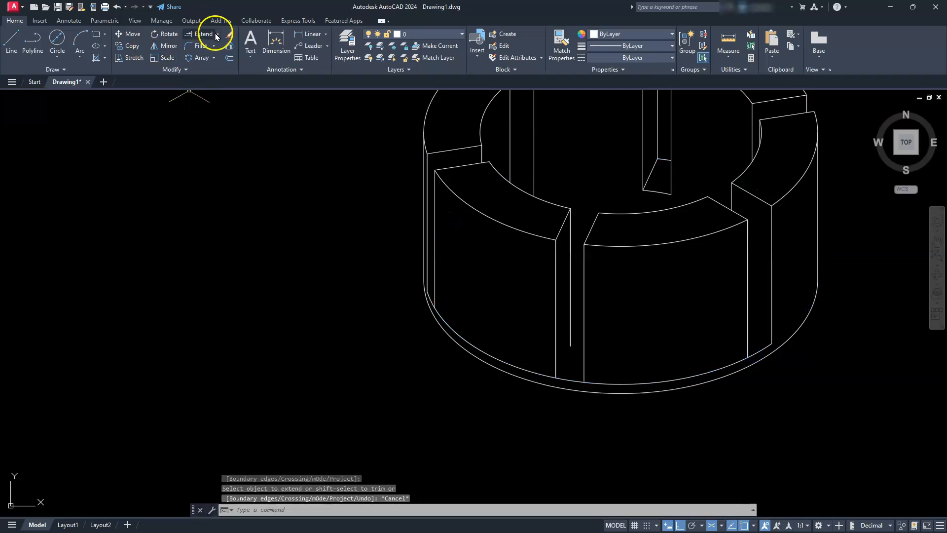
Step: Trim the extended bottom arc between the left and front slots and between the front and right slots
{"action": "left_click", "coordinate": [207, 51]}
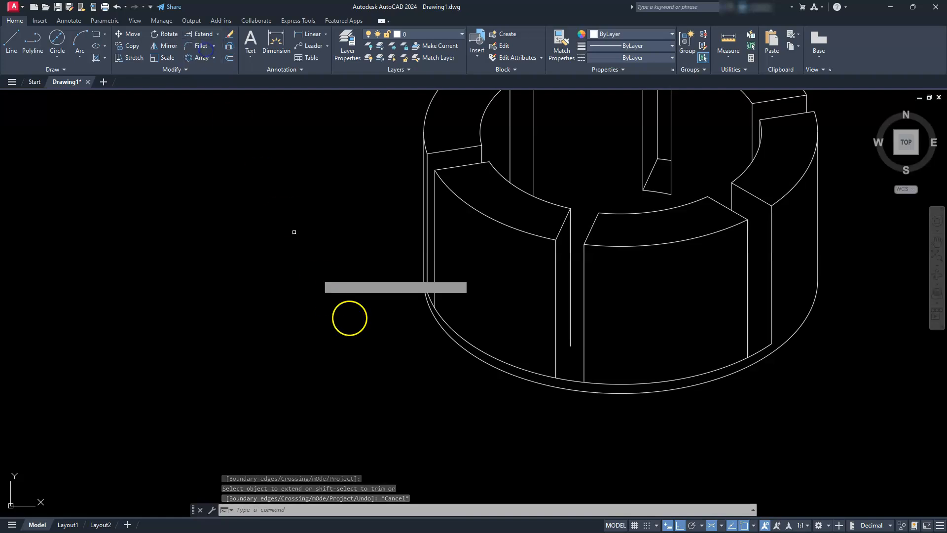
{"action": "left_click", "coordinate": [454, 329]}
{"action": "left_click", "coordinate": [614, 383]}
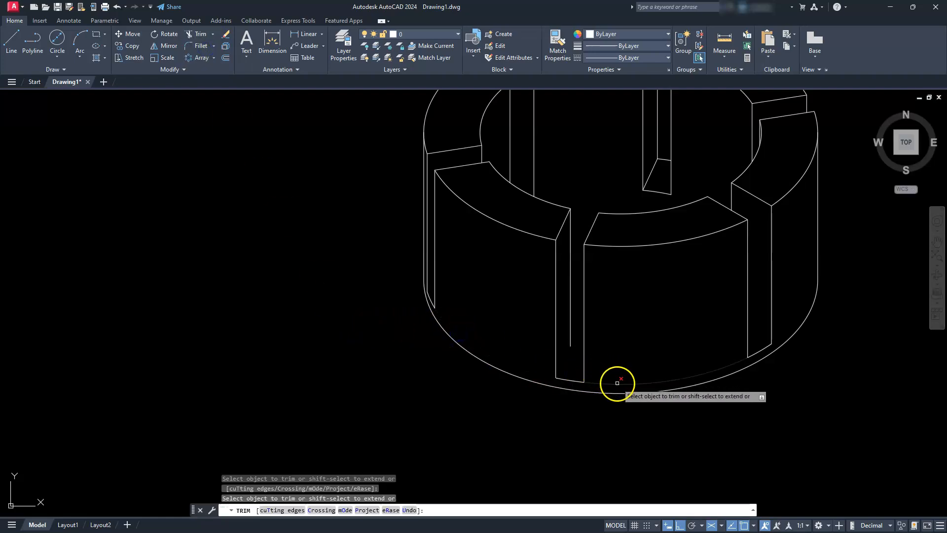
{"action": "key", "text": "Escape"}
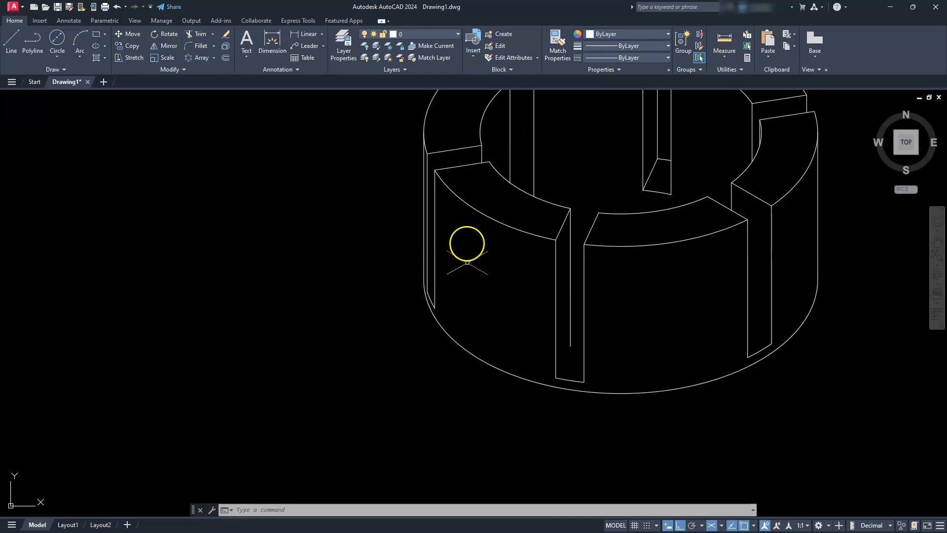
Step: Replace the short vertical line at the left slot's rear inner corner with a full-length copy of that slot's rear outer edge
{"action": "scroll", "coordinate": [466, 145], "scroll_direction": "up", "scroll_amount": 4}
{"action": "key", "text": "Escape"}
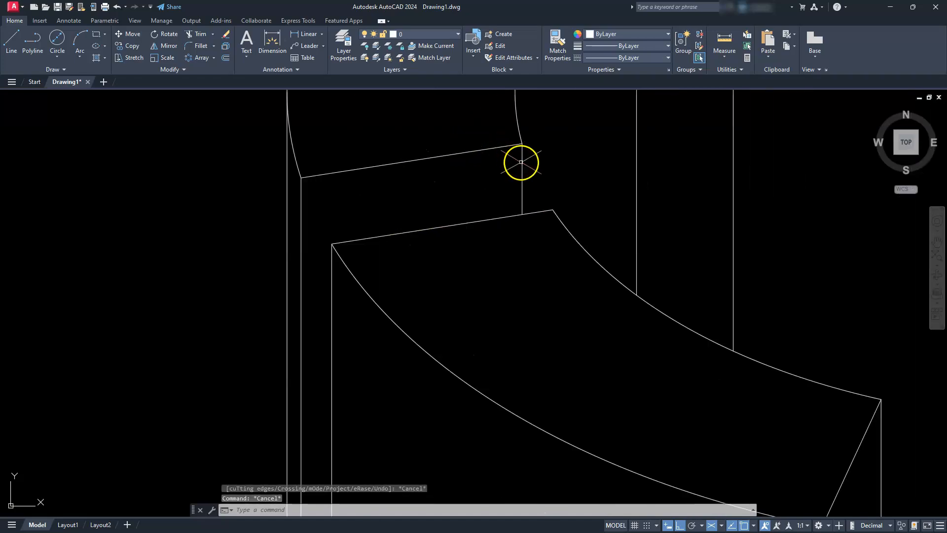
{"action": "left_click", "coordinate": [521, 162]}
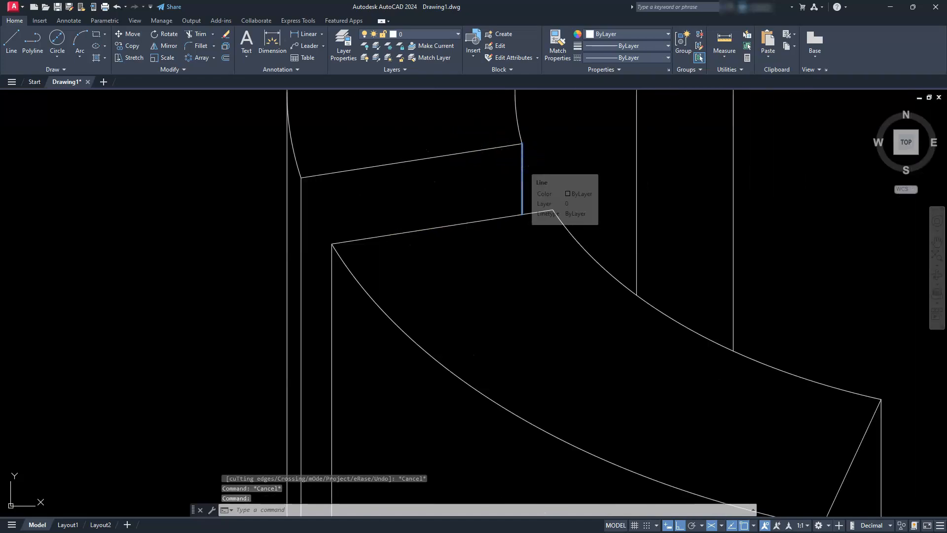
{"action": "key", "text": "Delete"}
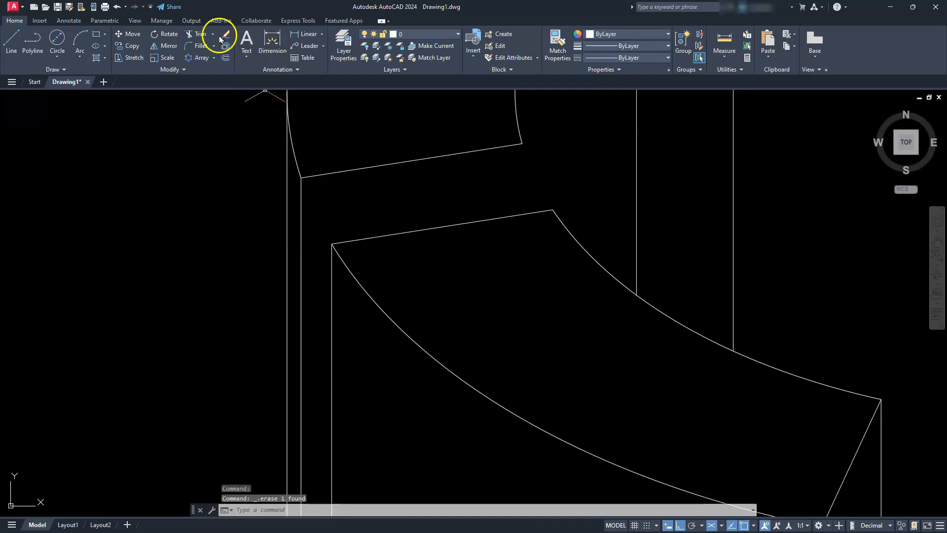
{"action": "left_click", "coordinate": [129, 46]}
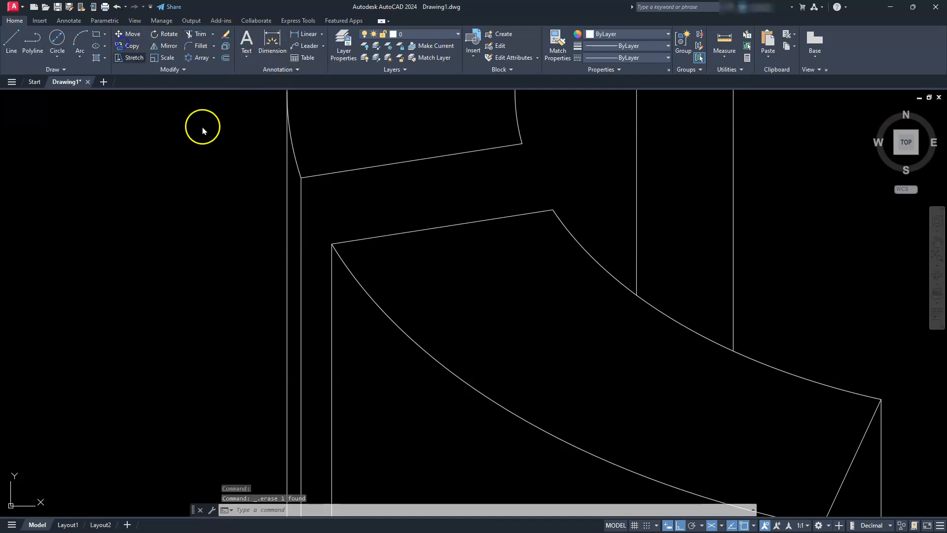
{"action": "left_click", "coordinate": [299, 197]}
{"action": "key", "text": "Return"}
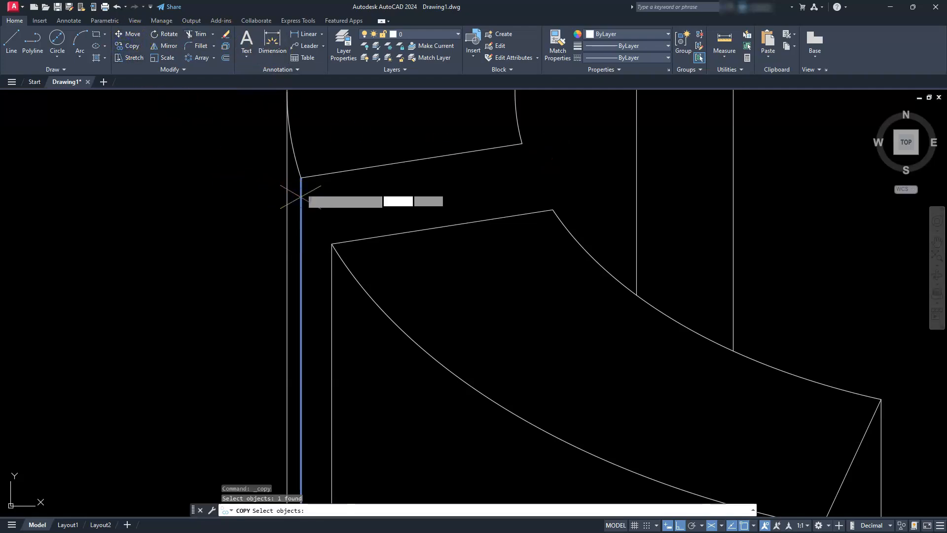
{"action": "left_click", "coordinate": [300, 175]}
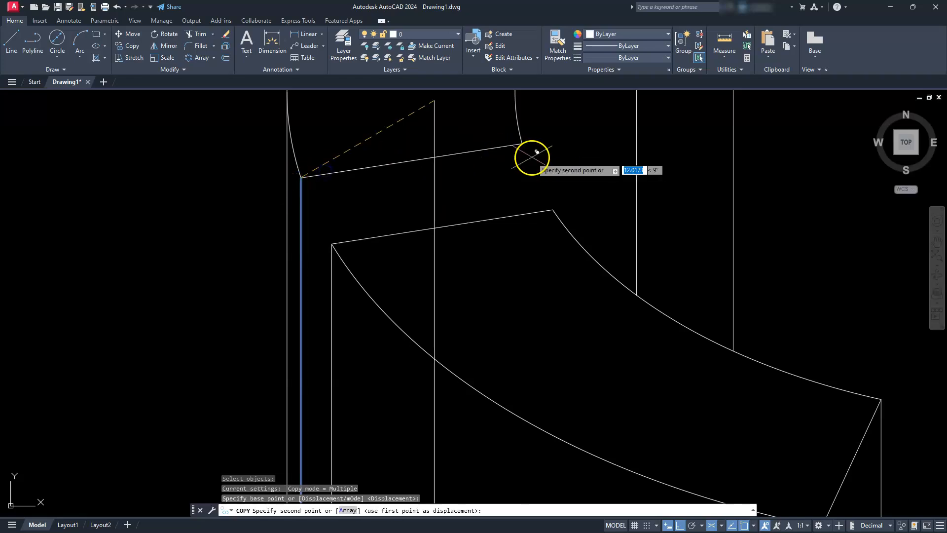
{"action": "left_click", "coordinate": [524, 142]}
{"action": "key", "text": "Escape"}
{"action": "key", "text": "Escape"}
{"action": "key", "text": "Escape"}
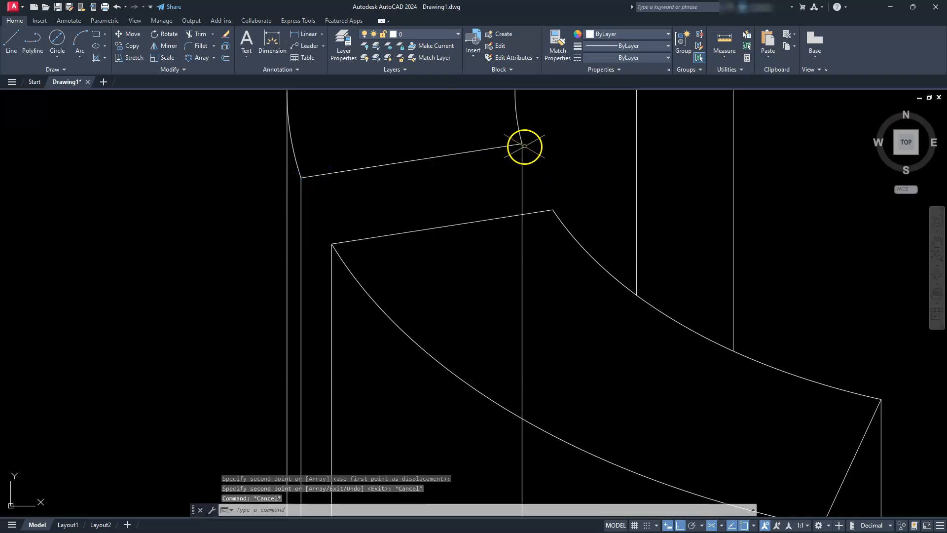
Step: Draw the left slot's rear bottom edge from the outer vertical edge's lower end to the inner vertical edge's lower end
{"action": "scroll", "coordinate": [513, 174], "scroll_direction": "down", "scroll_amount": 3}
{"action": "scroll", "coordinate": [475, 365], "scroll_direction": "up", "scroll_amount": 3}
{"action": "key", "text": "Escape"}
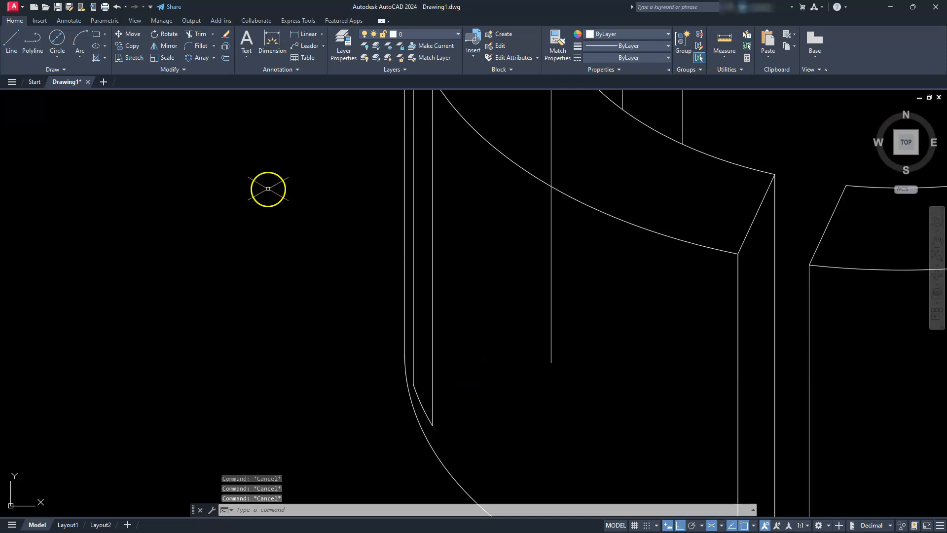
{"action": "left_click", "coordinate": [14, 34]}
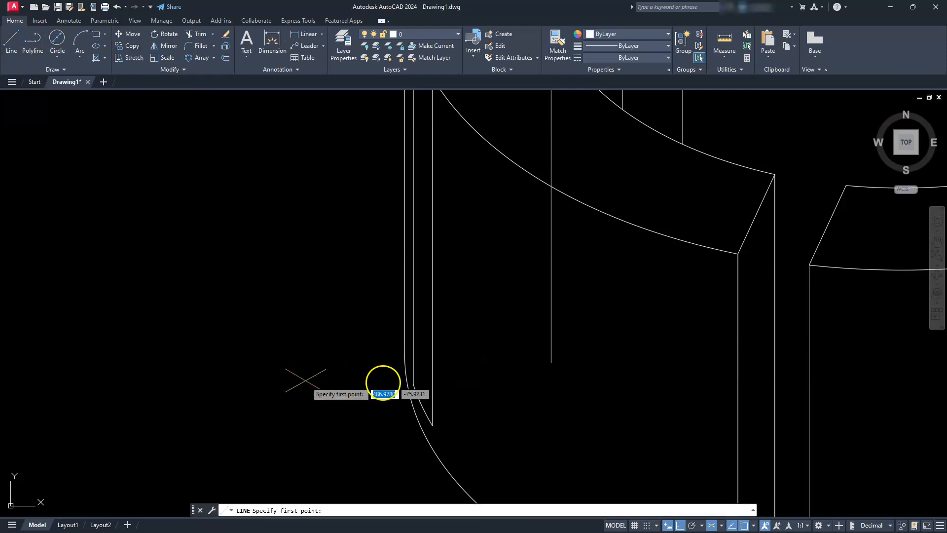
{"action": "left_click", "coordinate": [413, 383]}
{"action": "left_click", "coordinate": [550, 362]}
{"action": "key", "text": "Escape"}
{"action": "key", "text": "Escape"}
{"action": "key", "text": "Escape"}
Step: Trim the left slot's rear bottom line and inner vertical line where the ring segment in front hides them
{"action": "scroll", "coordinate": [414, 381], "scroll_direction": "down", "scroll_amount": 3}
{"action": "middle_click_drag", "start_coordinate": [413, 381], "coordinate": [422, 395]}
{"action": "key", "text": "Escape"}
{"action": "left_click", "coordinate": [200, 34]}
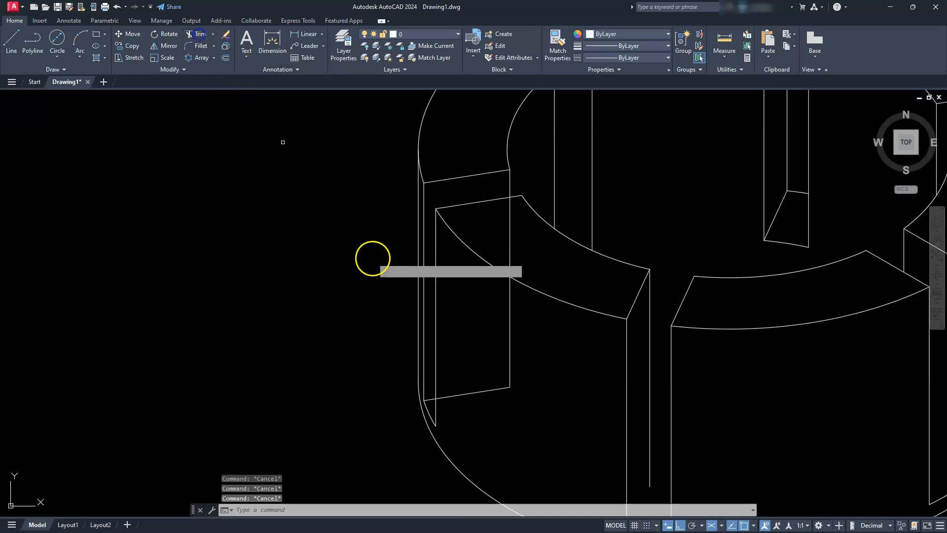
{"action": "left_click", "coordinate": [475, 392]}
{"action": "left_click", "coordinate": [511, 380]}
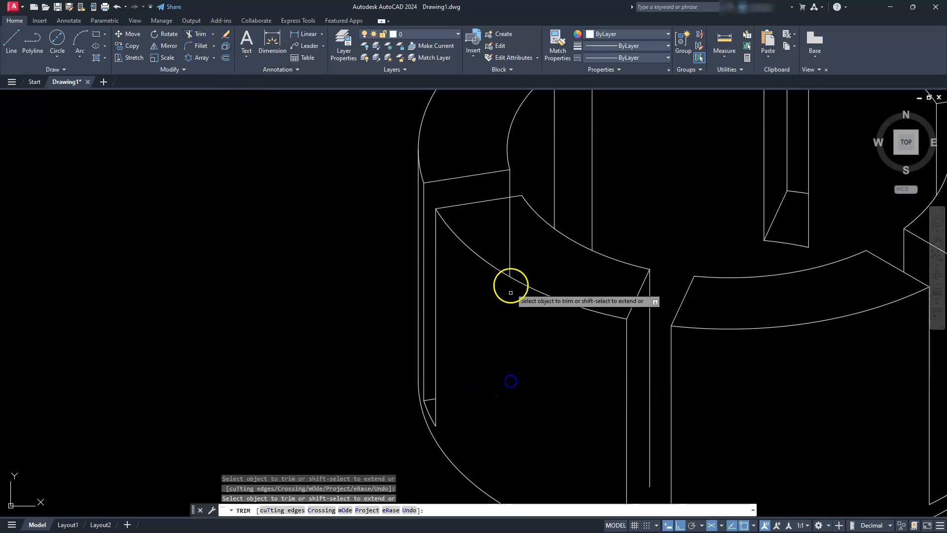
{"action": "key", "text": "Escape"}
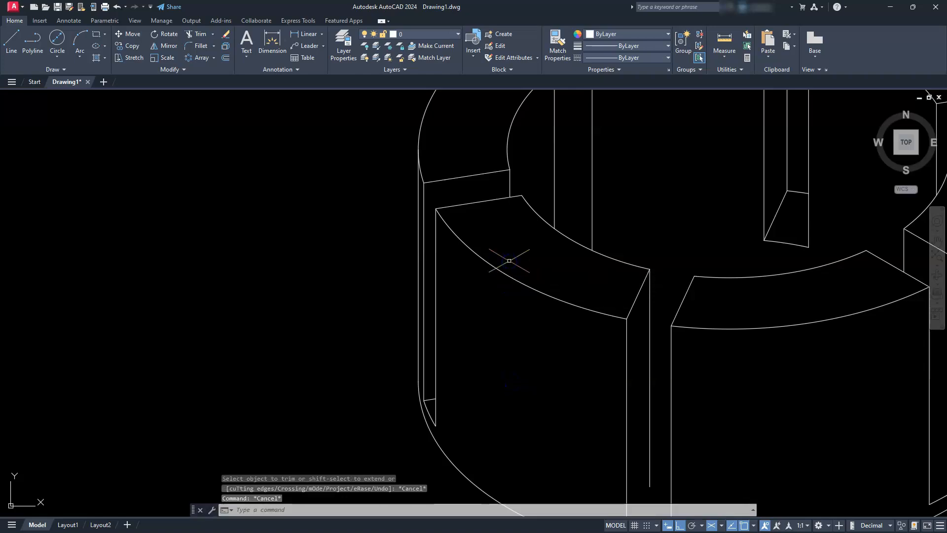
Step: Extend the rear slot's inner bottom arc around the ring, using the front slot's inner vertical edge as the boundary
{"action": "scroll", "coordinate": [518, 271], "scroll_direction": "down", "scroll_amount": 5}
{"action": "middle_click_drag", "start_coordinate": [539, 290], "coordinate": [479, 309]}
{"action": "scroll", "coordinate": [477, 315], "scroll_direction": "up", "scroll_amount": 1}
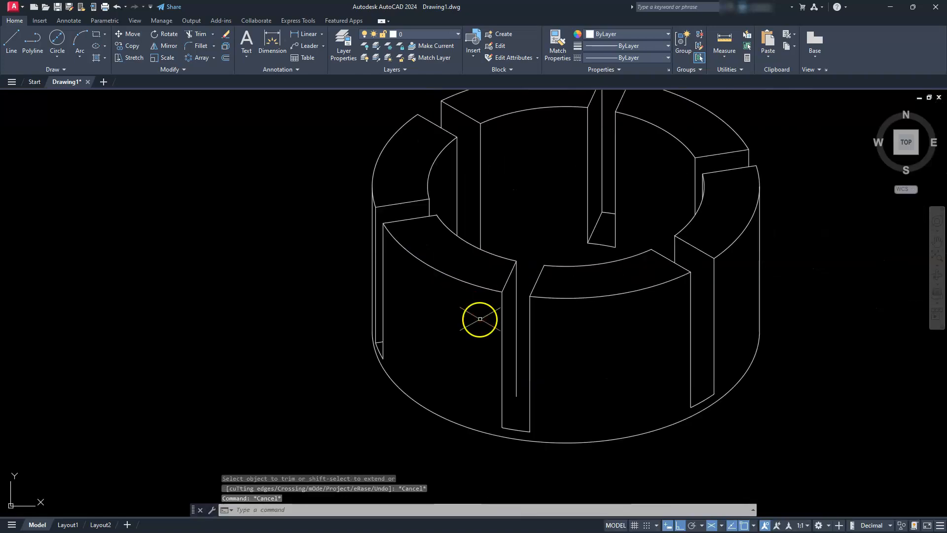
{"action": "scroll", "coordinate": [673, 422], "scroll_direction": "up", "scroll_amount": 2}
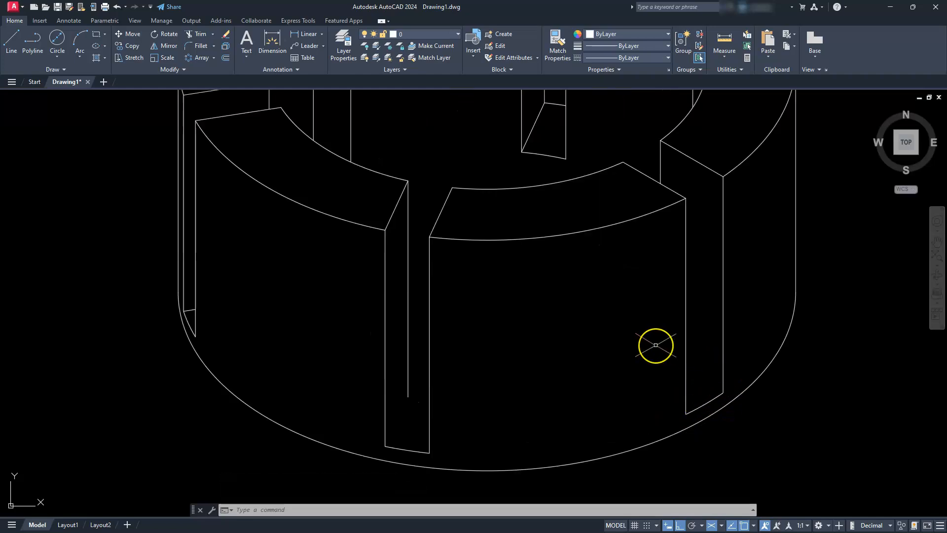
{"action": "scroll", "coordinate": [655, 345], "scroll_direction": "down", "scroll_amount": 2}
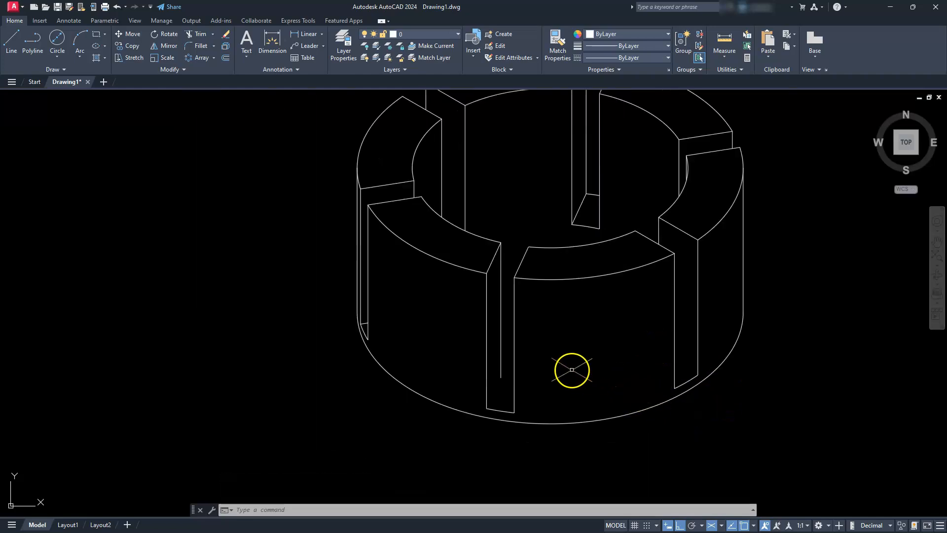
{"action": "key", "text": "Escape"}
{"action": "key", "text": "Escape"}
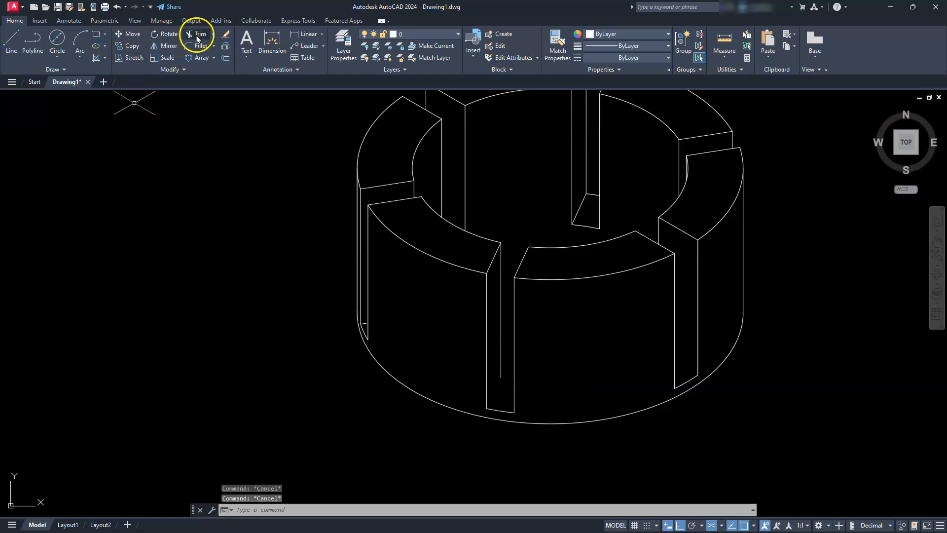
{"action": "left_click", "coordinate": [214, 37]}
{"action": "left_click", "coordinate": [205, 74]}
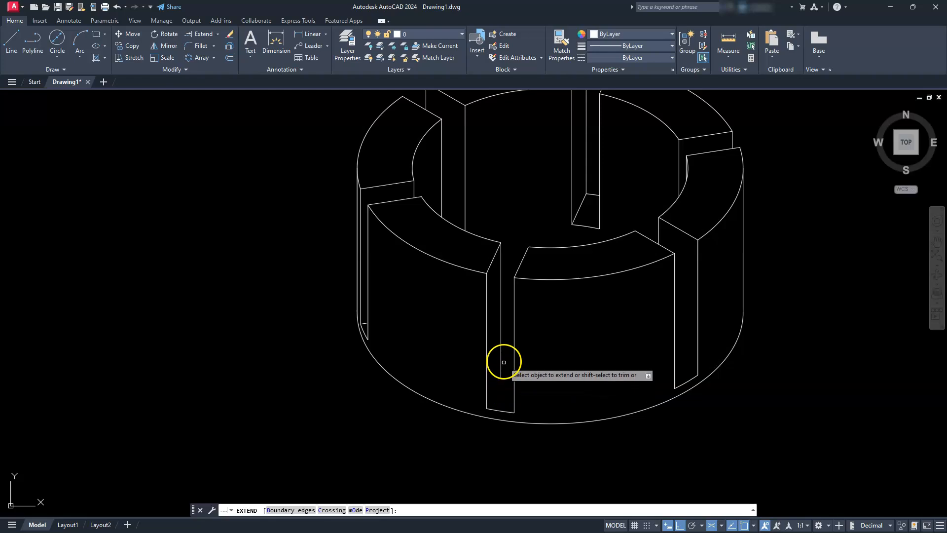
{"action": "left_click", "coordinate": [278, 510]}
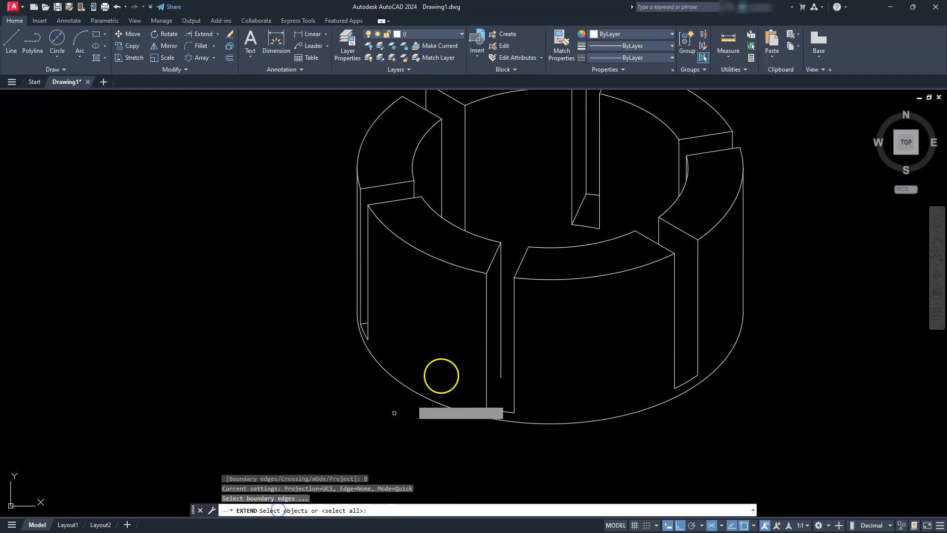
{"action": "left_click", "coordinate": [502, 348]}
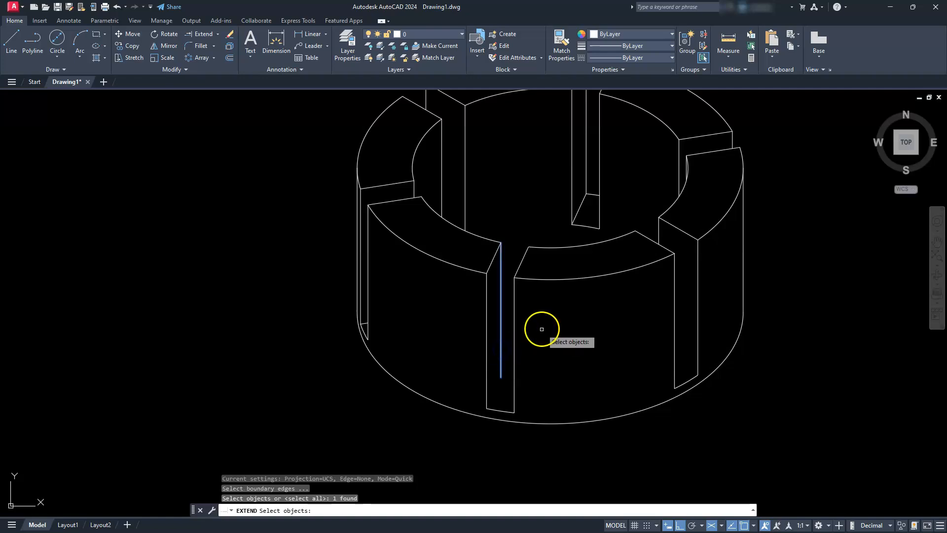
{"action": "key", "text": "Return"}
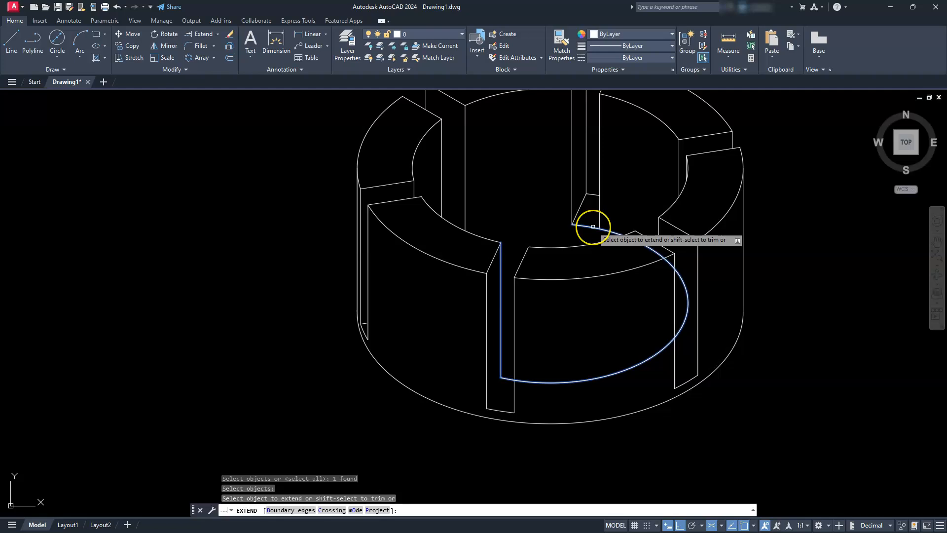
{"action": "left_click", "coordinate": [592, 226]}
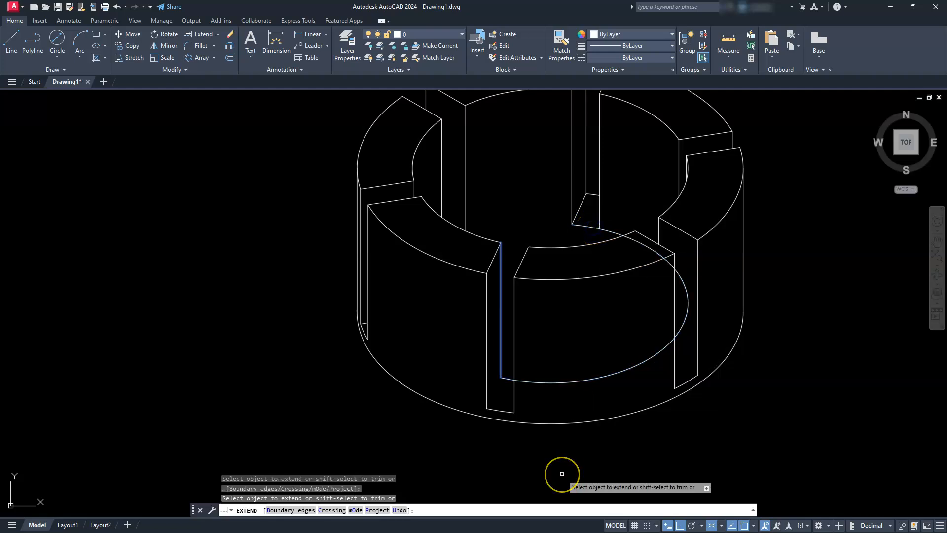
{"action": "key", "text": "Escape"}
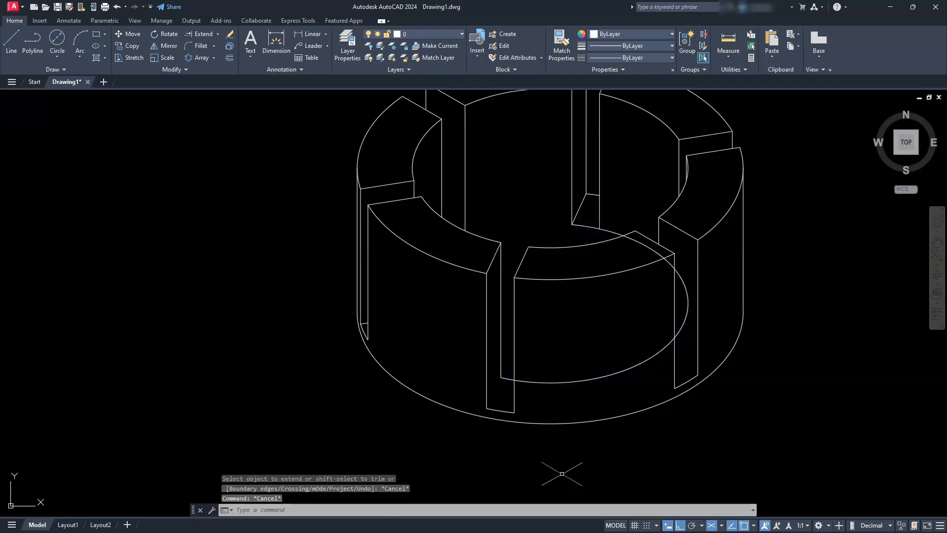
Step: Draw the front slot's bottom side edge, joining the lower ends of its left outer and inner vertical edges
{"action": "type", "text": "l"}
{"action": "key", "text": "Return"}
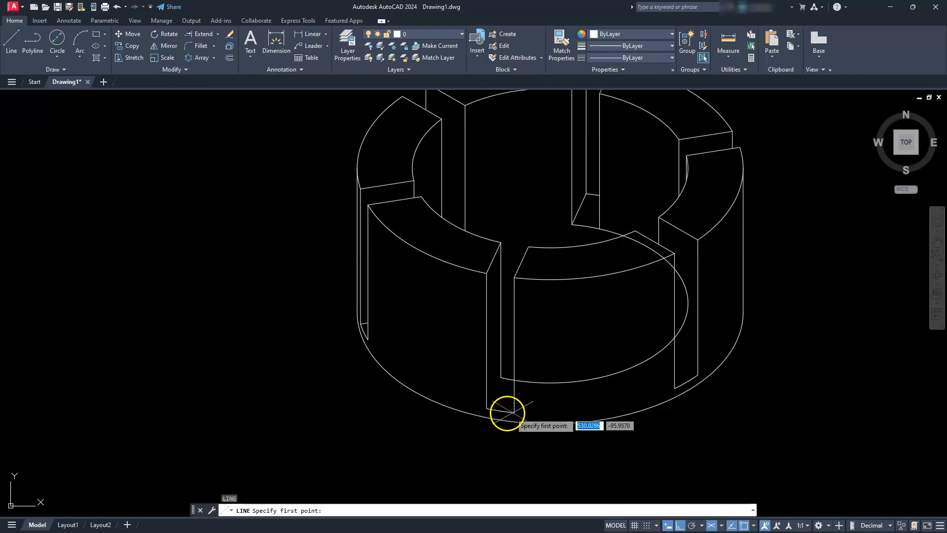
{"action": "left_click", "coordinate": [486, 407]}
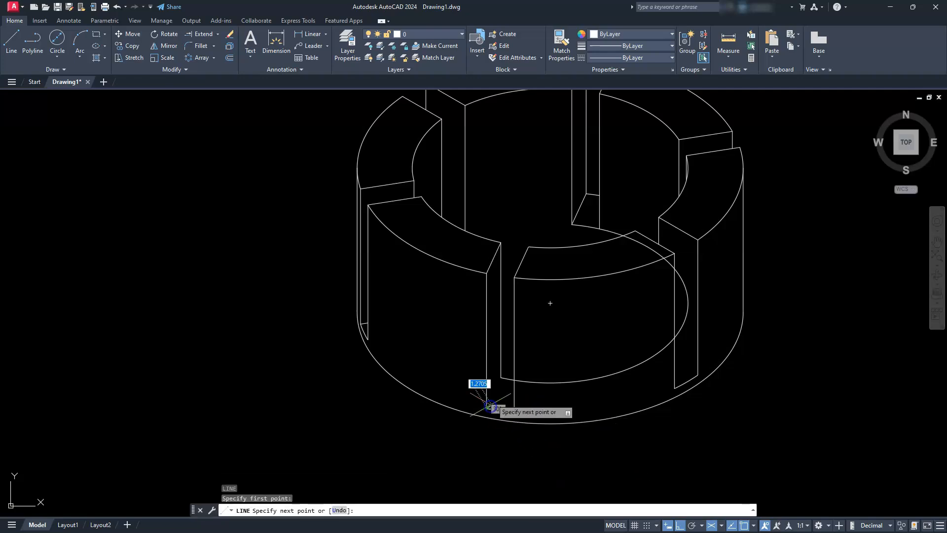
{"action": "left_click", "coordinate": [501, 378]}
{"action": "key", "text": "Escape"}
{"action": "key", "text": "Escape"}
{"action": "key", "text": "Escape"}
{"action": "key", "text": "Escape"}
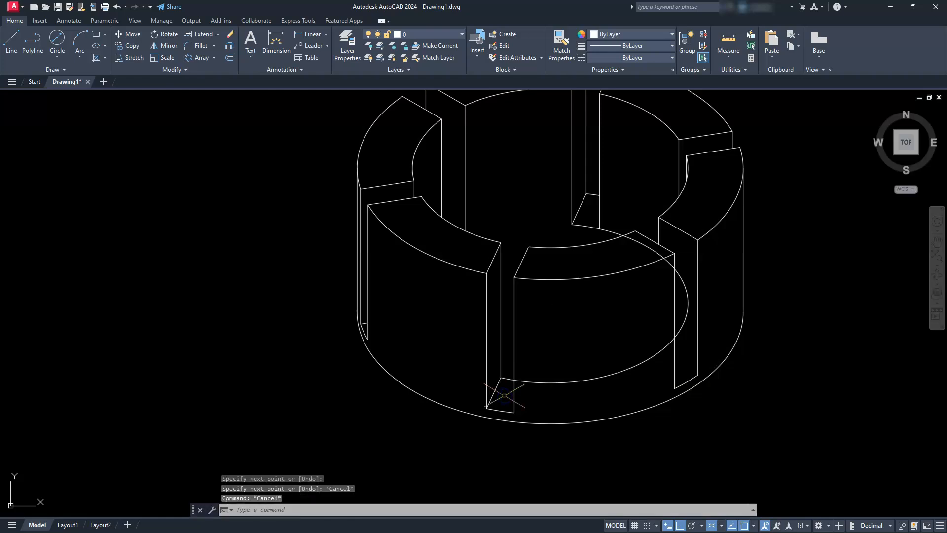
Step: Trim the extended inner bottom arc everywhere between the front slot and the rear slot
{"action": "left_click", "coordinate": [217, 34]}
{"action": "left_click", "coordinate": [203, 51]}
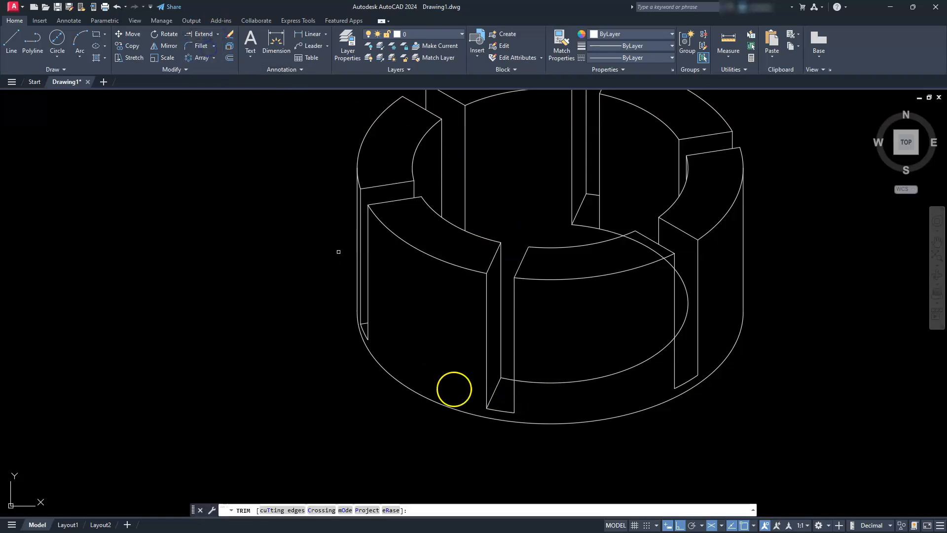
{"action": "left_click", "coordinate": [542, 382]}
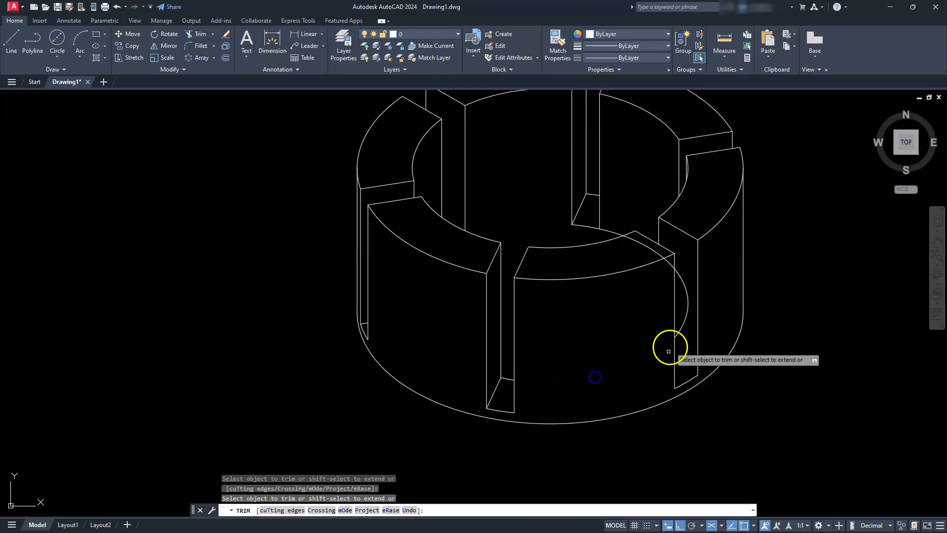
{"action": "left_click_drag", "start_coordinate": [681, 323], "coordinate": [676, 281]}
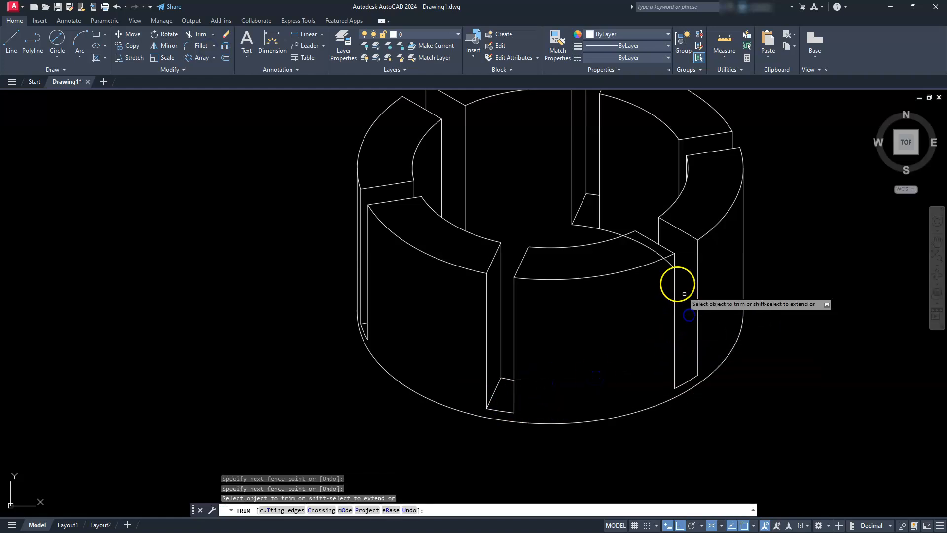
{"action": "left_click", "coordinate": [657, 254]}
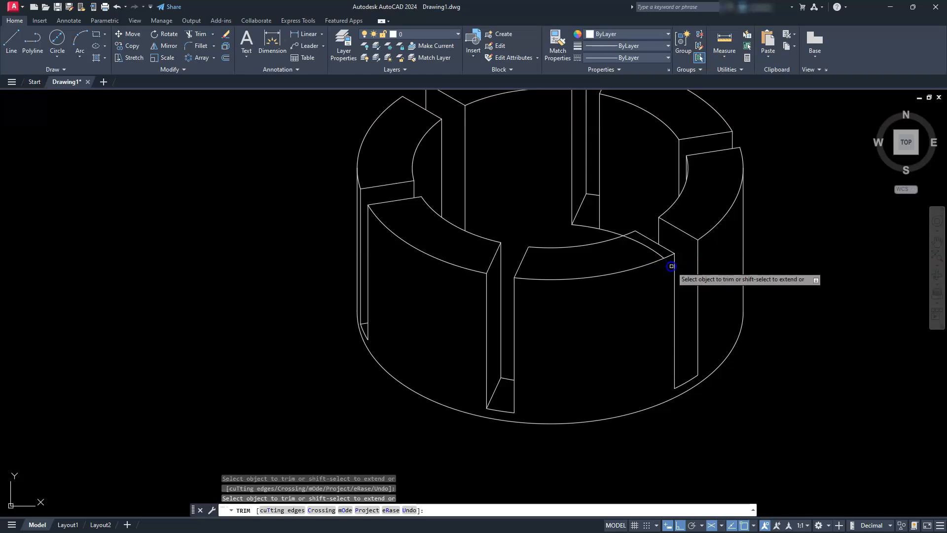
{"action": "left_click", "coordinate": [610, 232]}
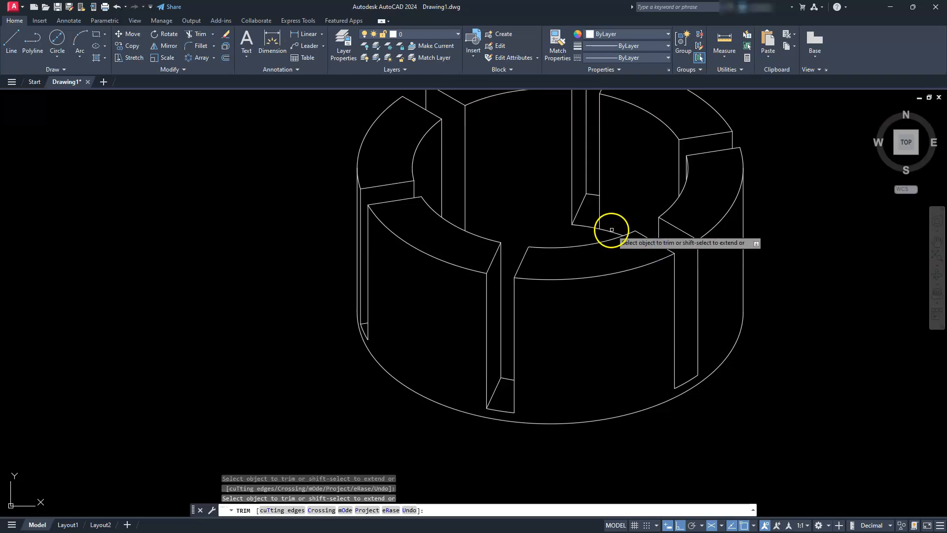
{"action": "key", "text": "Escape"}
{"action": "key", "text": "Escape"}
{"action": "key", "text": "Escape"}
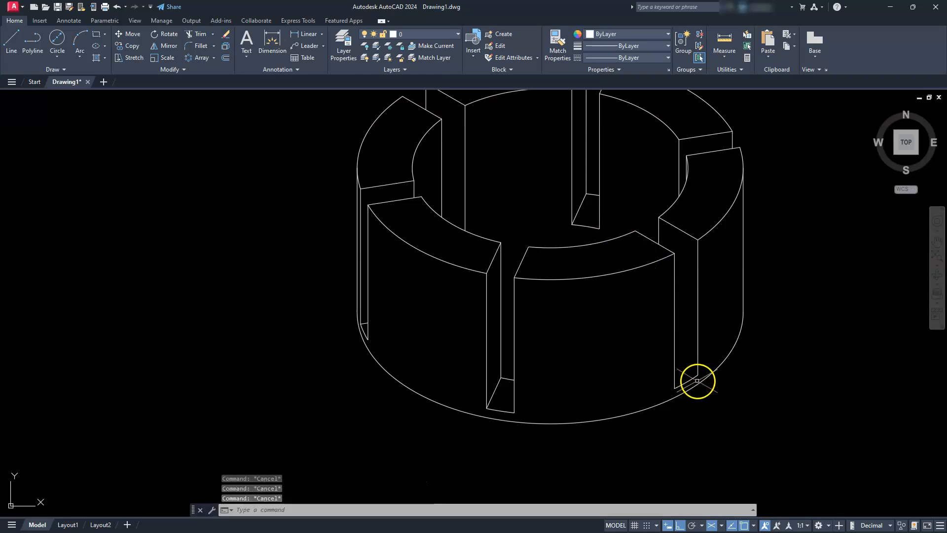
Step: Replace the short vertical line at the right slot's inner corner with a full-length copy of that slot's right outer edge
{"action": "scroll", "coordinate": [698, 380], "scroll_direction": "up", "scroll_amount": 2}
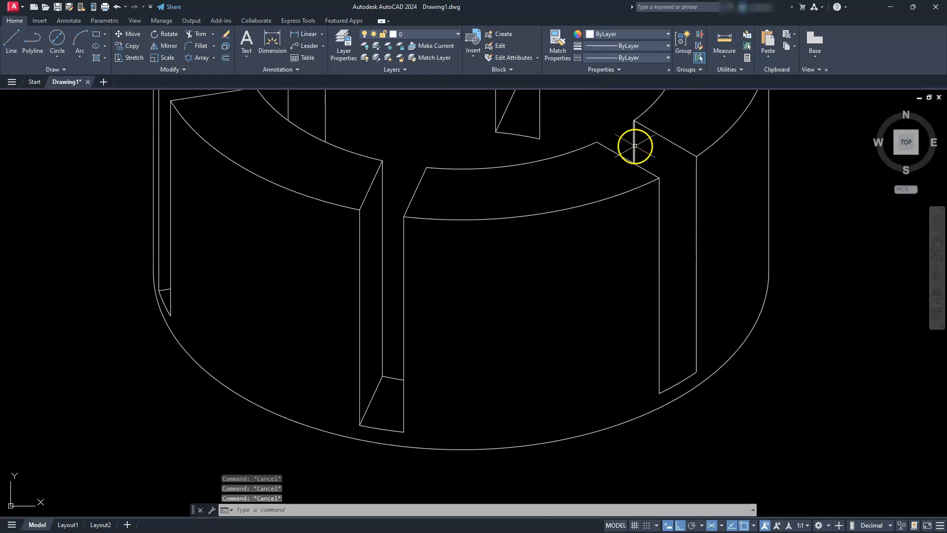
{"action": "key", "text": "Delete"}
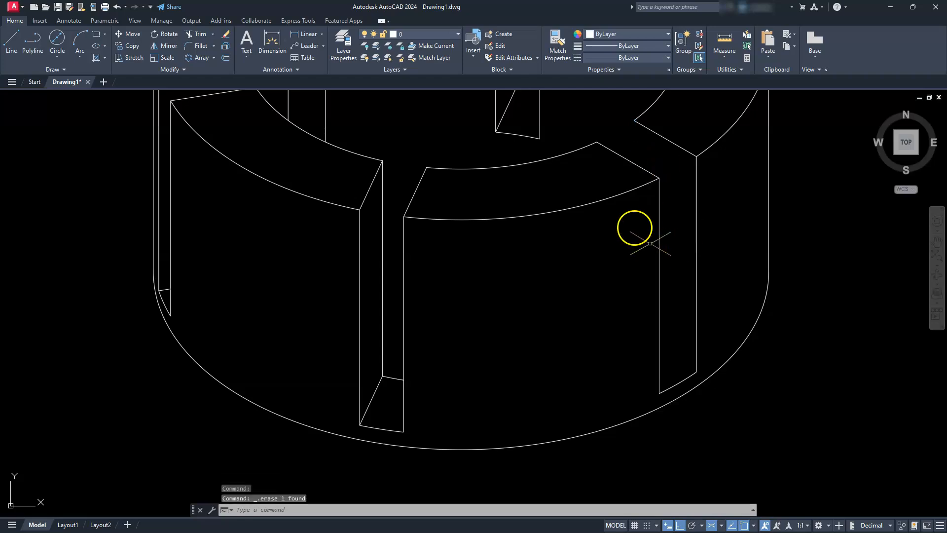
{"action": "left_click", "coordinate": [130, 47]}
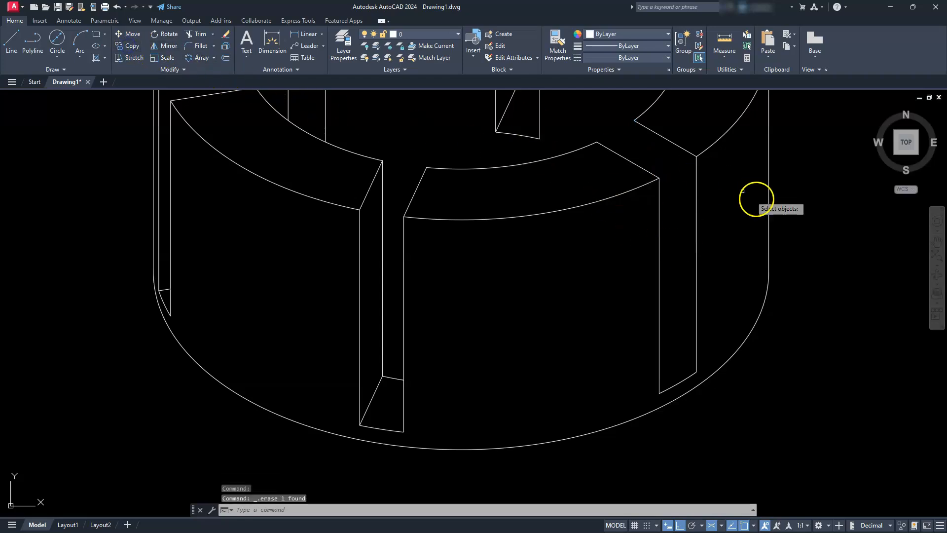
{"action": "left_click", "coordinate": [696, 190]}
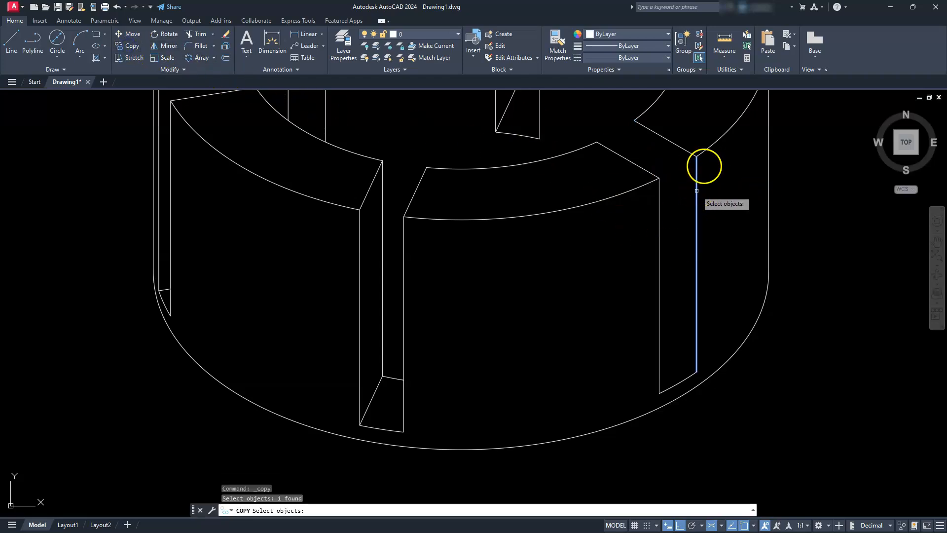
{"action": "key", "text": "Return"}
{"action": "left_click", "coordinate": [697, 155]}
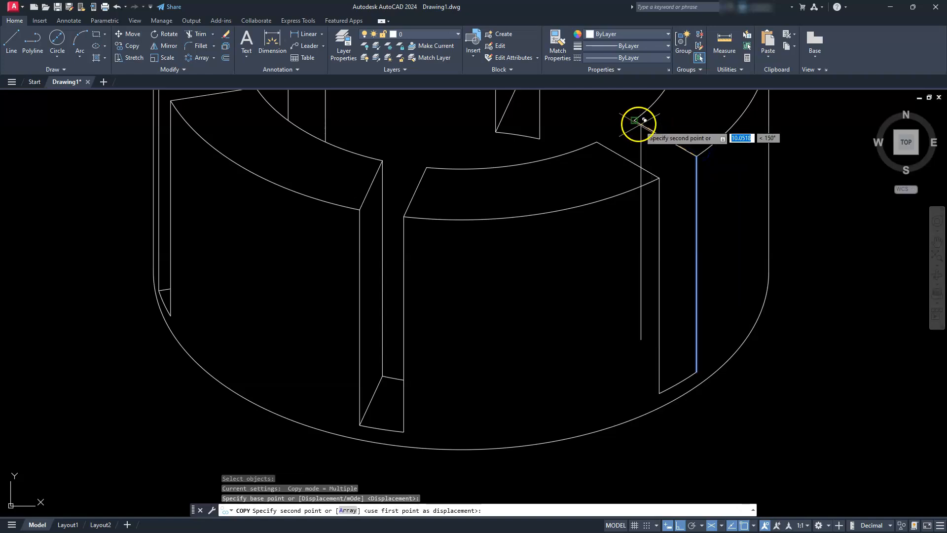
{"action": "left_click", "coordinate": [634, 121]}
{"action": "key", "text": "Escape"}
{"action": "key", "text": "Escape"}
{"action": "key", "text": "Escape"}
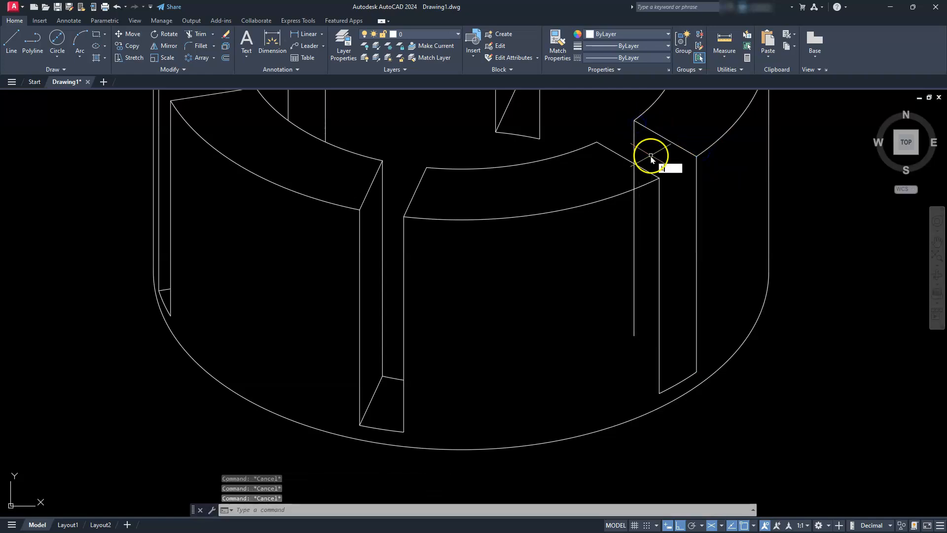
Step: Draw the right slot's bottom side edge from the copied vertical line's lower end to the right outer edge's lower end
{"action": "type", "text": "l"}
{"action": "key", "text": "Return"}
{"action": "left_click", "coordinate": [634, 335]}
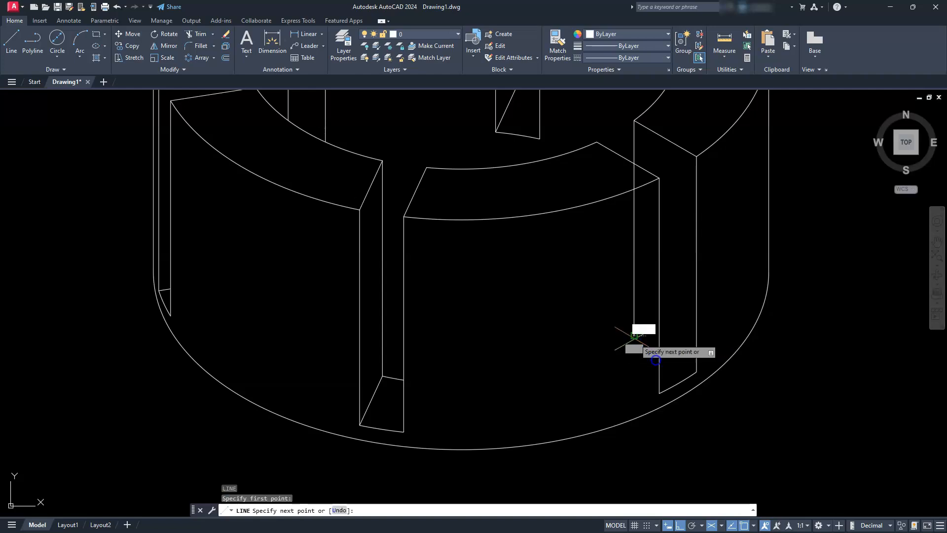
{"action": "left_click", "coordinate": [697, 371]}
{"action": "key", "text": "Escape"}
{"action": "key", "text": "Escape"}
{"action": "key", "text": "Escape"}
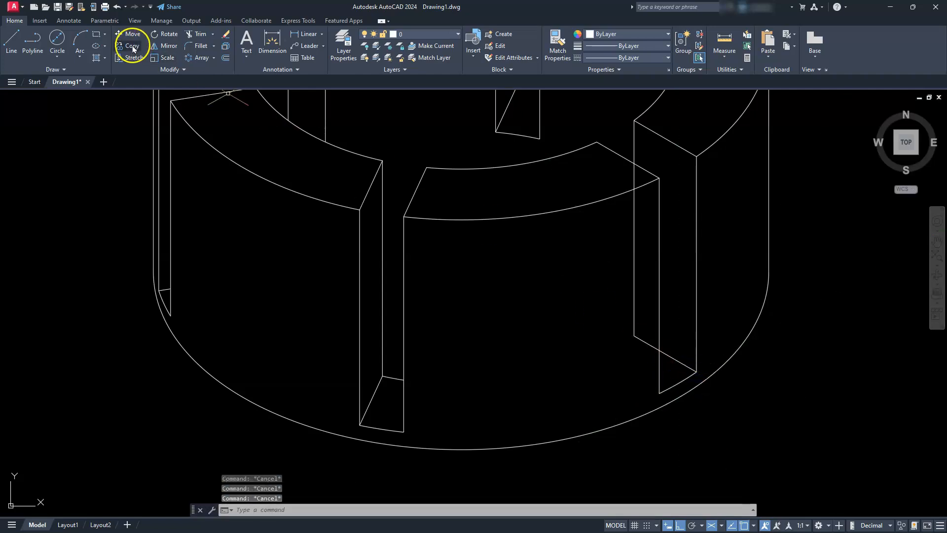
Step: Trim the right slot's bottom side line and inner vertical line where the front ring segment hides them
{"action": "left_click", "coordinate": [198, 35]}
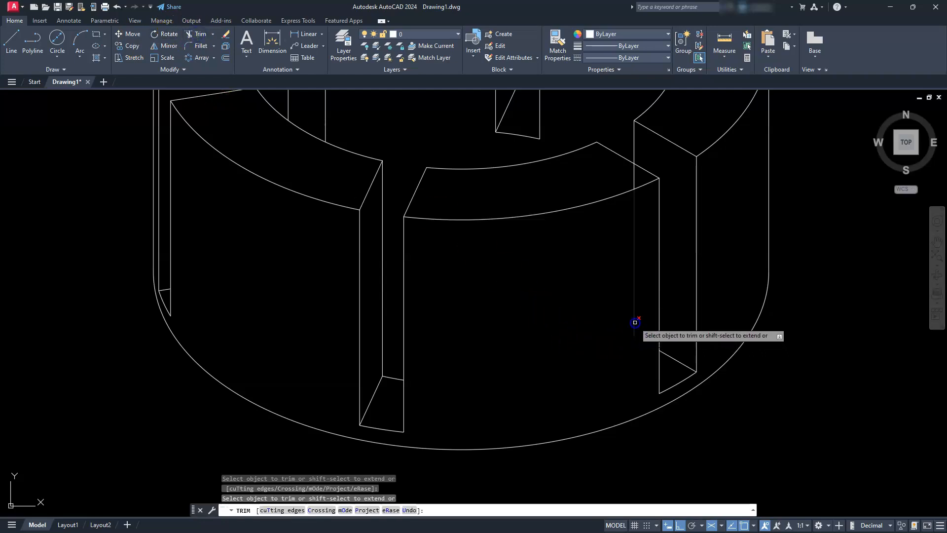
{"action": "left_click", "coordinate": [634, 174]}
{"action": "key", "text": "Escape"}
{"action": "key", "text": "Escape"}
{"action": "scroll", "coordinate": [634, 217], "scroll_direction": "down", "scroll_amount": 4}
{"action": "middle_click_drag", "start_coordinate": [610, 233], "coordinate": [597, 303]}
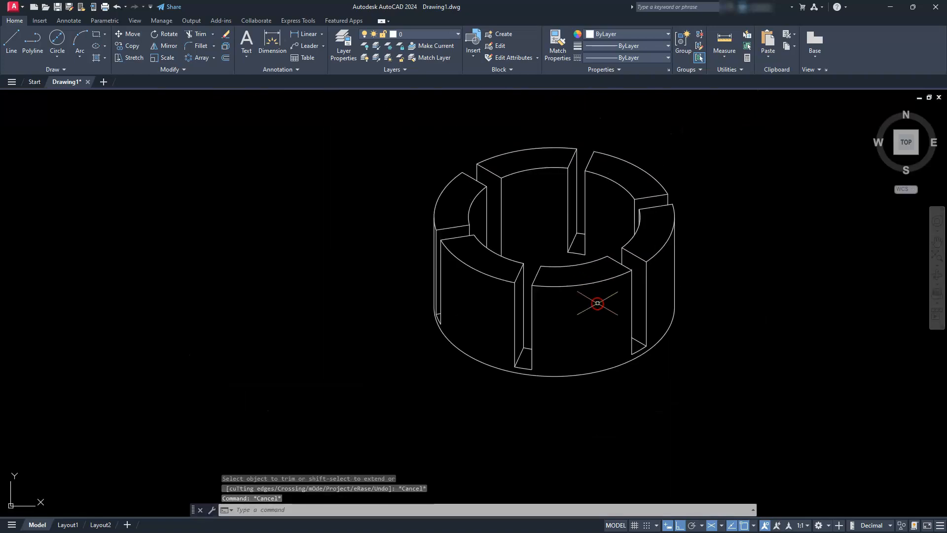
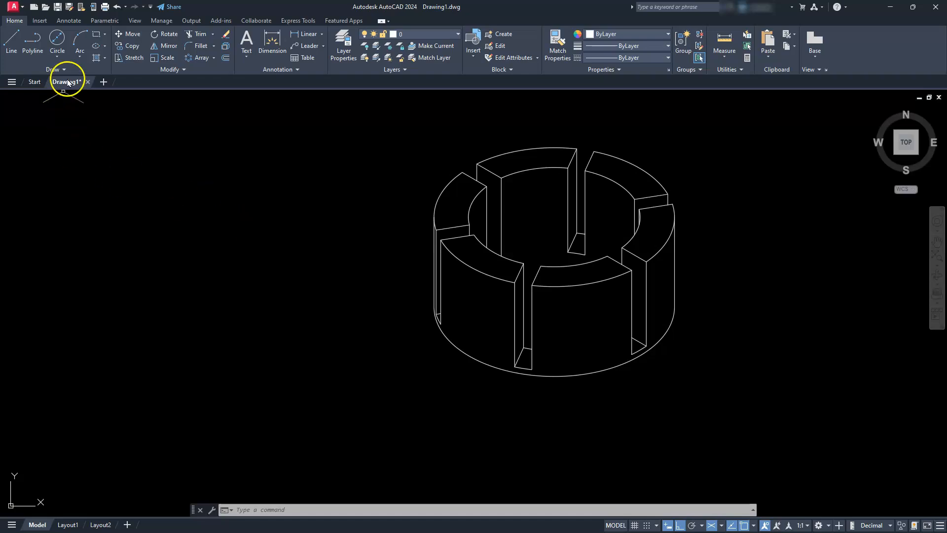
Step: Draw an isocircle with diameter 120 centred on the ring's bottom centre to form the base flange outline
{"action": "key", "text": "Escape"}
{"action": "key", "text": "Escape"}
{"action": "key", "text": "Escape"}
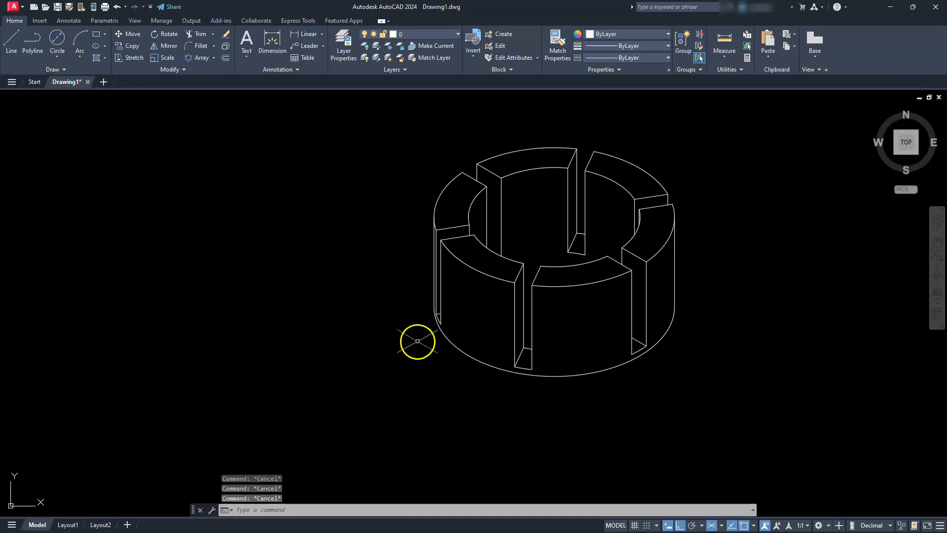
{"action": "type", "text": "EL"}
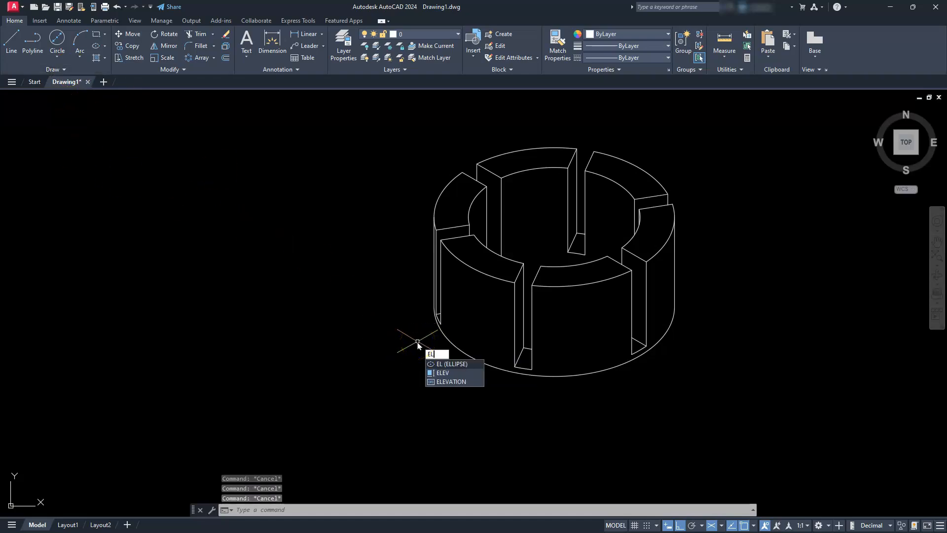
{"action": "key", "text": "Return"}
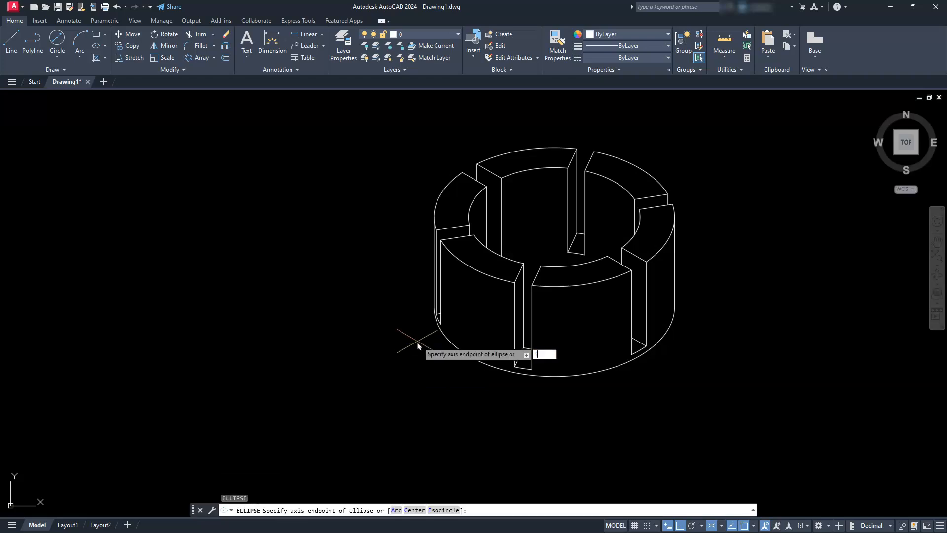
{"action": "type", "text": "I"}
{"action": "key", "text": "Return"}
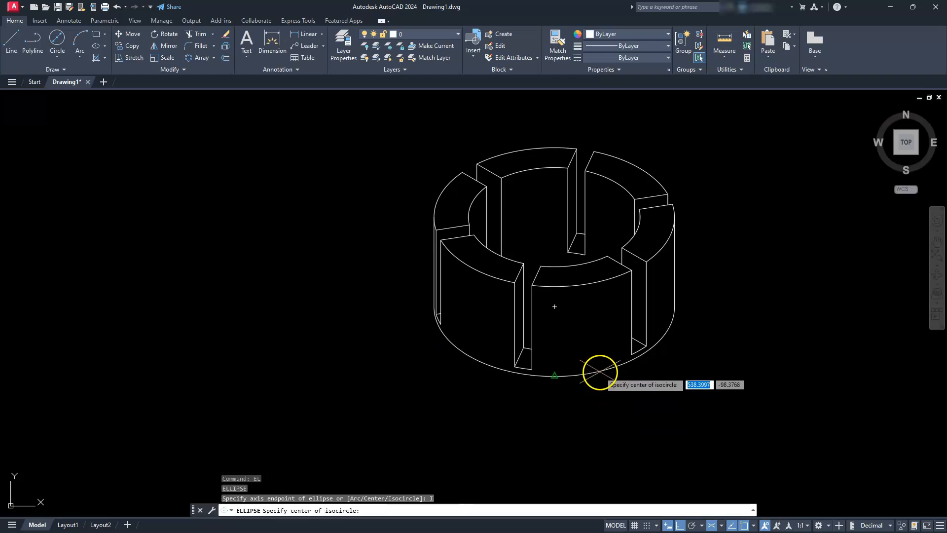
{"action": "left_click", "coordinate": [554, 306]}
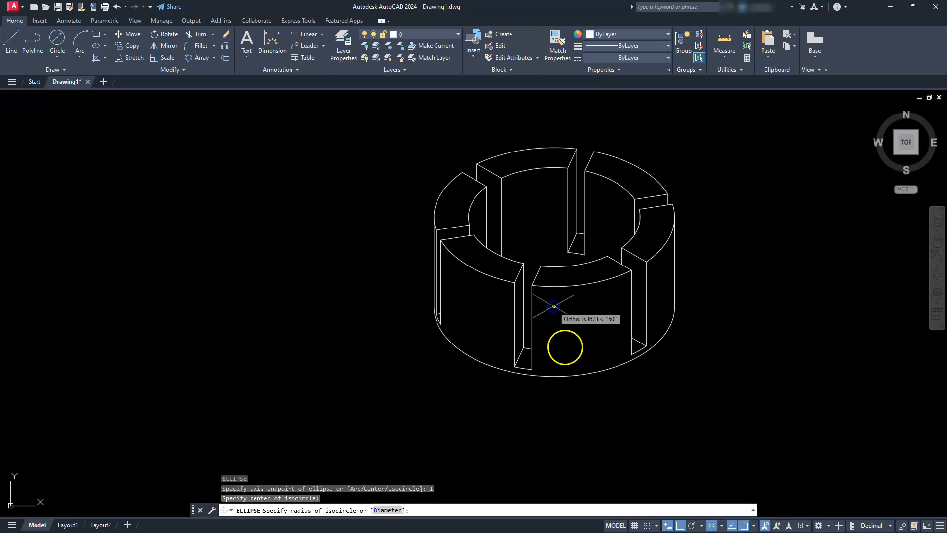
{"action": "left_click", "coordinate": [374, 509]}
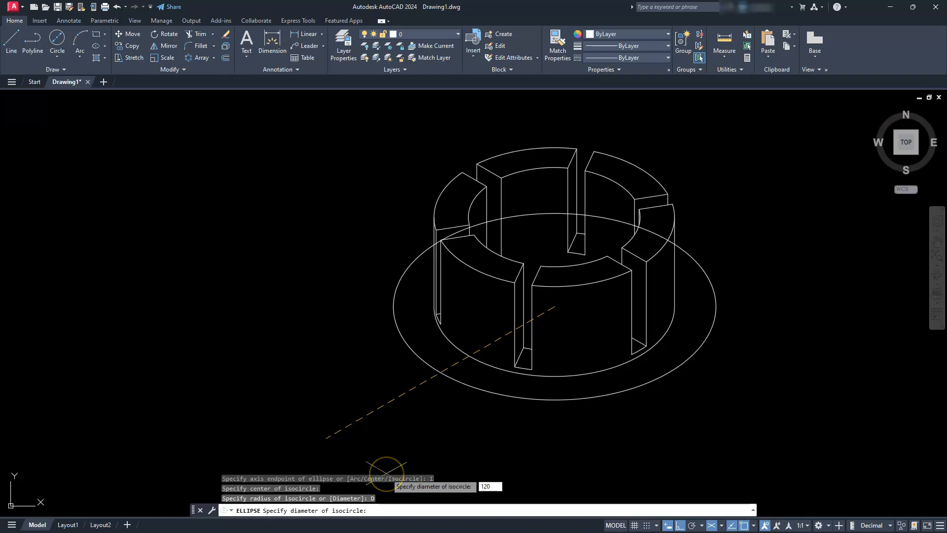
{"action": "key", "text": "Return"}
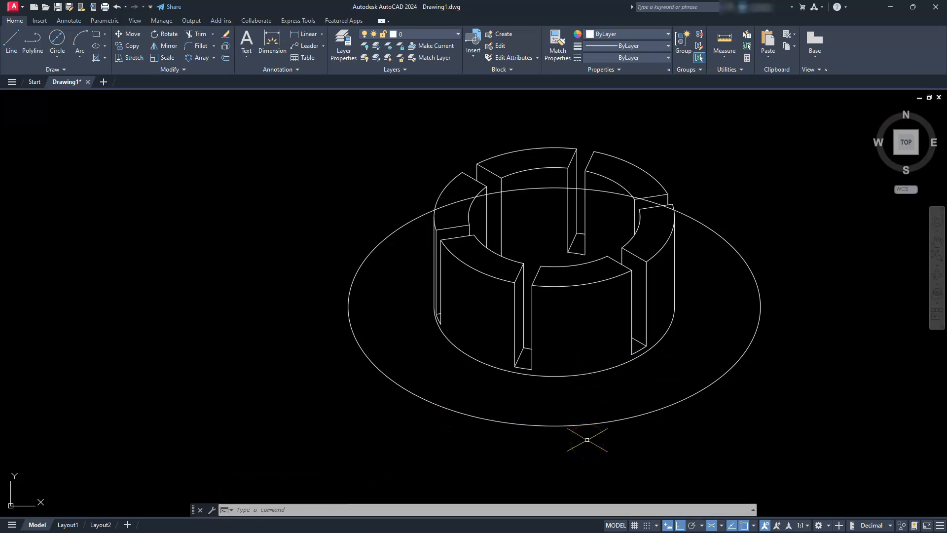
{"action": "key", "text": "Escape"}
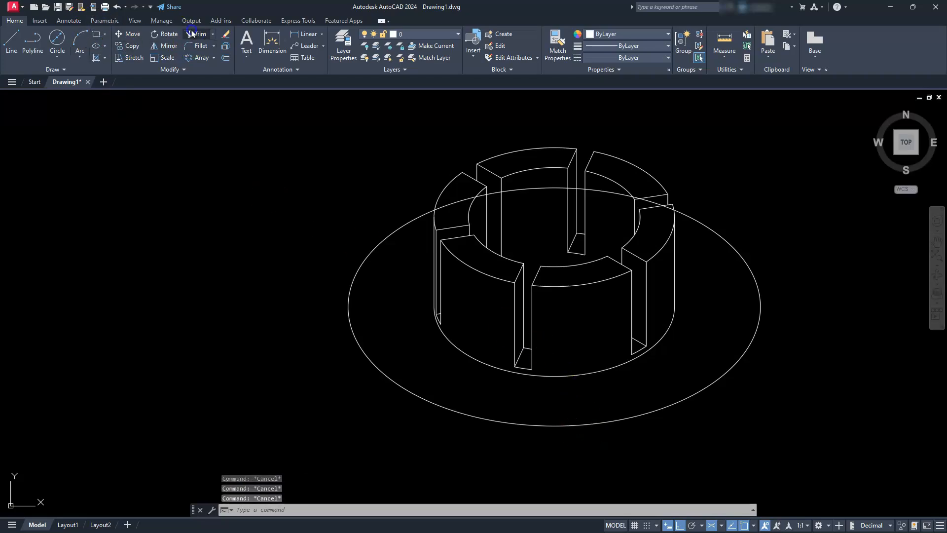
Step: Trim the 120-diameter isocircle where it crosses the top faces of the left and right ring segments
{"action": "left_click", "coordinate": [450, 203]}
{"action": "scroll", "coordinate": [661, 203], "scroll_direction": "up", "scroll_amount": 5}
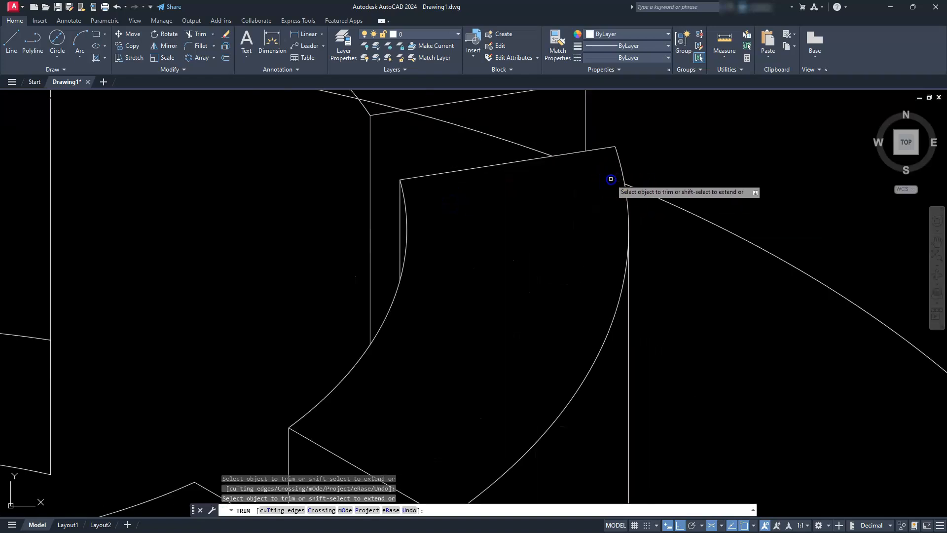
{"action": "key", "text": "Escape"}
{"action": "key", "text": "Escape"}
{"action": "key", "text": "Escape"}
{"action": "scroll", "coordinate": [611, 179], "scroll_direction": "down", "scroll_amount": 8}
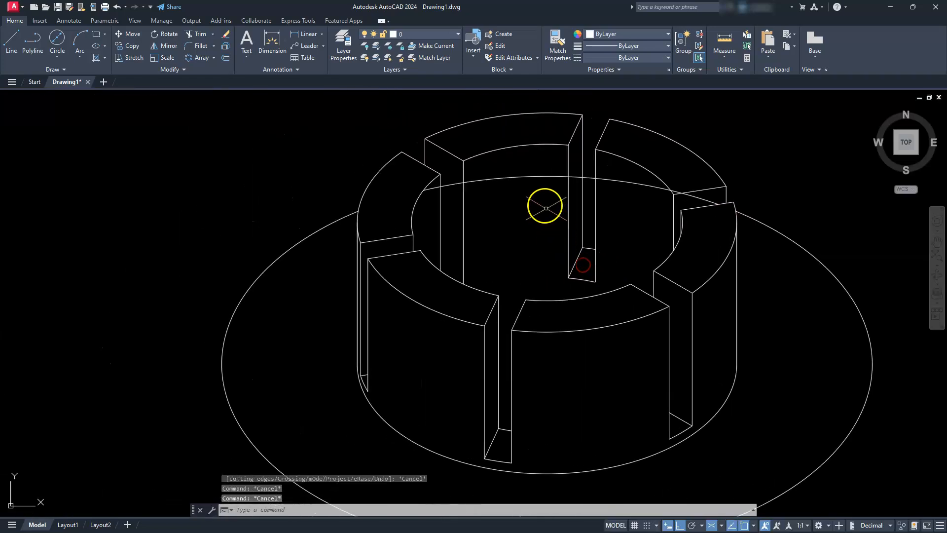
Step: Delete the leftover arc of the 120-diameter isocircle running across the inside of the ring
{"action": "left_click", "coordinate": [538, 176]}
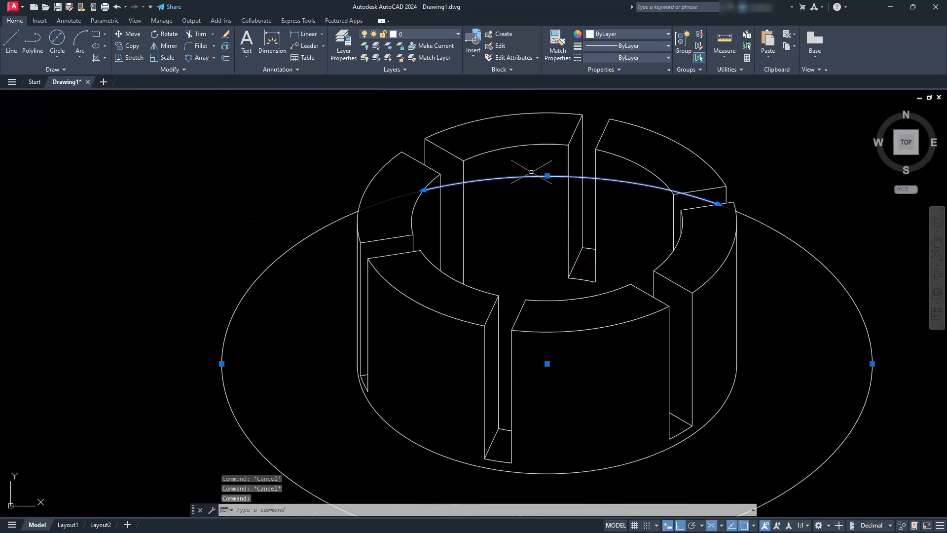
{"action": "key", "text": "Delete"}
{"action": "scroll", "coordinate": [530, 171], "scroll_direction": "down", "scroll_amount": 2}
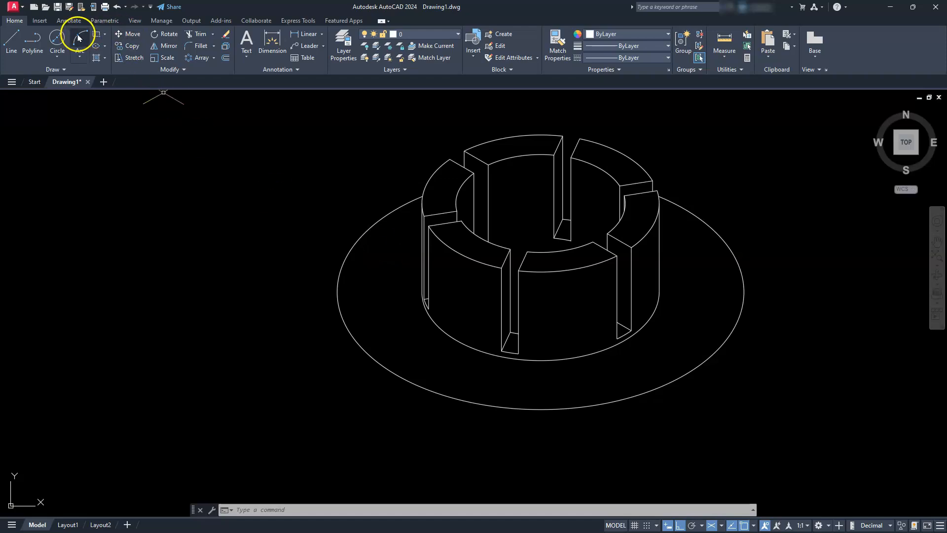
Step: Draw a construction line of length 95/2 from the ring's bottom centre towards the lower right along the isometric axis
{"action": "left_click", "coordinate": [10, 39]}
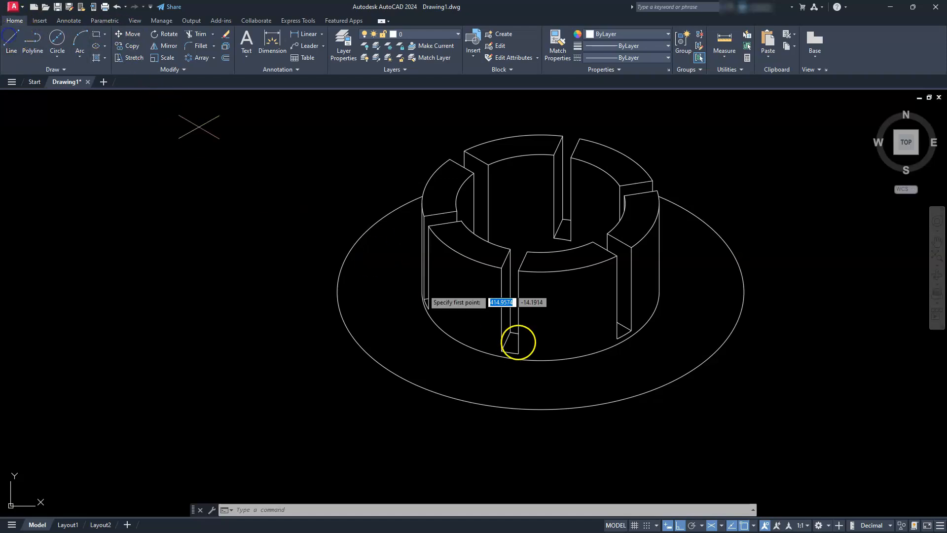
{"action": "left_click", "coordinate": [541, 292]}
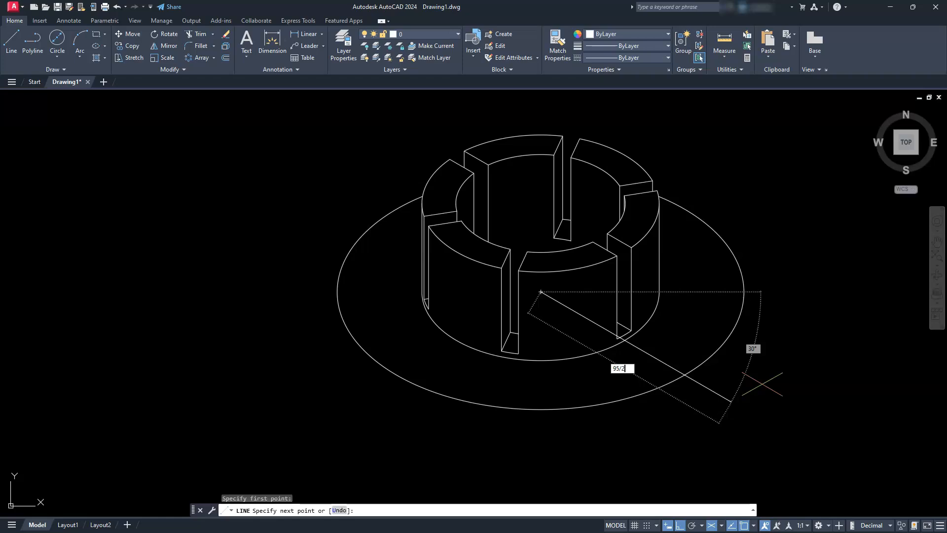
{"action": "key", "text": "Return"}
{"action": "key", "text": "Escape"}
{"action": "key", "text": "Escape"}
{"action": "key", "text": "Escape"}
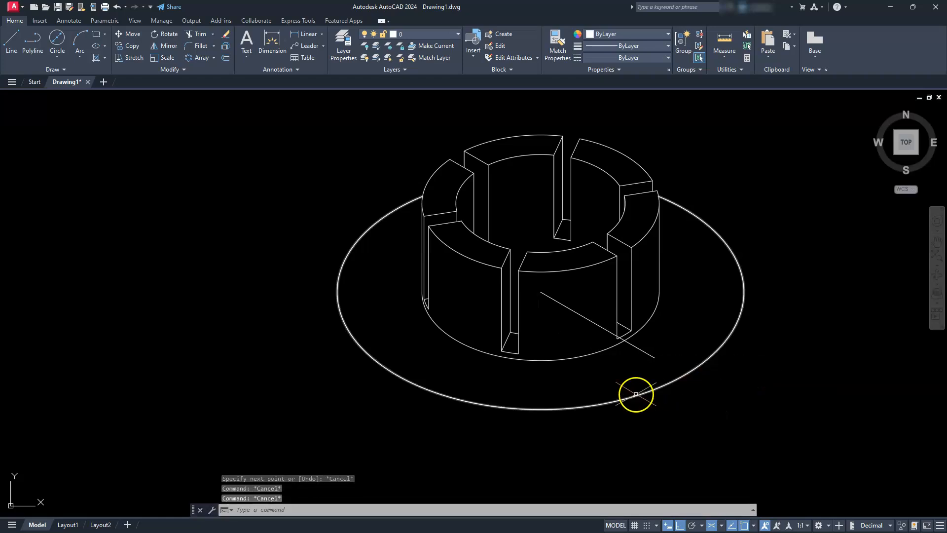
Step: Draw an isocircle with diameter 10 centred on the outer end of the construction line
{"action": "scroll", "coordinate": [636, 394], "scroll_direction": "up", "scroll_amount": 2}
{"action": "scroll", "coordinate": [663, 319], "scroll_direction": "up", "scroll_amount": 4}
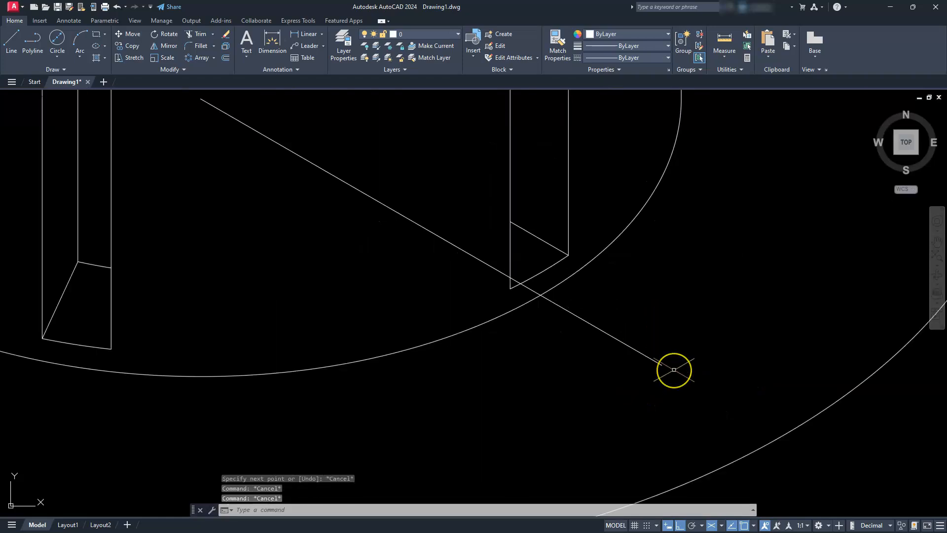
{"action": "scroll", "coordinate": [674, 370], "scroll_direction": "down", "scroll_amount": 2}
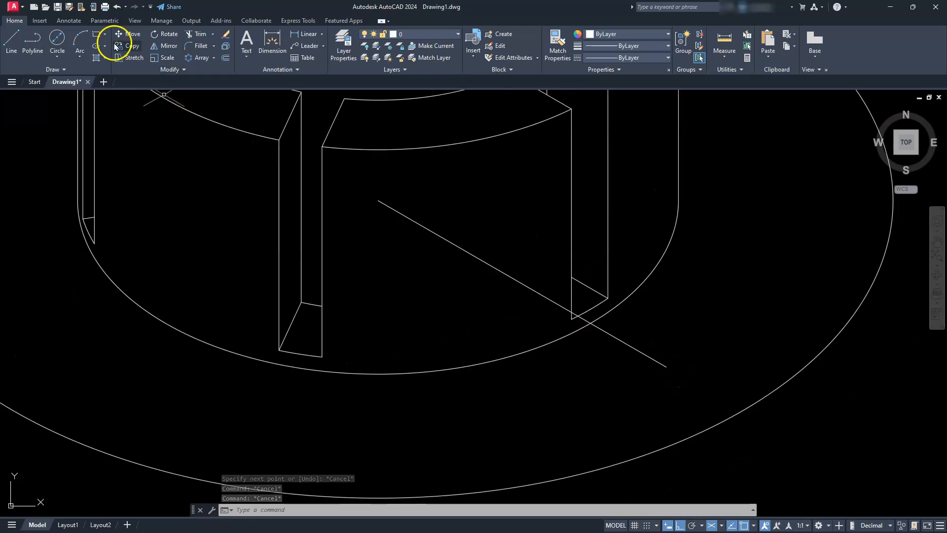
{"action": "type", "text": "el"}
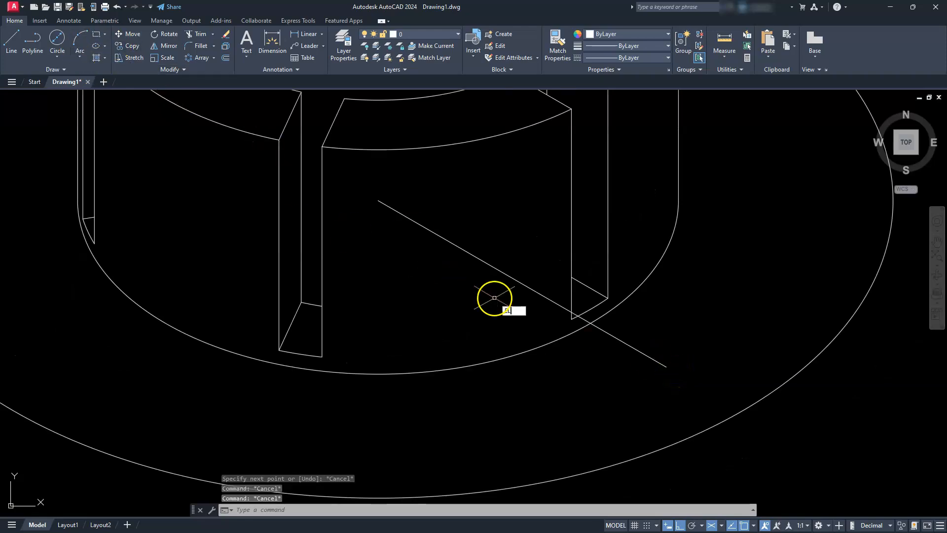
{"action": "key", "text": "Return"}
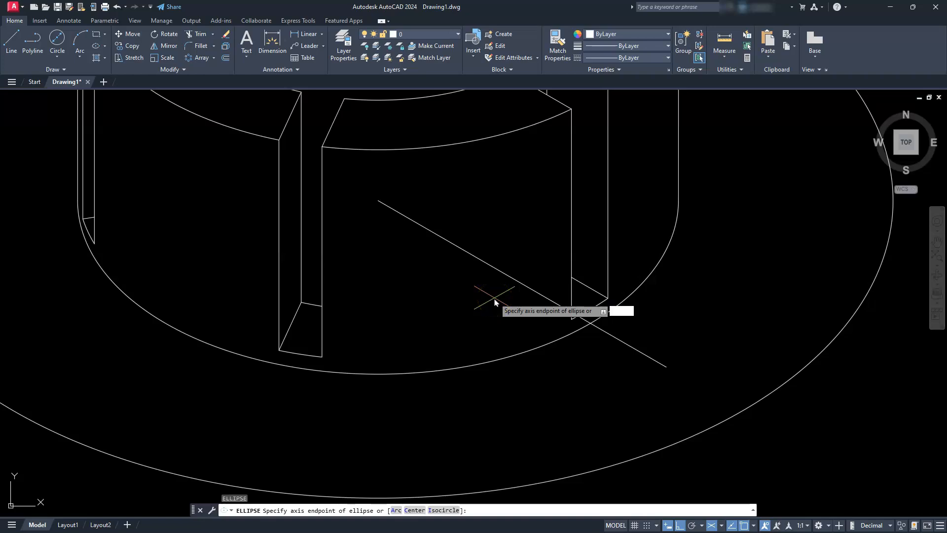
{"action": "type", "text": "i"}
{"action": "key", "text": "Return"}
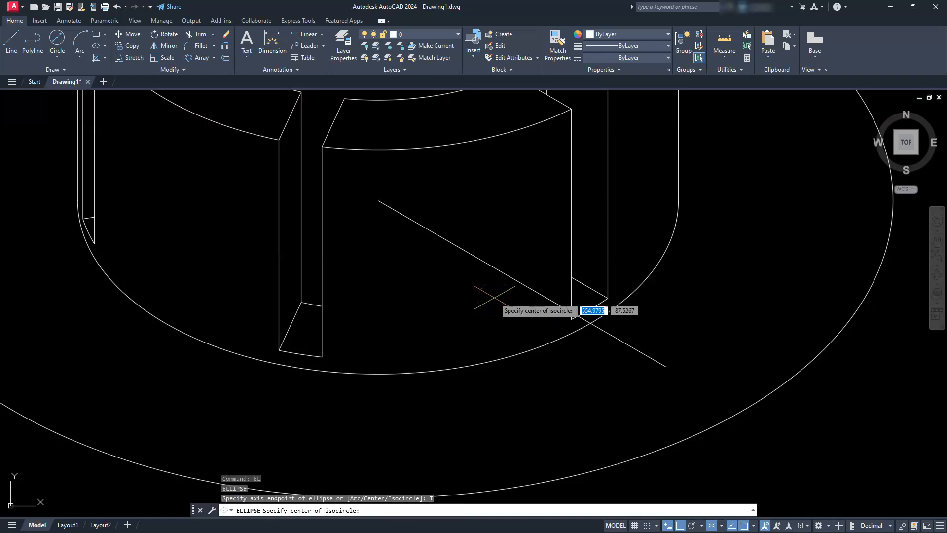
{"action": "left_click", "coordinate": [666, 366]}
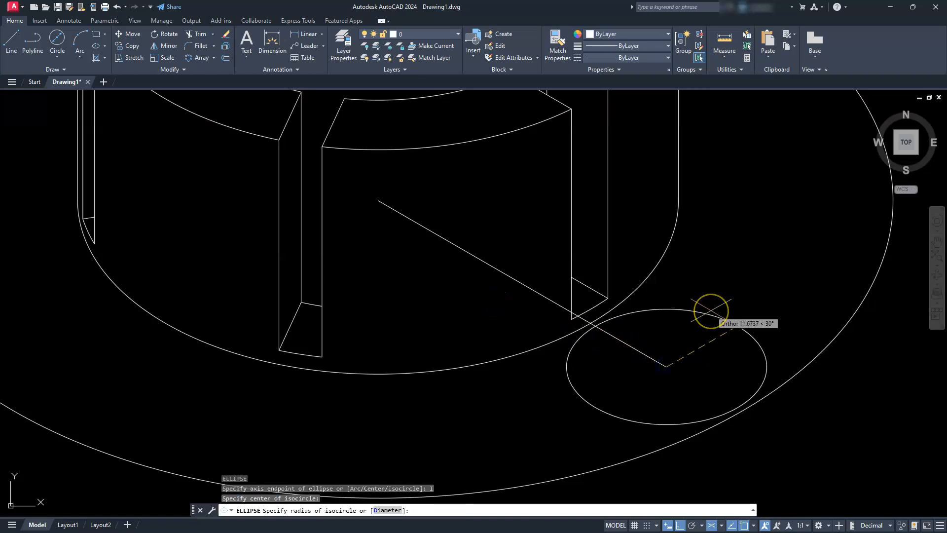
{"action": "type", "text": "d"}
{"action": "key", "text": "Return"}
{"action": "type", "text": "10"}
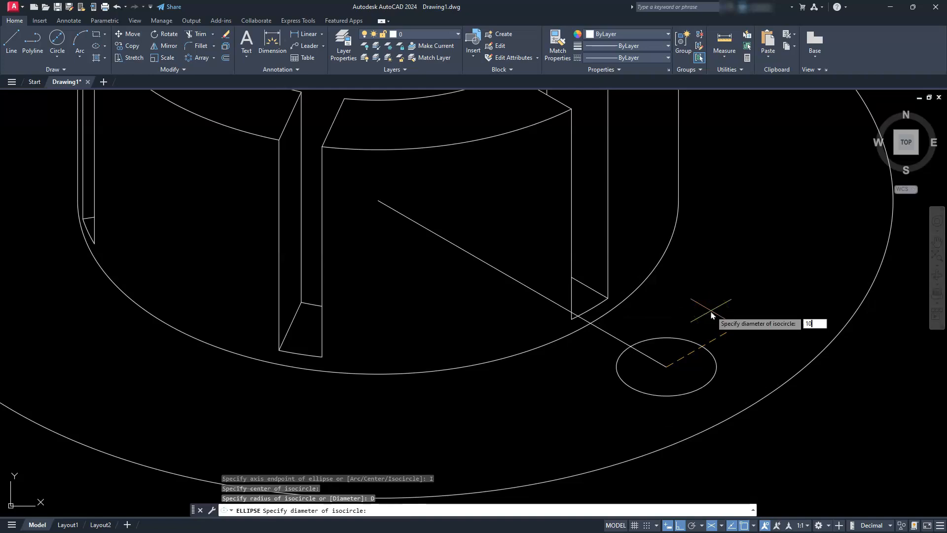
{"action": "key", "text": "Return"}
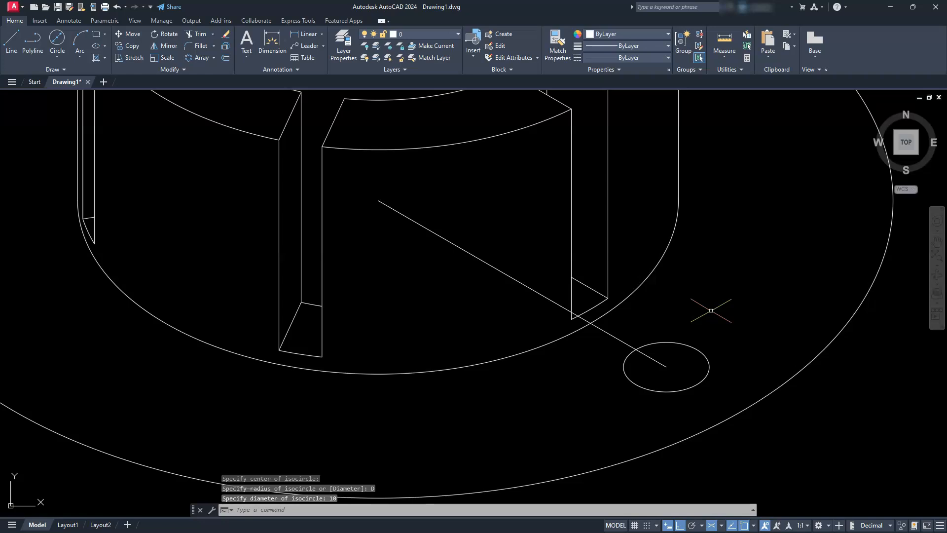
Step: Draw a concentric isocircle with diameter 14 around the 10-diameter isocircle at the construction line's end
{"action": "key", "text": "Return"}
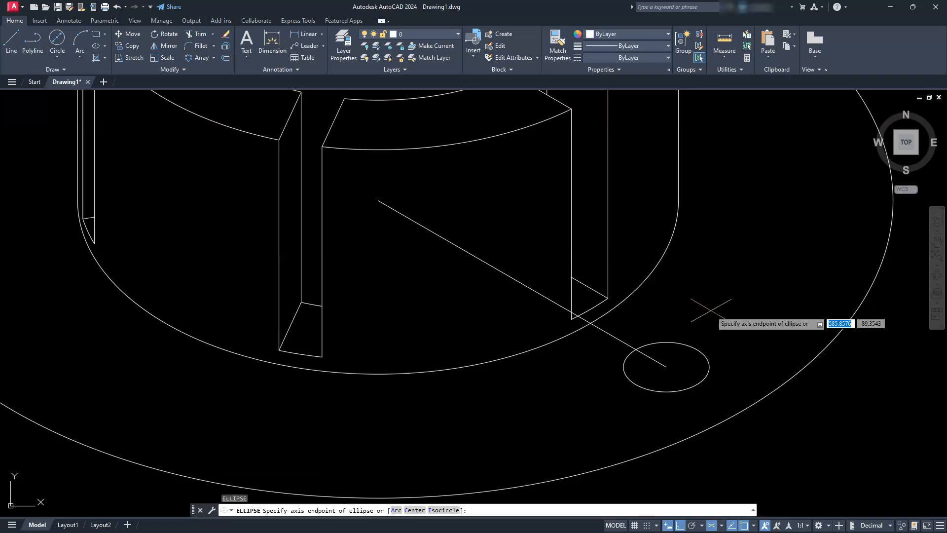
{"action": "type", "text": "I"}
{"action": "key", "text": "Return"}
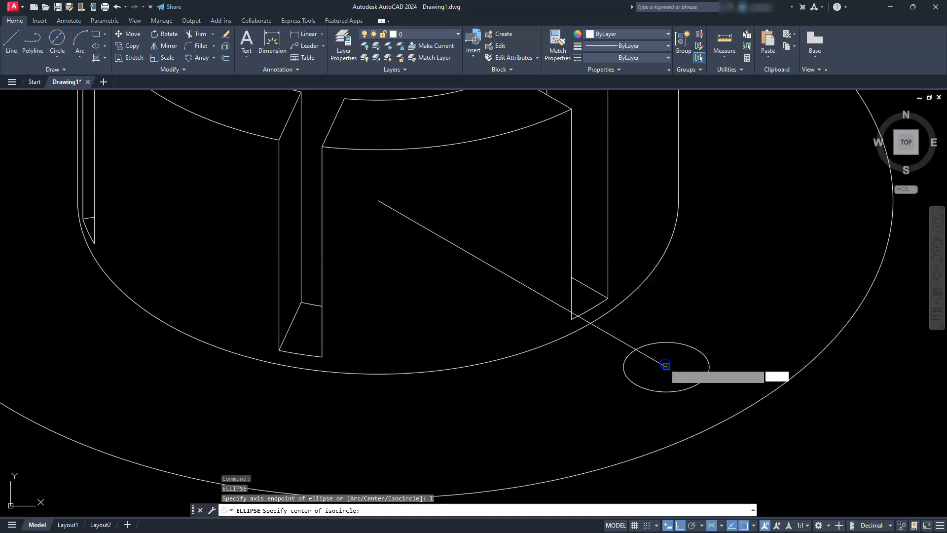
{"action": "left_click", "coordinate": [666, 366]}
{"action": "type", "text": "D"}
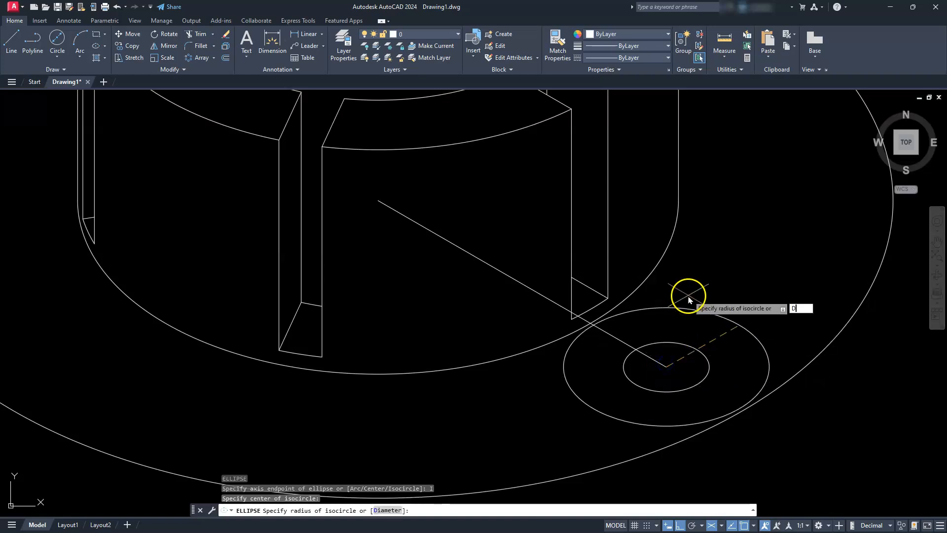
{"action": "key", "text": "Return"}
{"action": "type", "text": "14"}
{"action": "key", "text": "Return"}
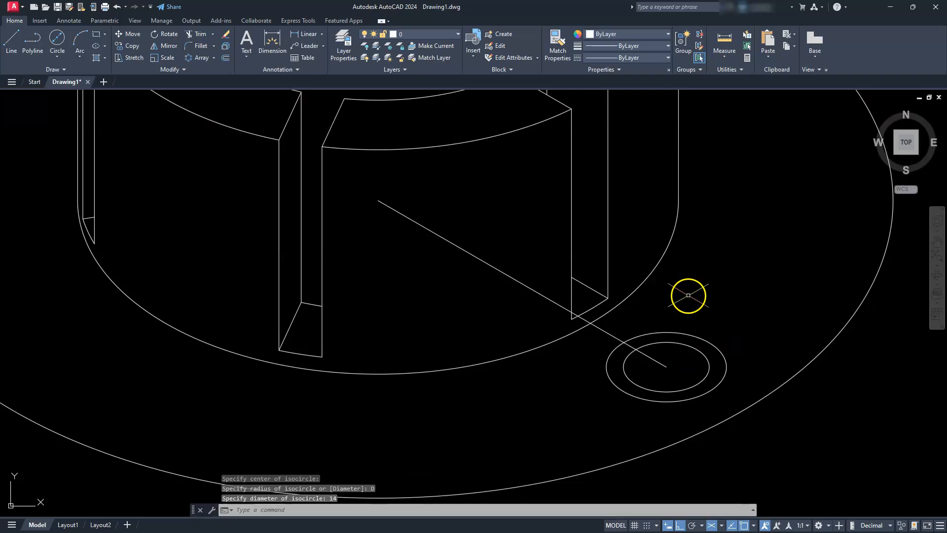
{"action": "key", "text": "Escape"}
Step: Switch to the right isoplane and copy both hole isocircles 2 units straight up
{"action": "scroll", "coordinate": [695, 404], "scroll_direction": "up", "scroll_amount": 2}
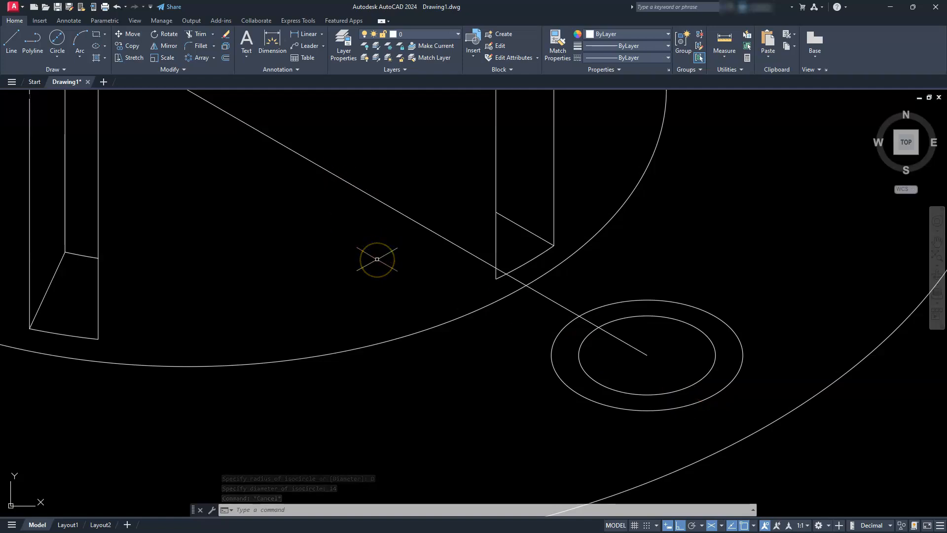
{"action": "key", "text": "F5"}
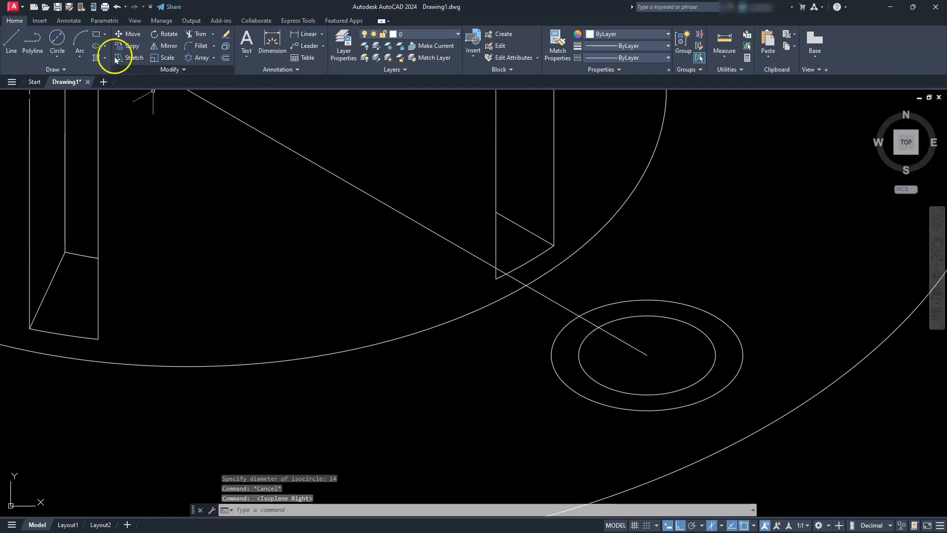
{"action": "left_click", "coordinate": [131, 50]}
{"action": "left_click", "coordinate": [714, 307]}
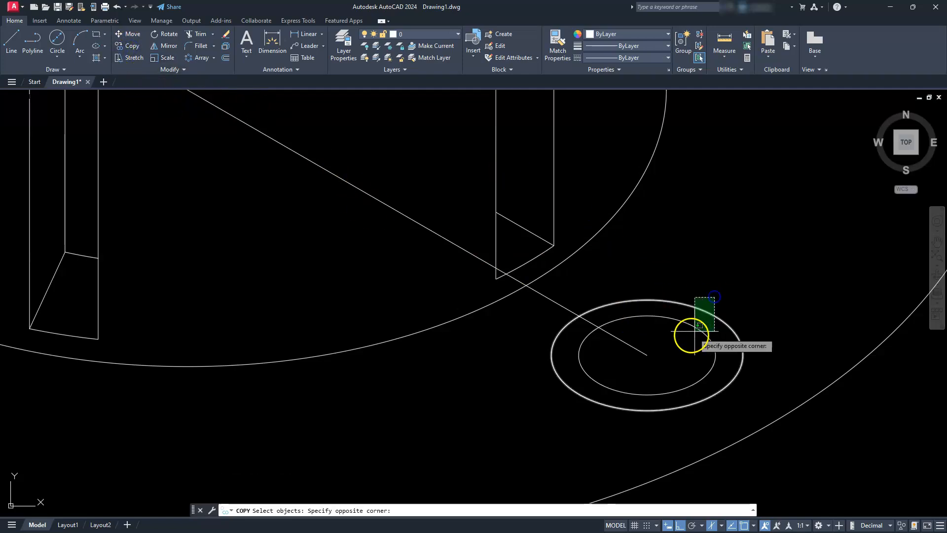
{"action": "left_click", "coordinate": [685, 338]}
{"action": "key", "text": "Return"}
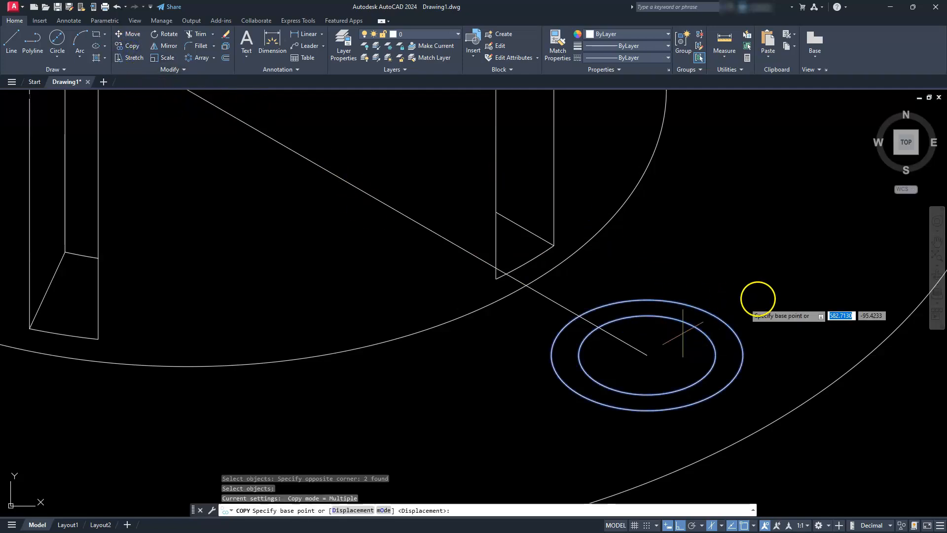
{"action": "left_click", "coordinate": [764, 296]}
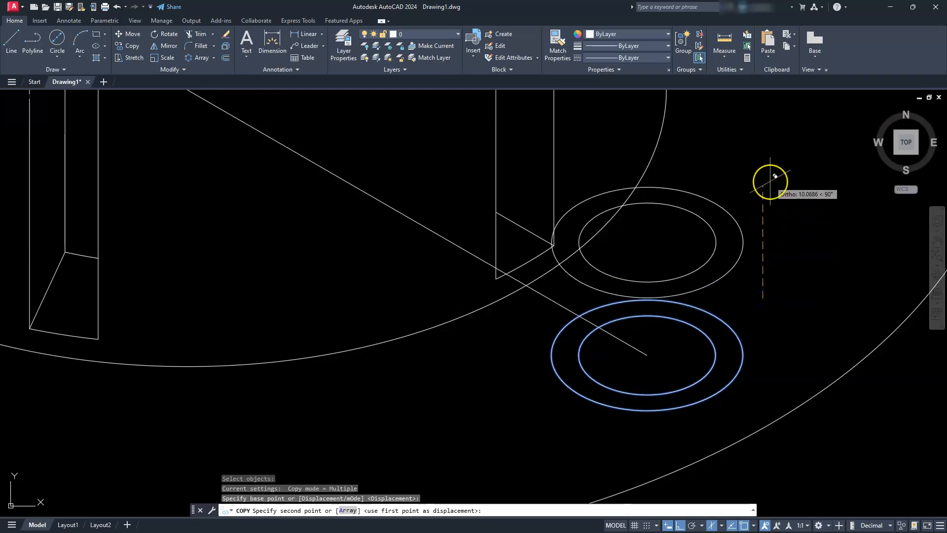
{"action": "type", "text": "2"}
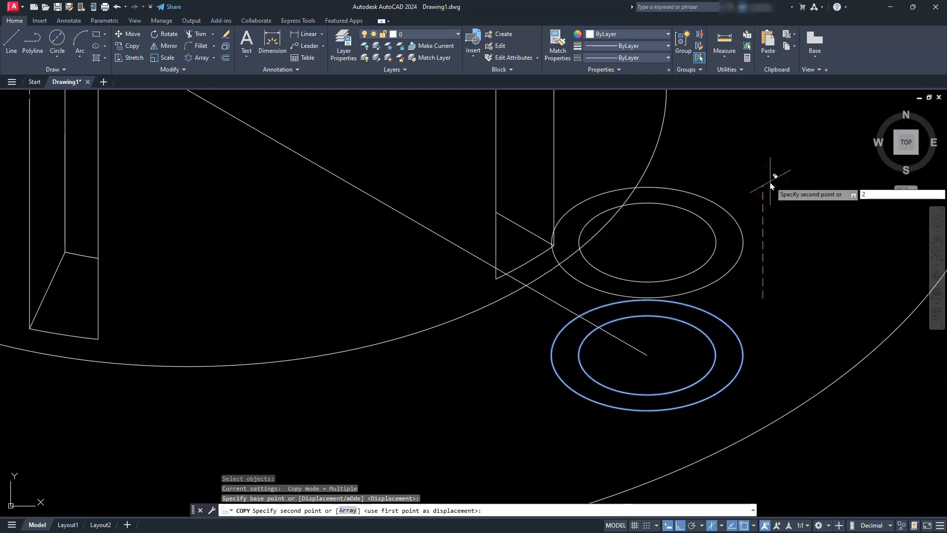
{"action": "key", "text": "Return"}
{"action": "key", "text": "Escape"}
{"action": "key", "text": "Escape"}
{"action": "key", "text": "Escape"}
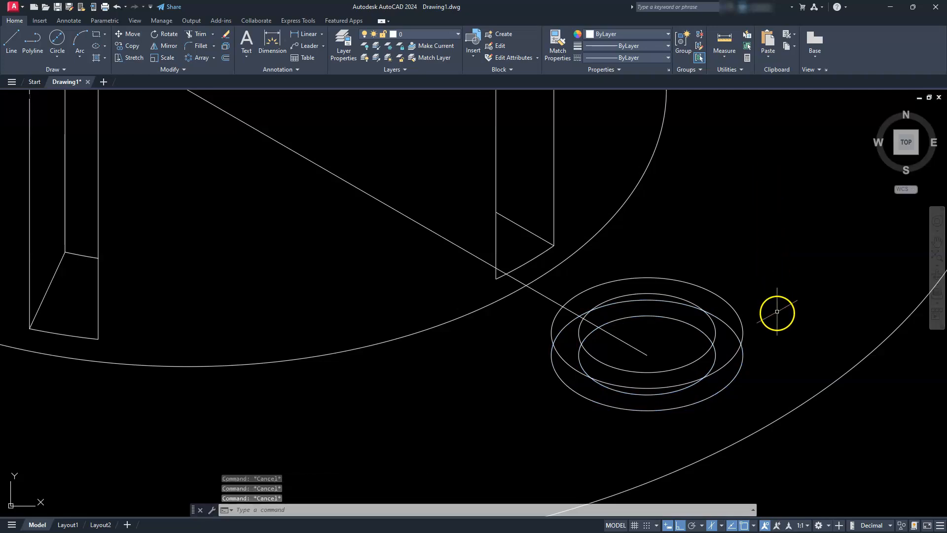
Step: Erase the lower 10-diameter isocircle of the stepped hole
{"action": "left_click", "coordinate": [686, 324]}
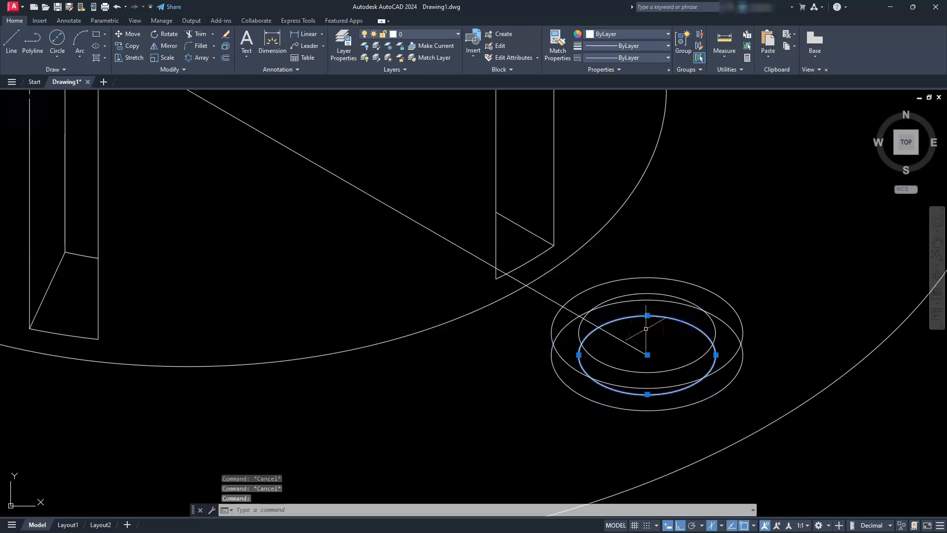
{"action": "key", "text": "Delete"}
{"action": "key", "text": "Escape"}
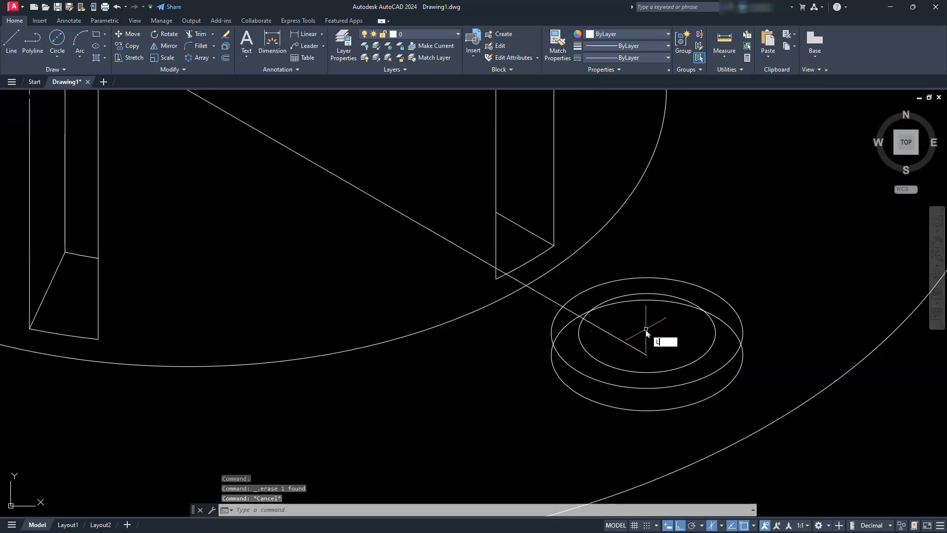
Step: Draw vertical lines joining the quadrants of the upper and lower 14-diameter isocircles on both sides
{"action": "type", "text": "l"}
{"action": "key", "text": "Return"}
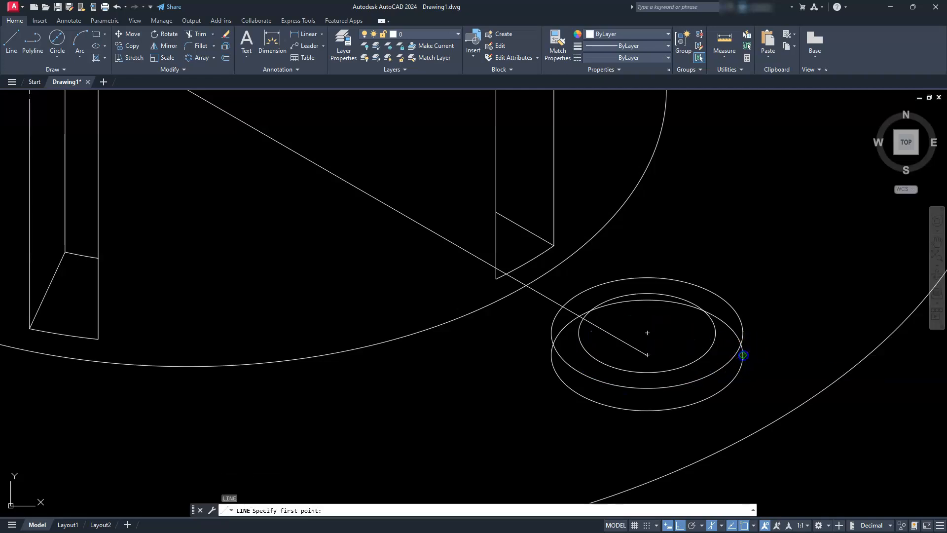
{"action": "left_click", "coordinate": [740, 330]}
{"action": "key", "text": "Escape"}
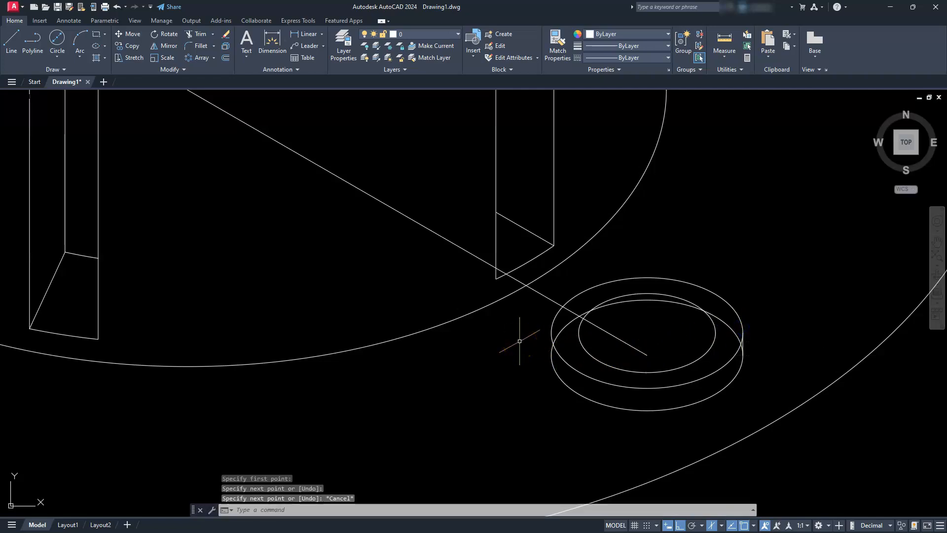
{"action": "left_click", "coordinate": [12, 40]}
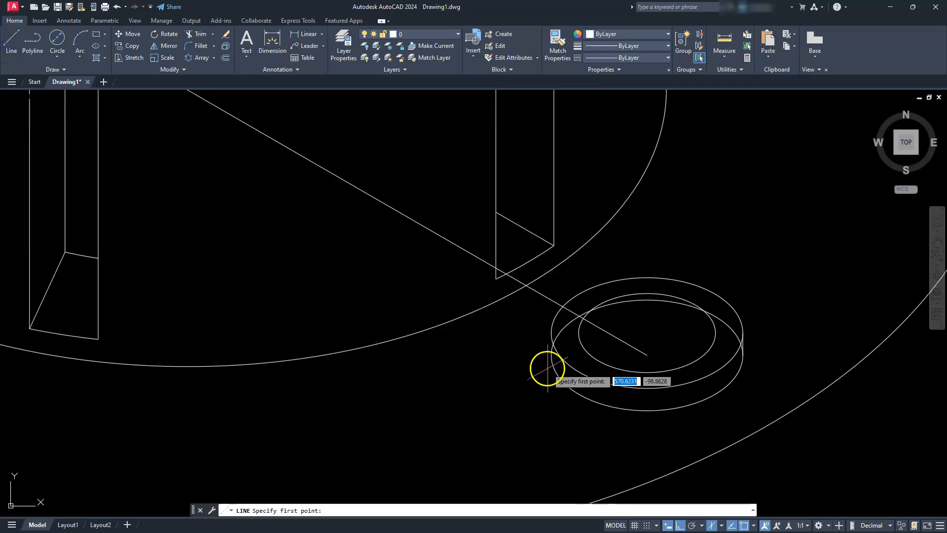
{"action": "left_click", "coordinate": [550, 331]}
{"action": "key", "text": "Escape"}
{"action": "key", "text": "Escape"}
{"action": "scroll", "coordinate": [587, 385], "scroll_direction": "up", "scroll_amount": 4}
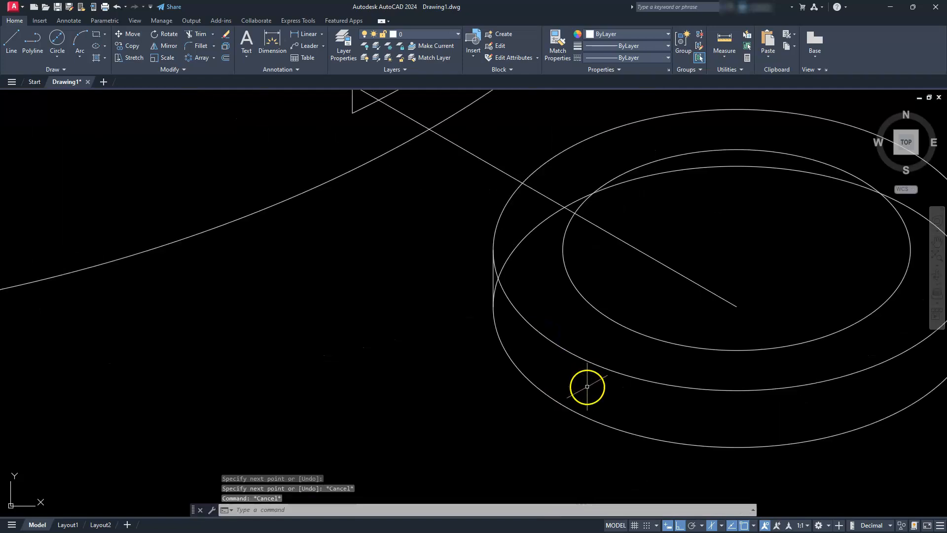
{"action": "middle_click_drag", "start_coordinate": [619, 371], "coordinate": [375, 372]}
{"action": "key", "text": "Escape"}
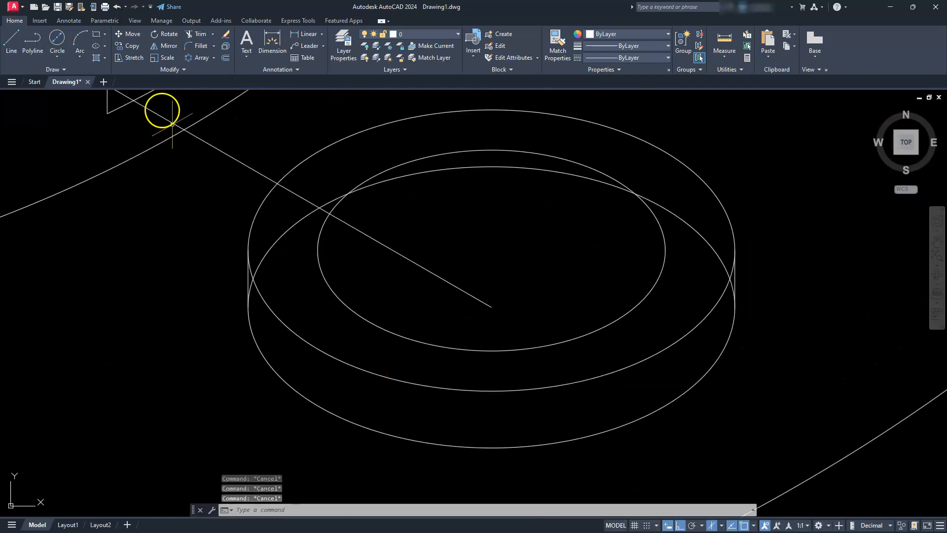
Step: Trim the lower 14-diameter isocircle's short side pieces where it crosses the upper one and erase its hidden back arc
{"action": "left_click", "coordinate": [197, 34]}
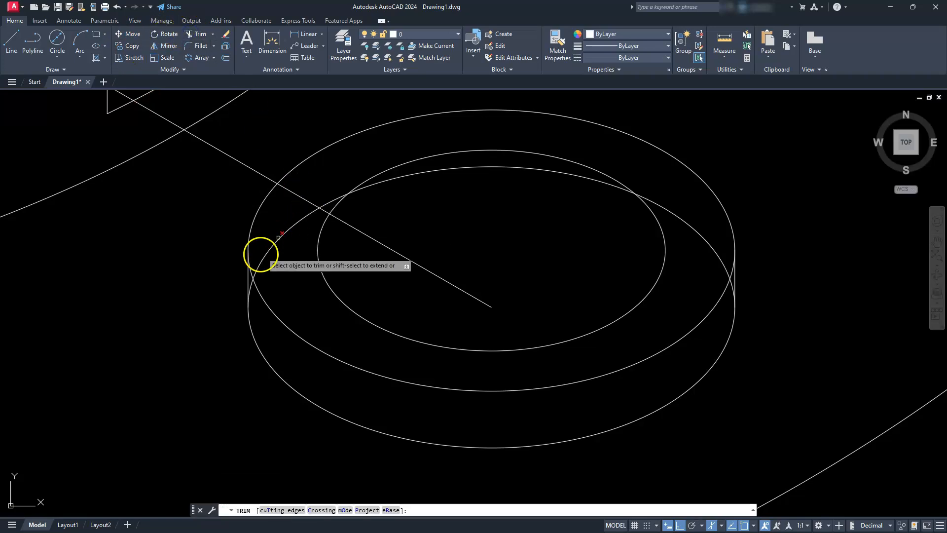
{"action": "left_click", "coordinate": [250, 283]}
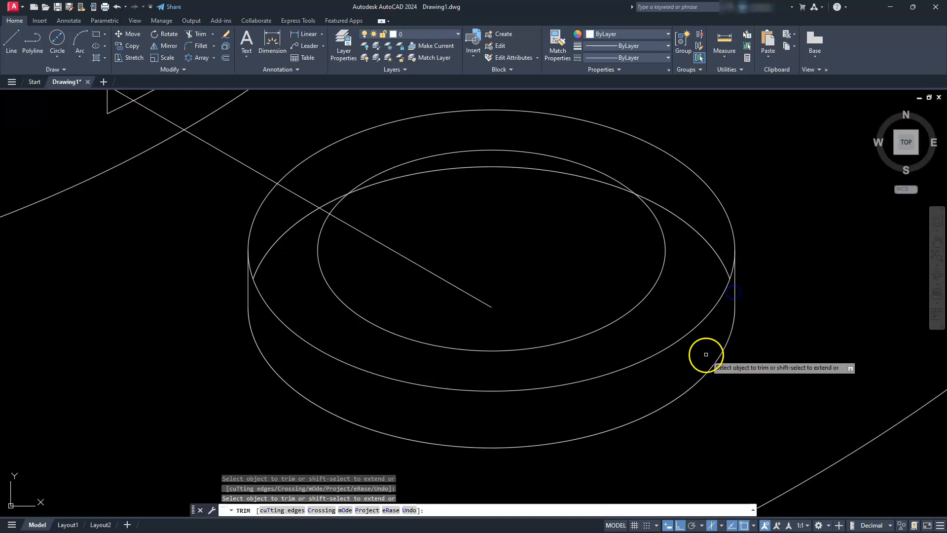
{"action": "key", "text": "Escape"}
{"action": "left_click", "coordinate": [712, 246]}
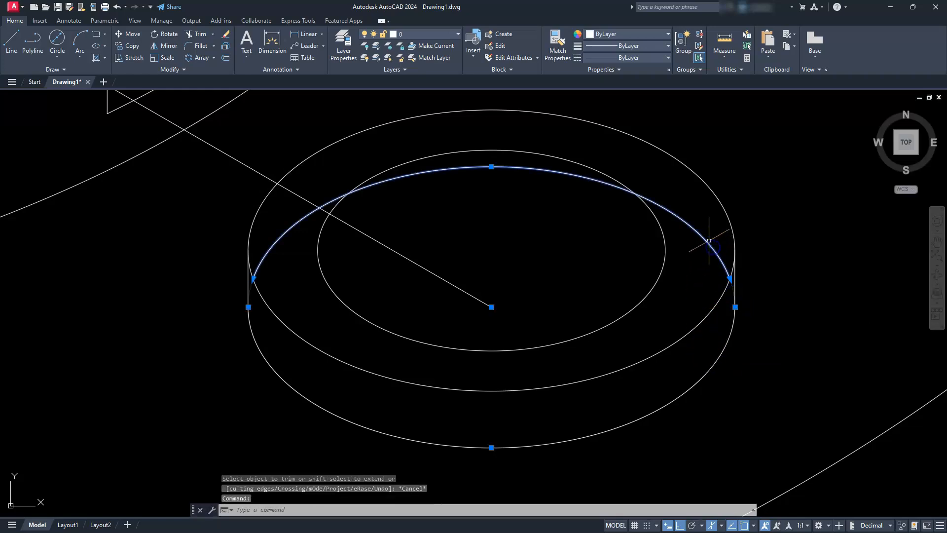
{"action": "key", "text": "Delete"}
{"action": "scroll", "coordinate": [705, 234], "scroll_direction": "down", "scroll_amount": 10}
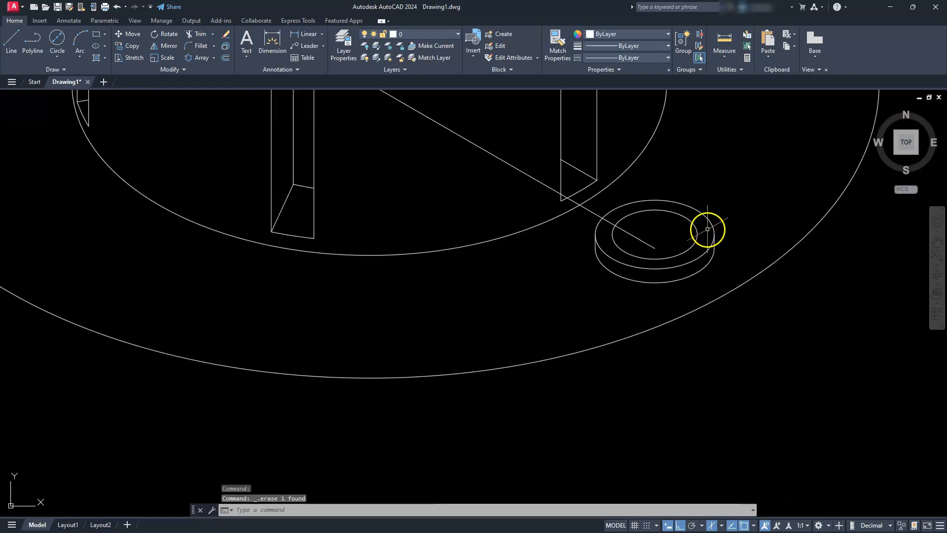
Step: Draw a construction line of length 95/2 from the ring's bottom centre towards the lower left along the isometric axis
{"action": "middle_click_drag", "start_coordinate": [667, 223], "coordinate": [792, 331]}
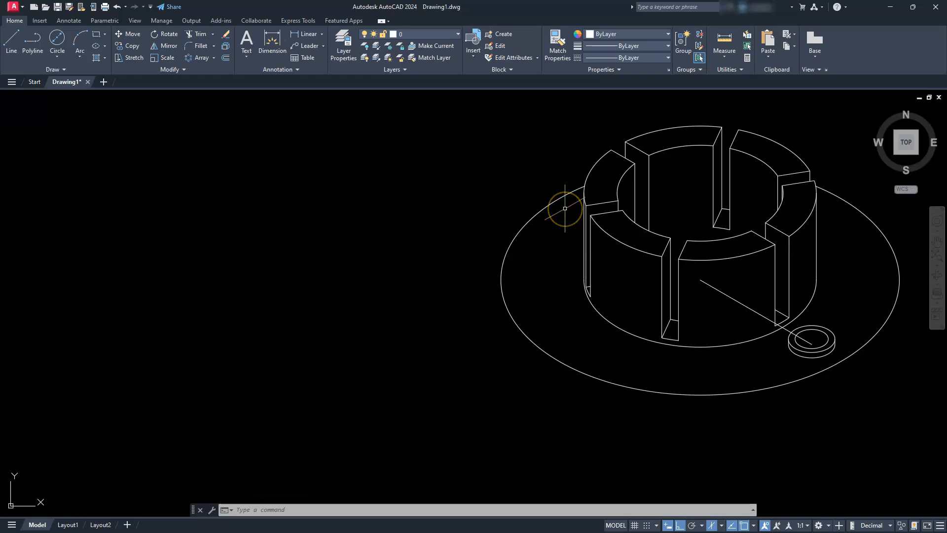
{"action": "key", "text": "Delete"}
{"action": "key", "text": "Escape"}
{"action": "type", "text": "l"}
{"action": "key", "text": "Return"}
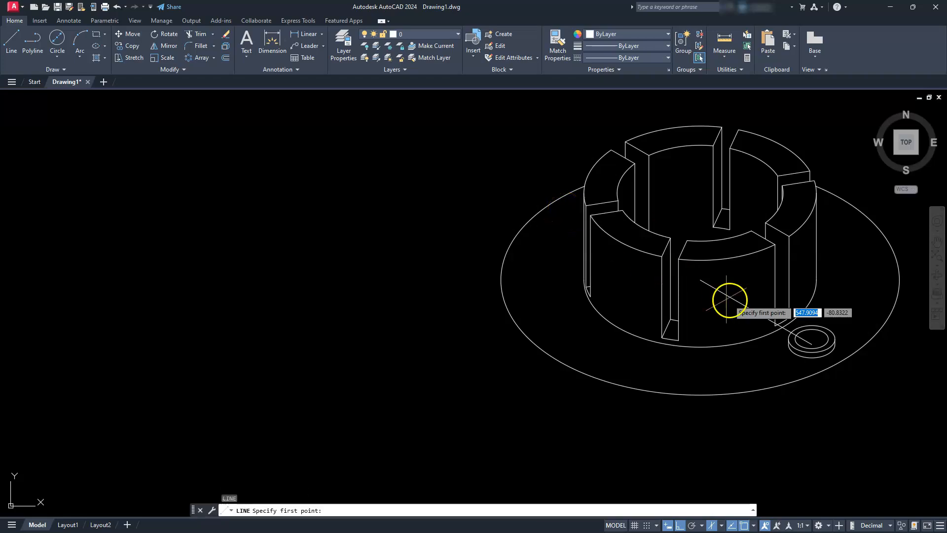
{"action": "left_click", "coordinate": [700, 279]}
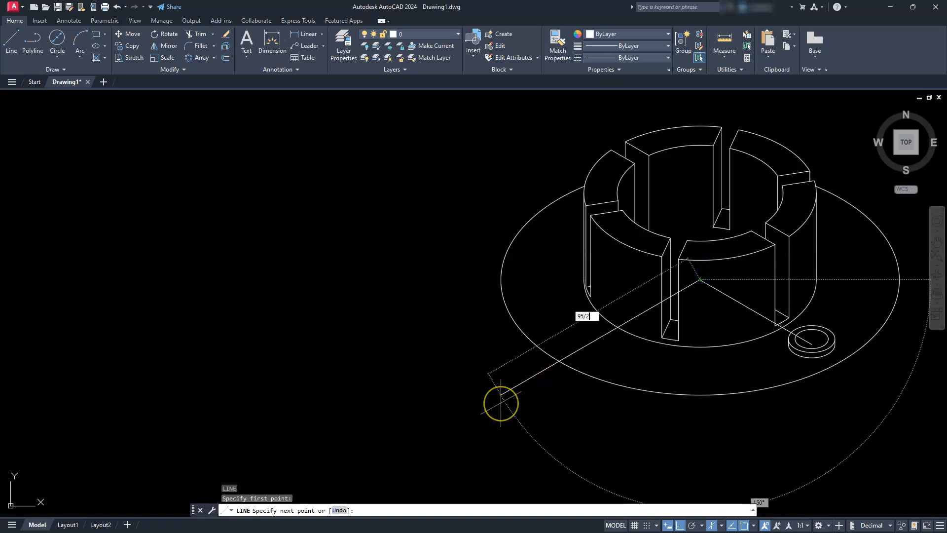
{"action": "key", "text": "Return"}
{"action": "key", "text": "Escape"}
{"action": "key", "text": "Escape"}
{"action": "key", "text": "Escape"}
{"action": "key", "text": "Escape"}
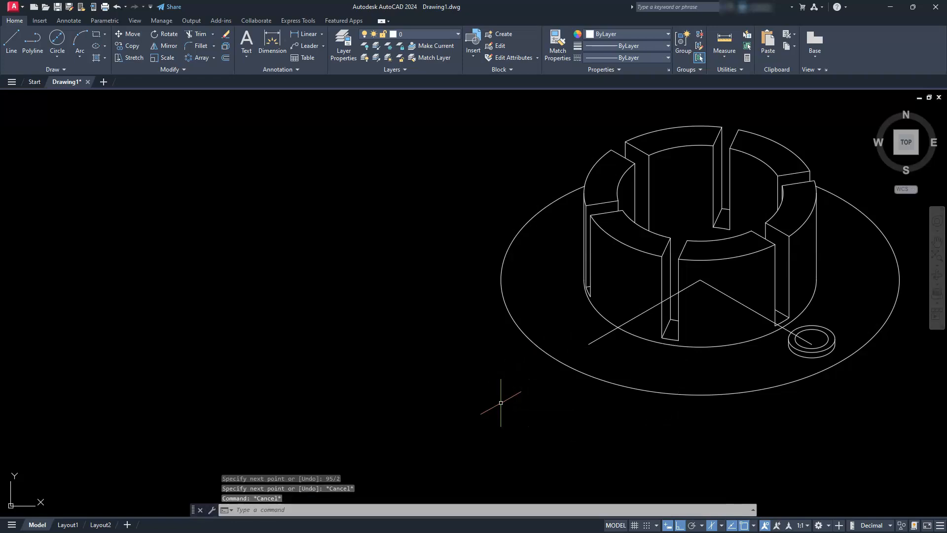
Step: Draw a construction line of length 95/2 from the ring's bottom centre towards the upper right along the isometric axis
{"action": "middle_click_drag", "start_coordinate": [582, 389], "coordinate": [394, 469]}
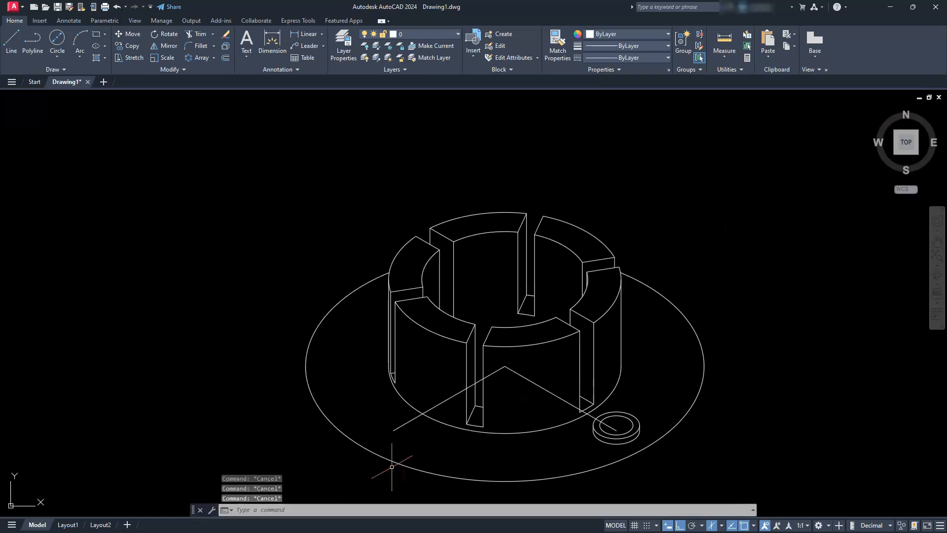
{"action": "key", "text": "Return"}
{"action": "left_click", "coordinate": [504, 366]}
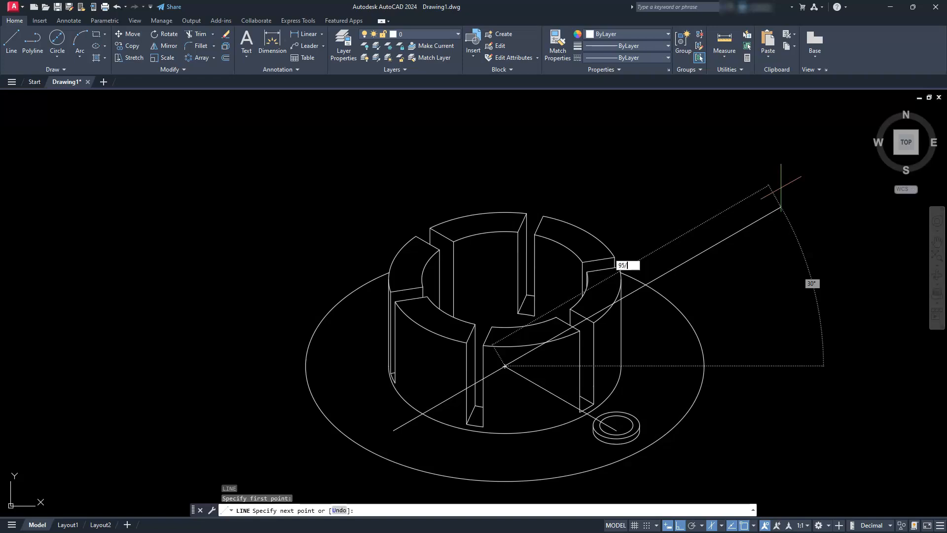
{"action": "key", "text": "Escape"}
{"action": "key", "text": "Escape"}
{"action": "key", "text": "Escape"}
{"action": "key", "text": "Escape"}
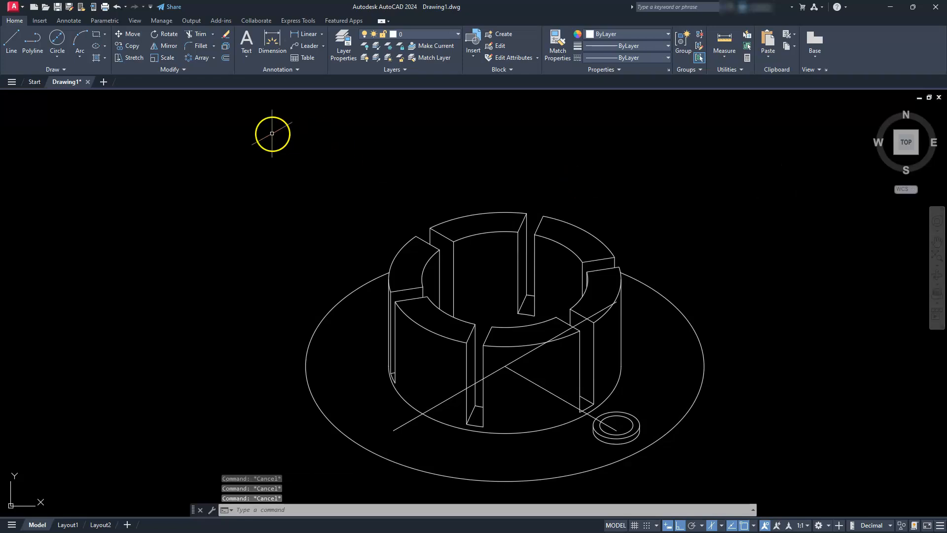
Step: Switch to the top isoplane and draw a 95/2 construction line from the ring's bottom centre towards the upper left
{"action": "left_click", "coordinate": [720, 525]}
{"action": "left_click", "coordinate": [727, 494]}
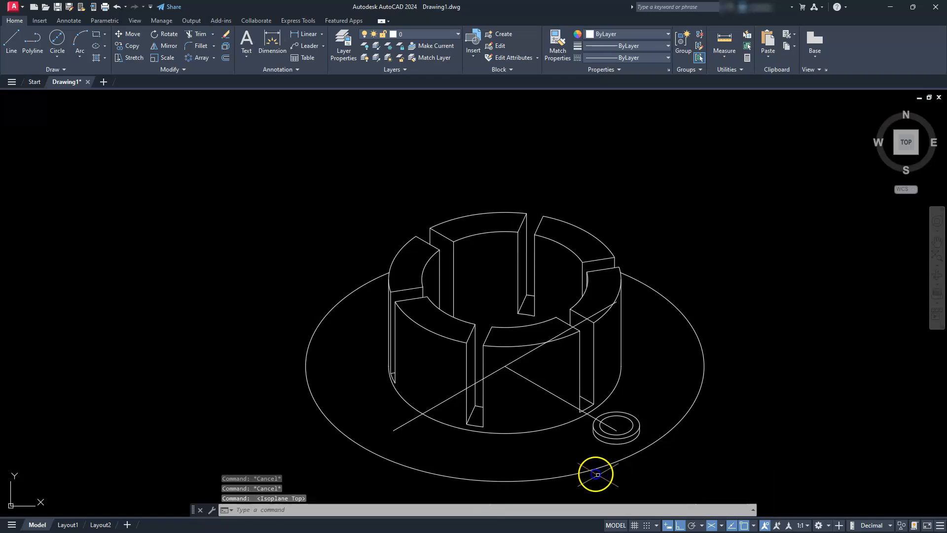
{"action": "type", "text": "l"}
{"action": "key", "text": "Return"}
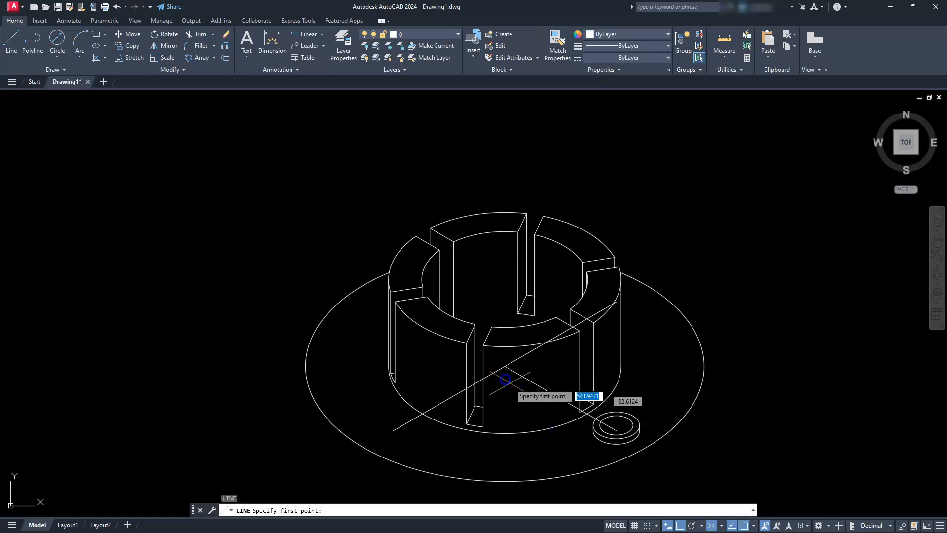
{"action": "left_click", "coordinate": [503, 366]}
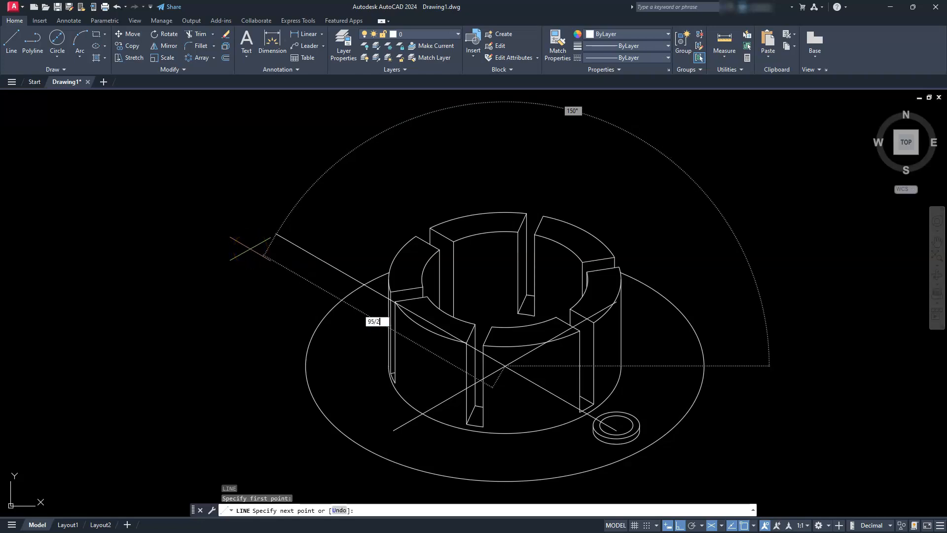
{"action": "key", "text": "Return"}
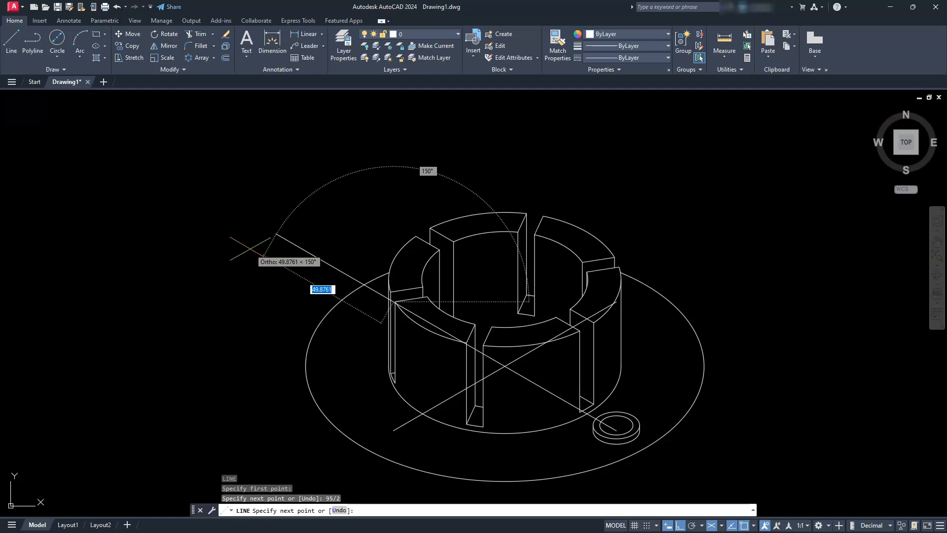
{"action": "key", "text": "Escape"}
{"action": "key", "text": "Escape"}
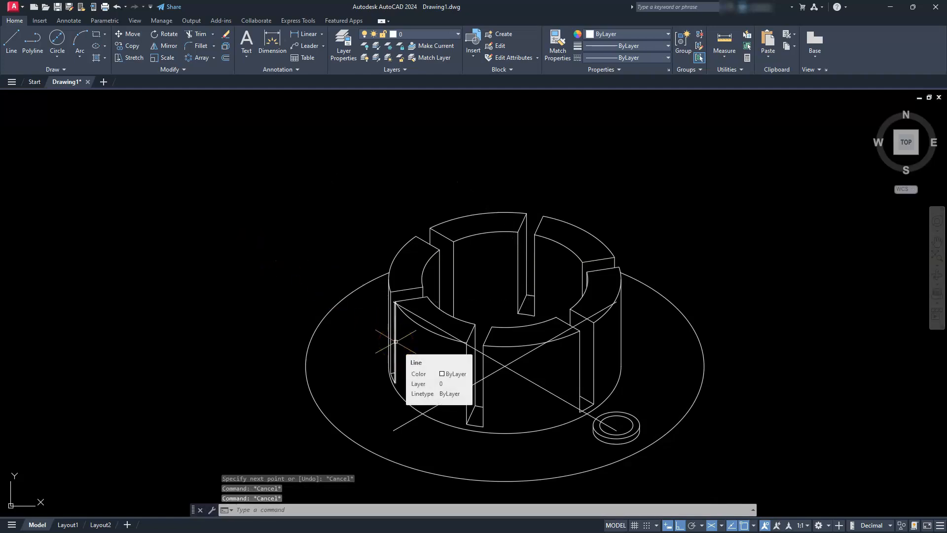
Step: Copy the complete stepped hole outline from its construction line's end to the end of the lower-left construction line
{"action": "scroll", "coordinate": [641, 427], "scroll_direction": "up", "scroll_amount": 6}
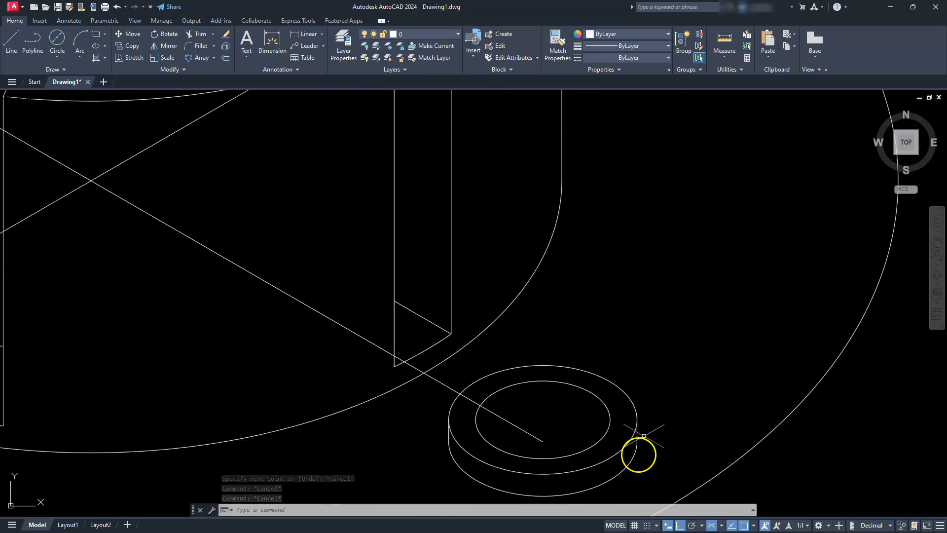
{"action": "middle_click_drag", "start_coordinate": [573, 478], "coordinate": [596, 391]}
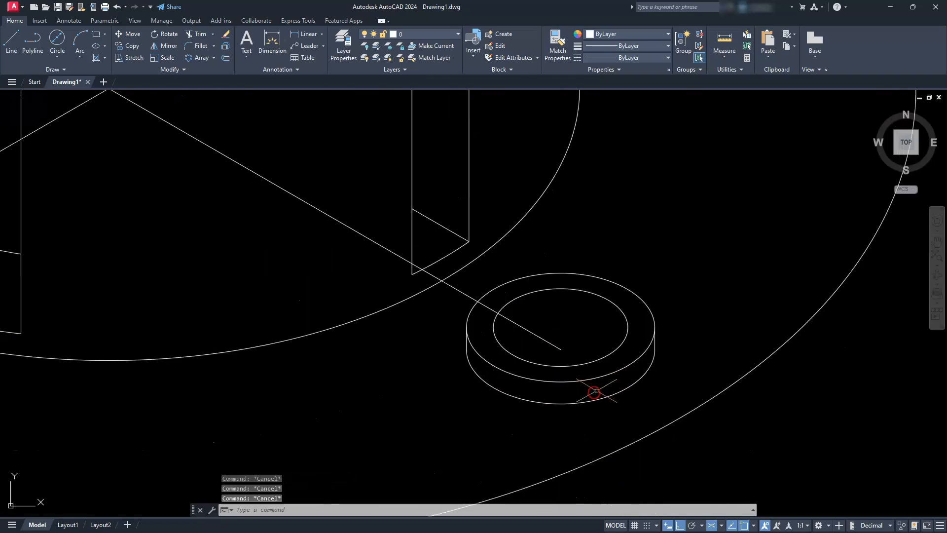
{"action": "left_click", "coordinate": [458, 429]}
{"action": "left_click", "coordinate": [695, 269]}
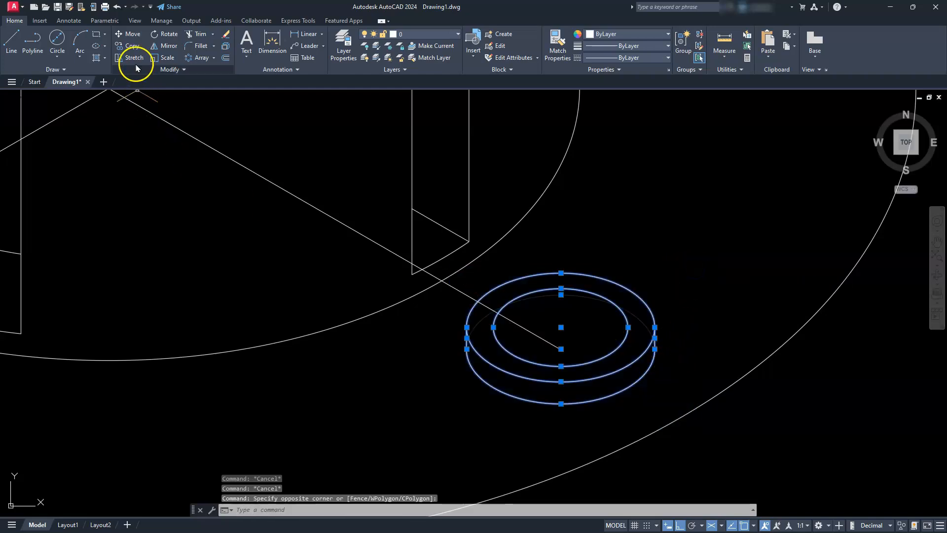
{"action": "left_click", "coordinate": [129, 46]}
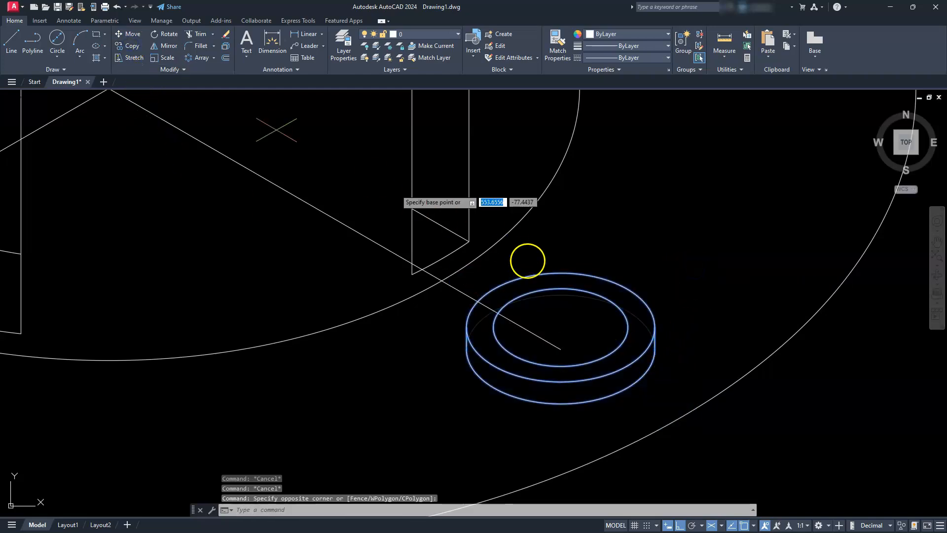
{"action": "left_click", "coordinate": [561, 349]}
{"action": "scroll", "coordinate": [560, 349], "scroll_direction": "down", "scroll_amount": 4}
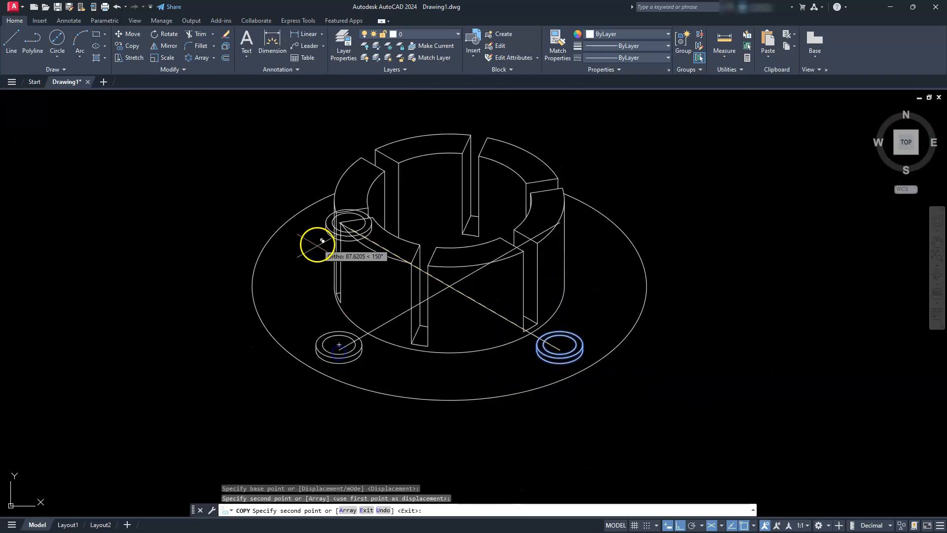
Step: Place two more copies of the stepped hole at the ends of the upper-left and upper-right construction lines
{"action": "scroll", "coordinate": [325, 231], "scroll_direction": "up", "scroll_amount": 4}
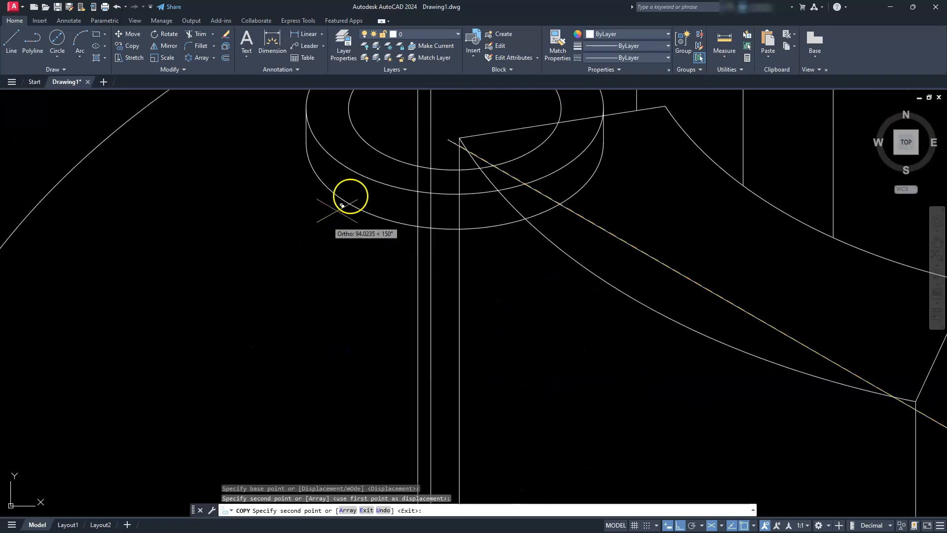
{"action": "left_click", "coordinate": [451, 139]}
{"action": "scroll", "coordinate": [454, 142], "scroll_direction": "down", "scroll_amount": 4}
{"action": "scroll", "coordinate": [793, 141], "scroll_direction": "up", "scroll_amount": 5}
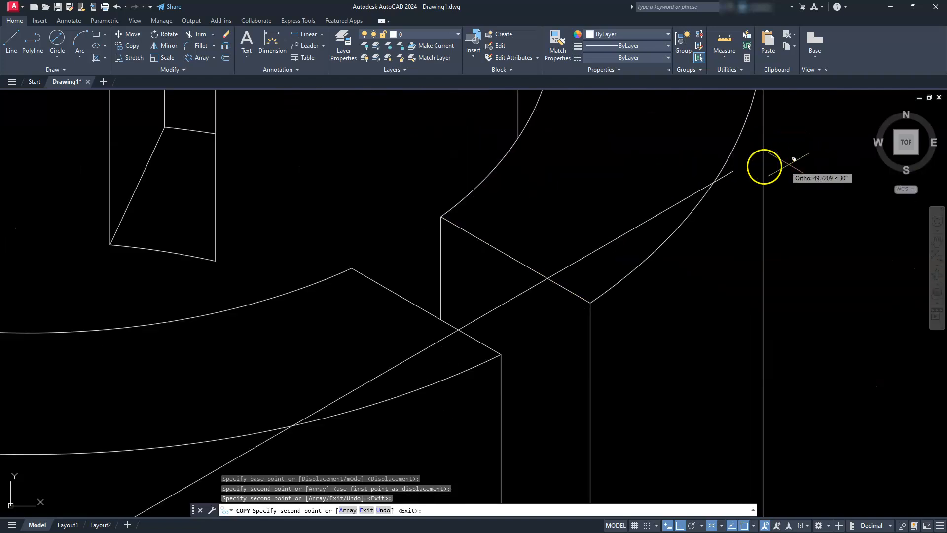
{"action": "left_click", "coordinate": [733, 172]}
{"action": "key", "text": "Escape"}
{"action": "key", "text": "Escape"}
{"action": "key", "text": "Escape"}
{"action": "key", "text": "Escape"}
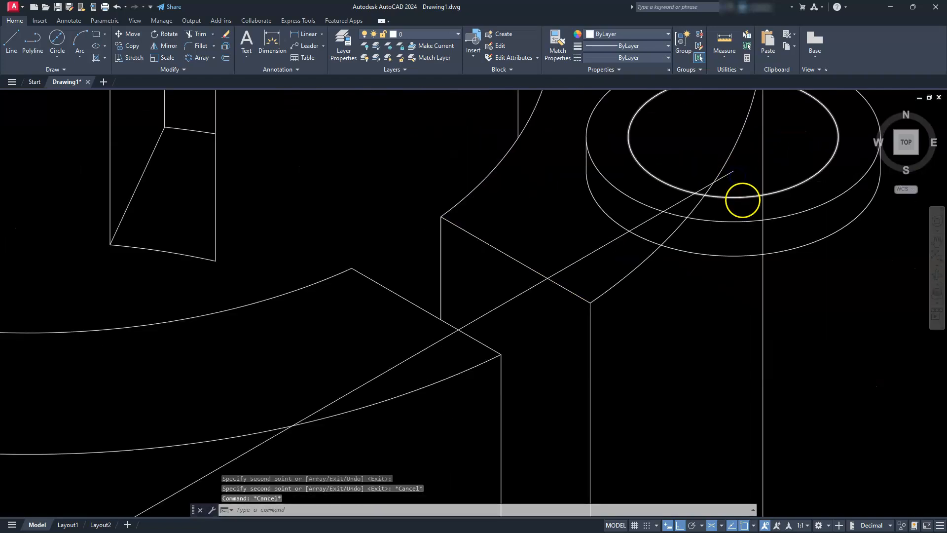
Step: Erase the upper-left, upper-right and lower-left construction lines running from the ring's bottom centre
{"action": "scroll", "coordinate": [740, 204], "scroll_direction": "down", "scroll_amount": 5}
{"action": "middle_click_drag", "start_coordinate": [776, 190], "coordinate": [642, 290]}
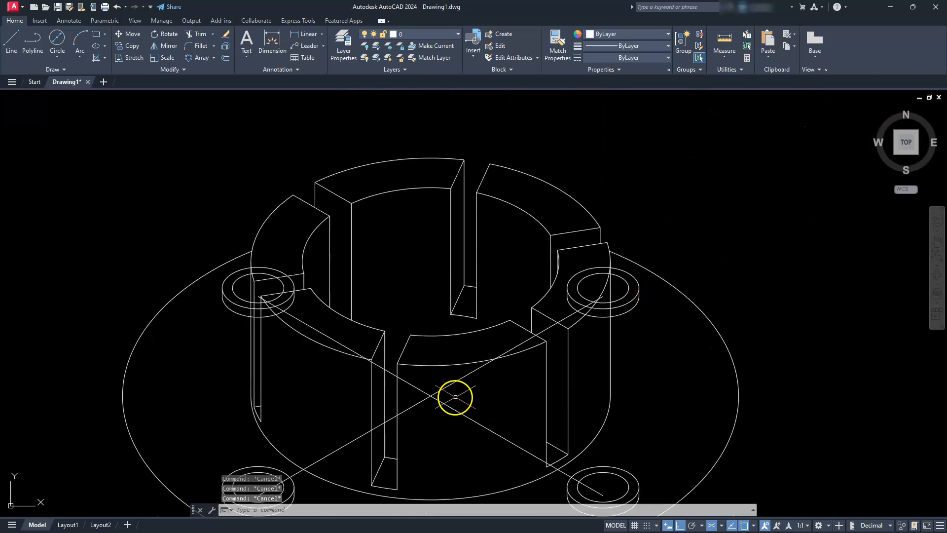
{"action": "left_click", "coordinate": [426, 393]}
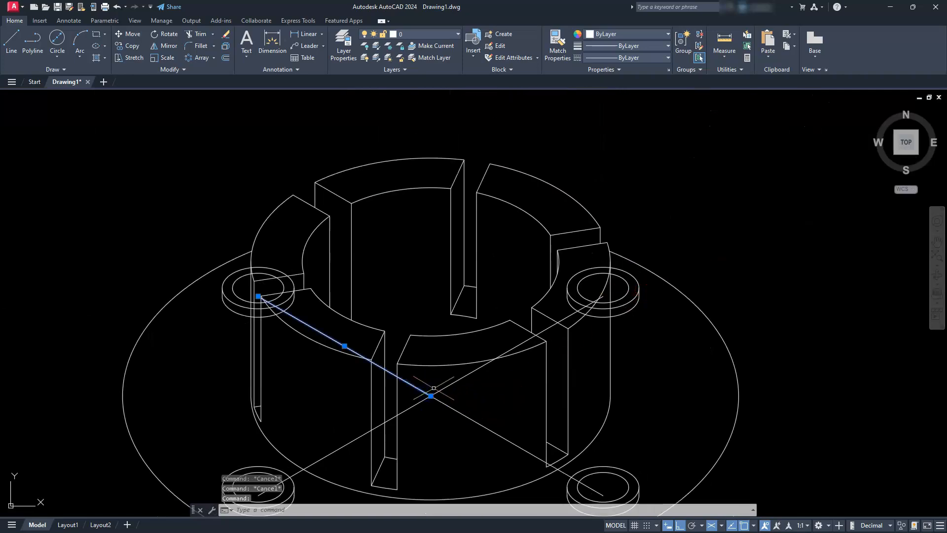
{"action": "left_click", "coordinate": [448, 386]}
{"action": "left_click", "coordinate": [364, 435]}
{"action": "key", "text": "Delete"}
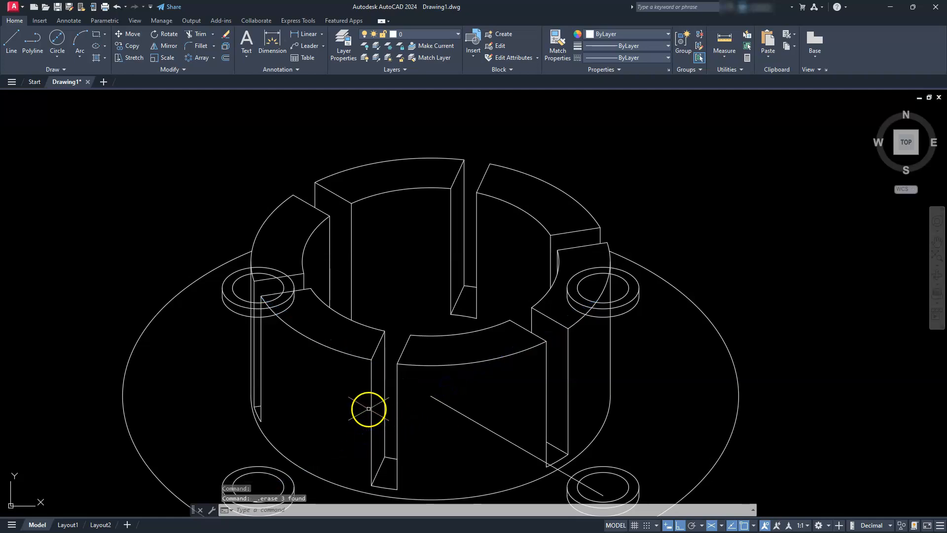
{"action": "key", "text": "Escape"}
{"action": "key", "text": "Escape"}
{"action": "key", "text": "Escape"}
{"action": "scroll", "coordinate": [613, 297], "scroll_direction": "up", "scroll_amount": 4}
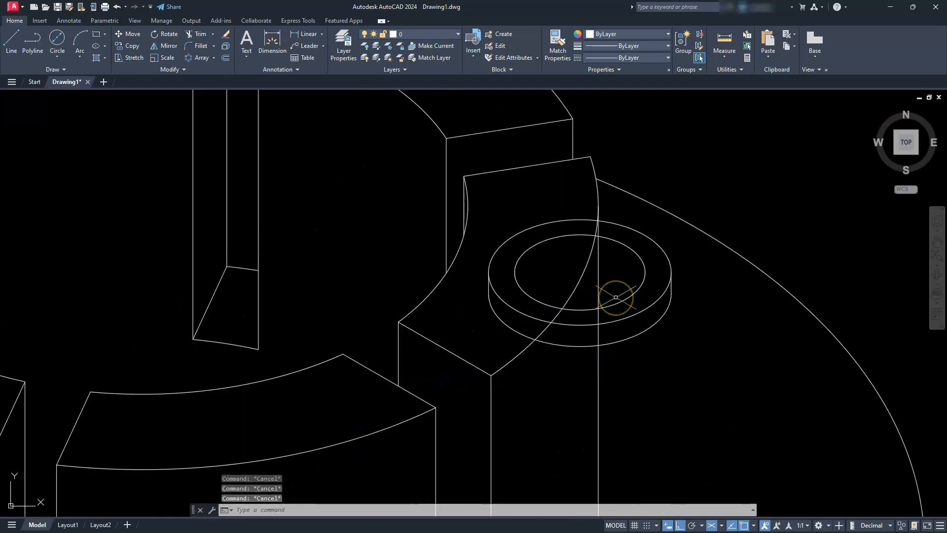
Step: Trim away the portions of the upper-right stepped hole hidden behind the ring's outer wall
{"action": "left_click", "coordinate": [195, 34]}
{"action": "left_click", "coordinate": [578, 358]}
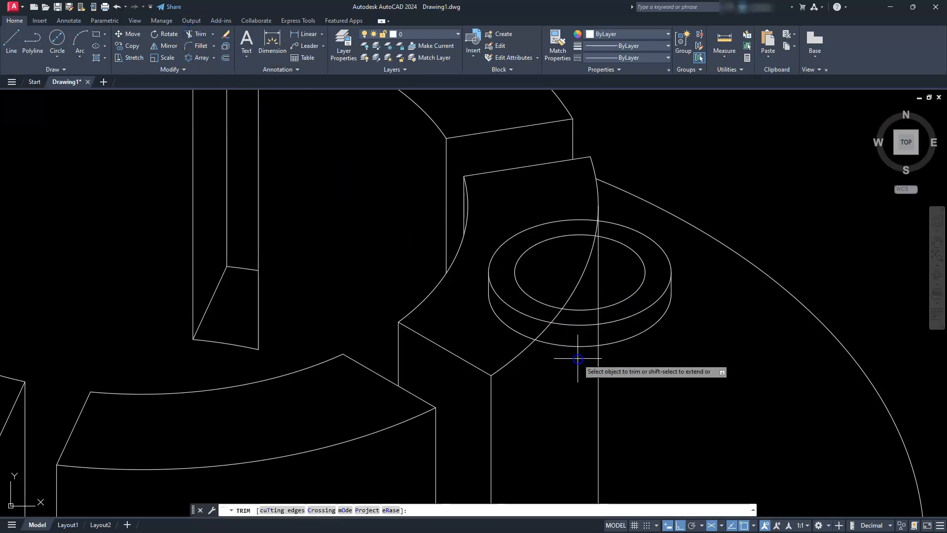
{"action": "left_click", "coordinate": [583, 299]}
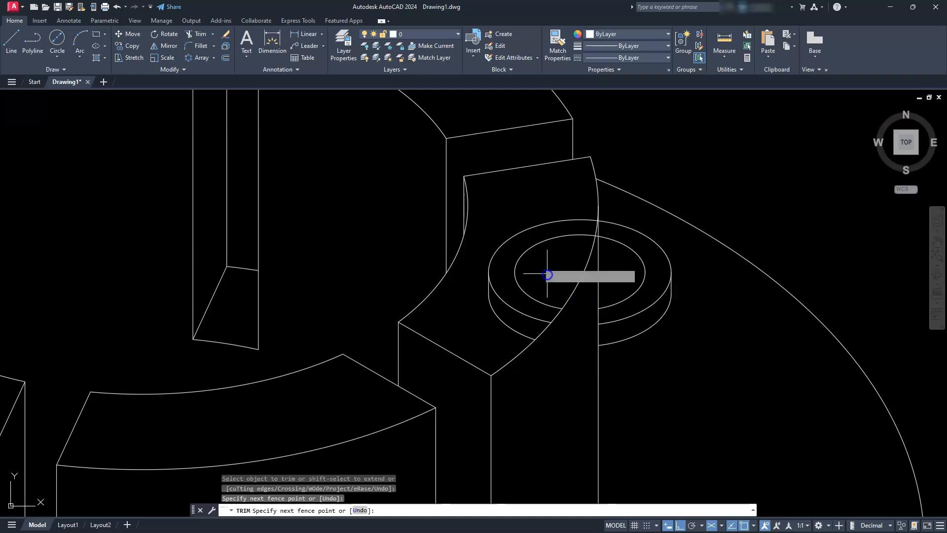
{"action": "left_click", "coordinate": [502, 224]}
{"action": "left_click", "coordinate": [508, 255]}
{"action": "left_click", "coordinate": [484, 321]}
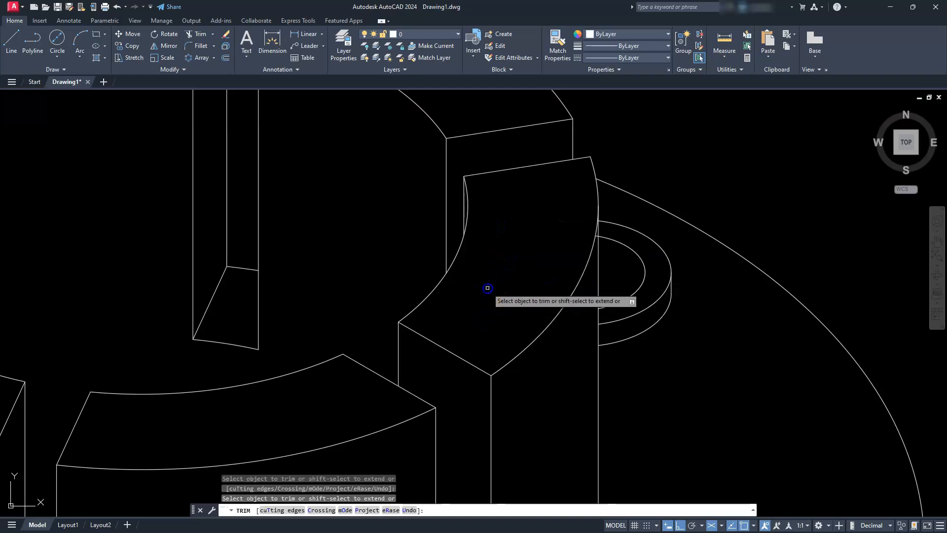
Step: Trim the upper-left stepped hole's ellipses between the ring's outer vertical edge and the adjacent slot edge
{"action": "scroll", "coordinate": [486, 290], "scroll_direction": "down", "scroll_amount": 5}
{"action": "mouse_move", "coordinate": [457, 303]}
{"action": "middle_mouse_down"}
{"action": "mouse_move", "coordinate": [362, 298]}
{"action": "mouse_move", "coordinate": [549, 300]}
{"action": "middle_mouse_up"}
{"action": "scroll", "coordinate": [339, 267], "scroll_direction": "up", "scroll_amount": 6}
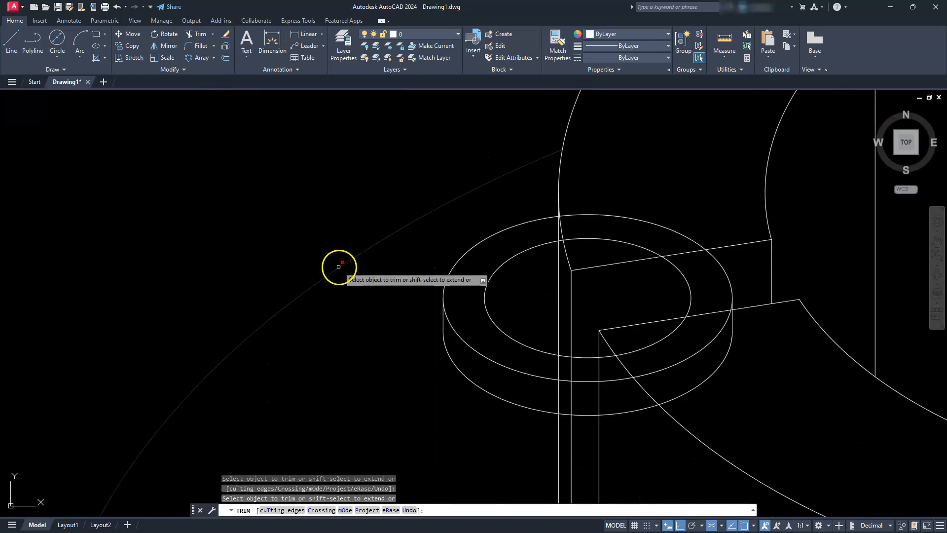
{"action": "scroll", "coordinate": [567, 220], "scroll_direction": "up", "scroll_amount": 4}
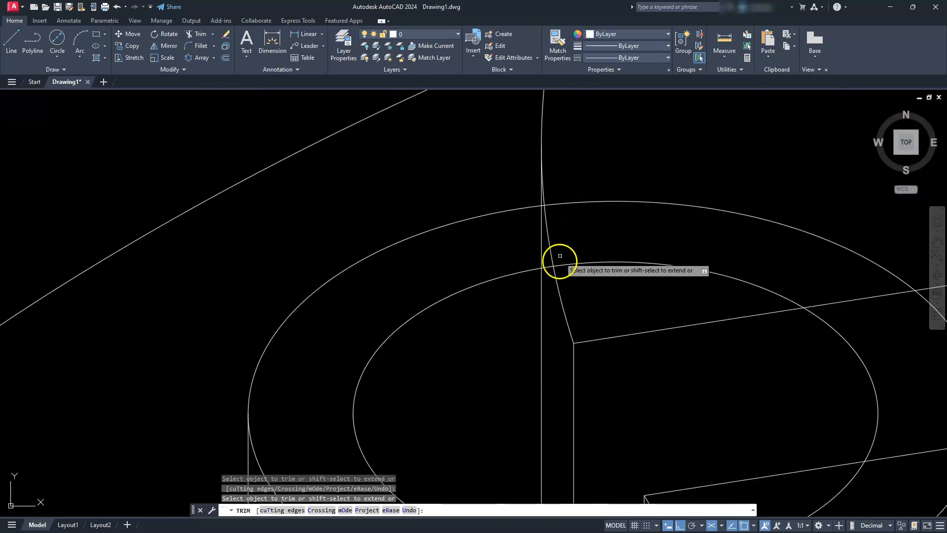
{"action": "scroll", "coordinate": [541, 217], "scroll_direction": "up", "scroll_amount": 4}
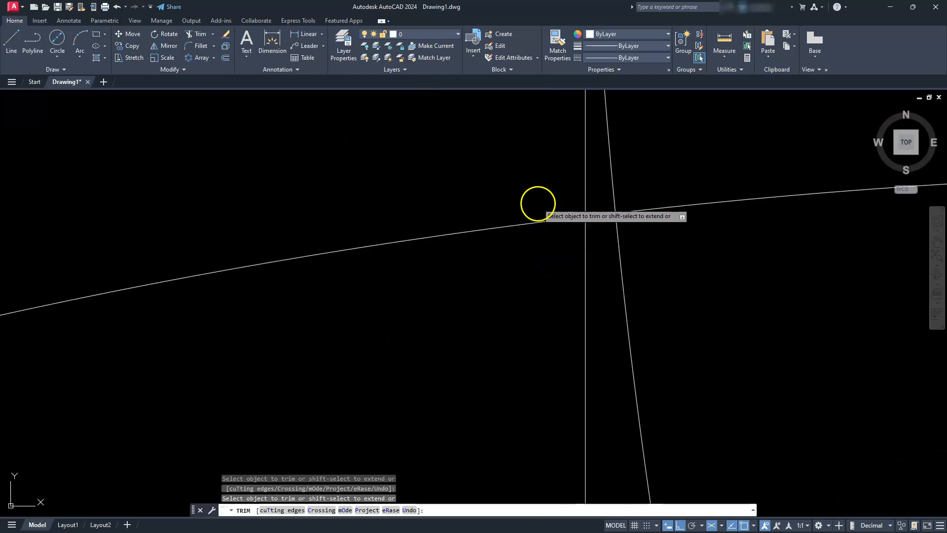
{"action": "scroll", "coordinate": [597, 216], "scroll_direction": "down", "scroll_amount": 8}
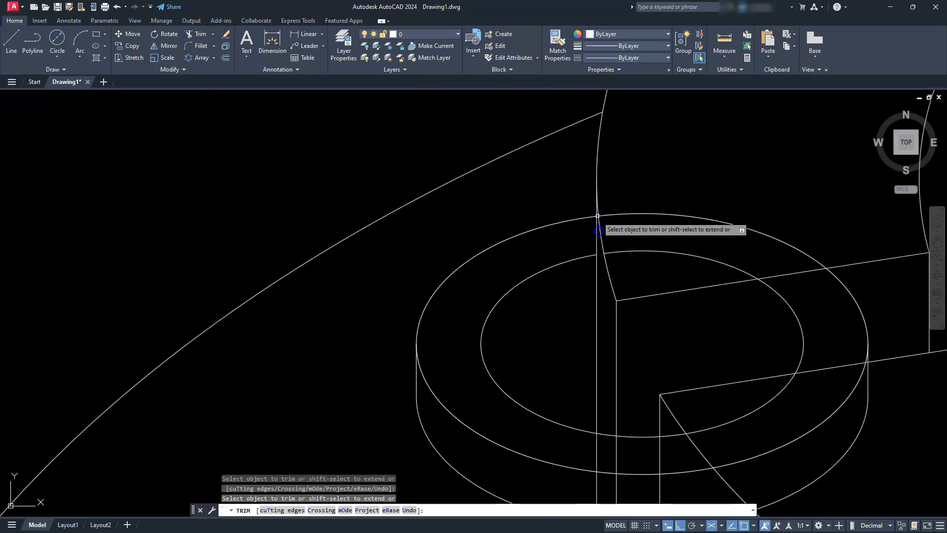
{"action": "middle_click_drag", "start_coordinate": [613, 332], "coordinate": [598, 137]}
{"action": "left_click_drag", "start_coordinate": [598, 137], "coordinate": [596, 310]}
{"action": "scroll", "coordinate": [595, 310], "scroll_direction": "down", "scroll_amount": 6}
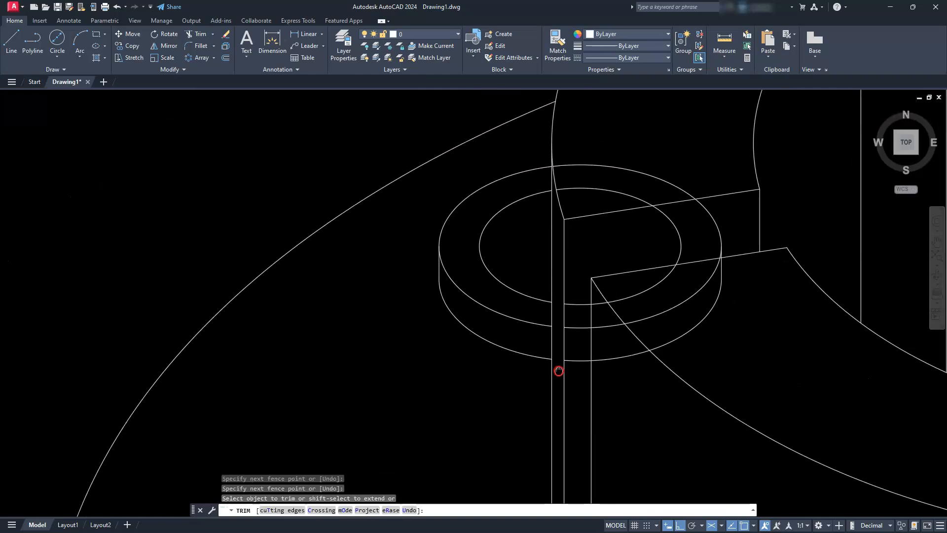
{"action": "scroll", "coordinate": [572, 339], "scroll_direction": "up", "scroll_amount": 3}
{"action": "key", "text": "Escape"}
{"action": "key", "text": "Escape"}
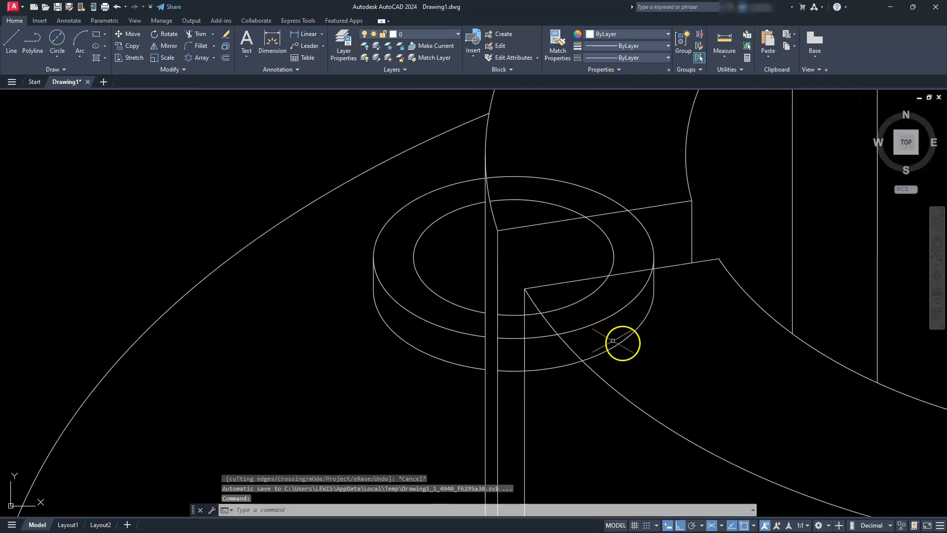
Step: Erase the leftover arcs and short vertical edge of the upper-left stepped hole that lie inside the ring
{"action": "left_click", "coordinate": [629, 347]}
{"action": "left_click", "coordinate": [581, 306]}
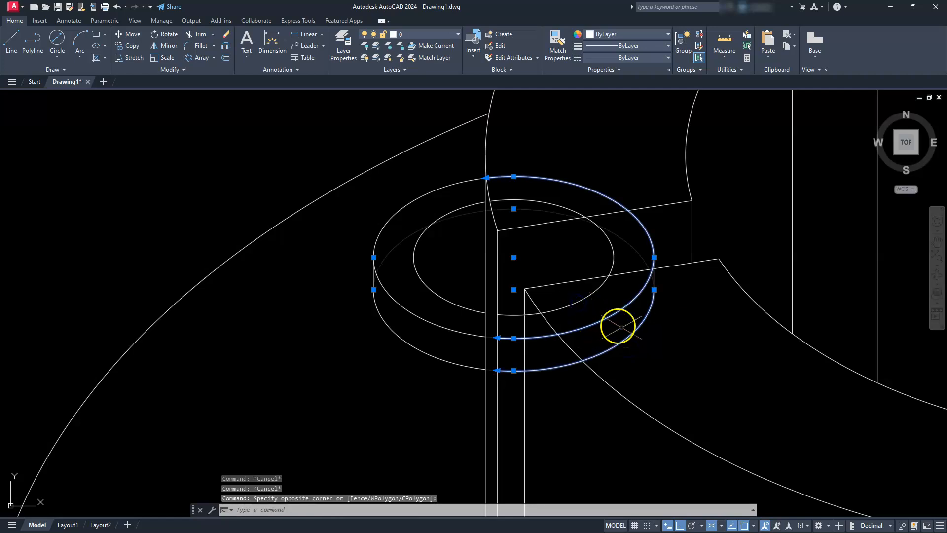
{"action": "key", "text": "Delete"}
{"action": "left_click", "coordinate": [583, 298]}
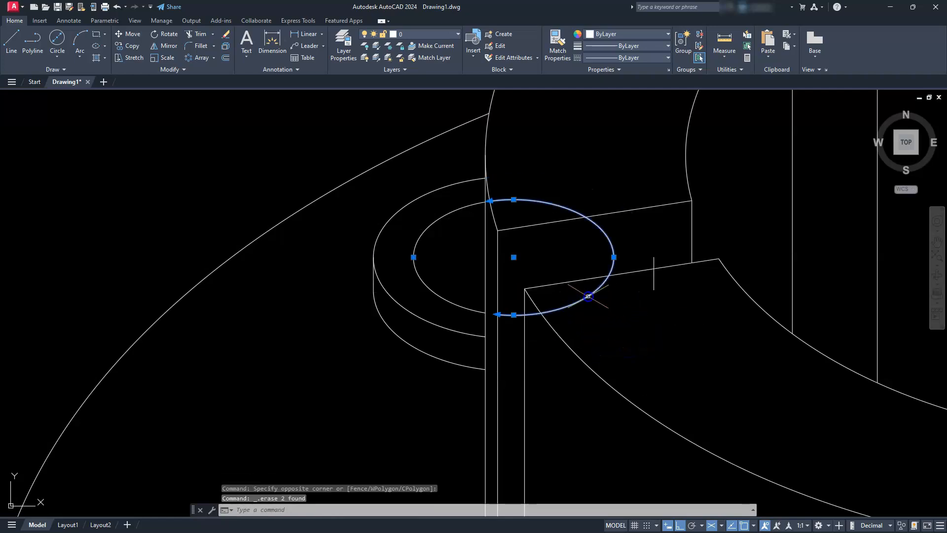
{"action": "key", "text": "Delete"}
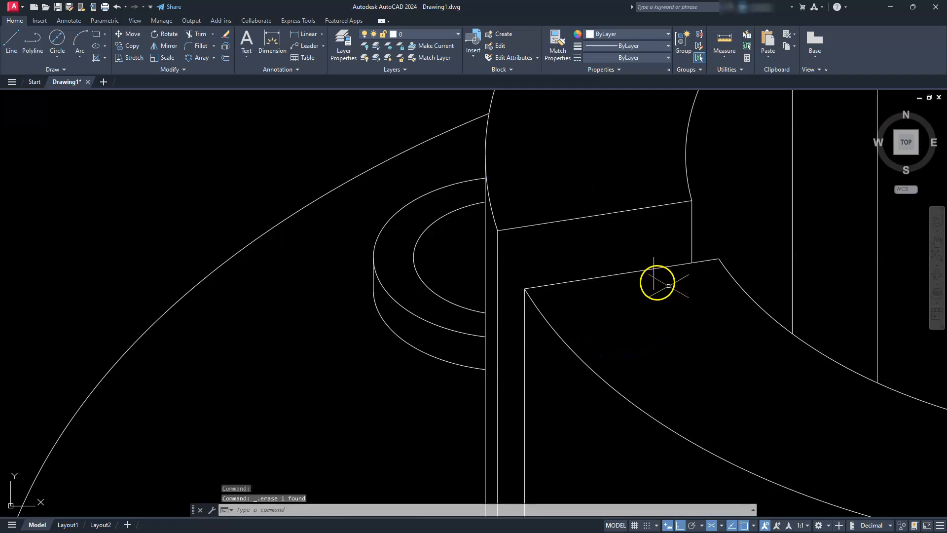
{"action": "left_click", "coordinate": [653, 282]}
{"action": "key", "text": "Delete"}
{"action": "scroll", "coordinate": [638, 275], "scroll_direction": "down", "scroll_amount": 6}
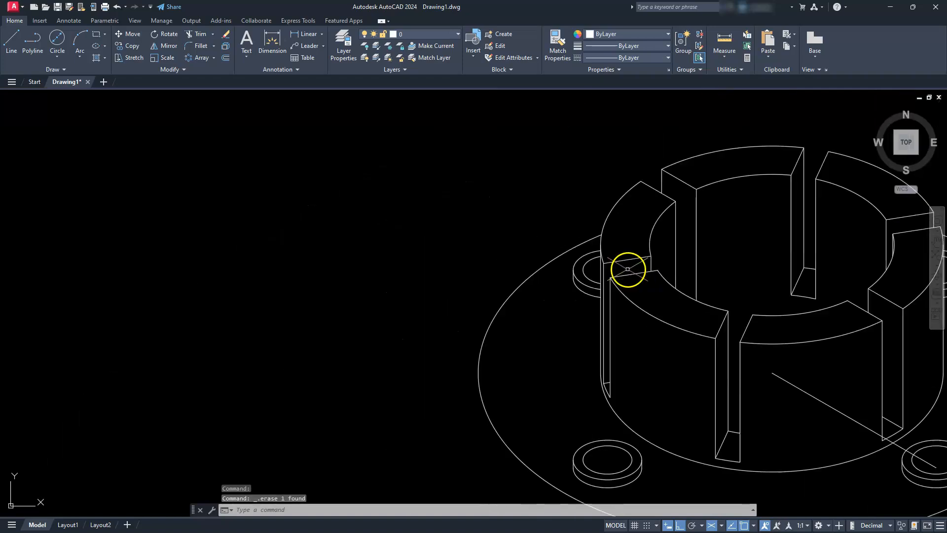
{"action": "key", "text": "Escape"}
{"action": "key", "text": "Escape"}
{"action": "key", "text": "Escape"}
{"action": "middle_click_drag", "start_coordinate": [652, 367], "coordinate": [480, 287]}
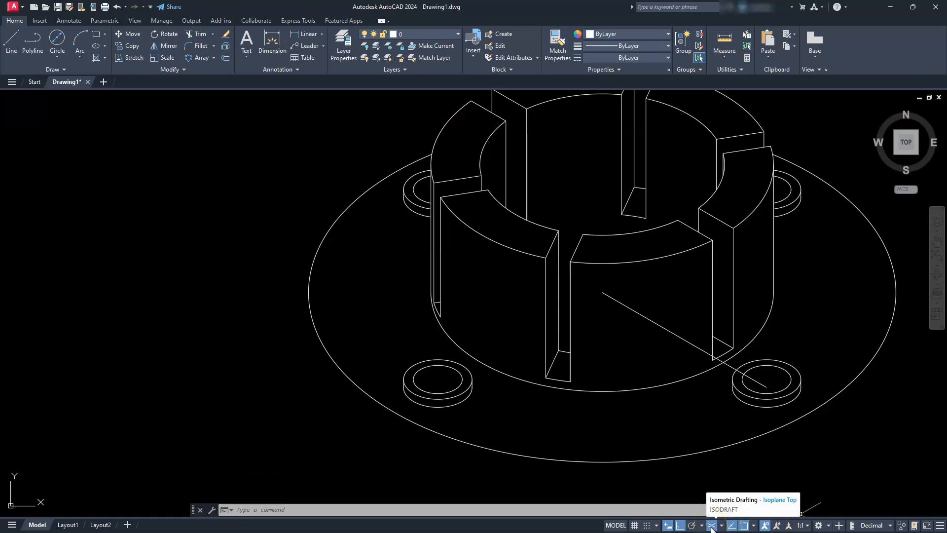
{"action": "left_click", "coordinate": [712, 526]}
{"action": "key", "text": "Escape"}
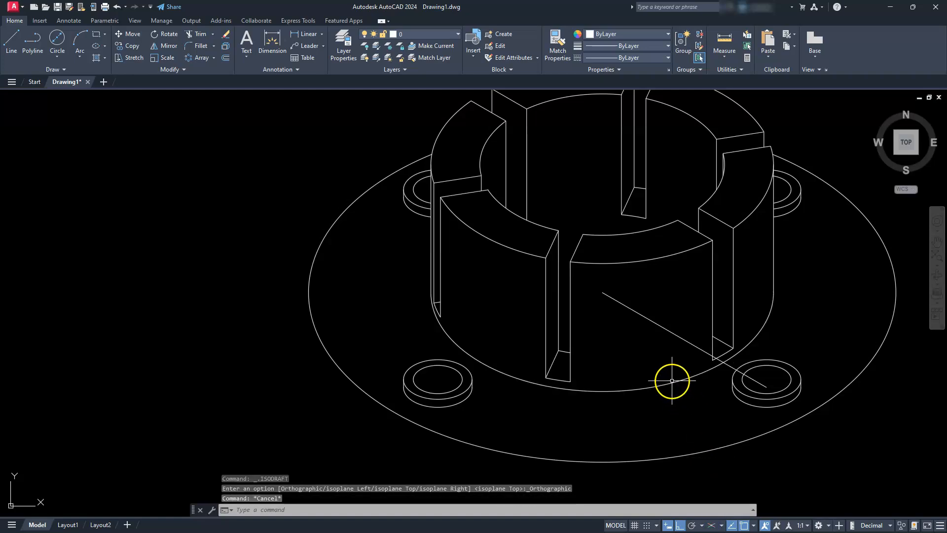
{"action": "type", "text": "l"}
{"action": "key", "text": "Return"}
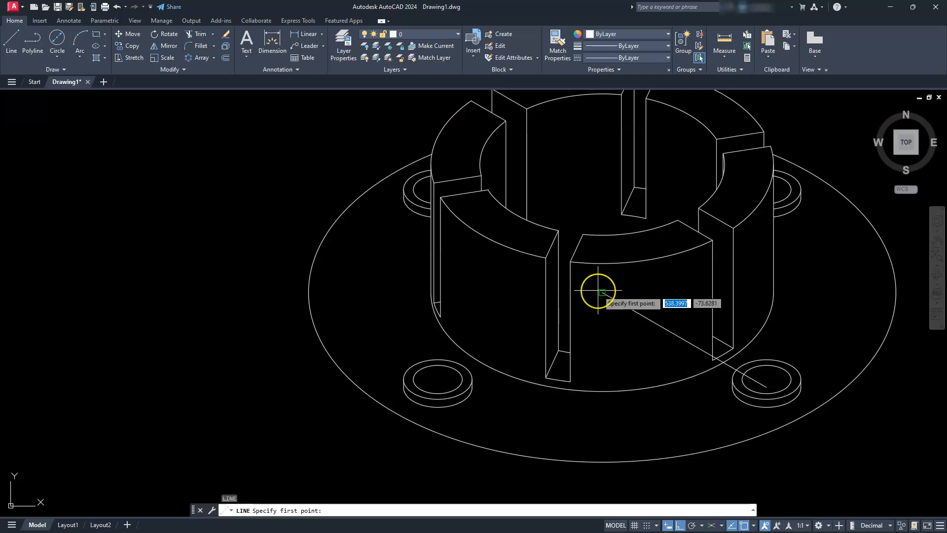
{"action": "key", "text": "Escape"}
{"action": "key", "text": "Escape"}
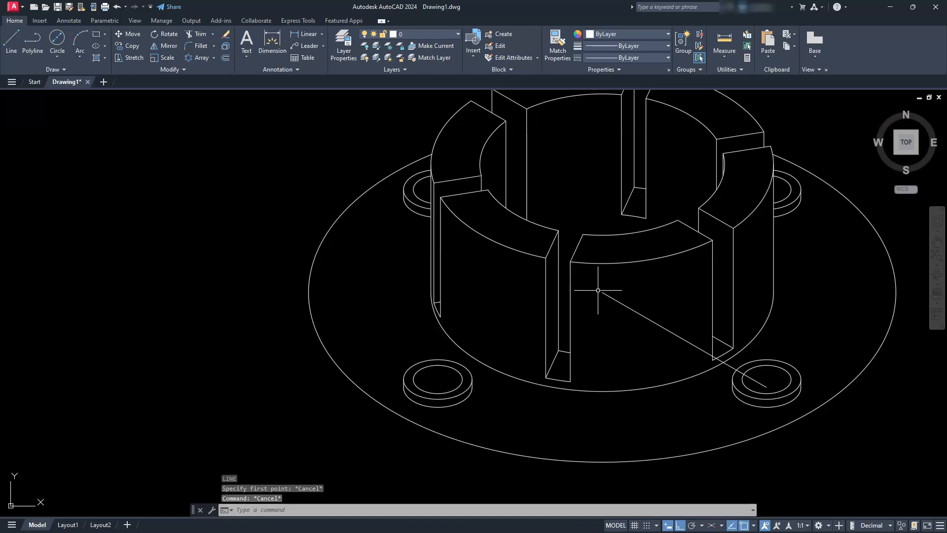
{"action": "left_click", "coordinate": [712, 526]}
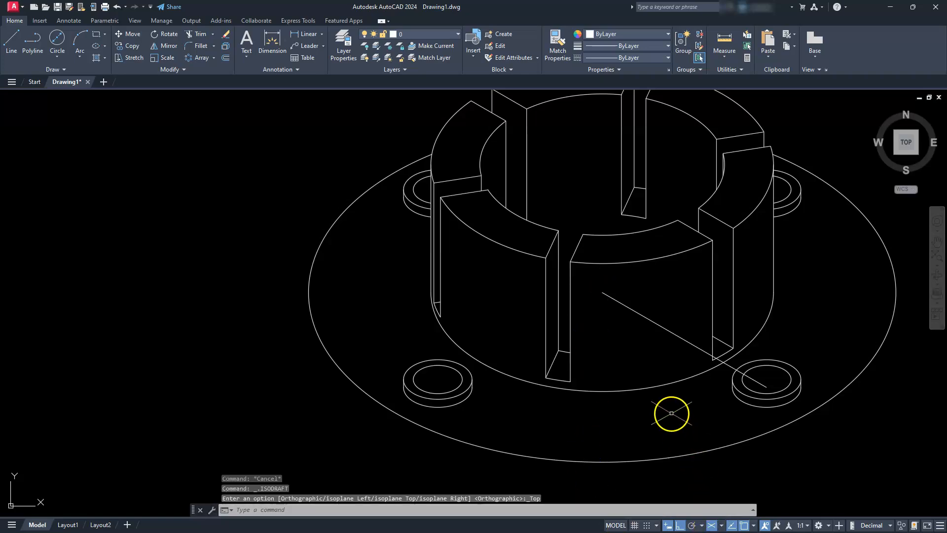
Step: Draw a top-plane isocircle by diameter, centred on the ring's bottom centre and passing through the remaining construction line's end
{"action": "type", "text": "EL"}
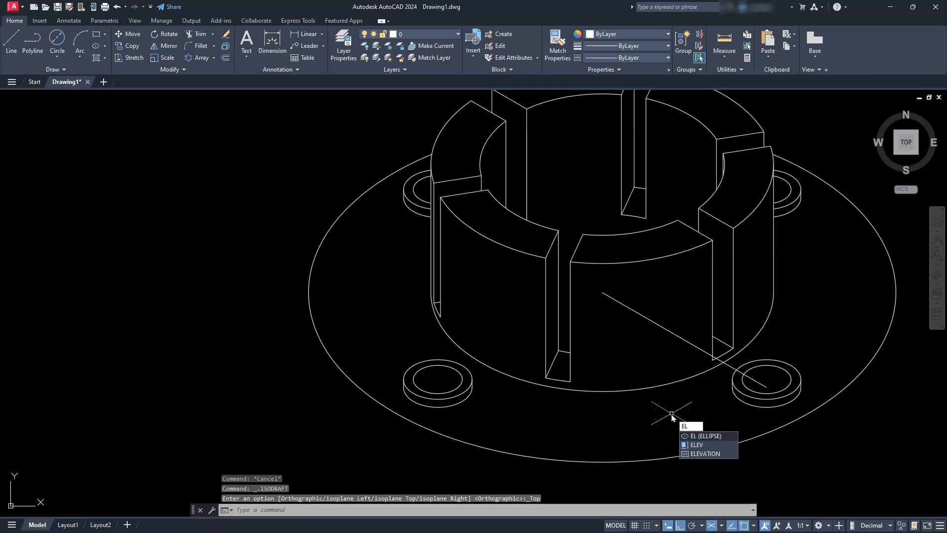
{"action": "key", "text": "Return"}
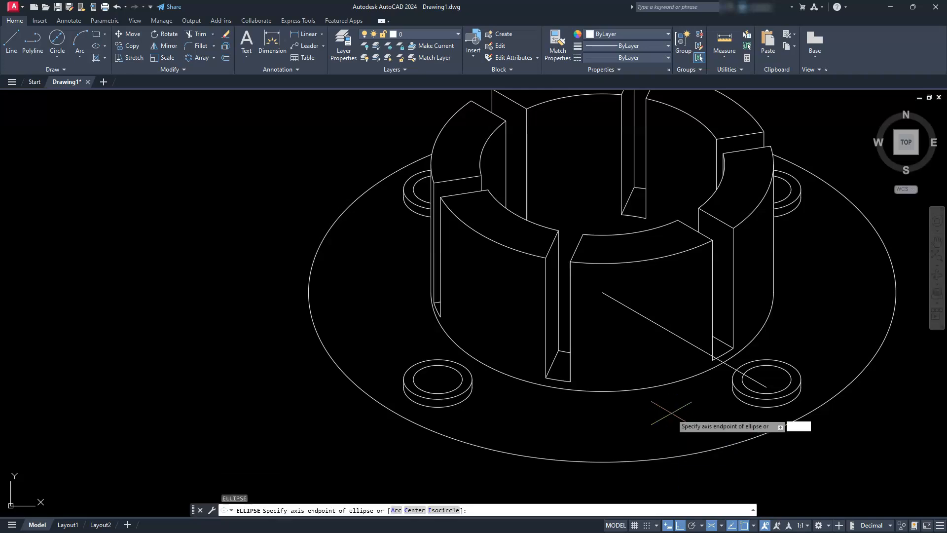
{"action": "key", "text": "Return"}
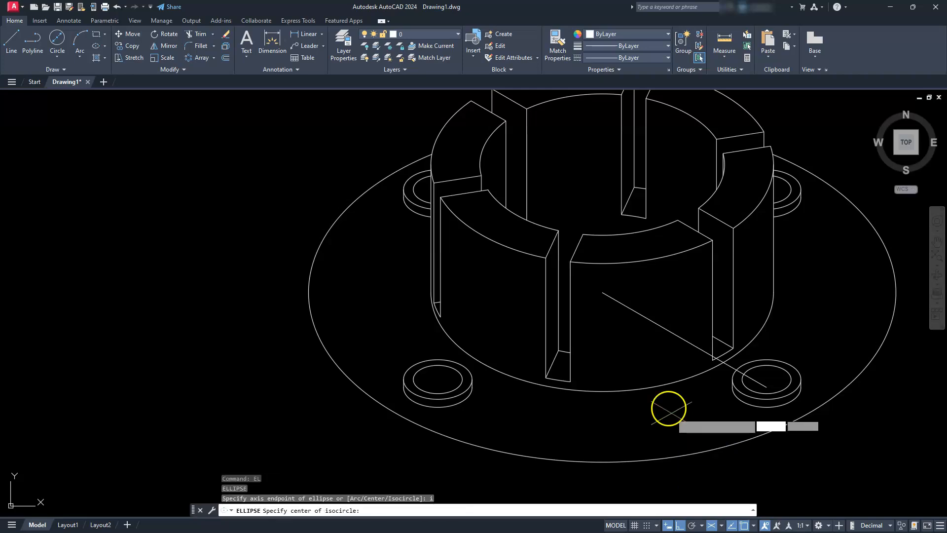
{"action": "left_click", "coordinate": [615, 298]}
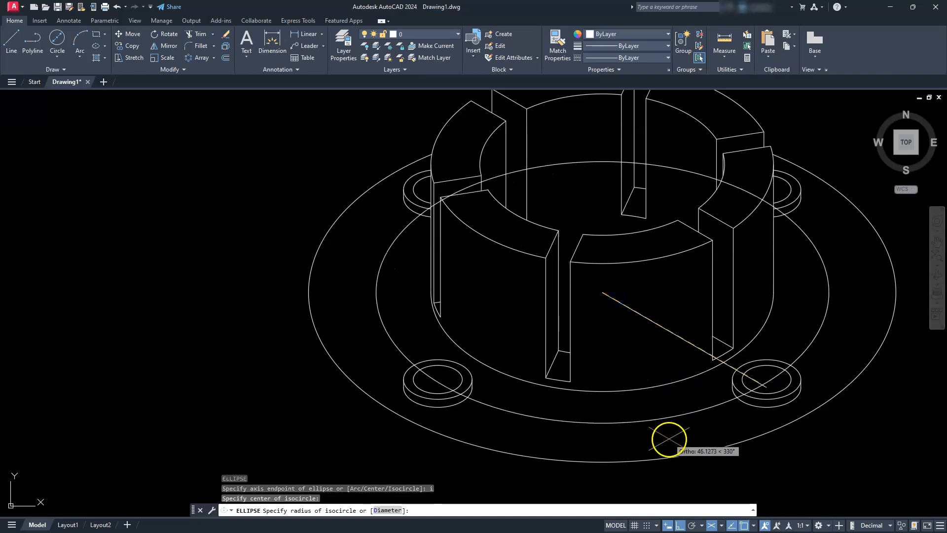
{"action": "left_click", "coordinate": [388, 510]}
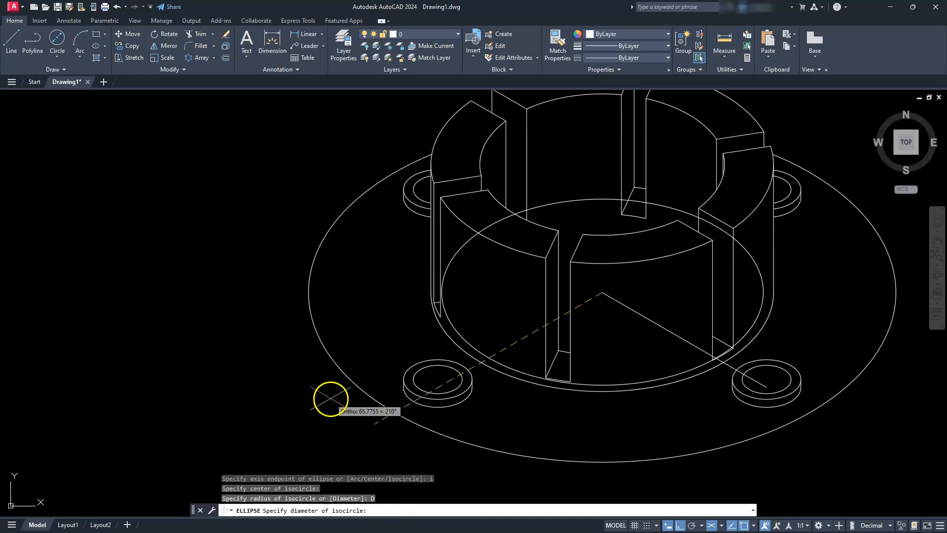
{"action": "key", "text": "Return"}
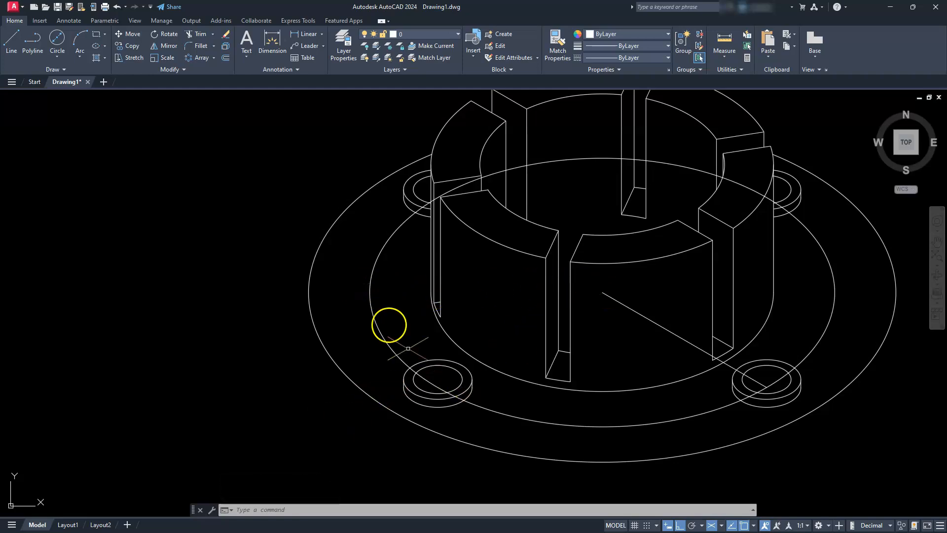
Step: Switch to orthographic drafting and draw a horizontal line from the ring's bottom centre to the new isocircle's left quadrant
{"action": "left_click", "coordinate": [713, 526]}
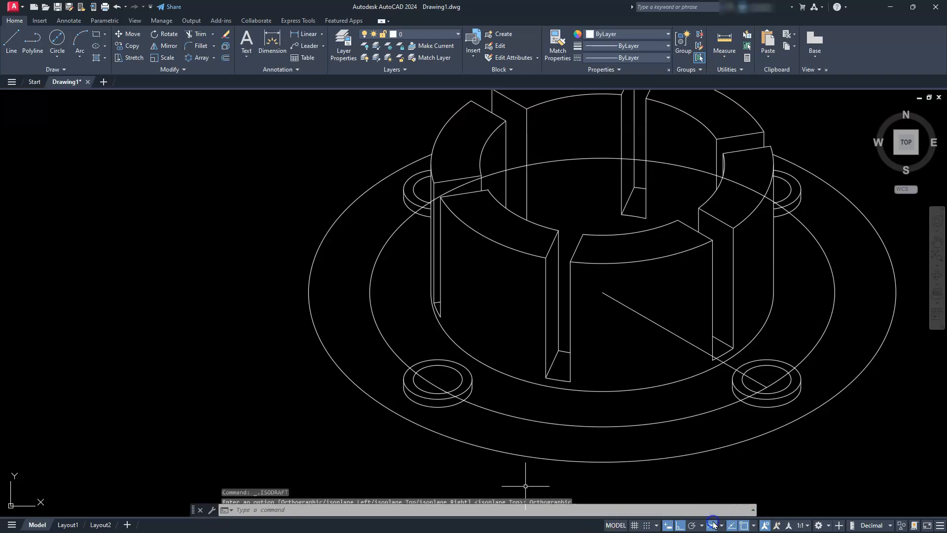
{"action": "type", "text": "l"}
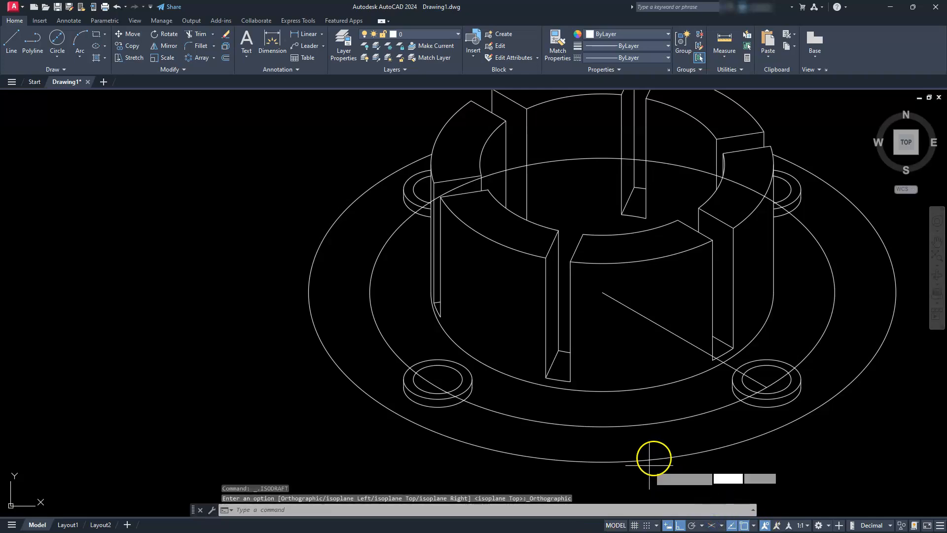
{"action": "key", "text": "Return"}
{"action": "left_click", "coordinate": [608, 298]}
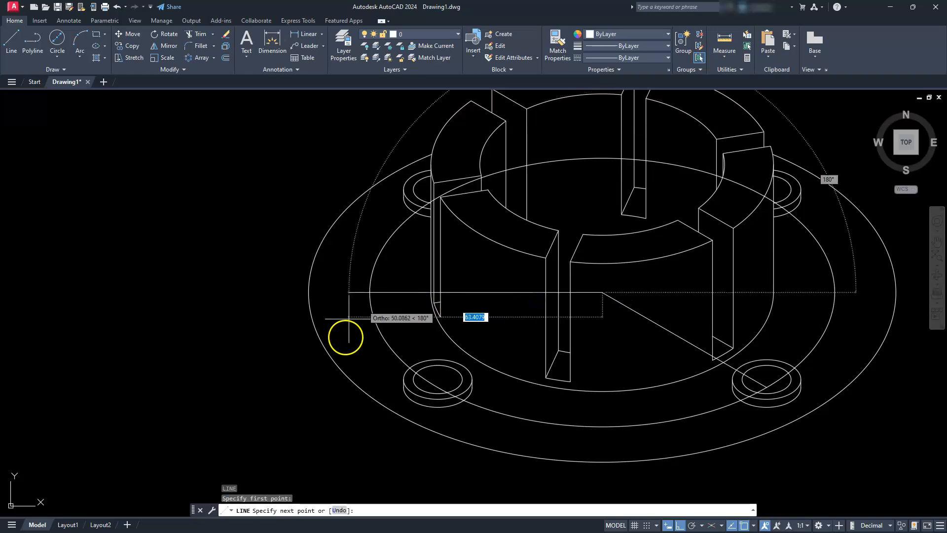
{"action": "left_click", "coordinate": [369, 292]}
{"action": "key", "text": "Escape"}
{"action": "key", "text": "Escape"}
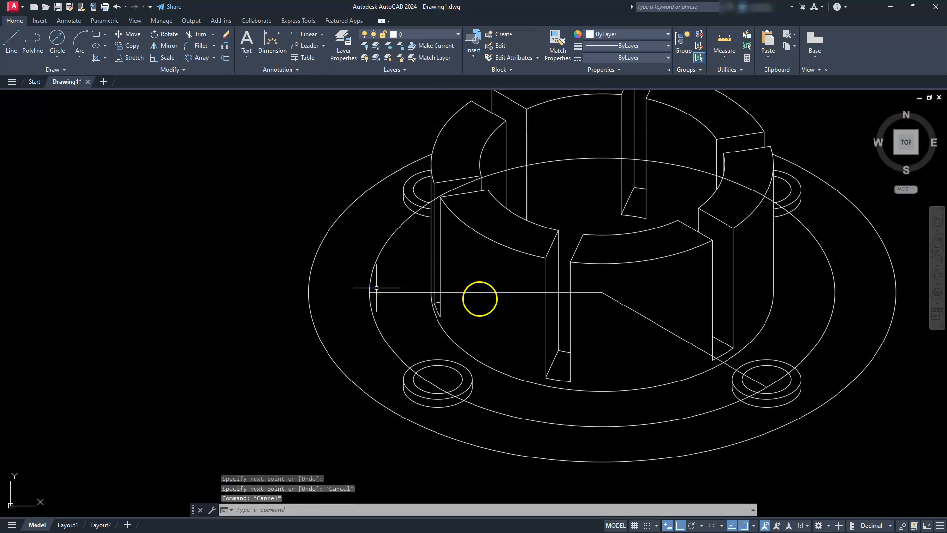
Step: Draw a horizontal line from the ring's bottom centre to the new isocircle's right quadrant
{"action": "type", "text": "l"}
{"action": "key", "text": "Return"}
{"action": "left_click", "coordinate": [601, 292]}
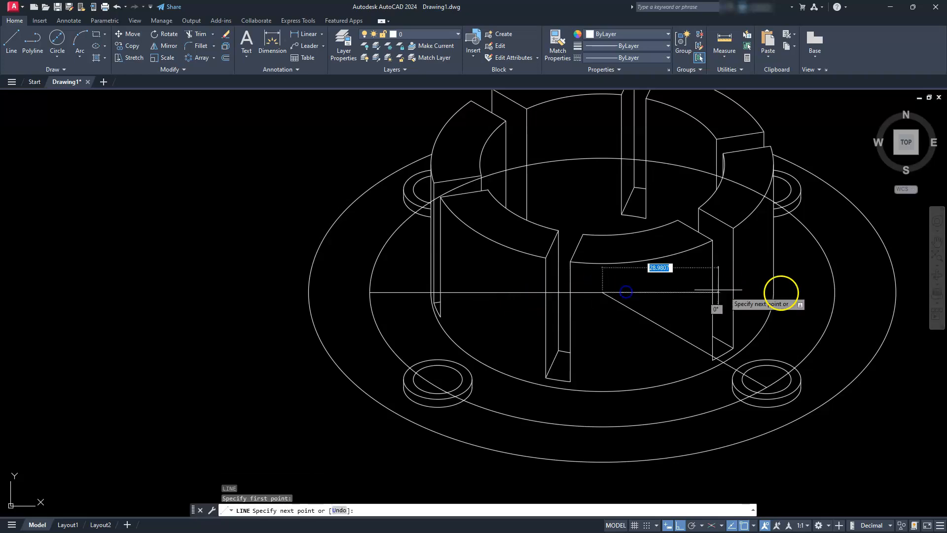
{"action": "left_click", "coordinate": [830, 293]}
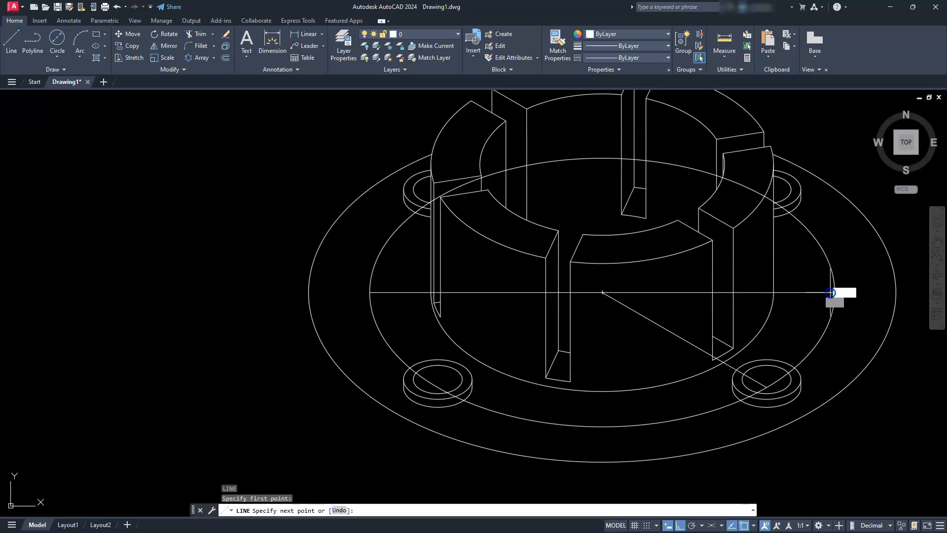
{"action": "key", "text": "Escape"}
{"action": "key", "text": "Escape"}
Step: Draw a vertical line from the ring's bottom centre down to the lowest point of the new isocircle
{"action": "key", "text": "space"}
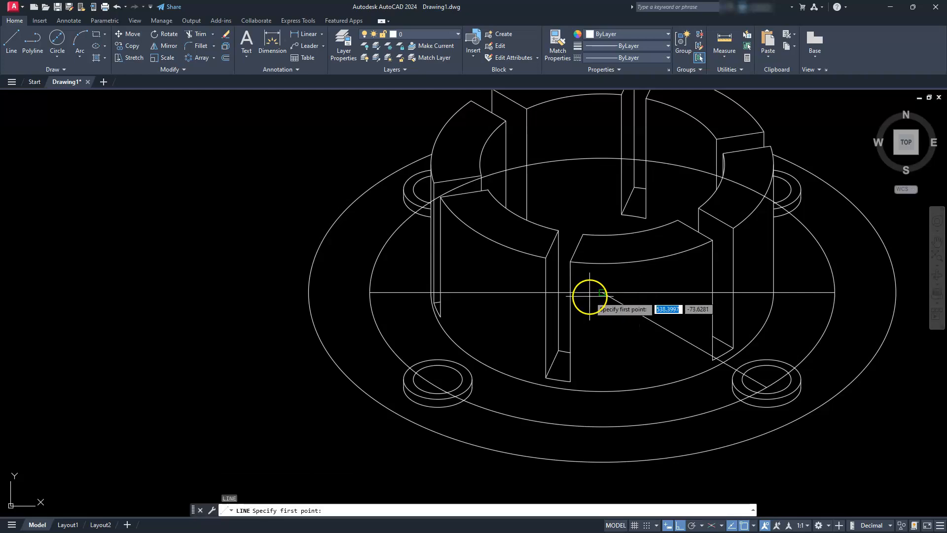
{"action": "left_click", "coordinate": [602, 292]}
{"action": "left_click", "coordinate": [603, 426]}
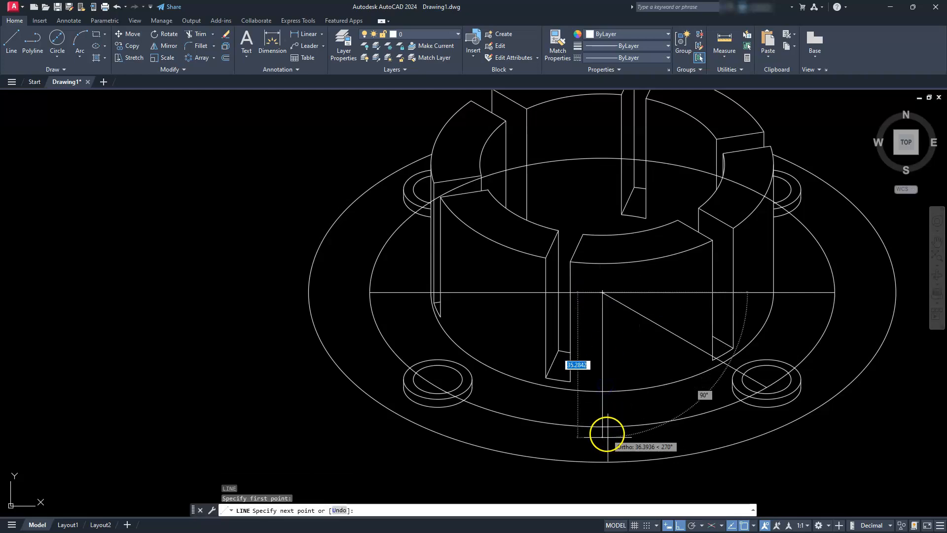
{"action": "key", "text": "Escape"}
{"action": "key", "text": "Escape"}
{"action": "key", "text": "Escape"}
{"action": "key", "text": "Escape"}
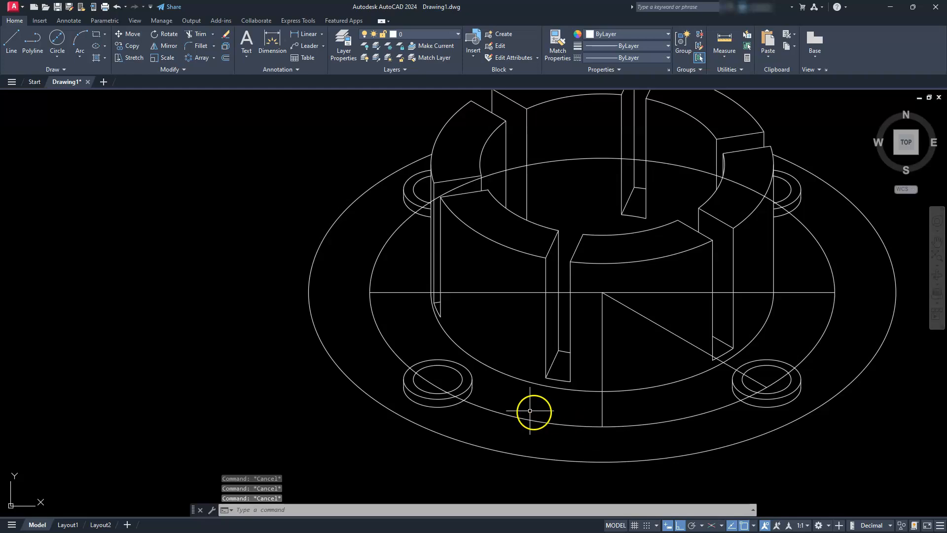
Step: Copy the front-left stepped hole from the centre of its lower isocircle to the construction isocircle's left quadrant
{"action": "scroll", "coordinate": [426, 394], "scroll_direction": "up", "scroll_amount": 5}
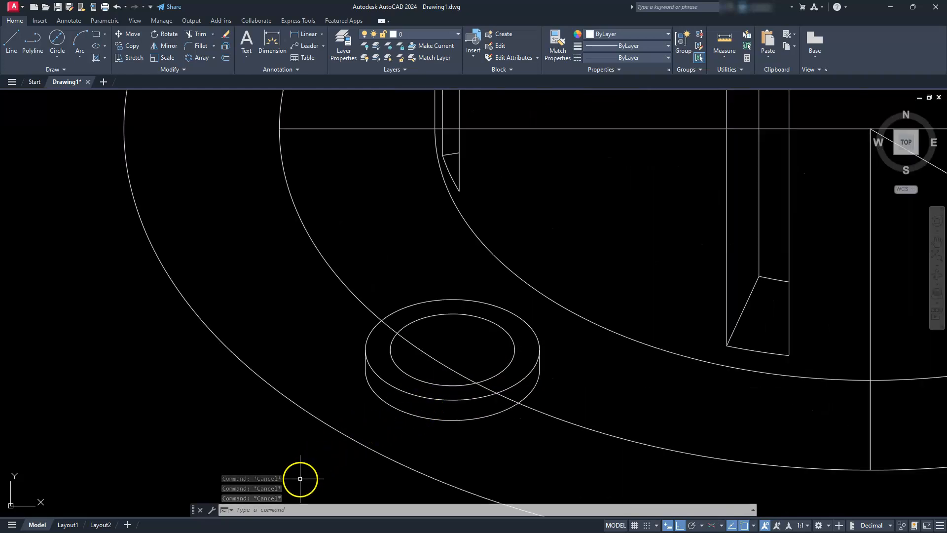
{"action": "left_click", "coordinate": [311, 465]}
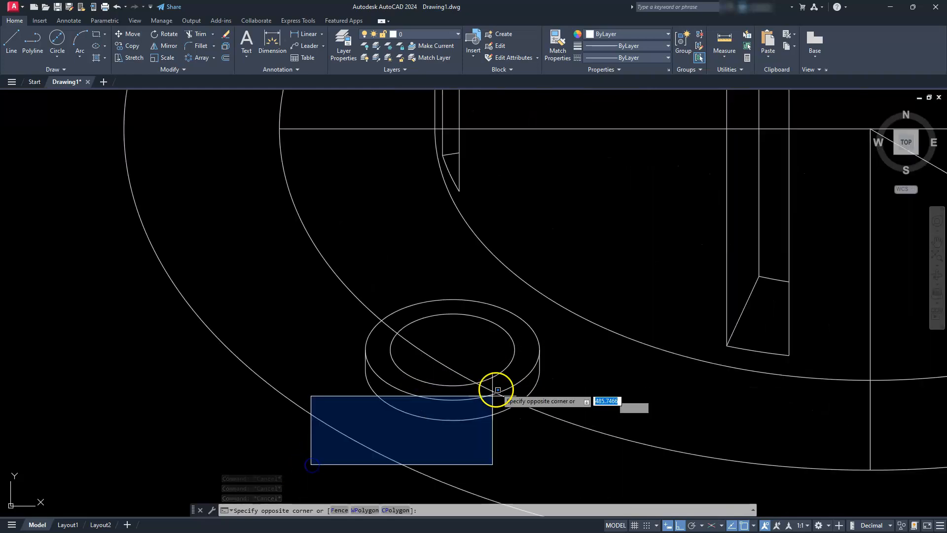
{"action": "left_click", "coordinate": [563, 275]}
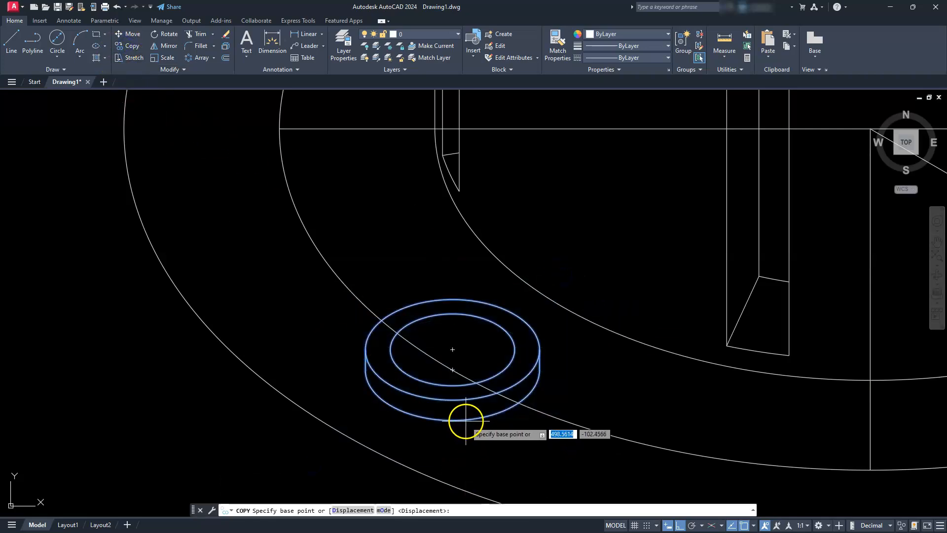
{"action": "left_click", "coordinate": [453, 370]}
{"action": "scroll", "coordinate": [450, 359], "scroll_direction": "down", "scroll_amount": 2}
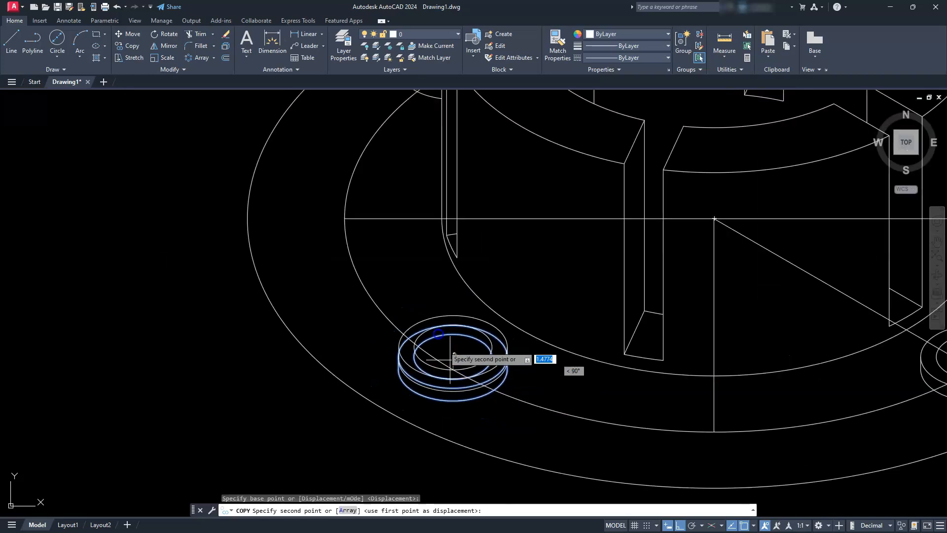
{"action": "left_click", "coordinate": [361, 211]}
Step: Place two more copies of the stepped hole at the construction isocircle's lowest point and right quadrant
{"action": "scroll", "coordinate": [364, 213], "scroll_direction": "down", "scroll_amount": 4}
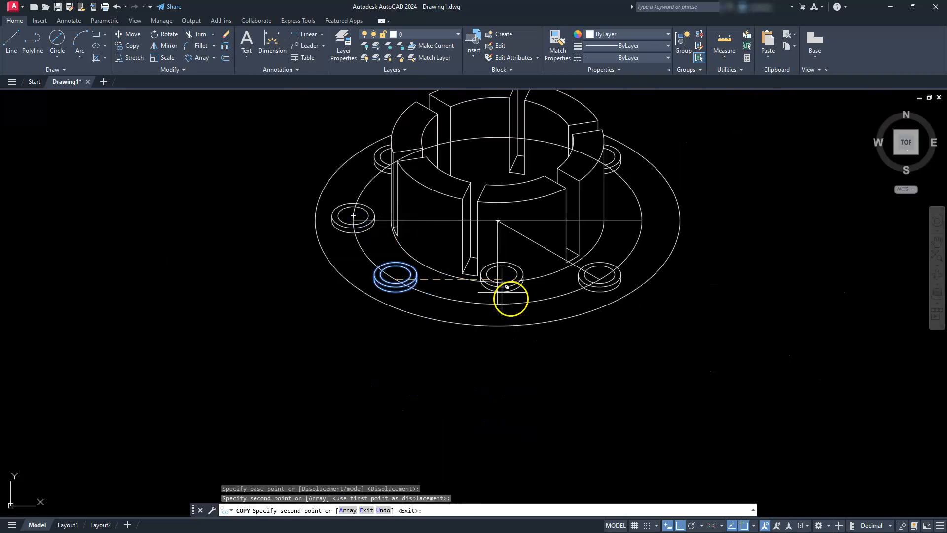
{"action": "left_click", "coordinate": [498, 299]}
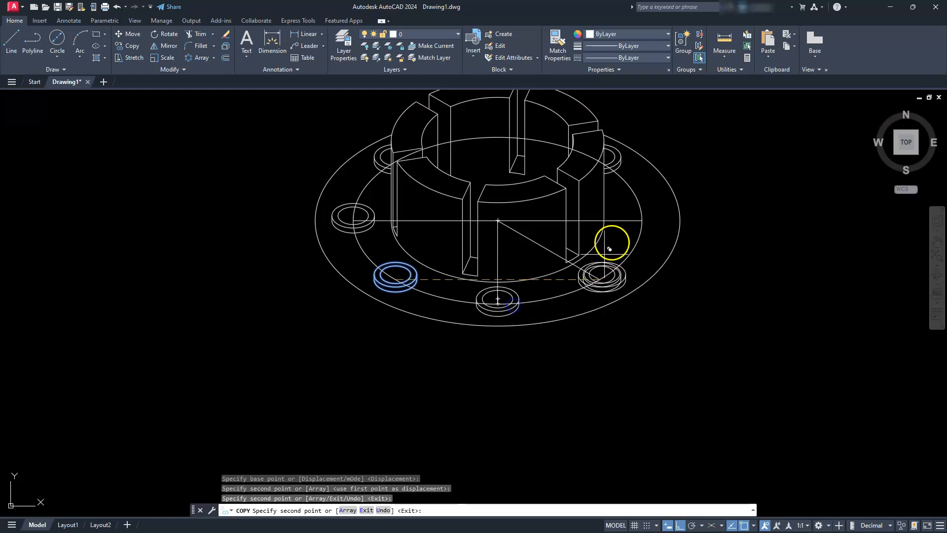
{"action": "left_click", "coordinate": [641, 219]}
{"action": "key", "text": "Escape"}
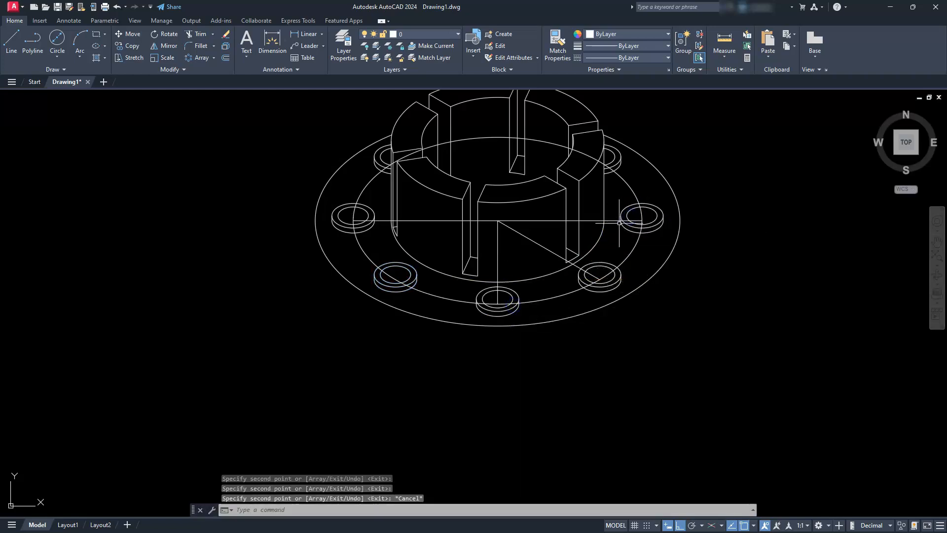
{"action": "key", "text": "Escape"}
{"action": "key", "text": "Escape"}
{"action": "key", "text": "Escape"}
Step: Delete the four construction lines from the ring's bottom centre together with the isocircle through the hole centres
{"action": "left_click", "coordinate": [501, 221]}
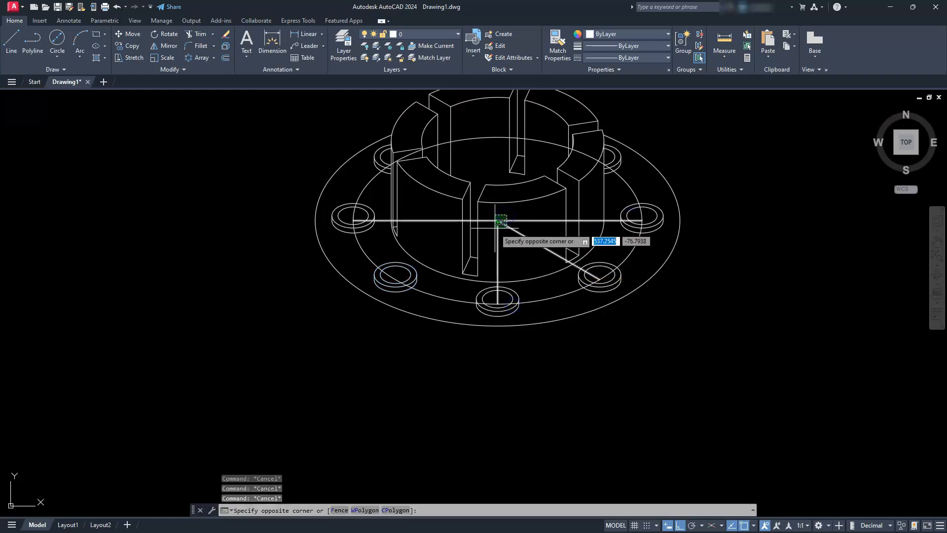
{"action": "left_click", "coordinate": [544, 266]}
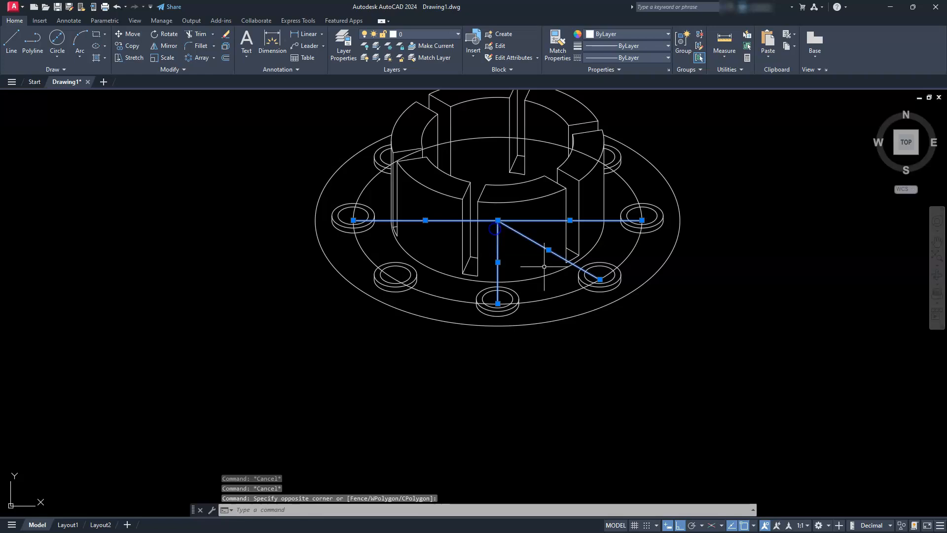
{"action": "left_click", "coordinate": [632, 249]}
{"action": "key", "text": "Delete"}
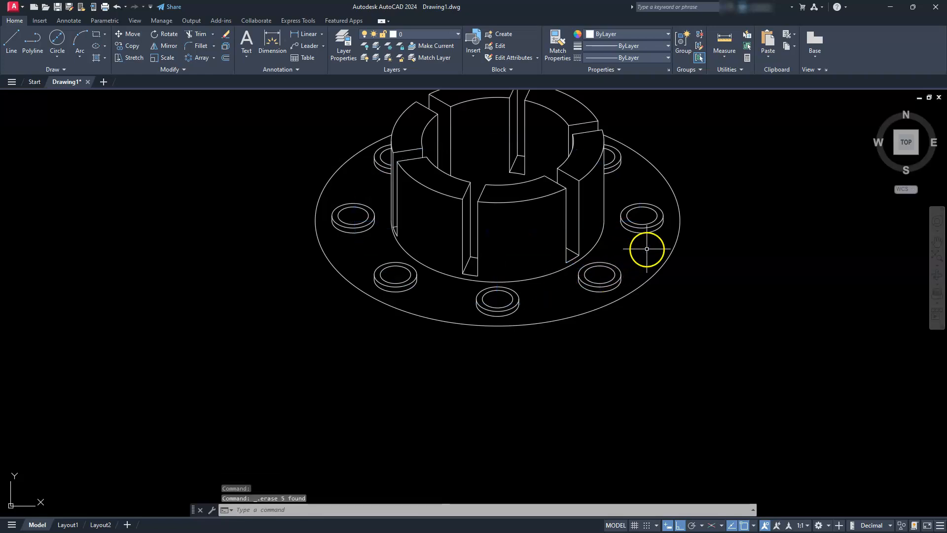
{"action": "key", "text": "Escape"}
{"action": "key", "text": "Escape"}
{"action": "key", "text": "Escape"}
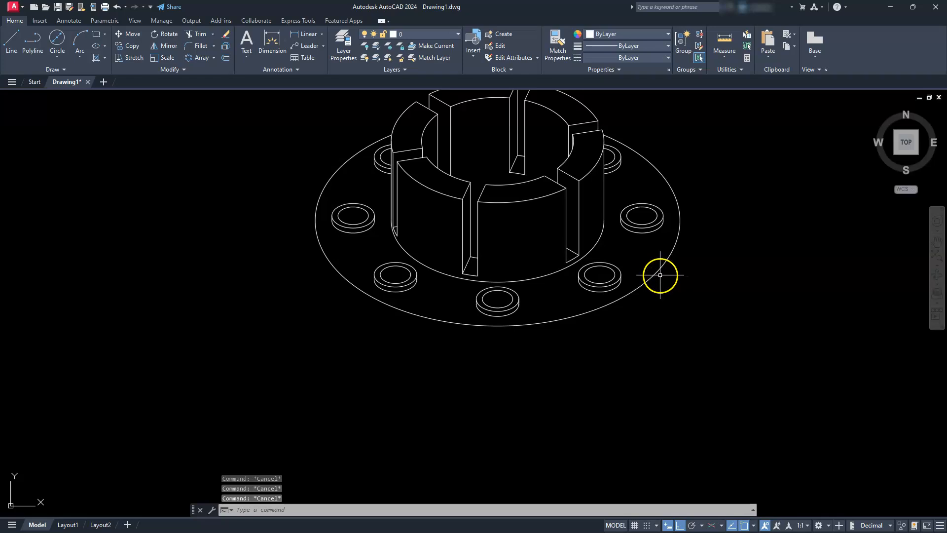
Step: Switch to isometric drafting on the right isoplane and copy the flange's outer isocircle 16 straight down
{"action": "left_click", "coordinate": [711, 525]}
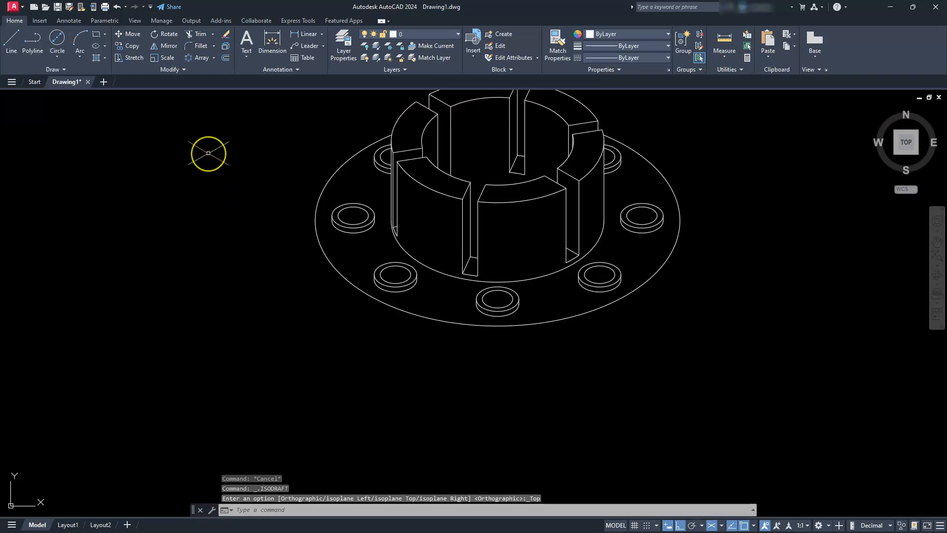
{"action": "key", "text": "F5"}
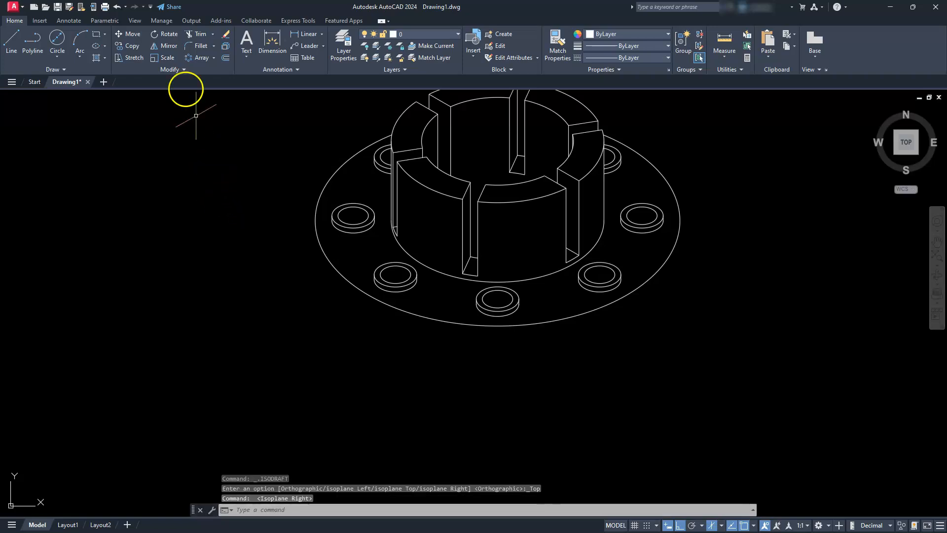
{"action": "left_click", "coordinate": [129, 45]}
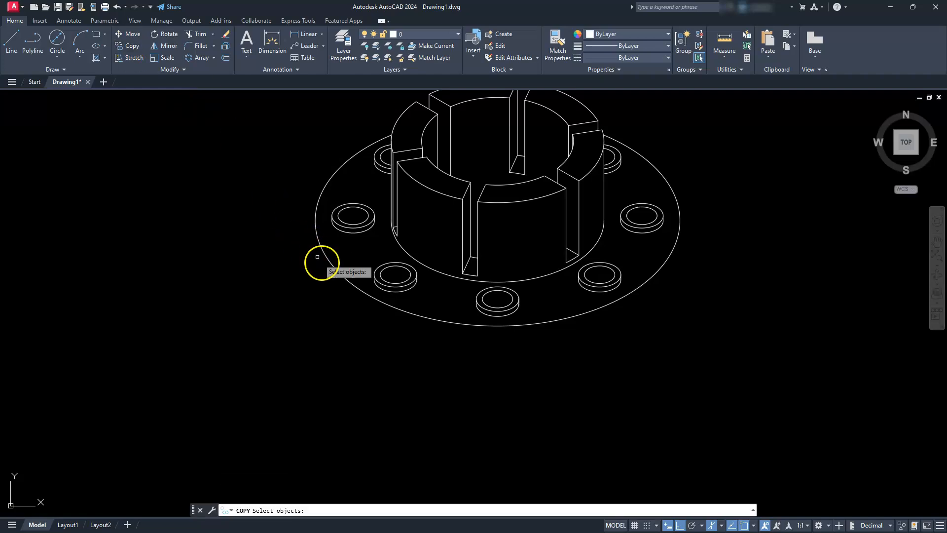
{"action": "left_click", "coordinate": [331, 265]}
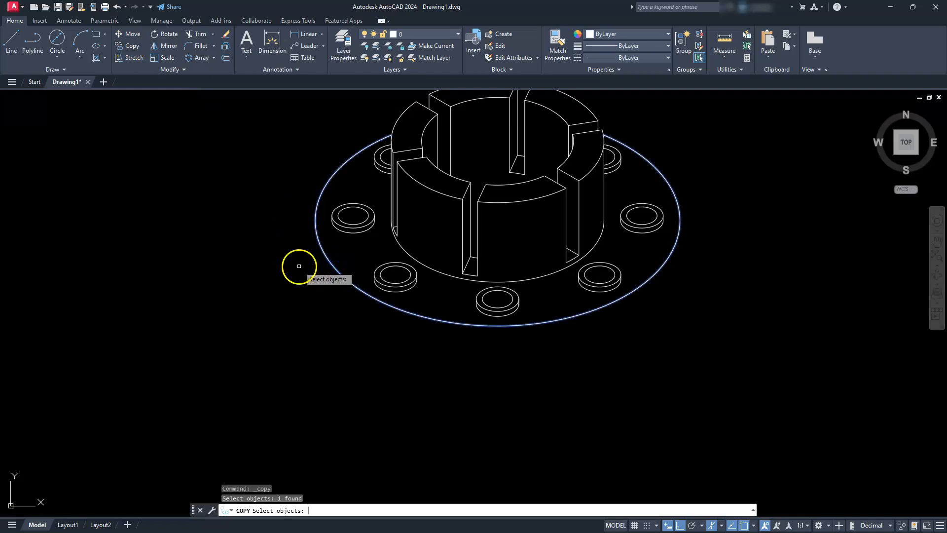
{"action": "key", "text": "Return"}
{"action": "left_click", "coordinate": [213, 217]}
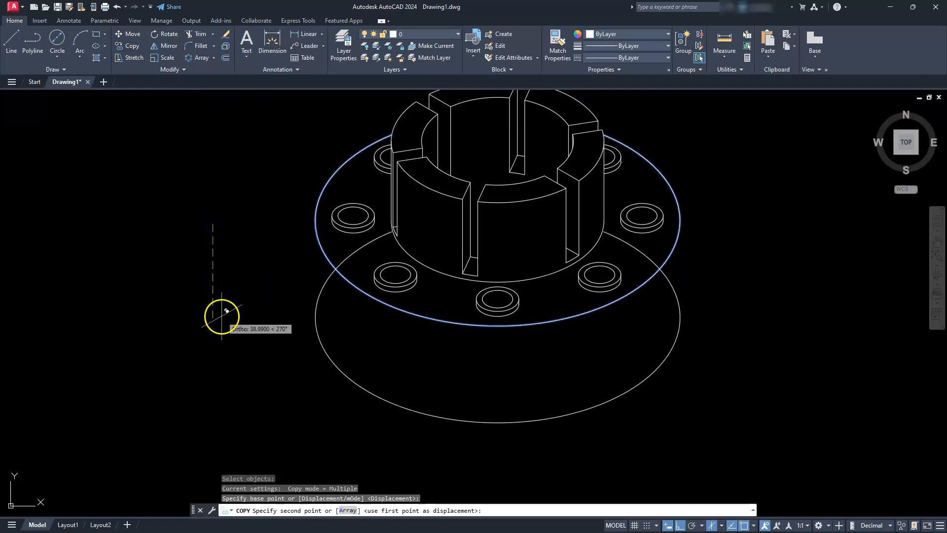
{"action": "type", "text": "16"}
{"action": "key", "text": "Return"}
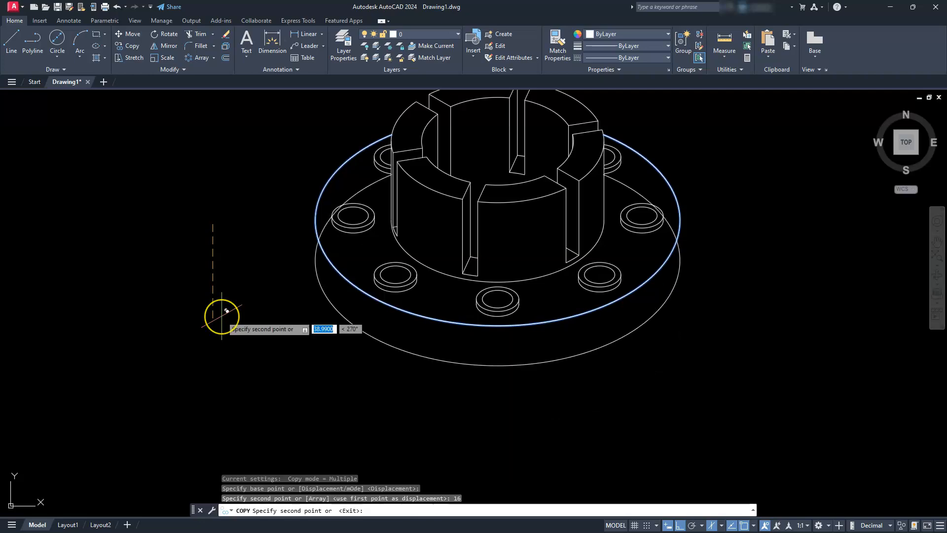
{"action": "key", "text": "Escape"}
{"action": "key", "text": "Escape"}
{"action": "key", "text": "Escape"}
{"action": "key", "text": "Escape"}
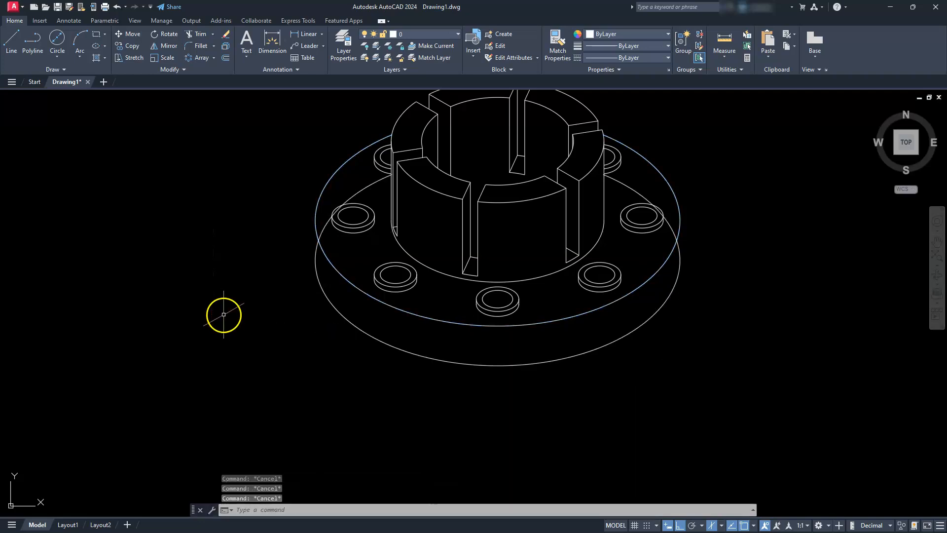
Step: Draw vertical lines joining the left and right quadrants of the upper and lower flange isocircles
{"action": "type", "text": "l"}
{"action": "key", "text": "Return"}
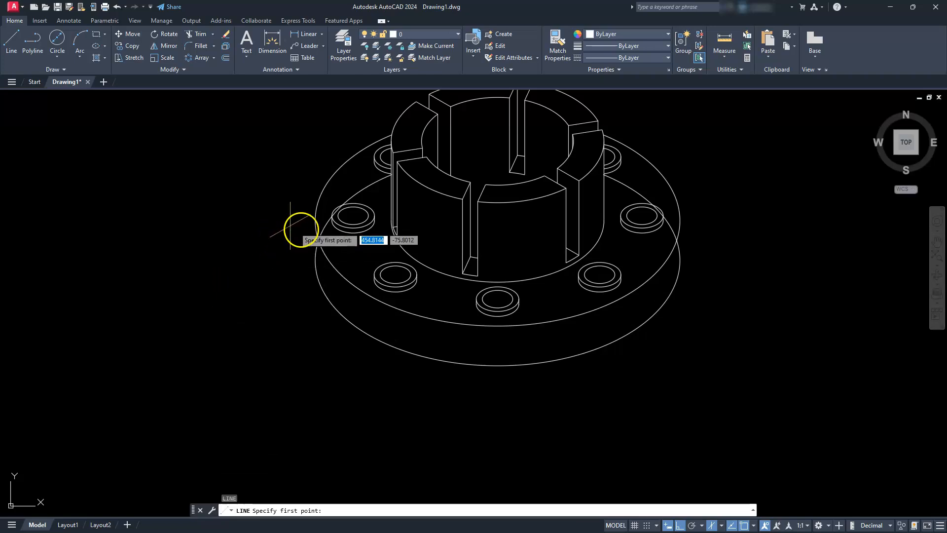
{"action": "left_click", "coordinate": [315, 221]}
{"action": "key", "text": "Escape"}
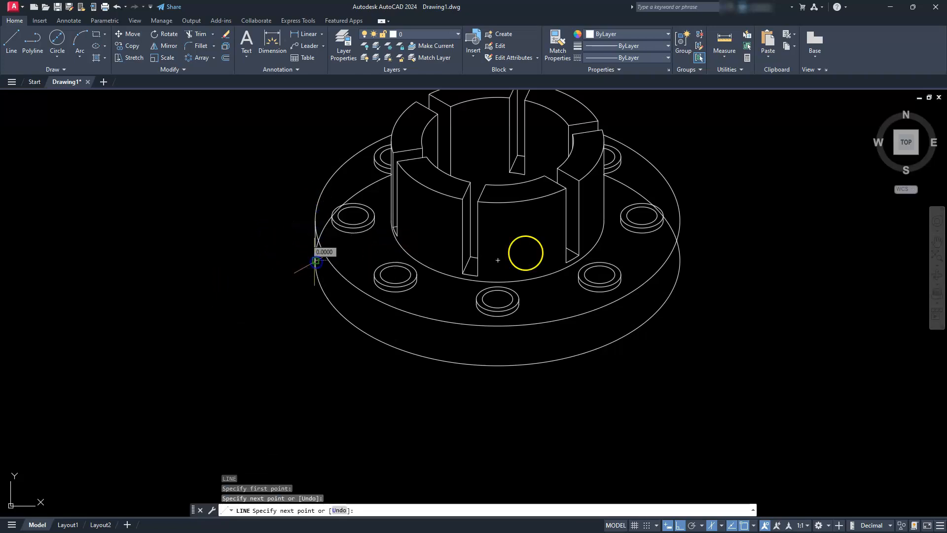
{"action": "key", "text": "Return"}
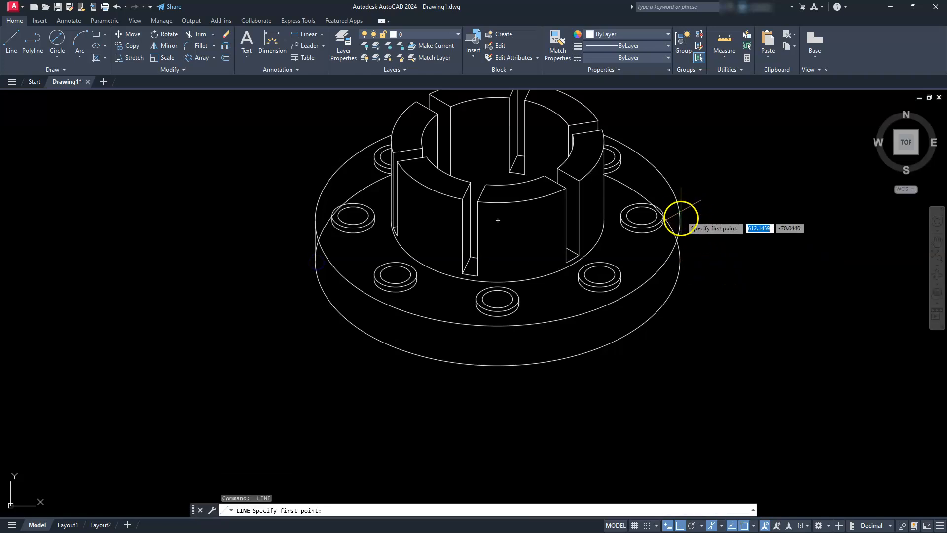
{"action": "left_click", "coordinate": [680, 241]}
{"action": "key", "text": "Escape"}
{"action": "key", "text": "Escape"}
{"action": "key", "text": "Escape"}
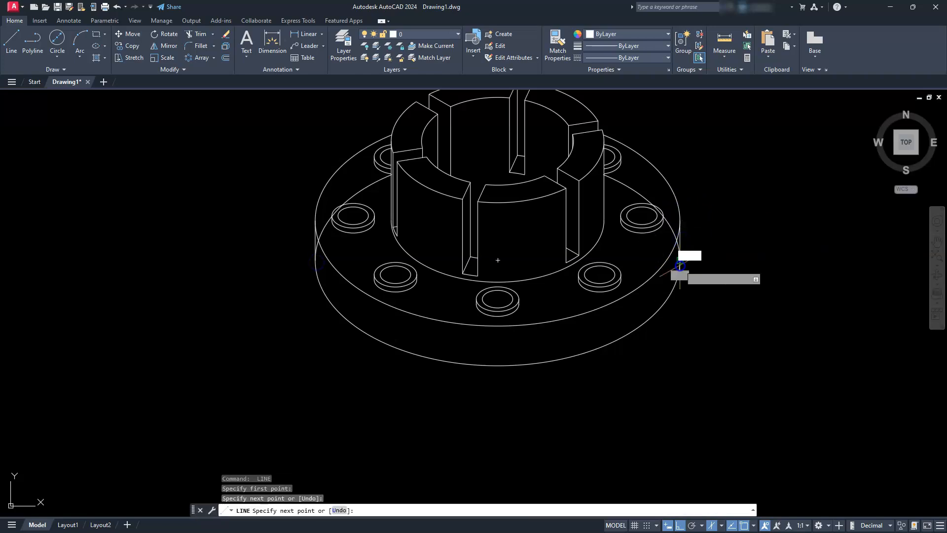
Step: Trim the hidden back part of the lower flange isocircle, using the two vertical side lines as cutting edges
{"action": "left_click", "coordinate": [319, 260]}
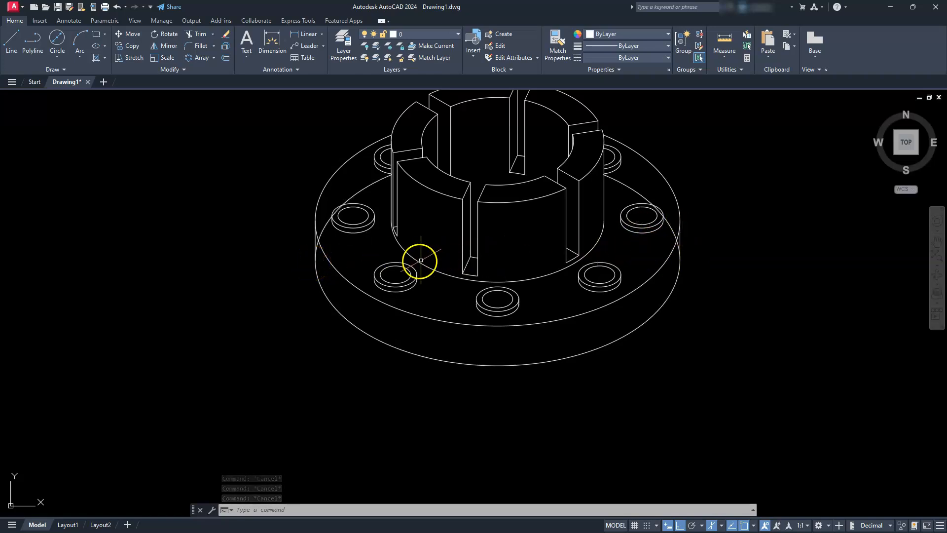
{"action": "left_click", "coordinate": [107, 63]}
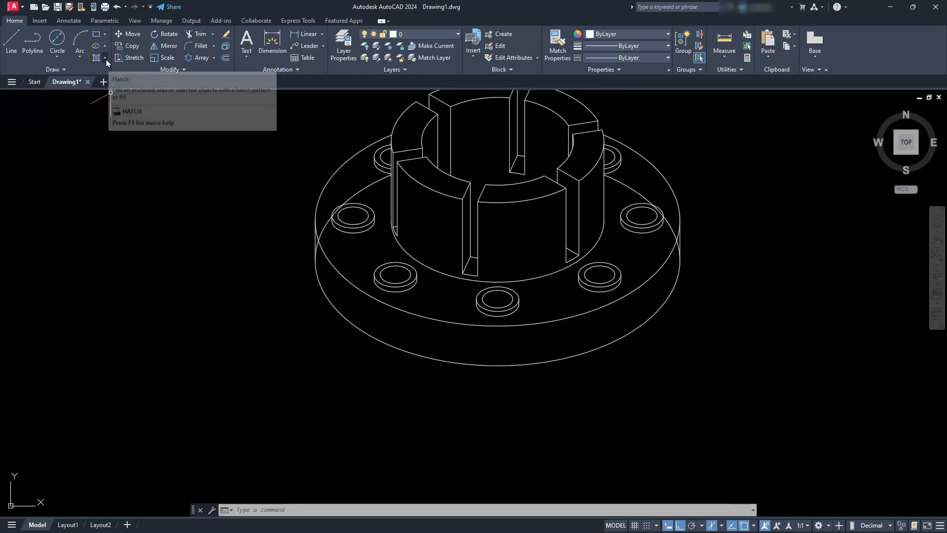
{"action": "left_click", "coordinate": [197, 34]}
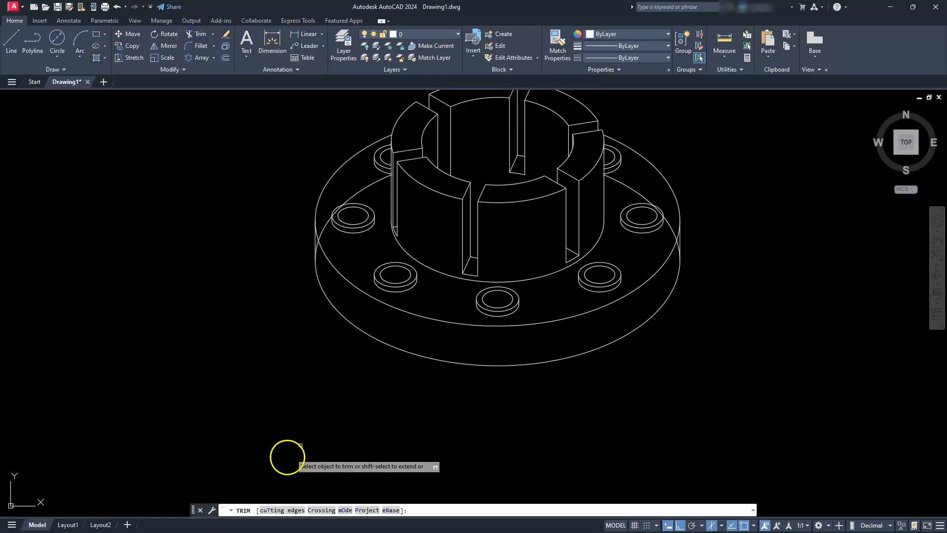
{"action": "left_click", "coordinate": [275, 510]}
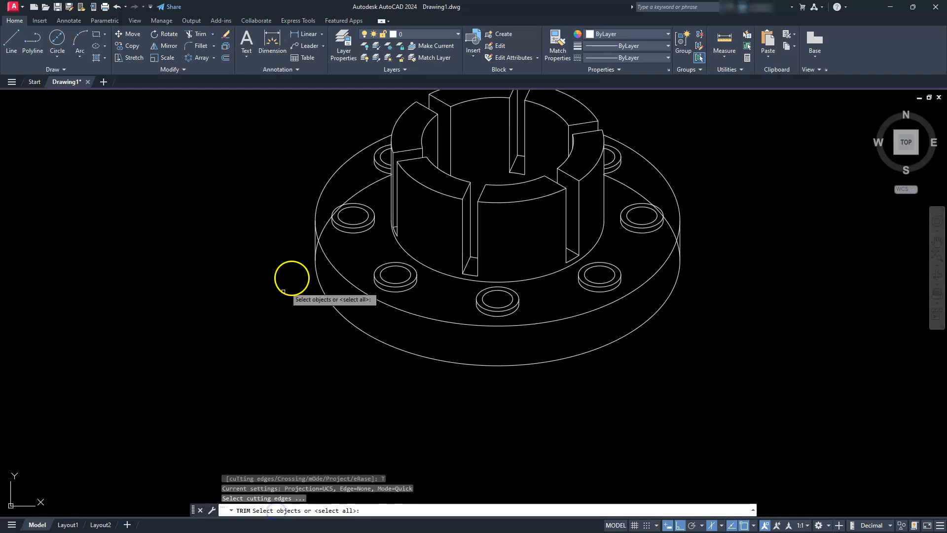
{"action": "left_click", "coordinate": [313, 239]}
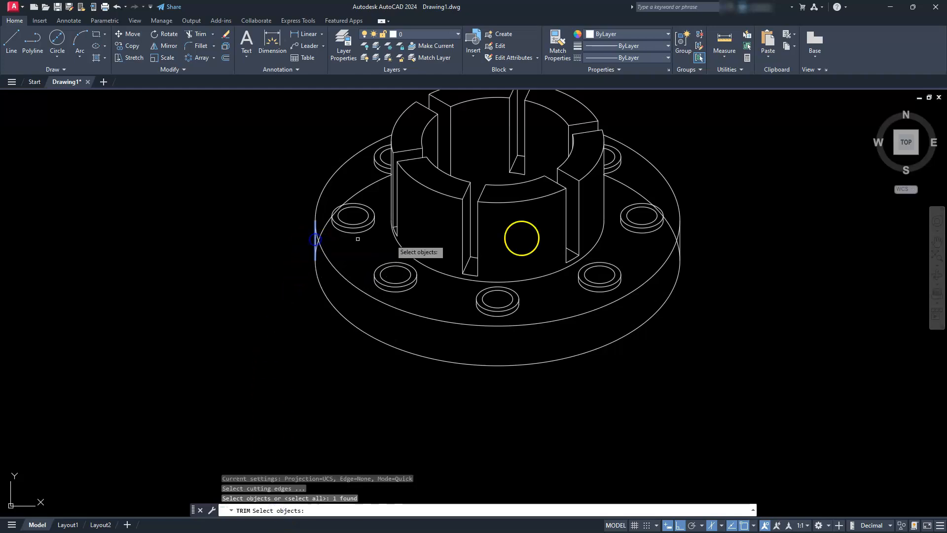
{"action": "left_click", "coordinate": [680, 244]}
{"action": "key", "text": "Return"}
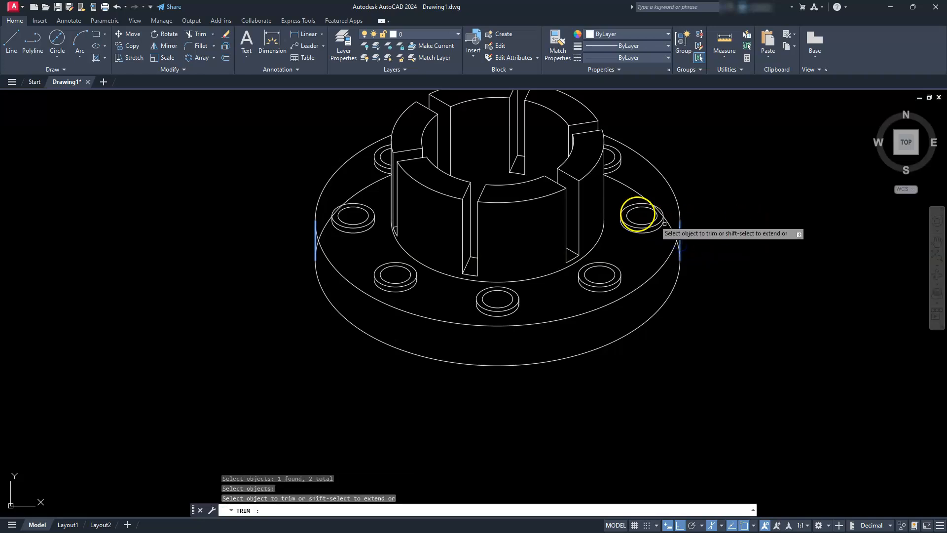
{"action": "left_click", "coordinate": [630, 188]}
{"action": "left_click", "coordinate": [369, 188]}
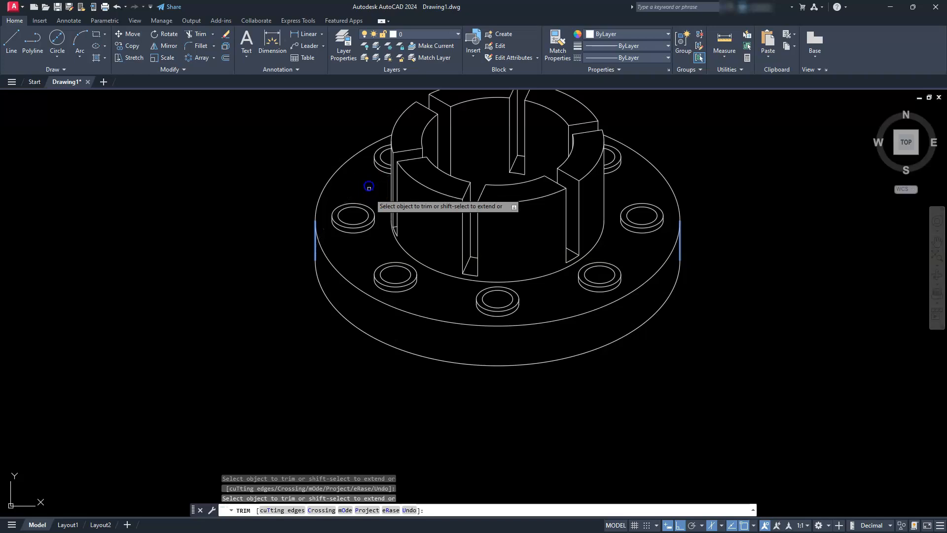
{"action": "key", "text": "Escape"}
{"action": "key", "text": "Escape"}
{"action": "key", "text": "Escape"}
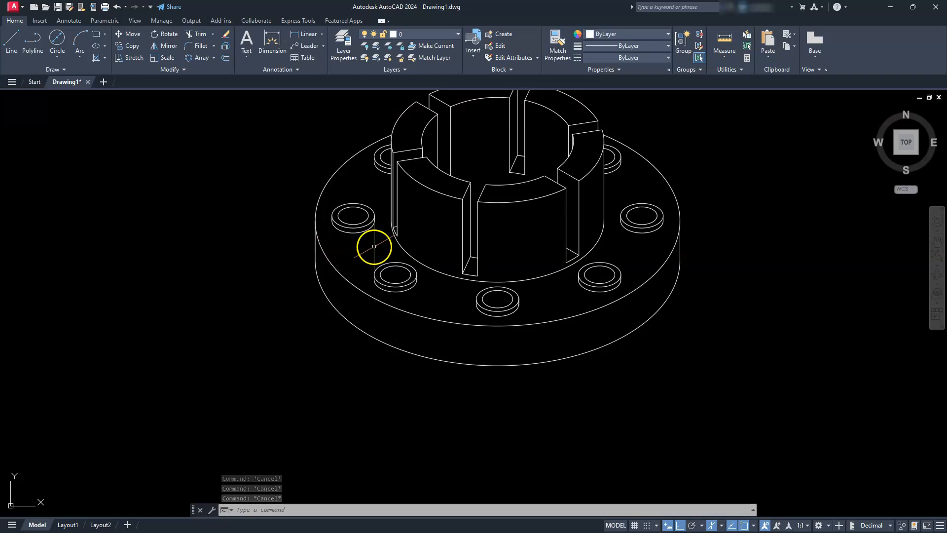
Step: Copy the outer top arc of the ring's front segment 80 straight down, below the flange
{"action": "left_click", "coordinate": [525, 200]}
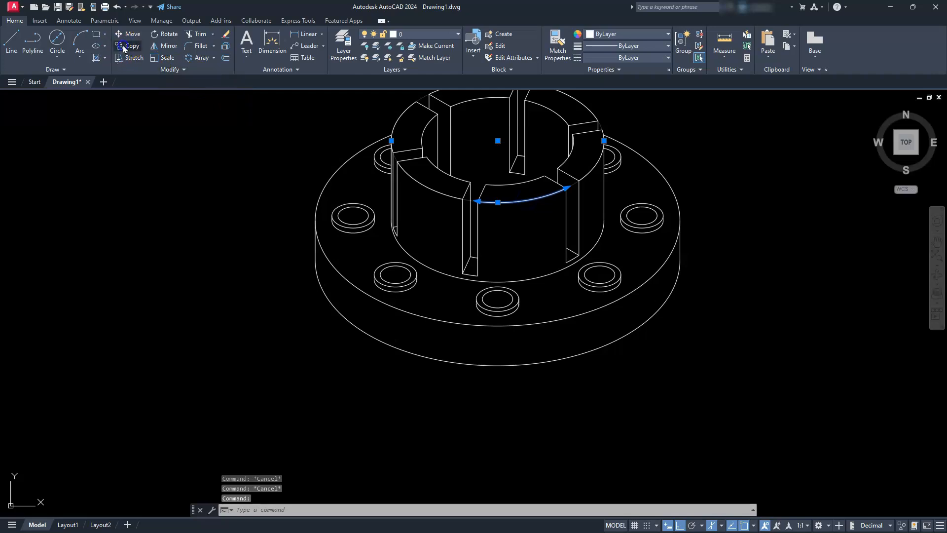
{"action": "type", "text": "co"}
{"action": "key", "text": "Return"}
{"action": "left_click", "coordinate": [177, 163]}
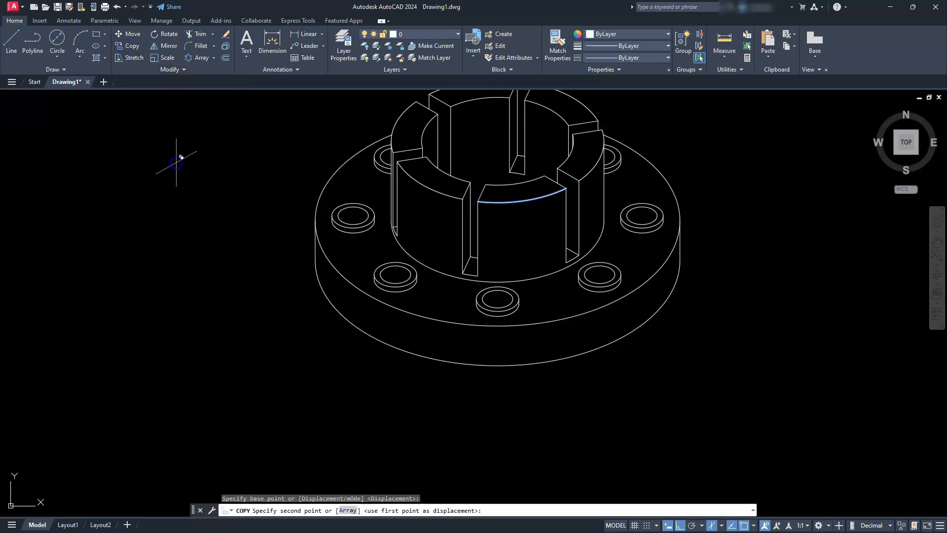
{"action": "type", "text": "80"}
{"action": "key", "text": "Return"}
{"action": "key", "text": "Escape"}
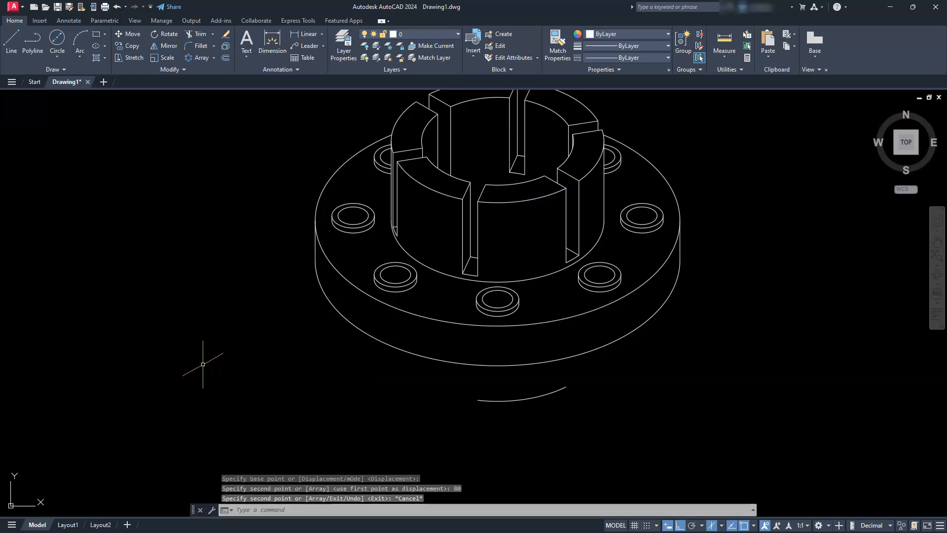
{"action": "key", "text": "Escape"}
{"action": "key", "text": "Escape"}
{"action": "key", "text": "Escape"}
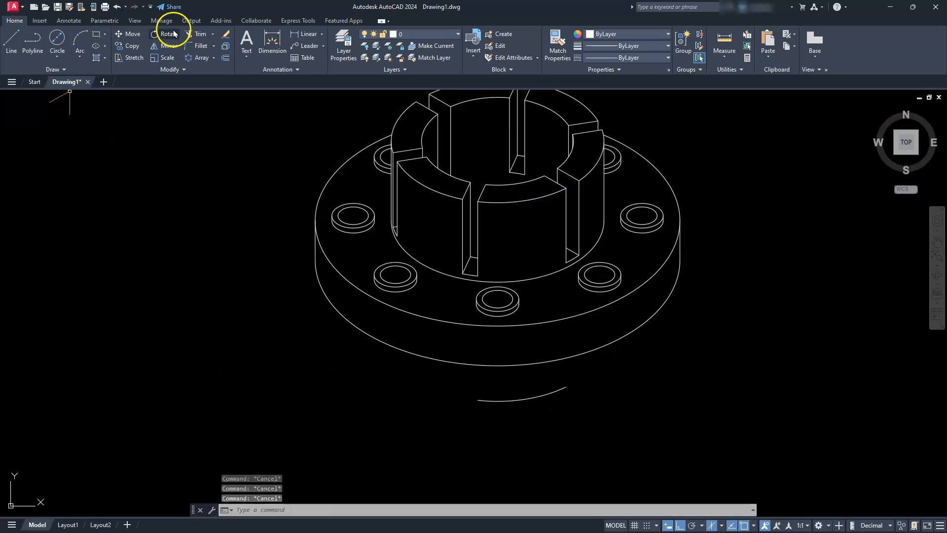
Step: Extend both ends of the copied arc beneath the flange up to the flange's lower edge
{"action": "left_click", "coordinate": [213, 34]}
{"action": "left_click", "coordinate": [211, 61]}
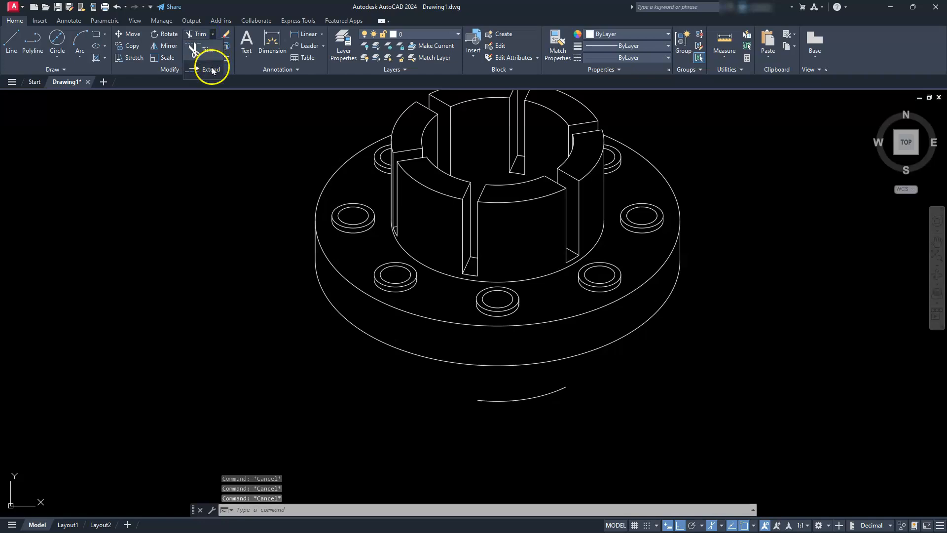
{"action": "left_click", "coordinate": [484, 400]}
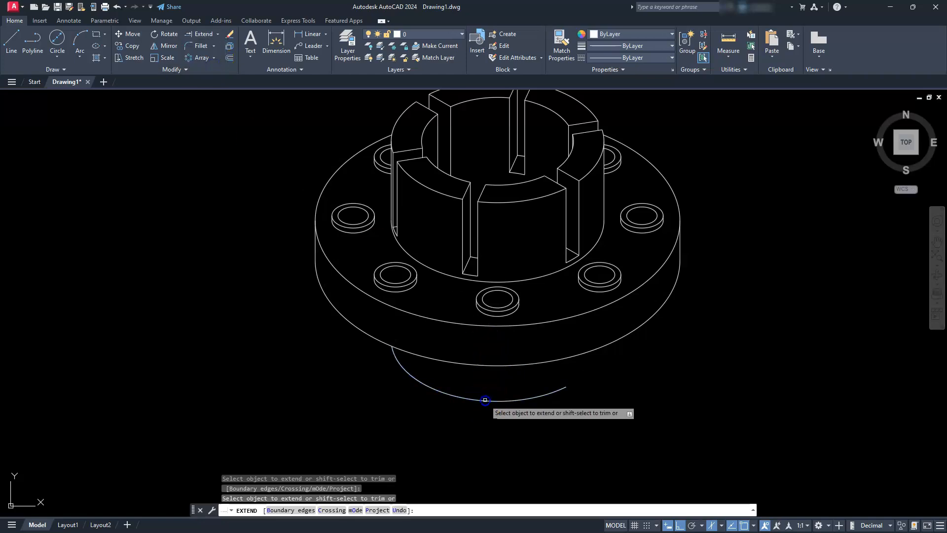
{"action": "left_click", "coordinate": [559, 389]}
{"action": "key", "text": "Escape"}
{"action": "key", "text": "Escape"}
{"action": "key", "text": "Escape"}
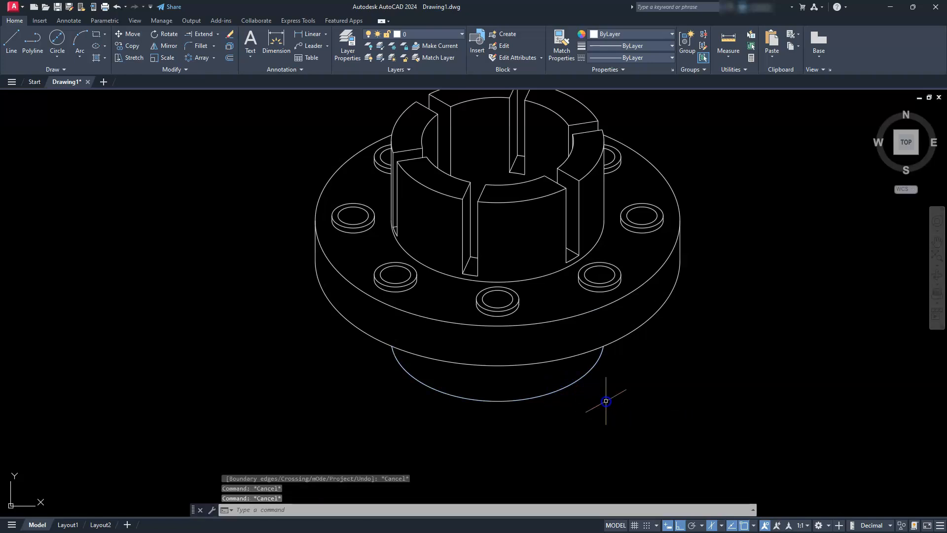
Step: Examine the extended arc's end points and quadrants where it meets the flange's lower edge on both sides
{"action": "left_click", "coordinate": [585, 365]}
{"action": "left_click", "coordinate": [561, 402]}
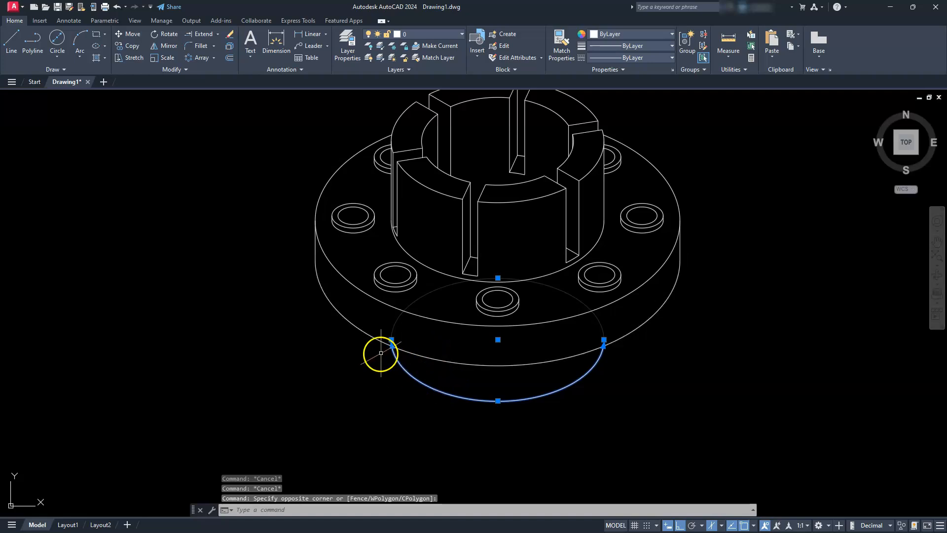
{"action": "scroll", "coordinate": [380, 353], "scroll_direction": "up", "scroll_amount": 8}
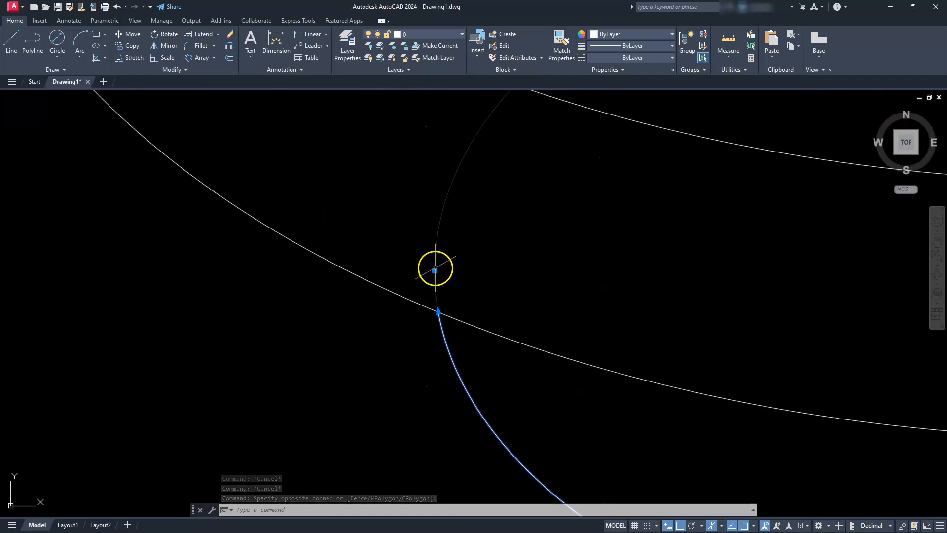
{"action": "scroll", "coordinate": [434, 269], "scroll_direction": "down", "scroll_amount": 7}
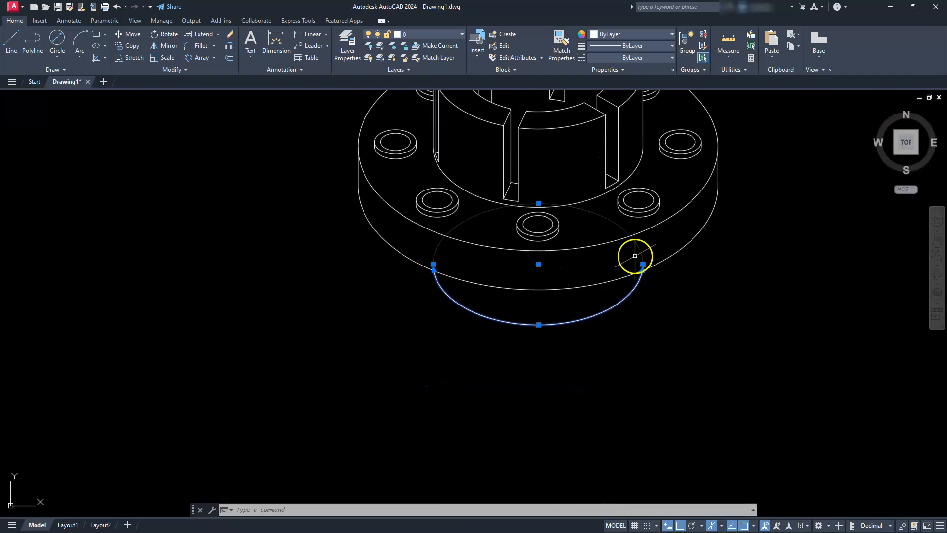
{"action": "scroll", "coordinate": [636, 257], "scroll_direction": "up", "scroll_amount": 5}
{"action": "key", "text": "Escape"}
{"action": "key", "text": "Escape"}
{"action": "key", "text": "Escape"}
{"action": "scroll", "coordinate": [647, 271], "scroll_direction": "down", "scroll_amount": 4}
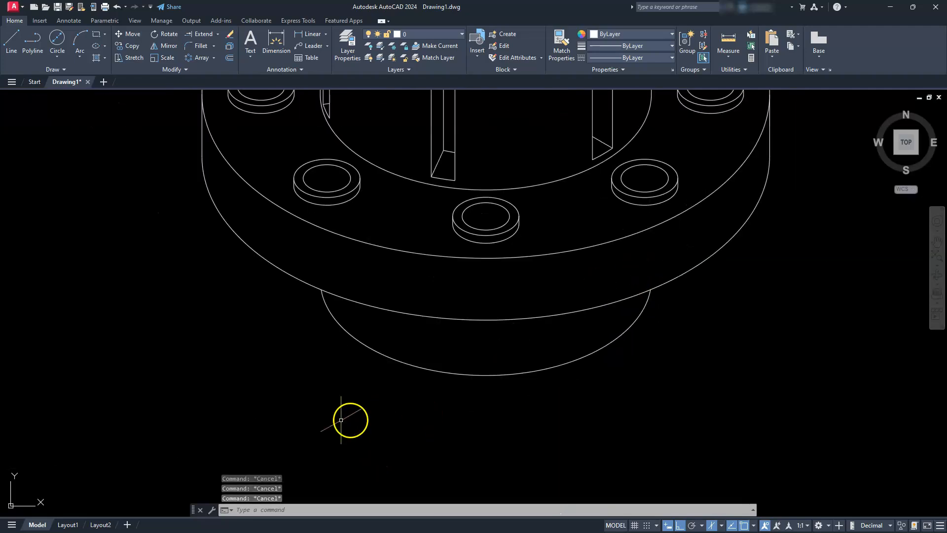
{"action": "scroll", "coordinate": [389, 387], "scroll_direction": "down", "scroll_amount": 7}
{"action": "scroll", "coordinate": [378, 302], "scroll_direction": "up", "scroll_amount": 3}
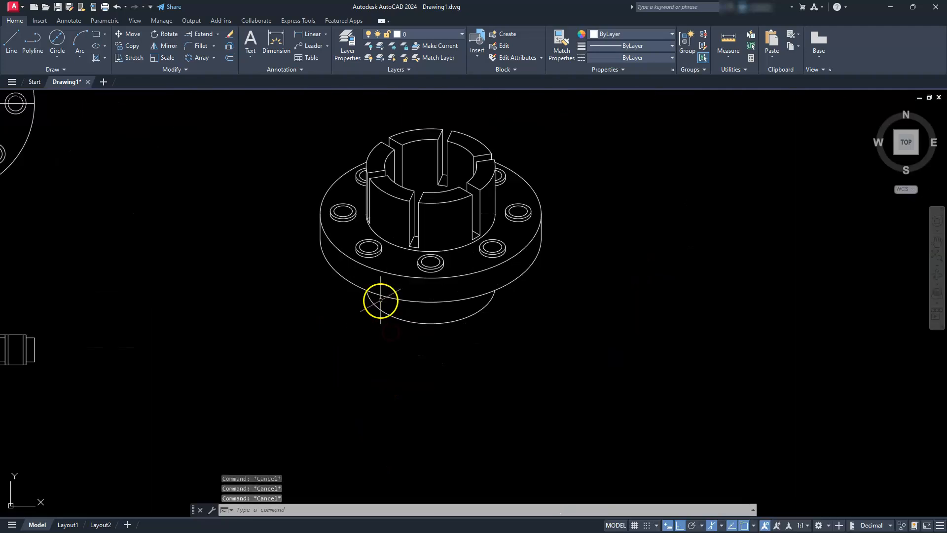
{"action": "right_click", "coordinate": [291, 328]}
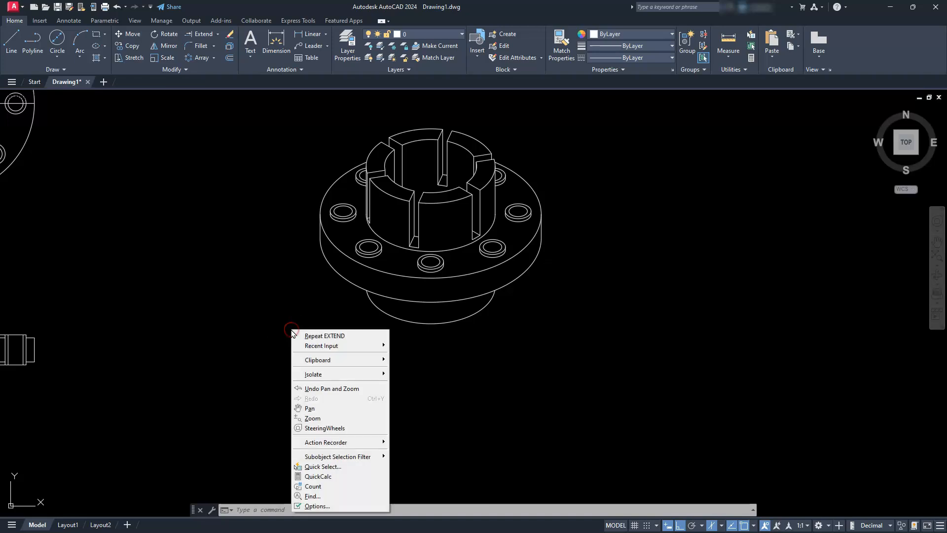
{"action": "left_click", "coordinate": [227, 378]}
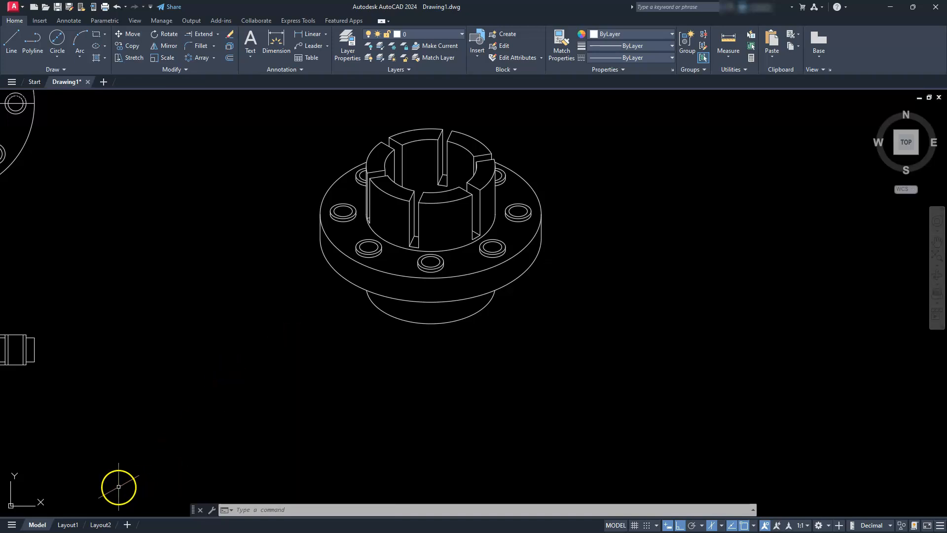
Step: Return to orthographic drafting and erase the duplicate top view that carries the triangular construction lines
{"action": "left_click", "coordinate": [710, 526]}
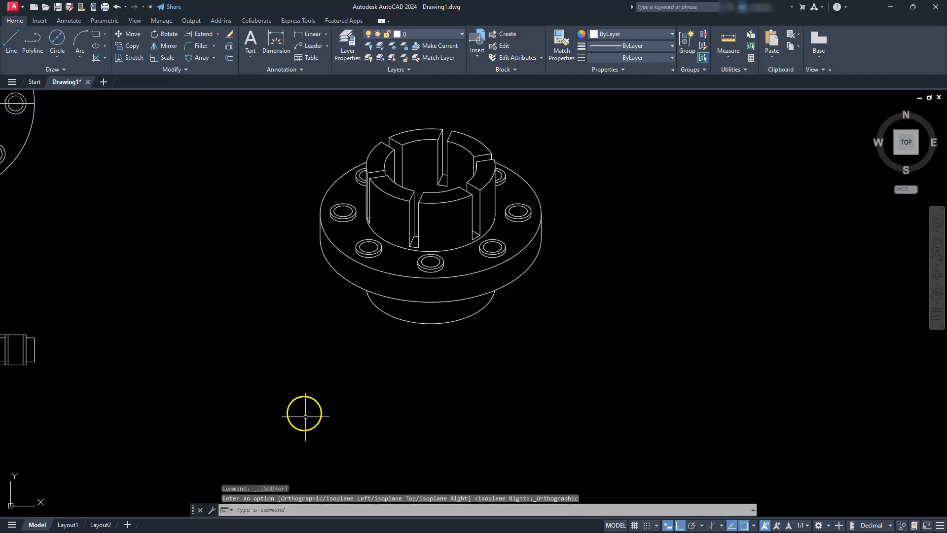
{"action": "scroll", "coordinate": [338, 306], "scroll_direction": "down", "scroll_amount": 2}
{"action": "middle_click_drag", "start_coordinate": [272, 306], "coordinate": [846, 338]}
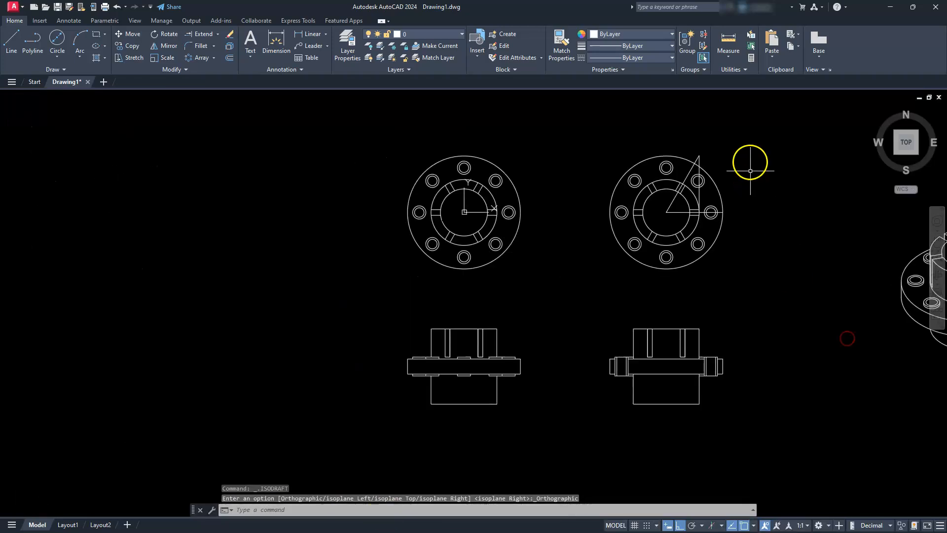
{"action": "left_click", "coordinate": [748, 147]}
{"action": "left_click", "coordinate": [578, 297]}
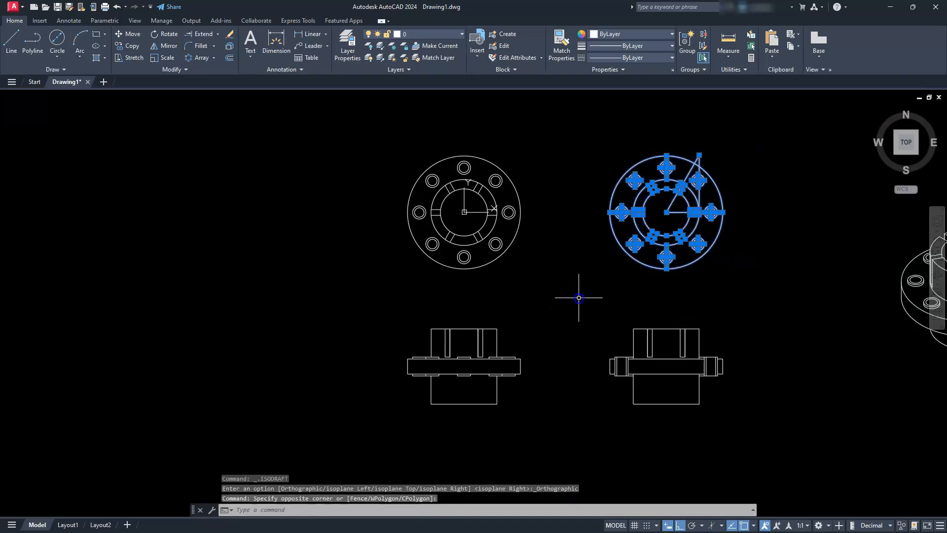
{"action": "key", "text": "Delete"}
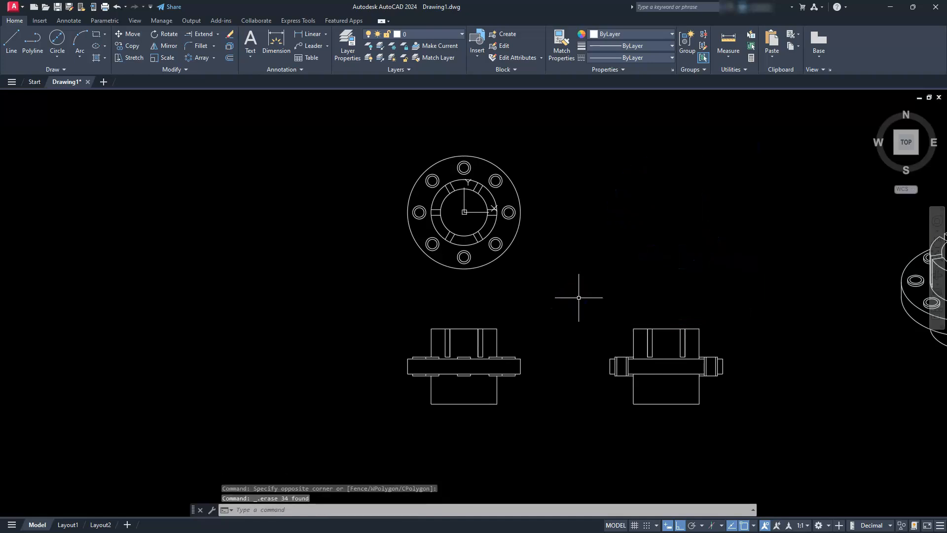
Step: Draw a 17 by 11 rectangle with its first corner at 0,0
{"action": "middle_click_drag", "start_coordinate": [572, 325], "coordinate": [583, 382]}
{"action": "scroll", "coordinate": [490, 262], "scroll_direction": "up", "scroll_amount": 5}
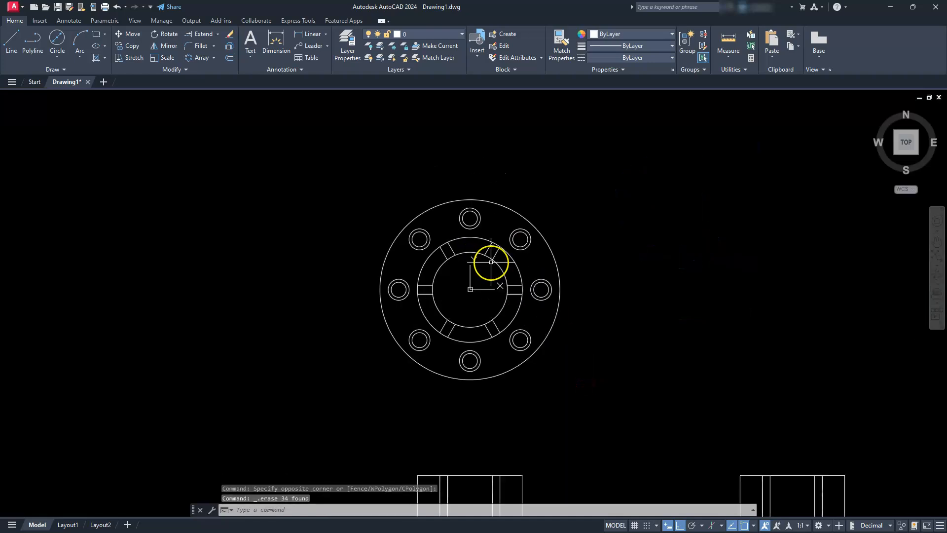
{"action": "key", "text": "Escape"}
{"action": "key", "text": "Escape"}
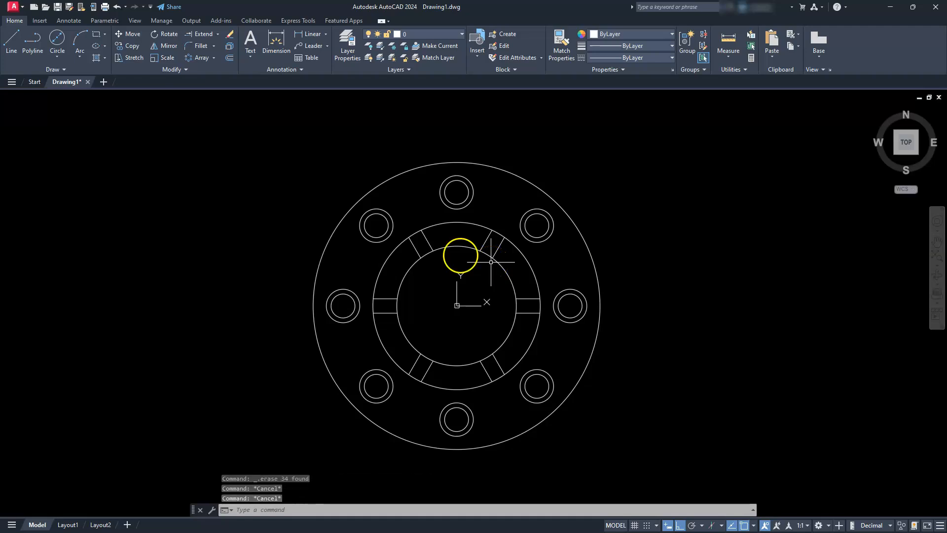
{"action": "left_click", "coordinate": [96, 36]}
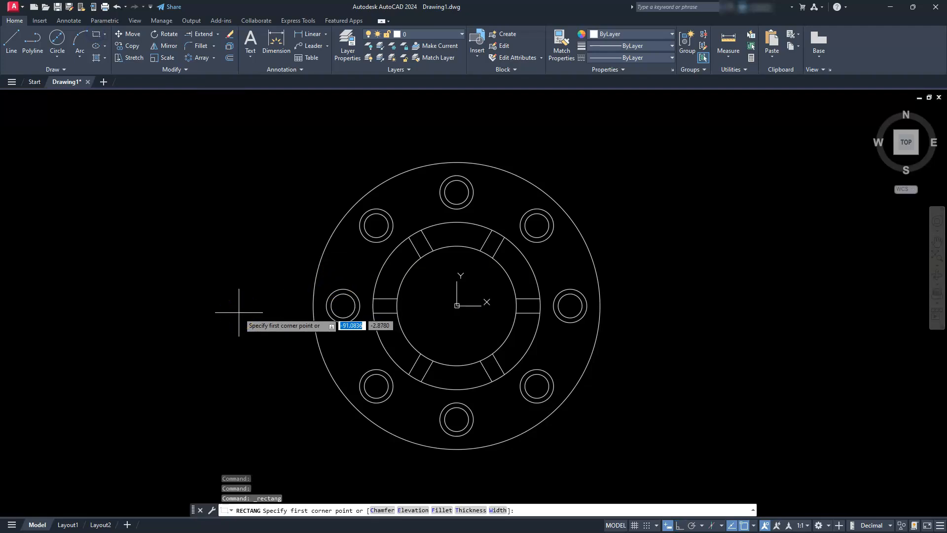
{"action": "type", "text": "0,0"}
{"action": "key", "text": "Return"}
{"action": "type", "text": "17"}
{"action": "key", "text": "Tab"}
{"action": "type", "text": "11"}
{"action": "key", "text": "Return"}
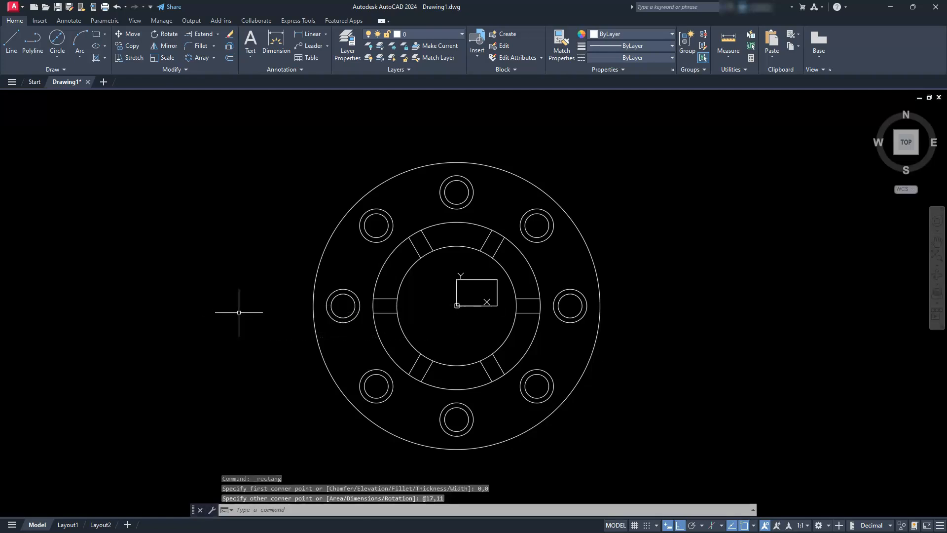
Step: Offset the 17 by 11 rectangle inward by 0.25
{"action": "scroll", "coordinate": [450, 304], "scroll_direction": "up", "scroll_amount": 7}
{"action": "scroll", "coordinate": [651, 251], "scroll_direction": "up", "scroll_amount": 2}
{"action": "mouse_move", "coordinate": [644, 253]}
{"action": "middle_mouse_down"}
{"action": "mouse_move", "coordinate": [534, 349]}
{"action": "mouse_move", "coordinate": [524, 337]}
{"action": "middle_mouse_up"}
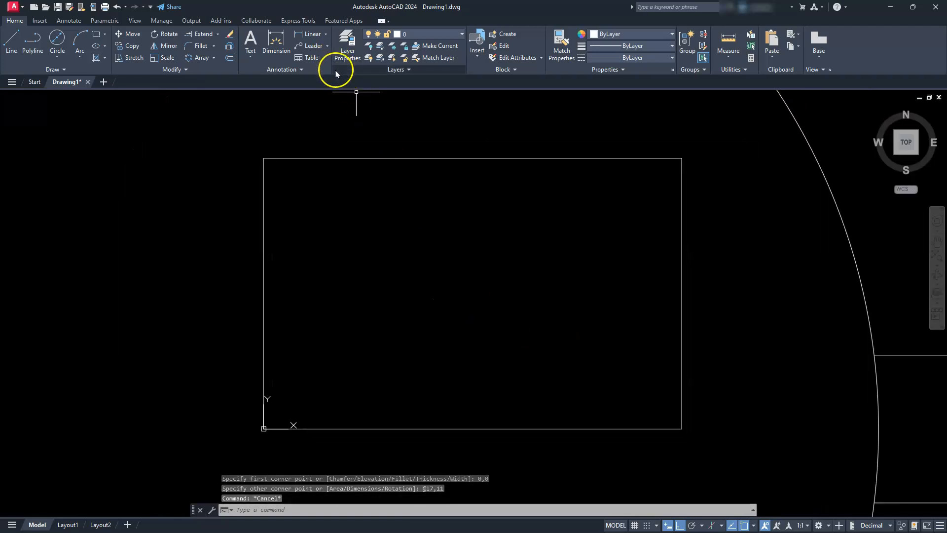
{"action": "left_click", "coordinate": [230, 58]}
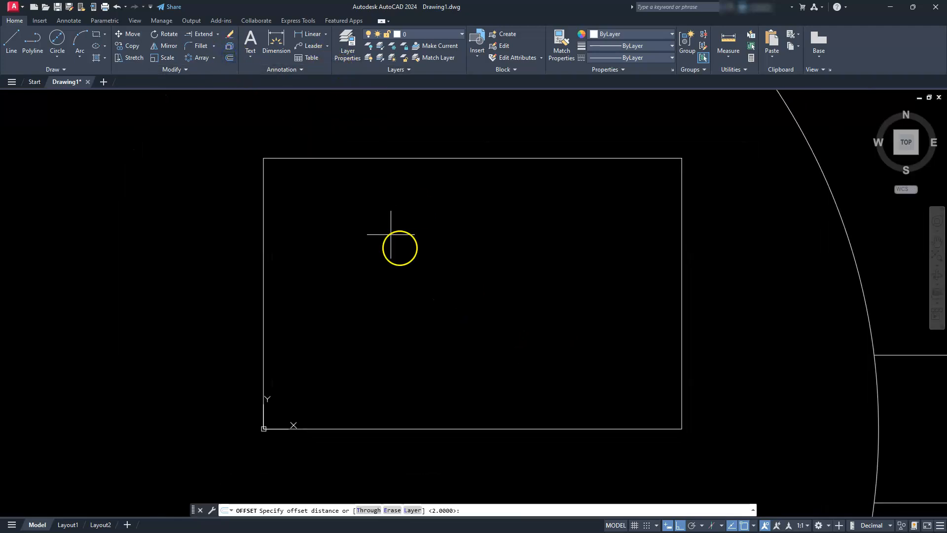
{"action": "key", "text": "Return"}
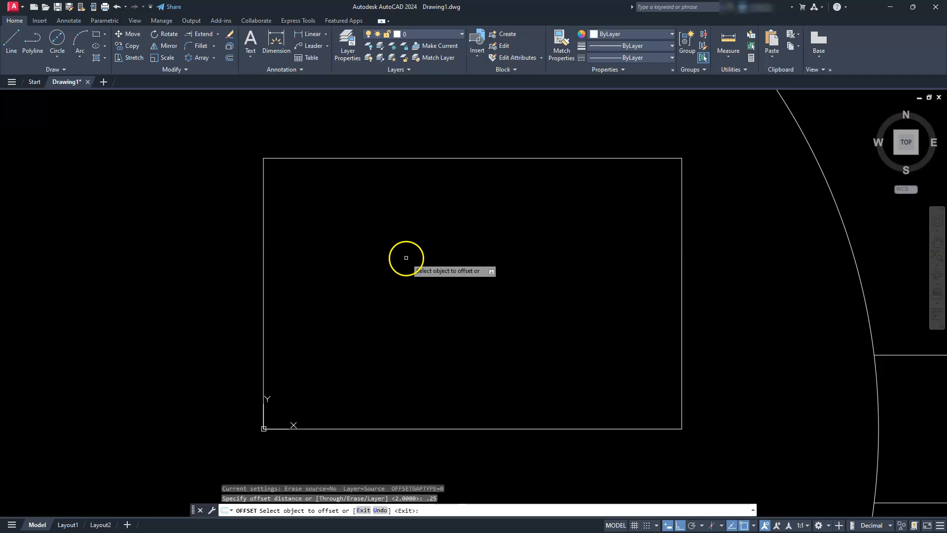
{"action": "left_click", "coordinate": [450, 160]}
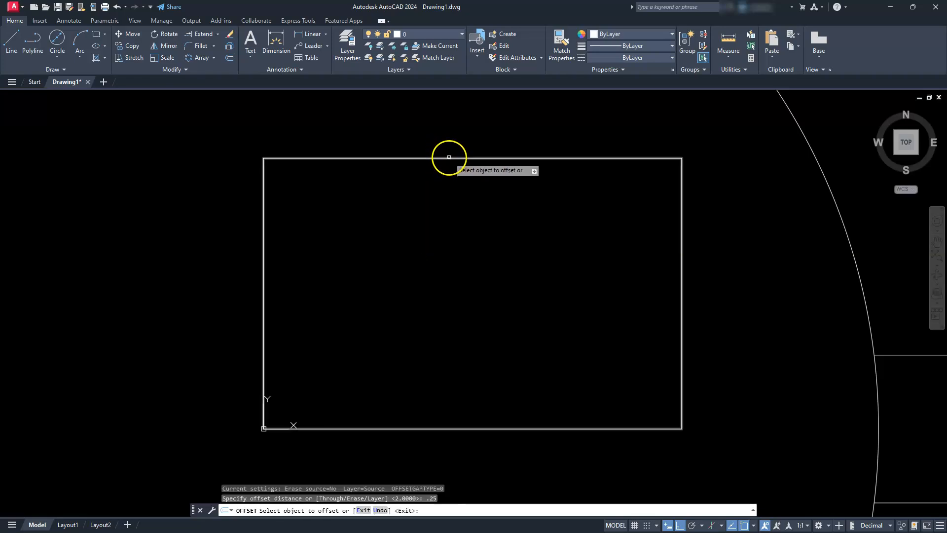
{"action": "left_click", "coordinate": [450, 201]}
{"action": "key", "text": "Escape"}
{"action": "key", "text": "Escape"}
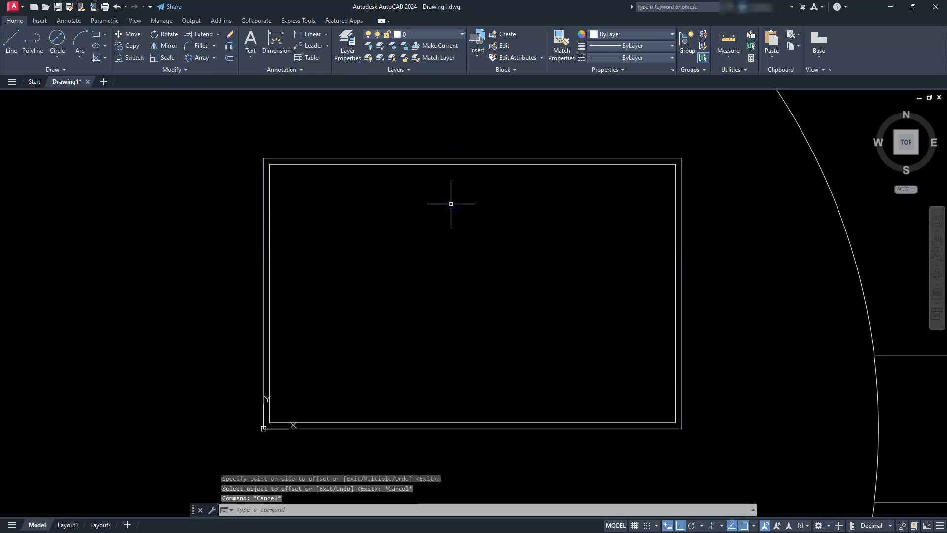
Step: Convert the outer and inner border rectangles into a single block
{"action": "left_click", "coordinate": [441, 197]}
{"action": "left_click", "coordinate": [409, 134]}
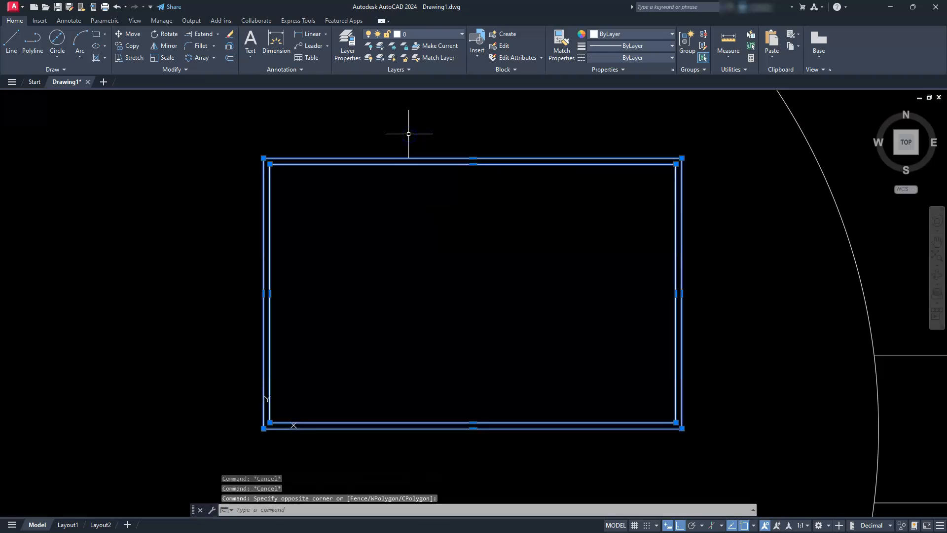
{"action": "left_click", "coordinate": [508, 35]}
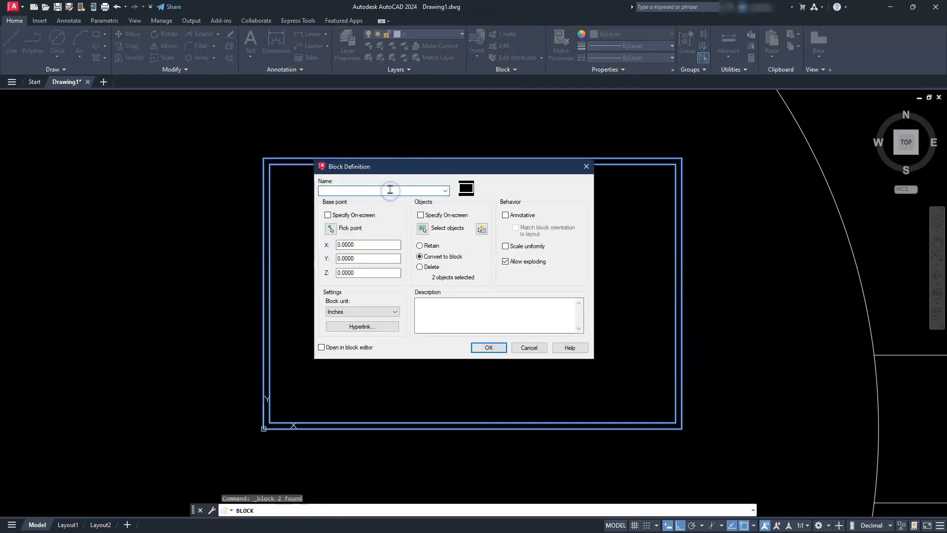
{"action": "left_click", "coordinate": [484, 347]}
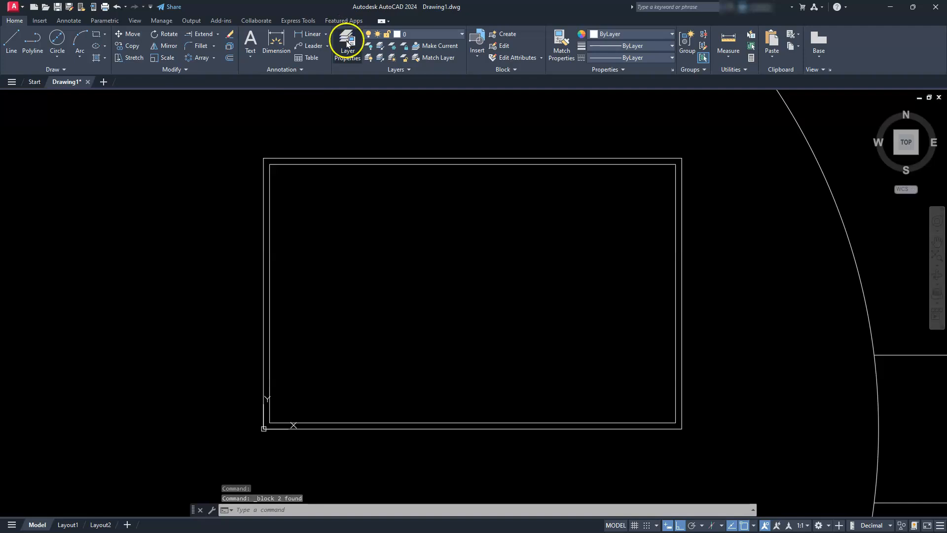
Step: Create two new layers named cen and dim
{"action": "left_click", "coordinate": [347, 43]}
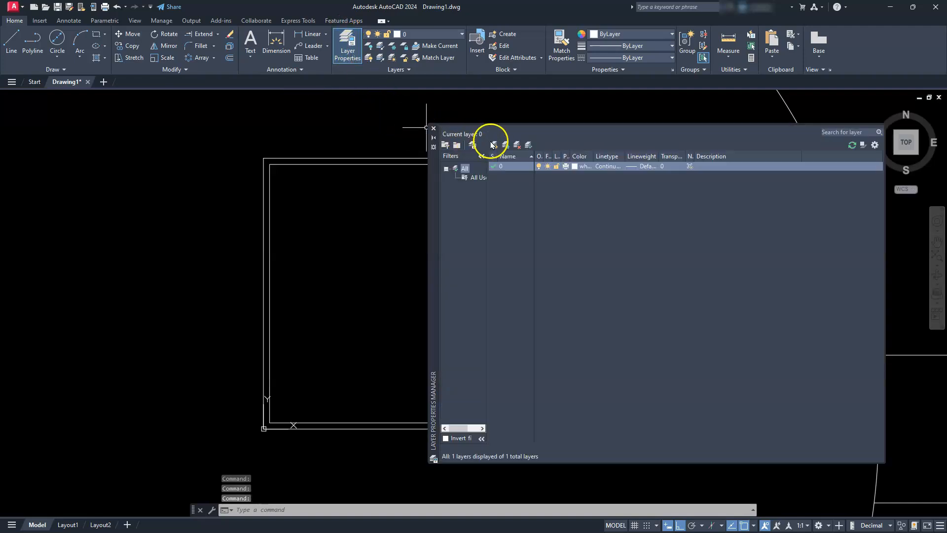
{"action": "left_click", "coordinate": [493, 144]}
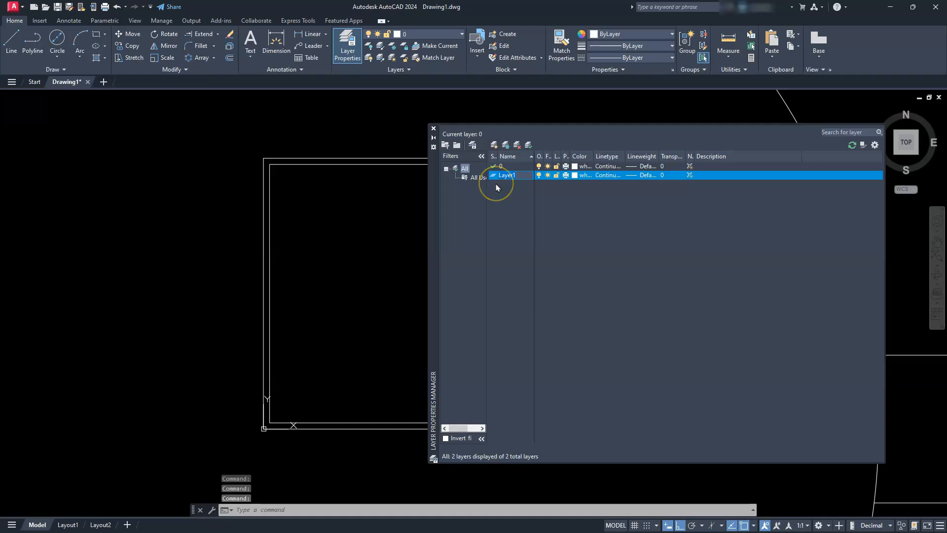
{"action": "type", "text": "cen"}
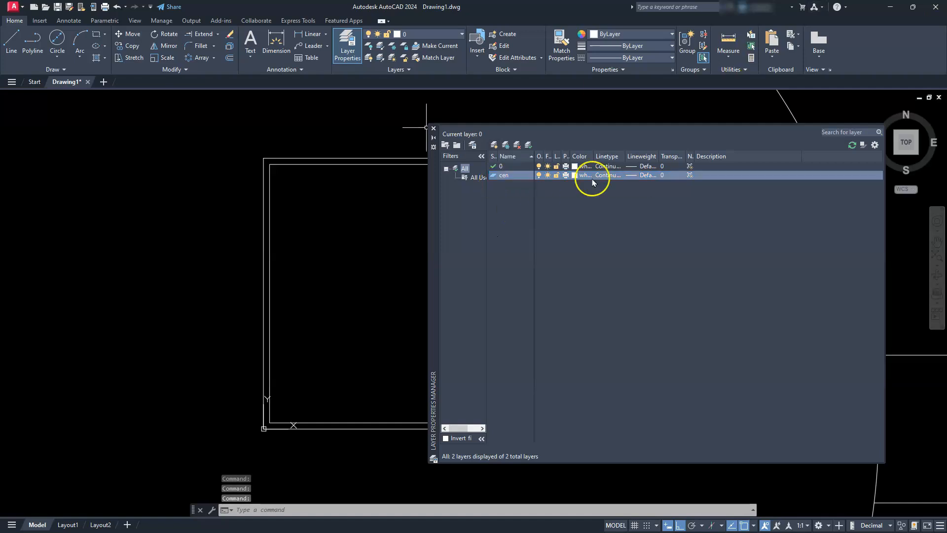
{"action": "left_click", "coordinate": [494, 145]}
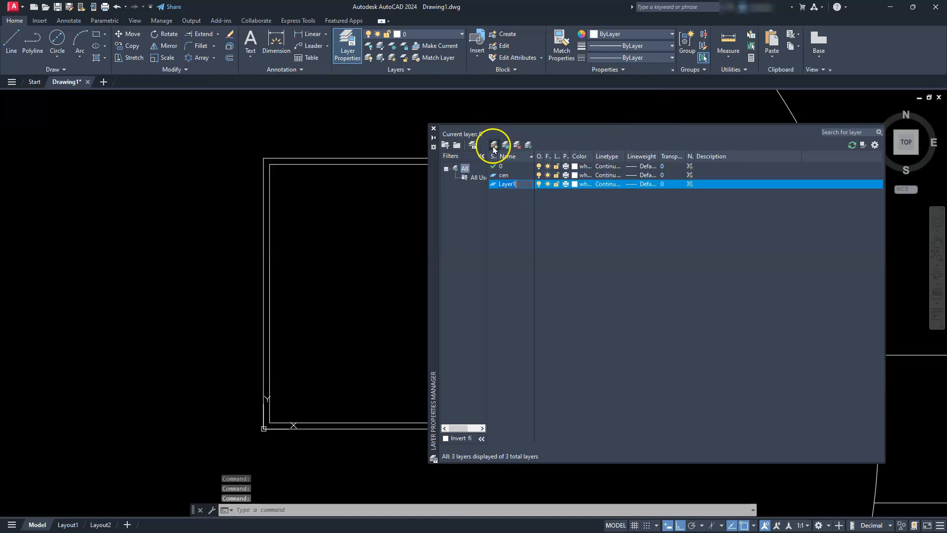
{"action": "type", "text": "dim"}
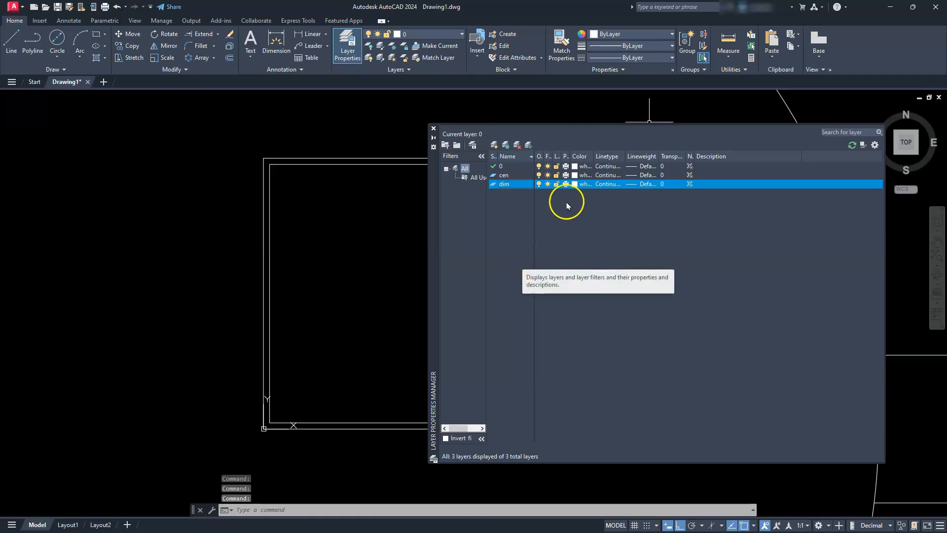
Step: Set the cen layer's color to red and the dim layer's color to cyan
{"action": "left_click", "coordinate": [573, 175]}
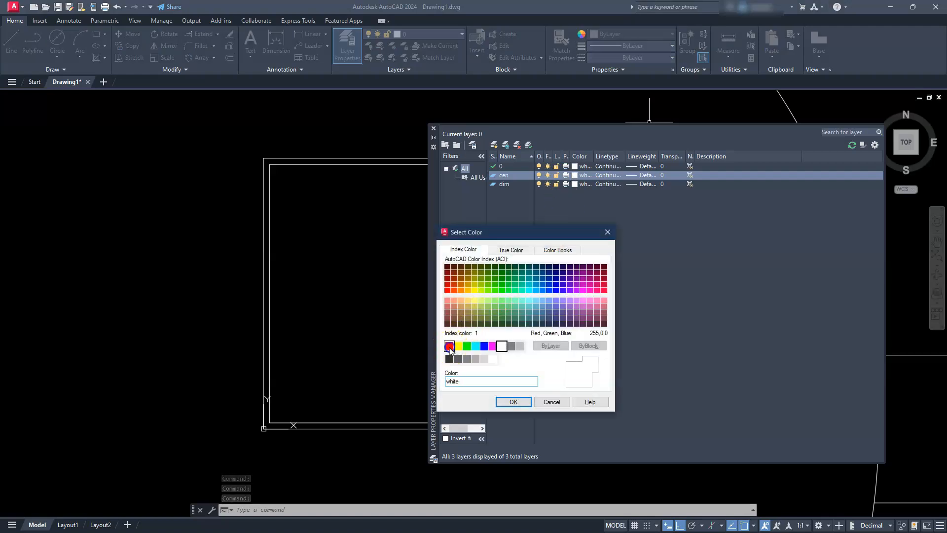
{"action": "left_click", "coordinate": [511, 400]}
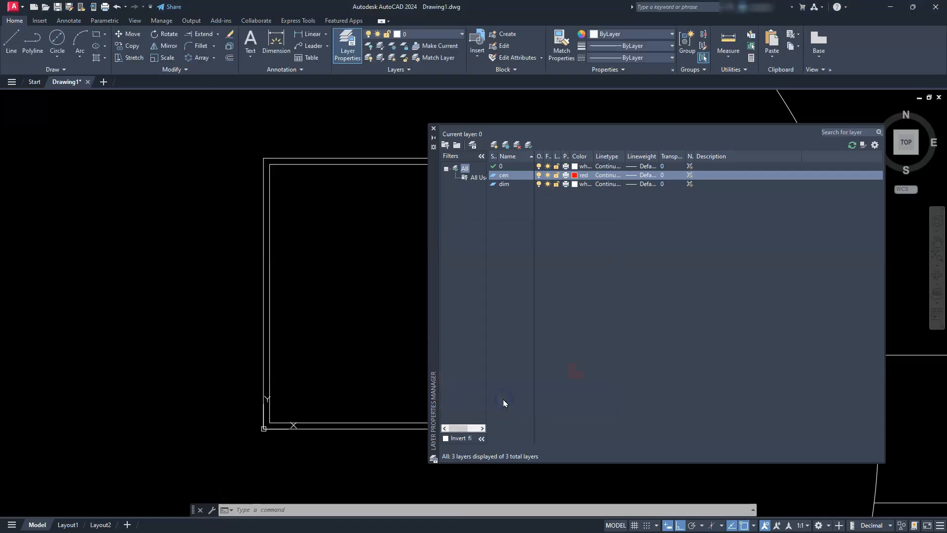
{"action": "left_click", "coordinate": [573, 186]}
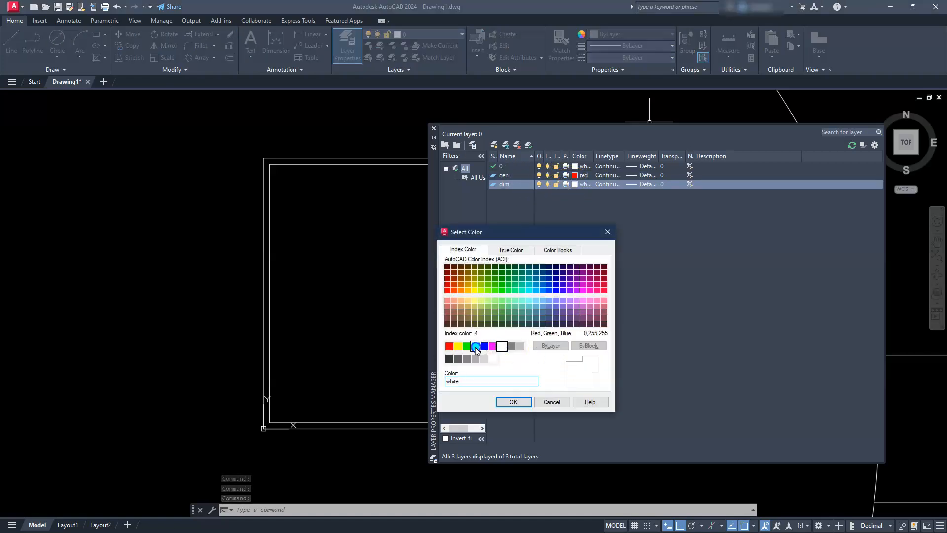
{"action": "left_click", "coordinate": [476, 348]}
{"action": "left_click", "coordinate": [510, 400]}
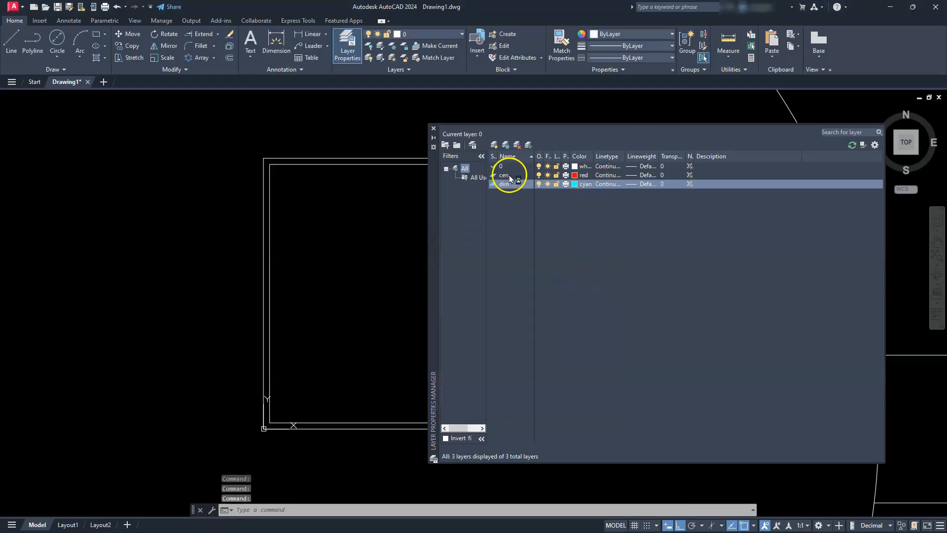
Step: Load the CENTER2 linetype, assign it to the cen layer, and close the layer manager
{"action": "left_click", "coordinate": [606, 176]}
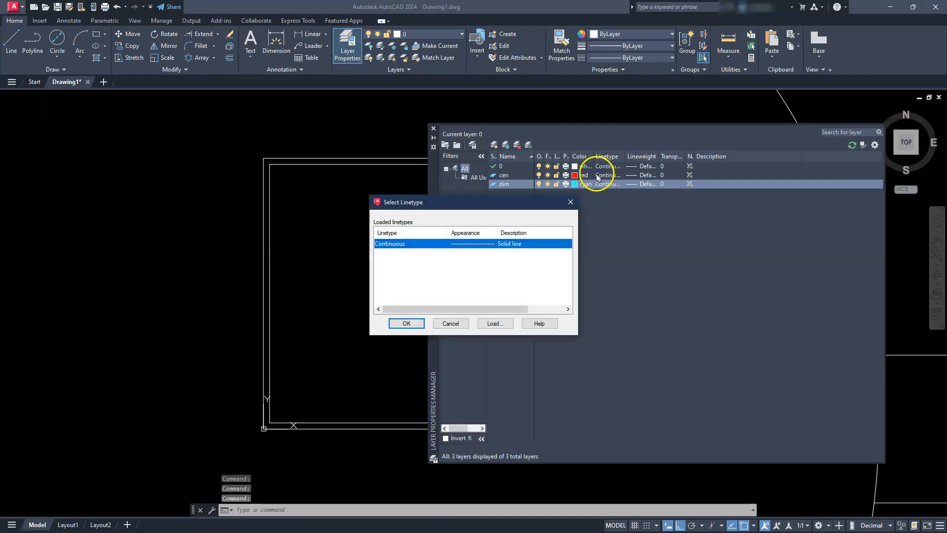
{"action": "left_click", "coordinate": [495, 323]}
{"action": "scroll", "coordinate": [491, 262], "scroll_direction": "down", "scroll_amount": 2}
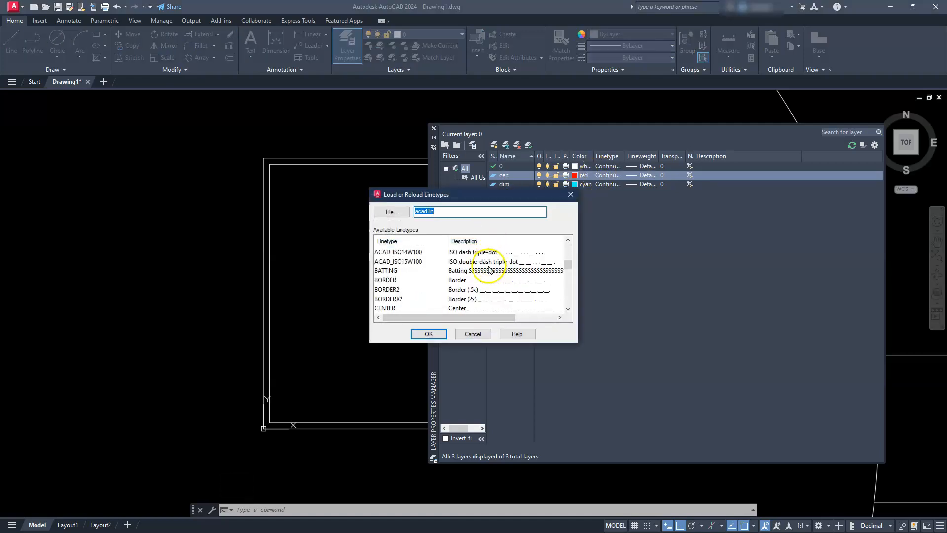
{"action": "scroll", "coordinate": [408, 301], "scroll_direction": "down", "scroll_amount": 1}
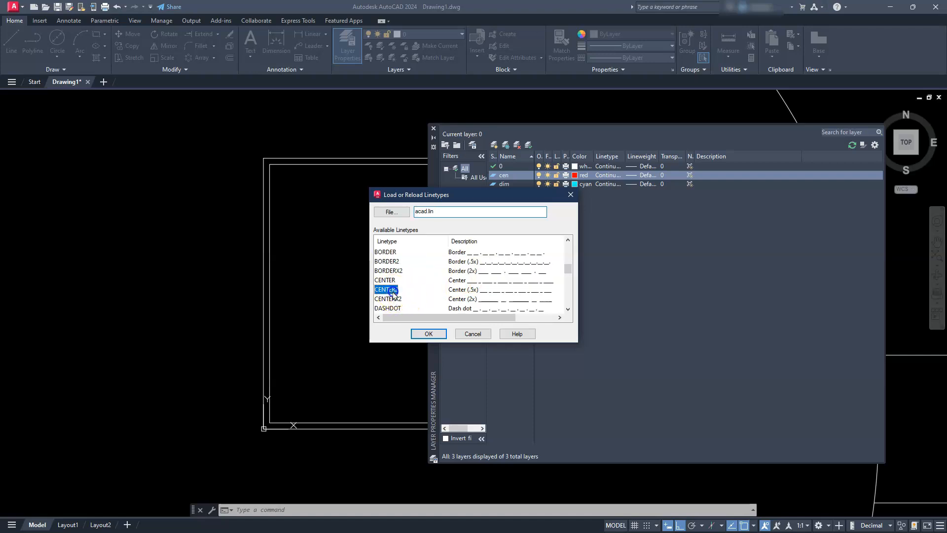
{"action": "left_click", "coordinate": [425, 335]}
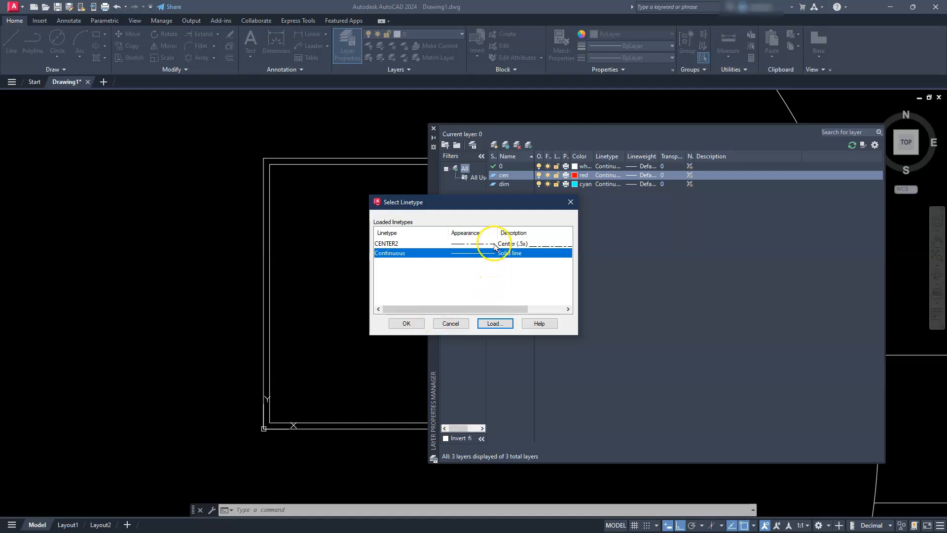
{"action": "left_click", "coordinate": [495, 244]}
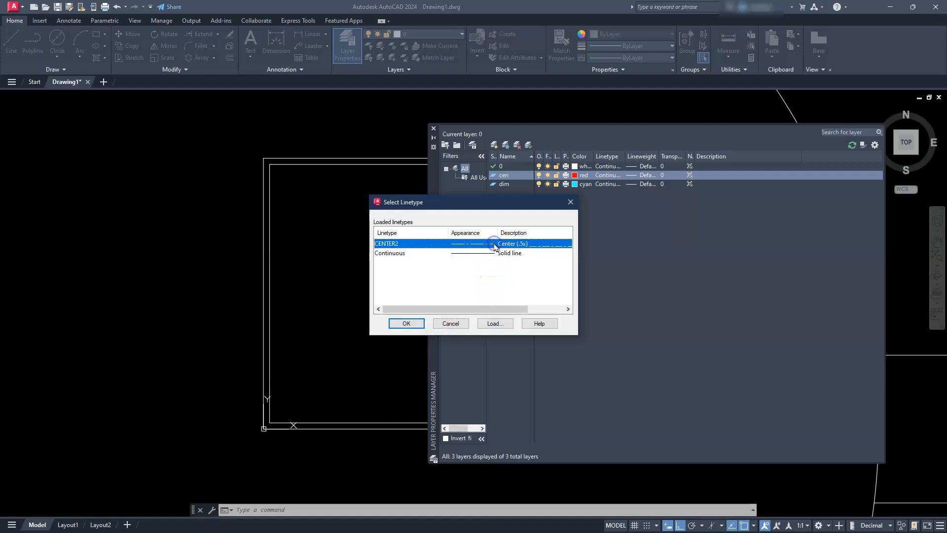
{"action": "left_click", "coordinate": [405, 323]}
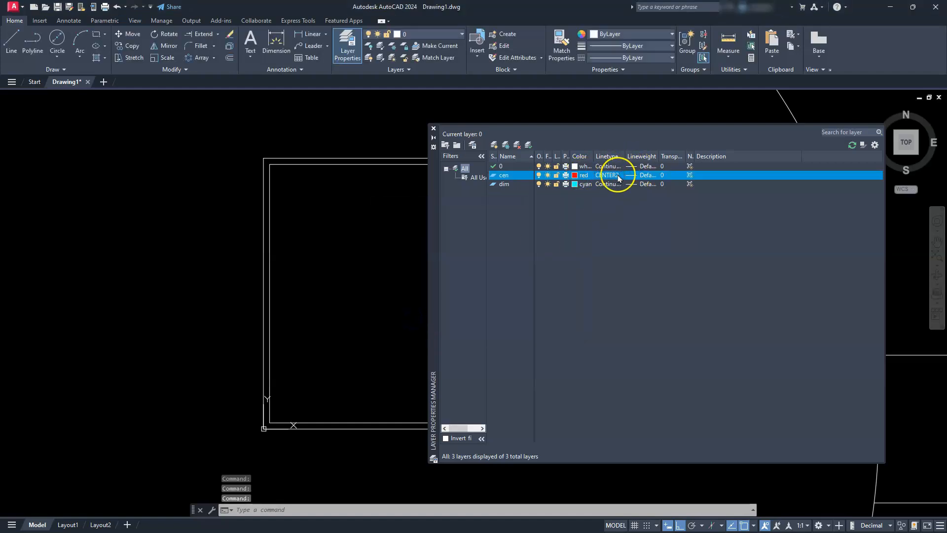
{"action": "left_click", "coordinate": [433, 129]}
Step: Set the border block's X and Y scale to 30 in its properties and deselect it
{"action": "scroll", "coordinate": [496, 257], "scroll_direction": "down", "scroll_amount": 4}
{"action": "left_click", "coordinate": [485, 246]}
{"action": "left_click", "coordinate": [458, 193]}
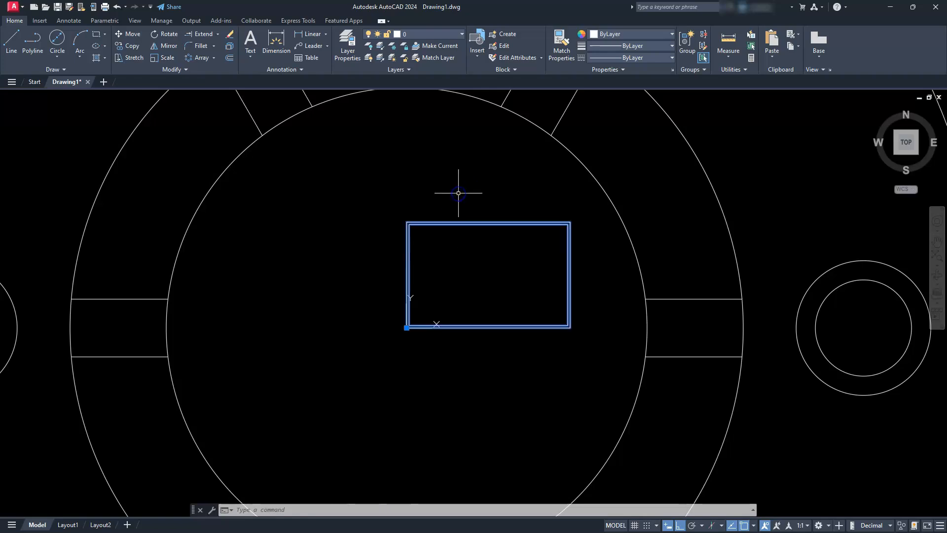
{"action": "right_click", "coordinate": [460, 222]}
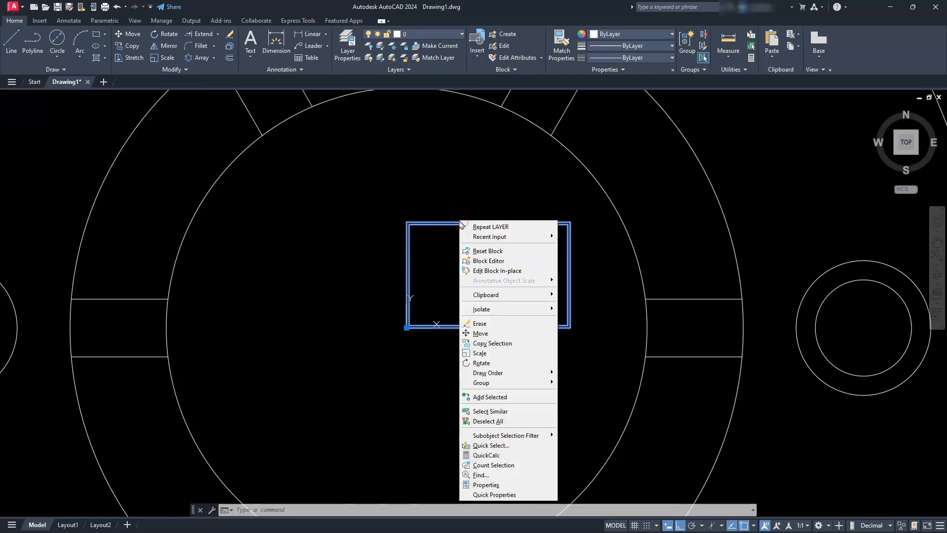
{"action": "left_click", "coordinate": [478, 484]}
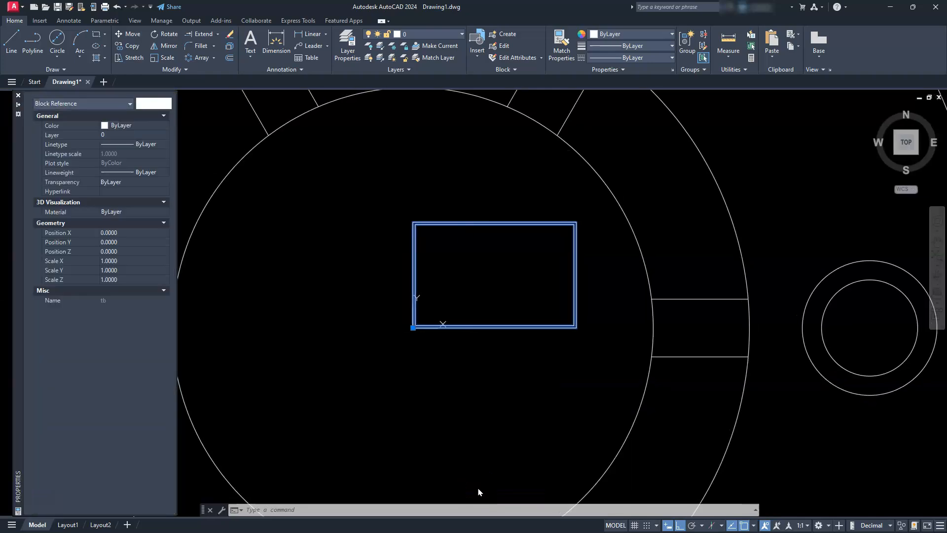
{"action": "left_click", "coordinate": [127, 269]}
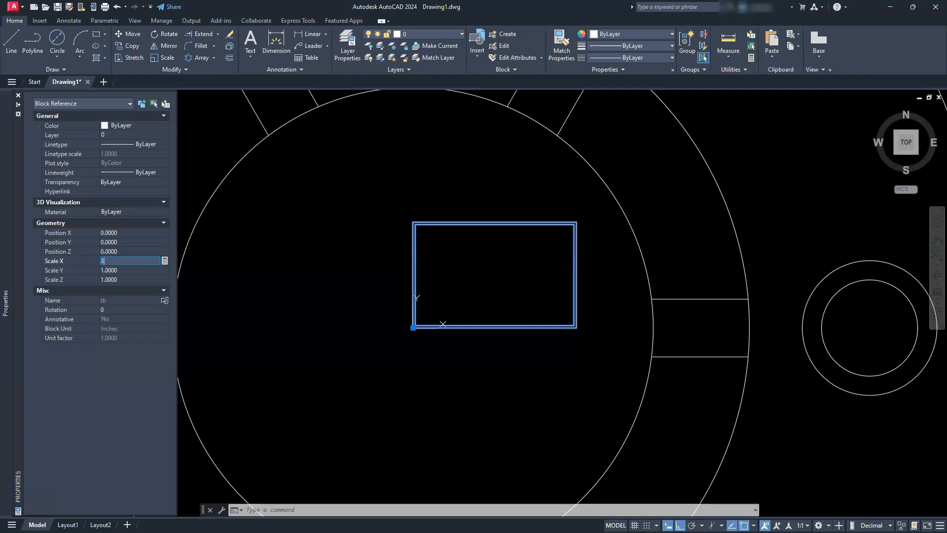
{"action": "key", "text": "Tab"}
{"action": "type", "text": "30"}
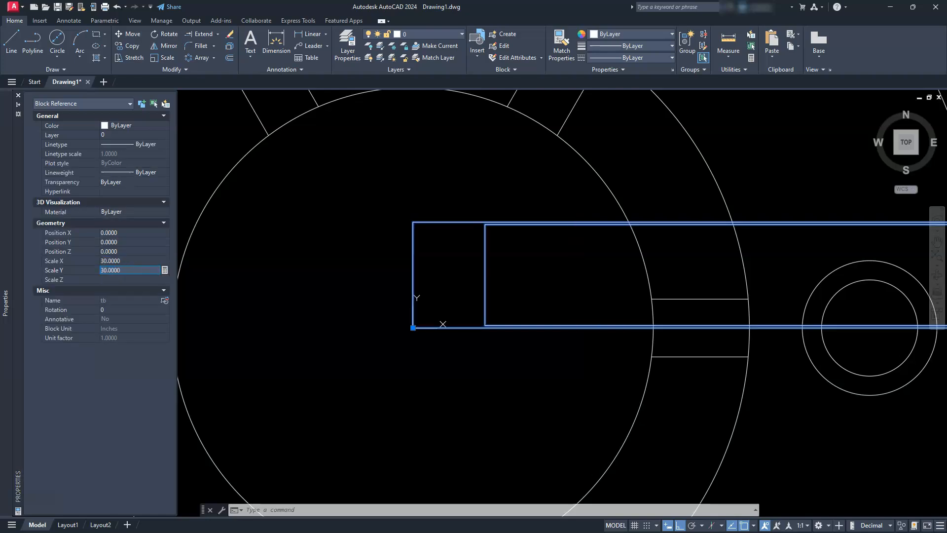
{"action": "key", "text": "Tab"}
{"action": "key", "text": "Escape"}
Step: Move all four views together with Ortho off, placing the top, front and side views inside the border
{"action": "scroll", "coordinate": [370, 347], "scroll_direction": "down", "scroll_amount": 6}
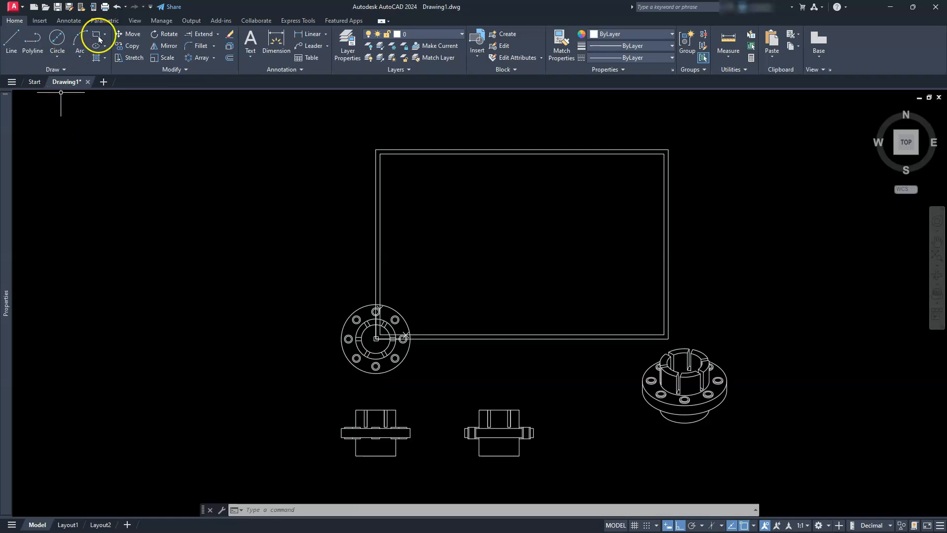
{"action": "left_click", "coordinate": [129, 34]}
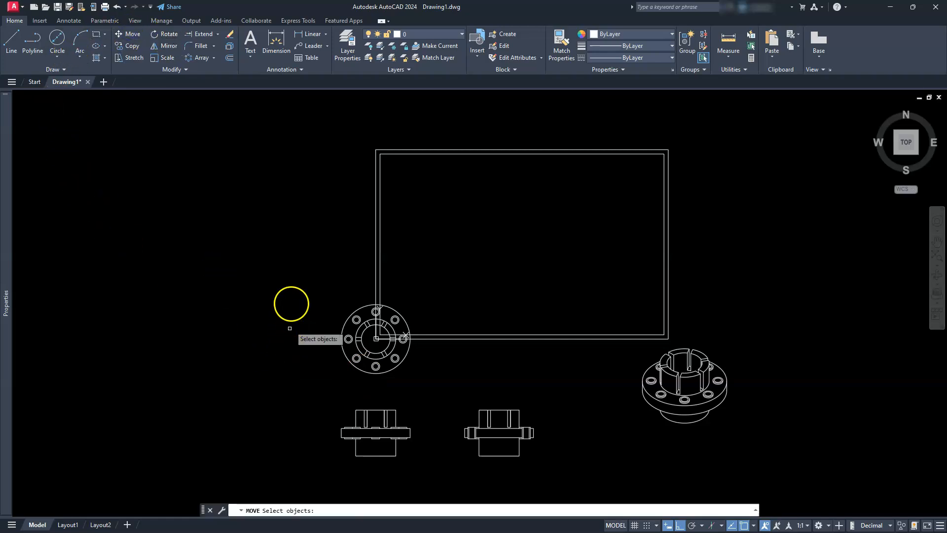
{"action": "left_click", "coordinate": [291, 301]}
{"action": "left_click", "coordinate": [809, 468]}
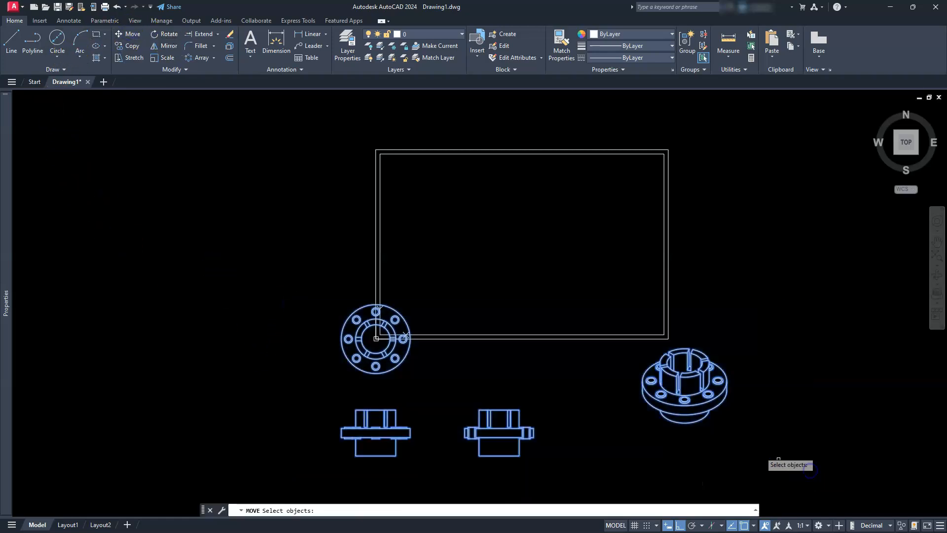
{"action": "key", "text": "Return"}
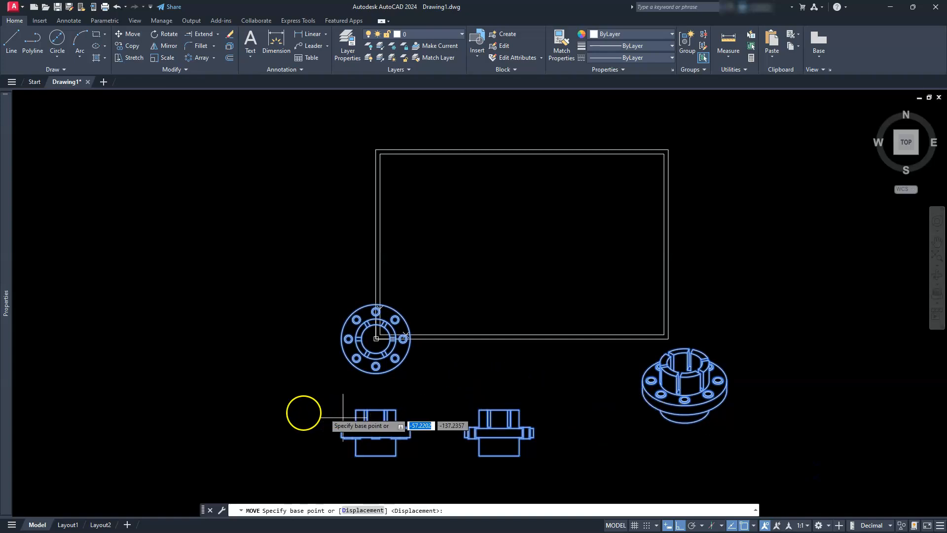
{"action": "left_click", "coordinate": [193, 418]}
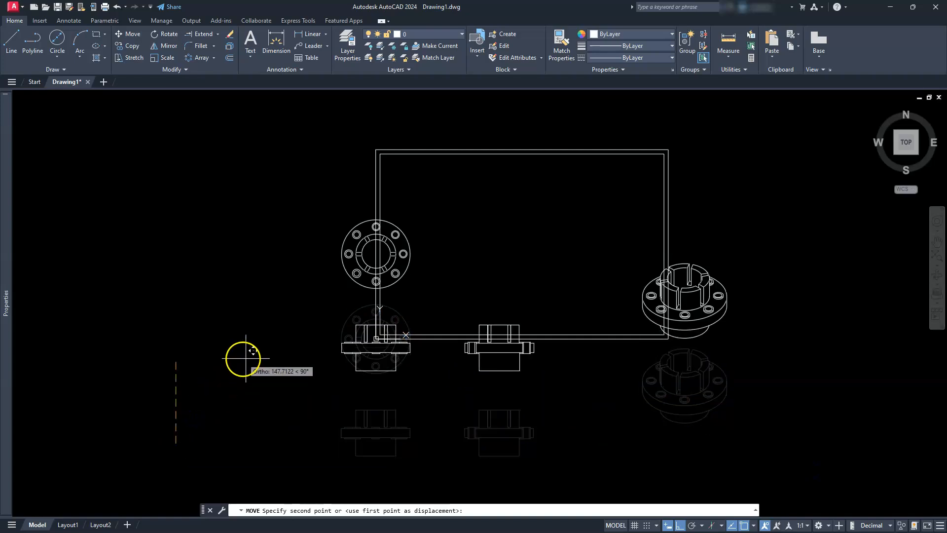
{"action": "left_click", "coordinate": [679, 525]}
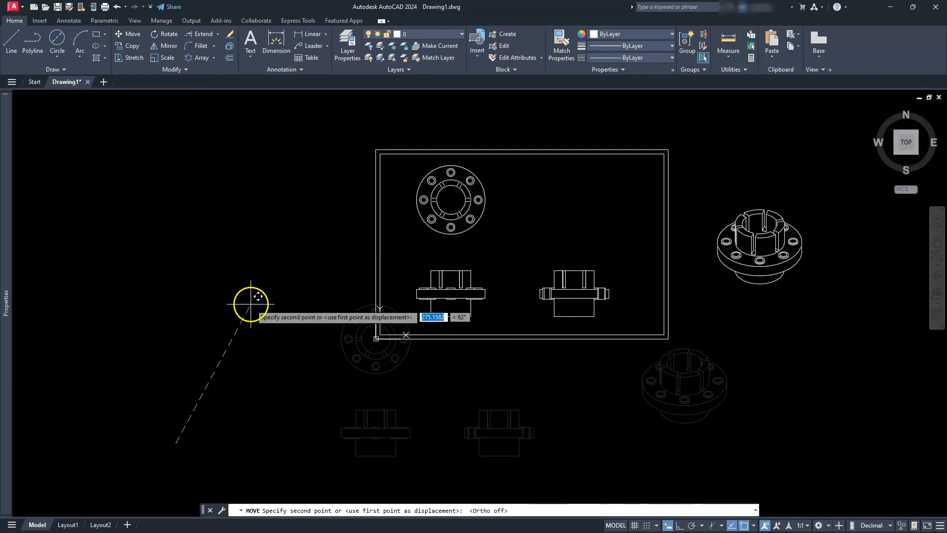
{"action": "left_click", "coordinate": [250, 304]}
Step: Move the isometric view inside the border, above the side view and beside the top view
{"action": "scroll", "coordinate": [571, 296], "scroll_direction": "up", "scroll_amount": 3}
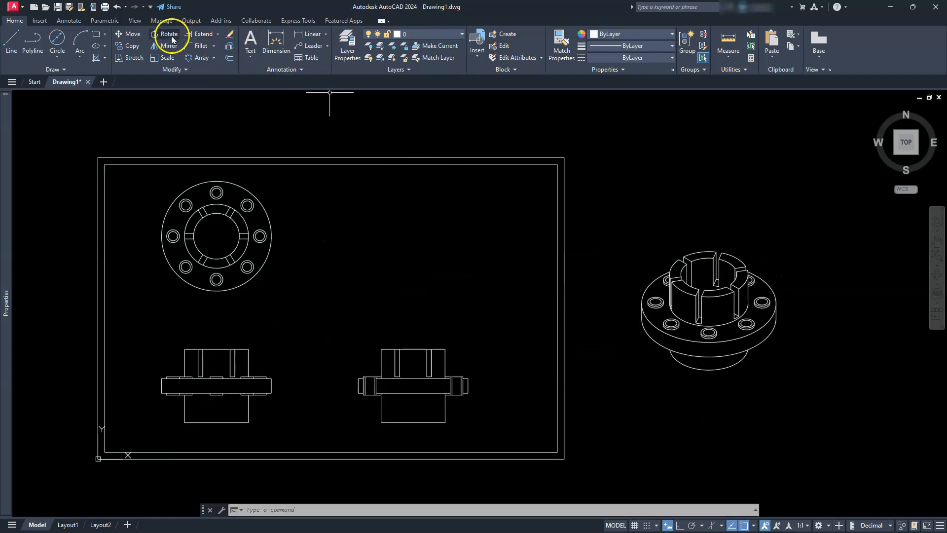
{"action": "left_click", "coordinate": [135, 39]}
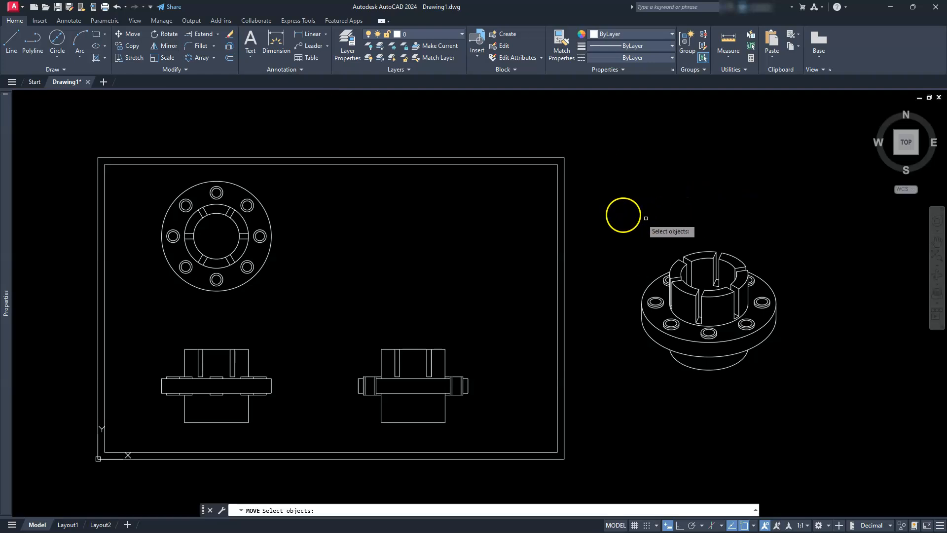
{"action": "left_click", "coordinate": [621, 213]}
{"action": "left_click", "coordinate": [842, 432]}
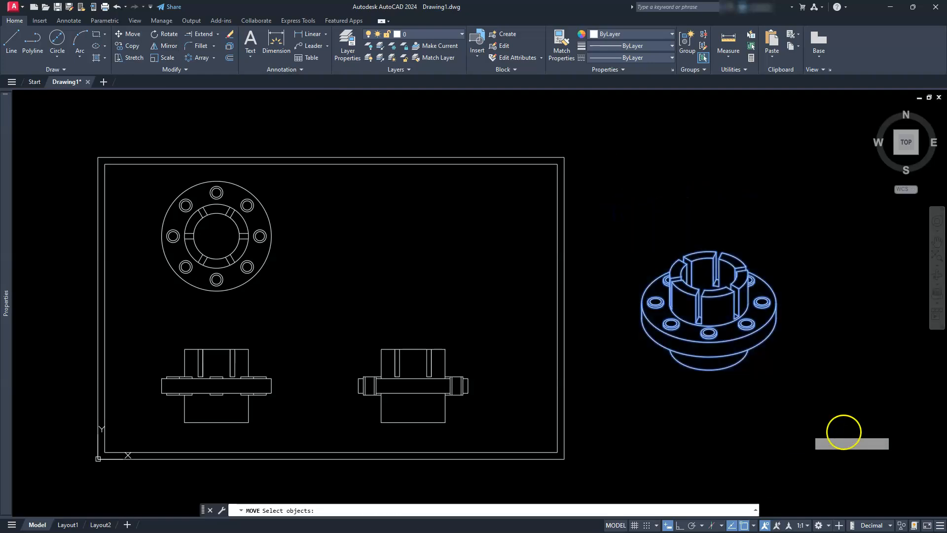
{"action": "key", "text": "Return"}
{"action": "left_click", "coordinate": [909, 436]}
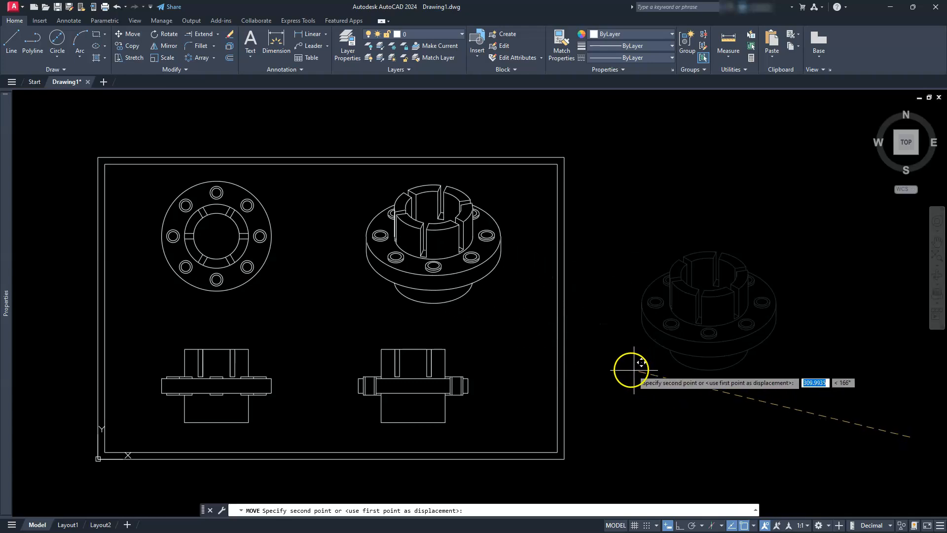
{"action": "left_click", "coordinate": [631, 364]}
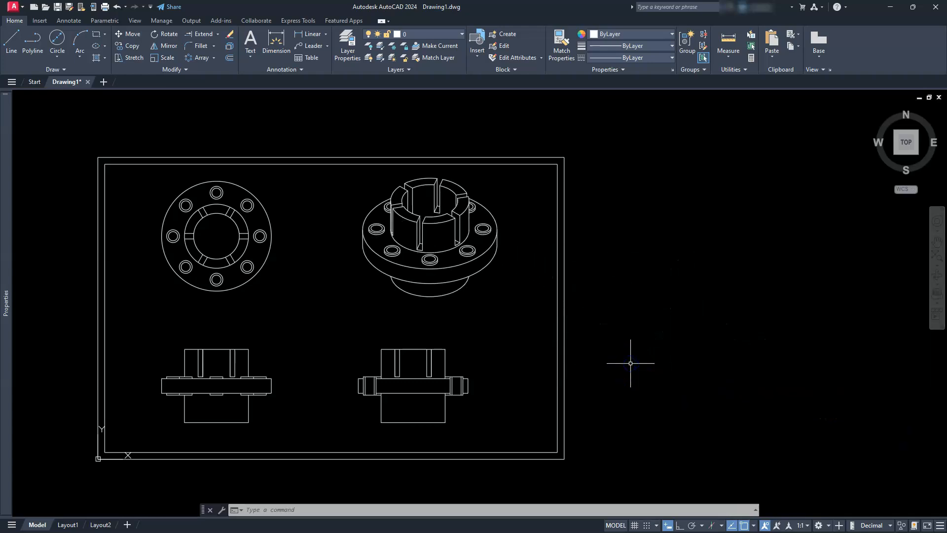
Step: Scale the isometric view by a factor of 0.75 about a point near its center
{"action": "middle_click_drag", "start_coordinate": [431, 328], "coordinate": [450, 356]}
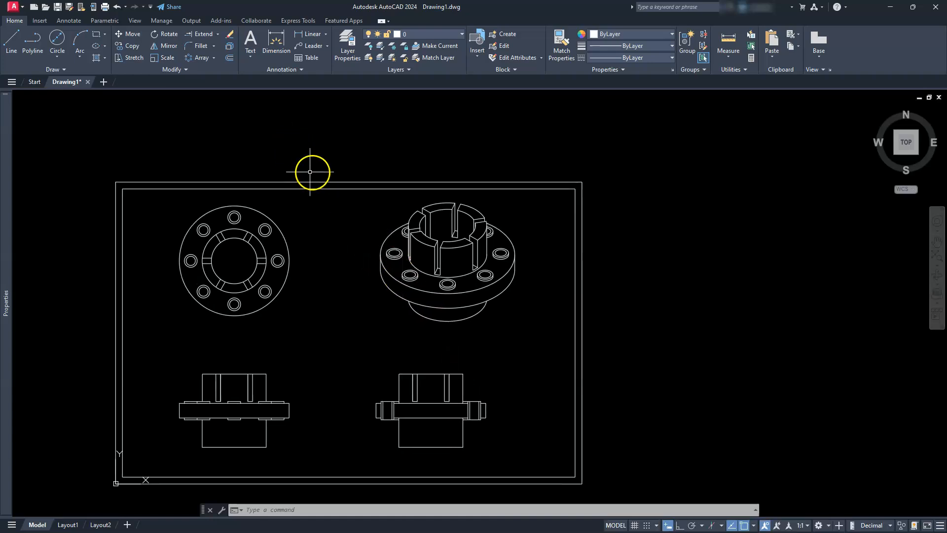
{"action": "left_click", "coordinate": [346, 154]}
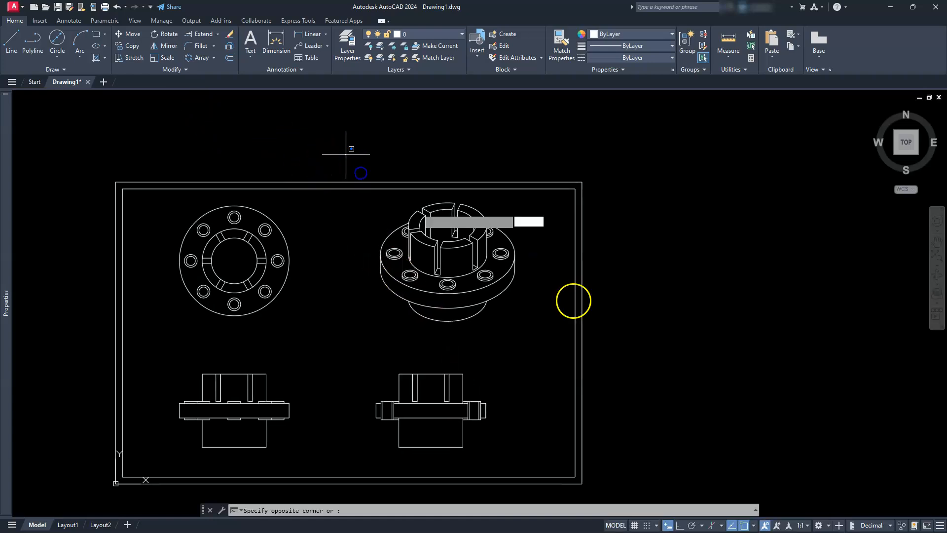
{"action": "left_click", "coordinate": [586, 344]}
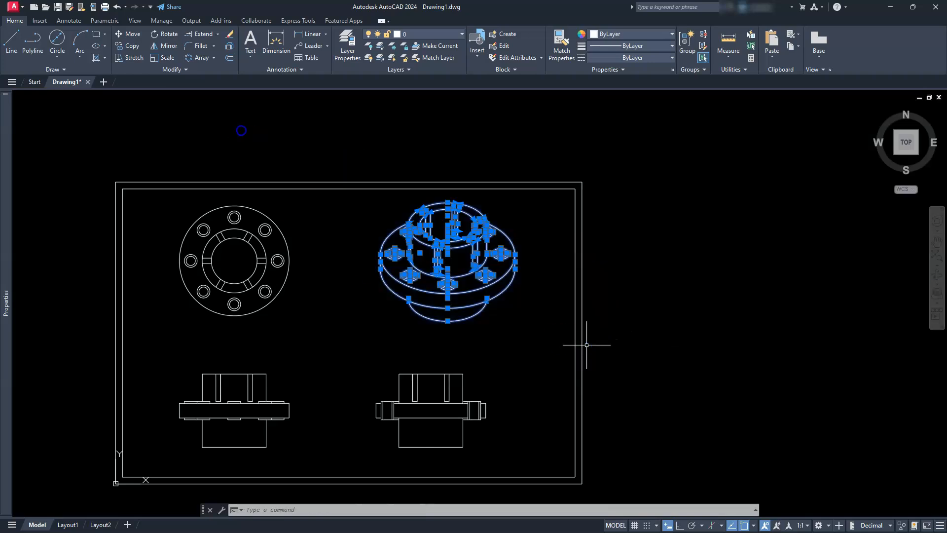
{"action": "left_click", "coordinate": [164, 61]}
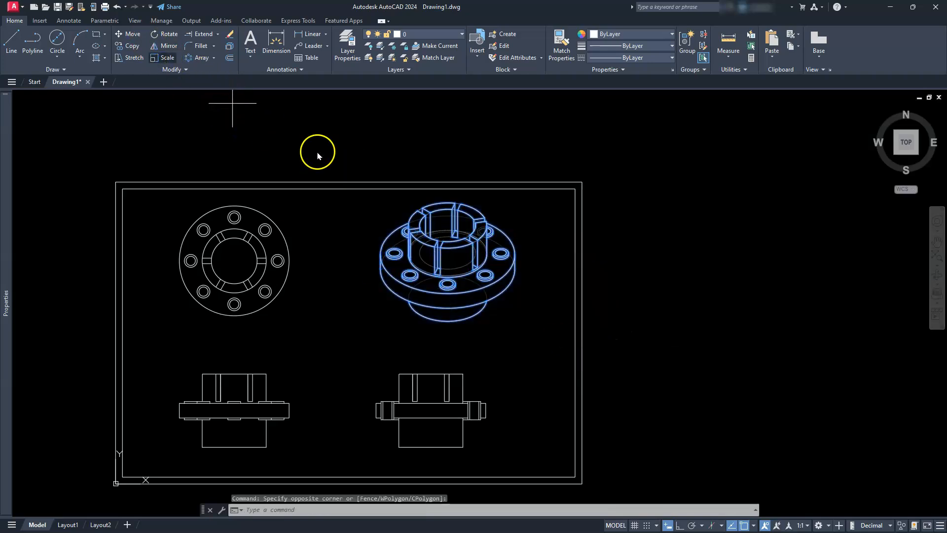
{"action": "left_click", "coordinate": [447, 242]}
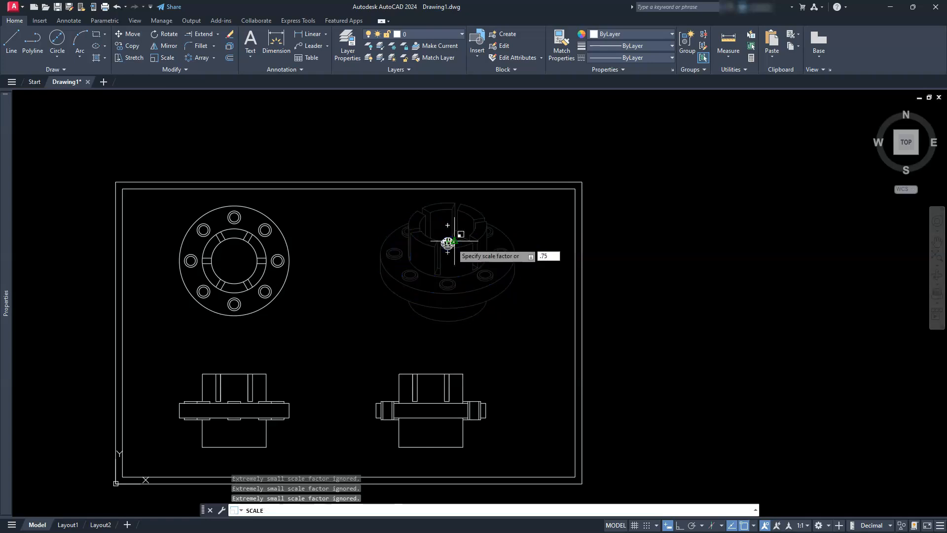
{"action": "type", "text": ".75"}
{"action": "key", "text": "Return"}
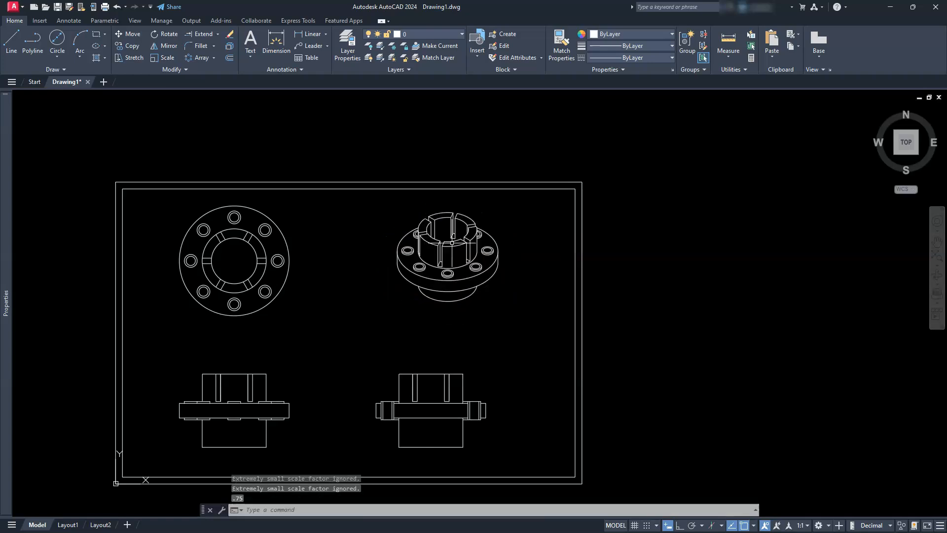
Step: Set the CENTERLAYER variable to cen so new centerlines and center marks use that layer
{"action": "scroll", "coordinate": [197, 378], "scroll_direction": "up", "scroll_amount": 2}
{"action": "mouse_move", "coordinate": [209, 409]}
{"action": "middle_mouse_down"}
{"action": "mouse_move", "coordinate": [387, 338]}
{"action": "mouse_move", "coordinate": [368, 354]}
{"action": "mouse_move", "coordinate": [372, 383]}
{"action": "middle_mouse_up"}
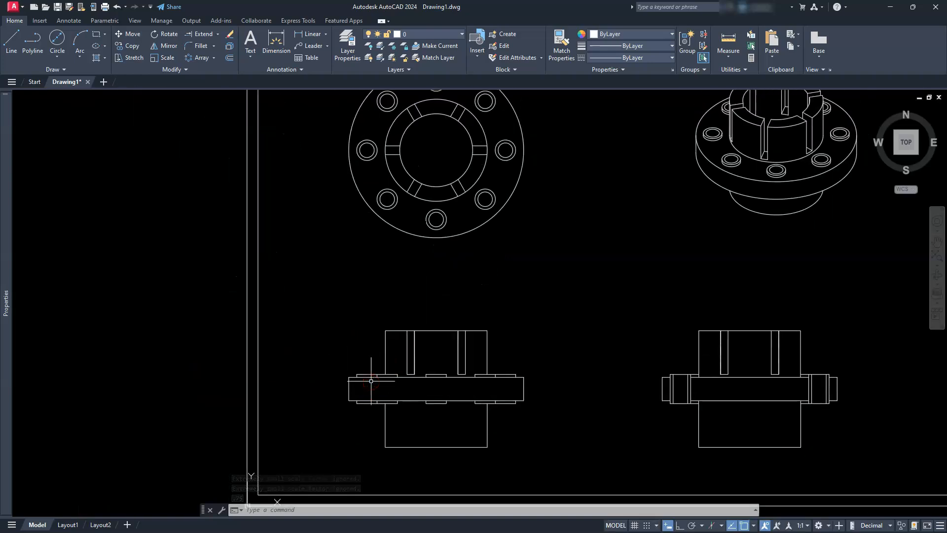
{"action": "scroll", "coordinate": [370, 381], "scroll_direction": "down", "scroll_amount": 2}
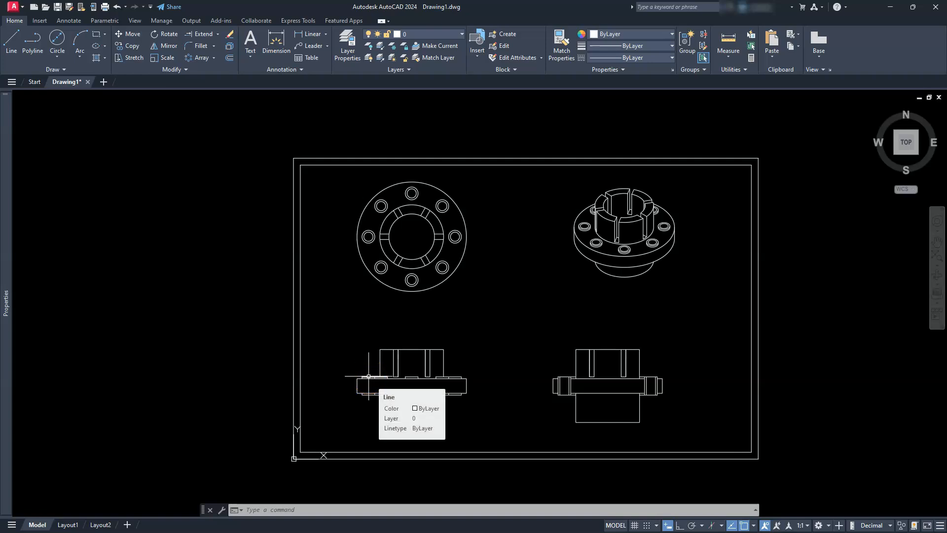
{"action": "type", "text": "cem"}
{"action": "type", "text": "terlayer"}
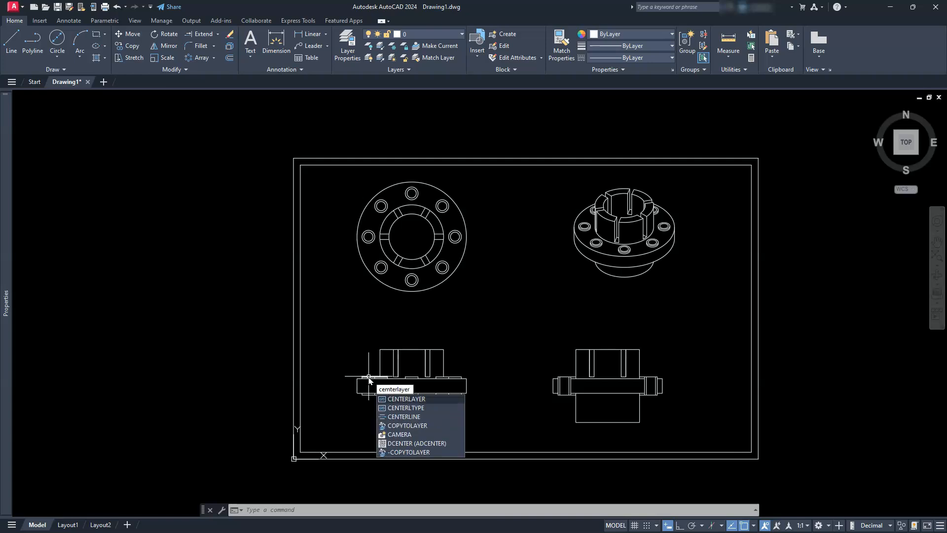
{"action": "key", "text": "Return"}
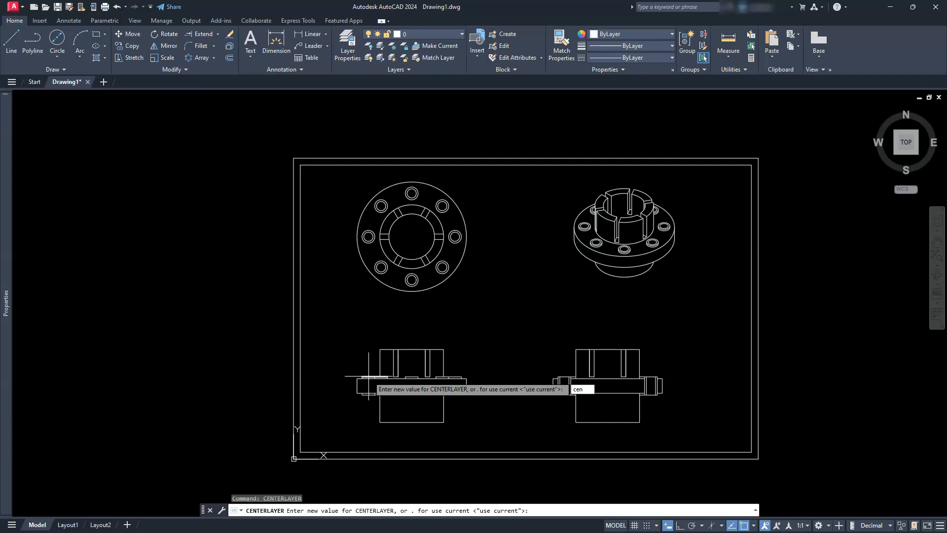
{"action": "key", "text": "Return"}
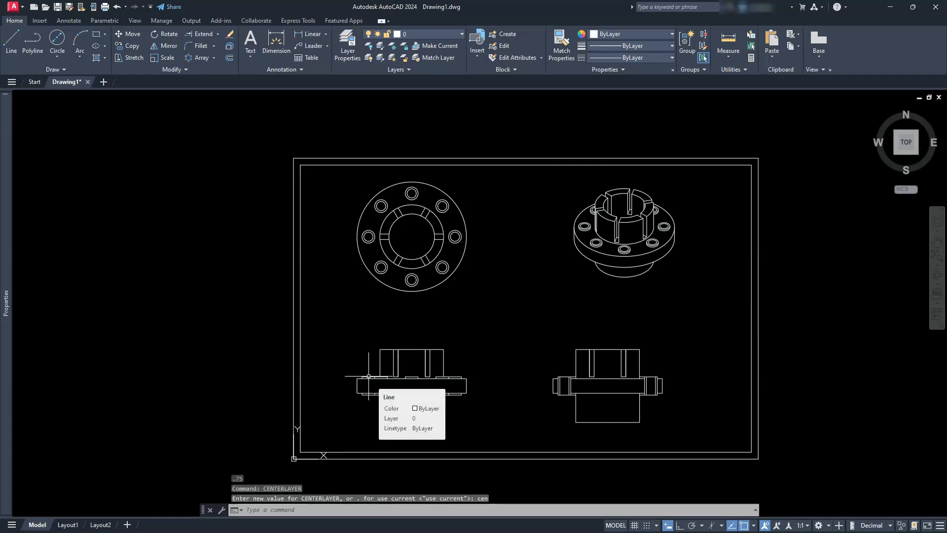
Step: Call up the CENTEREXE variable for the centerline extension length
{"action": "type", "text": "center"}
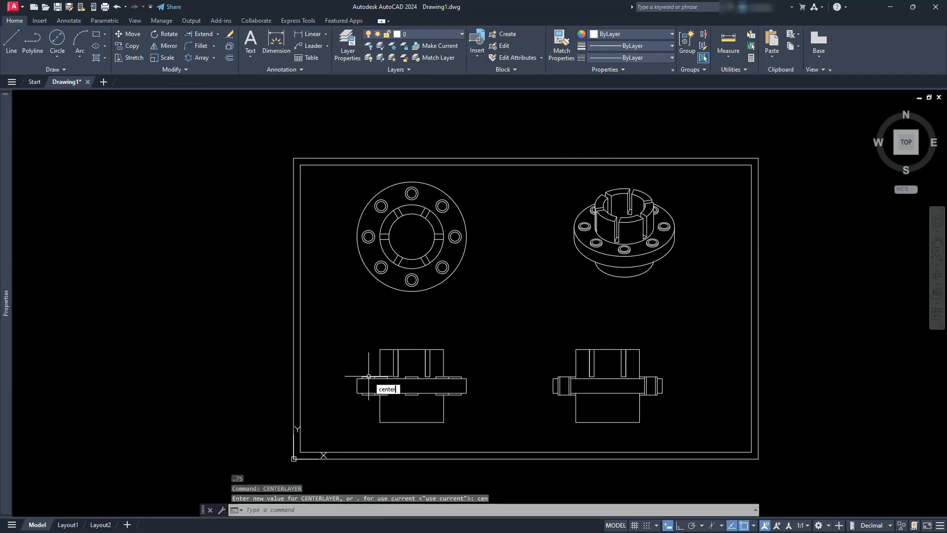
{"action": "type", "text": "exe"}
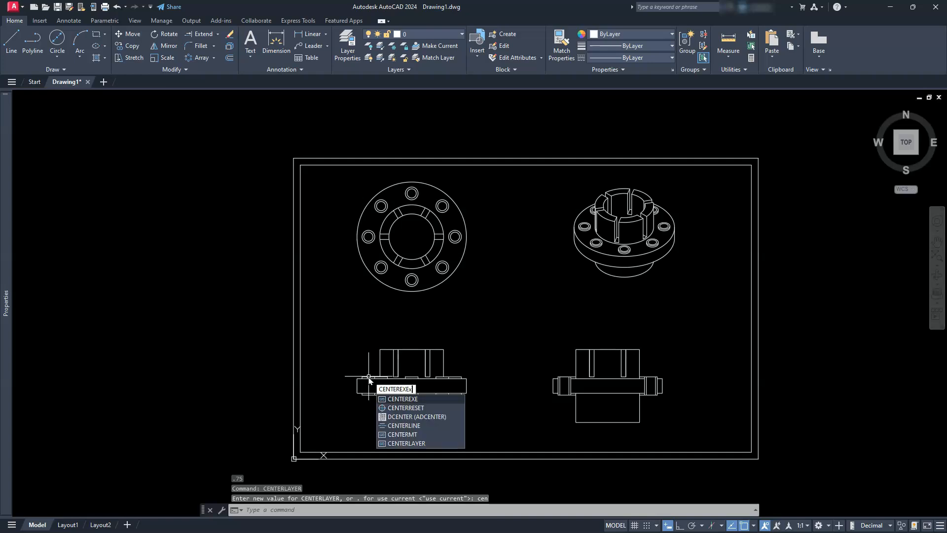
Step: Set the CENTEREXE centerline extension value to 3
{"action": "key", "text": "Return"}
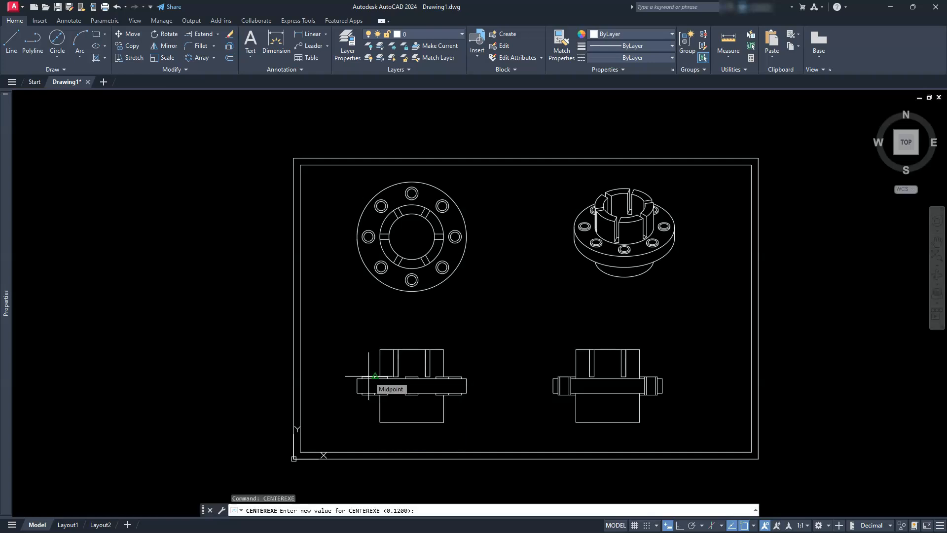
{"action": "type", "text": "5"}
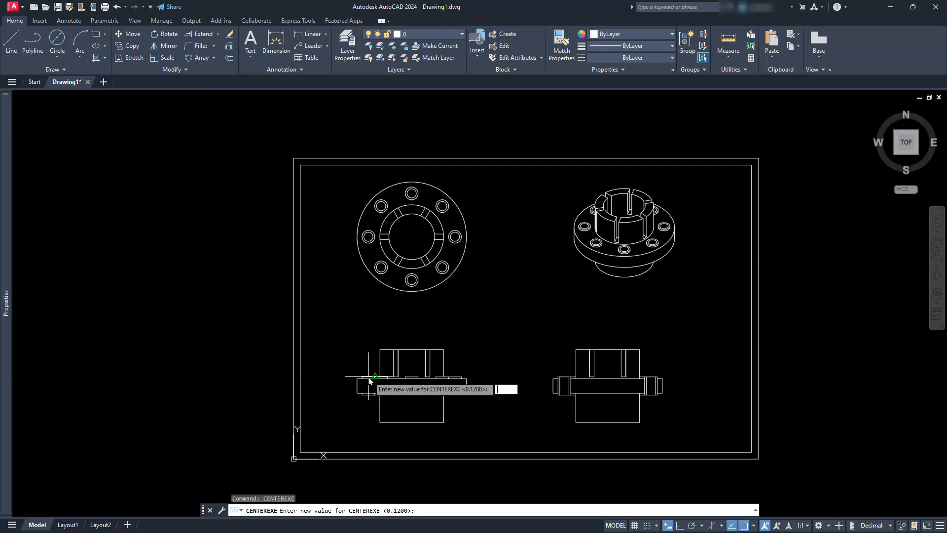
{"action": "key", "text": "Return"}
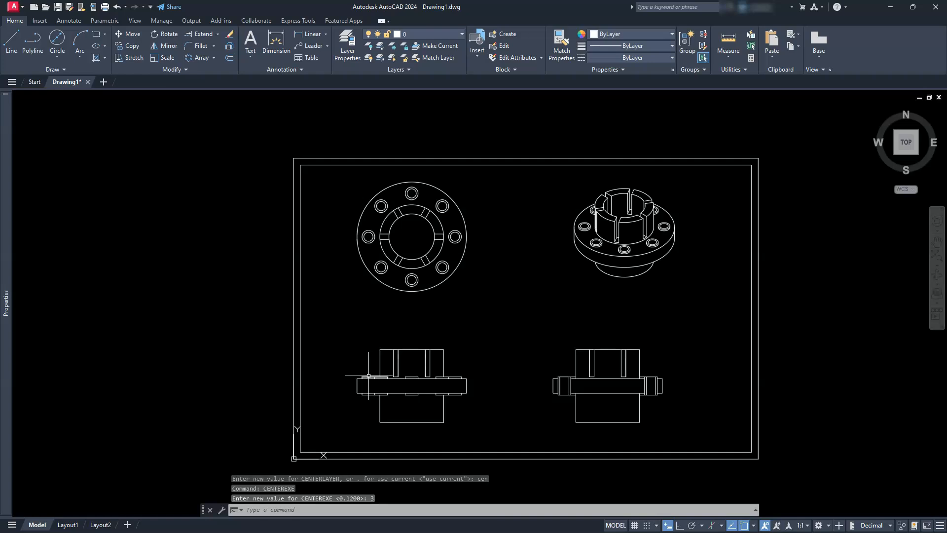
Step: Add a center mark to the flange's outer circle in the top view
{"action": "left_click", "coordinate": [65, 22]}
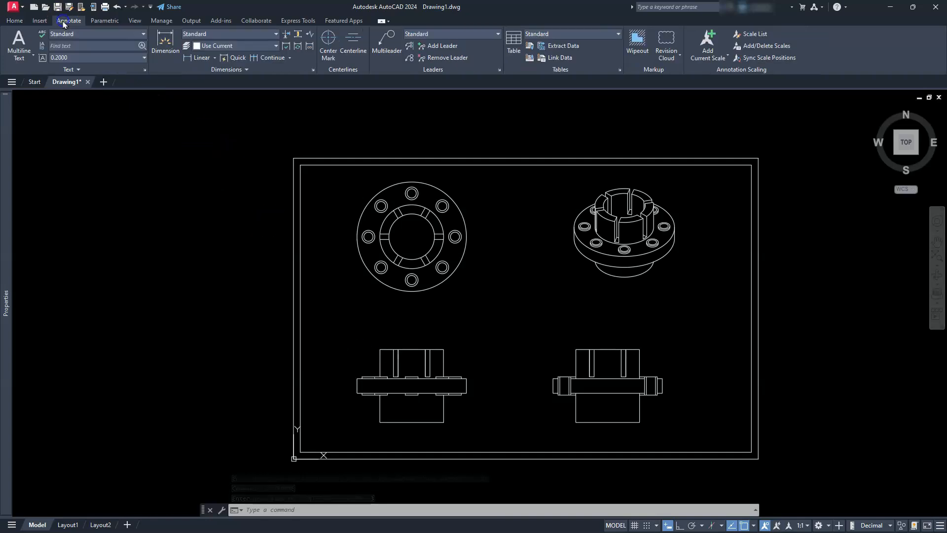
{"action": "left_click", "coordinate": [323, 45]}
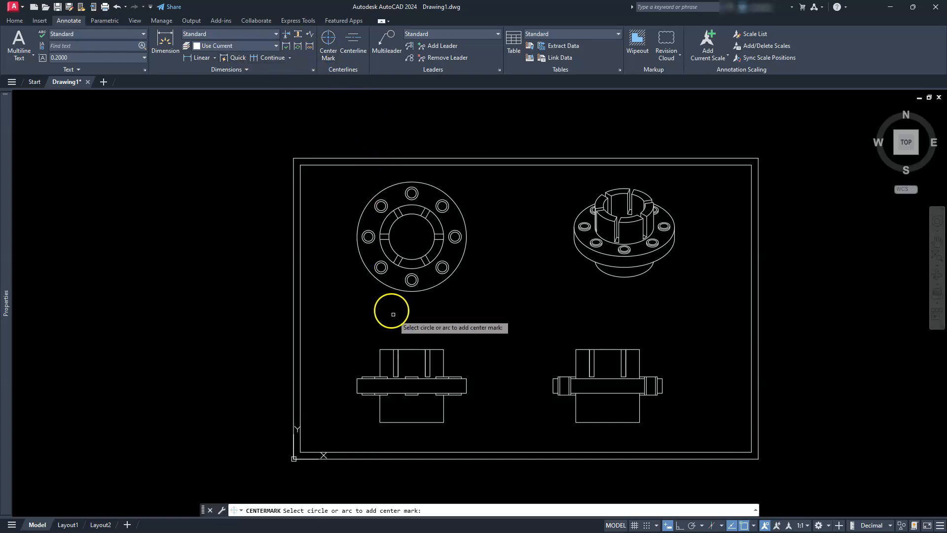
{"action": "left_click", "coordinate": [394, 292]}
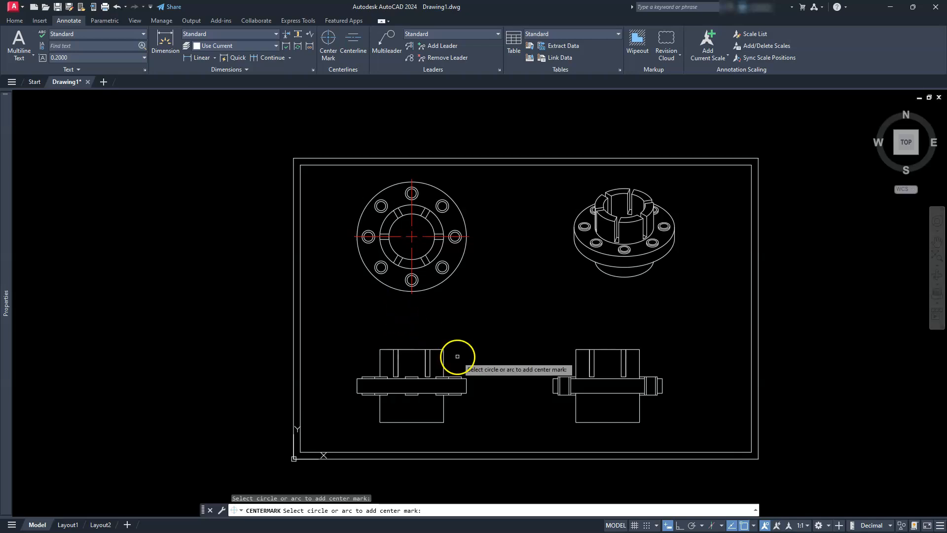
Step: Add a centerline between the lower hub's vertical edges in the lower-left view and stretch its upper end to the part's top edge
{"action": "scroll", "coordinate": [410, 414], "scroll_direction": "up", "scroll_amount": 4}
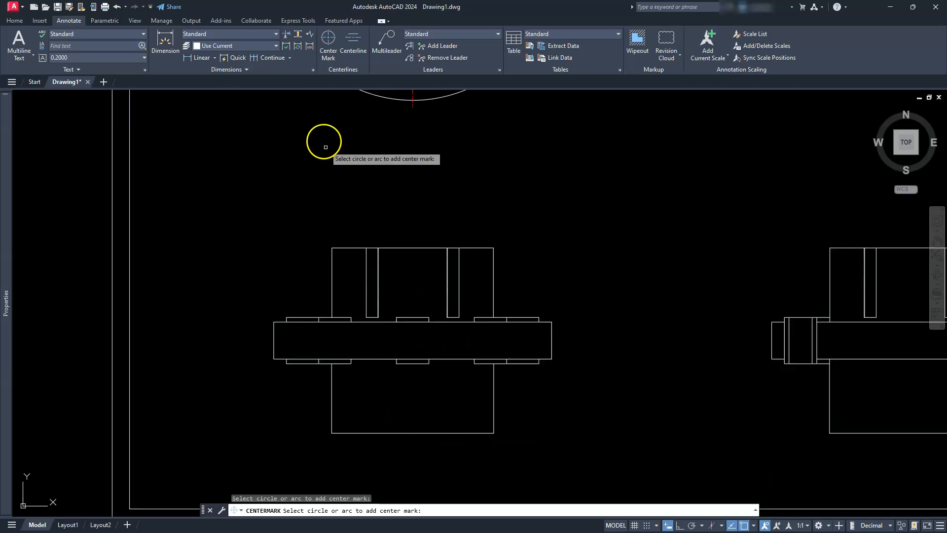
{"action": "left_click", "coordinate": [345, 44]}
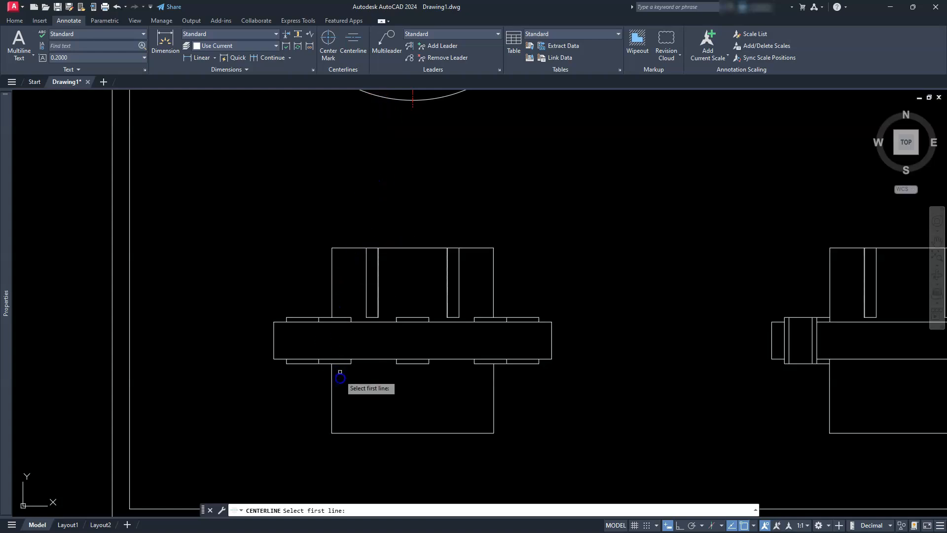
{"action": "left_click", "coordinate": [330, 388]}
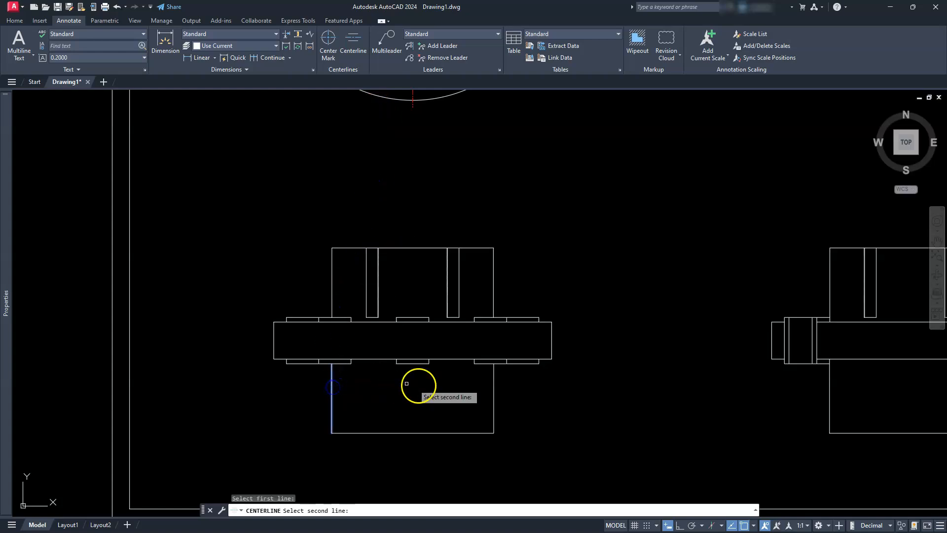
{"action": "left_click", "coordinate": [493, 385]}
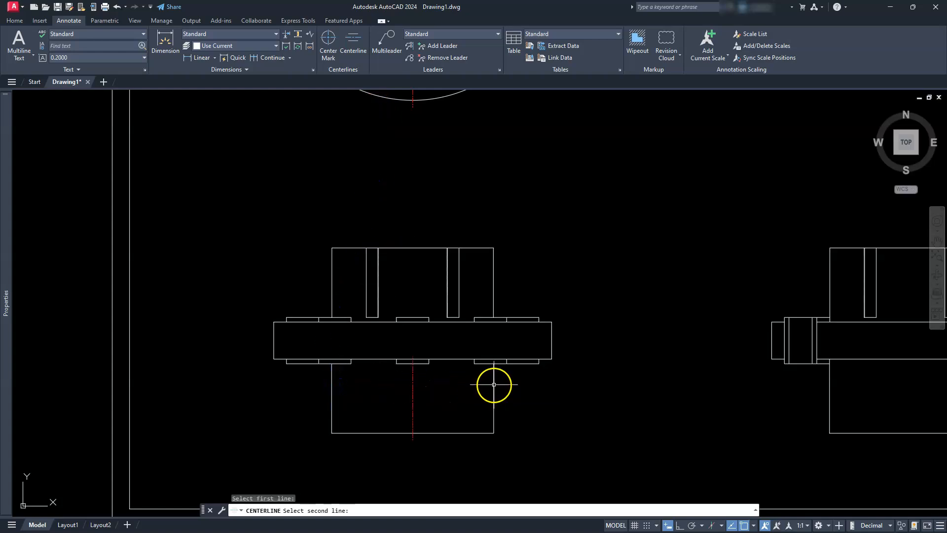
{"action": "key", "text": "Escape"}
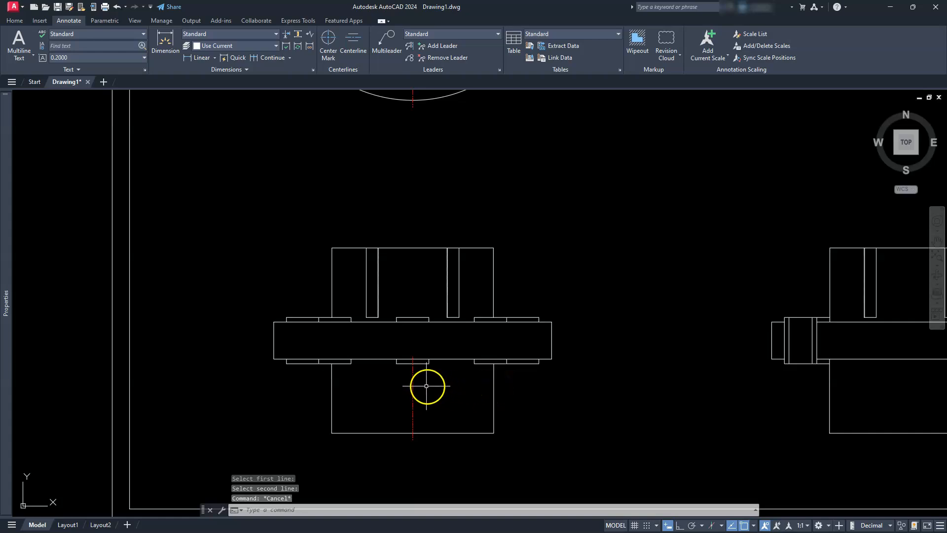
{"action": "left_click", "coordinate": [413, 363]}
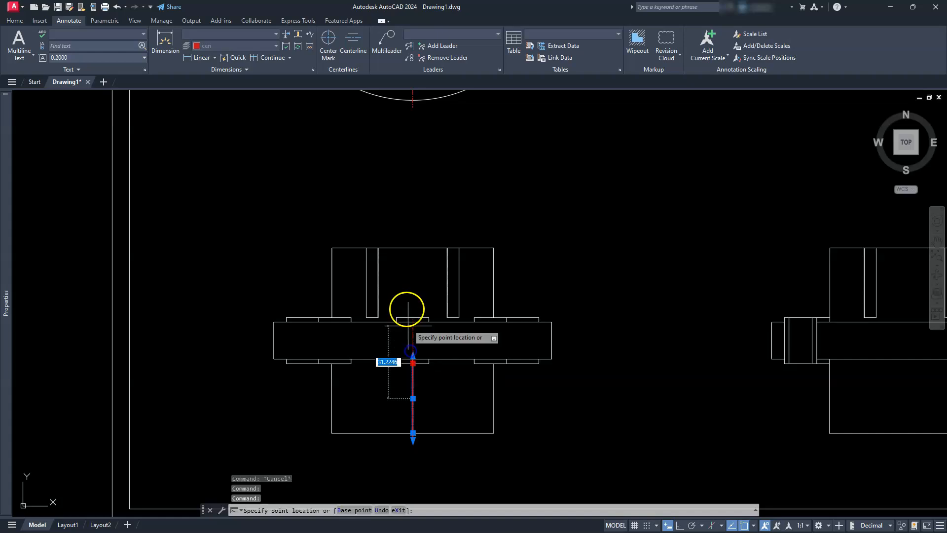
{"action": "key", "text": "Escape"}
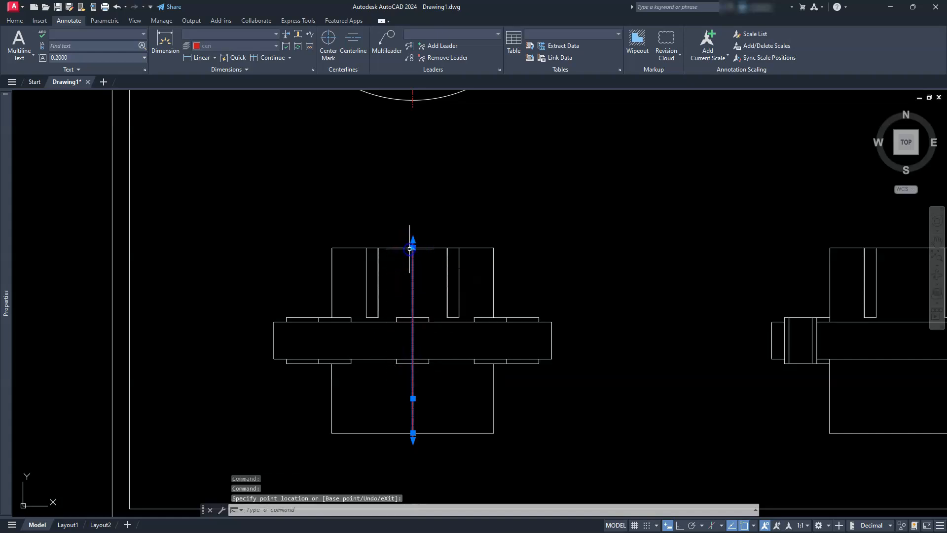
Step: Add a centerline between the two vertical edges of the lower hub in the lower-right view
{"action": "scroll", "coordinate": [395, 231], "scroll_direction": "down", "scroll_amount": 3}
{"action": "mouse_move", "coordinate": [473, 296]}
{"action": "middle_mouse_down"}
{"action": "mouse_move", "coordinate": [402, 304]}
{"action": "mouse_move", "coordinate": [196, 297]}
{"action": "middle_mouse_up"}
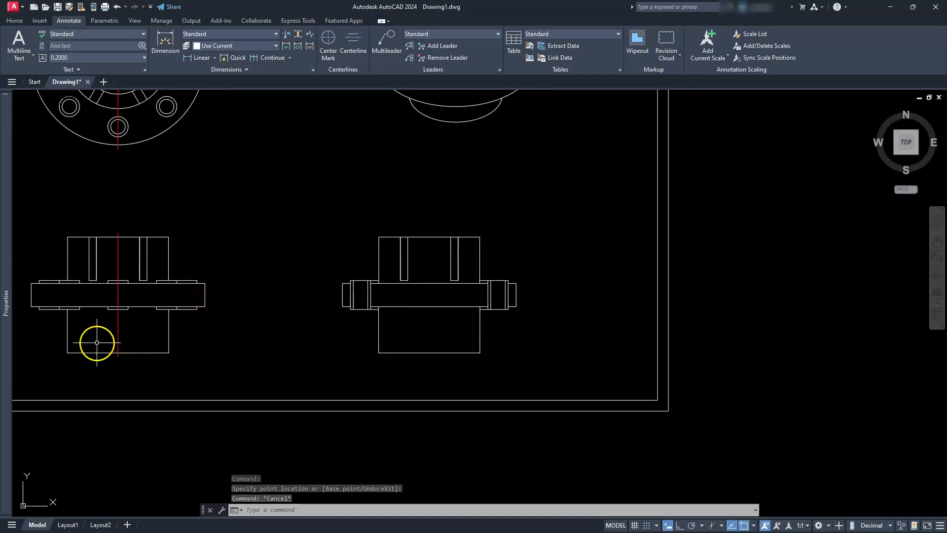
{"action": "left_click", "coordinate": [353, 43]}
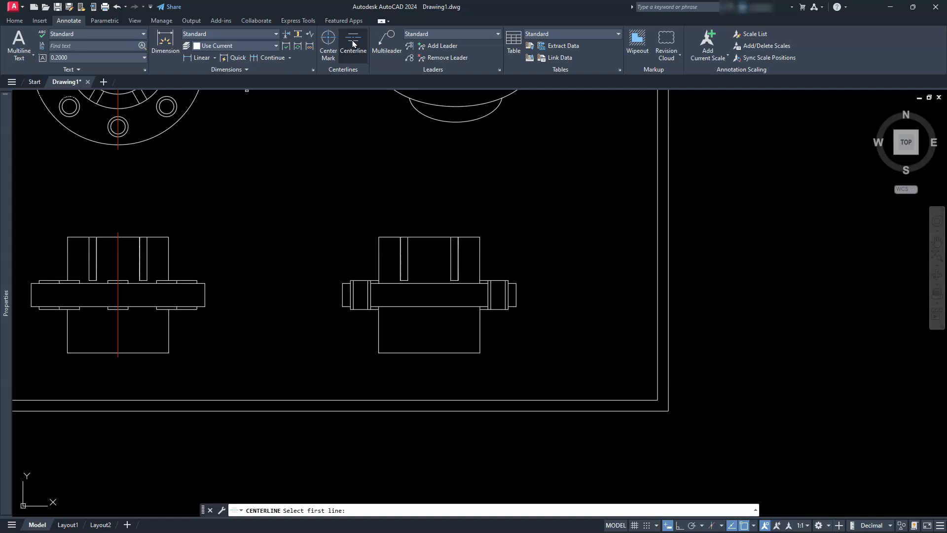
{"action": "left_click", "coordinate": [378, 328]}
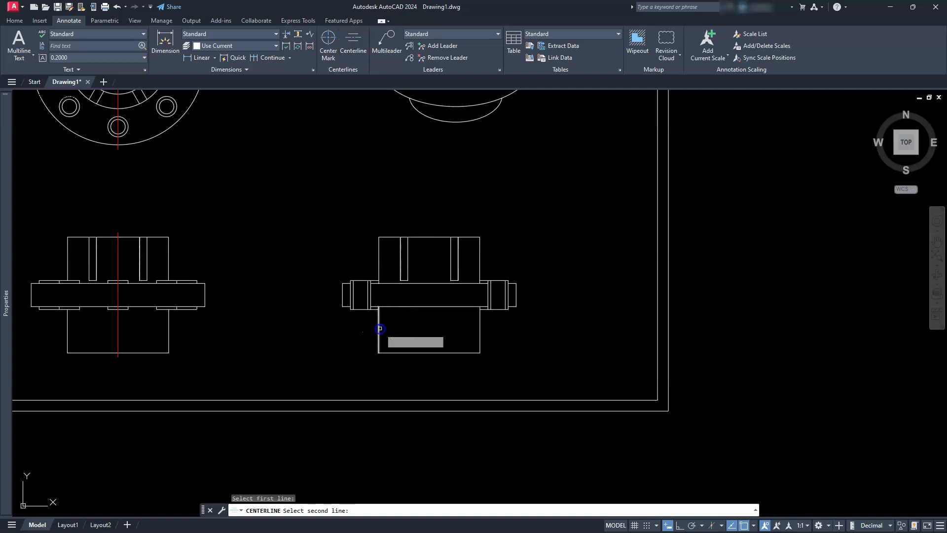
{"action": "left_click", "coordinate": [478, 331]}
{"action": "key", "text": "Escape"}
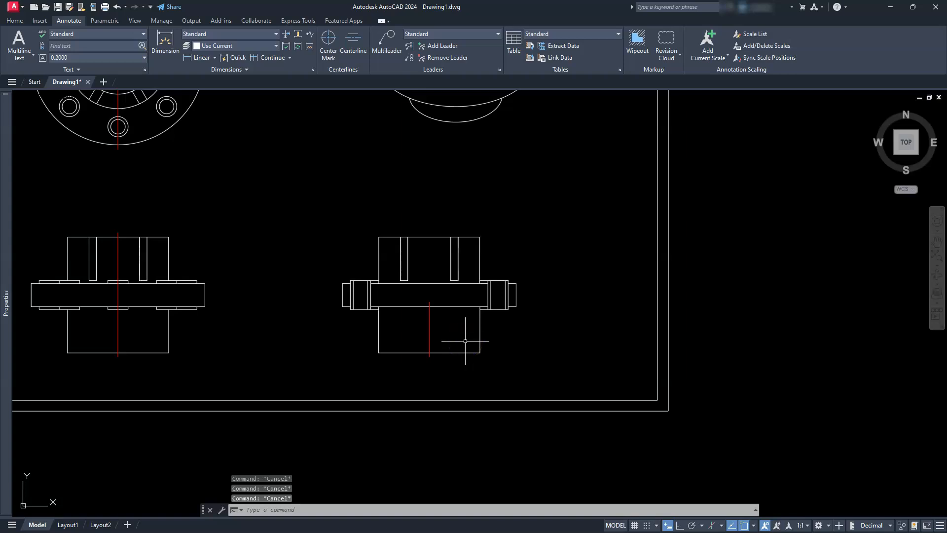
Step: Stretch the upper end of the lower-right view's centerline to the part's top edge
{"action": "scroll", "coordinate": [430, 301], "scroll_direction": "up", "scroll_amount": 2}
{"action": "left_click", "coordinate": [434, 313]}
{"action": "left_click", "coordinate": [410, 332]}
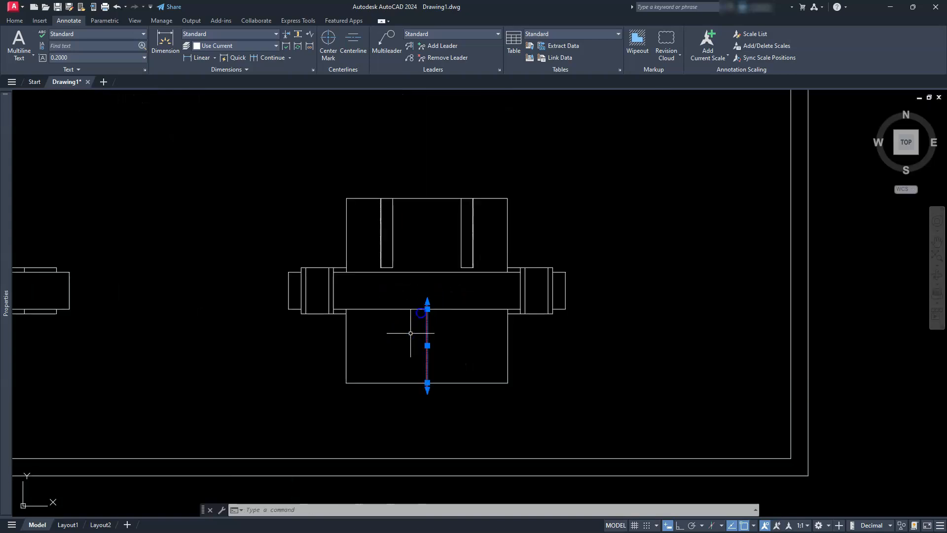
{"action": "left_click", "coordinate": [427, 309]}
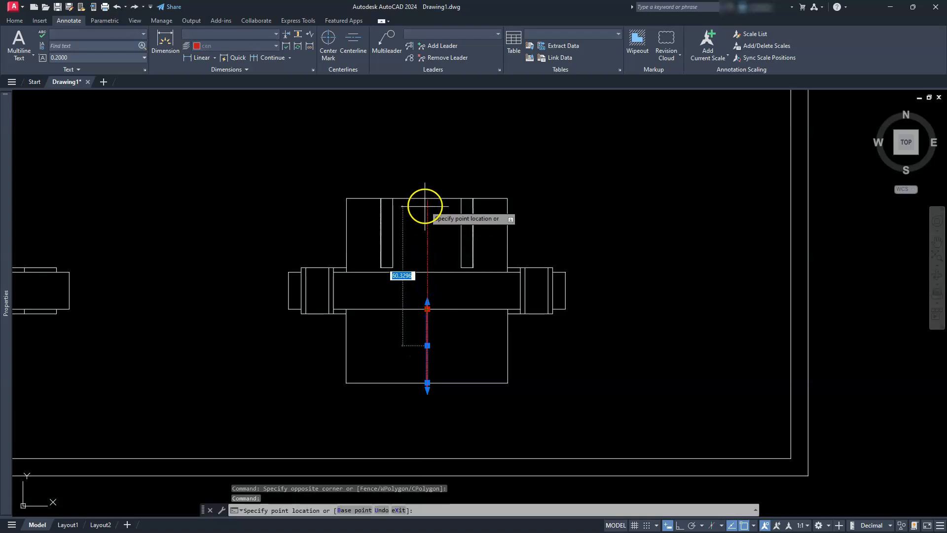
{"action": "key", "text": "Escape"}
{"action": "key", "text": "Escape"}
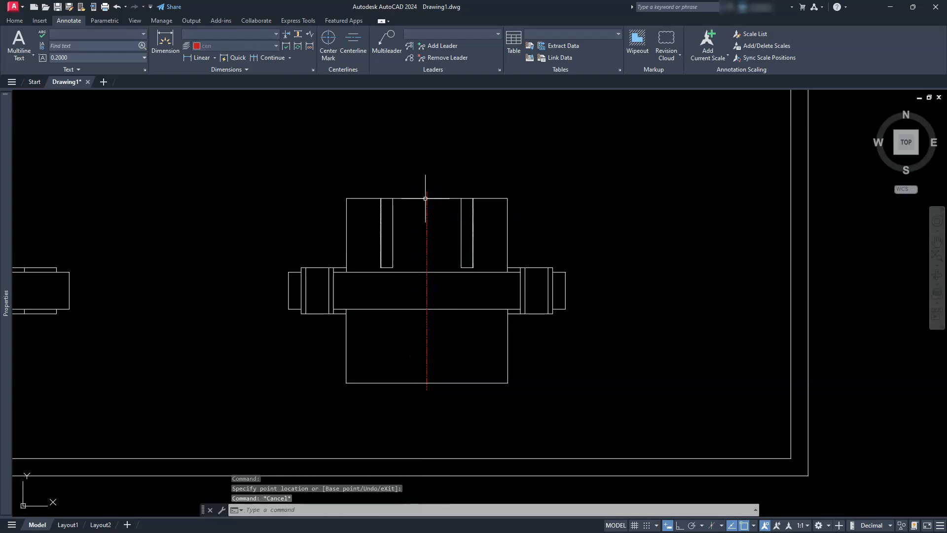
Step: Offset both vertical edges of the lower hub in the lower-right view inward by 10
{"action": "scroll", "coordinate": [384, 402], "scroll_direction": "down", "scroll_amount": 2}
{"action": "scroll", "coordinate": [387, 403], "scroll_direction": "up", "scroll_amount": 4}
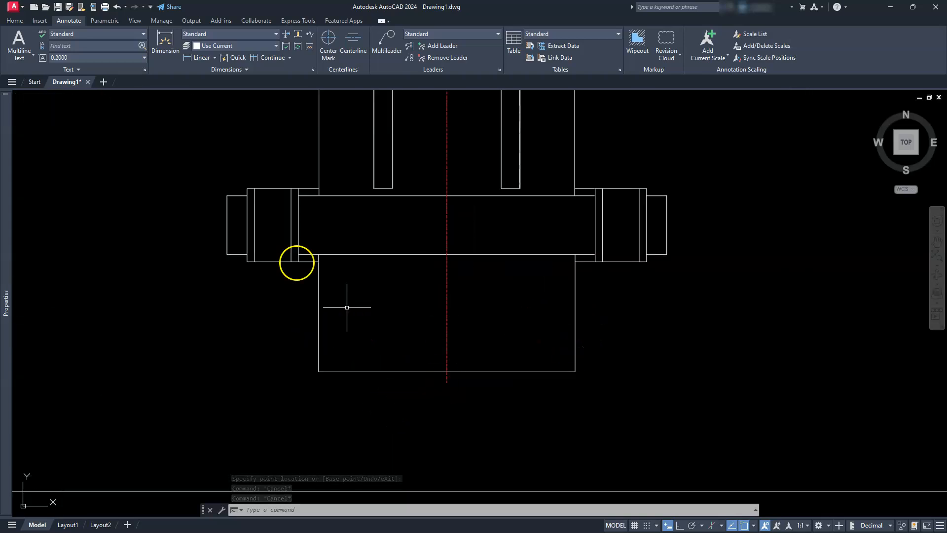
{"action": "left_click", "coordinate": [19, 23]}
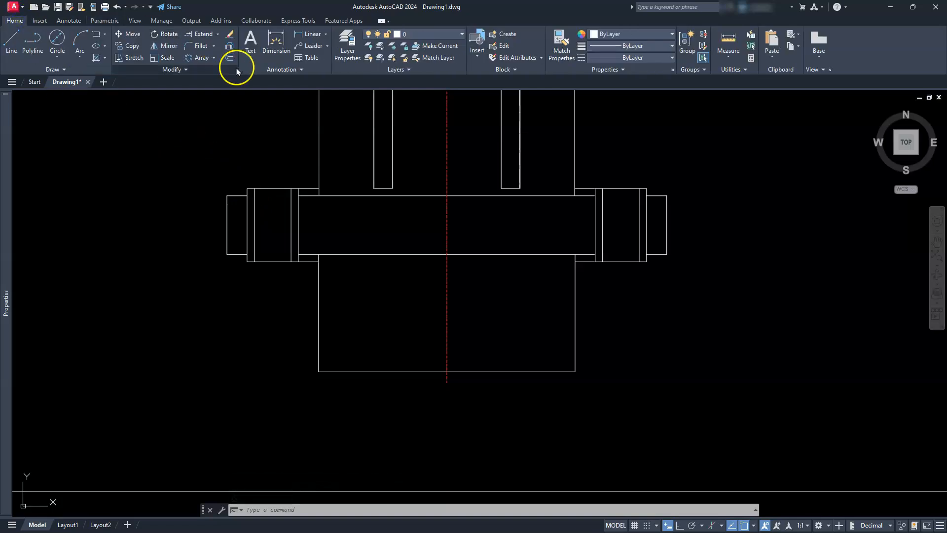
{"action": "left_click", "coordinate": [229, 57]}
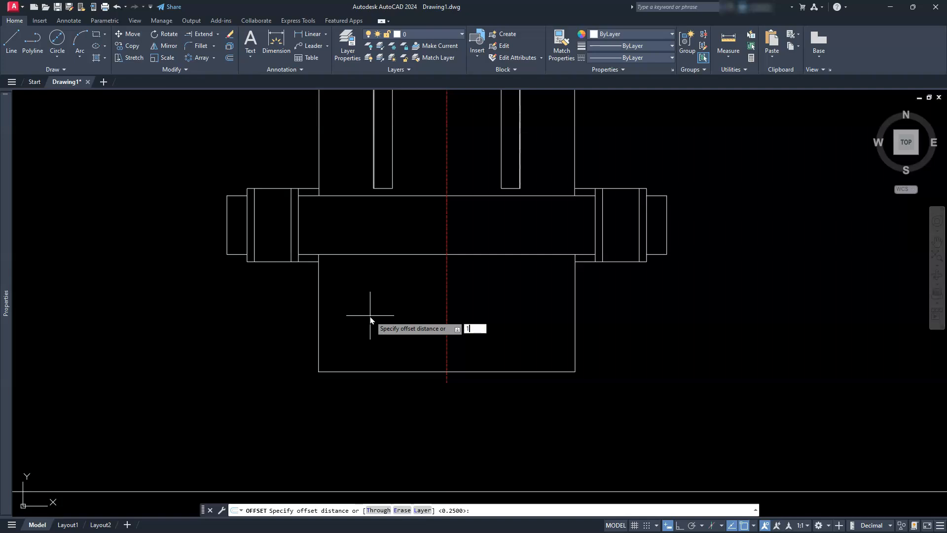
{"action": "key", "text": "Return"}
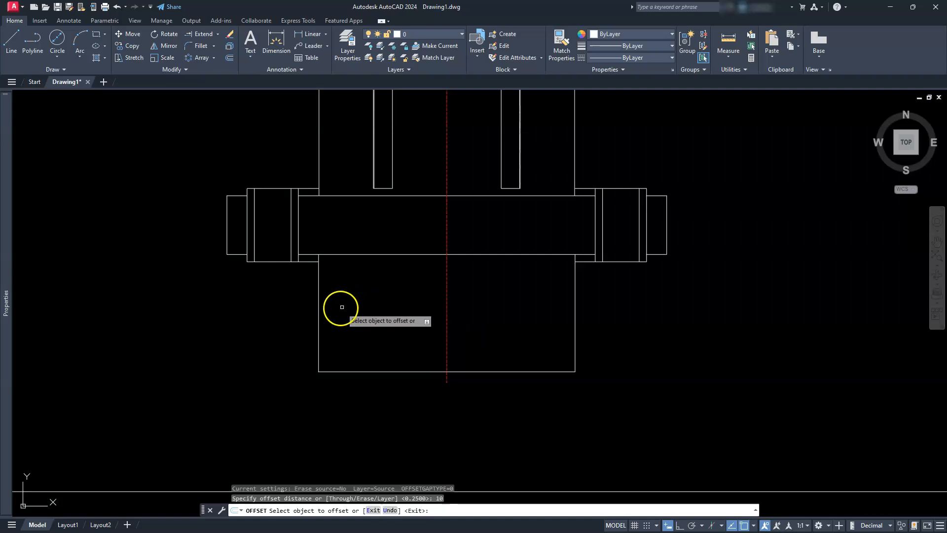
{"action": "left_click", "coordinate": [318, 308]}
{"action": "left_click", "coordinate": [377, 315]}
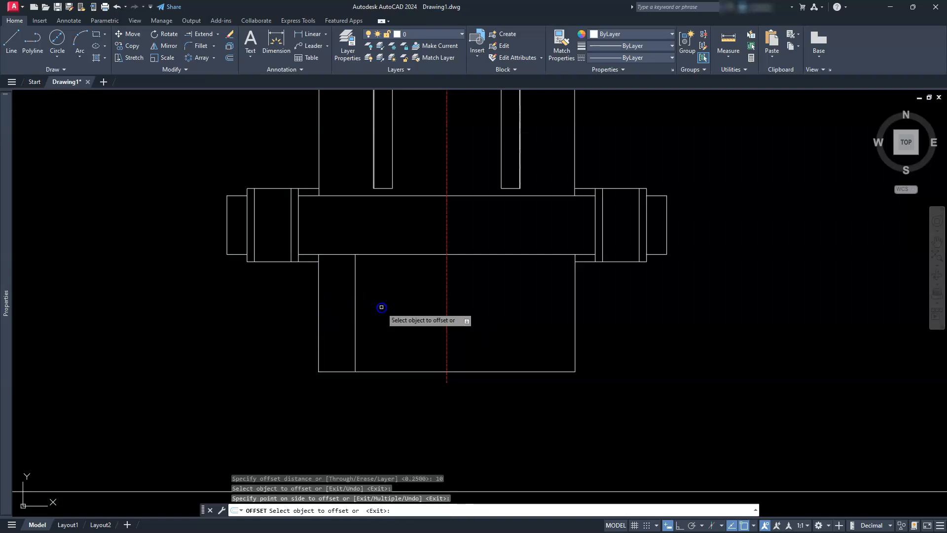
{"action": "left_click", "coordinate": [575, 299]}
{"action": "left_click", "coordinate": [504, 304]}
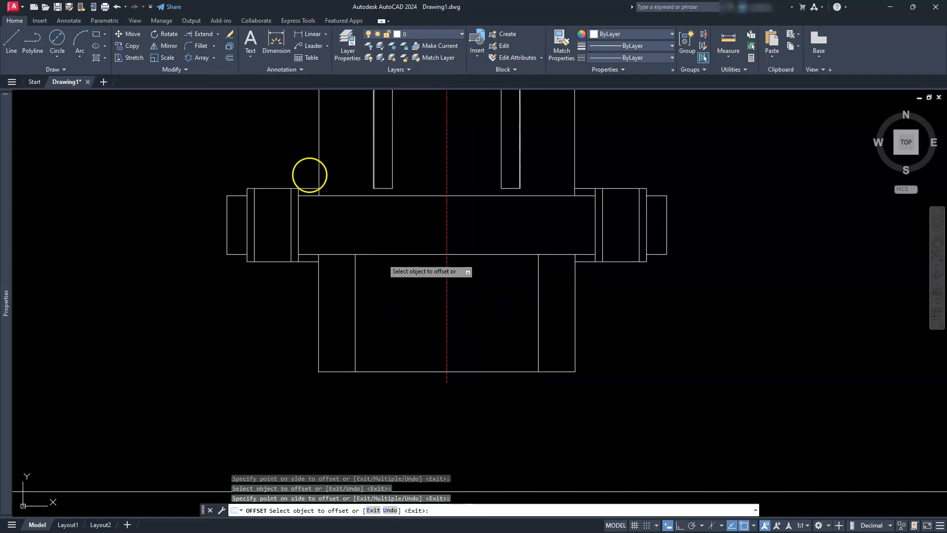
Step: Extend the two inner bore lines up to the flange's upper edge
{"action": "left_click", "coordinate": [201, 35]}
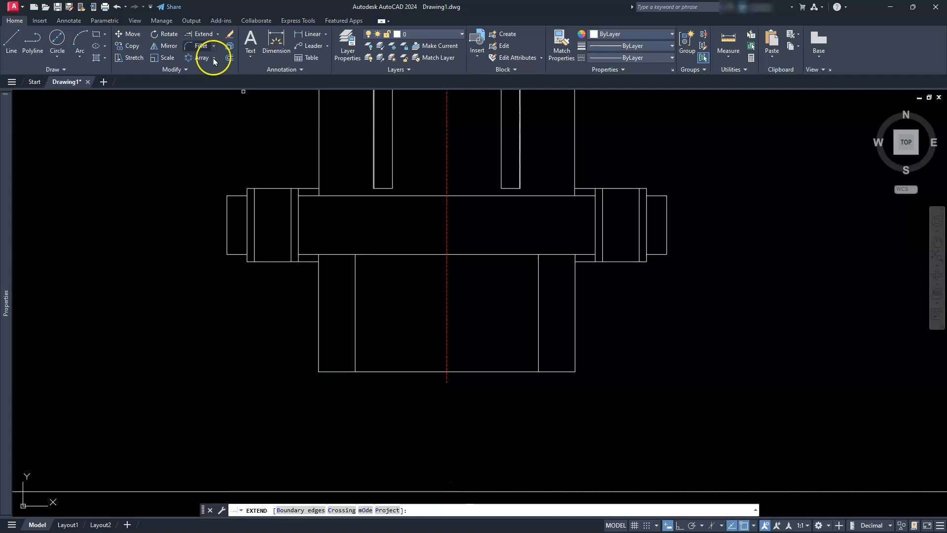
{"action": "left_click", "coordinate": [355, 265]}
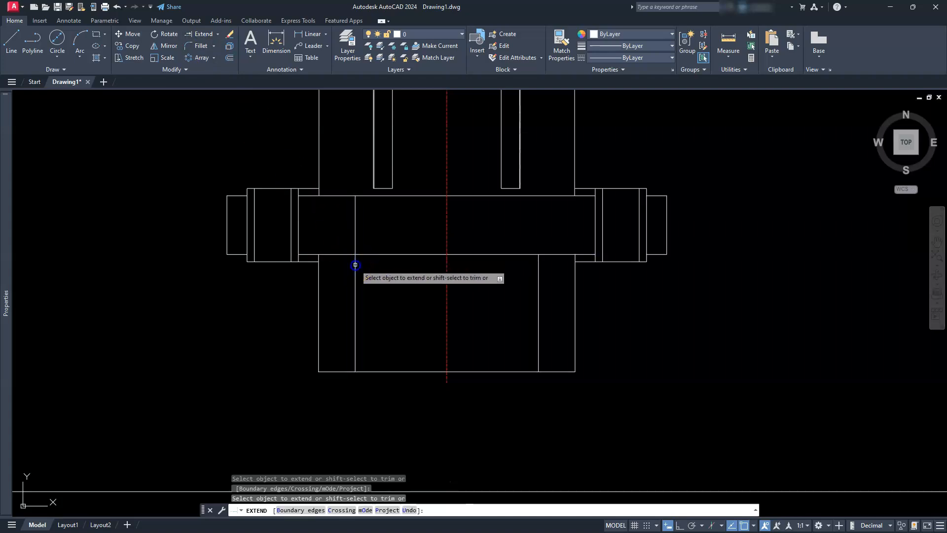
{"action": "left_click", "coordinate": [539, 269]}
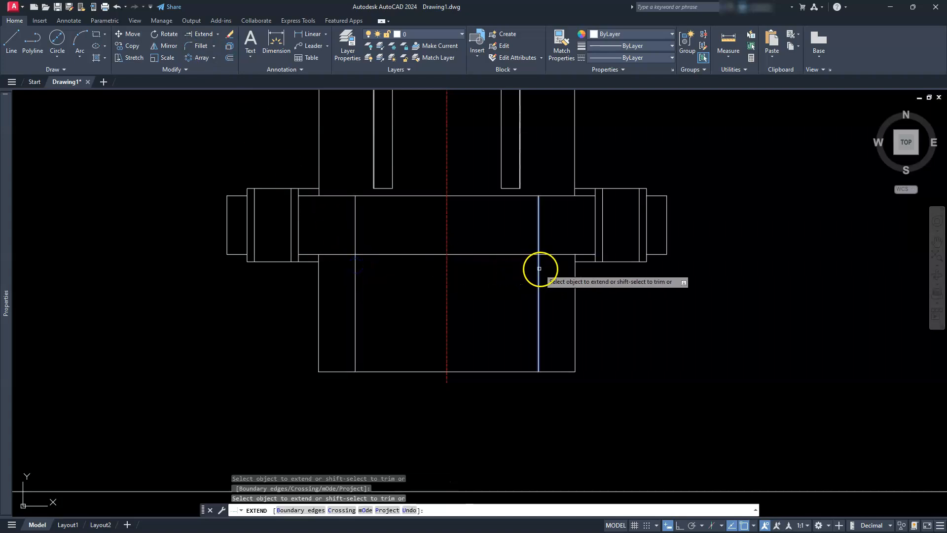
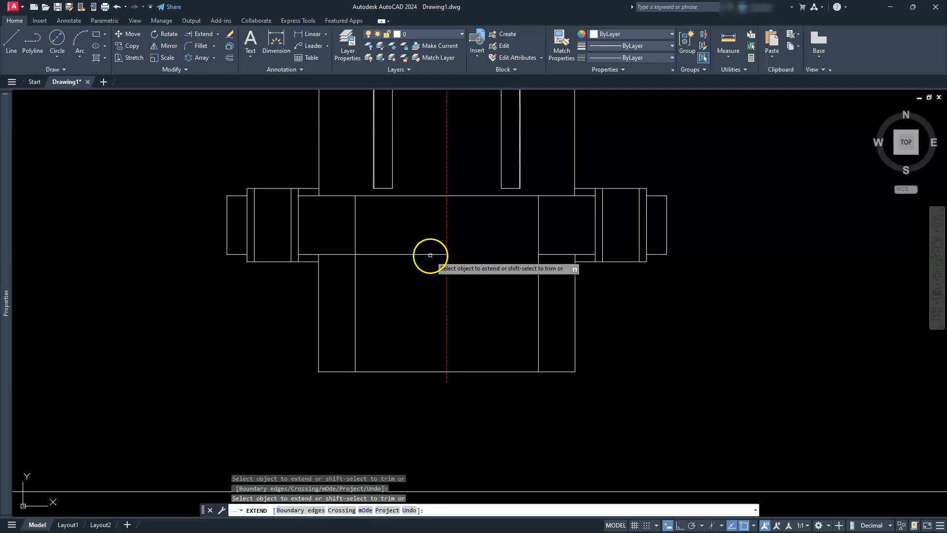
Step: Trim the flange's horizontal lines between the bore lines and the lower flange line's short segments inside both hub walls
{"action": "left_click", "coordinate": [408, 197], "text": "shift"}
{"action": "left_click", "coordinate": [457, 197], "text": "shift"}
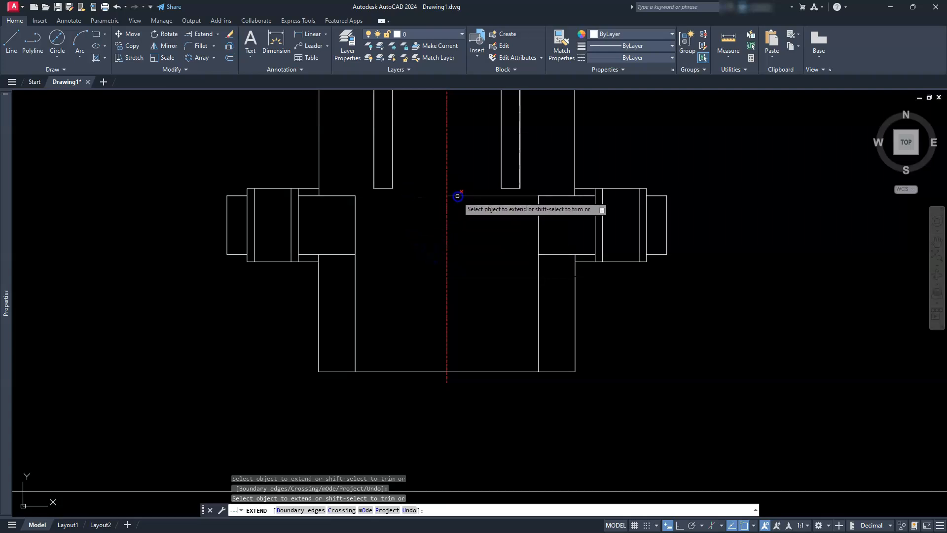
{"action": "left_click", "coordinate": [546, 257]}
{"action": "key", "text": "Return"}
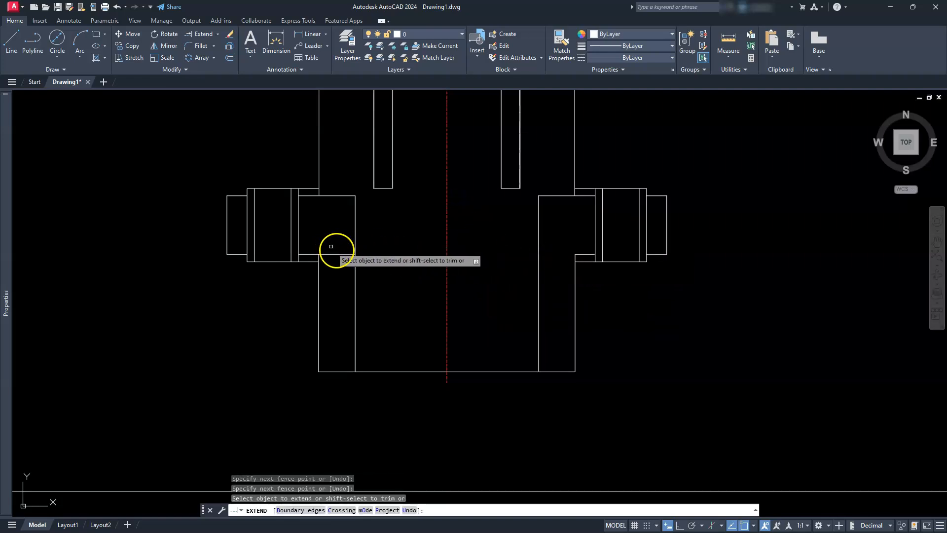
{"action": "left_click", "coordinate": [342, 252]}
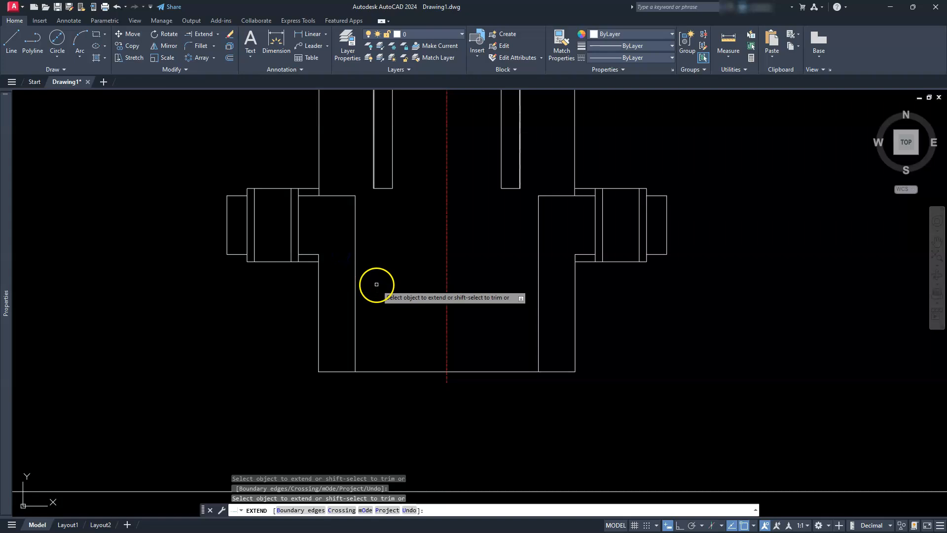
{"action": "middle_click_drag", "start_coordinate": [348, 278], "coordinate": [372, 326]}
{"action": "key", "text": "Escape"}
{"action": "key", "text": "Escape"}
{"action": "key", "text": "Escape"}
{"action": "key", "text": "Escape"}
{"action": "scroll", "coordinate": [335, 229], "scroll_direction": "down", "scroll_amount": 2}
{"action": "mouse_move", "coordinate": [336, 229]}
{"action": "middle_mouse_down"}
{"action": "mouse_move", "coordinate": [376, 343]}
{"action": "mouse_move", "coordinate": [410, 345]}
{"action": "middle_mouse_up"}
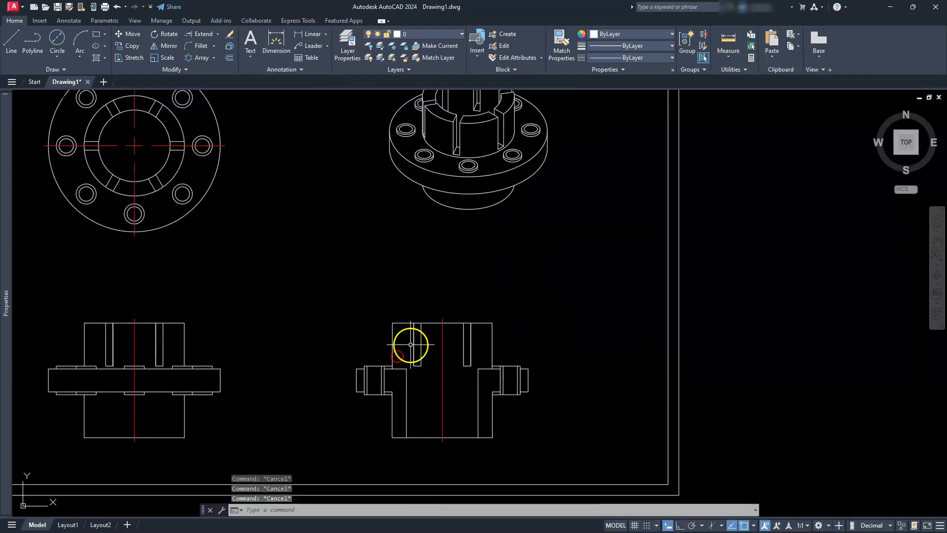
{"action": "scroll", "coordinate": [87, 140], "scroll_direction": "up", "scroll_amount": 4}
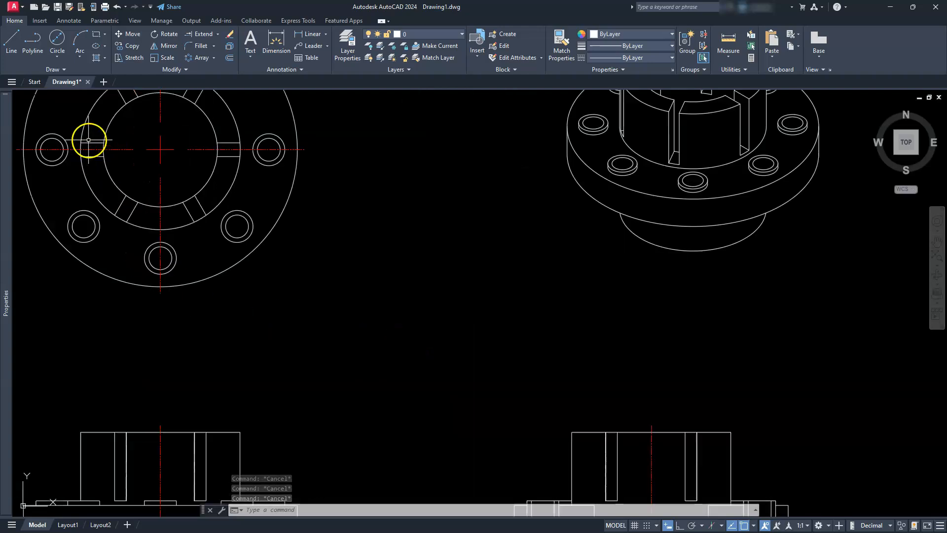
Step: Offset both outer edges of the section view's upper hub inward by the ring wall thickness picked between the plan view's two inner circles
{"action": "scroll", "coordinate": [69, 163], "scroll_direction": "up", "scroll_amount": 5}
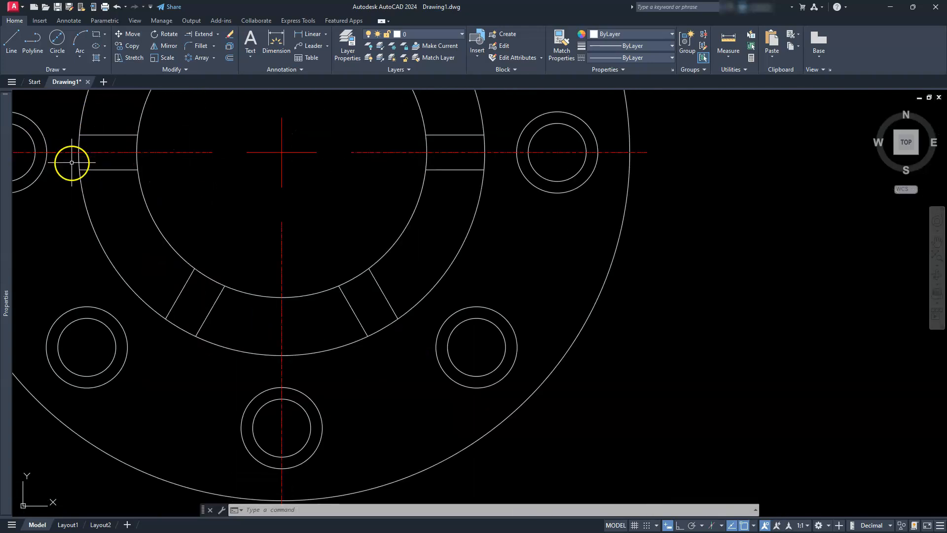
{"action": "left_click", "coordinate": [225, 63]}
{"action": "left_click", "coordinate": [102, 179]}
{"action": "left_click", "coordinate": [226, 178]}
{"action": "scroll", "coordinate": [226, 177], "scroll_direction": "down", "scroll_amount": 6}
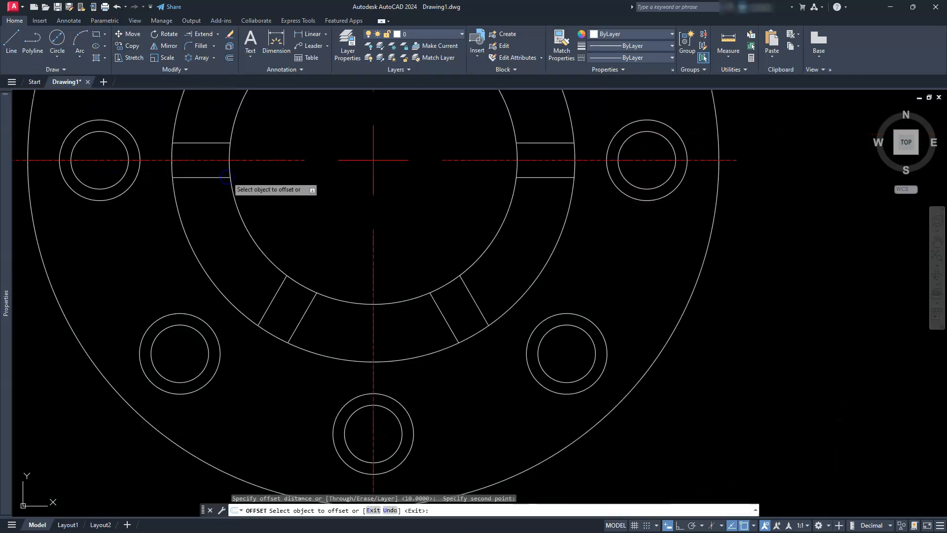
{"action": "scroll", "coordinate": [586, 400], "scroll_direction": "up", "scroll_amount": 4}
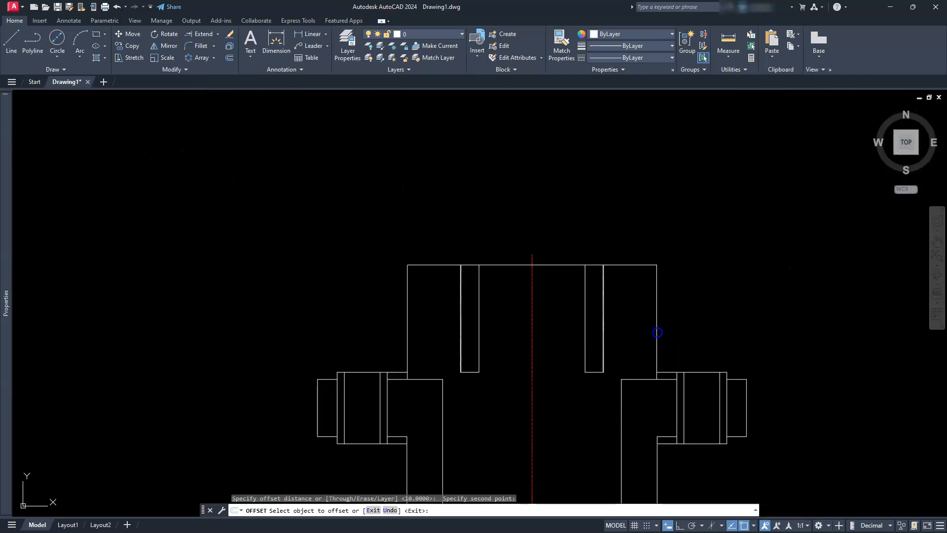
{"action": "left_click", "coordinate": [655, 330]}
{"action": "left_click", "coordinate": [637, 330]}
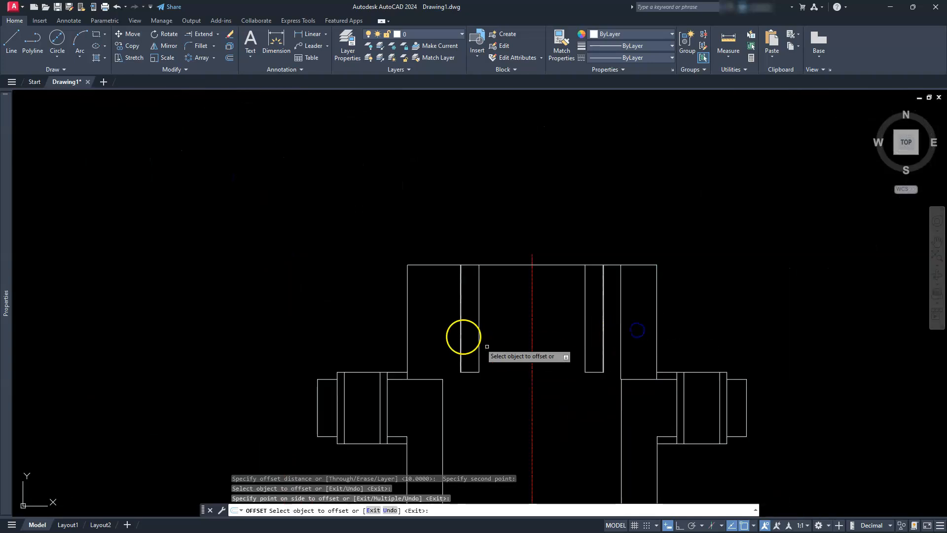
{"action": "left_click", "coordinate": [407, 328]}
{"action": "left_click", "coordinate": [504, 328]}
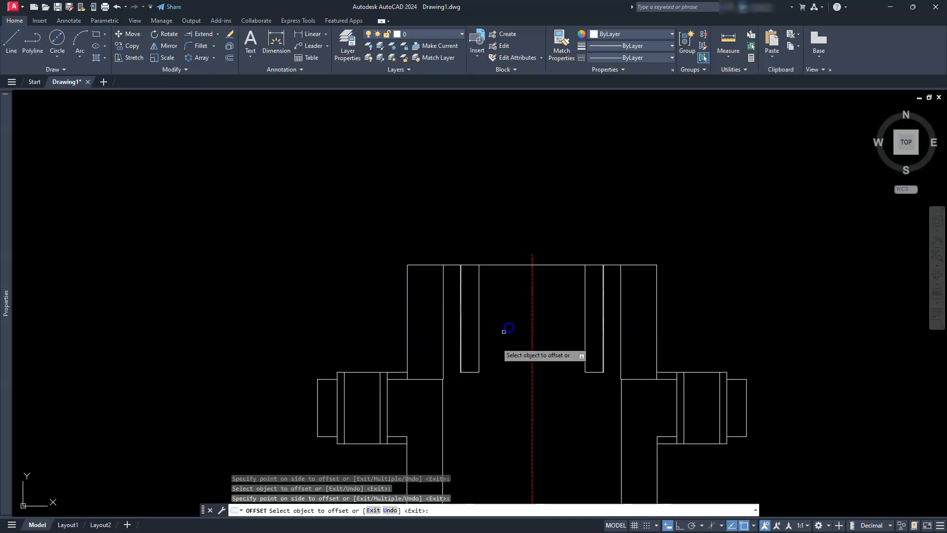
{"action": "key", "text": "Escape"}
Step: Join the upper hub's new inner wall lines to the flange's horizontal lines on both sides with zero-radius fillets in Multiple mode
{"action": "scroll", "coordinate": [453, 399], "scroll_direction": "up", "scroll_amount": 6}
{"action": "scroll", "coordinate": [379, 319], "scroll_direction": "up", "scroll_amount": 6}
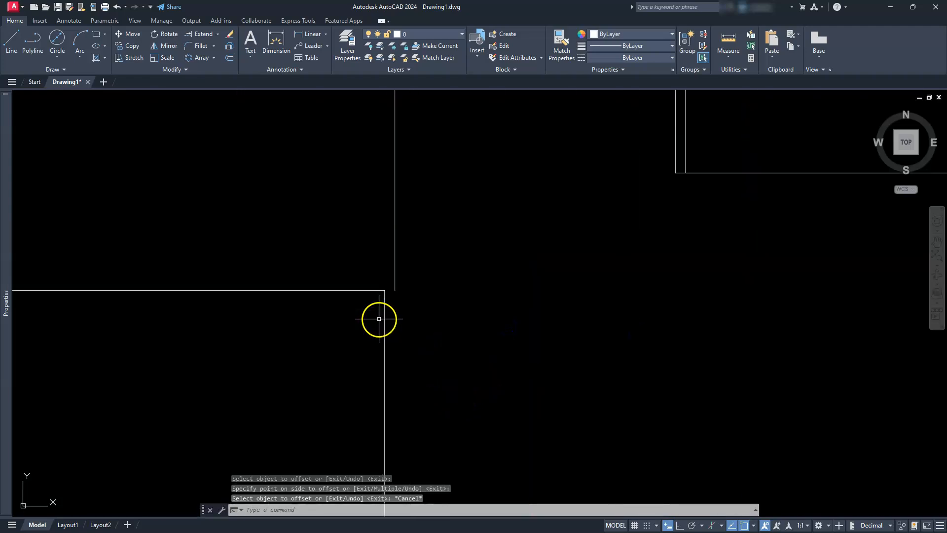
{"action": "left_click", "coordinate": [193, 49]}
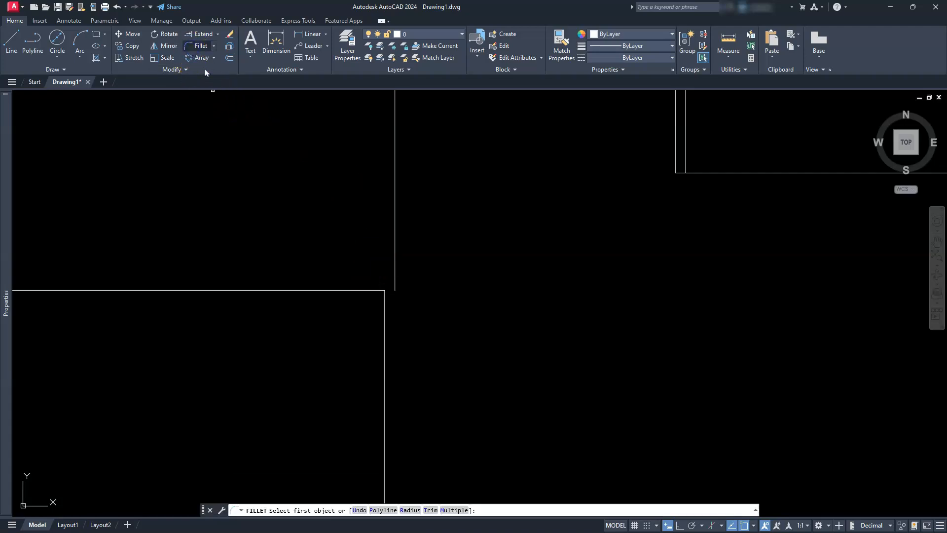
{"action": "left_click", "coordinate": [408, 510]}
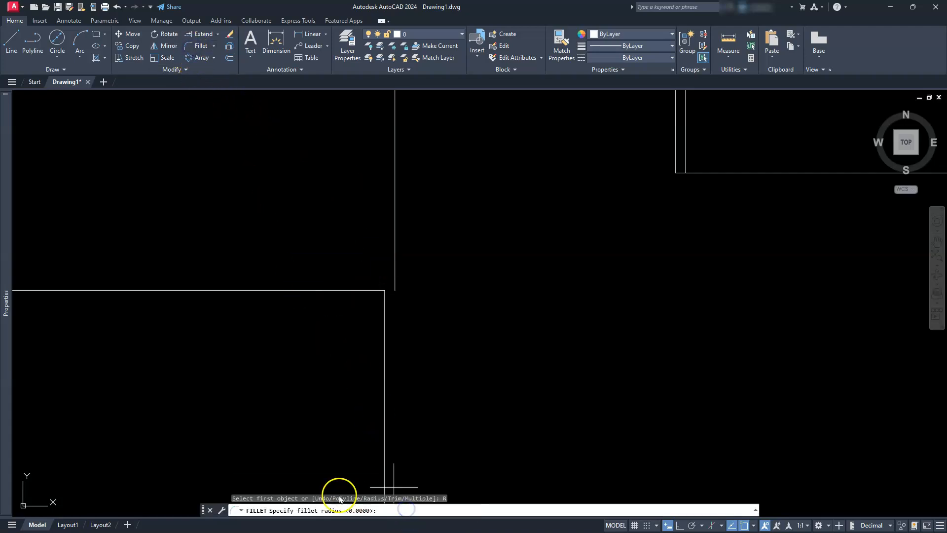
{"action": "key", "text": "Return"}
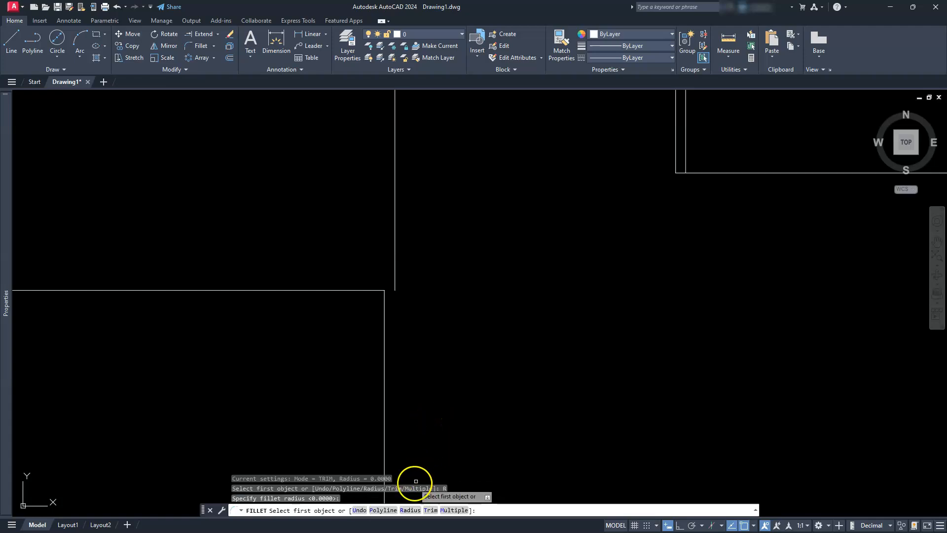
{"action": "left_click", "coordinate": [456, 509]}
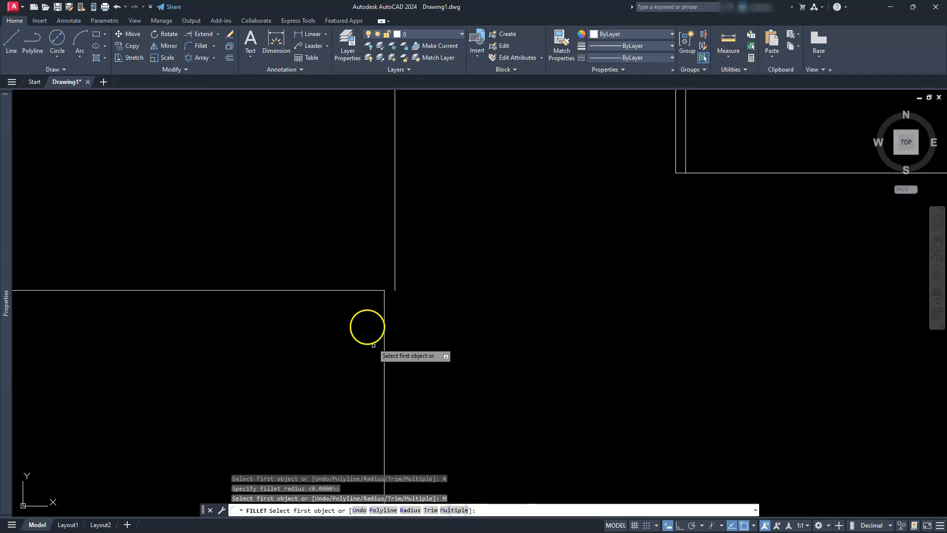
{"action": "left_click", "coordinate": [374, 290]}
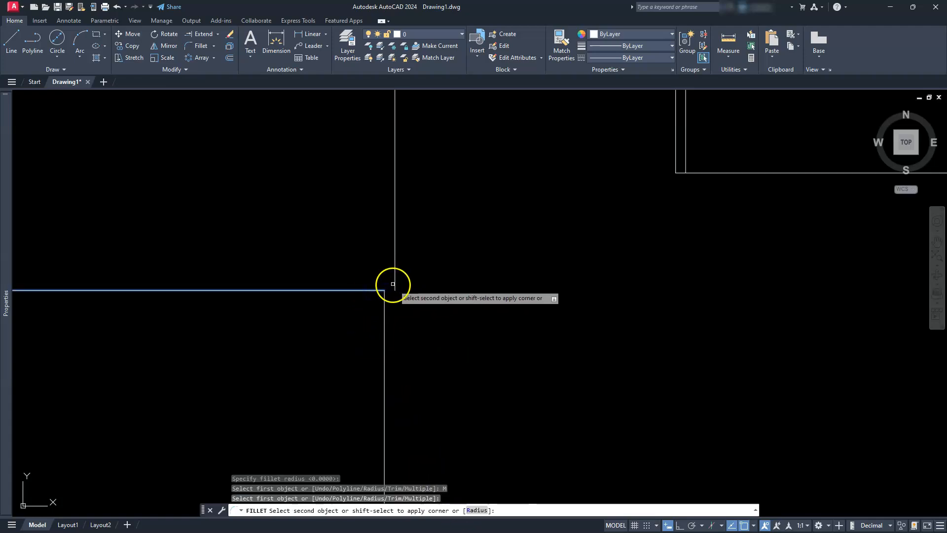
{"action": "left_click", "coordinate": [393, 281]}
{"action": "scroll", "coordinate": [851, 295], "scroll_direction": "up", "scroll_amount": 6}
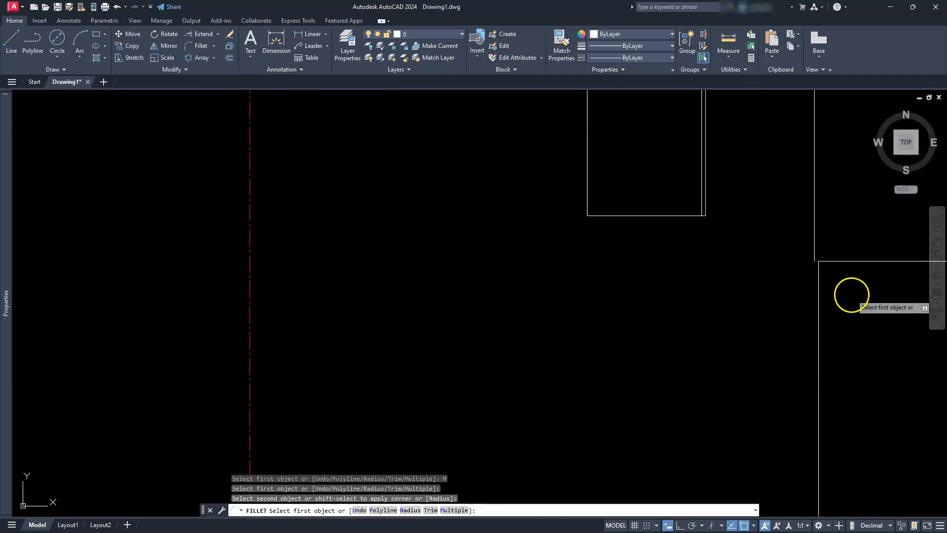
{"action": "left_click", "coordinate": [818, 240]}
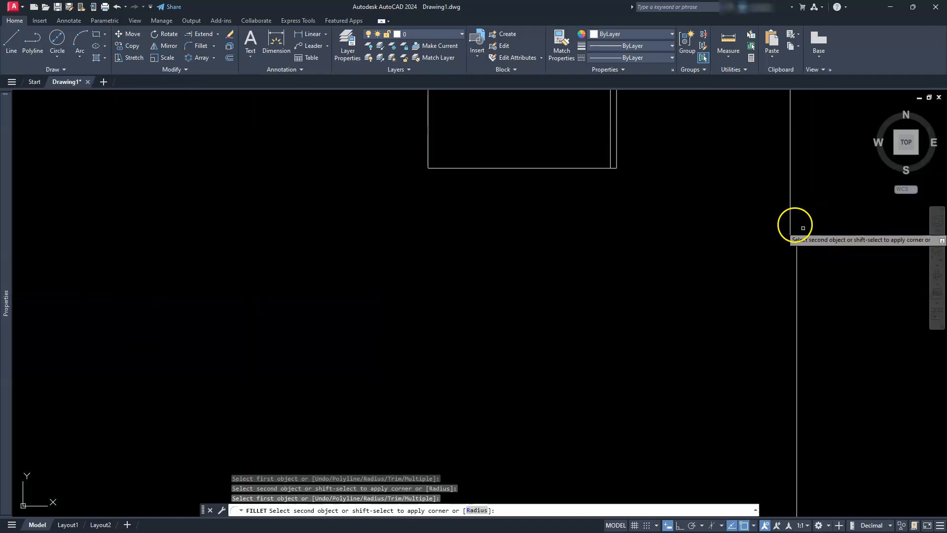
{"action": "left_click", "coordinate": [790, 220]}
{"action": "scroll", "coordinate": [730, 257], "scroll_direction": "down", "scroll_amount": 4}
{"action": "key", "text": "Escape"}
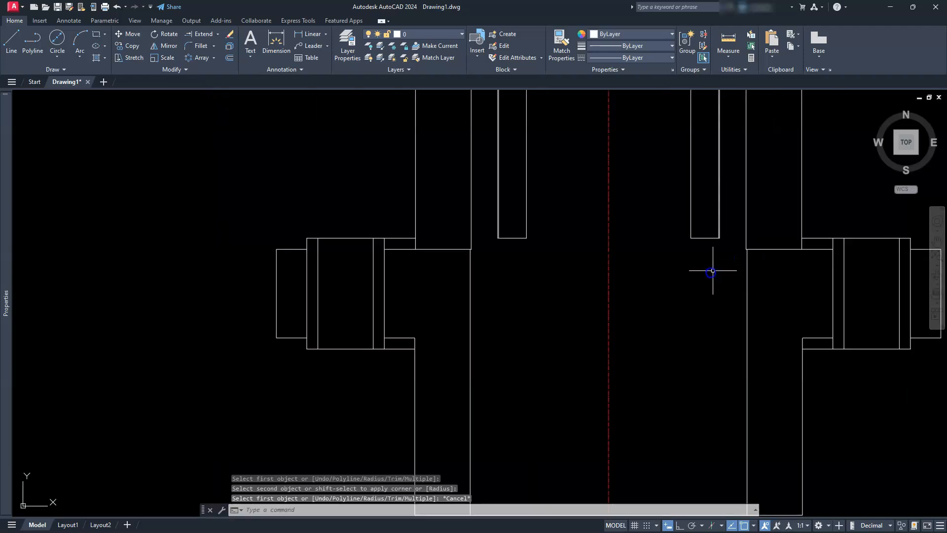
Step: Add a centerline between the two inner edges of the section view's left bolt hole
{"action": "scroll", "coordinate": [636, 289], "scroll_direction": "down", "scroll_amount": 4}
{"action": "scroll", "coordinate": [624, 362], "scroll_direction": "up", "scroll_amount": 2}
{"action": "mouse_move", "coordinate": [624, 360]}
{"action": "middle_mouse_down"}
{"action": "mouse_move", "coordinate": [508, 416]}
{"action": "mouse_move", "coordinate": [416, 406]}
{"action": "mouse_move", "coordinate": [534, 367]}
{"action": "middle_mouse_up"}
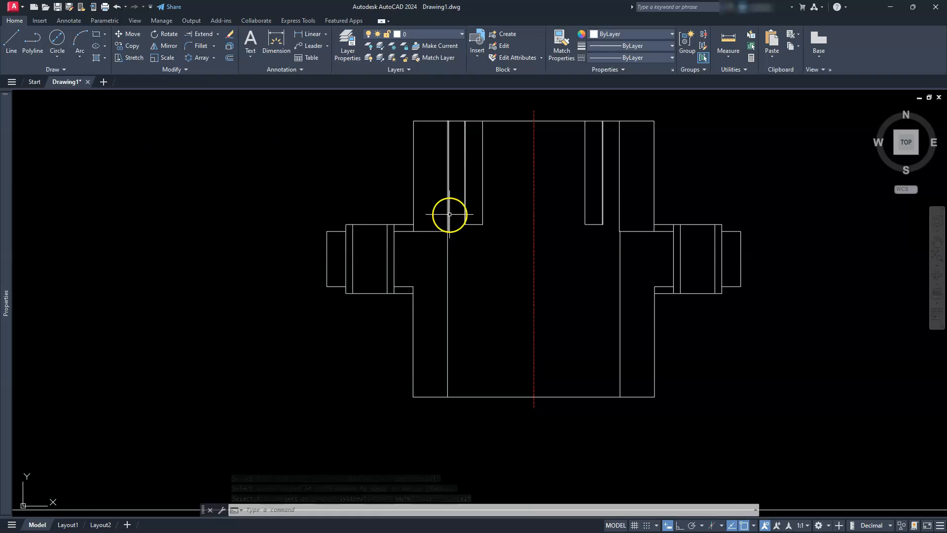
{"action": "left_click", "coordinate": [69, 22]}
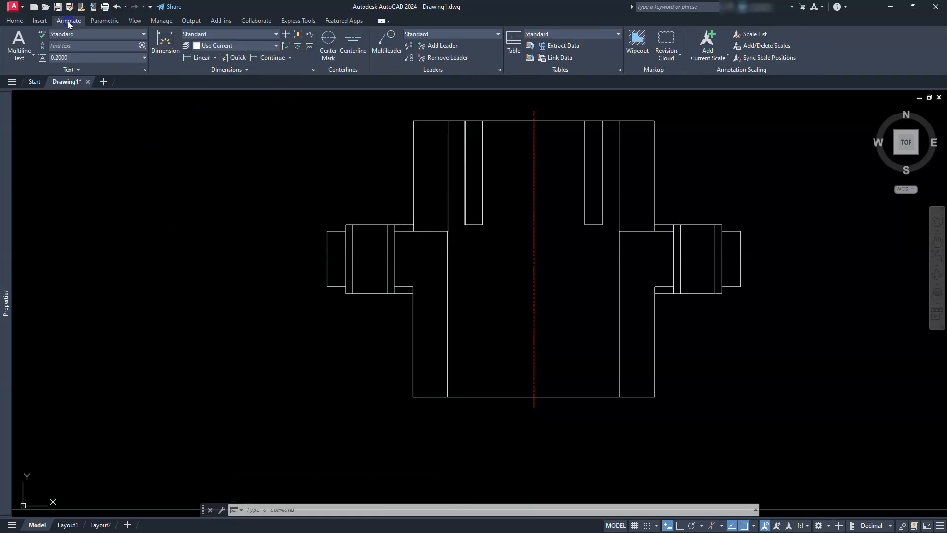
{"action": "scroll", "coordinate": [392, 269], "scroll_direction": "up", "scroll_amount": 2}
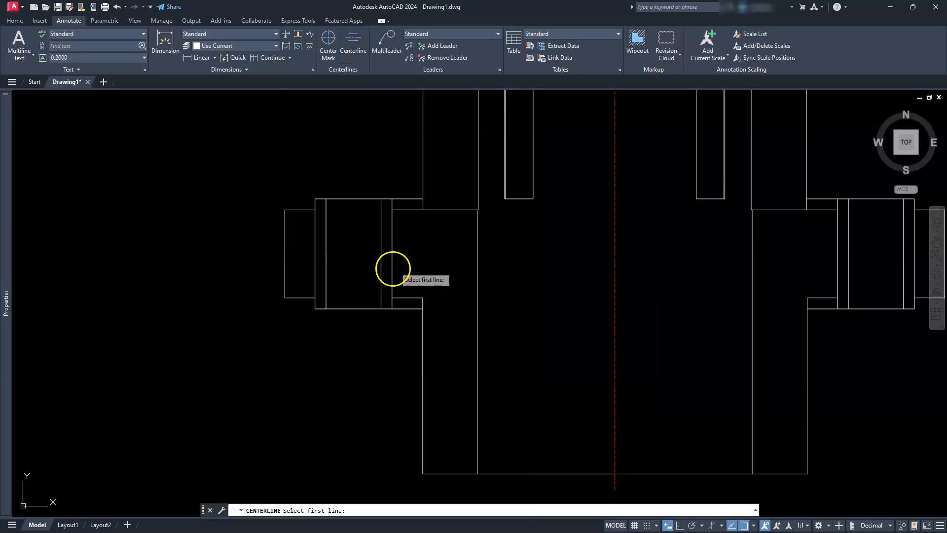
{"action": "left_click", "coordinate": [380, 270]}
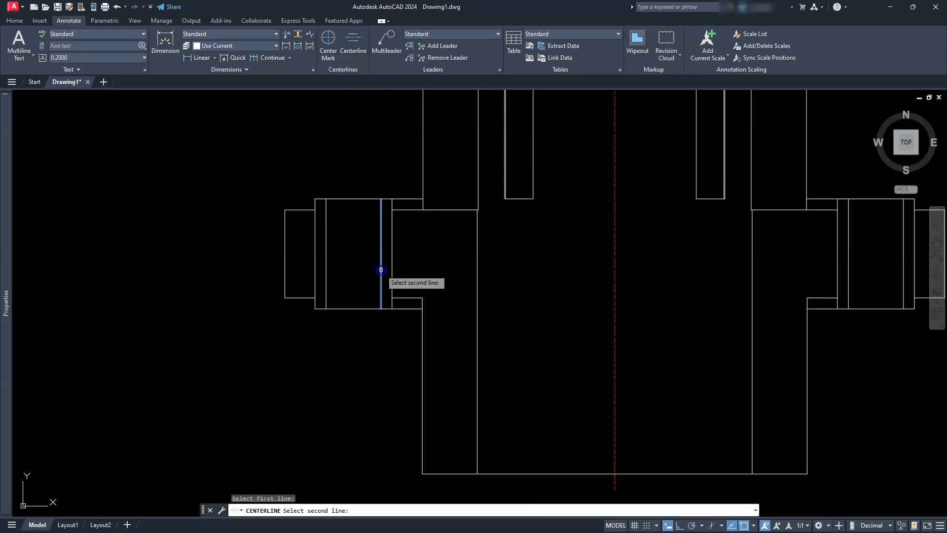
{"action": "left_click", "coordinate": [328, 268]}
{"action": "left_click", "coordinate": [325, 268]}
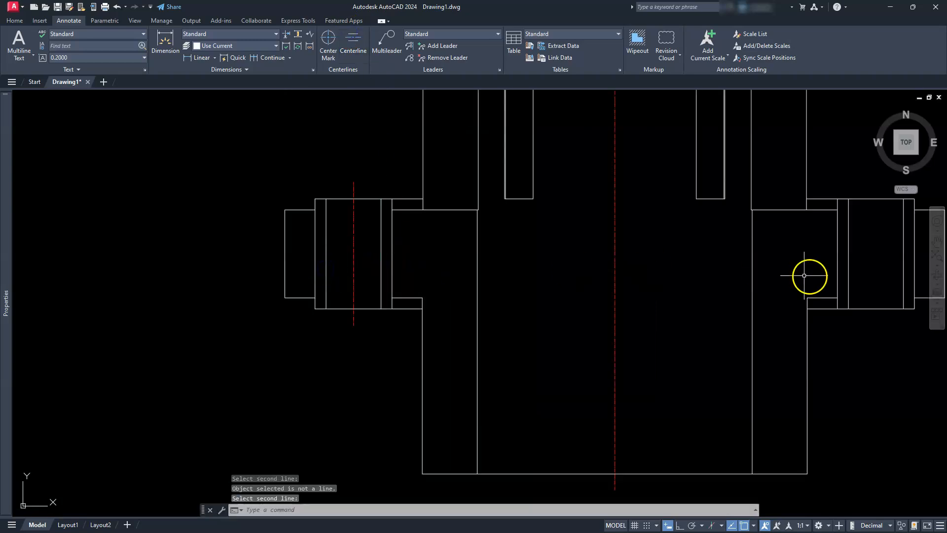
Step: Add a centerline between the two inner edges of the section view's right bolt hole
{"action": "left_click", "coordinate": [352, 41]}
{"action": "mouse_move", "coordinate": [886, 272]}
{"action": "middle_mouse_down"}
{"action": "mouse_move", "coordinate": [539, 296]}
{"action": "mouse_move", "coordinate": [546, 286]}
{"action": "middle_mouse_up"}
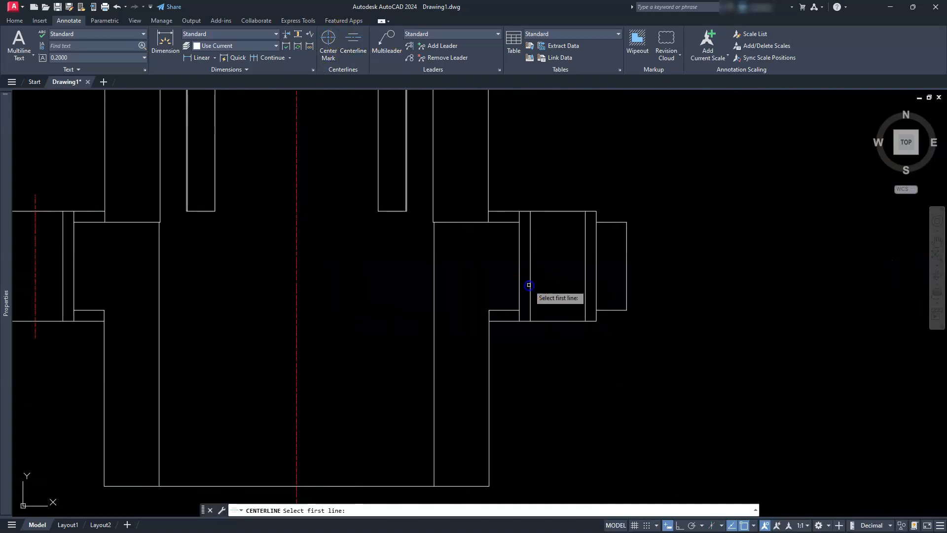
{"action": "left_click", "coordinate": [529, 285]}
{"action": "left_click", "coordinate": [531, 285]}
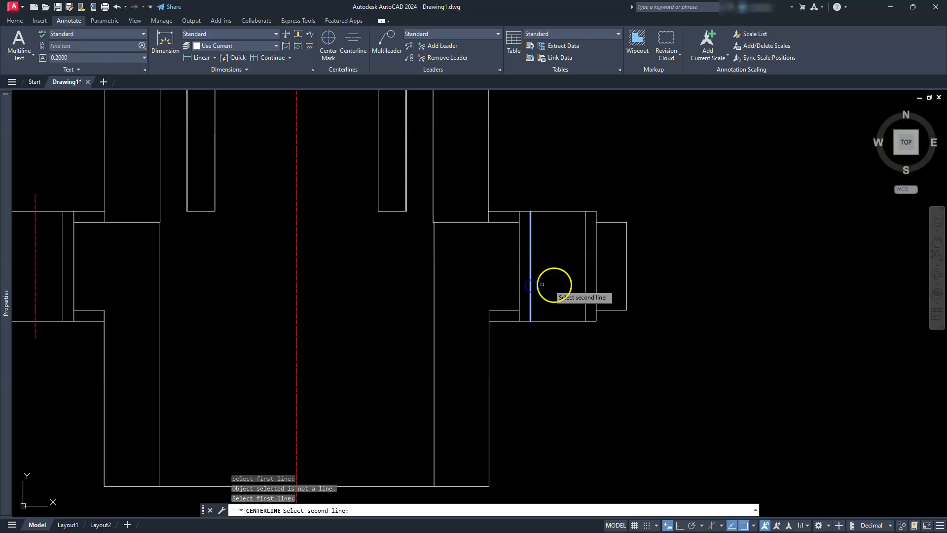
{"action": "left_click", "coordinate": [584, 284]}
{"action": "key", "text": "Escape"}
Step: Set the annotation scale to 1:30 and regenerate the drawing with REGENALL
{"action": "scroll", "coordinate": [619, 285], "scroll_direction": "down", "scroll_amount": 3}
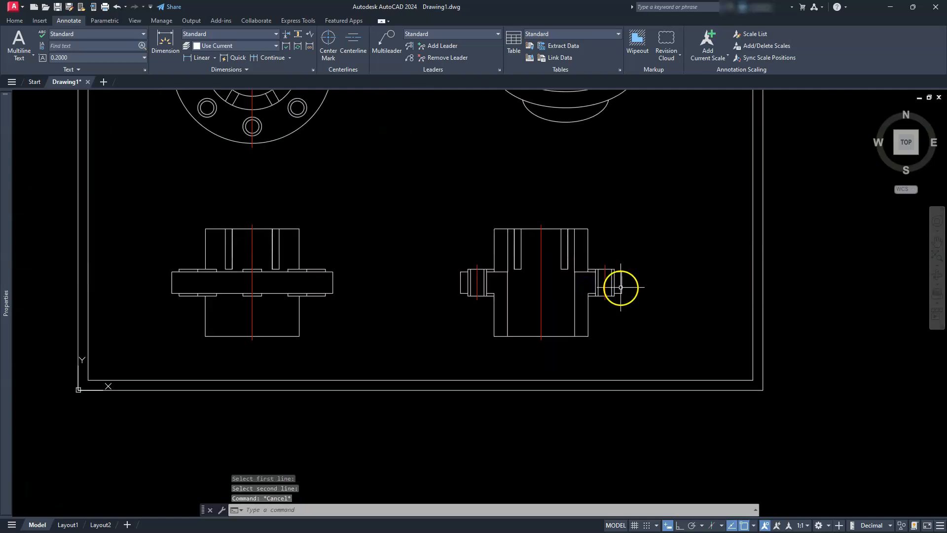
{"action": "middle_click_drag", "start_coordinate": [571, 300], "coordinate": [639, 339]}
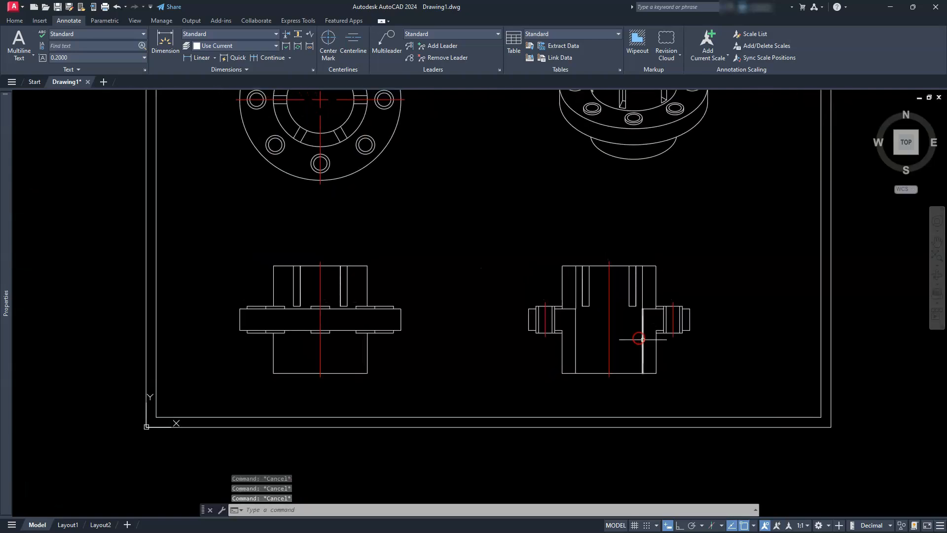
{"action": "middle_click_drag", "start_coordinate": [571, 319], "coordinate": [572, 334]}
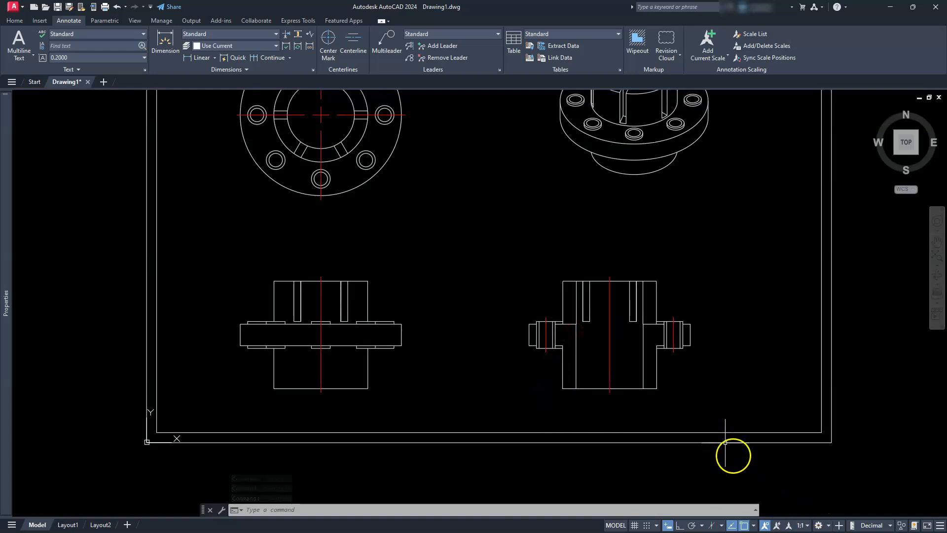
{"action": "left_click", "coordinate": [807, 526]}
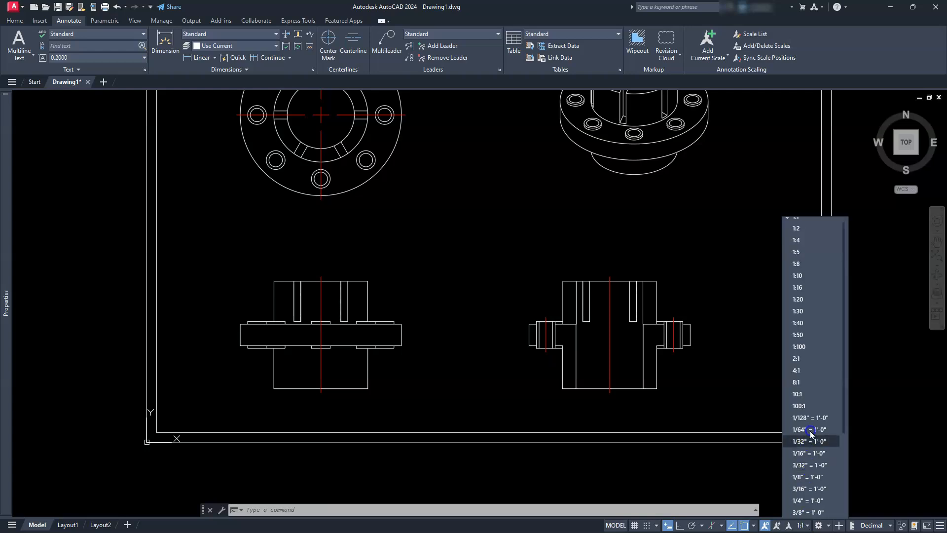
{"action": "left_click", "coordinate": [799, 311]}
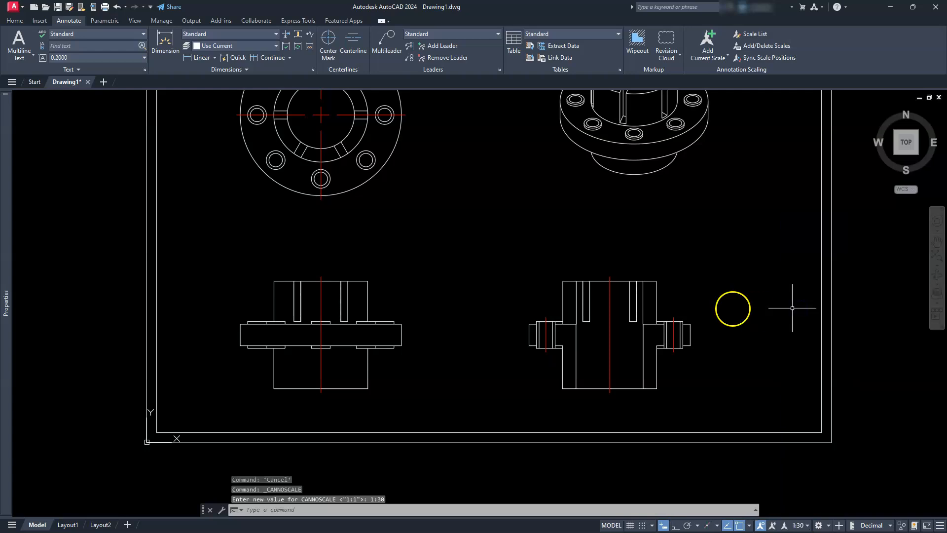
{"action": "type", "text": "rea"}
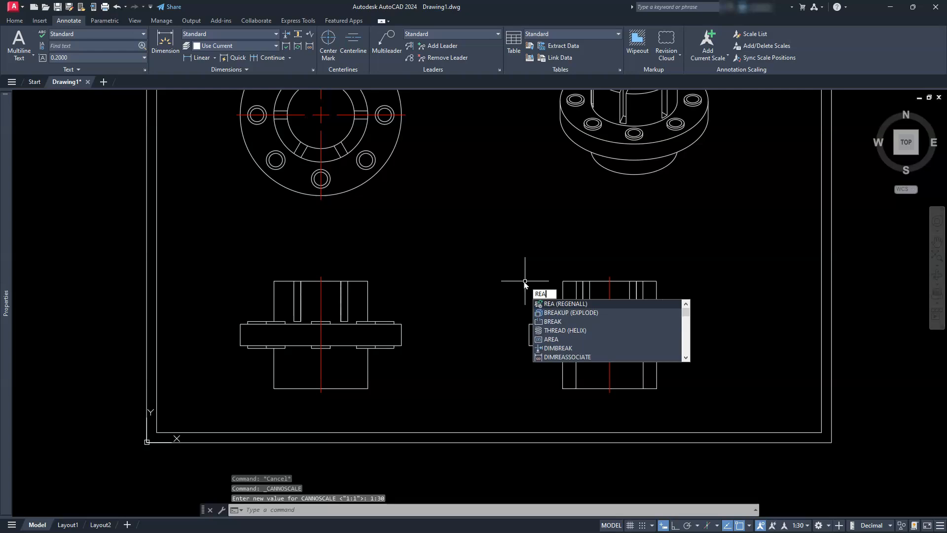
{"action": "key", "text": "Return"}
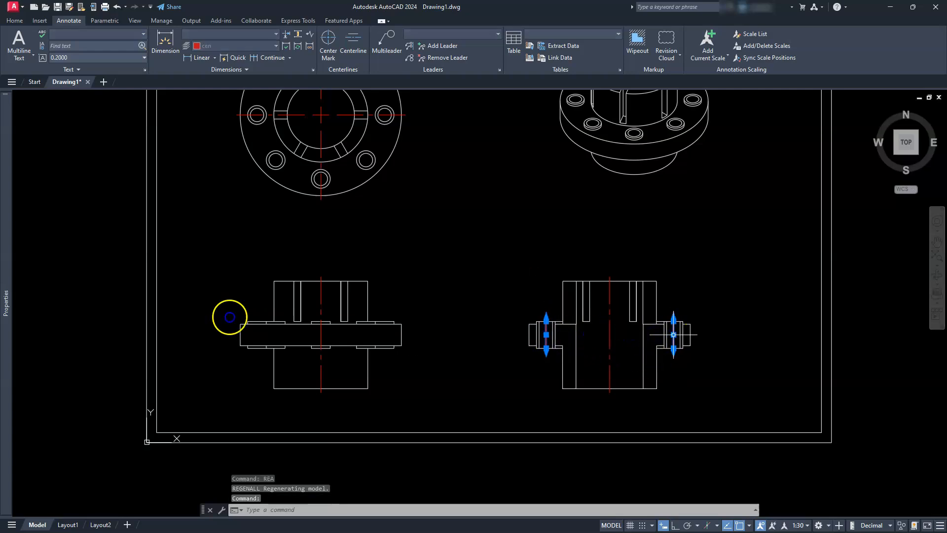
Step: Adjust the linetype scale of the section view's two bolt-hole centerlines and clear the selection
{"action": "mouse_move", "coordinate": [6, 303]}
{"action": "left_click", "coordinate": [104, 155]}
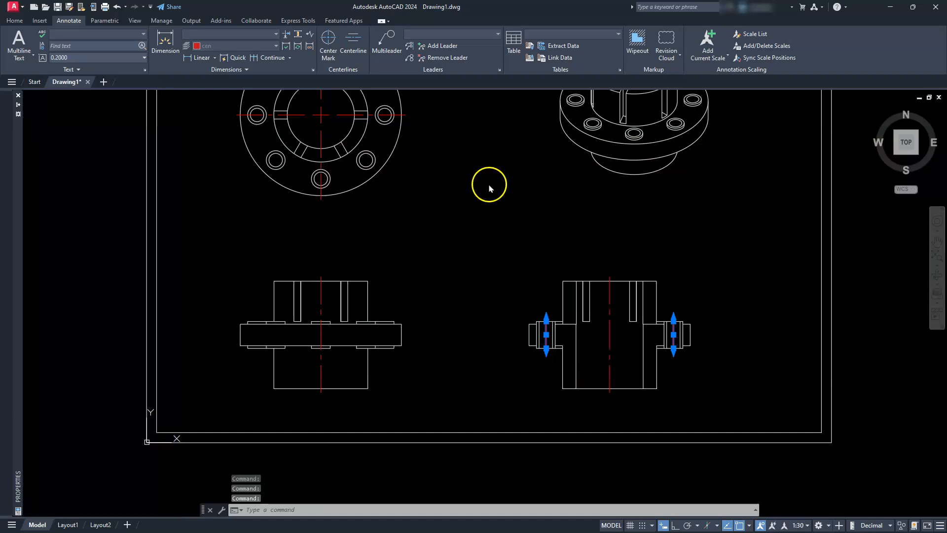
{"action": "scroll", "coordinate": [558, 330], "scroll_direction": "up", "scroll_amount": 5}
{"action": "scroll", "coordinate": [494, 306], "scroll_direction": "down", "scroll_amount": 5}
{"action": "scroll", "coordinate": [490, 296], "scroll_direction": "up", "scroll_amount": 3}
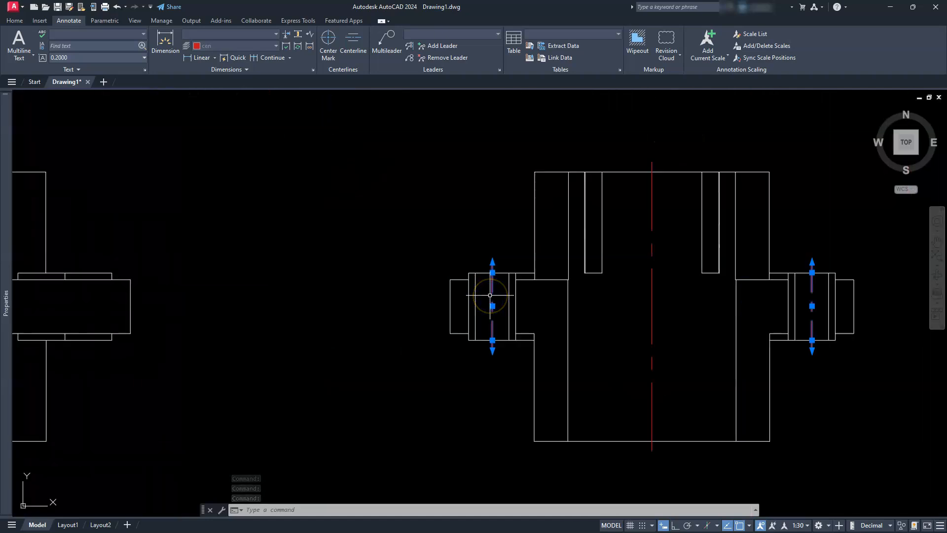
{"action": "scroll", "coordinate": [493, 295], "scroll_direction": "down", "scroll_amount": 5}
{"action": "scroll", "coordinate": [429, 195], "scroll_direction": "up", "scroll_amount": 7}
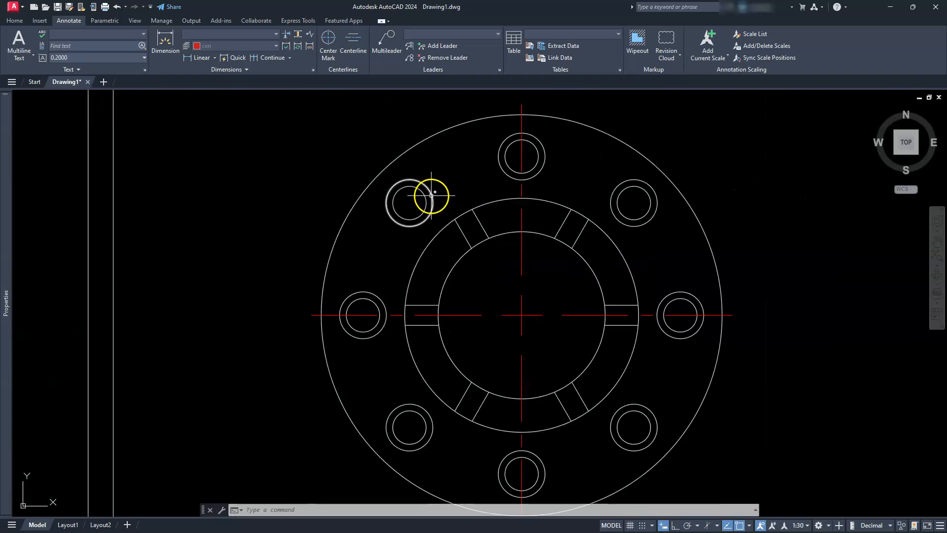
{"action": "key", "text": "Escape"}
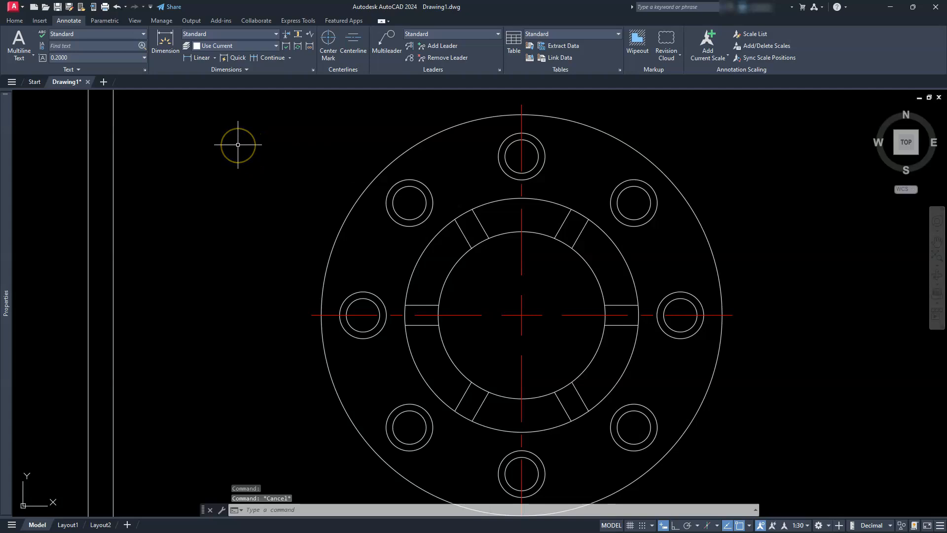
Step: Draw a circle of radius 47.5 centred on the flange's top view, passing through the bolt-hole centres
{"action": "left_click", "coordinate": [14, 22]}
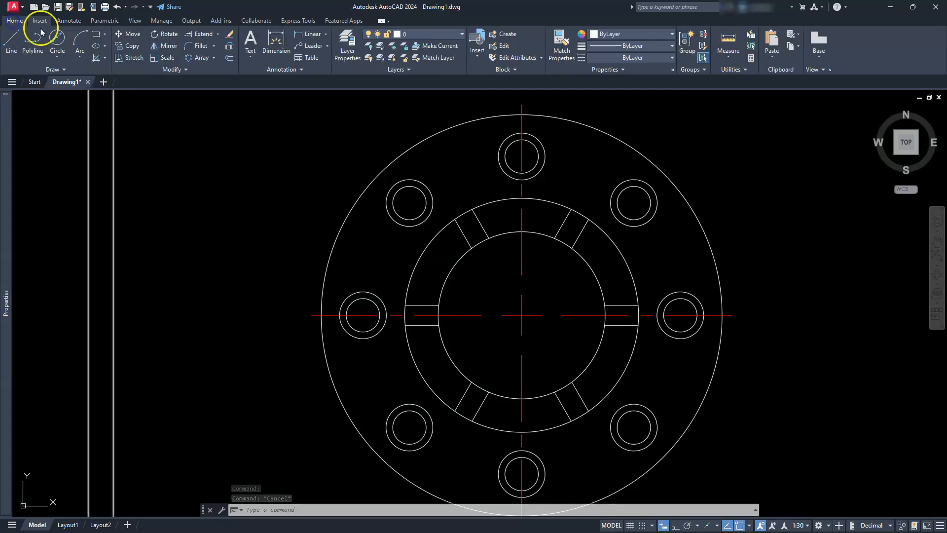
{"action": "left_click", "coordinate": [62, 58]}
{"action": "left_click", "coordinate": [83, 74]}
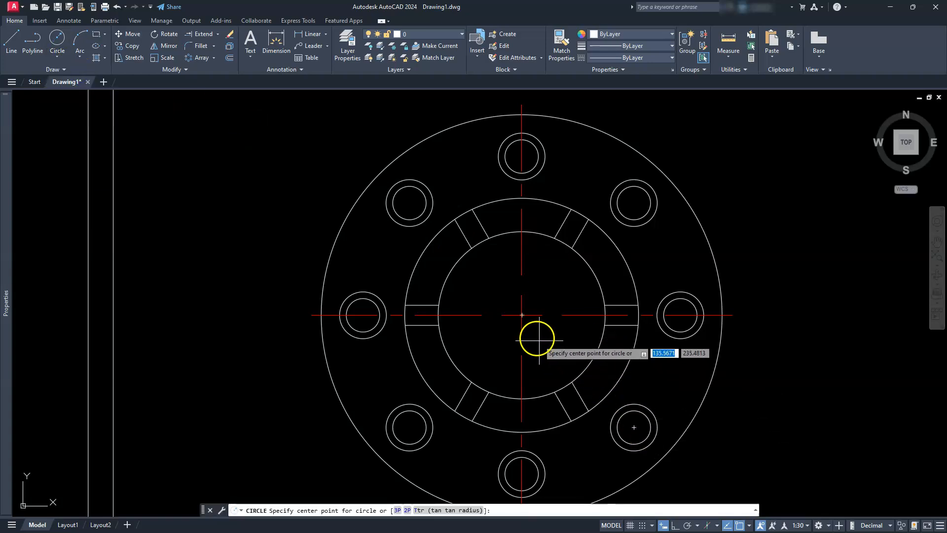
{"action": "left_click", "coordinate": [523, 315]}
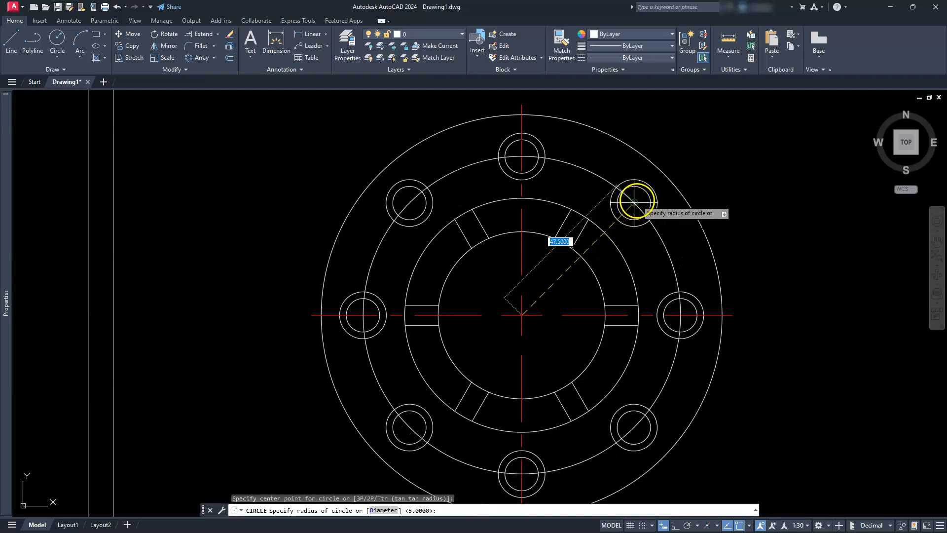
{"action": "key", "text": "Escape"}
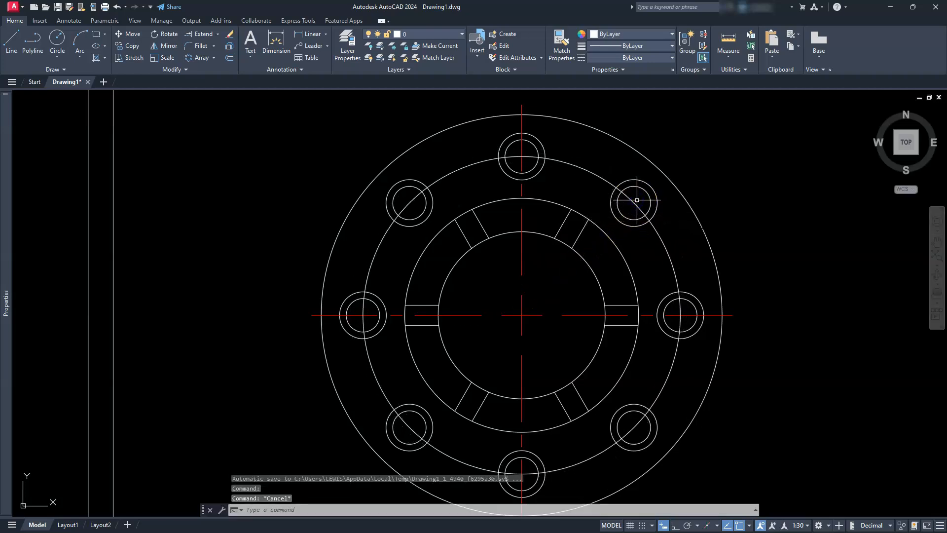
{"action": "key", "text": "Escape"}
{"action": "key", "text": "Escape"}
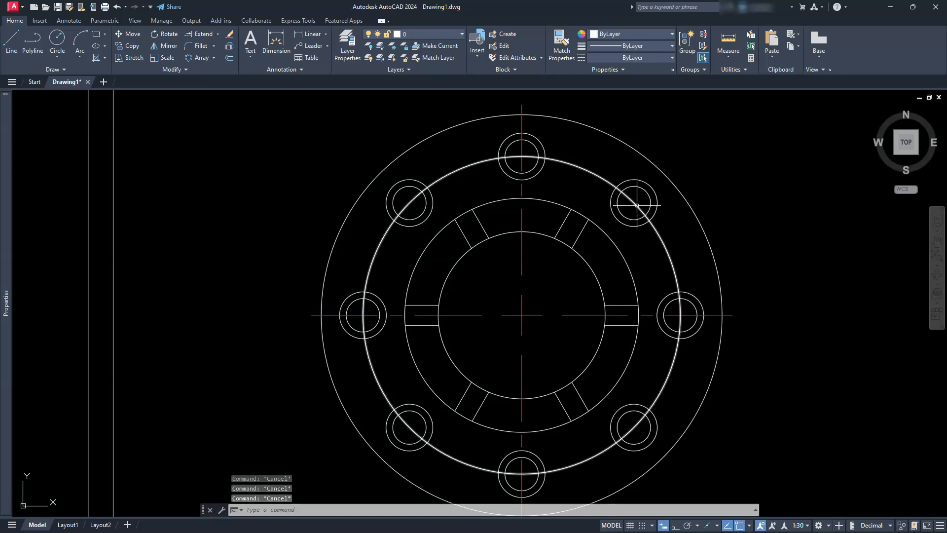
Step: Draw a line from the top view's centre to the centre of the upper-right bolt hole
{"action": "type", "text": "l"}
{"action": "key", "text": "Return"}
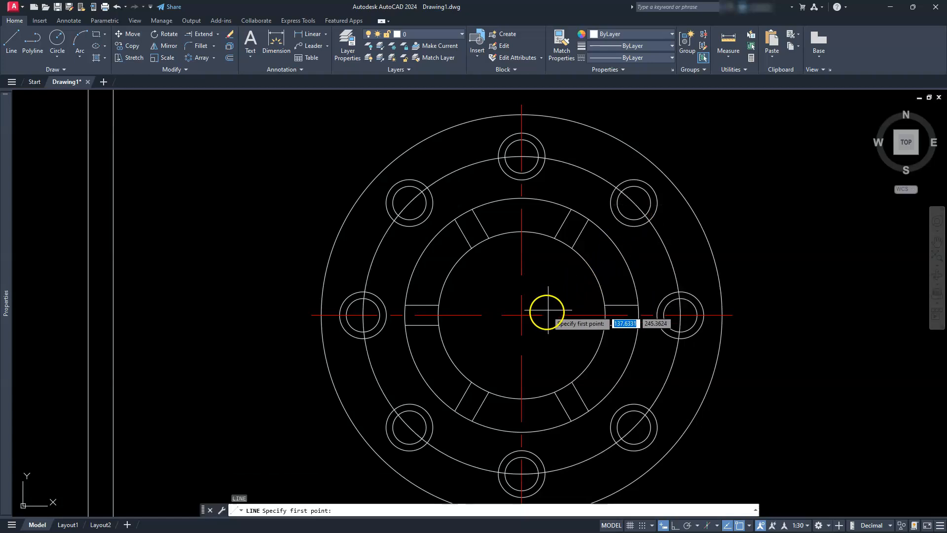
{"action": "left_click", "coordinate": [522, 314]}
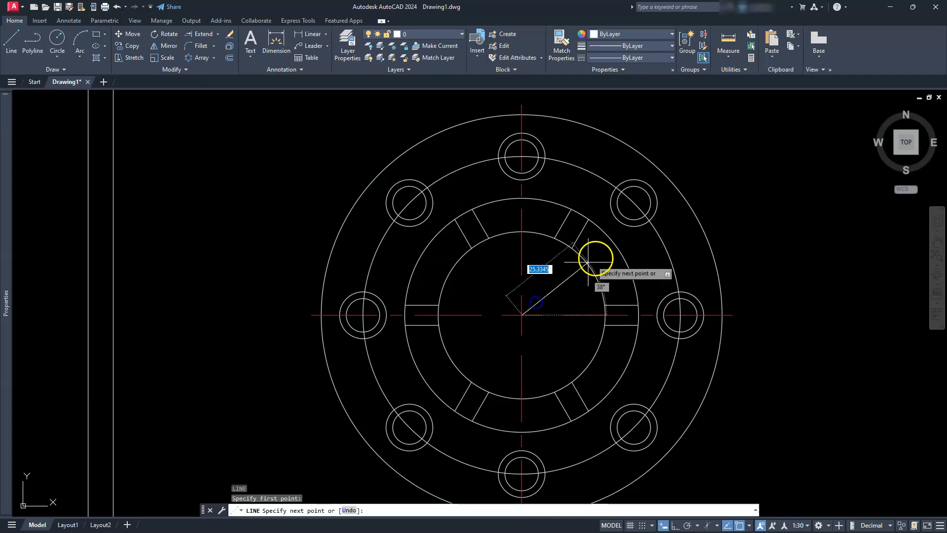
{"action": "left_click", "coordinate": [631, 203]}
{"action": "key", "text": "Escape"}
{"action": "key", "text": "Escape"}
{"action": "key", "text": "Escape"}
Step: Make the diagonal line span only the upper-right hole's outer circle by extending its outer end and removing the part toward the flange centre
{"action": "scroll", "coordinate": [641, 196], "scroll_direction": "up", "scroll_amount": 4}
{"action": "middle_click_drag", "start_coordinate": [641, 197], "coordinate": [614, 264]}
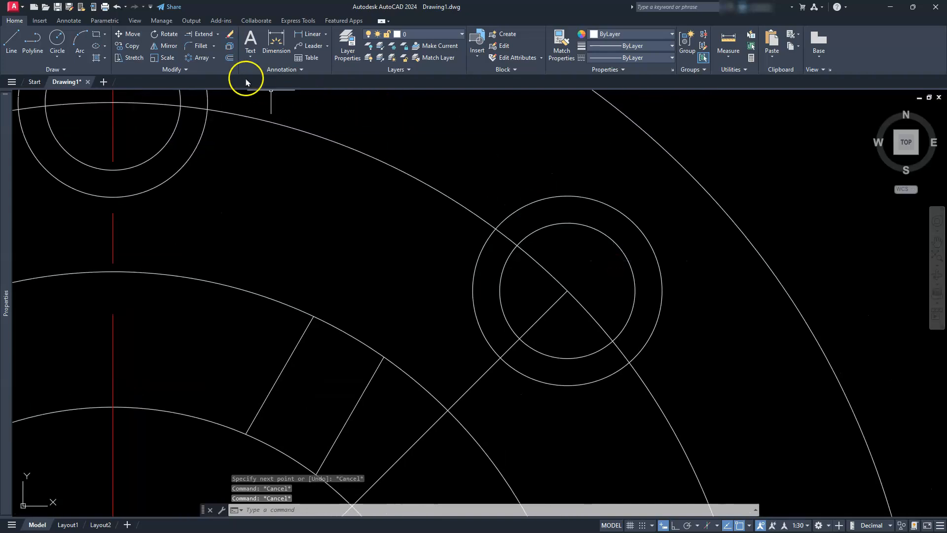
{"action": "left_click", "coordinate": [196, 34]}
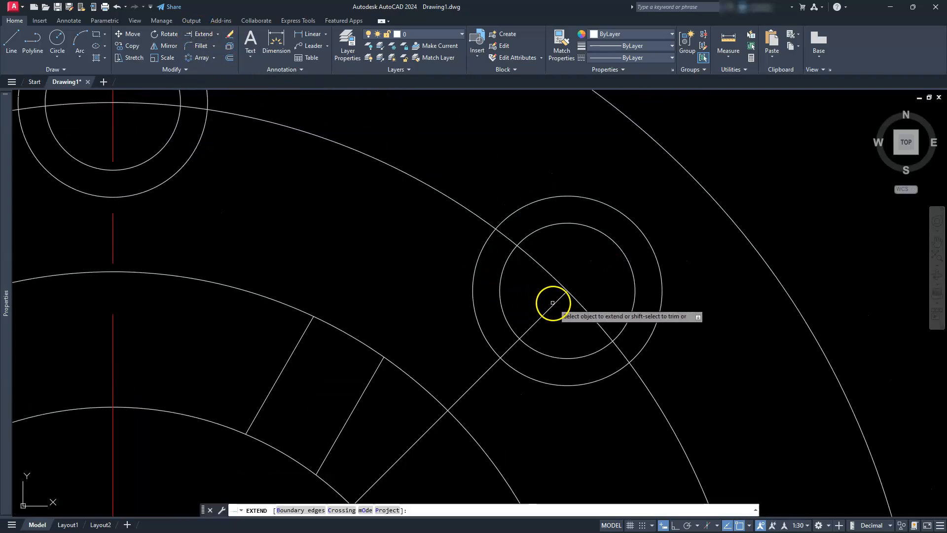
{"action": "left_click", "coordinate": [553, 302]}
{"action": "left_click", "coordinate": [587, 271]}
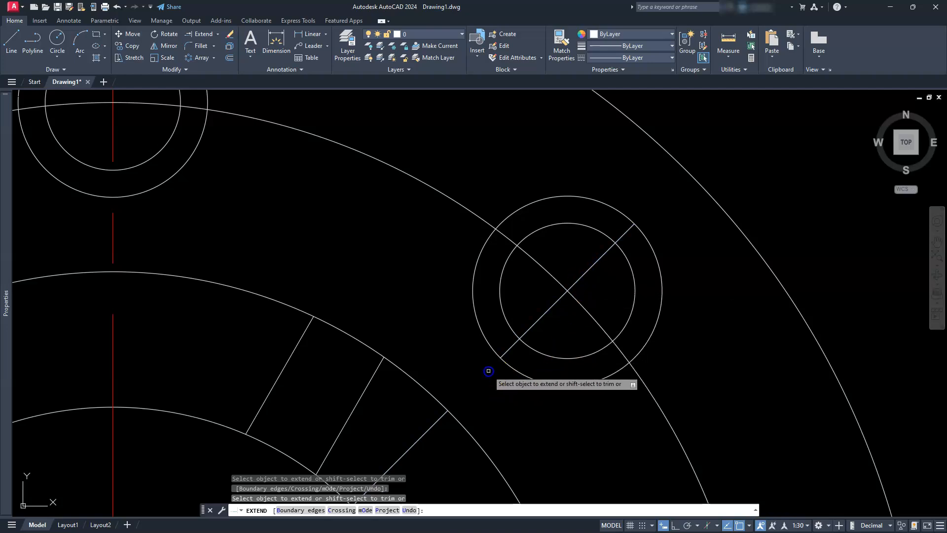
{"action": "scroll", "coordinate": [489, 371], "scroll_direction": "down", "scroll_amount": 4}
{"action": "key", "text": "Escape"}
{"action": "key", "text": "Escape"}
{"action": "key", "text": "Escape"}
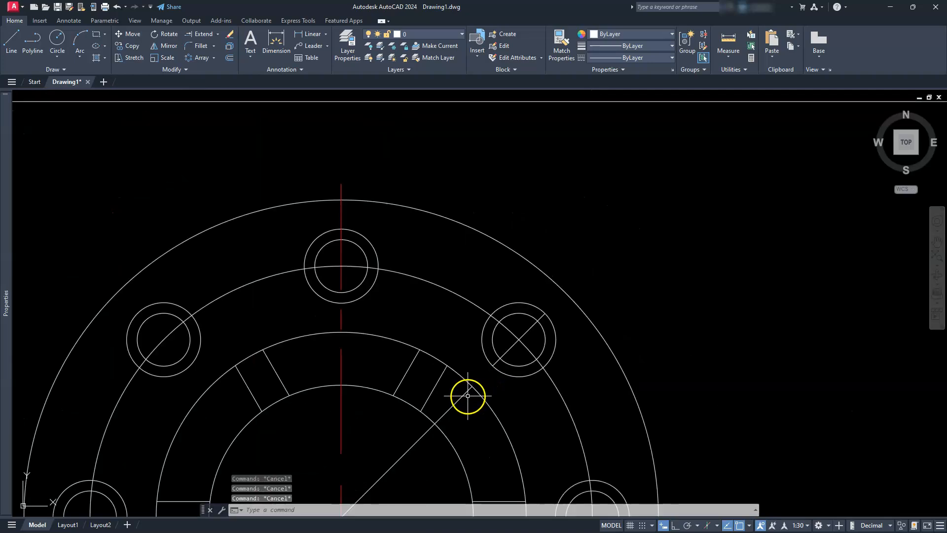
{"action": "key", "text": "Delete"}
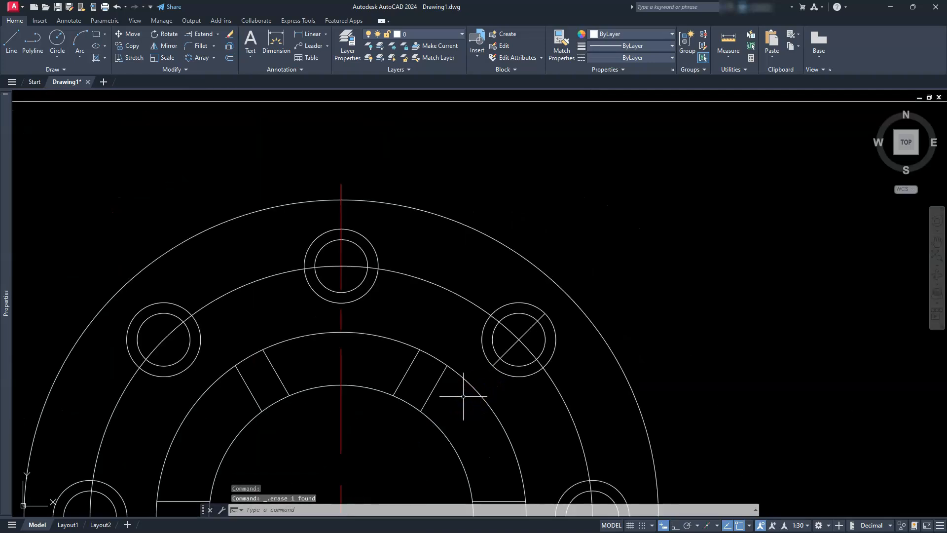
Step: Lengthen the upper-right hole's diagonal line at both ends by a delta of 5
{"action": "scroll", "coordinate": [463, 396], "scroll_direction": "up", "scroll_amount": 2}
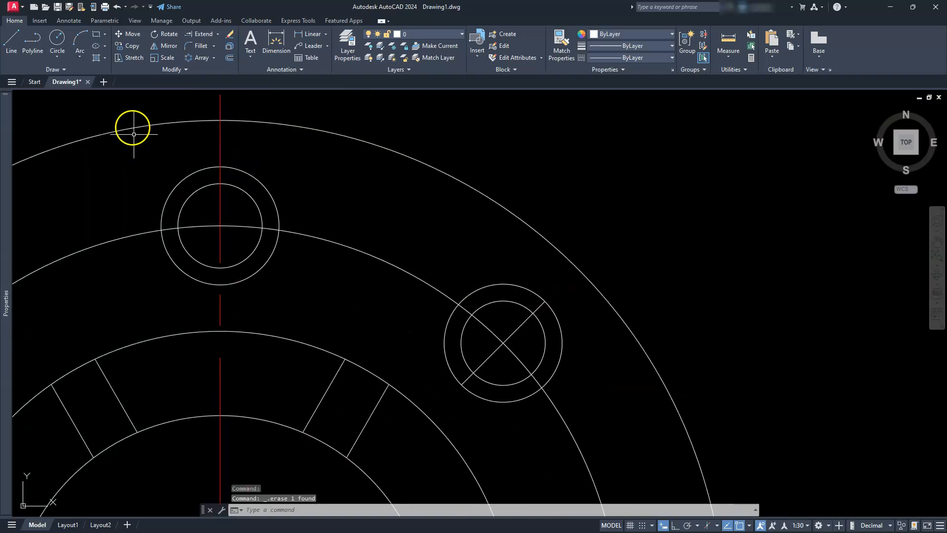
{"action": "left_click", "coordinate": [185, 67]}
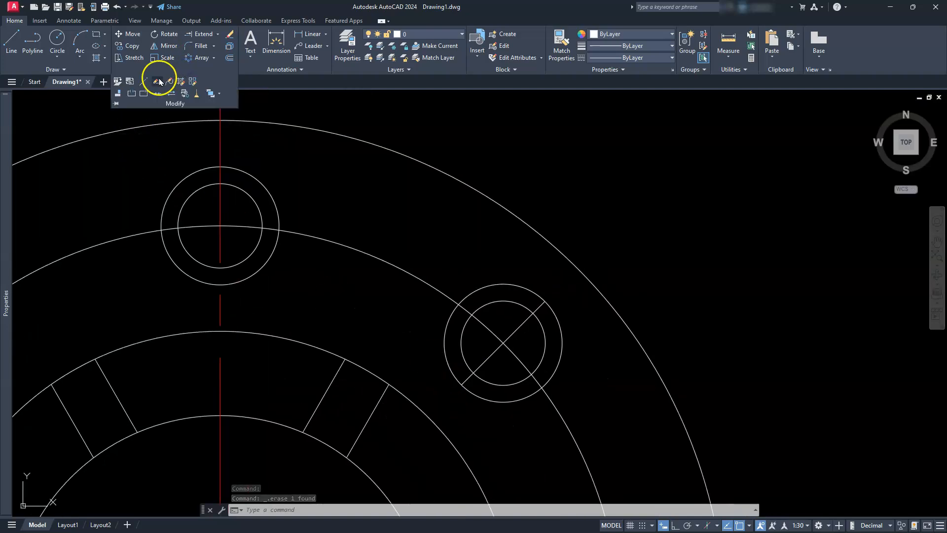
{"action": "left_click", "coordinate": [142, 85]}
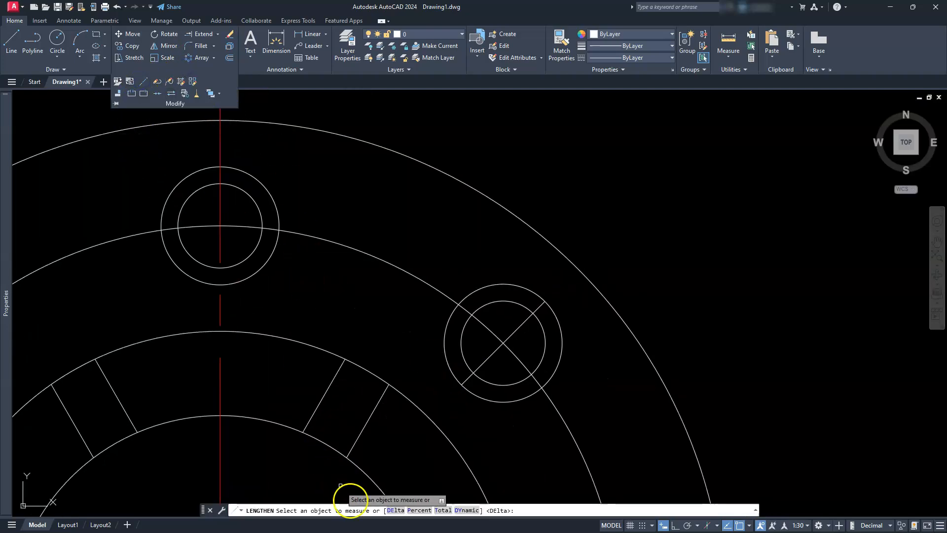
{"action": "left_click", "coordinate": [393, 511]}
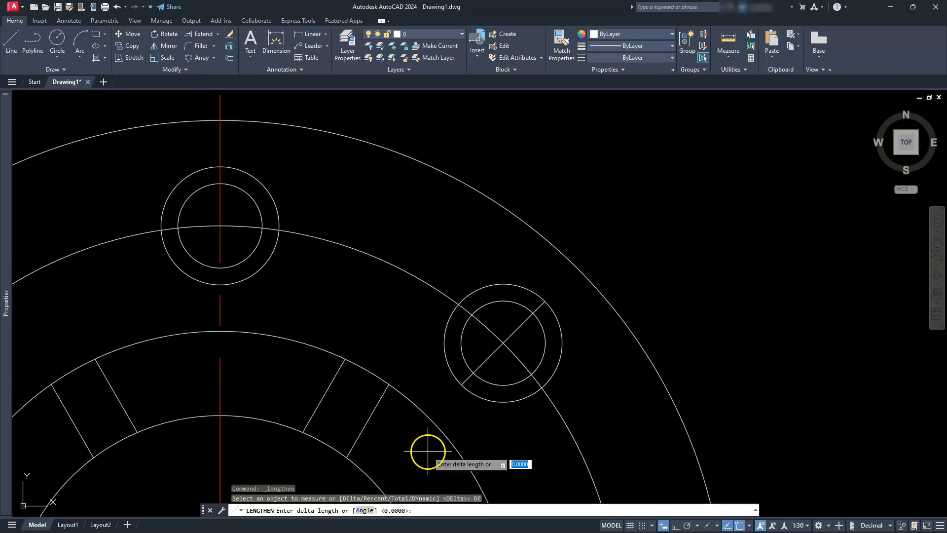
{"action": "key", "text": "Return"}
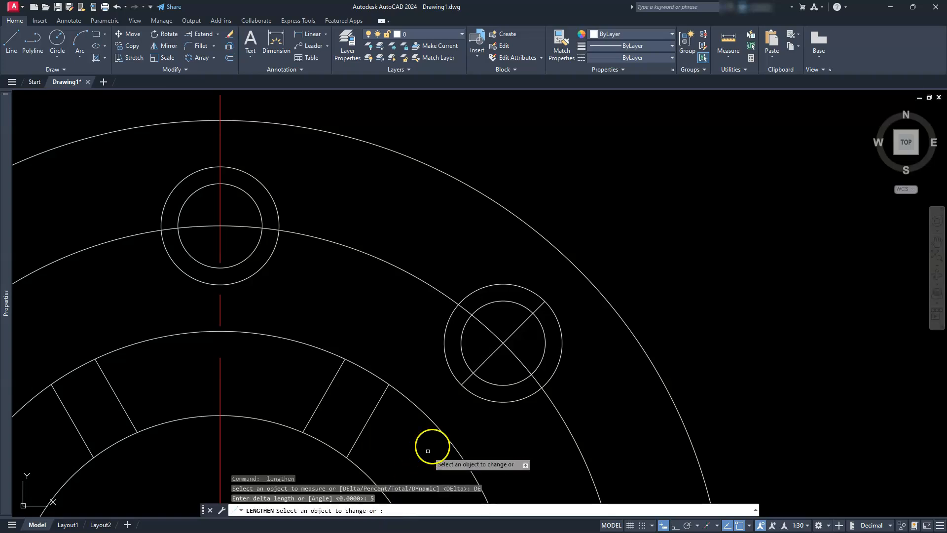
{"action": "left_click", "coordinate": [527, 323]}
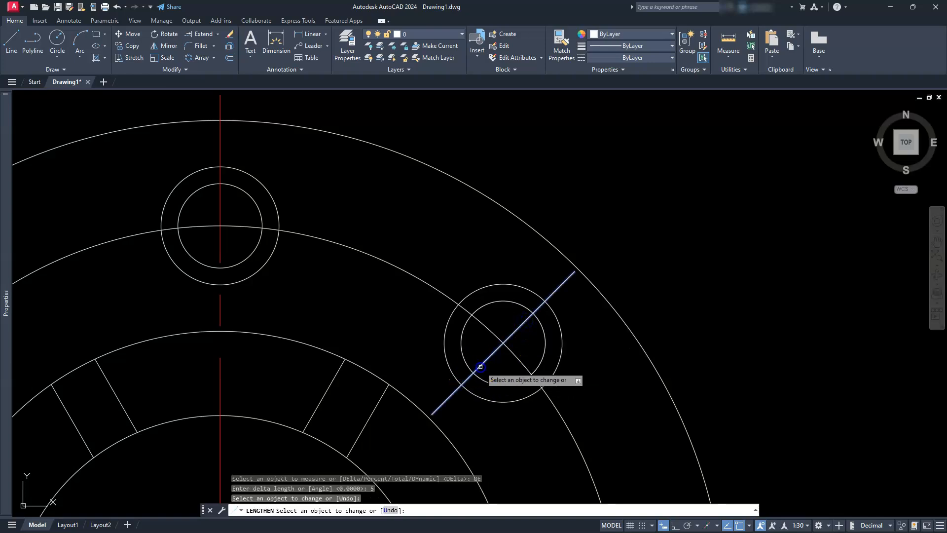
{"action": "key", "text": "Escape"}
{"action": "key", "text": "Escape"}
{"action": "key", "text": "Escape"}
Step: Match the properties of the section view's middle centerline onto the bolt circle and the upper-right hole's diagonal line
{"action": "scroll", "coordinate": [481, 369], "scroll_direction": "down", "scroll_amount": 5}
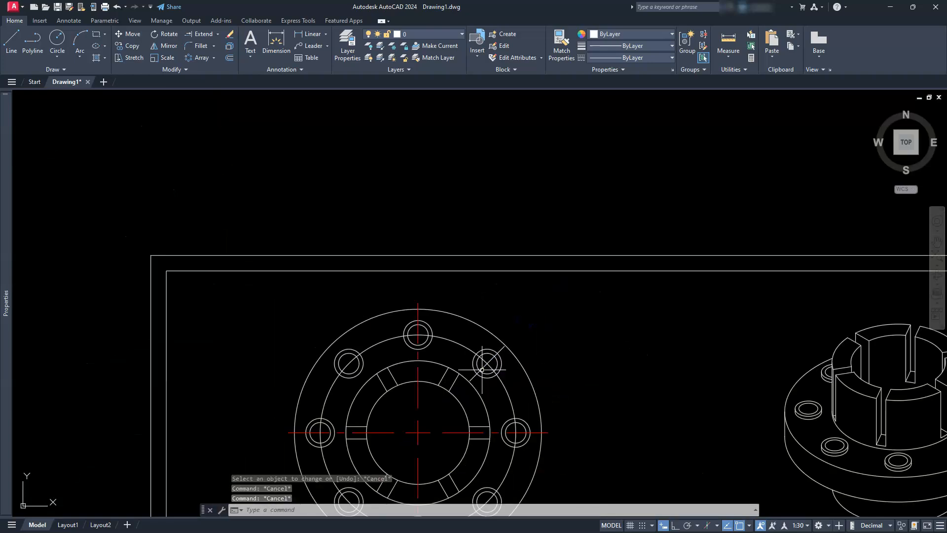
{"action": "middle_click_drag", "start_coordinate": [481, 369], "coordinate": [511, 319]}
{"action": "middle_click_drag", "start_coordinate": [571, 382], "coordinate": [469, 245]}
{"action": "scroll", "coordinate": [484, 271], "scroll_direction": "down", "scroll_amount": 3}
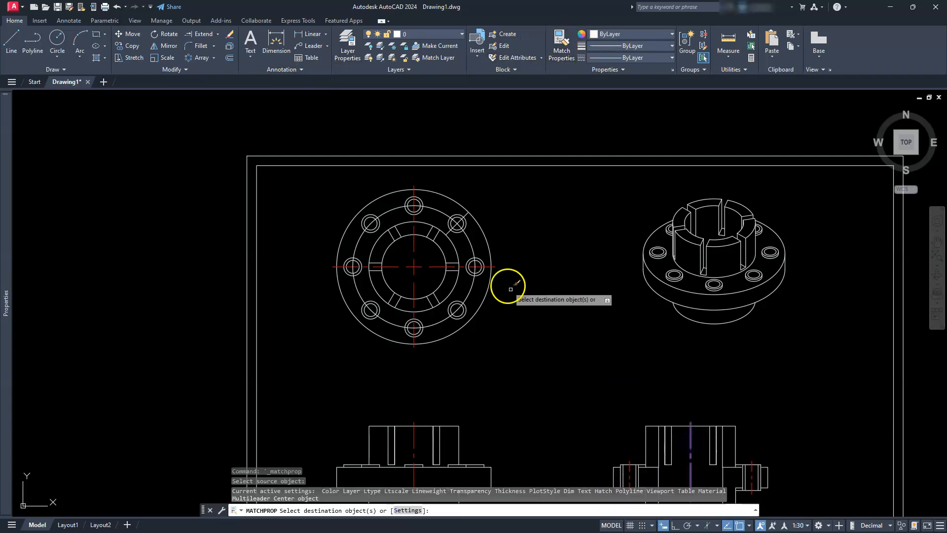
{"action": "scroll", "coordinate": [409, 213], "scroll_direction": "up", "scroll_amount": 5}
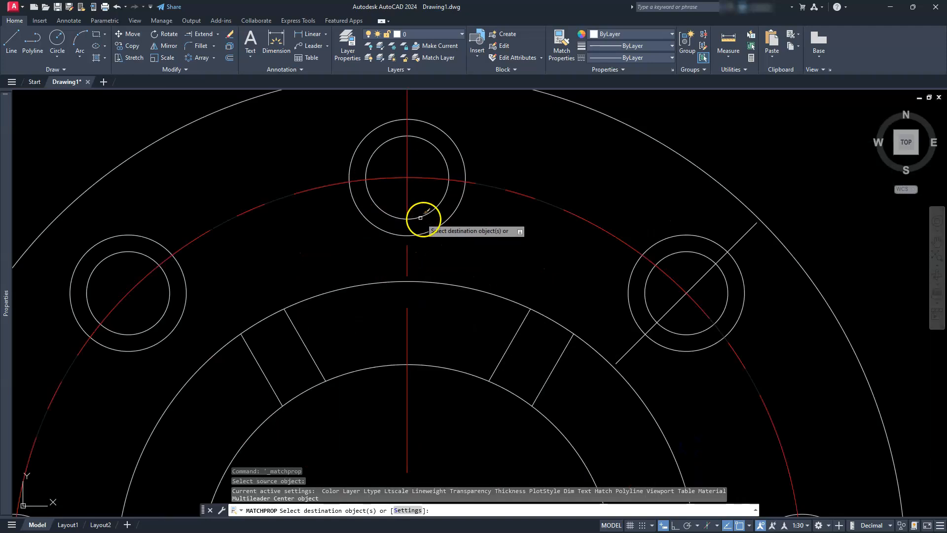
{"action": "left_click", "coordinate": [611, 232]}
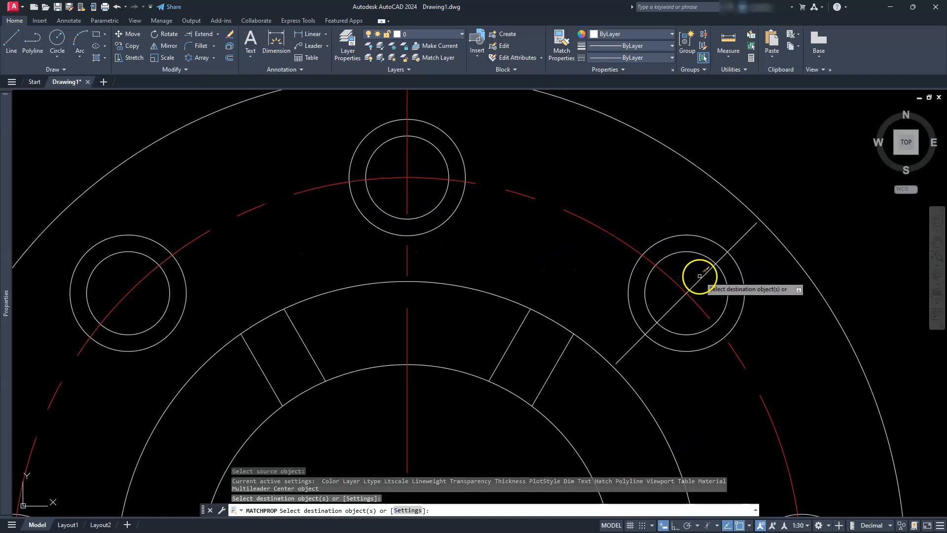
{"action": "scroll", "coordinate": [701, 277], "scroll_direction": "down", "scroll_amount": 4}
{"action": "key", "text": "Escape"}
{"action": "key", "text": "Escape"}
{"action": "key", "text": "Escape"}
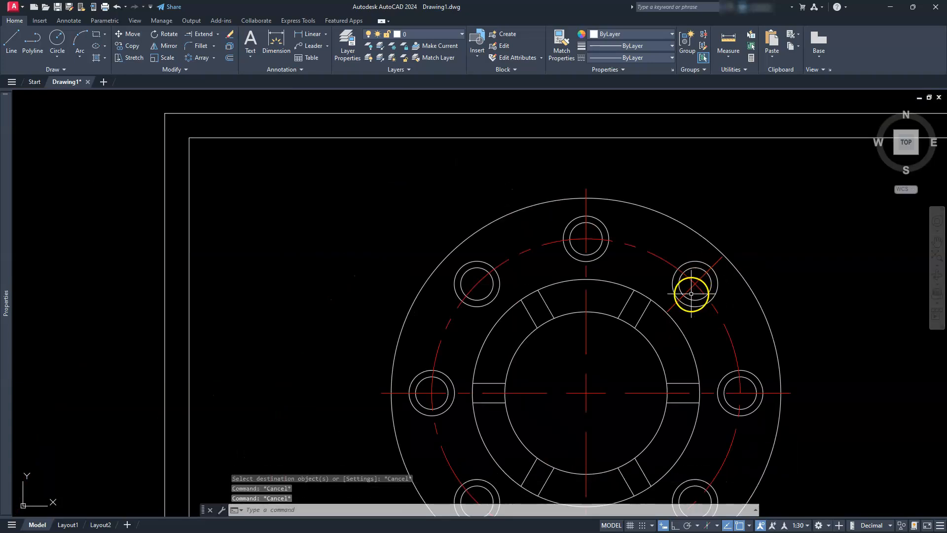
Step: Try a linetype scale of 0.75 on the upper-right hole's diagonal centerline and settle on 0.625
{"action": "scroll", "coordinate": [688, 291], "scroll_direction": "up", "scroll_amount": 4}
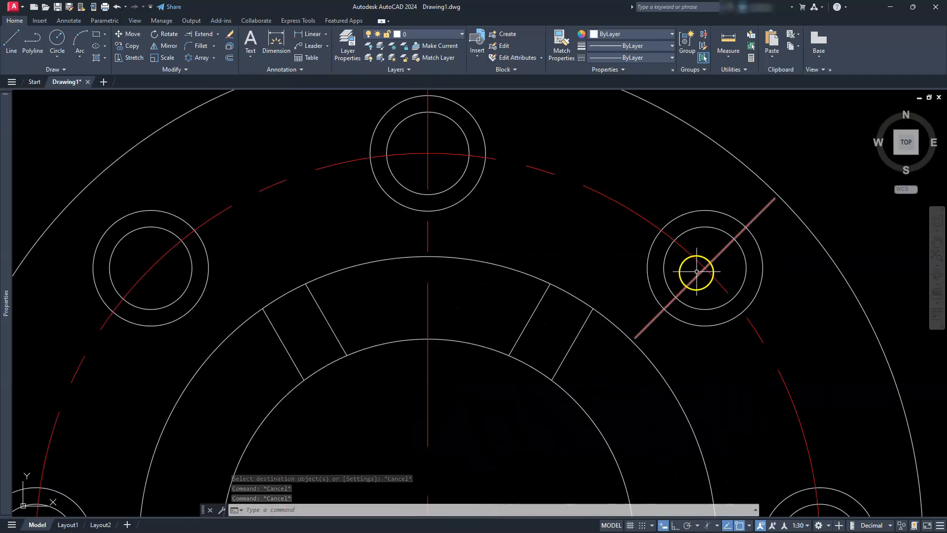
{"action": "left_click", "coordinate": [694, 275]}
{"action": "left_click", "coordinate": [693, 276]}
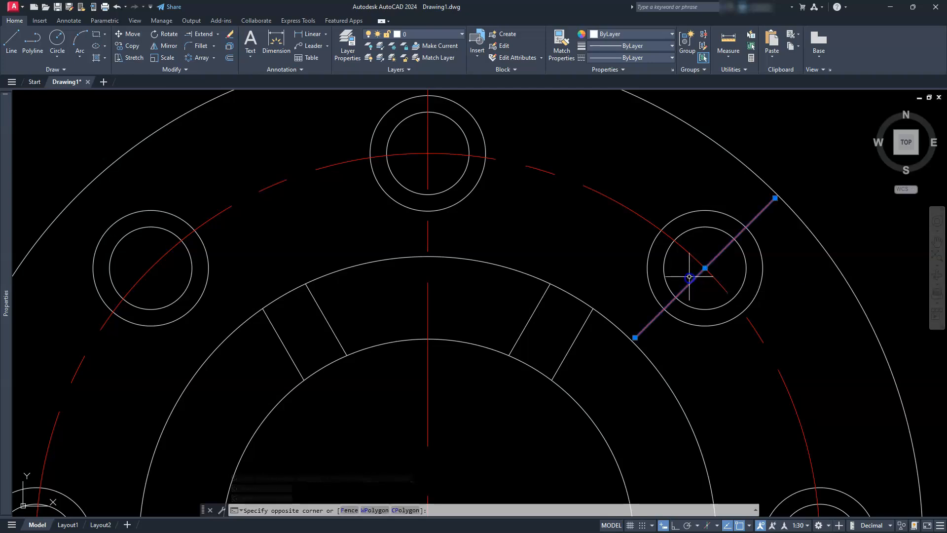
{"action": "mouse_move", "coordinate": [7, 348]}
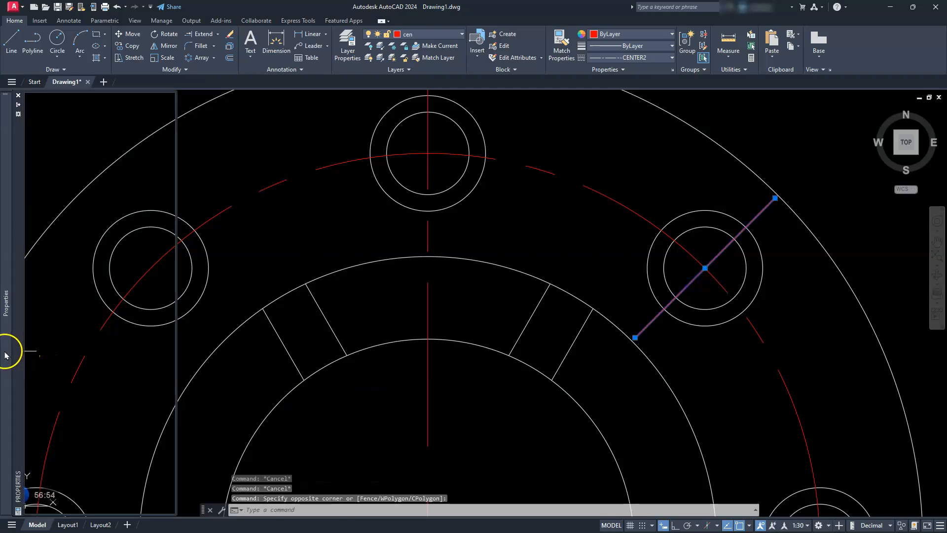
{"action": "left_click", "coordinate": [115, 153]}
{"action": "type", "text": ".75"}
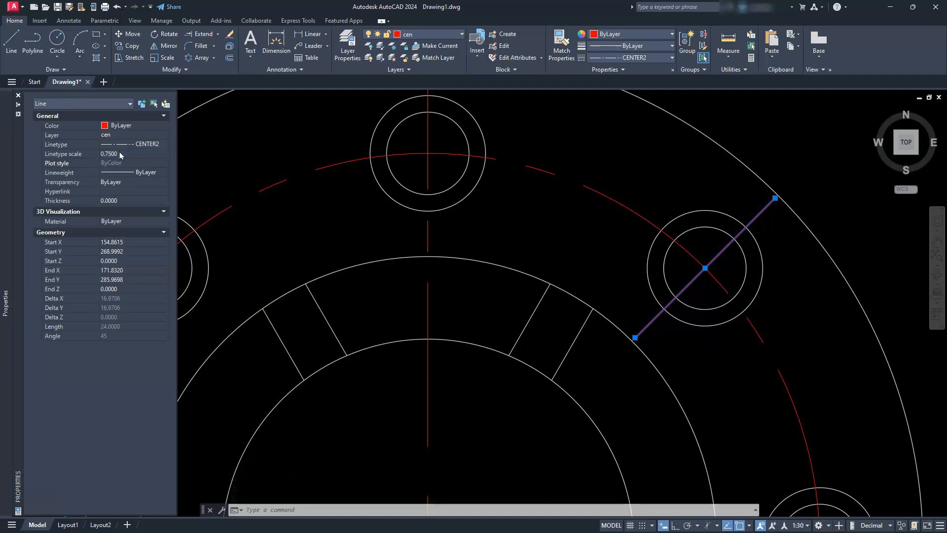
{"action": "left_click", "coordinate": [120, 153]}
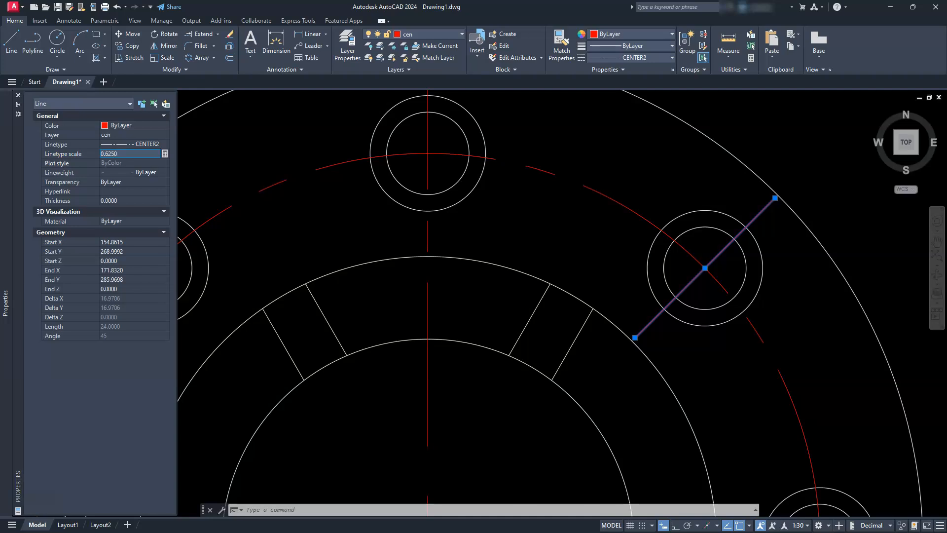
{"action": "key", "text": "Return"}
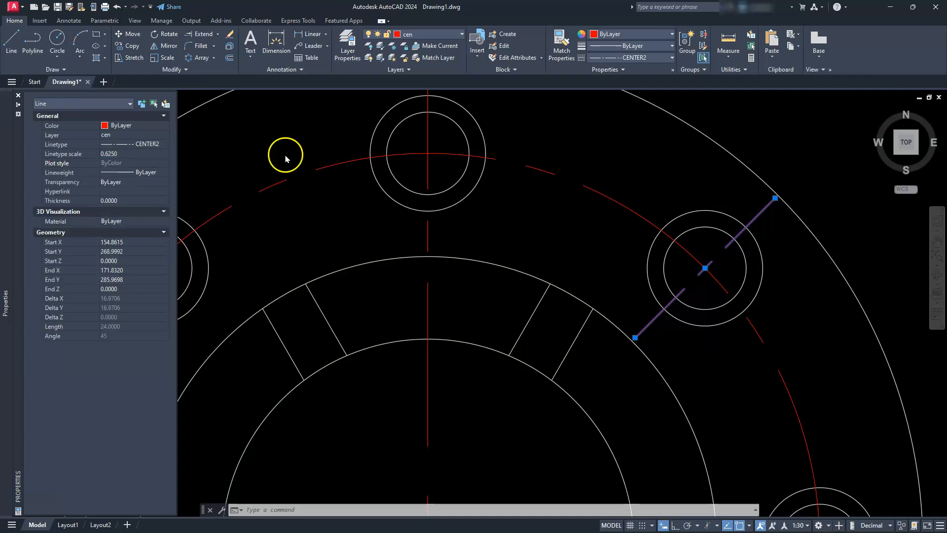
{"action": "key", "text": "Escape"}
Step: Mirror the upper-right hole's diagonal centerline across the flange's horizontal centerline onto the lower-right hole, keeping the original
{"action": "scroll", "coordinate": [625, 217], "scroll_direction": "down", "scroll_amount": 2}
{"action": "scroll", "coordinate": [747, 340], "scroll_direction": "down", "scroll_amount": 2}
{"action": "mouse_move", "coordinate": [757, 402]}
{"action": "middle_mouse_down"}
{"action": "mouse_move", "coordinate": [645, 291]}
{"action": "mouse_move", "coordinate": [664, 311]}
{"action": "middle_mouse_up"}
{"action": "scroll", "coordinate": [619, 291], "scroll_direction": "down", "scroll_amount": 3}
{"action": "scroll", "coordinate": [600, 281], "scroll_direction": "up", "scroll_amount": 3}
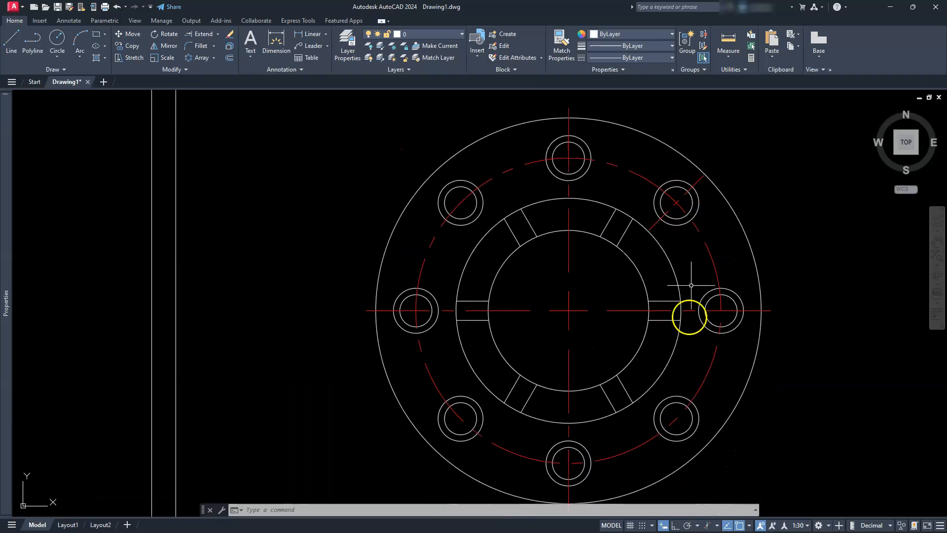
{"action": "left_click", "coordinate": [167, 45]}
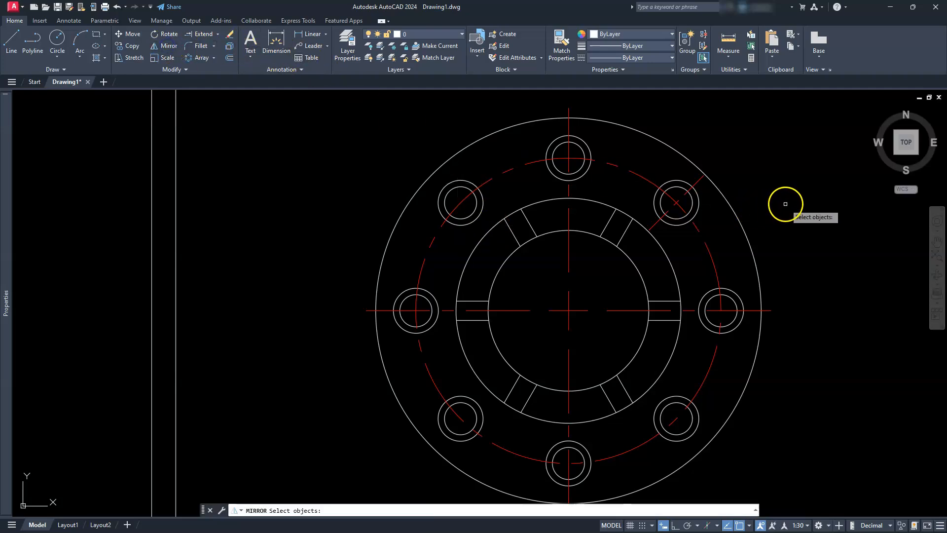
{"action": "left_click", "coordinate": [702, 178]}
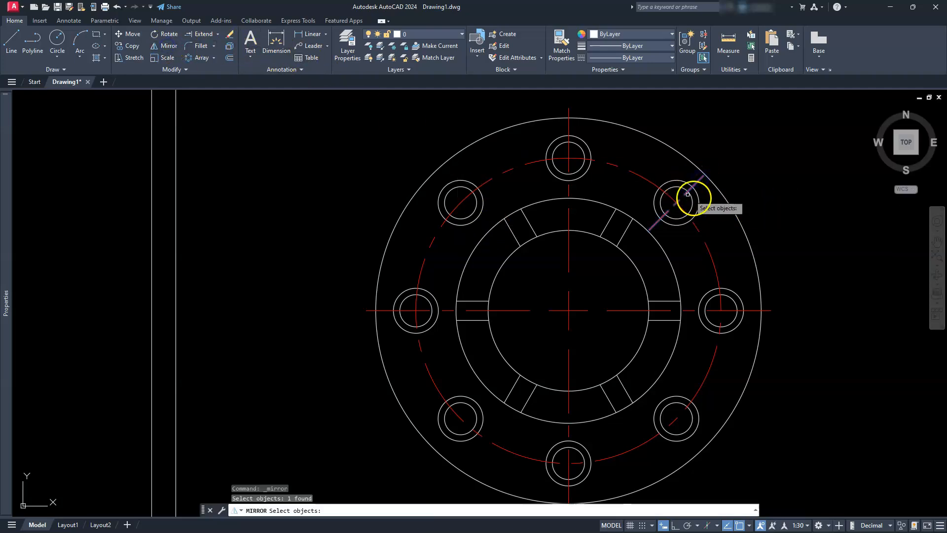
{"action": "key", "text": "Return"}
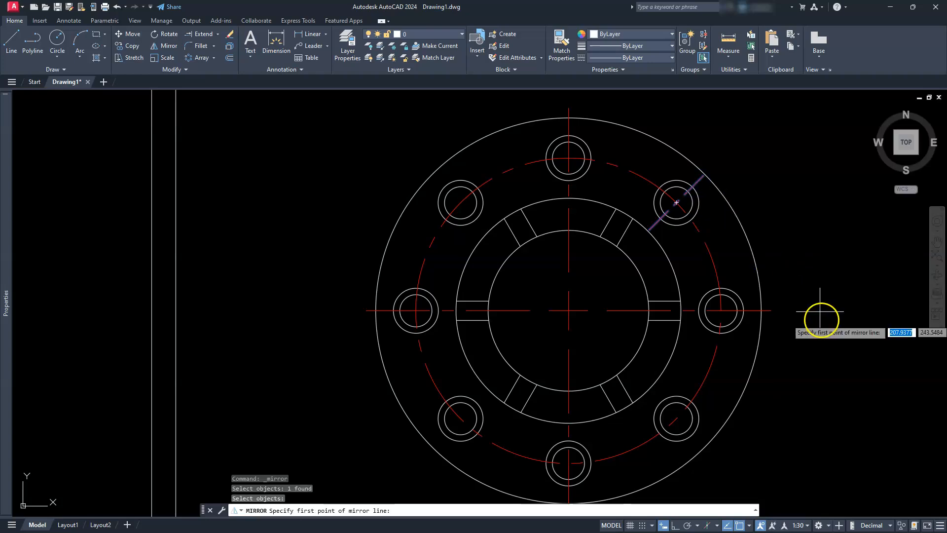
{"action": "left_click", "coordinate": [770, 313]}
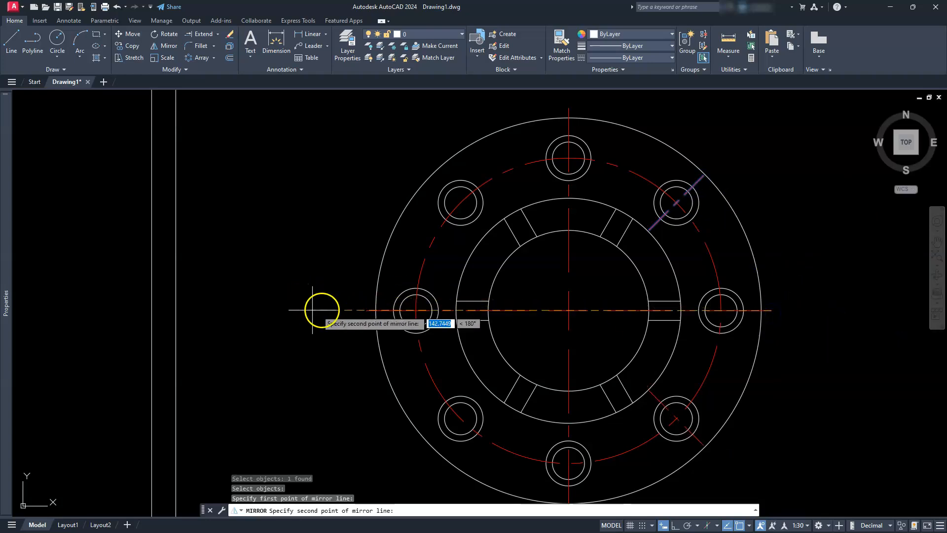
{"action": "left_click", "coordinate": [362, 310]}
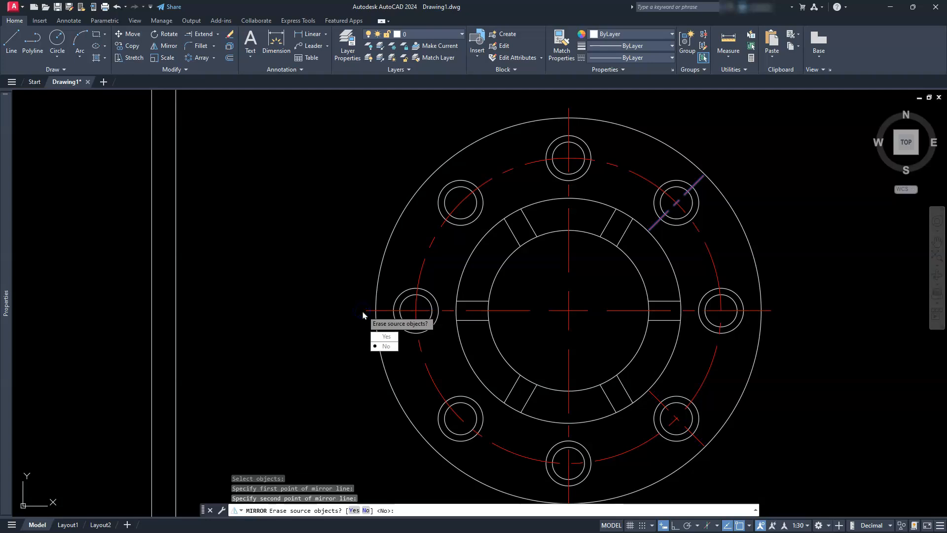
{"action": "key", "text": "Return"}
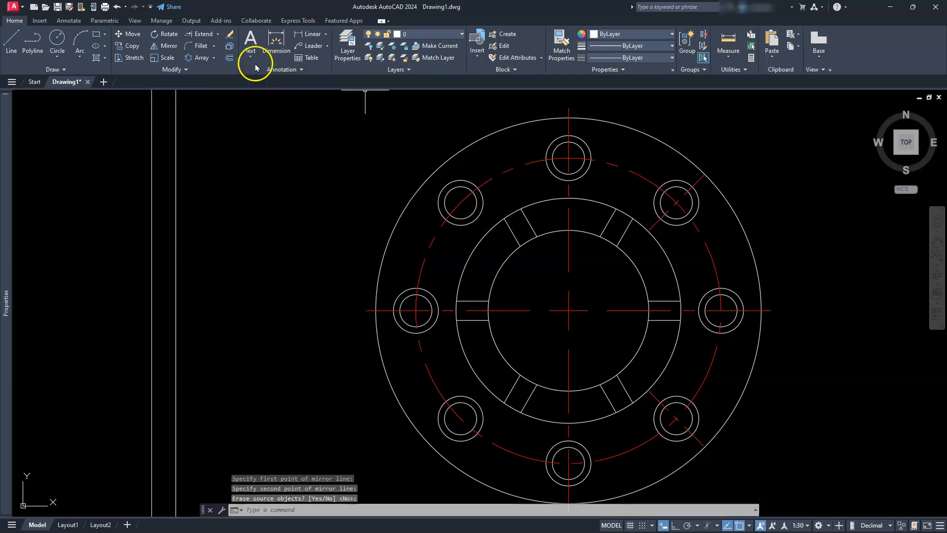
Step: Mirror both right-hand diagonal centerlines across the flange's vertical centerline onto the two left-hand diagonal holes, keeping the originals
{"action": "left_click", "coordinate": [169, 46]}
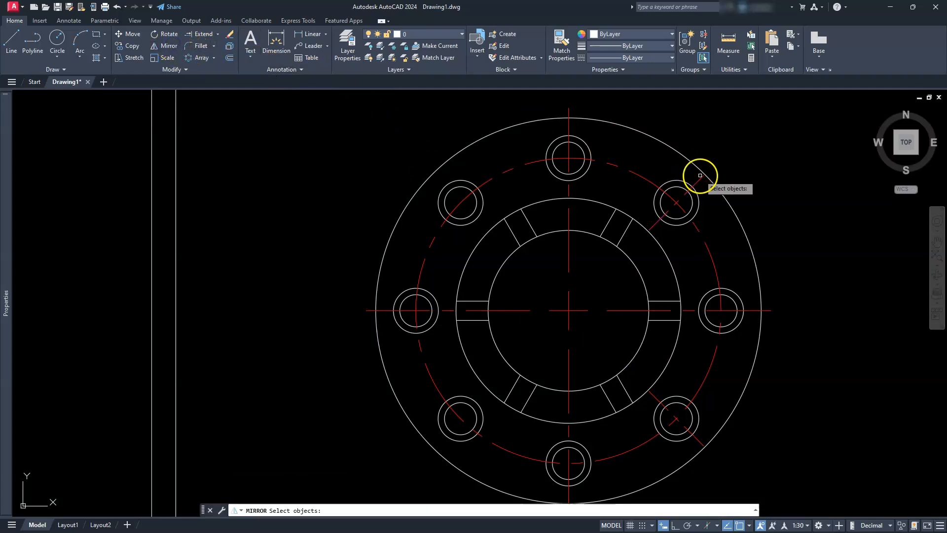
{"action": "left_click", "coordinate": [693, 184]}
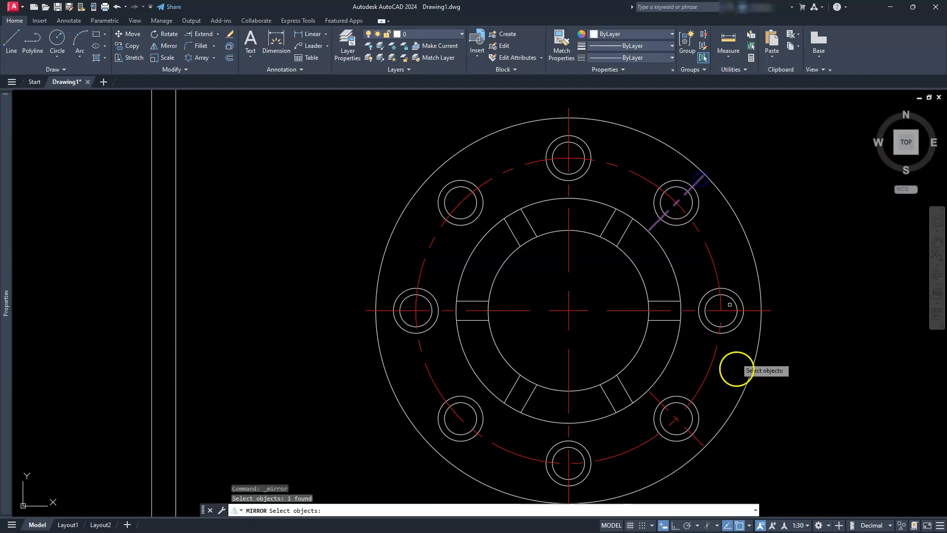
{"action": "left_click", "coordinate": [694, 439]}
{"action": "key", "text": "Return"}
{"action": "scroll", "coordinate": [628, 437], "scroll_direction": "down", "scroll_amount": 2}
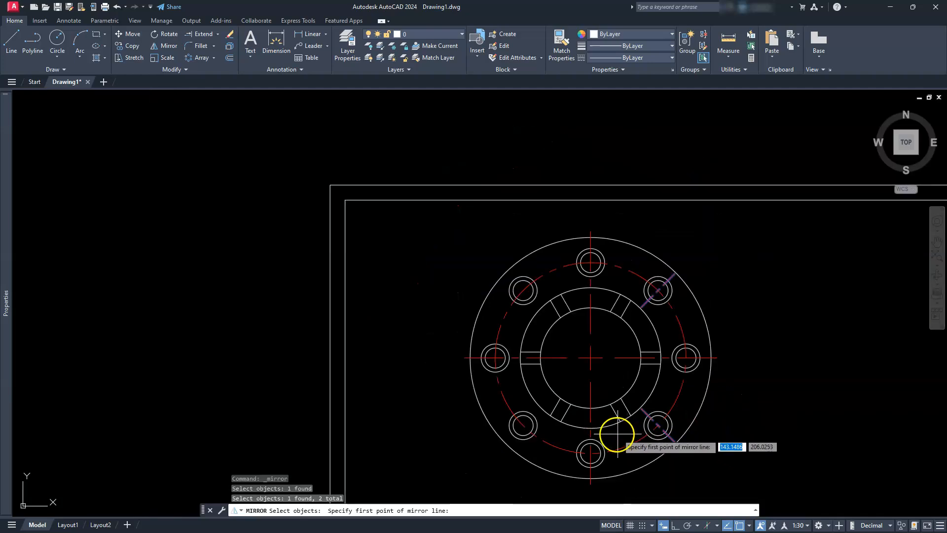
{"action": "left_click", "coordinate": [590, 483]}
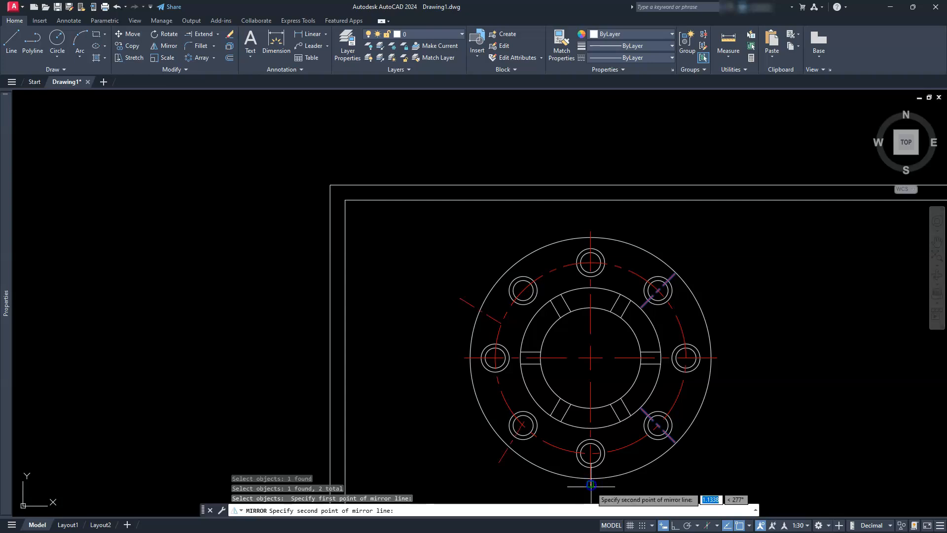
{"action": "left_click", "coordinate": [590, 230]}
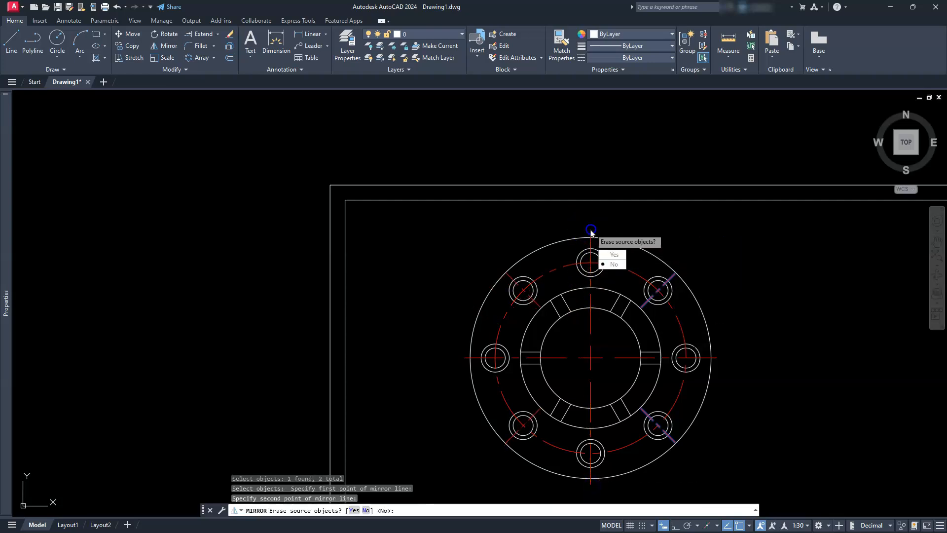
{"action": "key", "text": "Return"}
{"action": "key", "text": "Escape"}
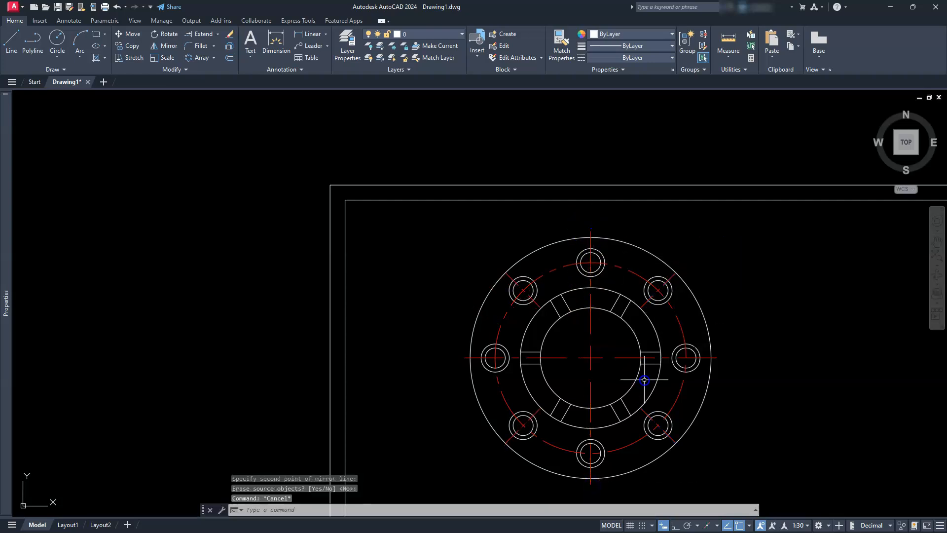
Step: Hatch the section view's two outer flange rims and both lower body walls with ANSI31 at scale 30 and angle 0
{"action": "scroll", "coordinate": [640, 376], "scroll_direction": "down", "scroll_amount": 2}
{"action": "middle_click_drag", "start_coordinate": [661, 423], "coordinate": [591, 306]}
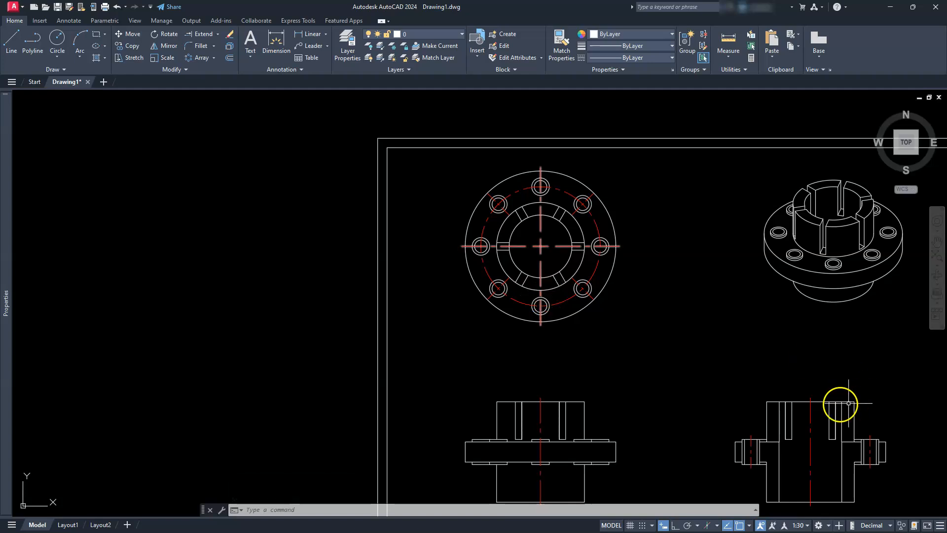
{"action": "middle_click_drag", "start_coordinate": [738, 399], "coordinate": [575, 304]}
{"action": "scroll", "coordinate": [719, 391], "scroll_direction": "up", "scroll_amount": 4}
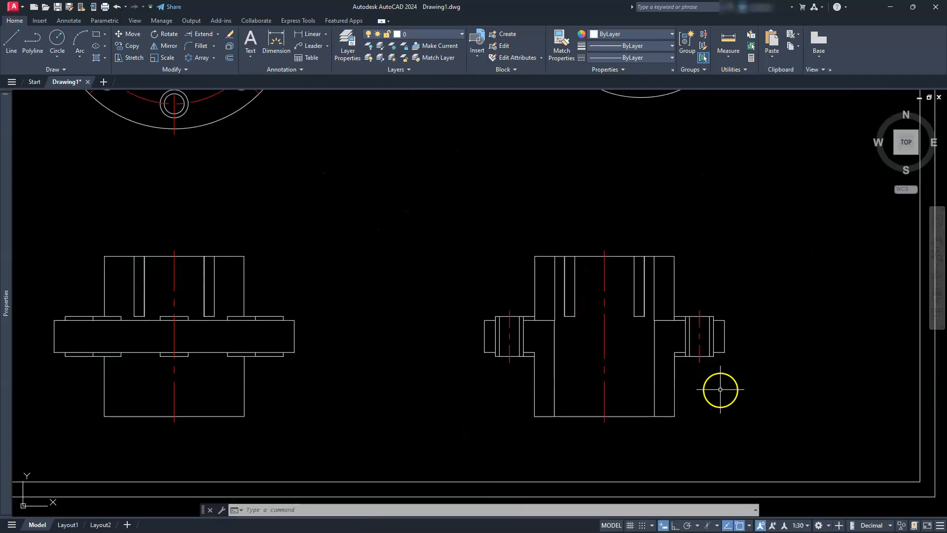
{"action": "middle_click_drag", "start_coordinate": [643, 380], "coordinate": [666, 397]}
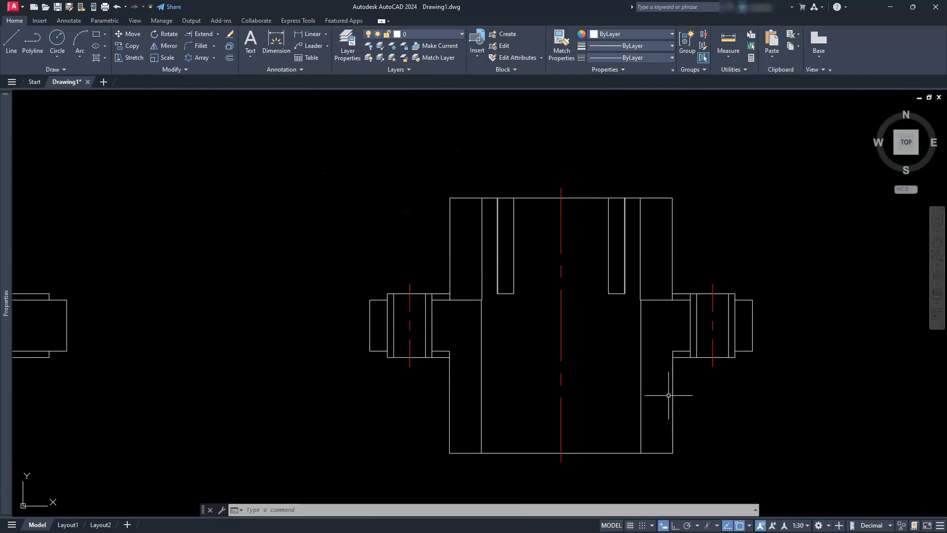
{"action": "left_click", "coordinate": [96, 60]}
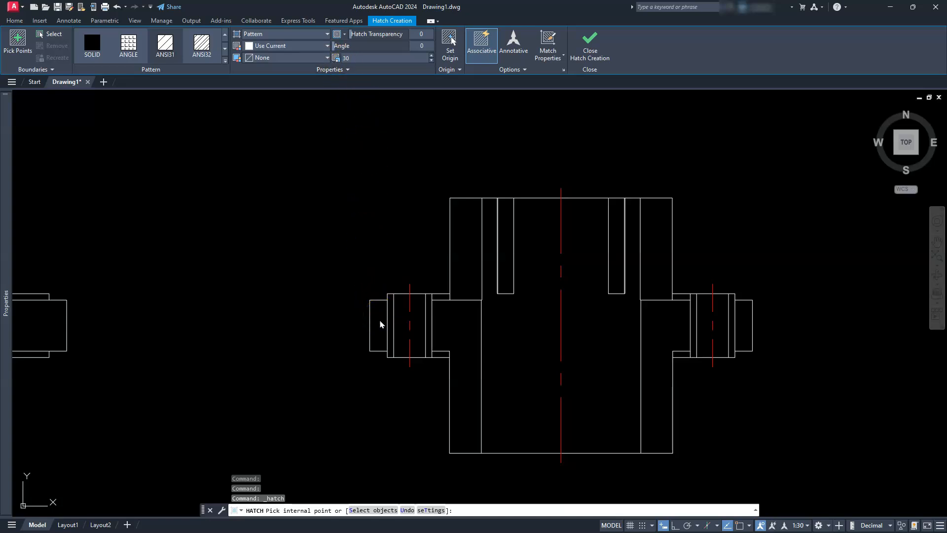
{"action": "left_click", "coordinate": [17, 41]}
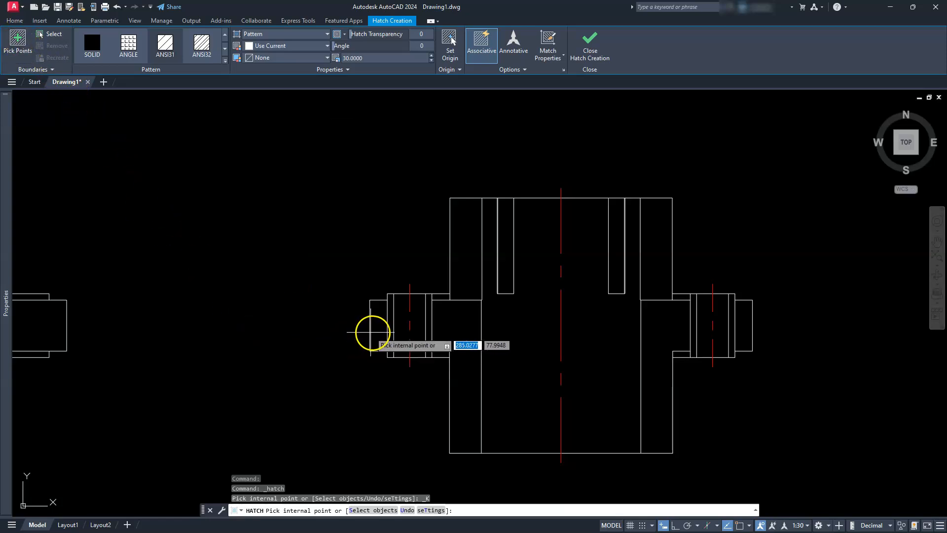
{"action": "left_click", "coordinate": [378, 332]}
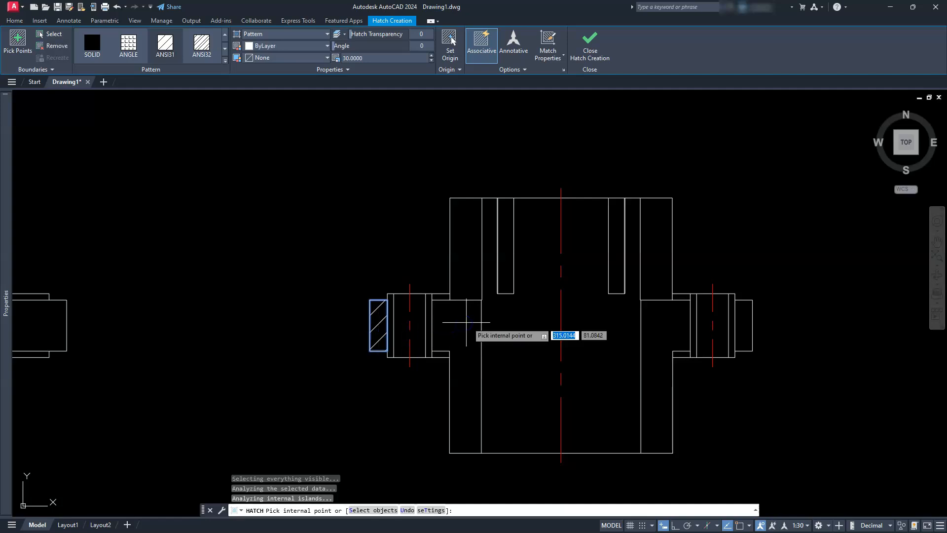
{"action": "left_click", "coordinate": [466, 322]}
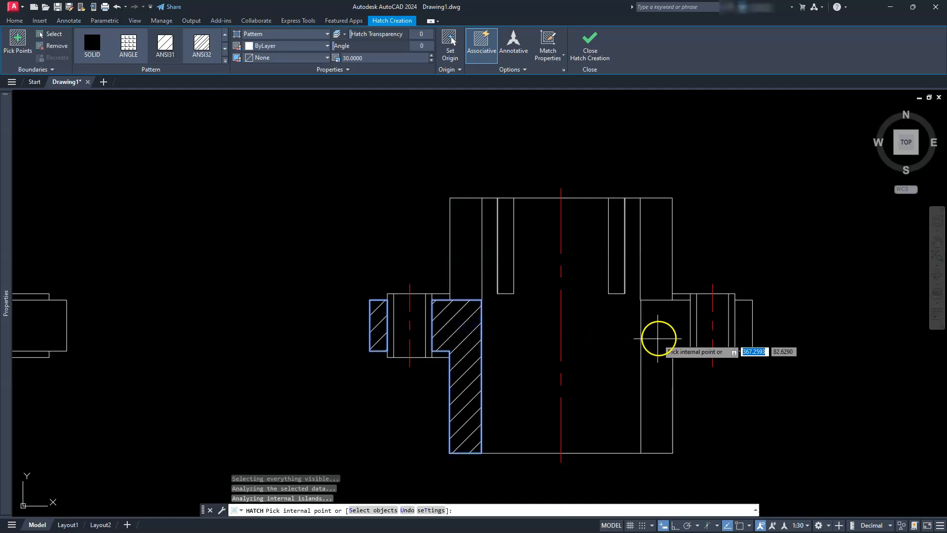
{"action": "left_click", "coordinate": [660, 335]}
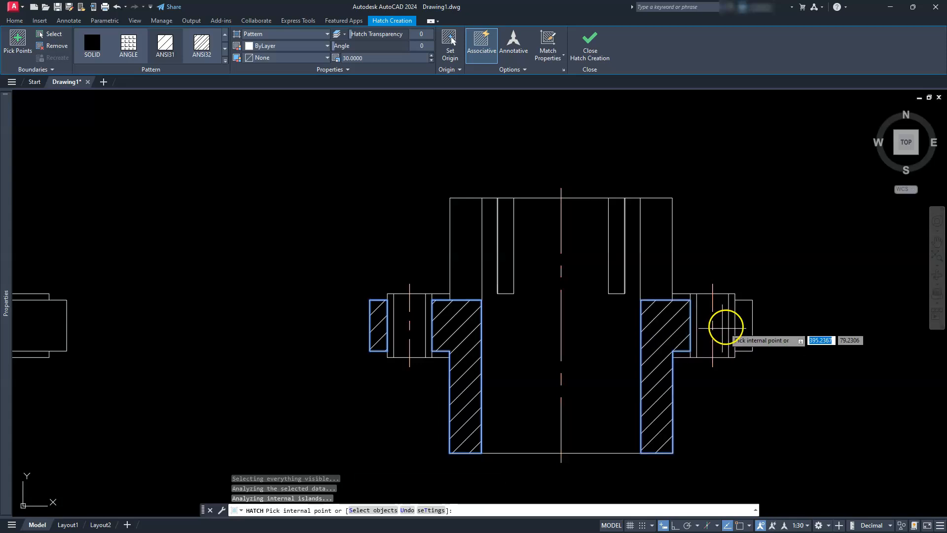
{"action": "left_click", "coordinate": [743, 320]}
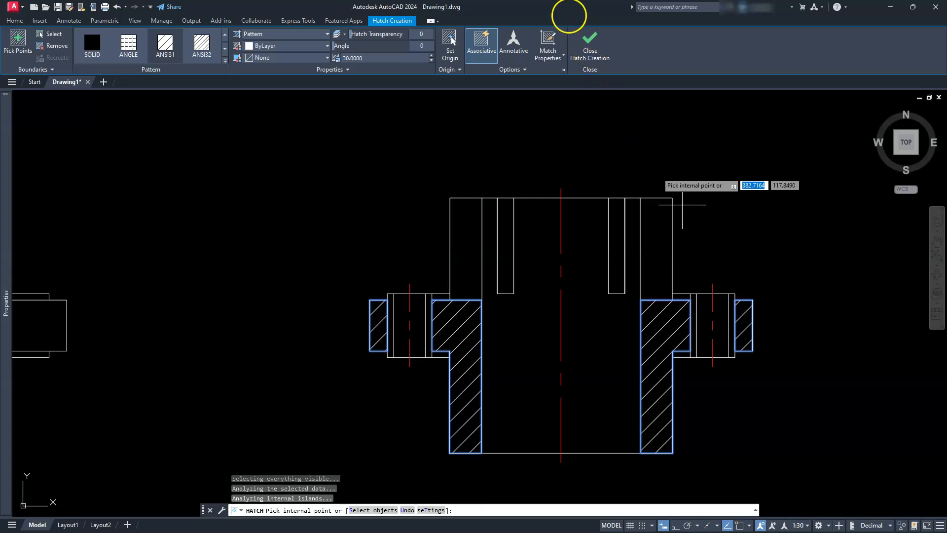
{"action": "left_click", "coordinate": [598, 52]}
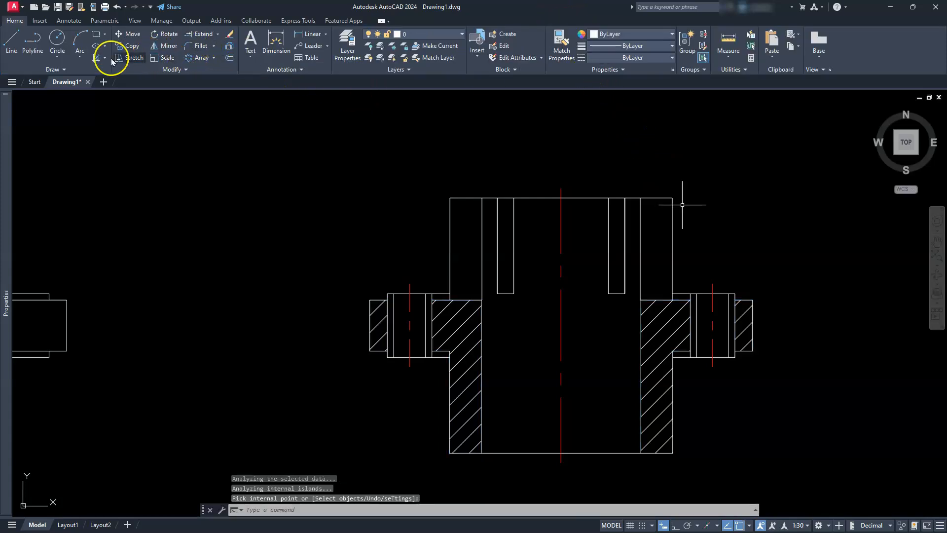
Step: Start another ANSI31 hatch at scale 30 covering the four thin sleeve walls beside the section view's two bolt-hole centerlines
{"action": "key", "text": "Return"}
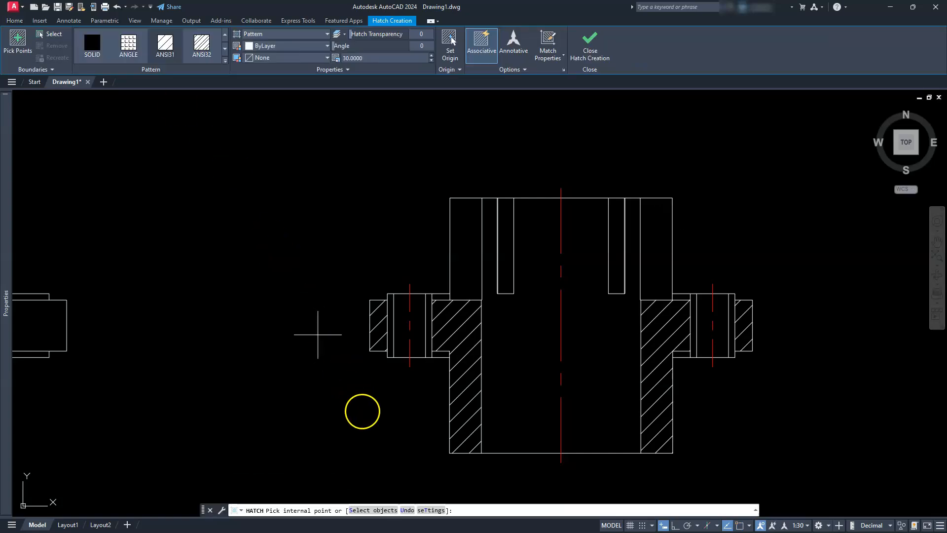
{"action": "scroll", "coordinate": [476, 395], "scroll_direction": "up", "scroll_amount": 4}
{"action": "scroll", "coordinate": [423, 387], "scroll_direction": "down", "scroll_amount": 2}
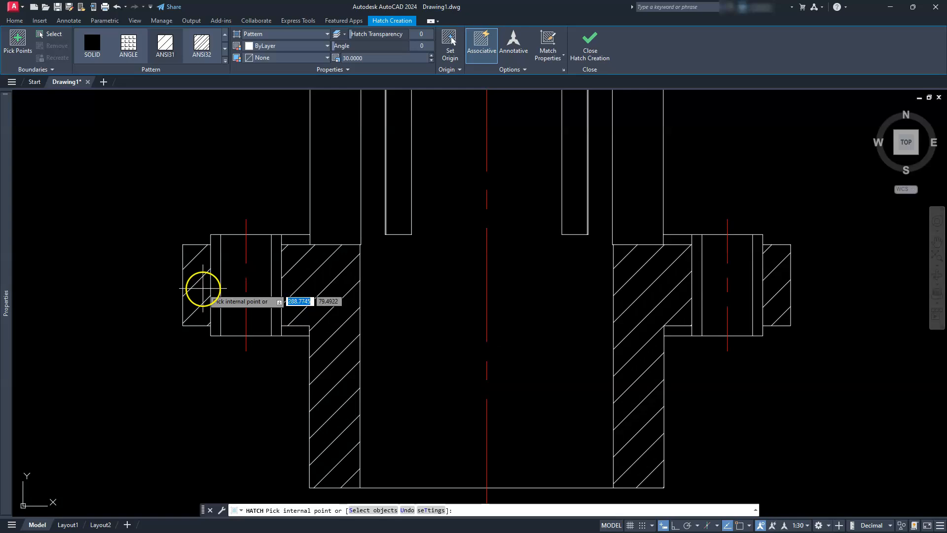
{"action": "left_click", "coordinate": [215, 287]}
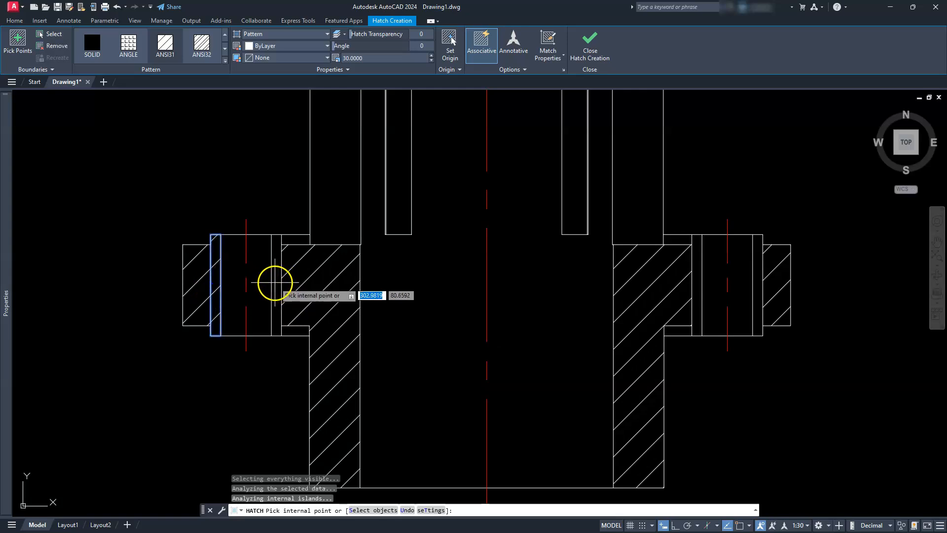
{"action": "left_click", "coordinate": [274, 283]}
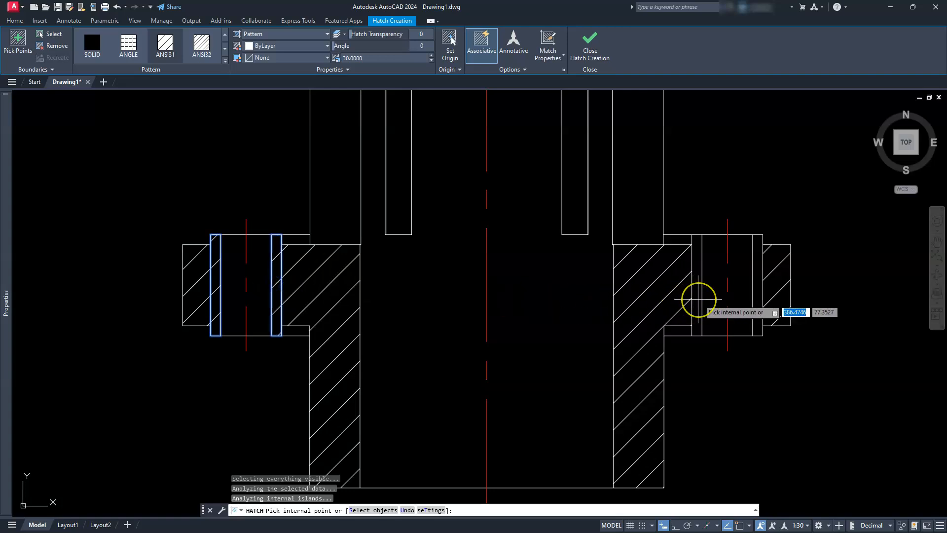
{"action": "left_click", "coordinate": [697, 299]}
{"action": "left_click", "coordinate": [769, 296]}
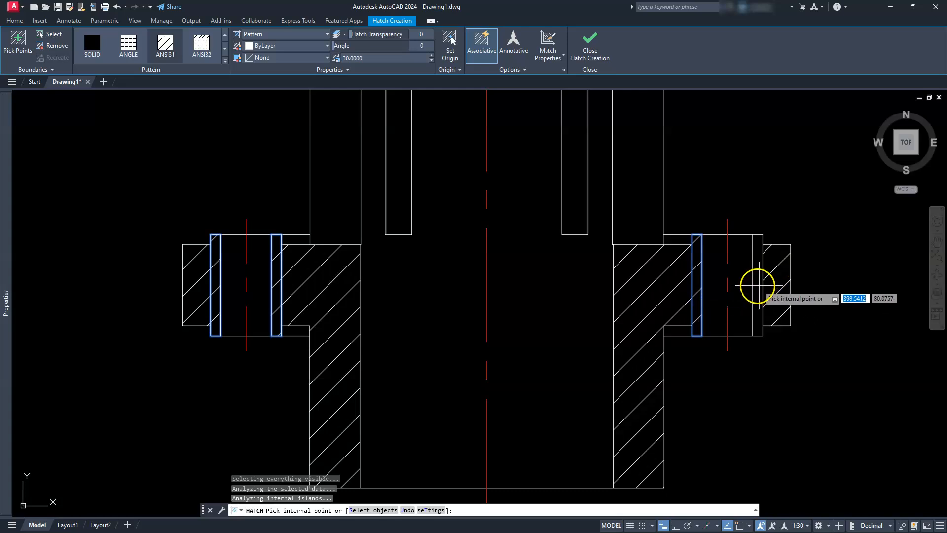
{"action": "left_click", "coordinate": [756, 286]}
{"action": "left_click", "coordinate": [448, 70]}
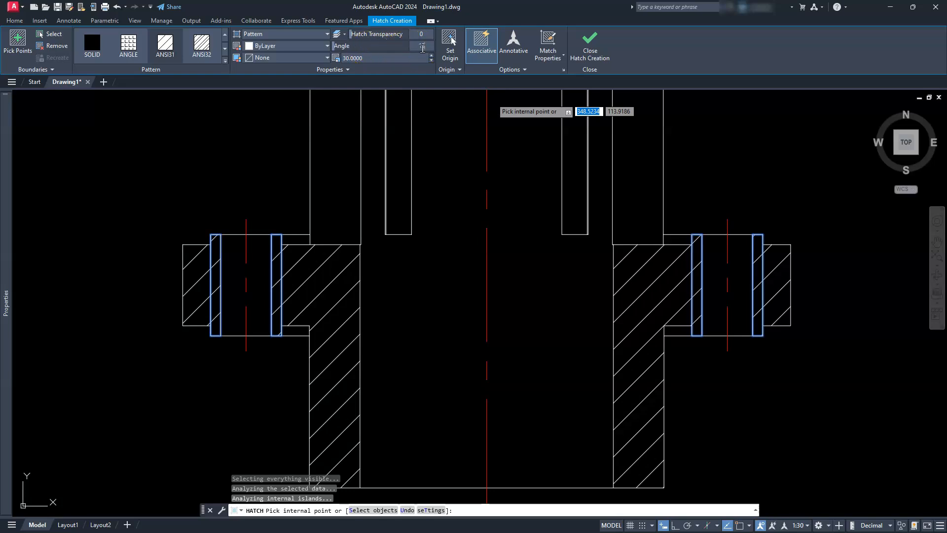
Step: Try an angle of 135 for the sleeve walls' hatch, settle on 90, and finish the hatch
{"action": "left_click", "coordinate": [422, 45]}
{"action": "type", "text": "135"}
{"action": "key", "text": "Return"}
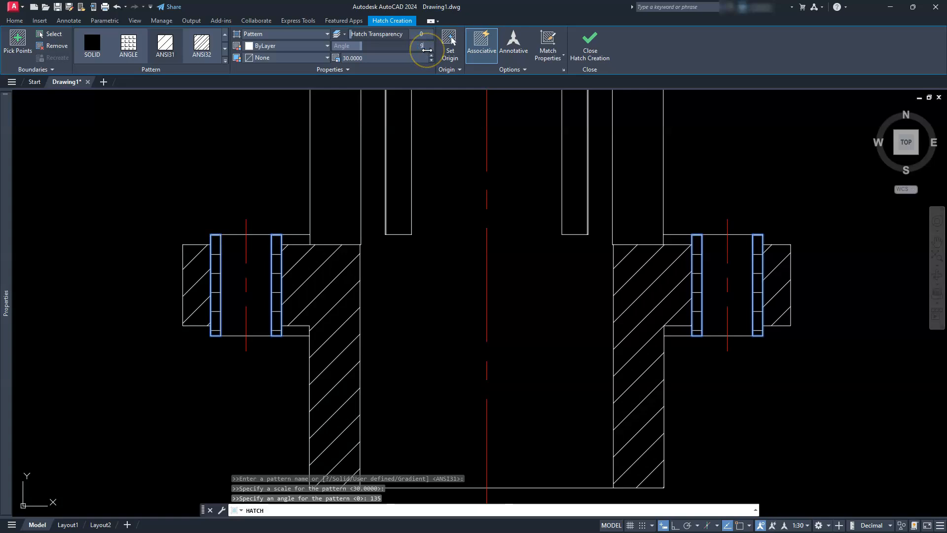
{"action": "key", "text": "Return"}
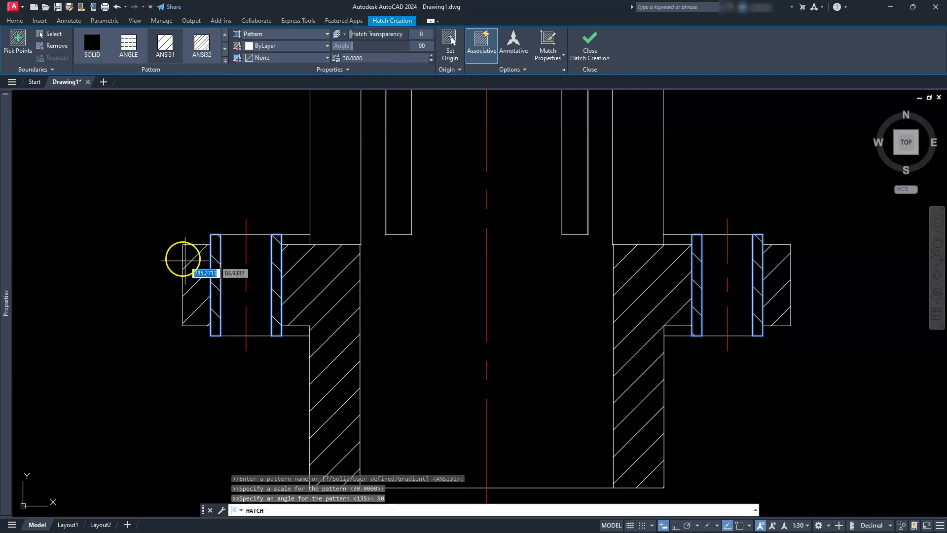
{"action": "left_click", "coordinate": [592, 47]}
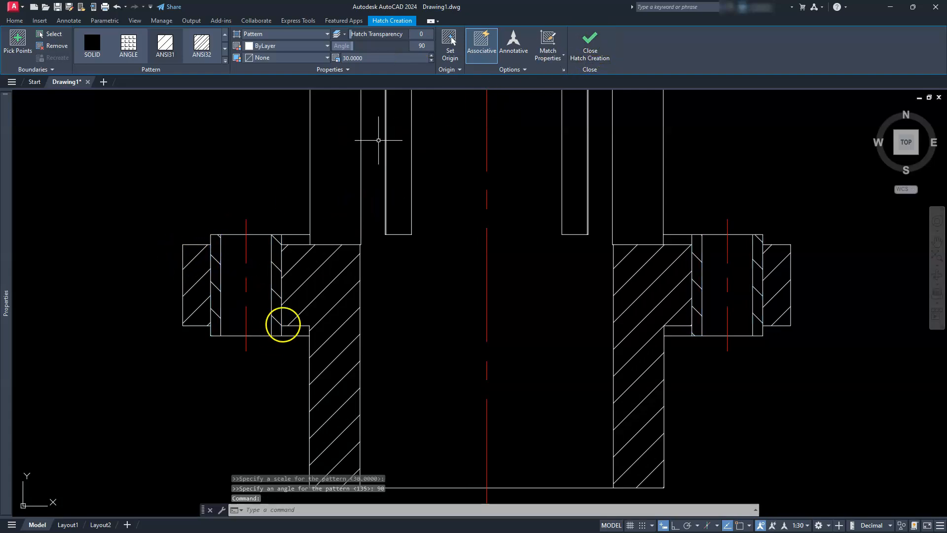
Step: Set the left and right extensions of the center mark in the flange's top view to 6
{"action": "scroll", "coordinate": [283, 323], "scroll_direction": "down", "scroll_amount": 7}
{"action": "mouse_move", "coordinate": [220, 339]}
{"action": "middle_mouse_down"}
{"action": "mouse_move", "coordinate": [366, 352]}
{"action": "mouse_move", "coordinate": [444, 392]}
{"action": "middle_mouse_up"}
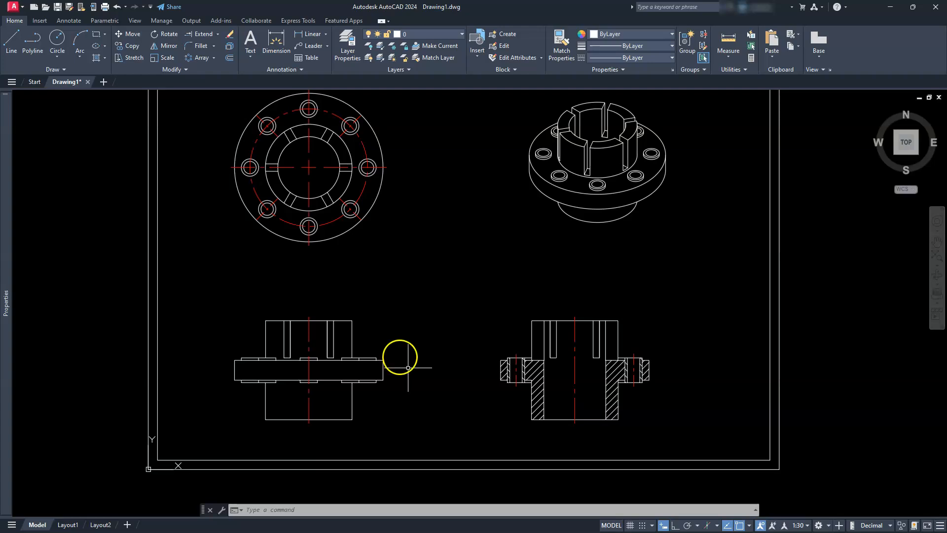
{"action": "scroll", "coordinate": [353, 265], "scroll_direction": "up", "scroll_amount": 5}
{"action": "middle_click_drag", "start_coordinate": [372, 284], "coordinate": [563, 383]}
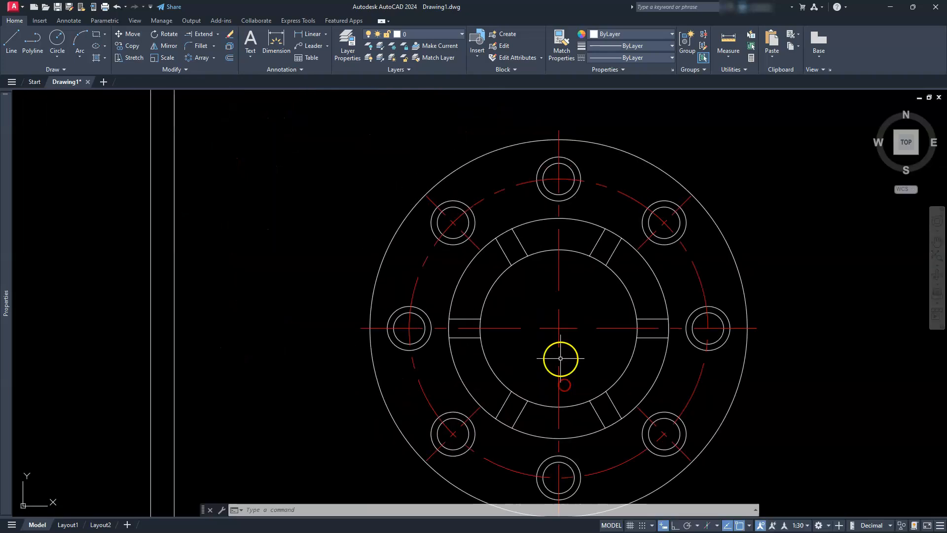
{"action": "left_click", "coordinate": [587, 319]}
{"action": "left_click", "coordinate": [545, 333]}
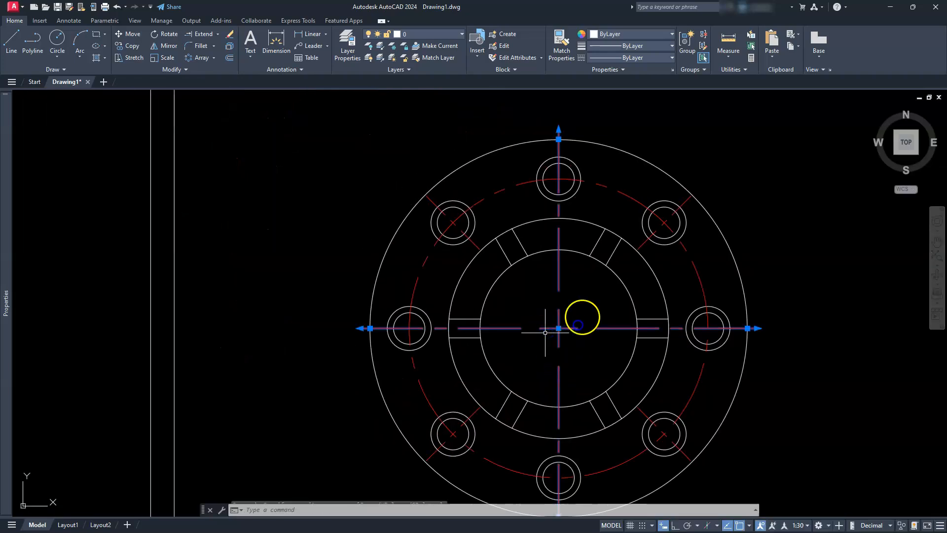
{"action": "left_click", "coordinate": [8, 282]}
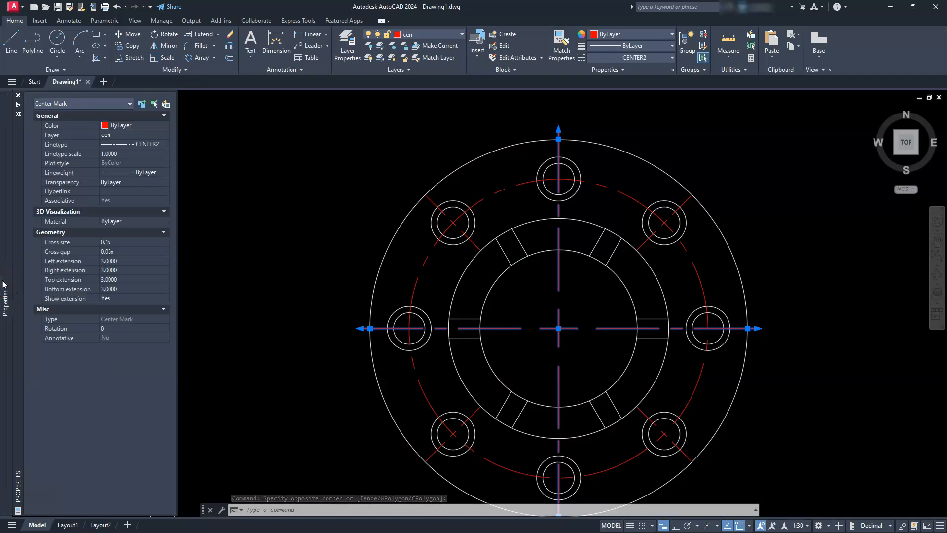
{"action": "left_click", "coordinate": [54, 279]}
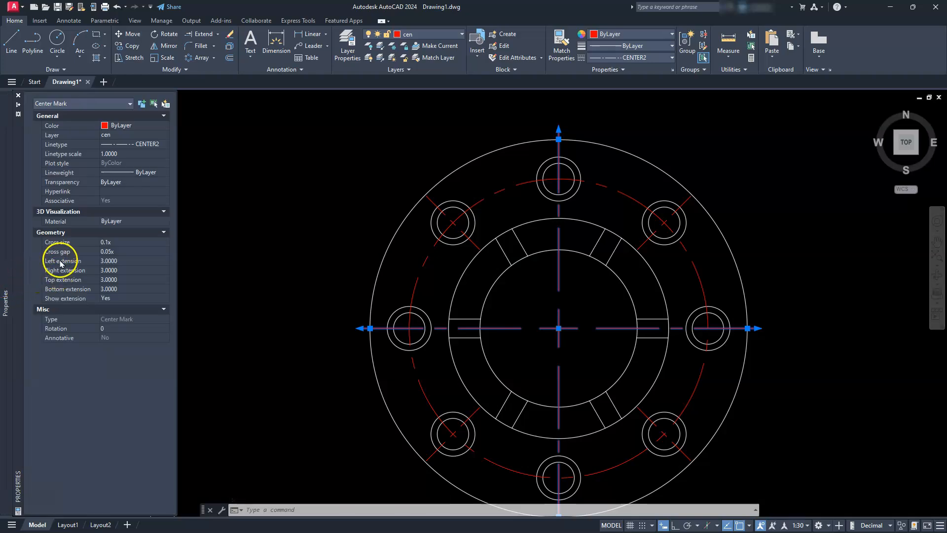
{"action": "left_click", "coordinate": [125, 261]}
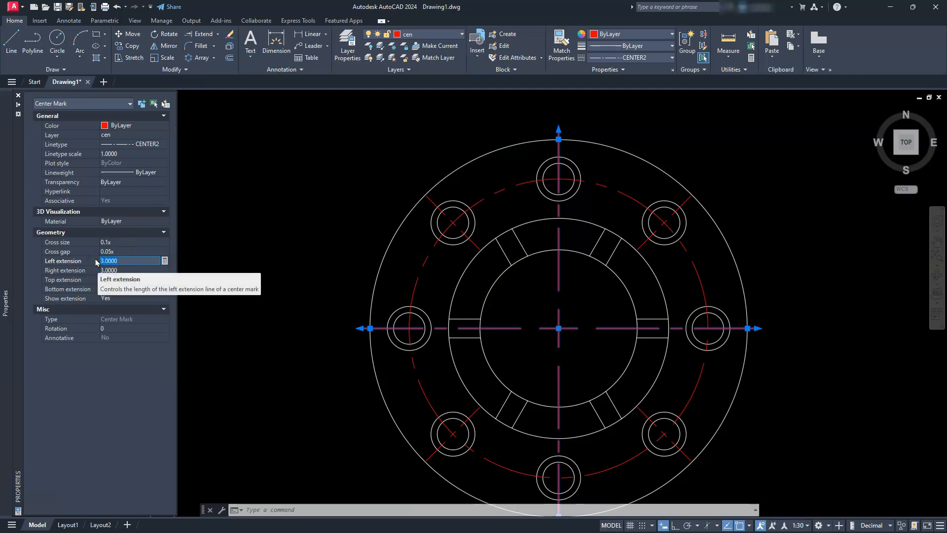
{"action": "key", "text": "Tab"}
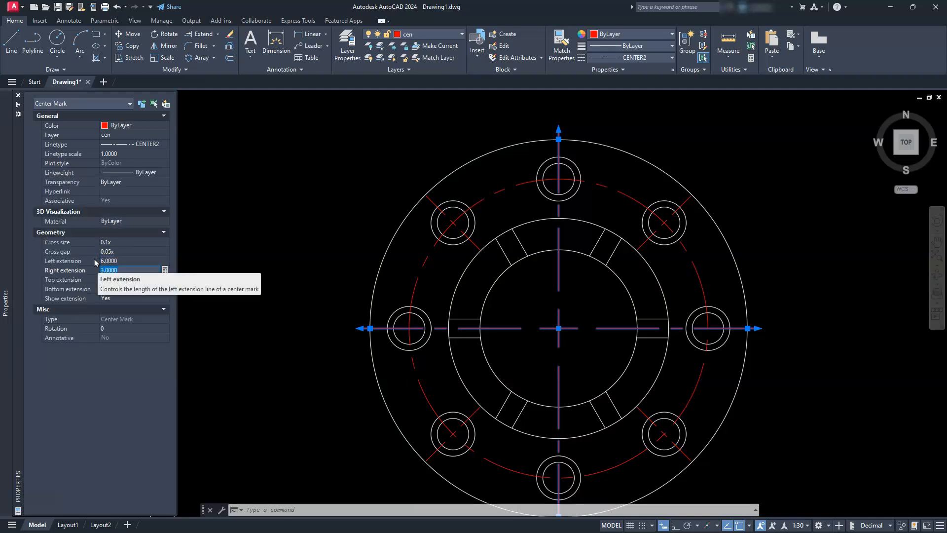
{"action": "left_click", "coordinate": [99, 268]}
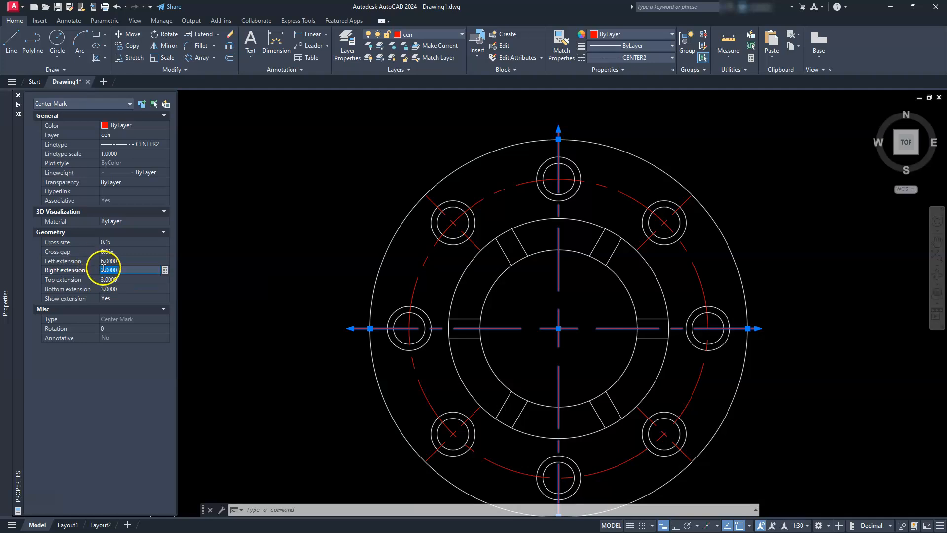
{"action": "key", "text": "Tab"}
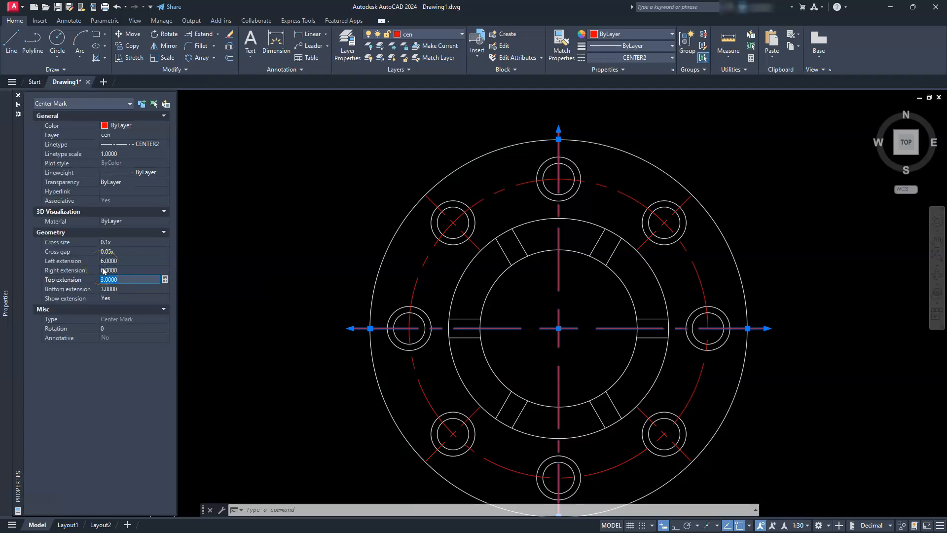
{"action": "key", "text": "Escape"}
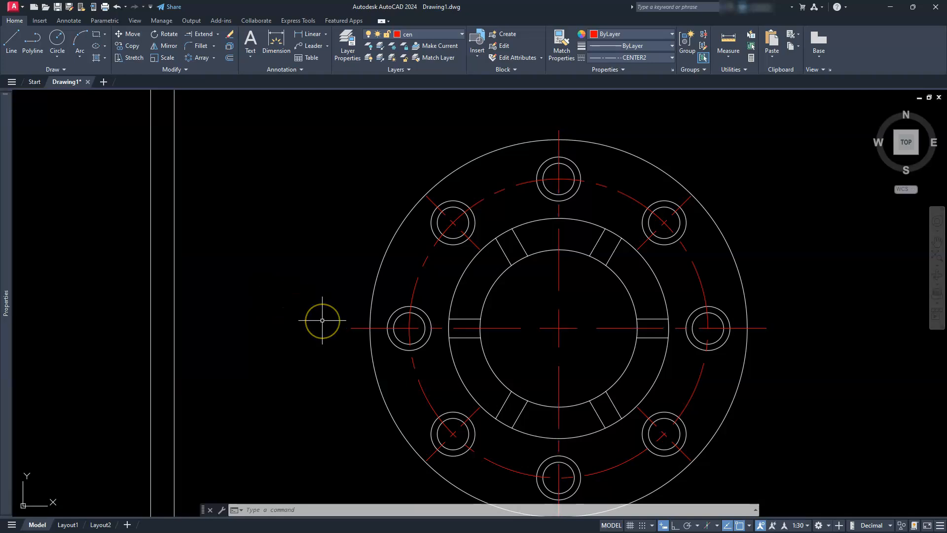
Step: Start a quick leader in the empty area beside the flange's top view and turn Ortho mode on
{"action": "scroll", "coordinate": [323, 310], "scroll_direction": "up", "scroll_amount": 2}
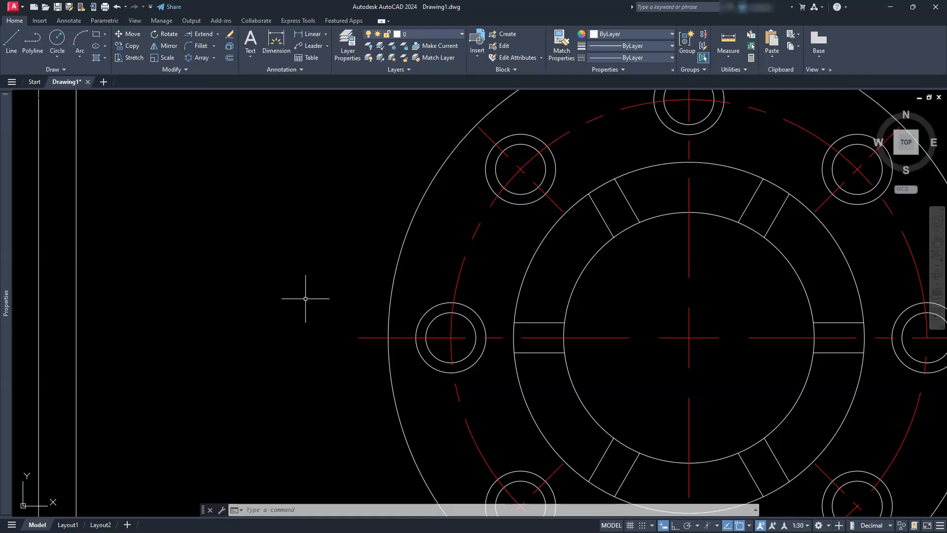
{"action": "type", "text": "QL"}
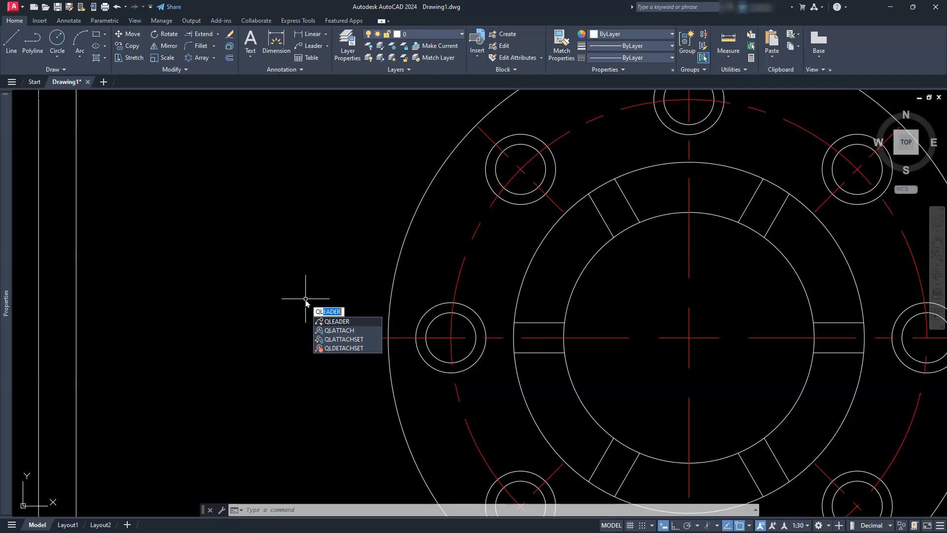
{"action": "key", "text": "Return"}
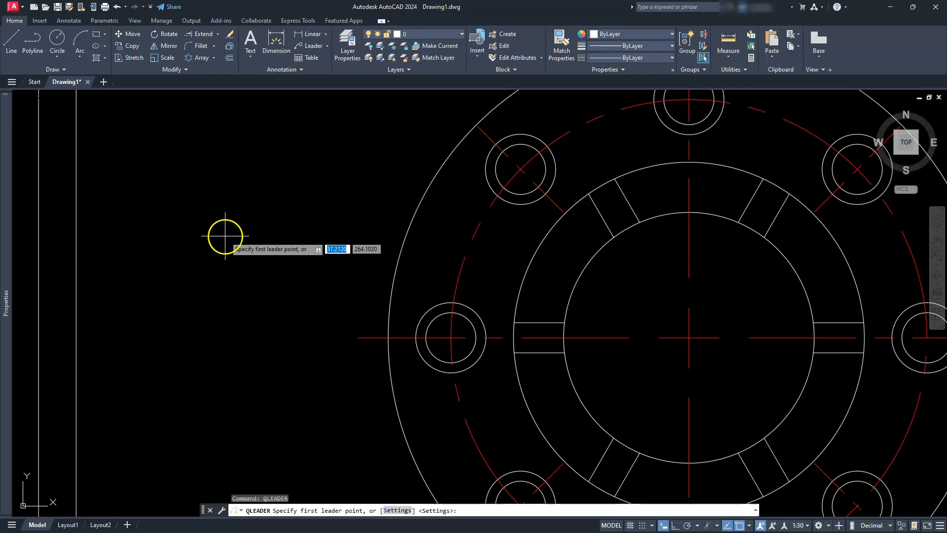
{"action": "left_click", "coordinate": [225, 236]}
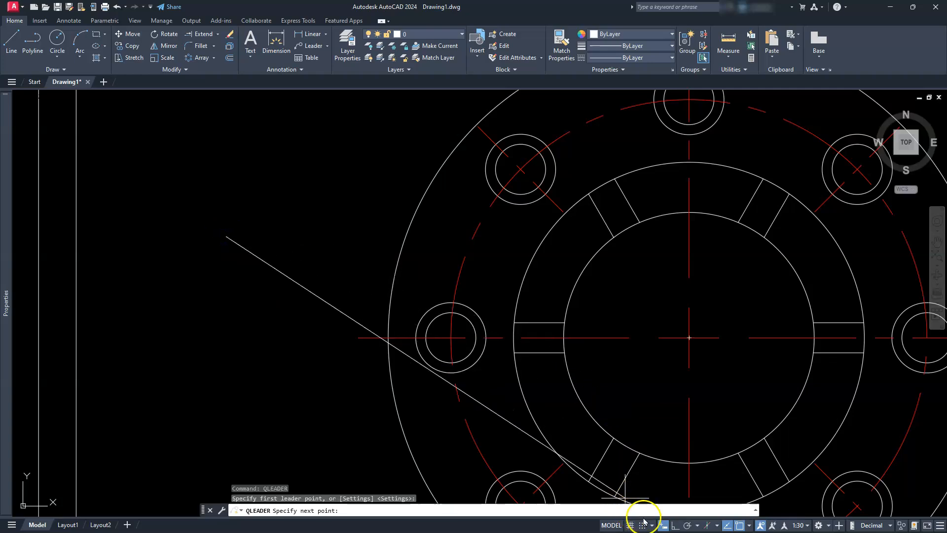
{"action": "left_click", "coordinate": [676, 526]}
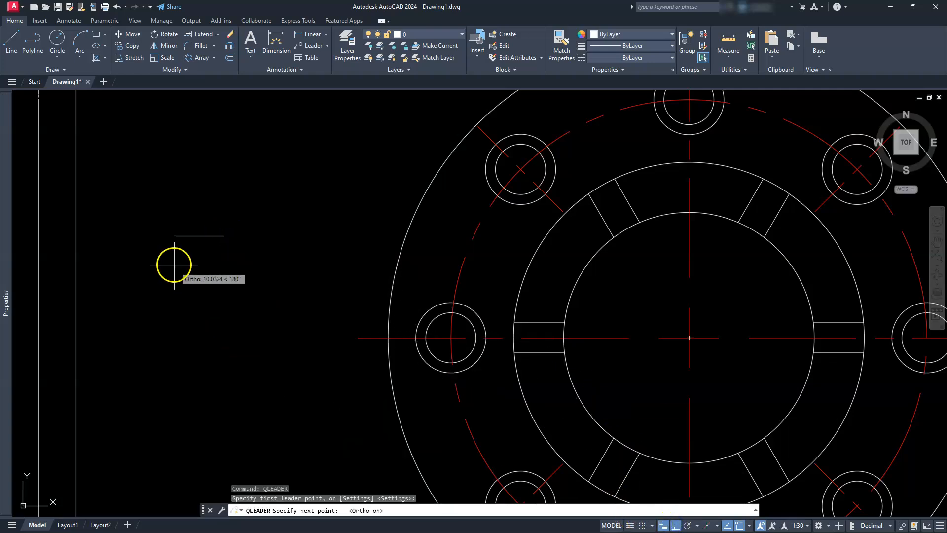
Step: Try a short vertical leader without annotation text beside the top view, and erase it
{"action": "left_click", "coordinate": [209, 290]}
{"action": "left_click", "coordinate": [199, 296]}
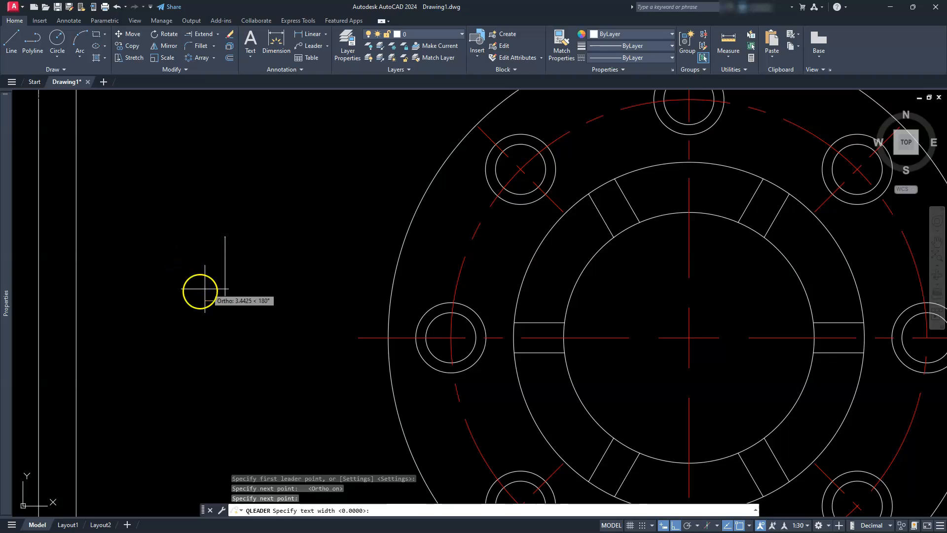
{"action": "key", "text": "Return"}
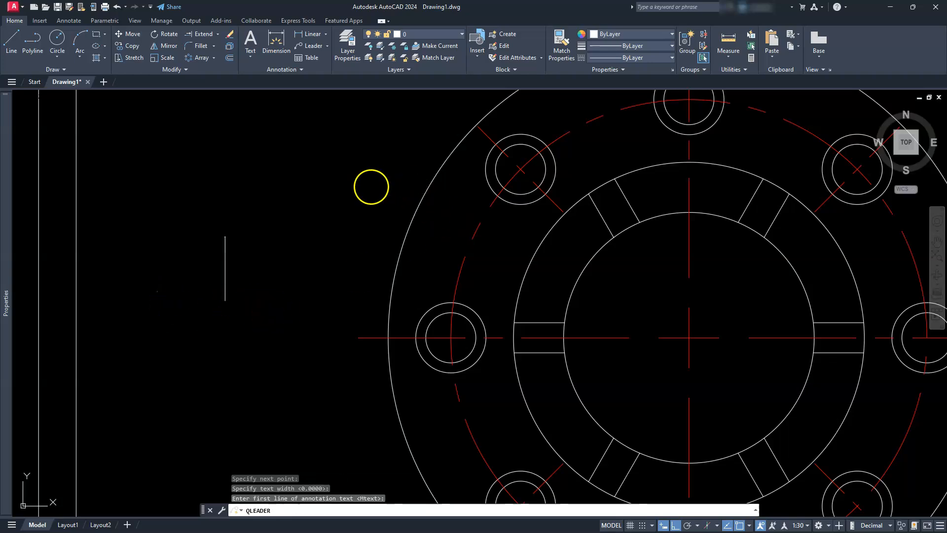
{"action": "key", "text": "Return"}
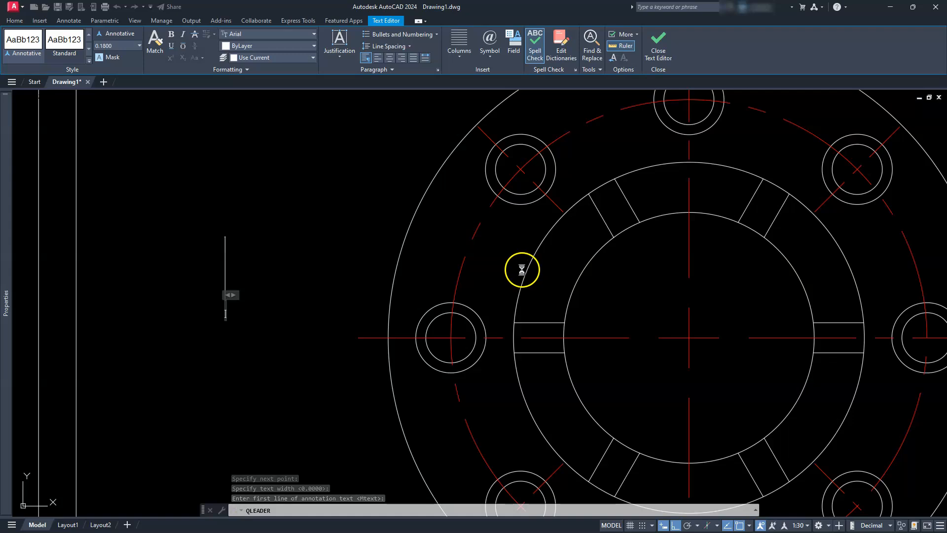
{"action": "left_click", "coordinate": [483, 271]}
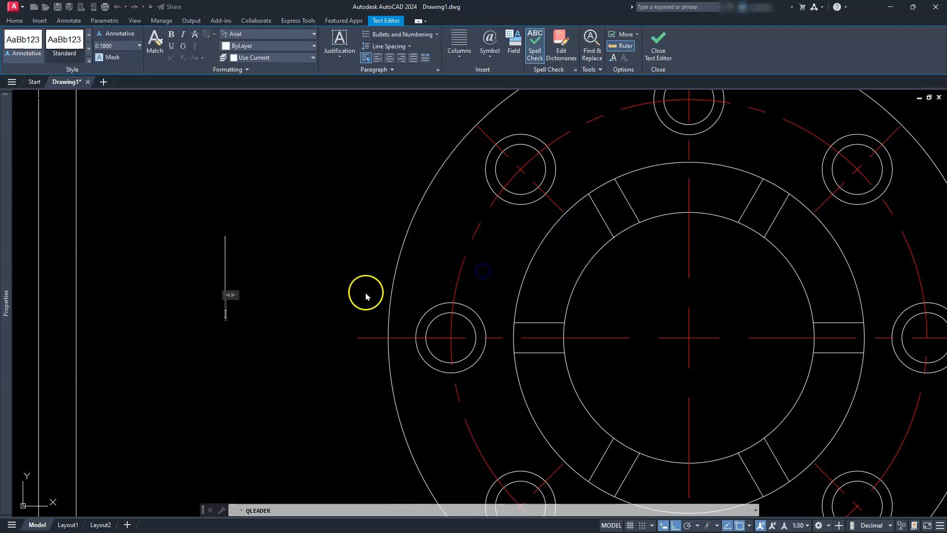
{"action": "left_click", "coordinate": [230, 280]}
{"action": "left_click", "coordinate": [200, 306]}
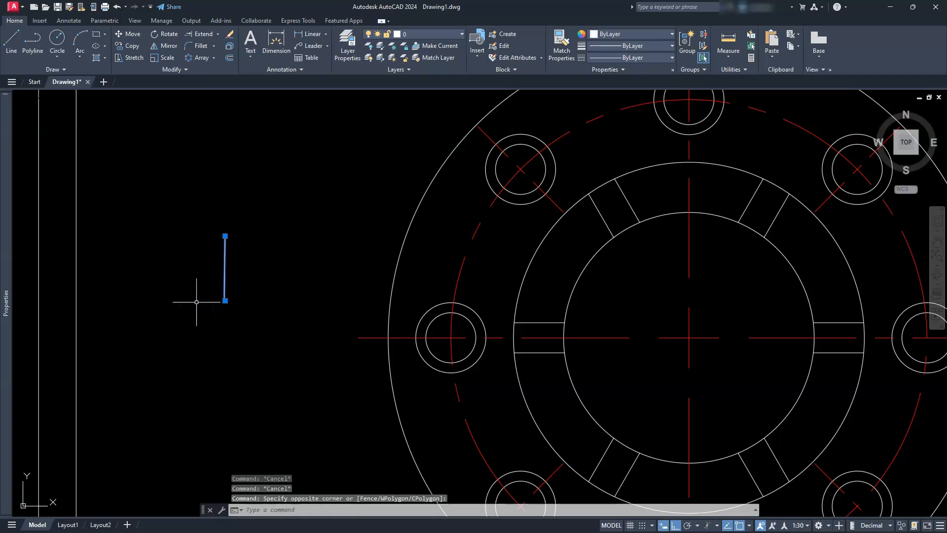
{"action": "key", "text": "Delete"}
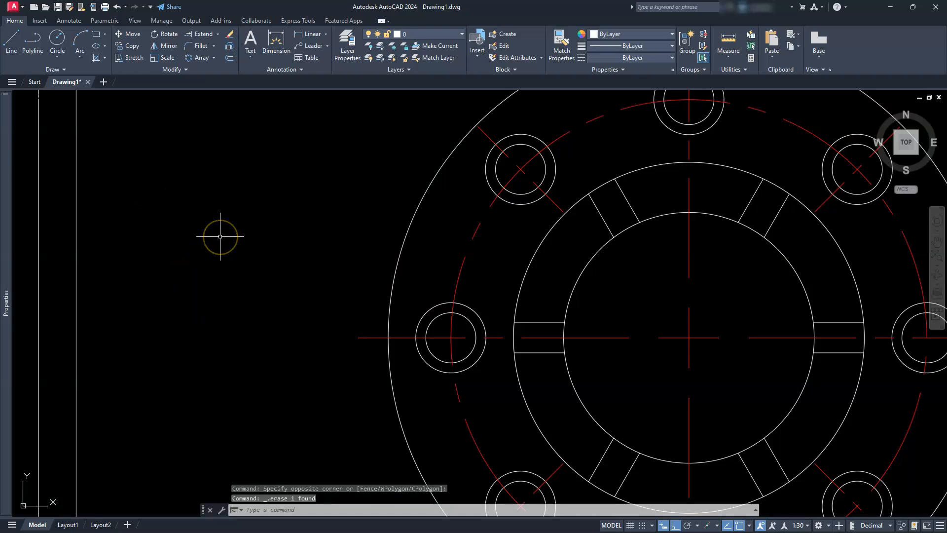
Step: Make the Annotative dimension style current and suppress trailing zeros in its linear primary units
{"action": "left_click", "coordinate": [301, 71]}
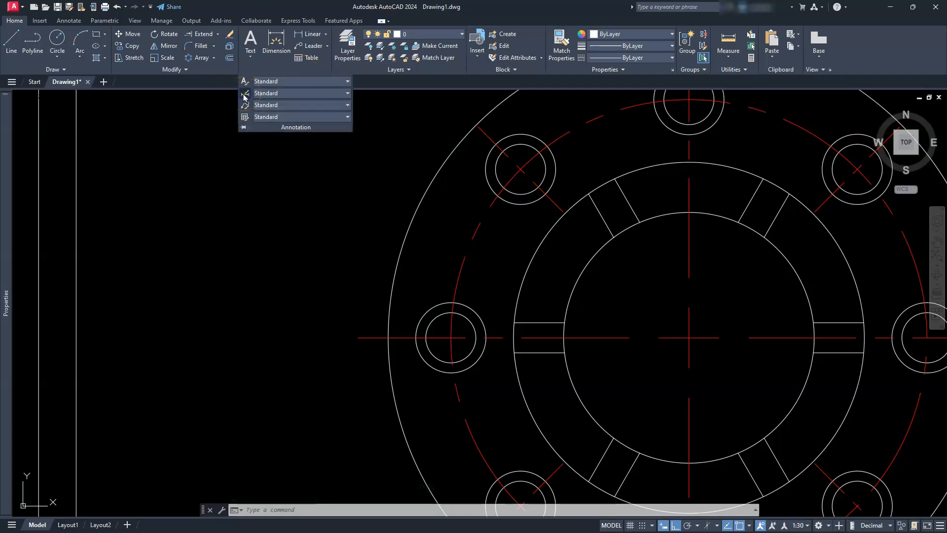
{"action": "left_click", "coordinate": [244, 97]}
{"action": "left_click", "coordinate": [379, 218]}
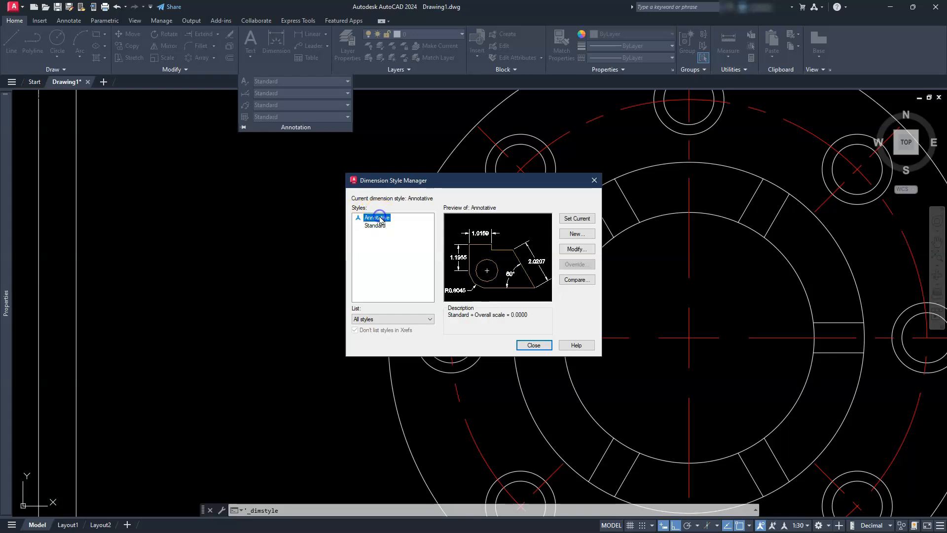
{"action": "left_click", "coordinate": [570, 249]}
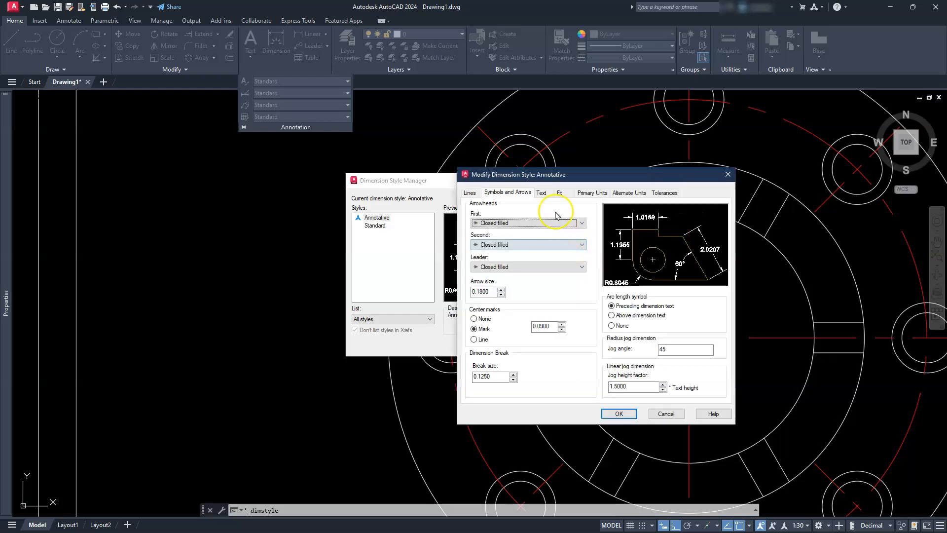
{"action": "left_click", "coordinate": [599, 192]}
{"action": "left_click", "coordinate": [551, 349]}
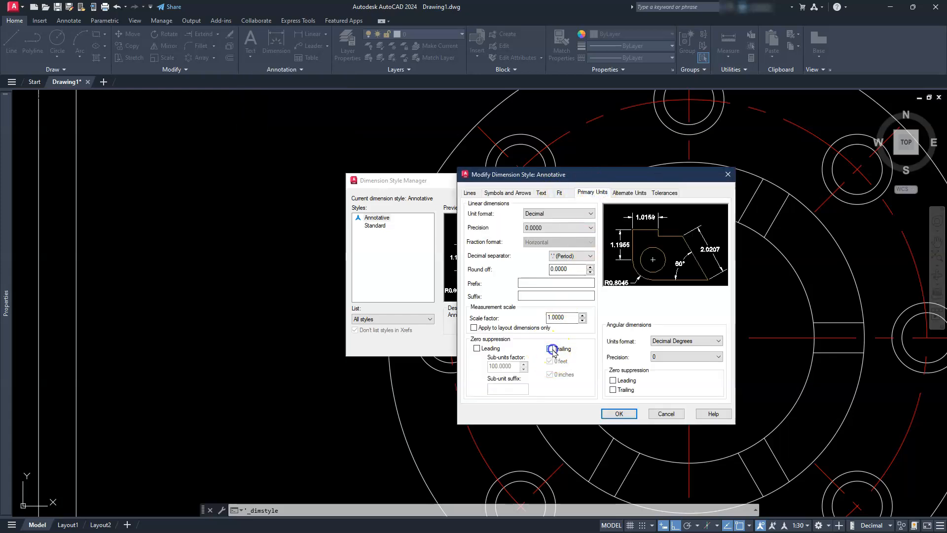
Step: Set the Annotative dimension style's text height to 0.125 and its center marks to None, and save the style
{"action": "left_click", "coordinate": [558, 193]}
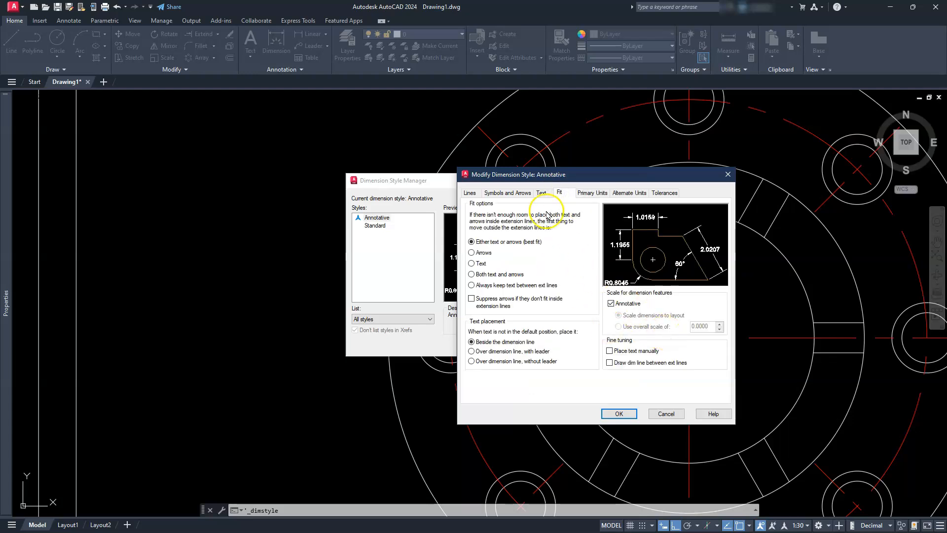
{"action": "left_click", "coordinate": [540, 192]}
{"action": "left_click_drag", "start_coordinate": [581, 265], "coordinate": [509, 269]}
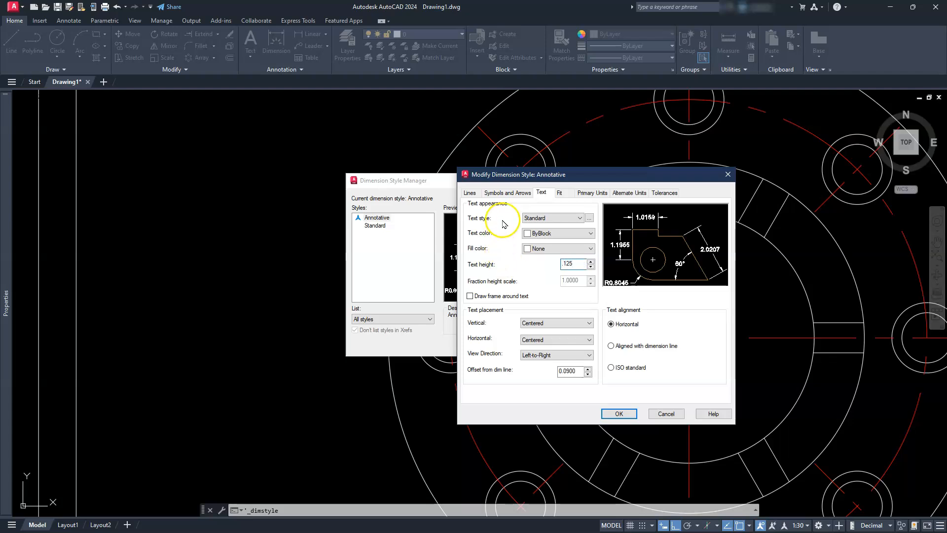
{"action": "left_click", "coordinate": [504, 192]}
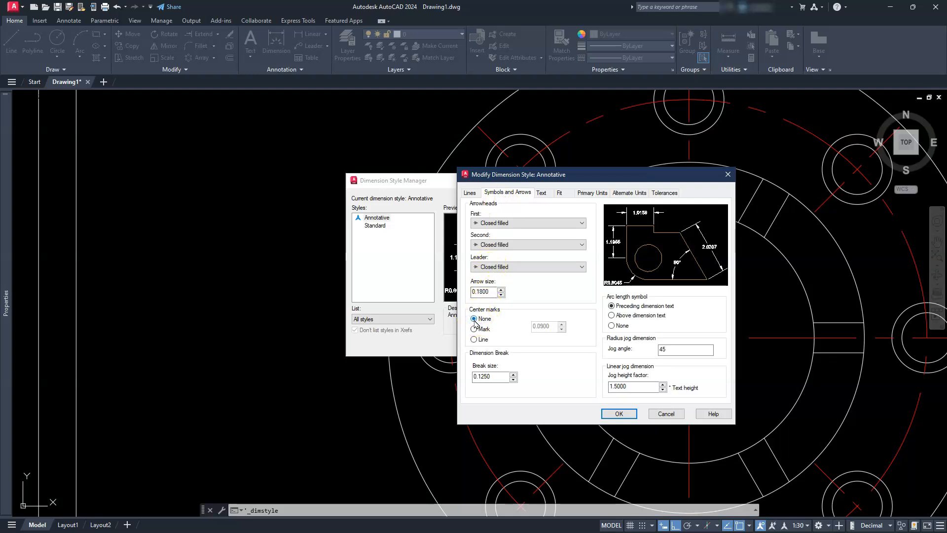
{"action": "left_click", "coordinate": [604, 415]}
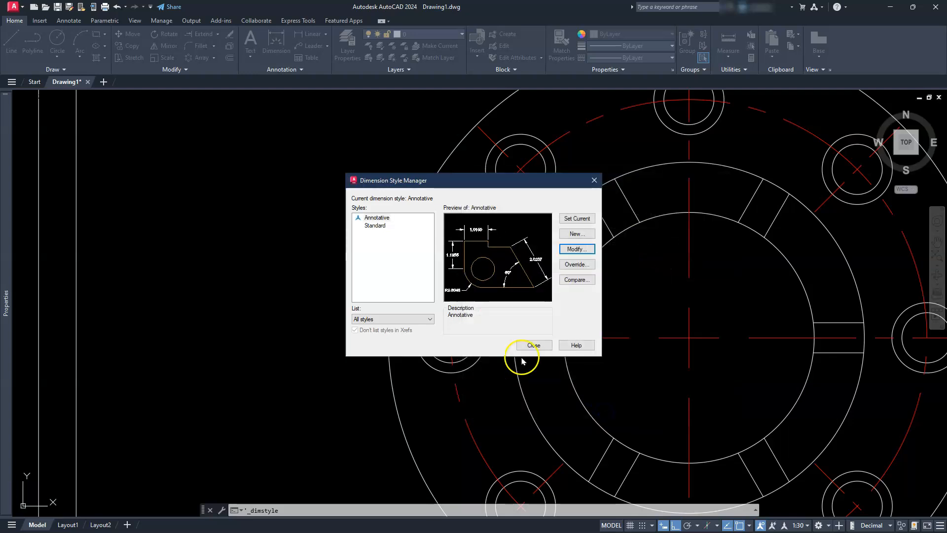
{"action": "left_click", "coordinate": [530, 346]}
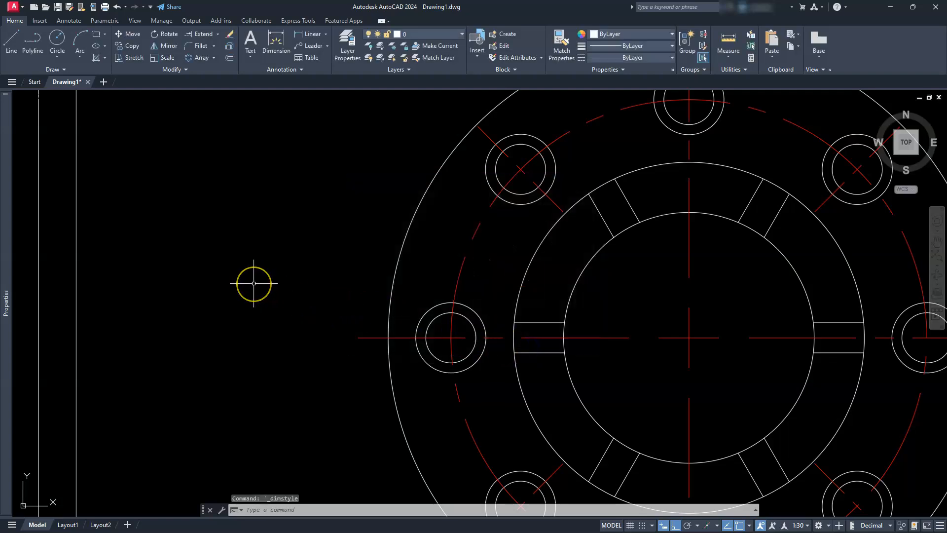
Step: Place a quick leader pointing vertically upward beside the flange's top view, with text width 0 and no annotation text
{"action": "type", "text": "ql"}
{"action": "key", "text": "Return"}
{"action": "left_click", "coordinate": [197, 223]}
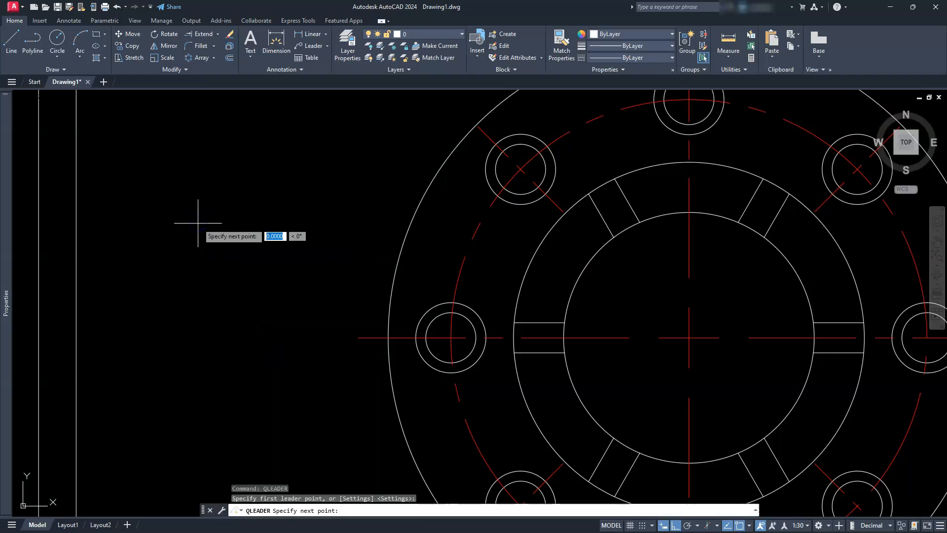
{"action": "left_click", "coordinate": [201, 273]}
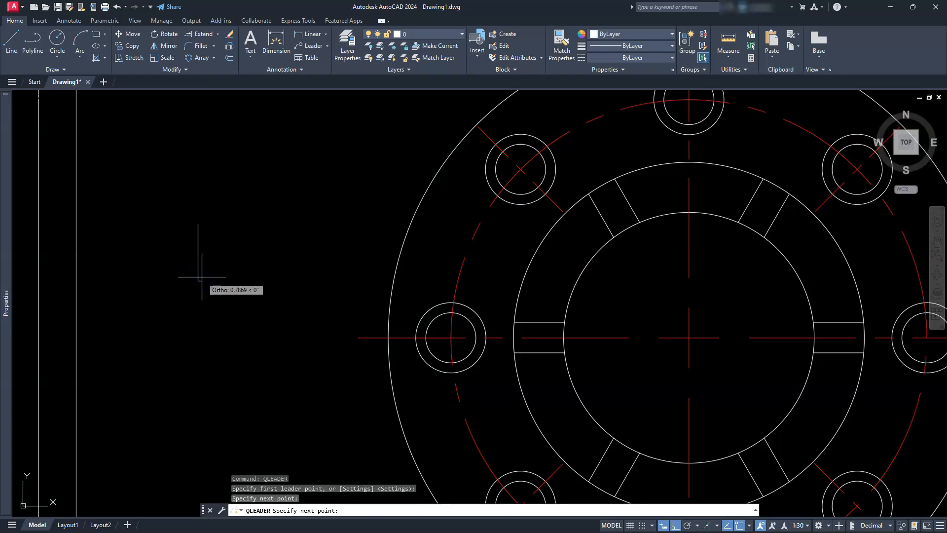
{"action": "key", "text": "Return"}
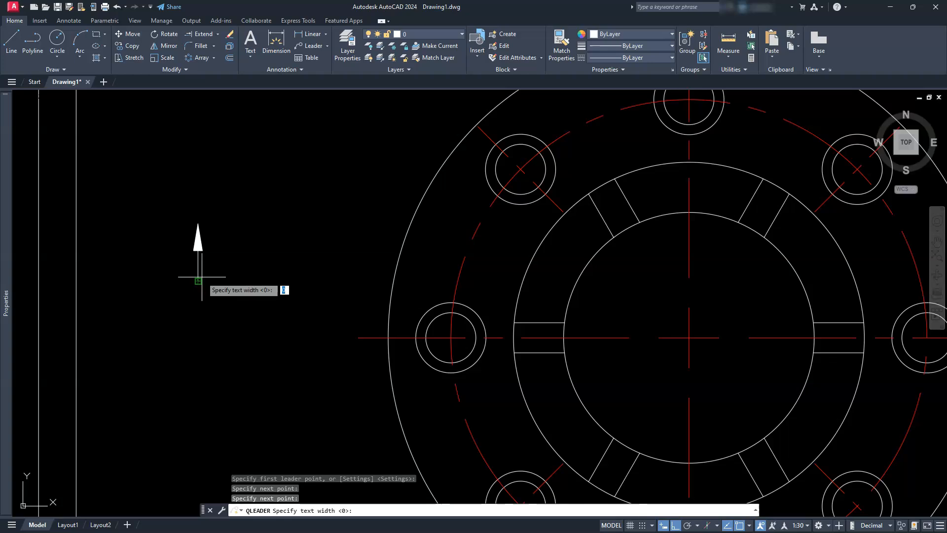
{"action": "key", "text": "Return"}
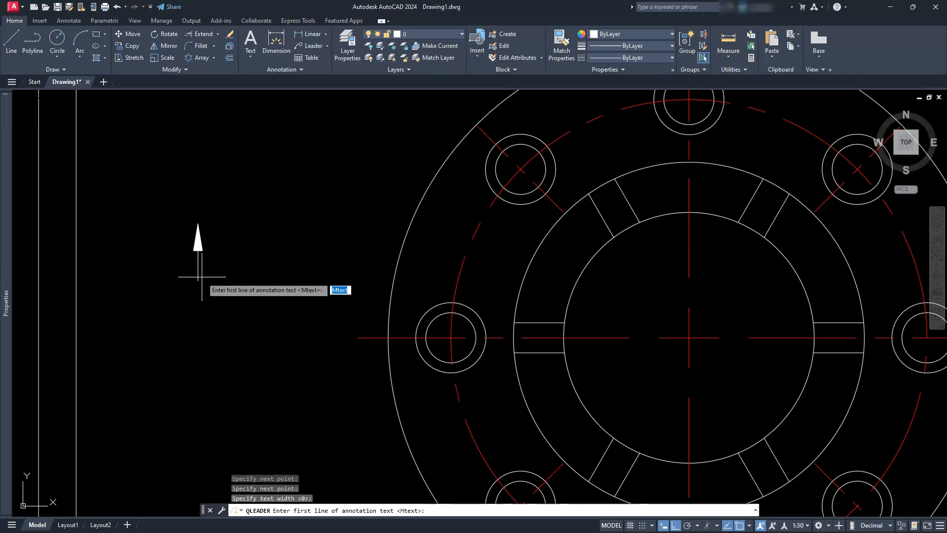
{"action": "key", "text": "Return"}
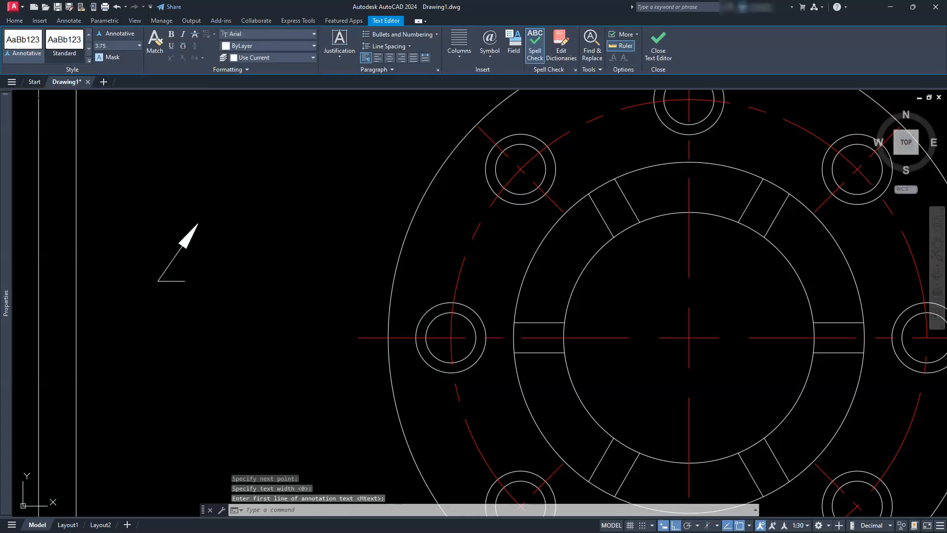
Step: Close the empty annotation text and place a straight vertical quick leader pointing upward between the slanted leader and the flange's top view
{"action": "left_click", "coordinate": [228, 342]}
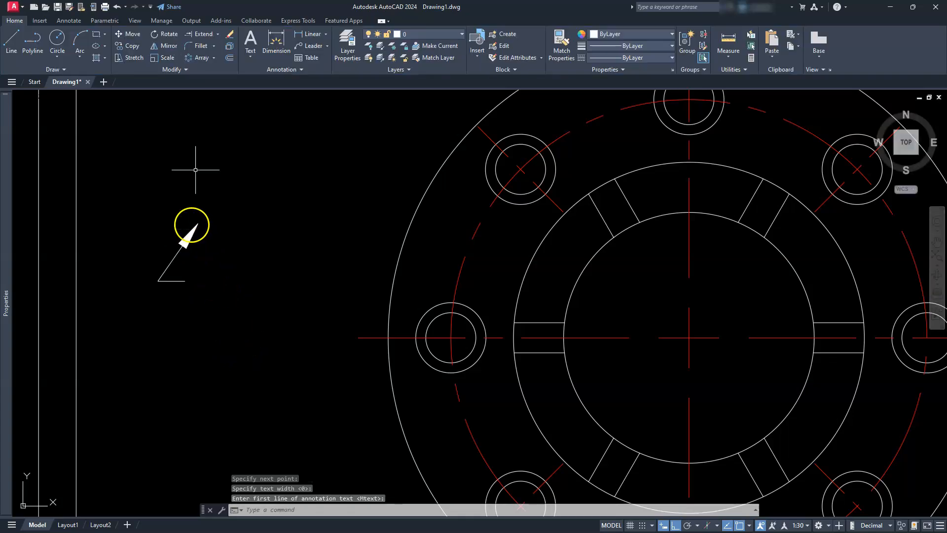
{"action": "key", "text": "Escape"}
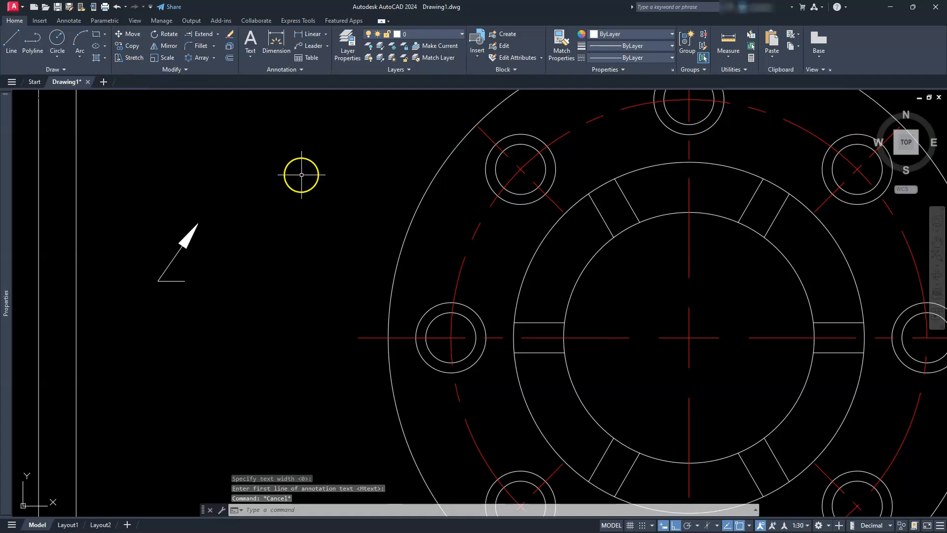
{"action": "type", "text": "le"}
{"action": "key", "text": "Return"}
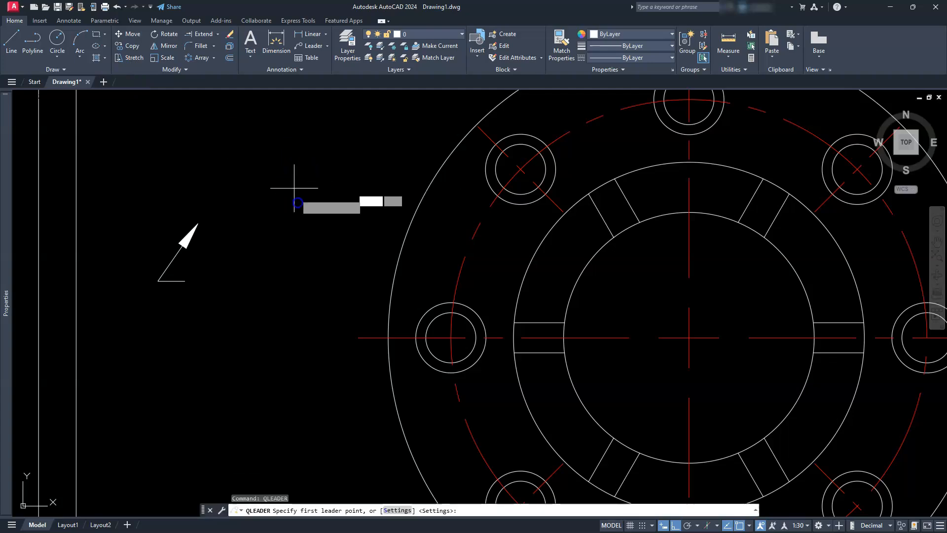
{"action": "left_click", "coordinate": [294, 189]}
{"action": "left_click", "coordinate": [294, 244]}
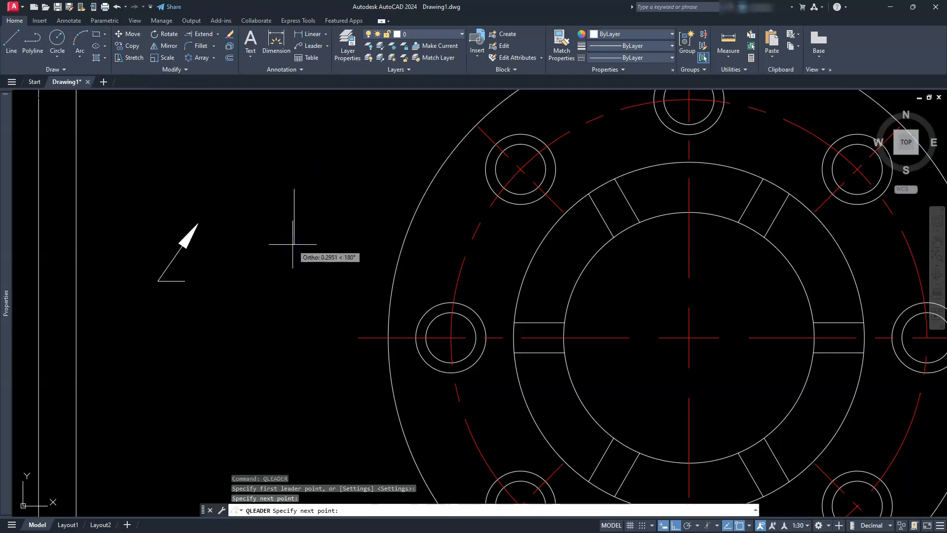
{"action": "key", "text": "Return"}
{"action": "key", "text": "Escape"}
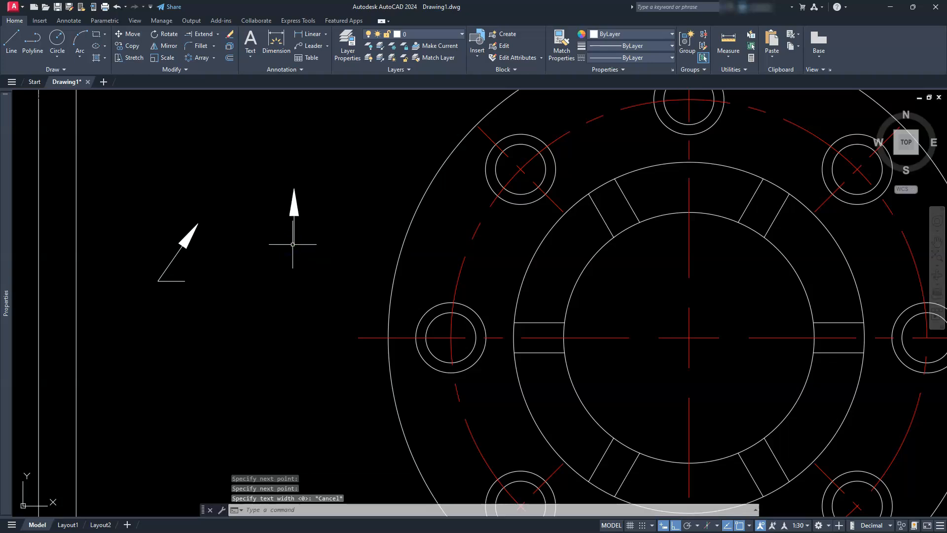
Step: Erase the slanted leader with the horizontal landing beside the flange's top view
{"action": "left_click", "coordinate": [190, 236]}
{"action": "left_click", "coordinate": [141, 221]}
{"action": "key", "text": "Delete"}
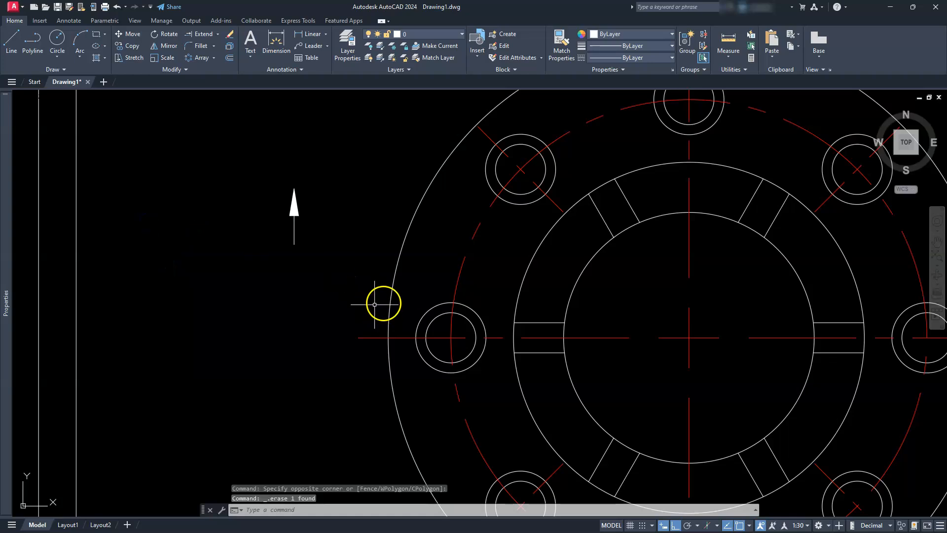
Step: Place another vertical quick leader pointing upward, without annotation text, farther out from the flange than the existing one
{"action": "middle_click_drag", "start_coordinate": [483, 323], "coordinate": [346, 308]}
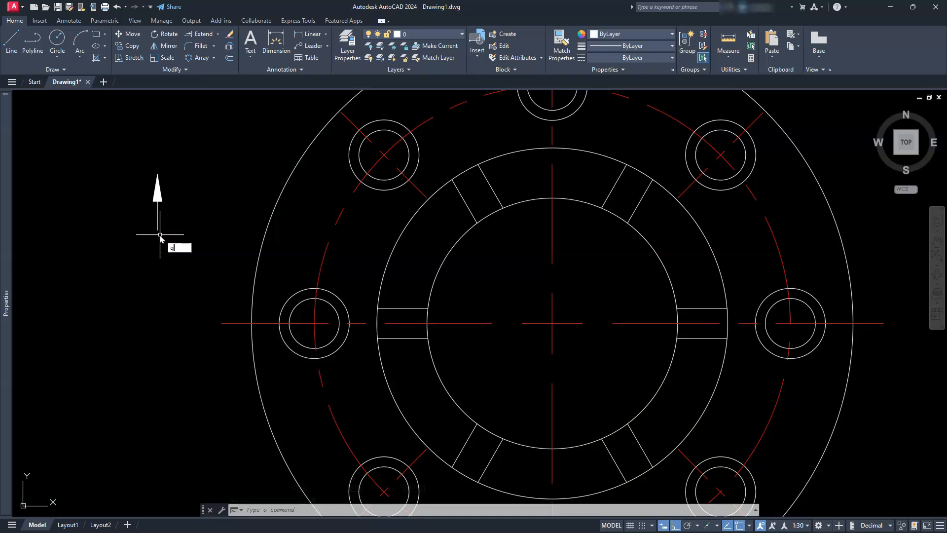
{"action": "type", "text": "l"}
{"action": "key", "text": "Return"}
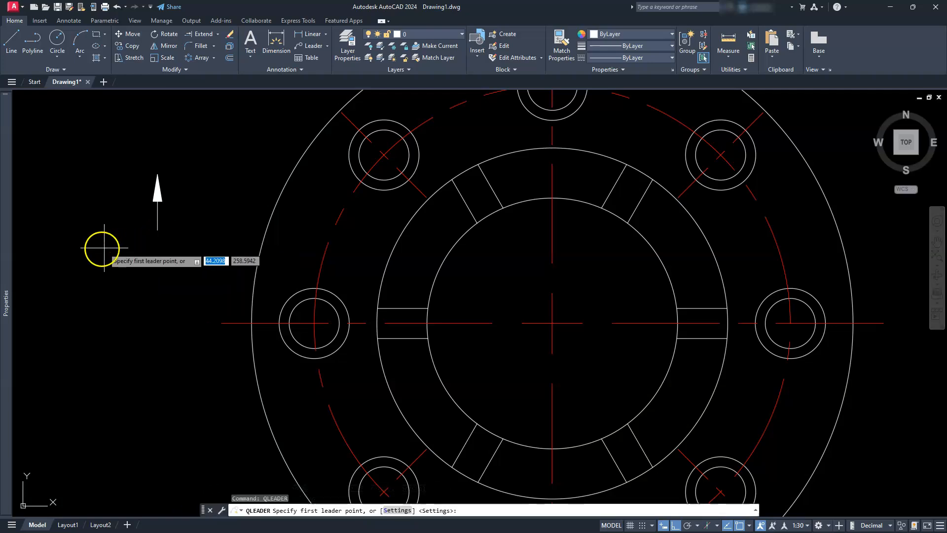
{"action": "left_click", "coordinate": [111, 231]}
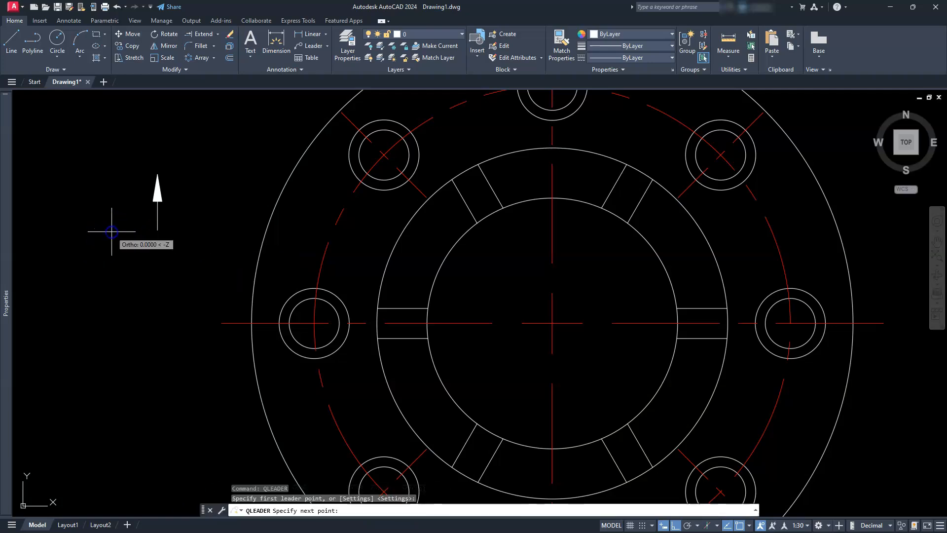
{"action": "left_click", "coordinate": [118, 293]}
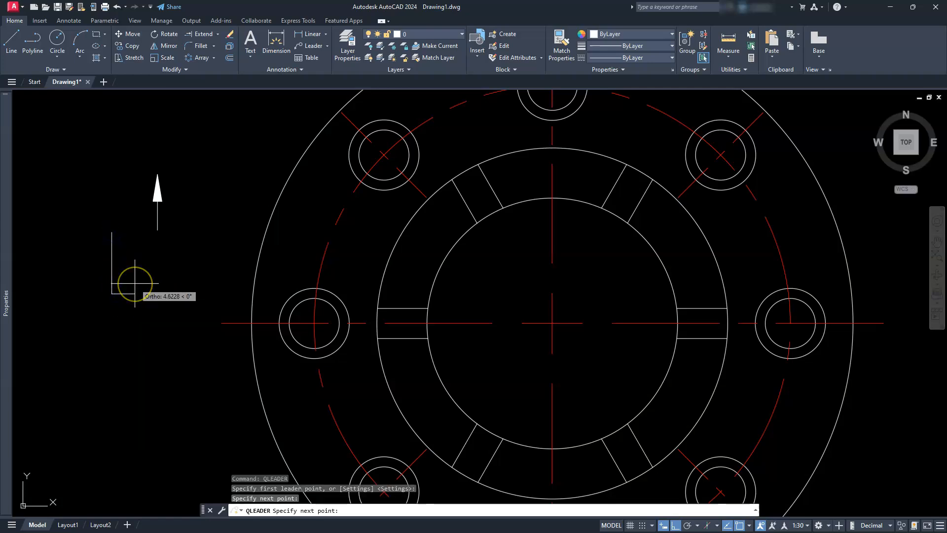
{"action": "left_click", "coordinate": [135, 283]}
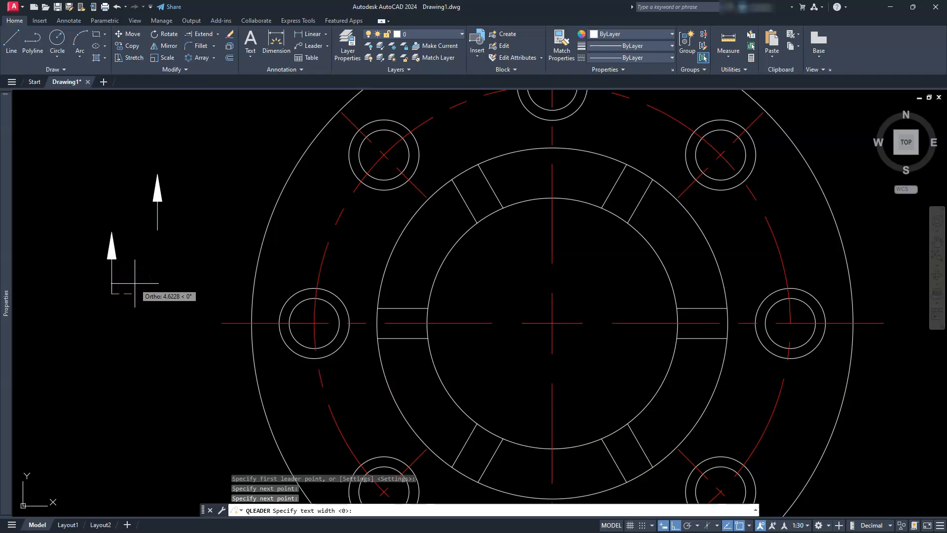
{"action": "key", "text": "Escape"}
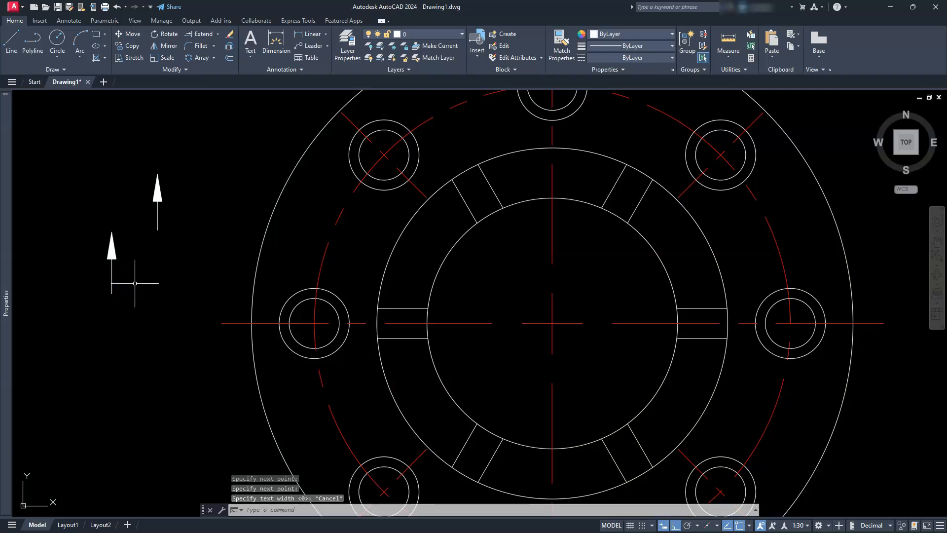
Step: Erase the vertical leader nearer to the flange's top view
{"action": "left_click", "coordinate": [171, 226]}
{"action": "left_click", "coordinate": [131, 175]}
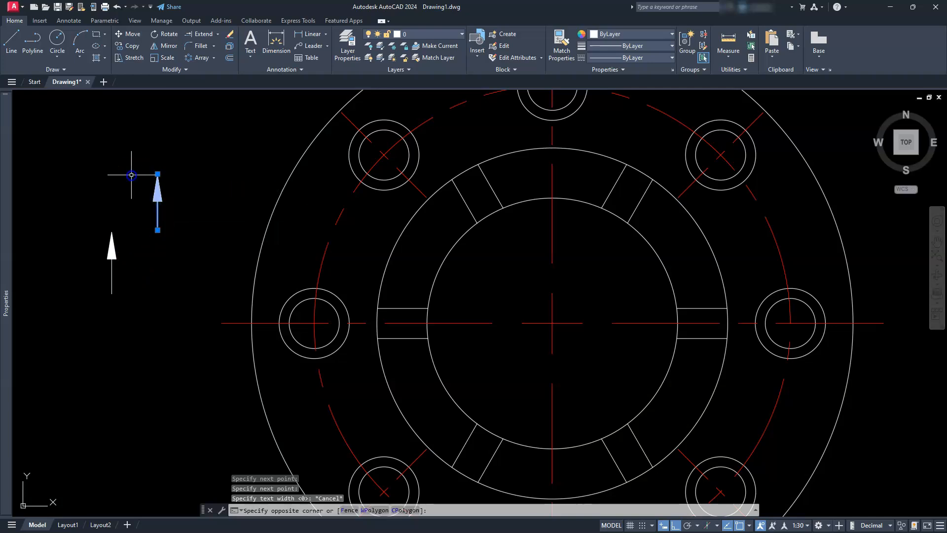
{"action": "key", "text": "Delete"}
Step: Move the remaining vertical leader by its tail end onto the left end of the flange's horizontal centerline
{"action": "left_click", "coordinate": [140, 212]}
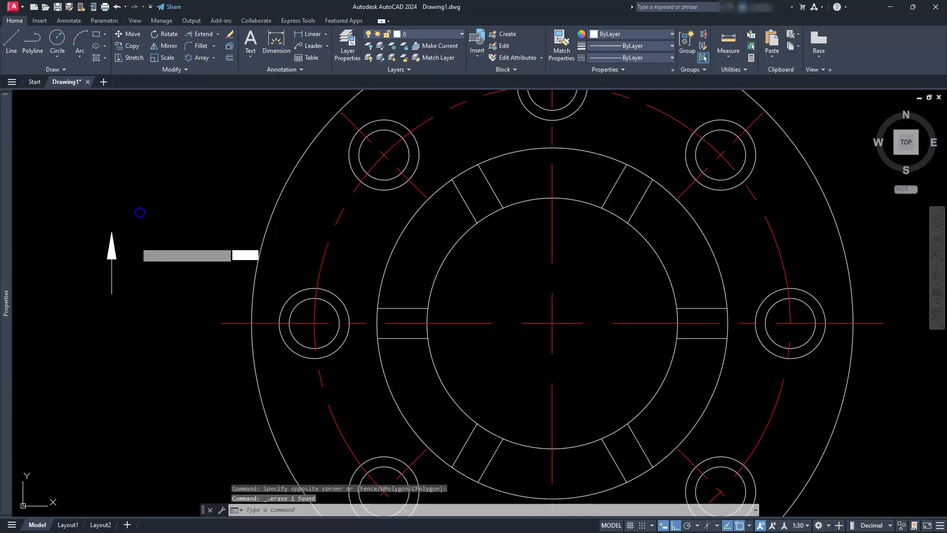
{"action": "left_click", "coordinate": [110, 264]}
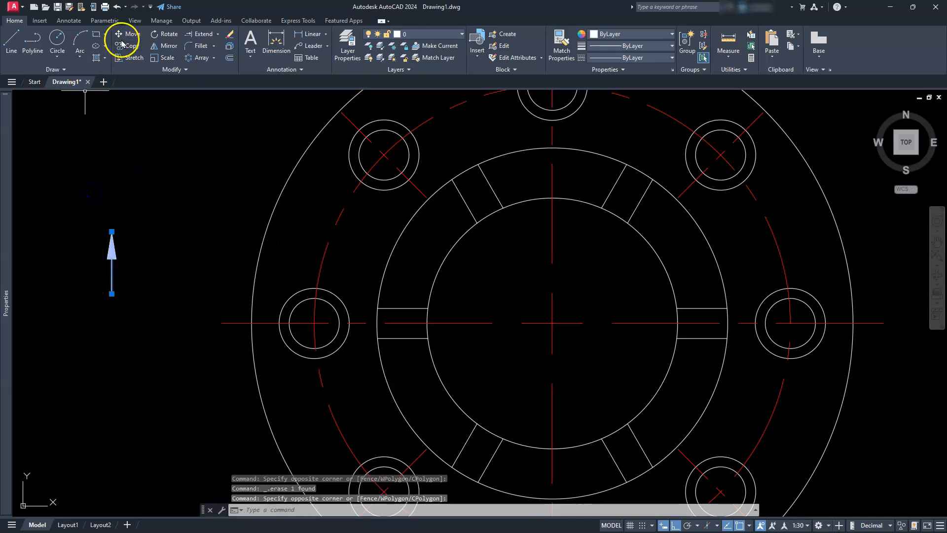
{"action": "left_click", "coordinate": [112, 292]}
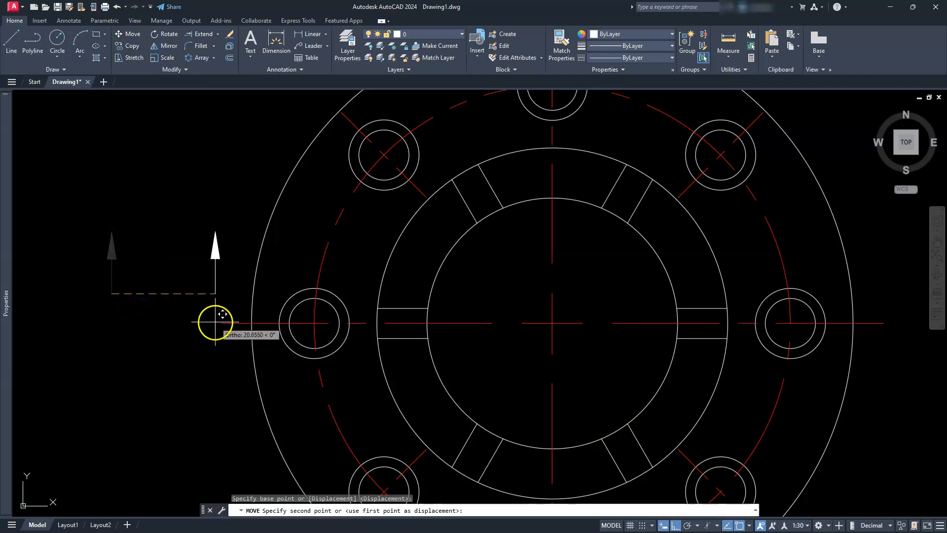
{"action": "left_click", "coordinate": [219, 323]}
{"action": "key", "text": "Escape"}
{"action": "key", "text": "Escape"}
{"action": "key", "text": "Escape"}
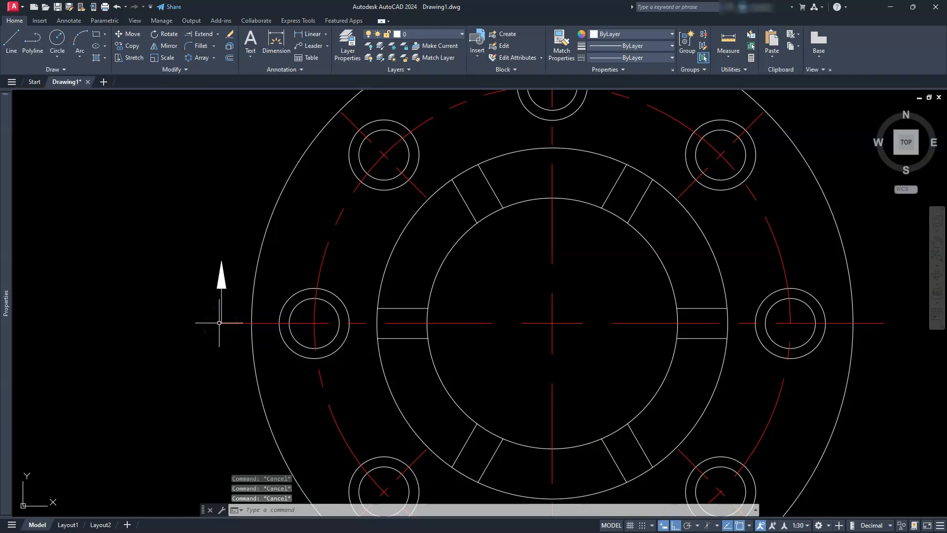
Step: Match the leader's properties to those of the flange's horizontal centerline
{"action": "left_click", "coordinate": [561, 38]}
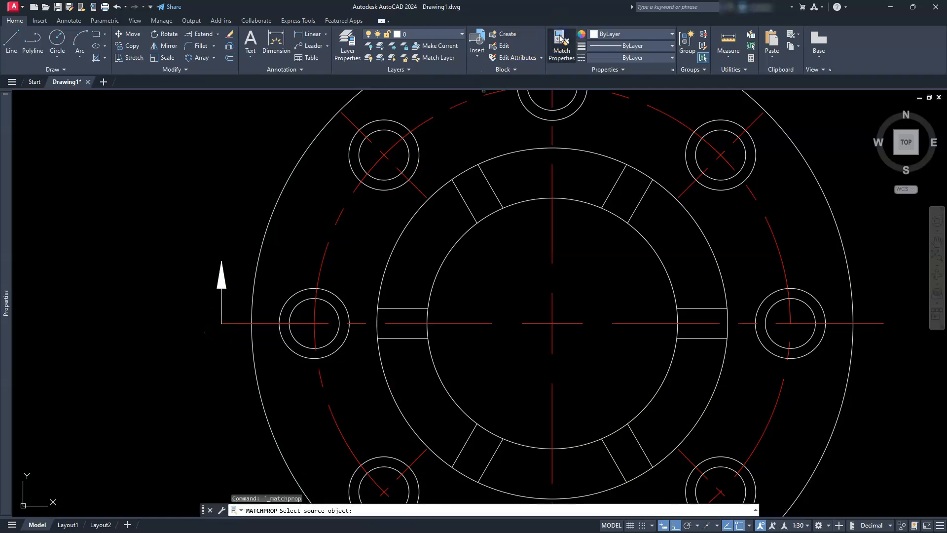
{"action": "left_click", "coordinate": [264, 323]}
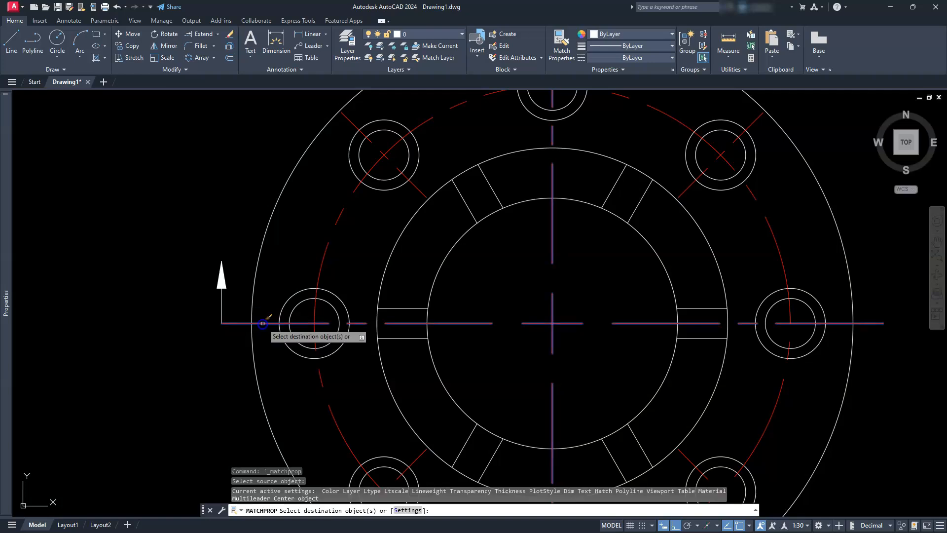
{"action": "left_click", "coordinate": [220, 308]}
{"action": "key", "text": "Escape"}
{"action": "key", "text": "Escape"}
{"action": "key", "text": "Escape"}
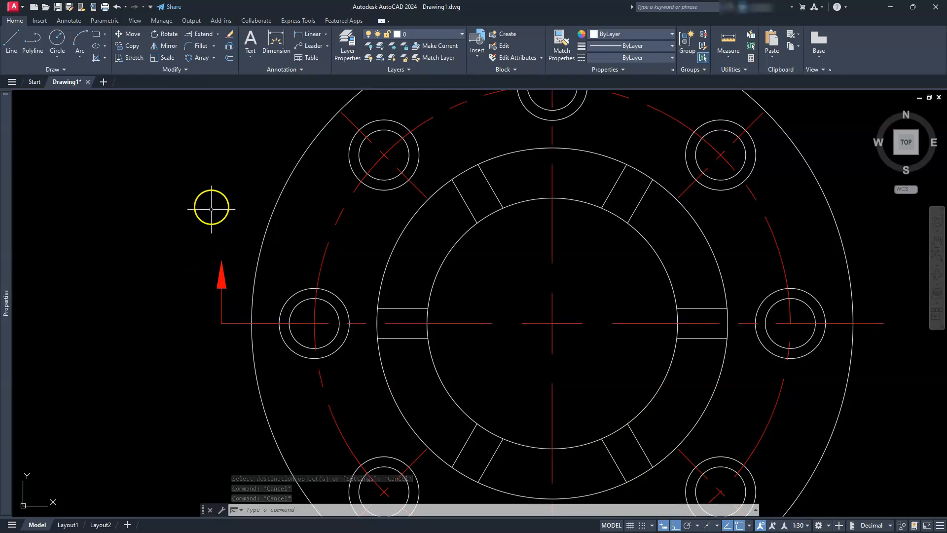
Step: Make Annotative the current text style
{"action": "left_click", "coordinate": [302, 69]}
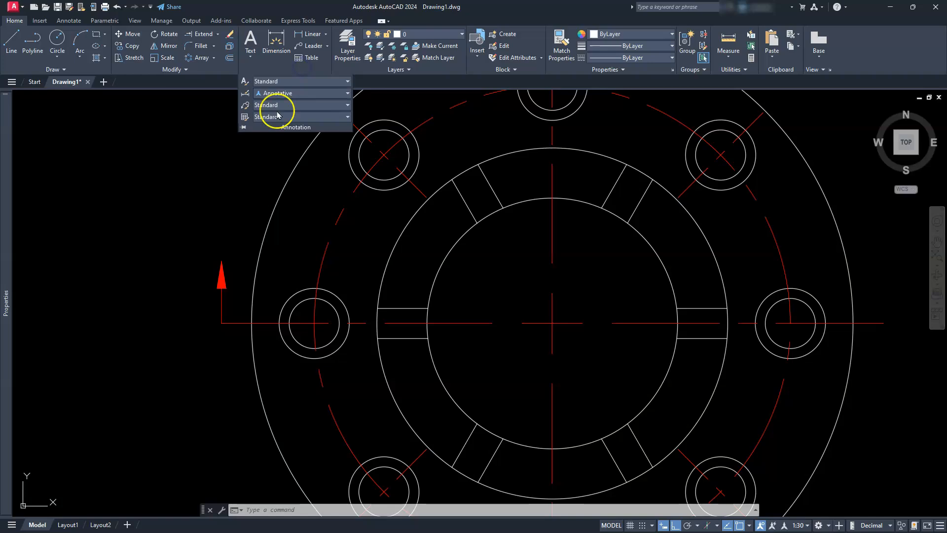
{"action": "left_click", "coordinate": [346, 81]}
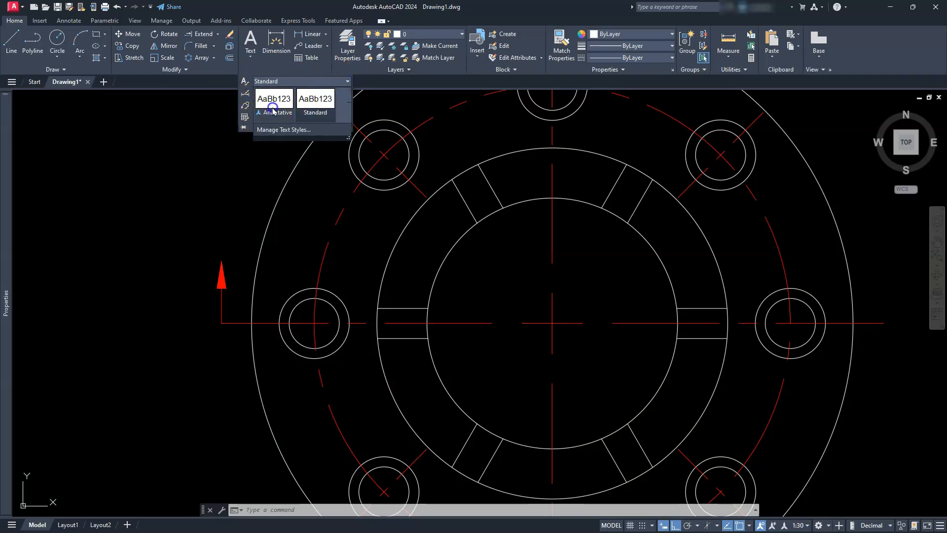
{"action": "left_click", "coordinate": [293, 101]}
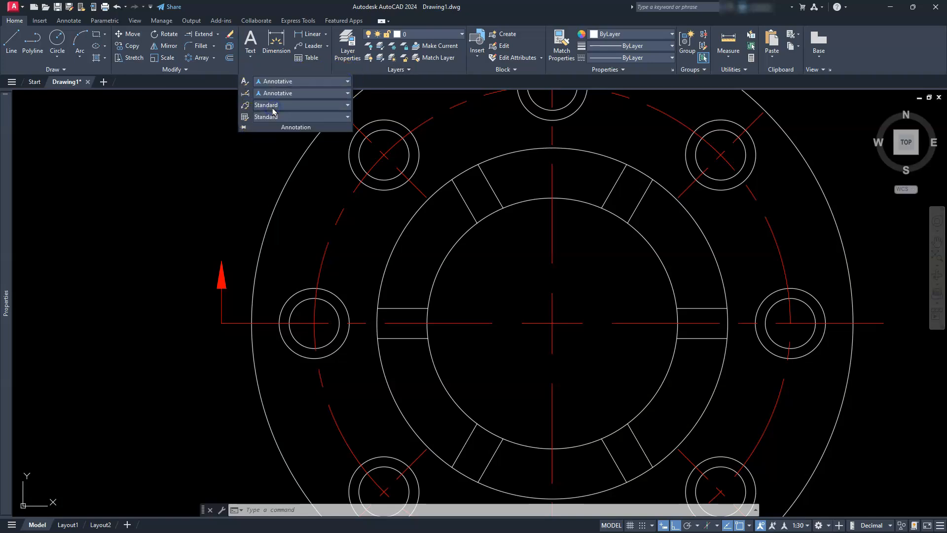
{"action": "left_click", "coordinate": [146, 180]}
{"action": "key", "text": "Escape"}
{"action": "key", "text": "Escape"}
{"action": "key", "text": "Escape"}
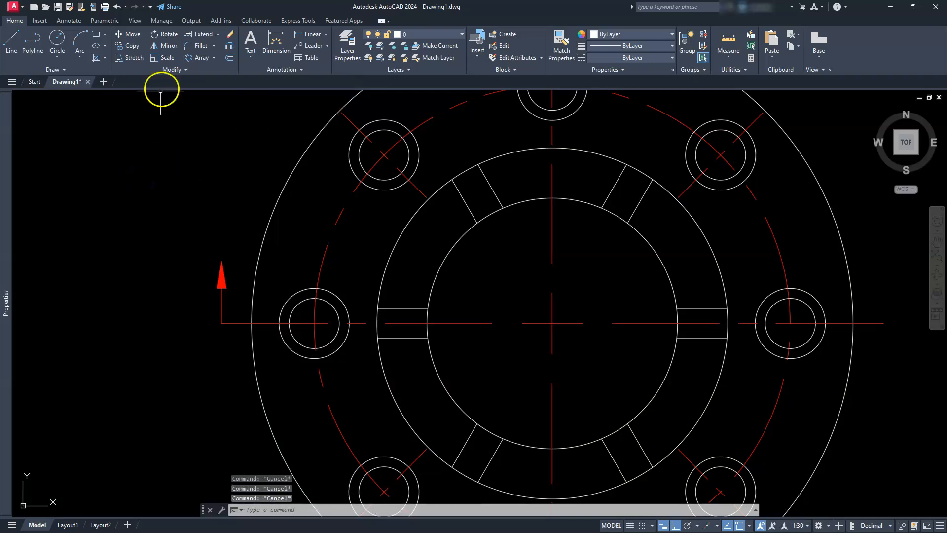
Step: Place the single-line text "A" above the leader arrowhead with middle-center justification, paper height .1875 and rotation 0
{"action": "left_click", "coordinate": [249, 56]}
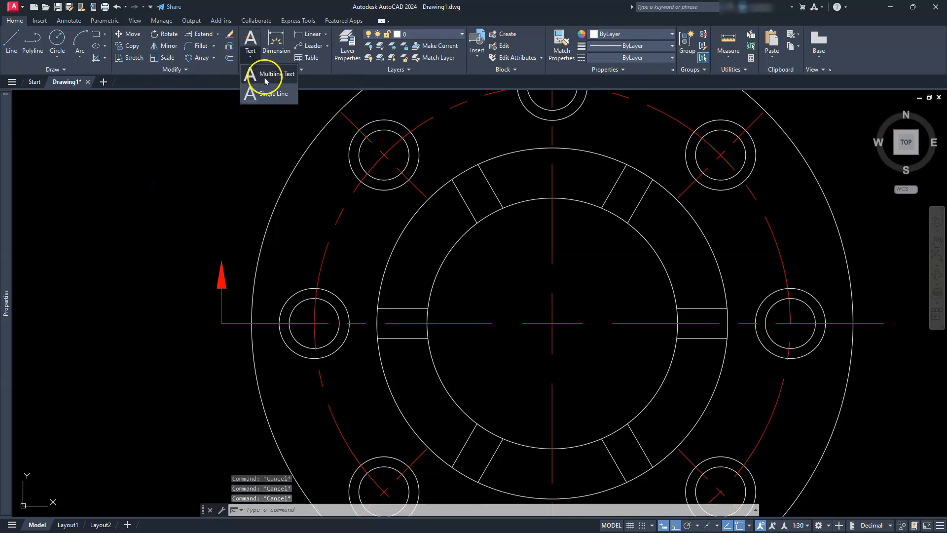
{"action": "left_click", "coordinate": [271, 93]}
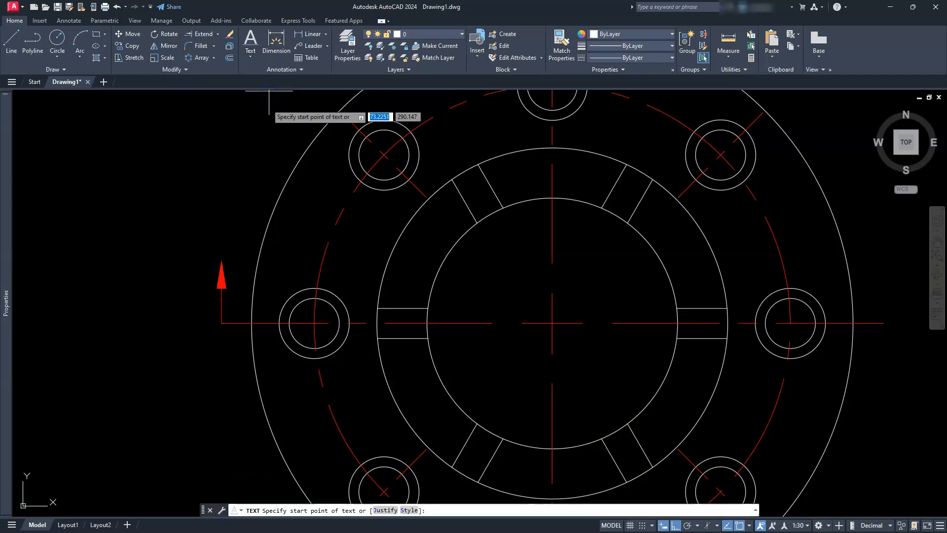
{"action": "left_click", "coordinate": [386, 510]}
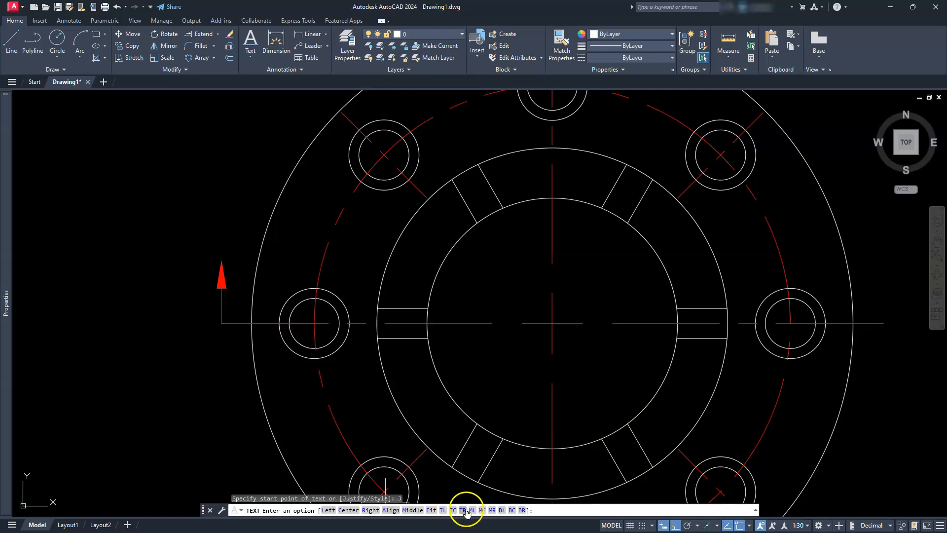
{"action": "left_click", "coordinate": [482, 511]}
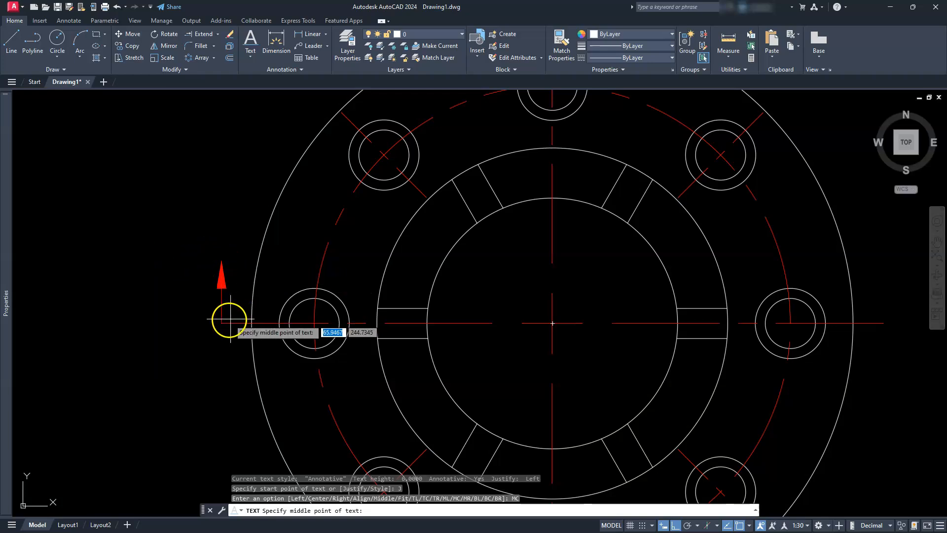
{"action": "left_click", "coordinate": [221, 235]}
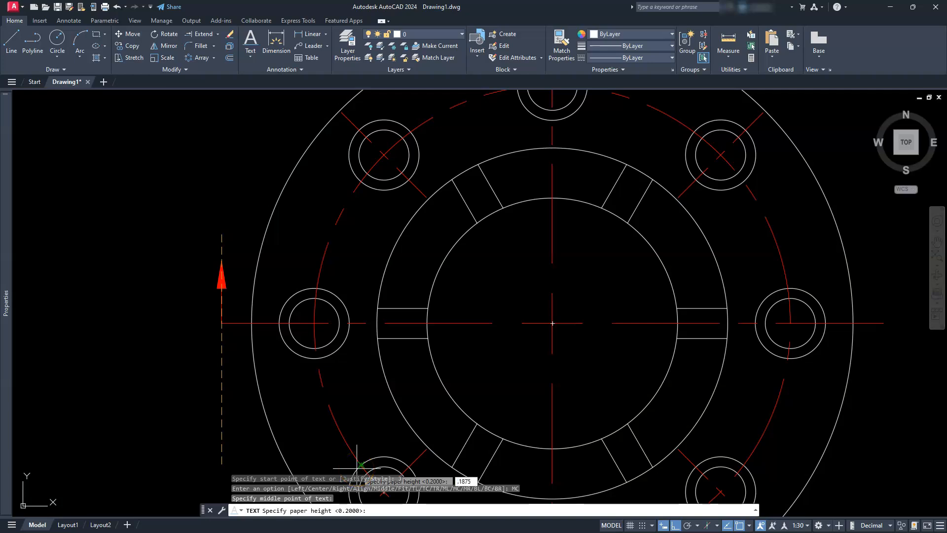
{"action": "key", "text": "Return"}
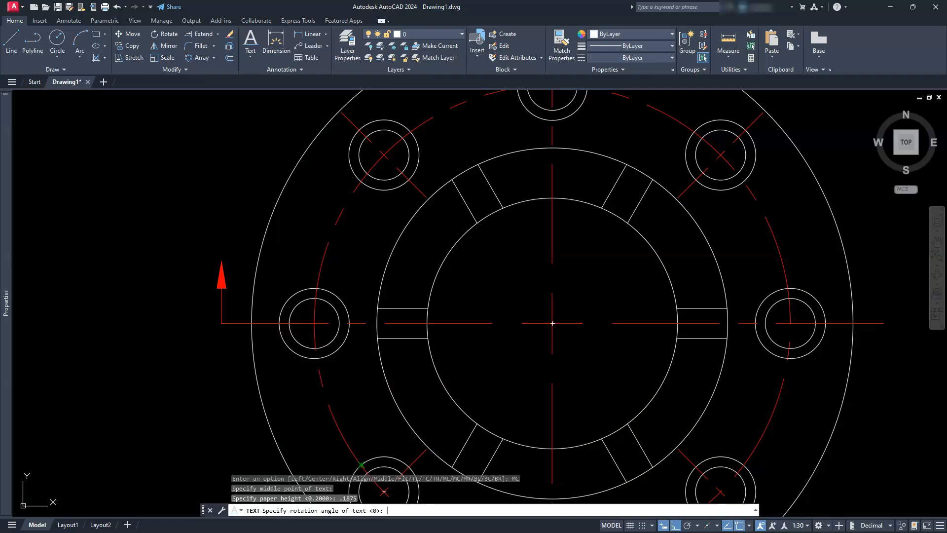
{"action": "key", "text": "Return"}
{"action": "type", "text": "a"}
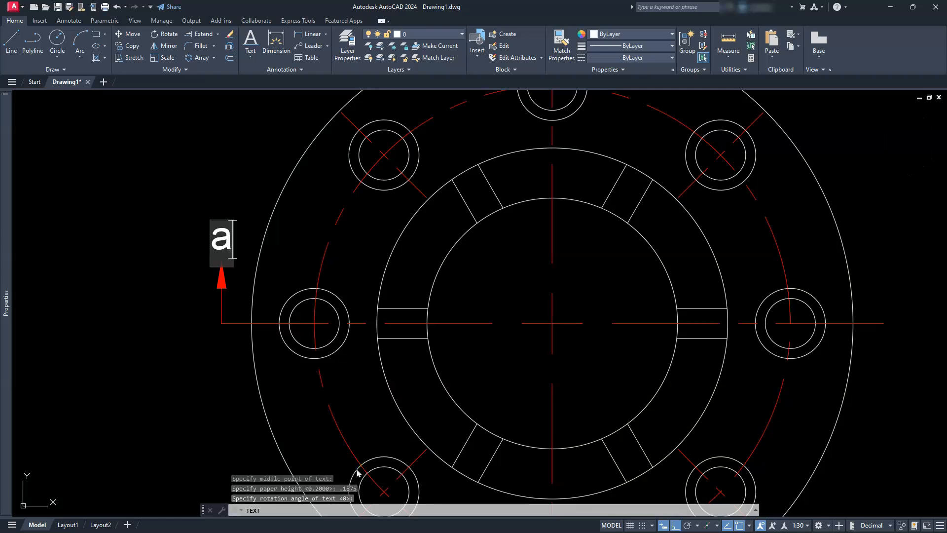
{"action": "key", "text": "BackSpace"}
{"action": "type", "text": "A"}
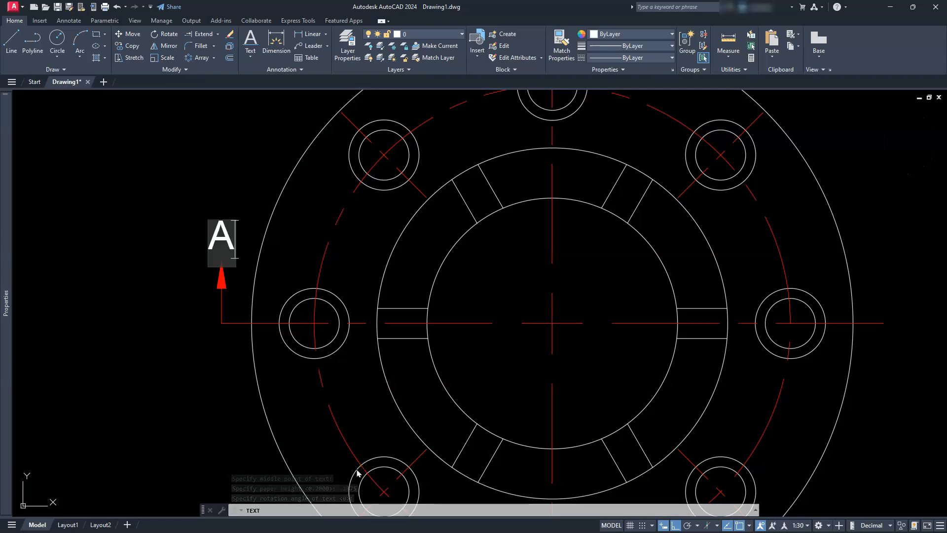
{"action": "key", "text": "Return"}
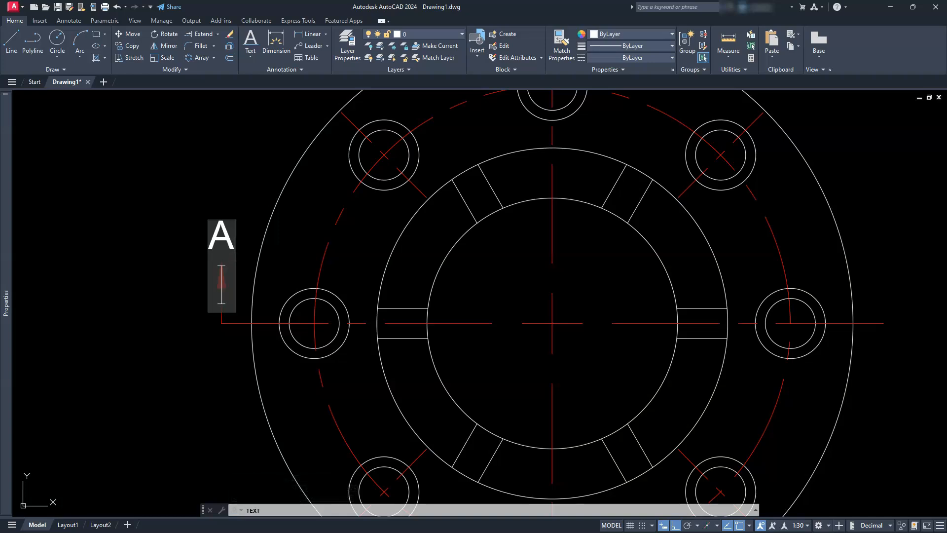
{"action": "key", "text": "Return"}
{"action": "scroll", "coordinate": [296, 448], "scroll_direction": "down", "scroll_amount": 2}
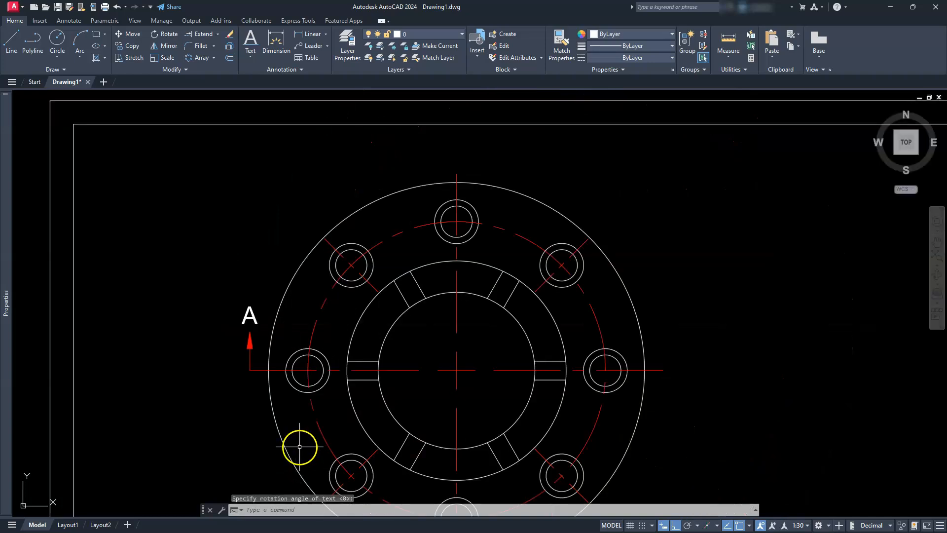
{"action": "middle_click_drag", "start_coordinate": [296, 448], "coordinate": [204, 380]}
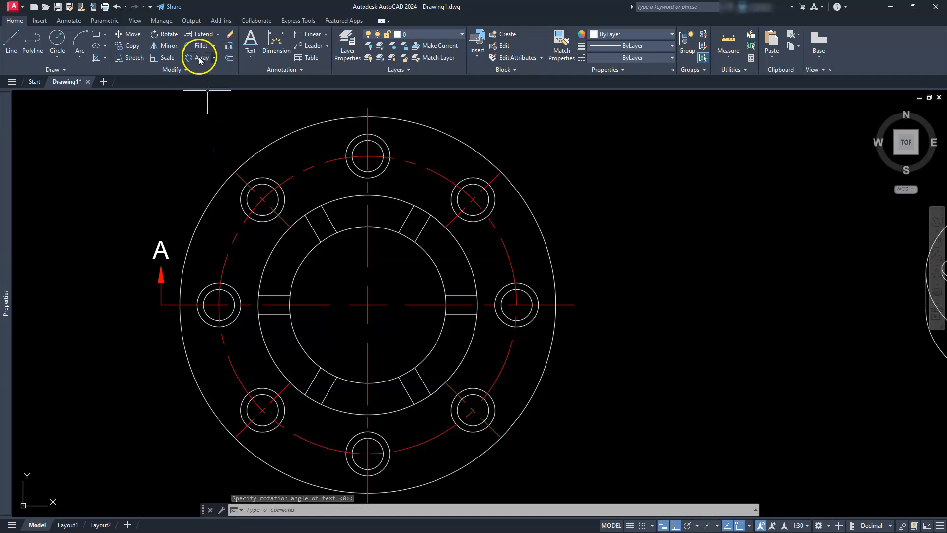
Step: Mirror the section arrow and its letter A about the flange's vertical centerline, keeping the source objects
{"action": "left_click", "coordinate": [166, 45]}
{"action": "left_click", "coordinate": [166, 289]}
{"action": "left_click", "coordinate": [141, 236]}
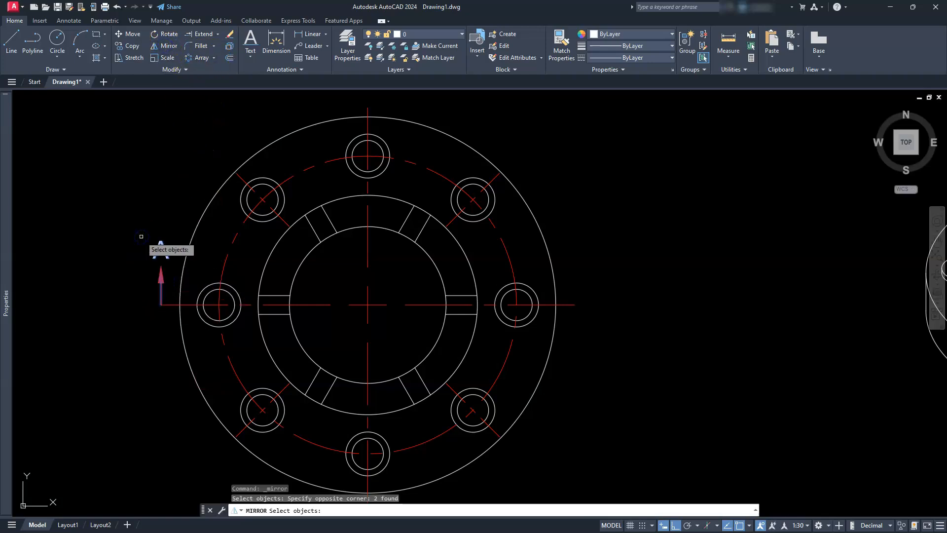
{"action": "key", "text": "Return"}
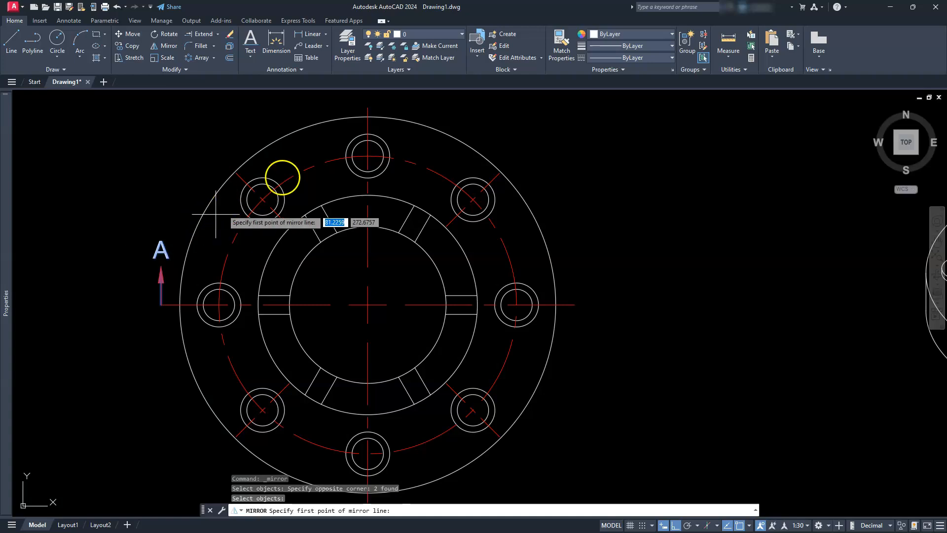
{"action": "left_click", "coordinate": [368, 107]}
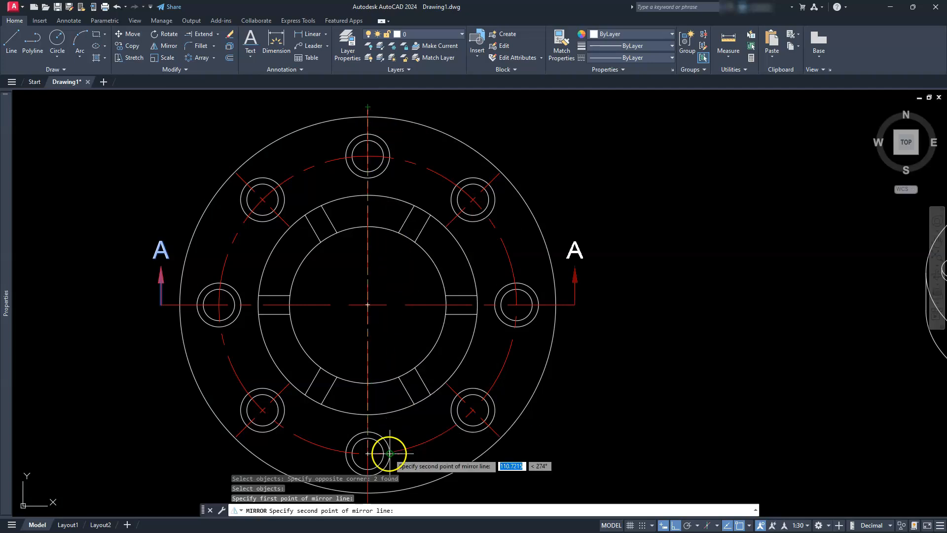
{"action": "middle_click_drag", "start_coordinate": [387, 434], "coordinate": [381, 340]}
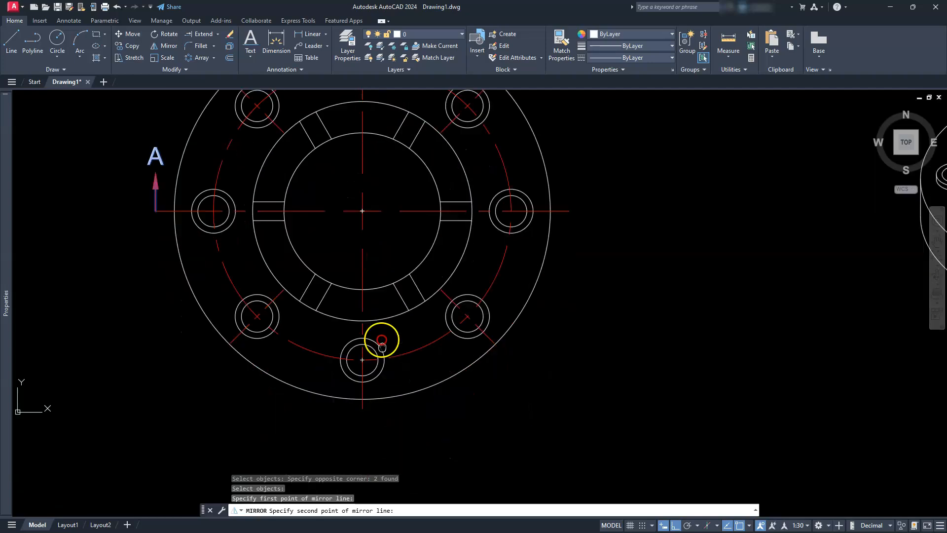
{"action": "left_click", "coordinate": [362, 400]}
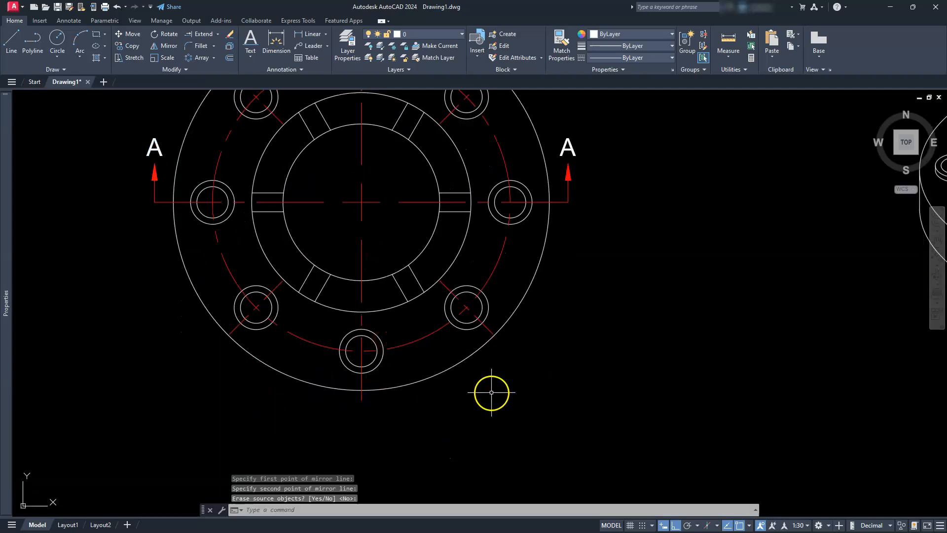
{"action": "key", "text": "Escape"}
{"action": "key", "text": "Escape"}
{"action": "key", "text": "Escape"}
Step: Add diameter dimensions to the bore circle and the hub's outer circle in the top view, with both texts at the flange's upper left
{"action": "scroll", "coordinate": [489, 390], "scroll_direction": "down", "scroll_amount": 4}
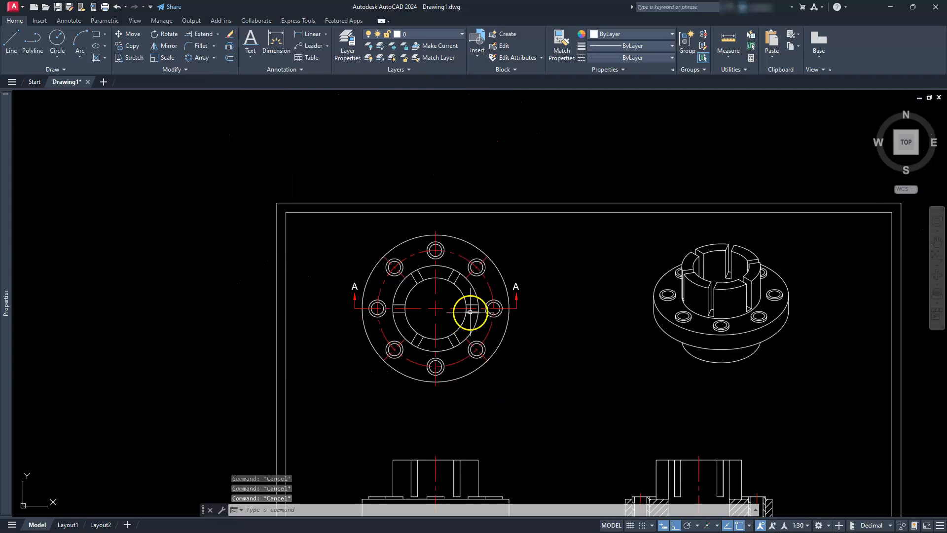
{"action": "middle_click_drag", "start_coordinate": [470, 312], "coordinate": [473, 354]}
{"action": "scroll", "coordinate": [473, 359], "scroll_direction": "up", "scroll_amount": 4}
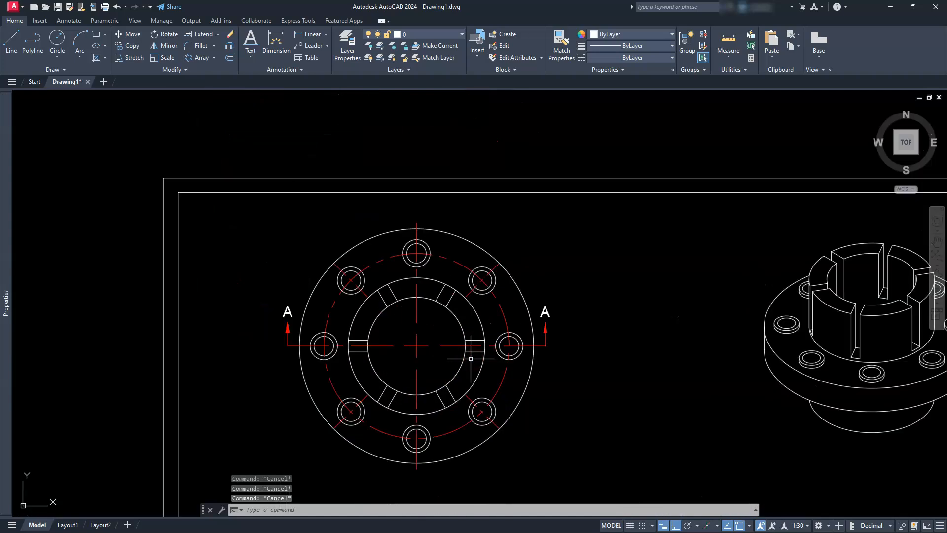
{"action": "scroll", "coordinate": [455, 349], "scroll_direction": "down", "scroll_amount": 2}
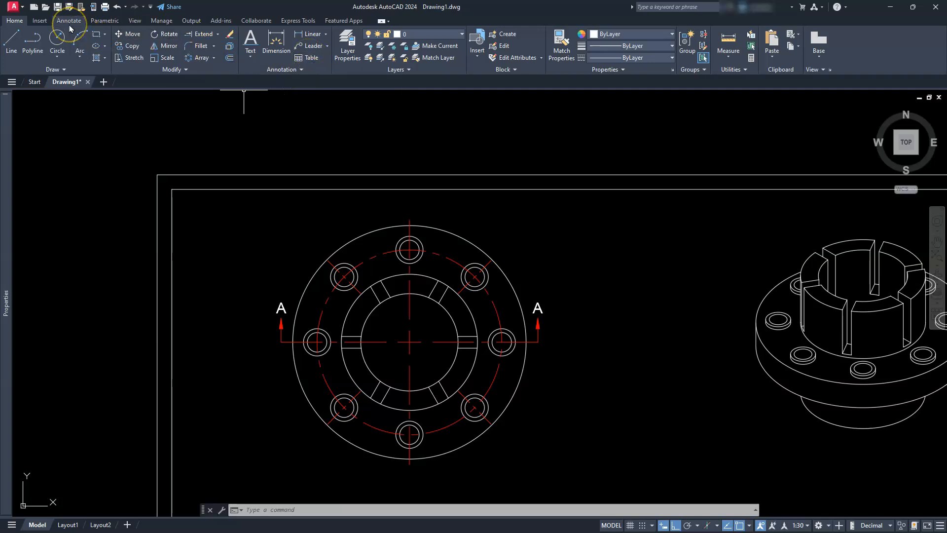
{"action": "left_click", "coordinate": [325, 34]}
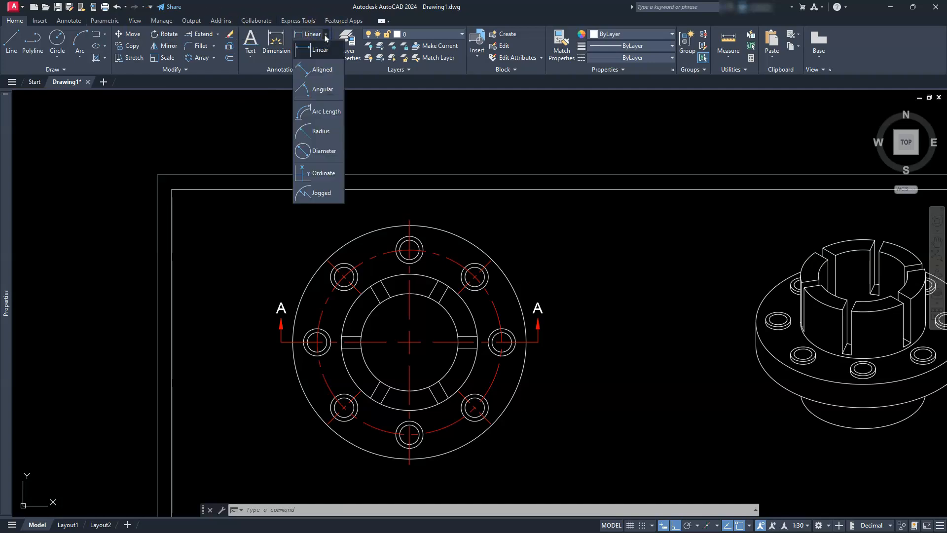
{"action": "left_click", "coordinate": [321, 149]}
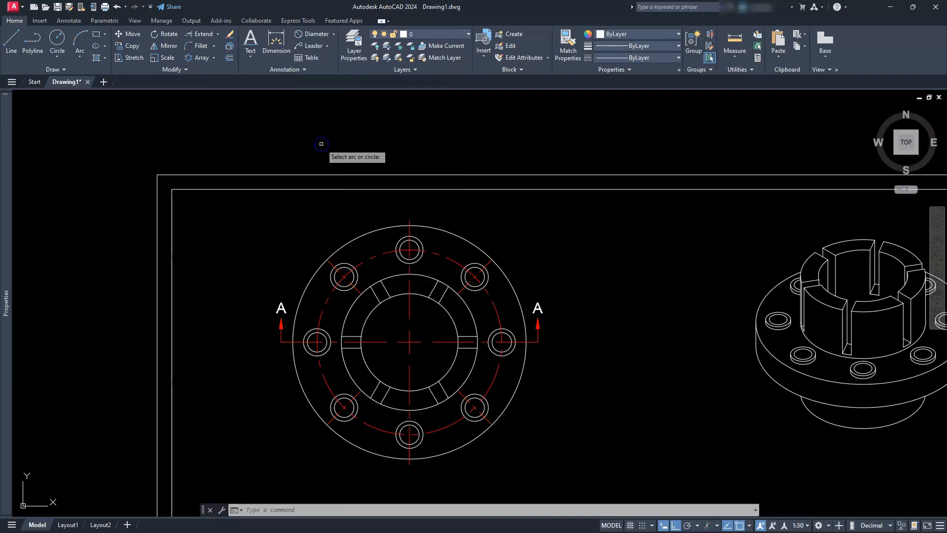
{"action": "left_click", "coordinate": [366, 318]}
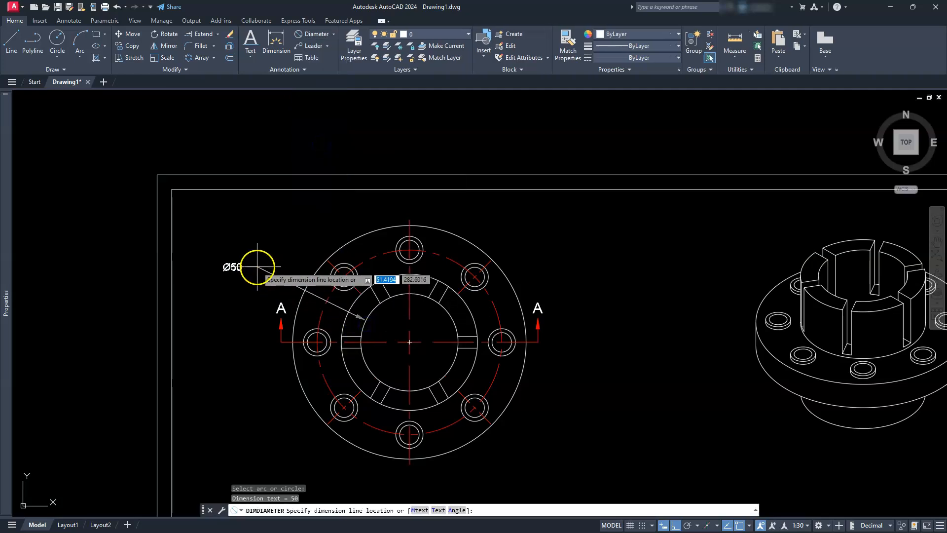
{"action": "left_click", "coordinate": [284, 275]}
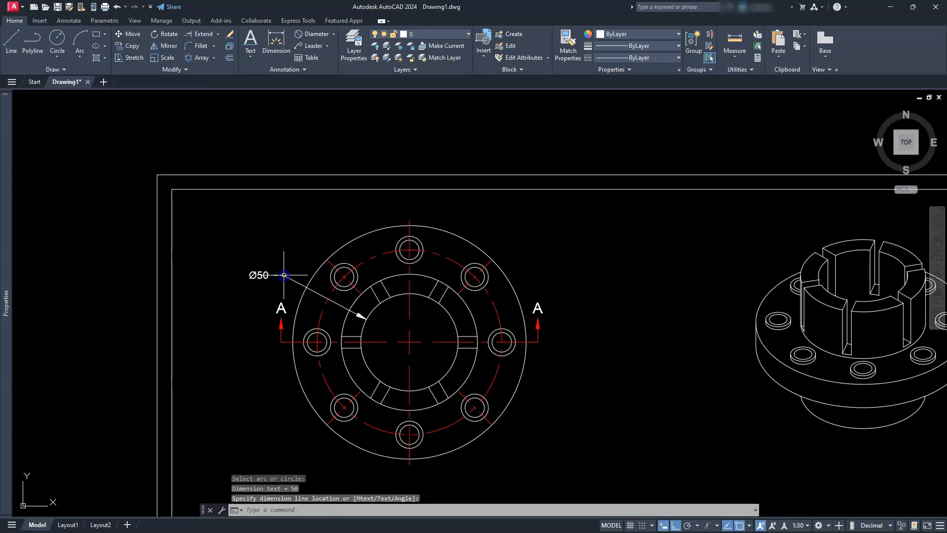
{"action": "key", "text": "Return"}
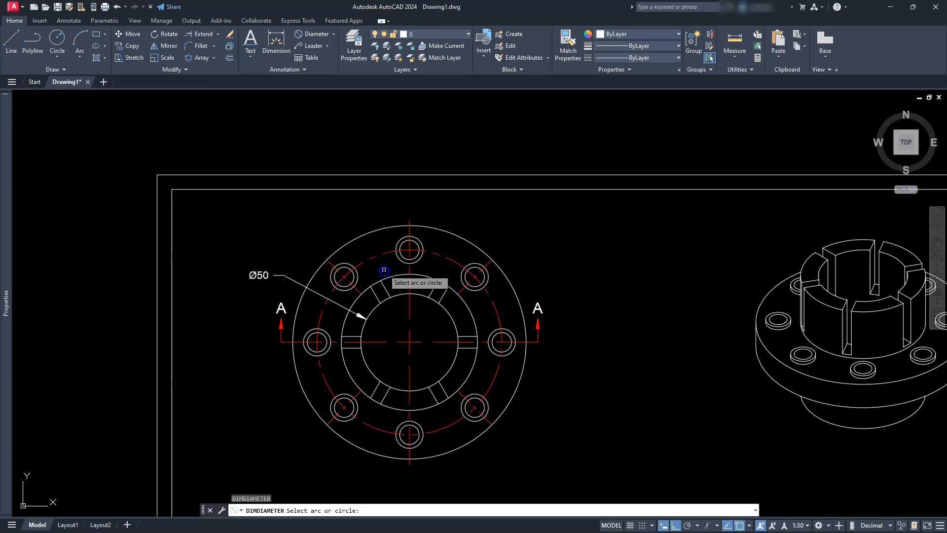
{"action": "left_click", "coordinate": [389, 278]}
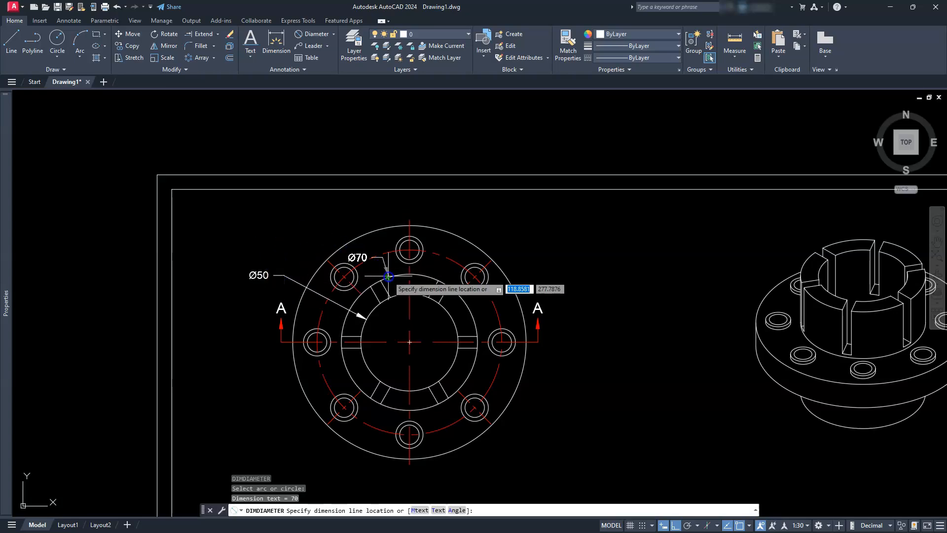
{"action": "left_click", "coordinate": [351, 228]}
Step: Add diameter dimensions to the upper-right bolt hole's outer circle and the lower-right bolt hole's inner circle, placing the texts outside the flange
{"action": "key", "text": "Return"}
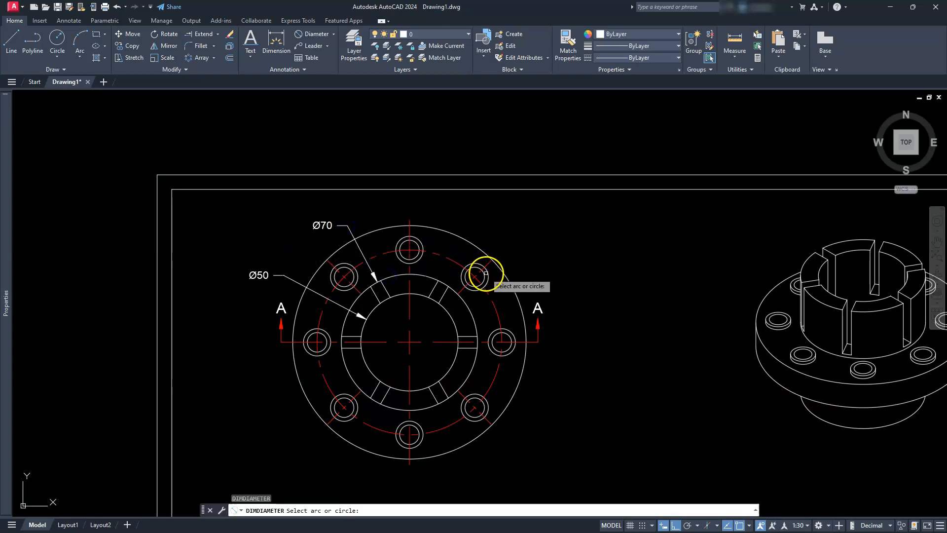
{"action": "left_click", "coordinate": [486, 273]}
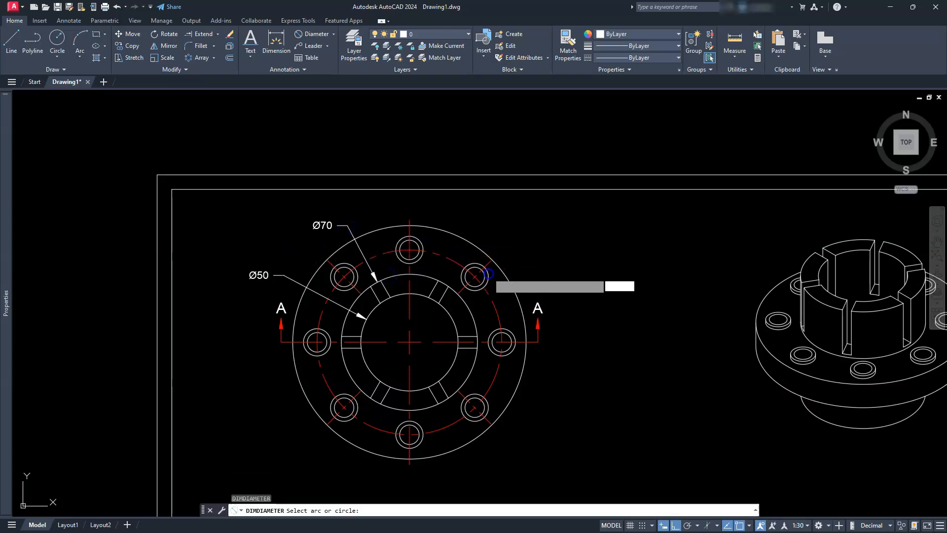
{"action": "left_click", "coordinate": [497, 225]}
{"action": "key", "text": "Return"}
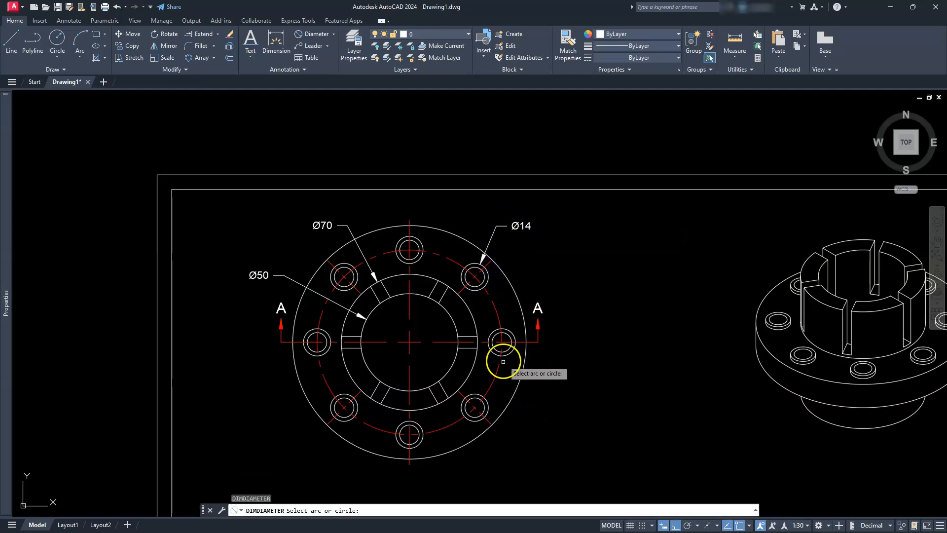
{"action": "left_click", "coordinate": [475, 418]}
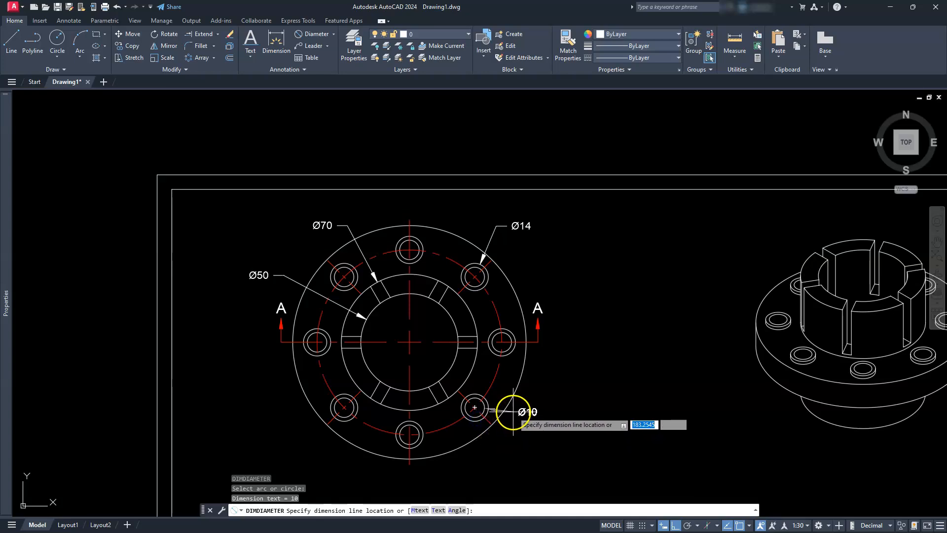
{"action": "left_click", "coordinate": [491, 450]}
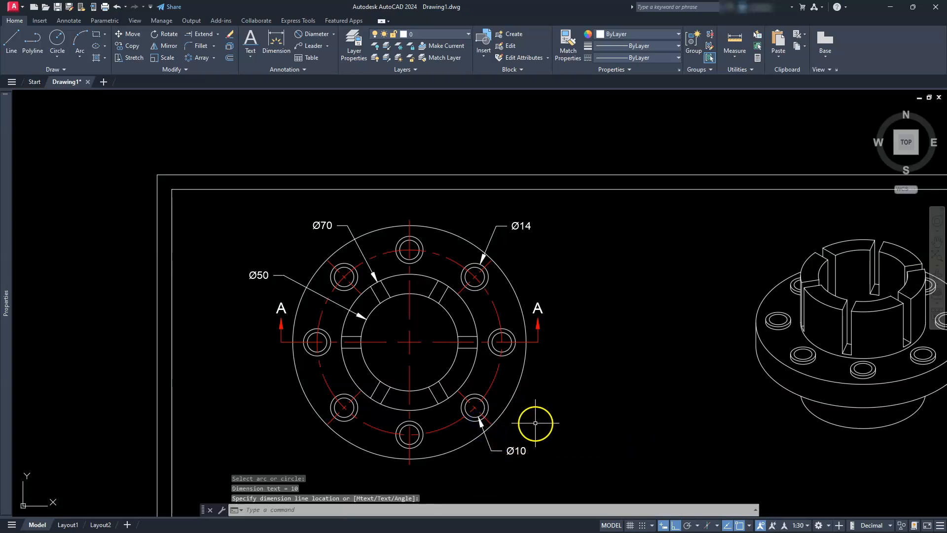
{"action": "key", "text": "Escape"}
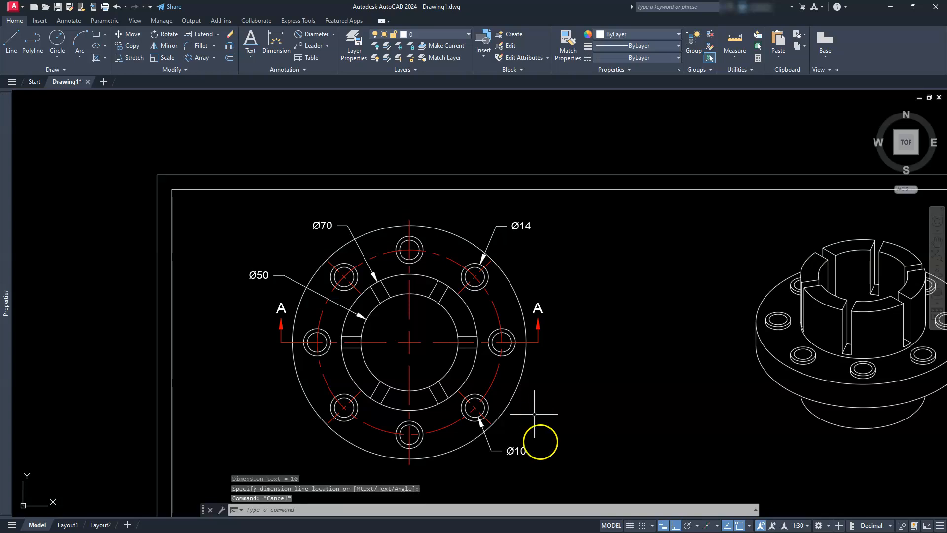
Step: Edit the lower-right hole's diameter text, adding the prefix "8X" and a second line "ON Ø95 B.C."
{"action": "scroll", "coordinate": [534, 414], "scroll_direction": "up", "scroll_amount": 3}
{"action": "left_click", "coordinate": [527, 371]}
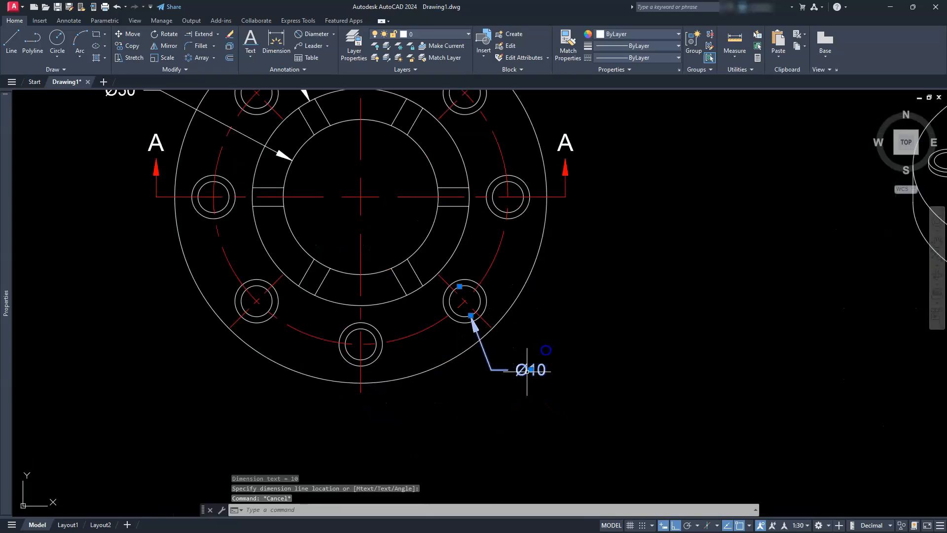
{"action": "left_click", "coordinate": [549, 340]}
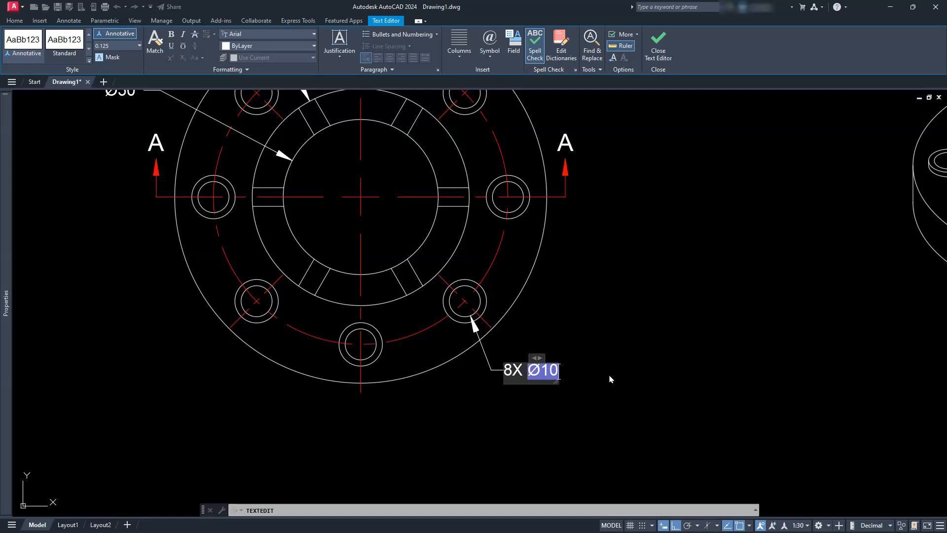
{"action": "type", "text": "ON"}
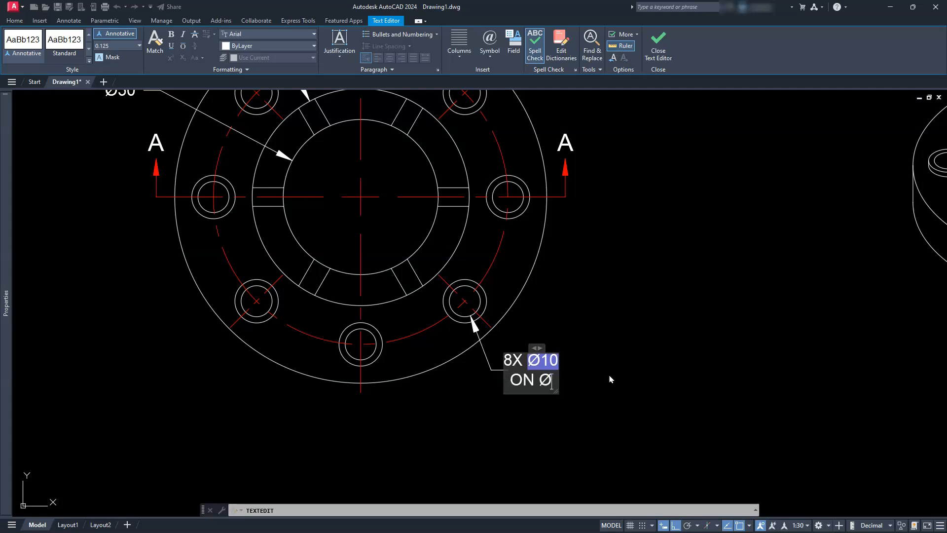
{"action": "type", "text": "Ø95 B"}
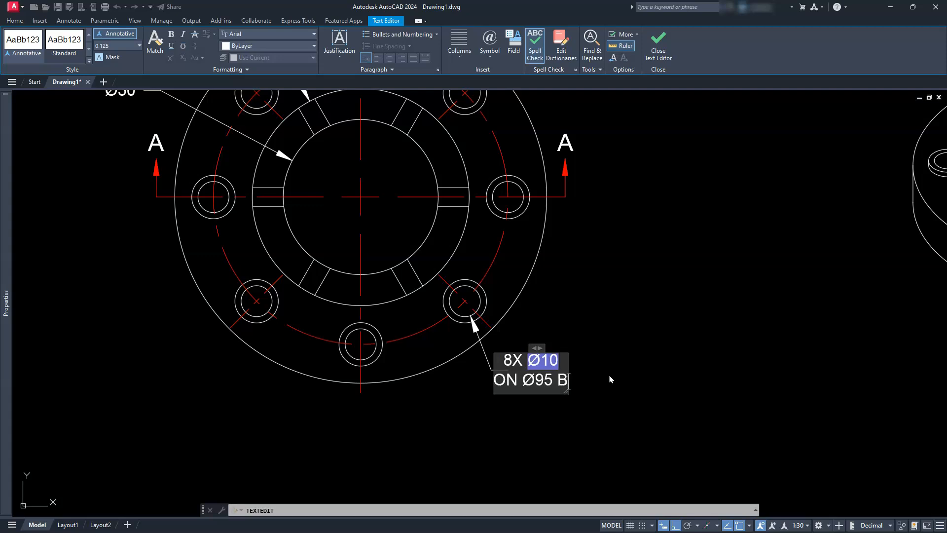
{"action": "type", "text": ".C."}
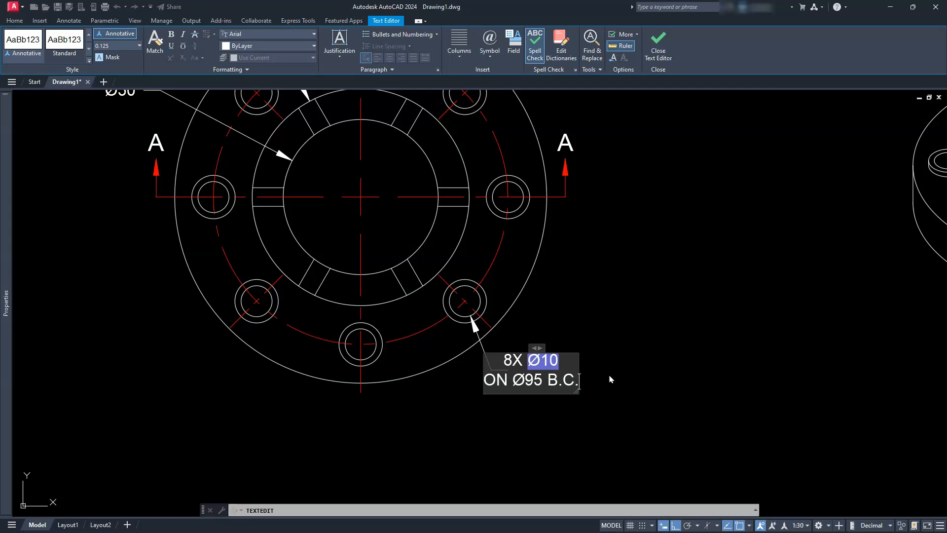
{"action": "left_click", "coordinate": [659, 44]}
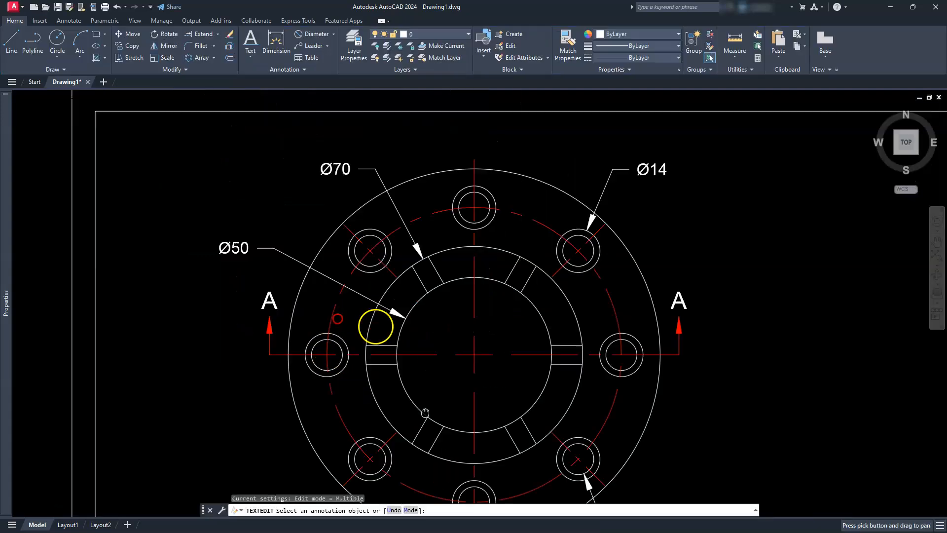
Step: Add the prefix "8X" to the diameter dimension text of the upper-right hole's outer circle
{"action": "left_click", "coordinate": [649, 170]}
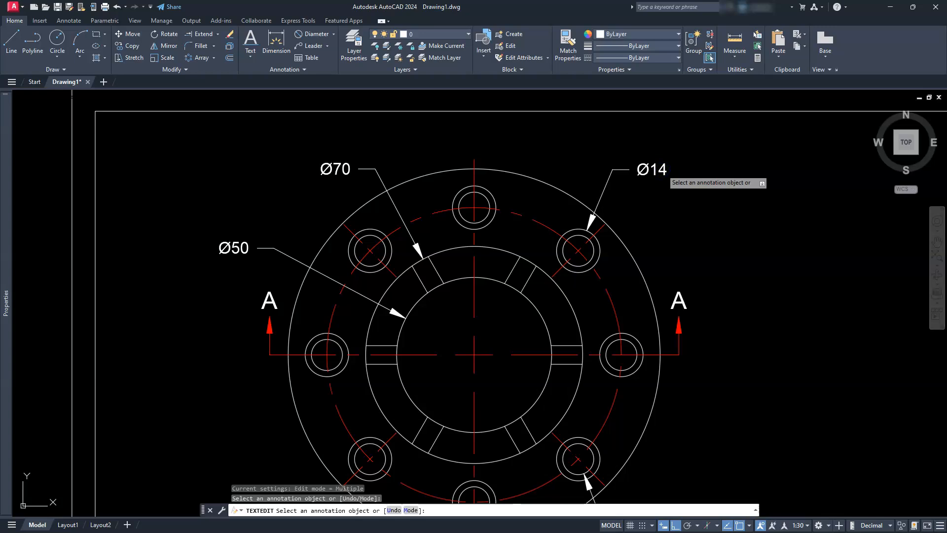
{"action": "left_click", "coordinate": [661, 171]}
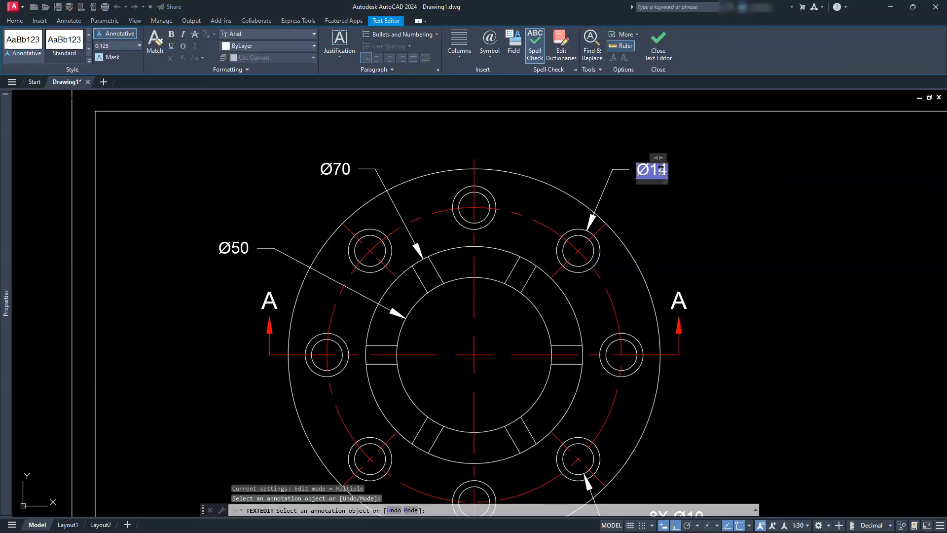
{"action": "key", "text": "Home"}
{"action": "type", "text": "8X"}
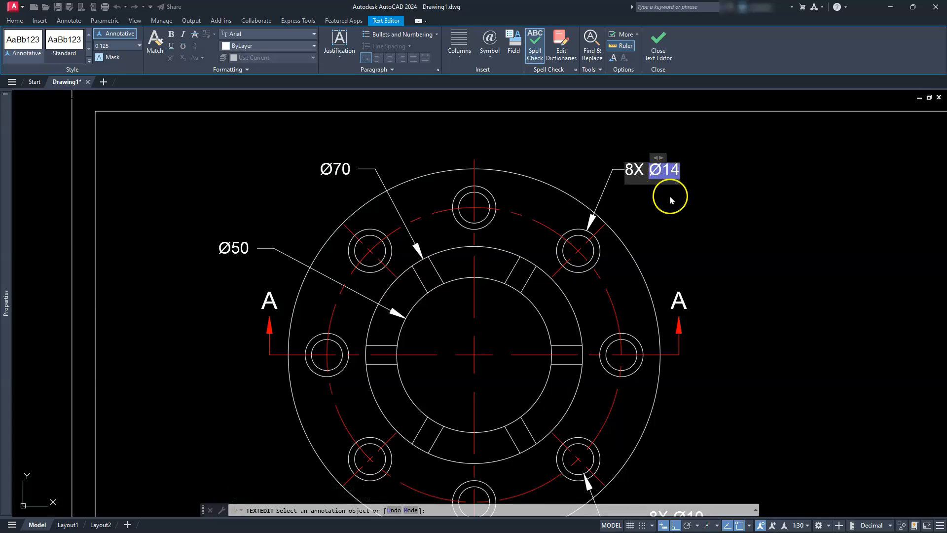
{"action": "left_click", "coordinate": [675, 215]}
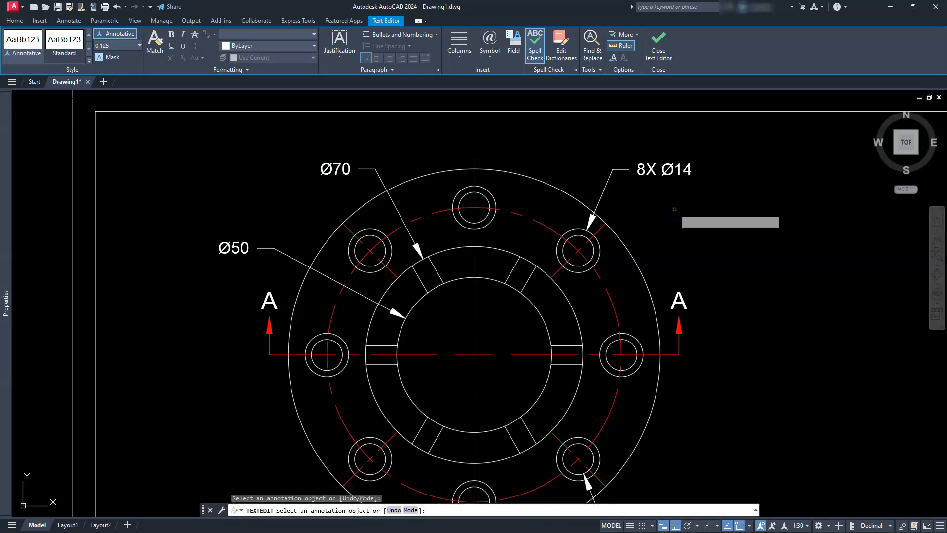
{"action": "key", "text": "Escape"}
Step: Add a vertical linear dimension across the right slot's width in the top view, placing it outside the flange's right edge
{"action": "scroll", "coordinate": [664, 207], "scroll_direction": "down", "scroll_amount": 2}
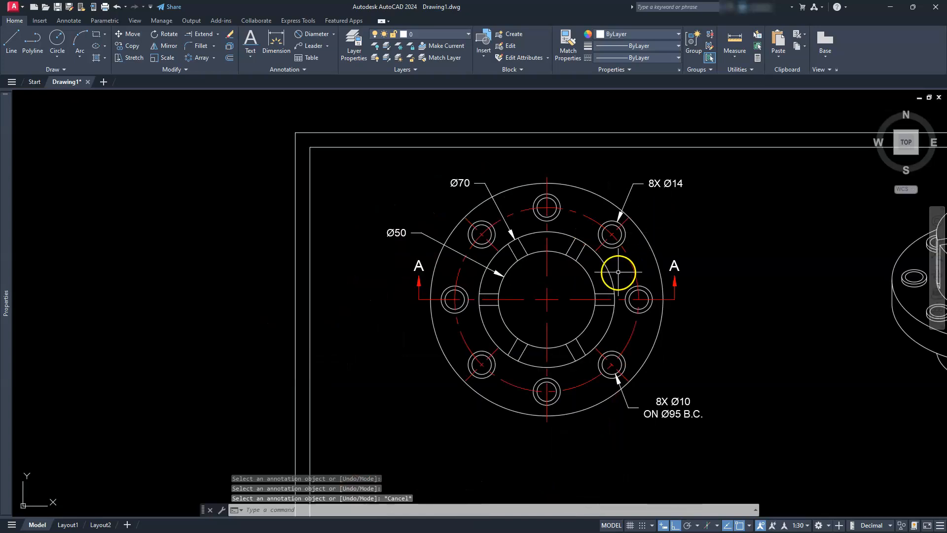
{"action": "scroll", "coordinate": [636, 322], "scroll_direction": "up", "scroll_amount": 4}
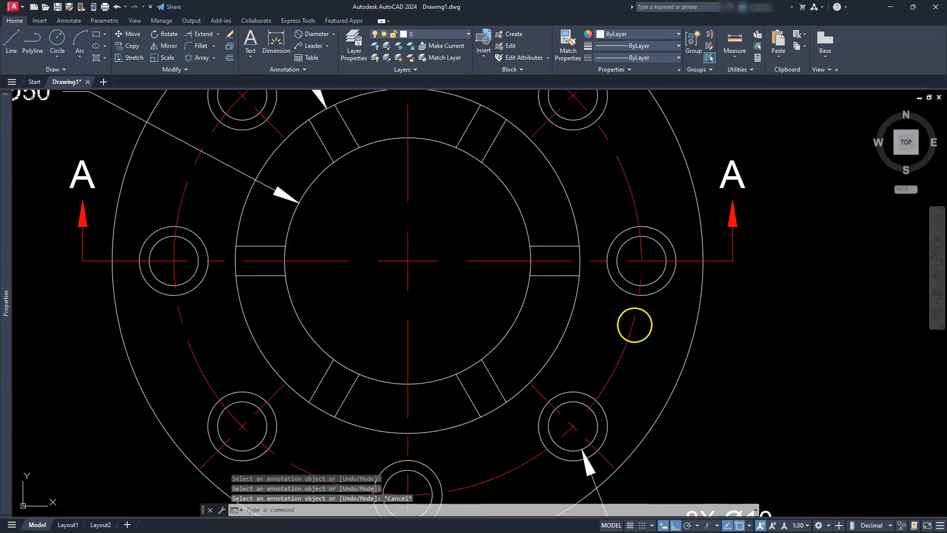
{"action": "left_click", "coordinate": [334, 34]}
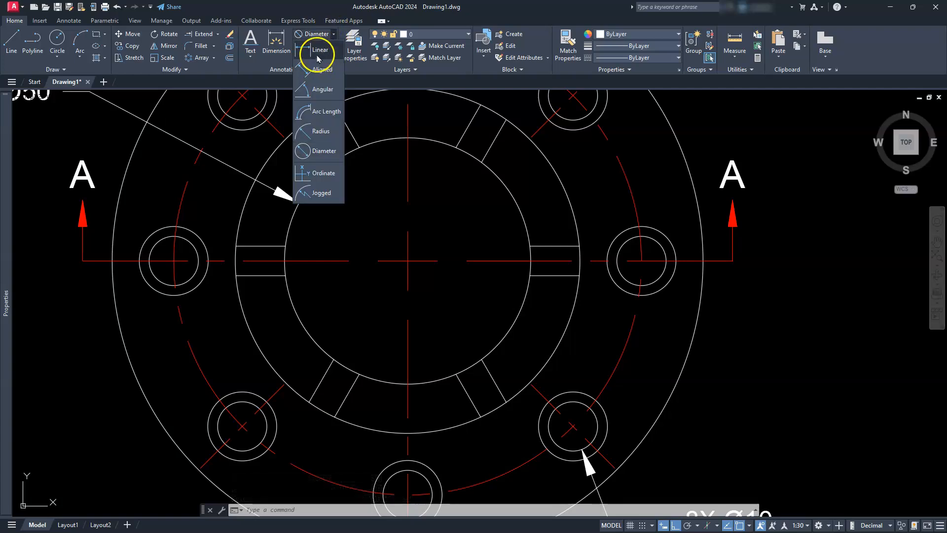
{"action": "left_click", "coordinate": [318, 51]}
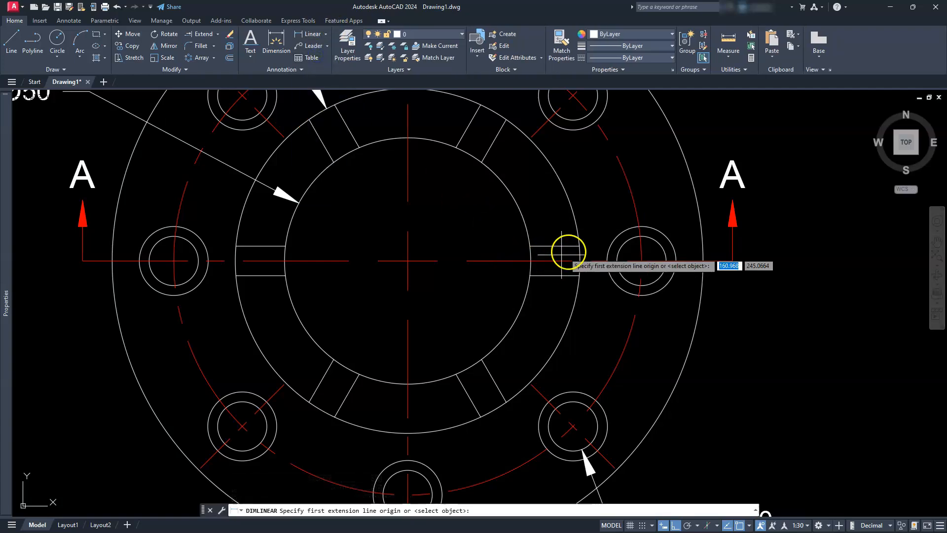
{"action": "left_click", "coordinate": [575, 246]}
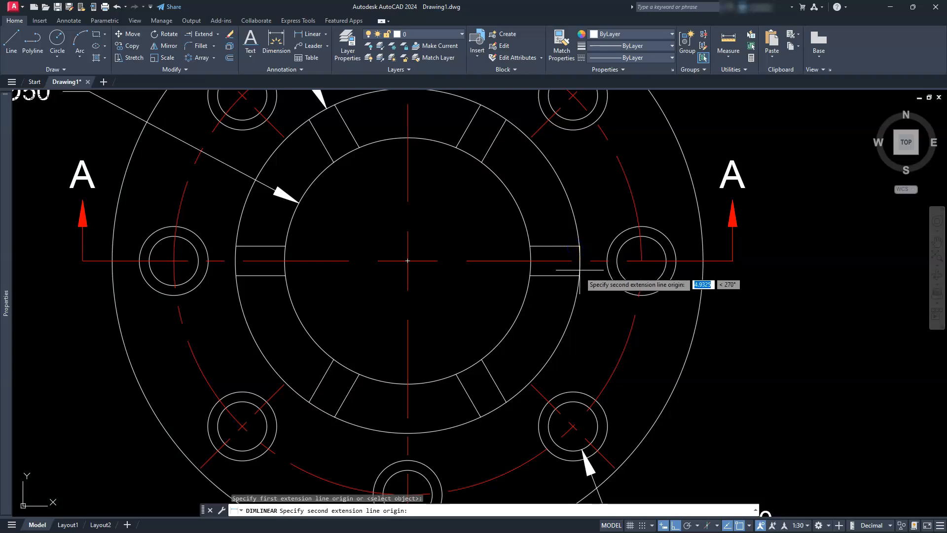
{"action": "left_click", "coordinate": [579, 275]}
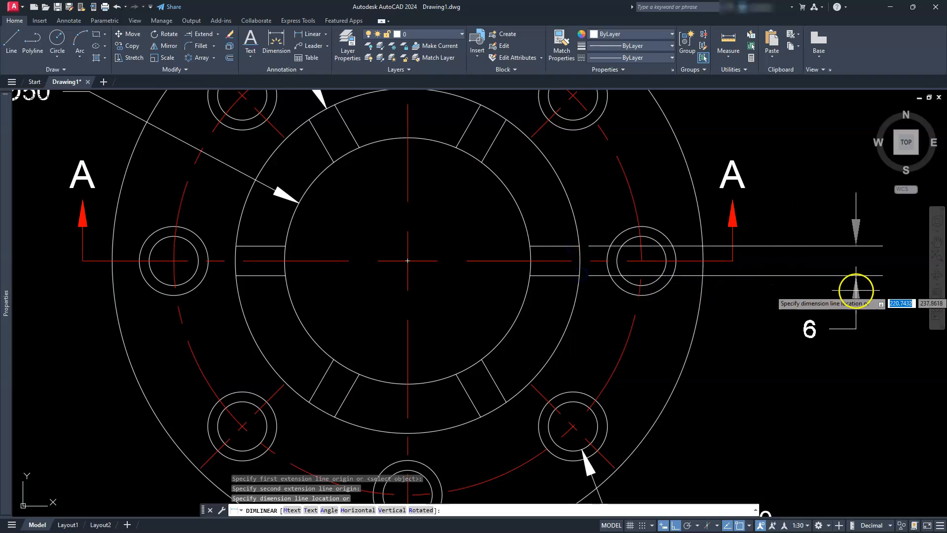
{"action": "left_click", "coordinate": [852, 295]}
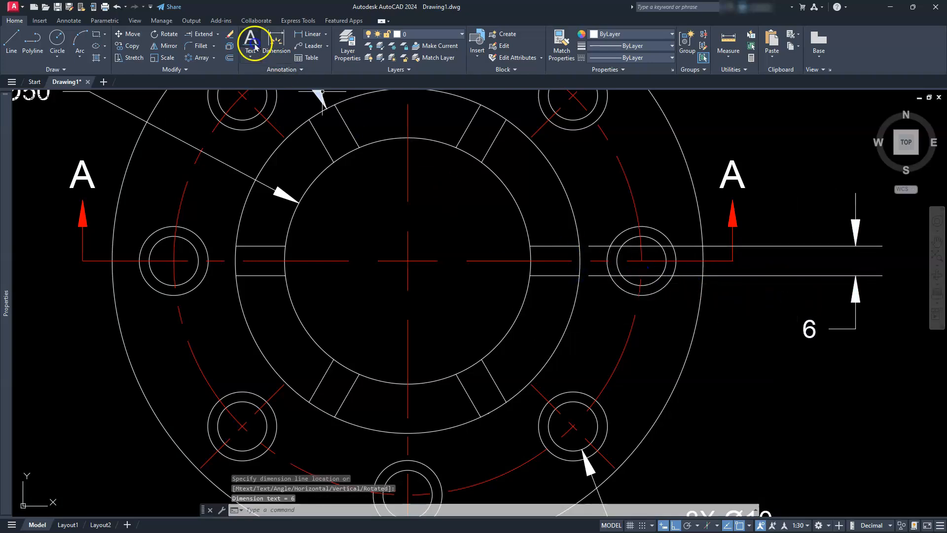
Step: Dimension the vertical distance from the right A-A section line's corner to the right slot's upper edge, placing it inside the slot-width dimension
{"action": "key", "text": "Return"}
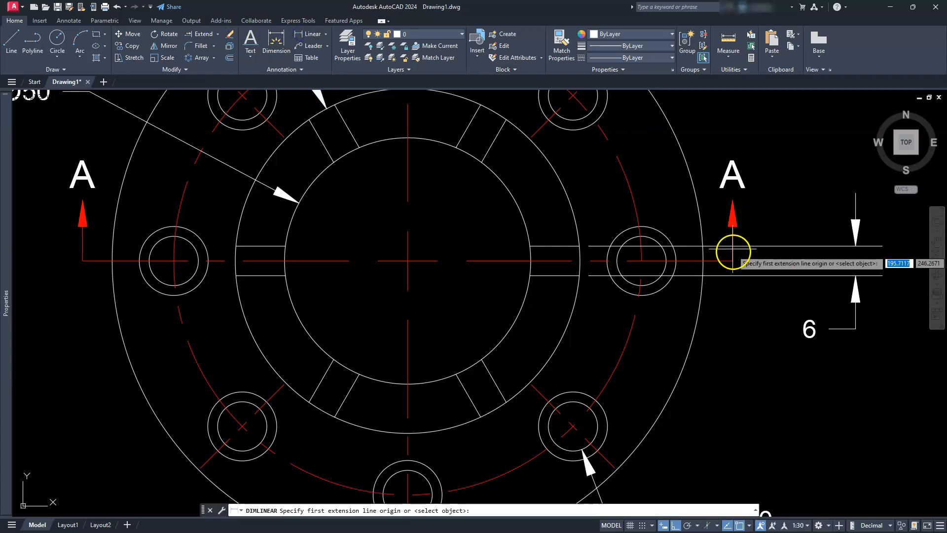
{"action": "left_click", "coordinate": [732, 260]}
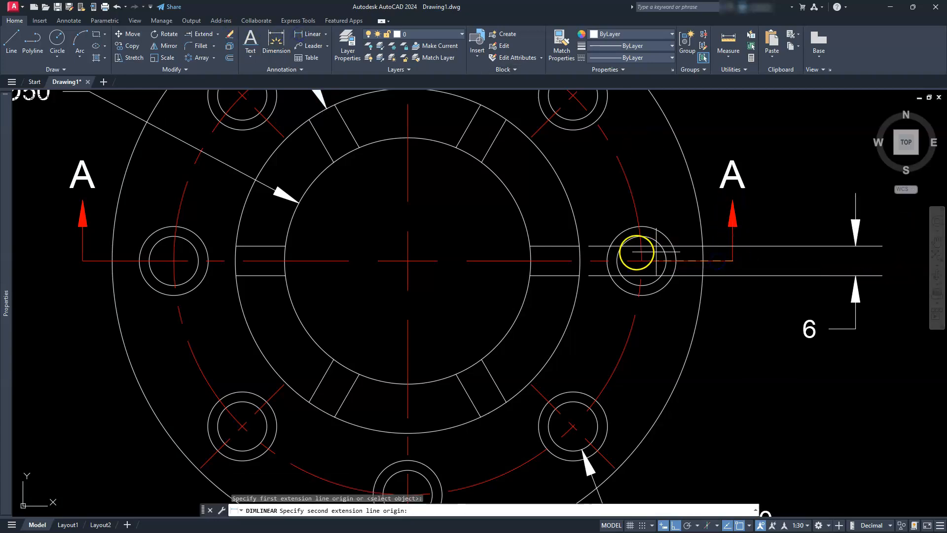
{"action": "left_click", "coordinate": [577, 246]}
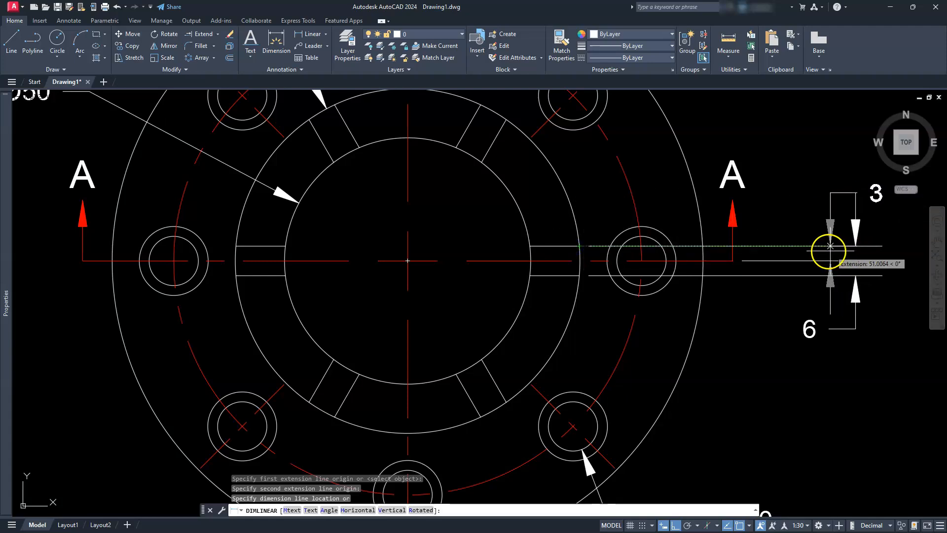
{"action": "left_click", "coordinate": [788, 252]}
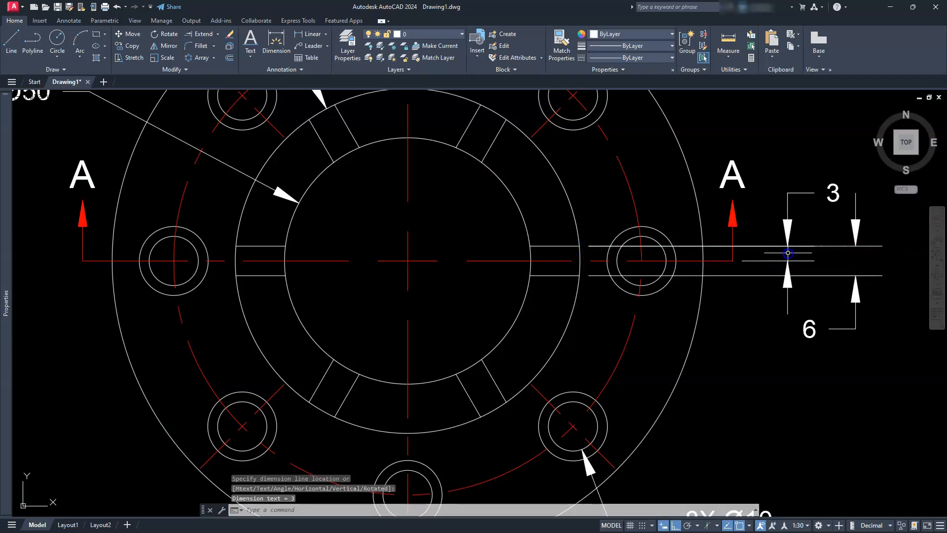
{"action": "key", "text": "Escape"}
{"action": "key", "text": "Escape"}
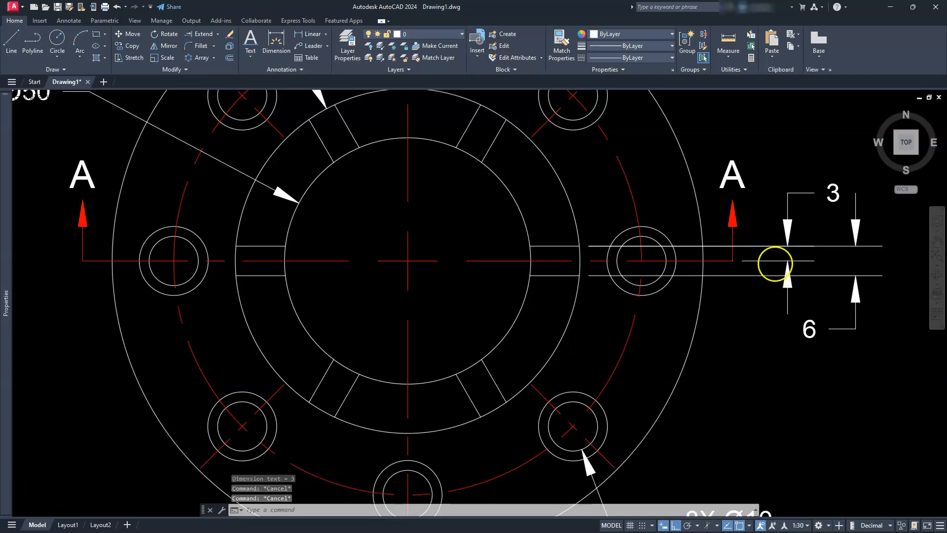
Step: Add the prefix "6X" to the slot-width dimension text beside the top view
{"action": "scroll", "coordinate": [775, 264], "scroll_direction": "down", "scroll_amount": 4}
{"action": "scroll", "coordinate": [696, 317], "scroll_direction": "up", "scroll_amount": 4}
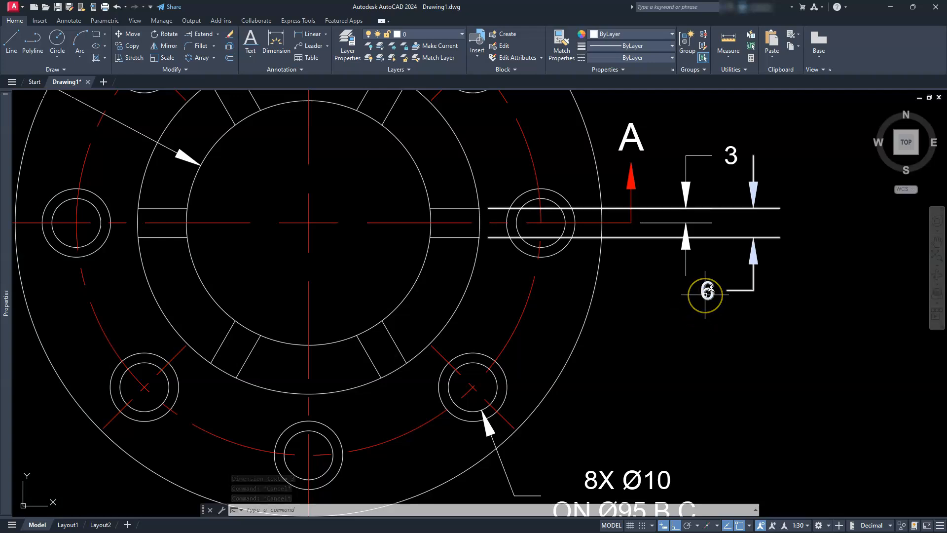
{"action": "left_click", "coordinate": [707, 292]}
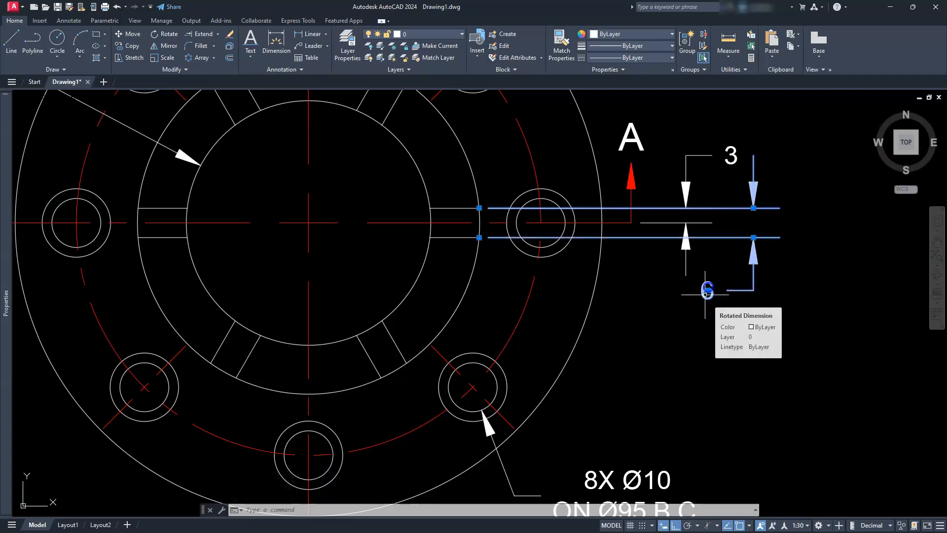
{"action": "key", "text": "Escape"}
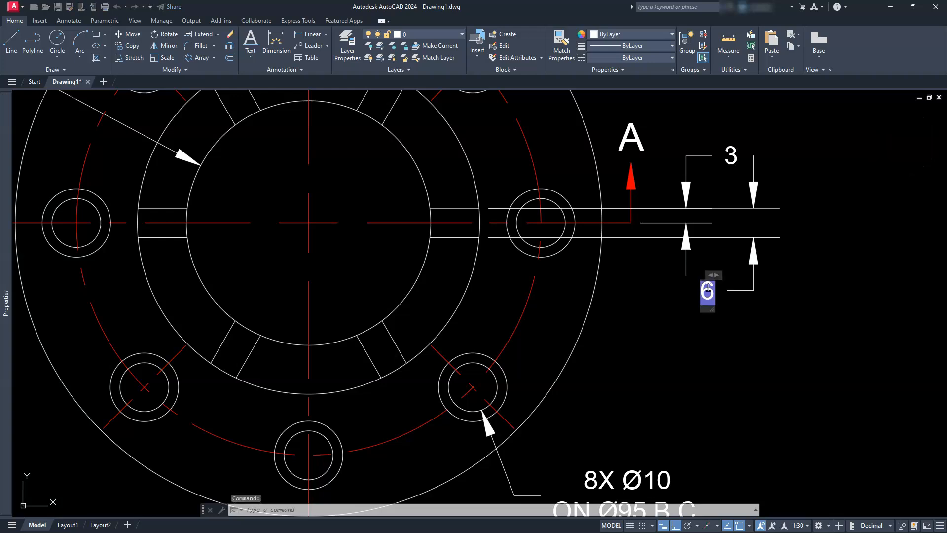
{"action": "type", "text": "X 6"}
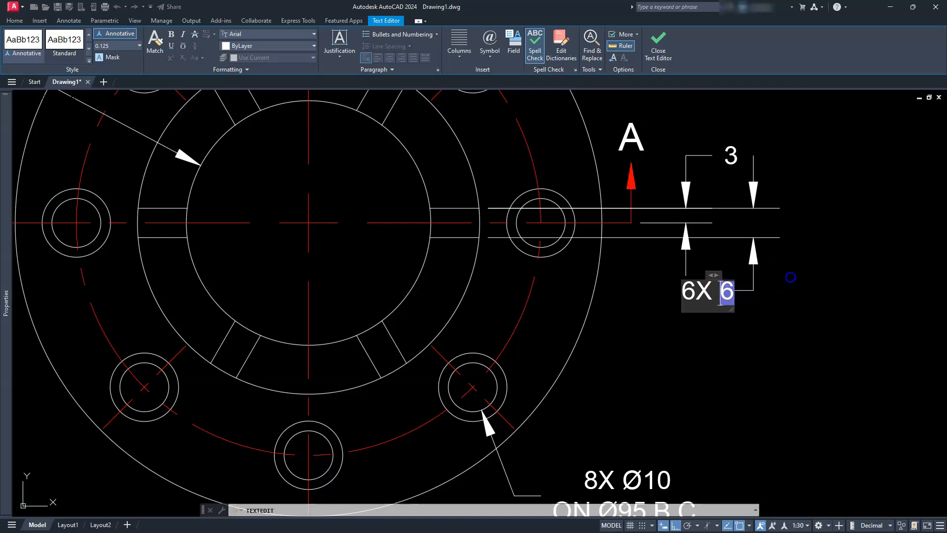
{"action": "left_click", "coordinate": [790, 277]}
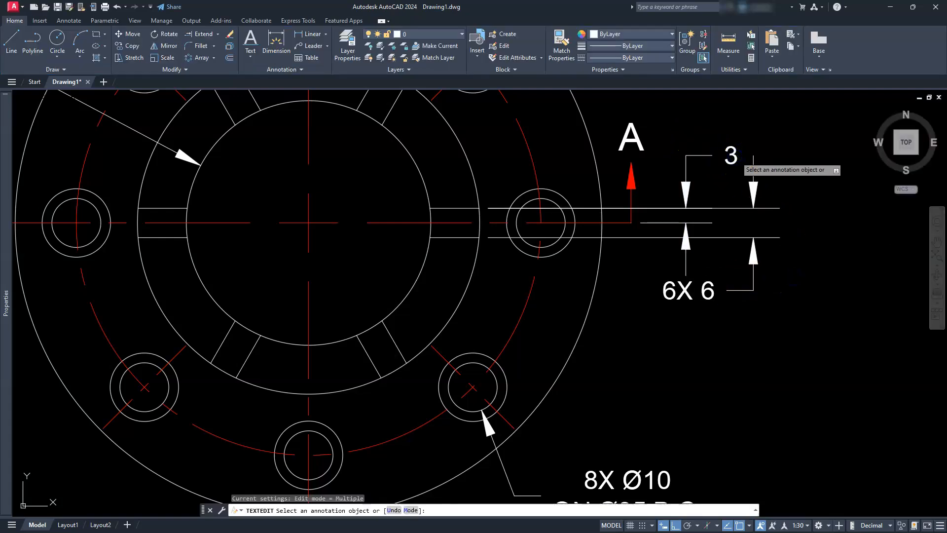
Step: Add the prefix "6X" to the dimension text for the slot's upper half, leaving a space before the value
{"action": "left_click", "coordinate": [734, 158]}
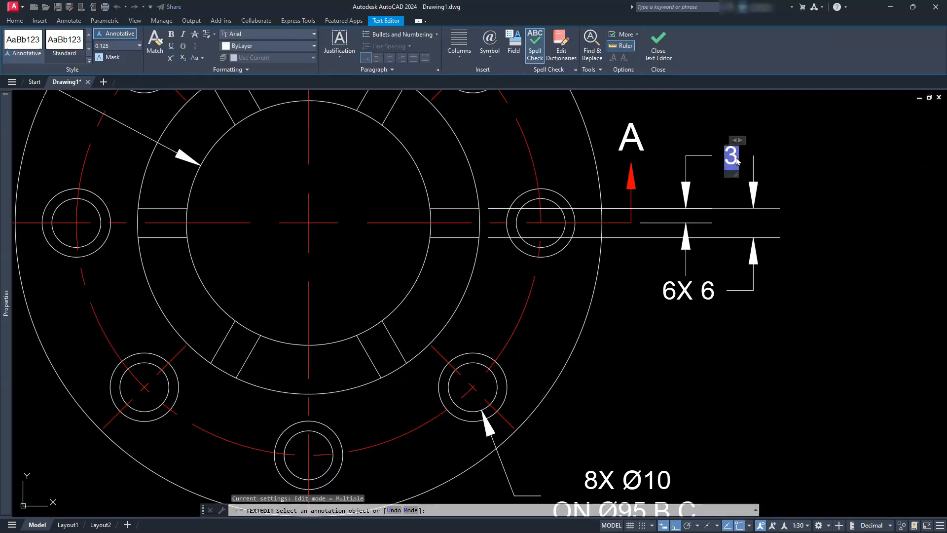
{"action": "type", "text": "6X"}
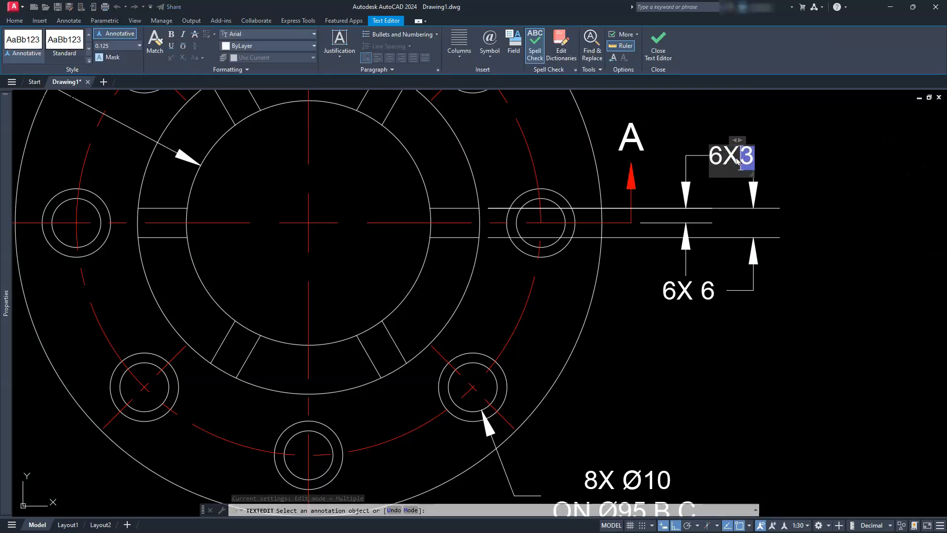
{"action": "left_click", "coordinate": [861, 148]}
{"action": "key", "text": "Escape"}
{"action": "key", "text": "Escape"}
{"action": "key", "text": "Escape"}
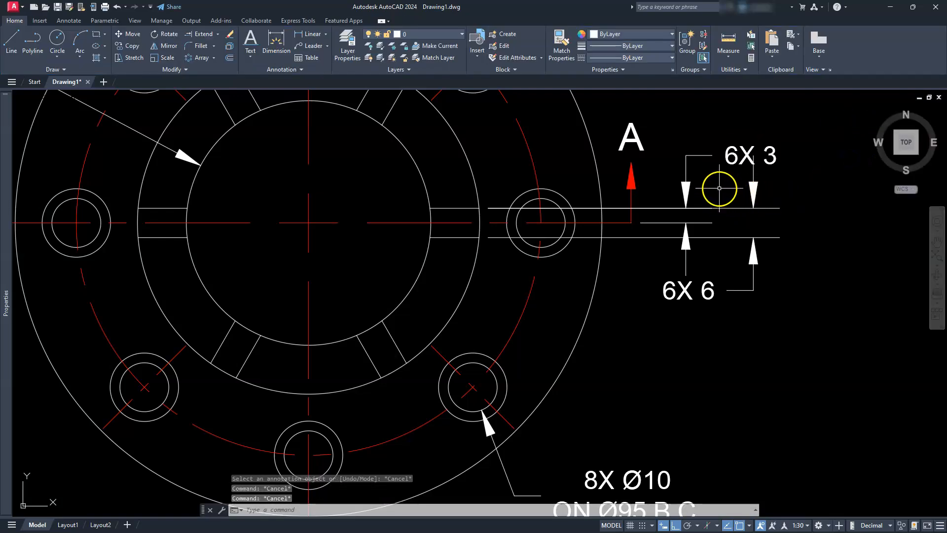
Step: Shift the slot-width dimension line farther right so it clears the half-width dimension's text
{"action": "left_click", "coordinate": [745, 225]}
{"action": "left_click", "coordinate": [745, 258]}
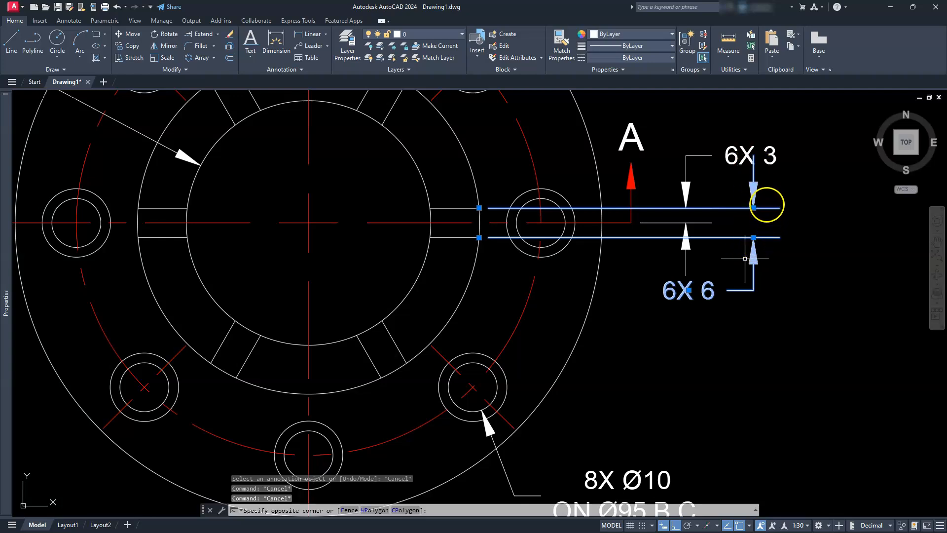
{"action": "left_click", "coordinate": [753, 237]}
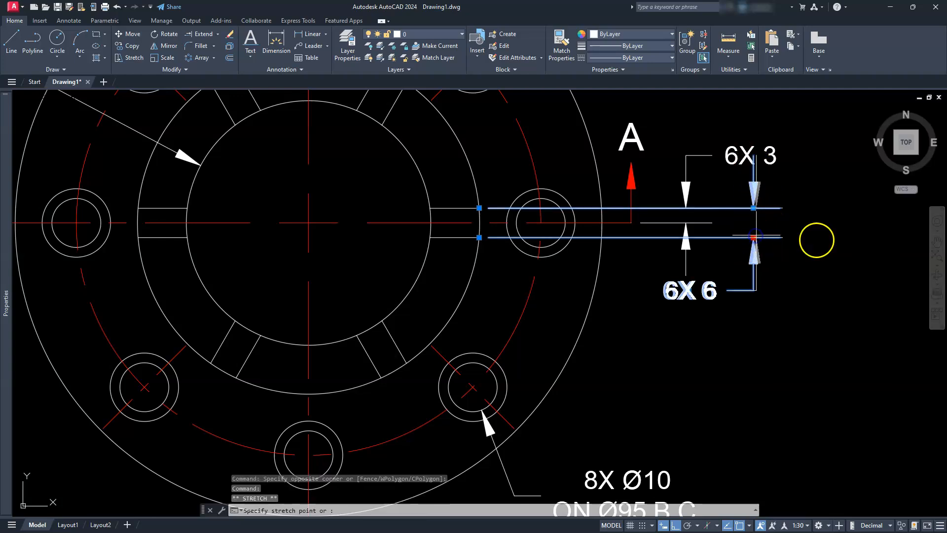
{"action": "key", "text": "Escape"}
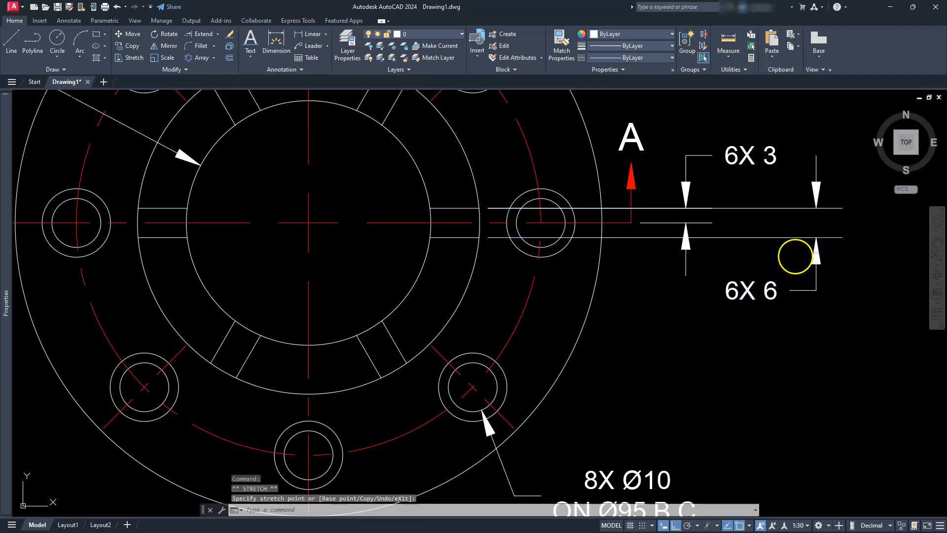
{"action": "key", "text": "Escape"}
Step: Add a vertical linear dimension for the part's overall height in the front view, placing it well left of the flange
{"action": "scroll", "coordinate": [762, 258], "scroll_direction": "down", "scroll_amount": 2}
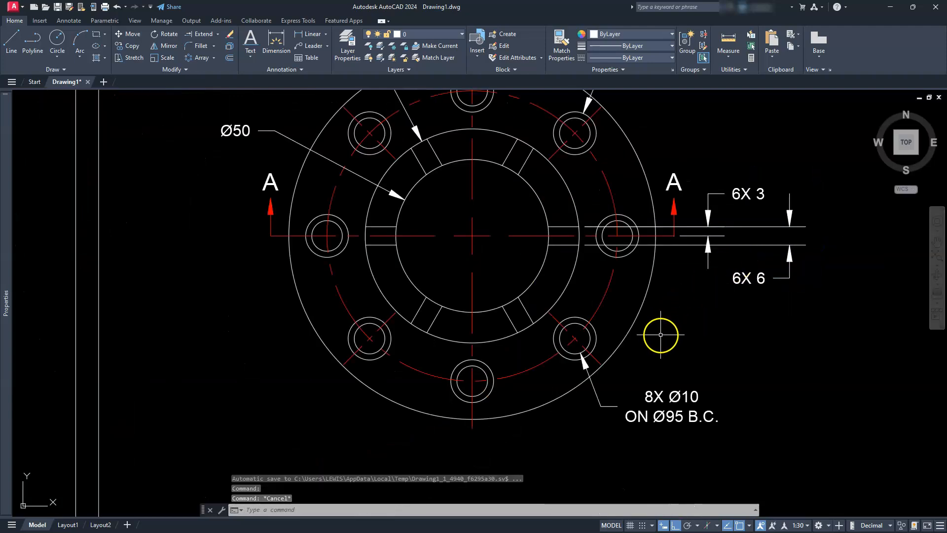
{"action": "scroll", "coordinate": [658, 335], "scroll_direction": "down", "scroll_amount": 2}
{"action": "middle_click_drag", "start_coordinate": [572, 422], "coordinate": [588, 286]}
{"action": "middle_click_drag", "start_coordinate": [512, 406], "coordinate": [575, 256]}
{"action": "scroll", "coordinate": [572, 252], "scroll_direction": "up", "scroll_amount": 4}
{"action": "scroll", "coordinate": [590, 259], "scroll_direction": "down", "scroll_amount": 2}
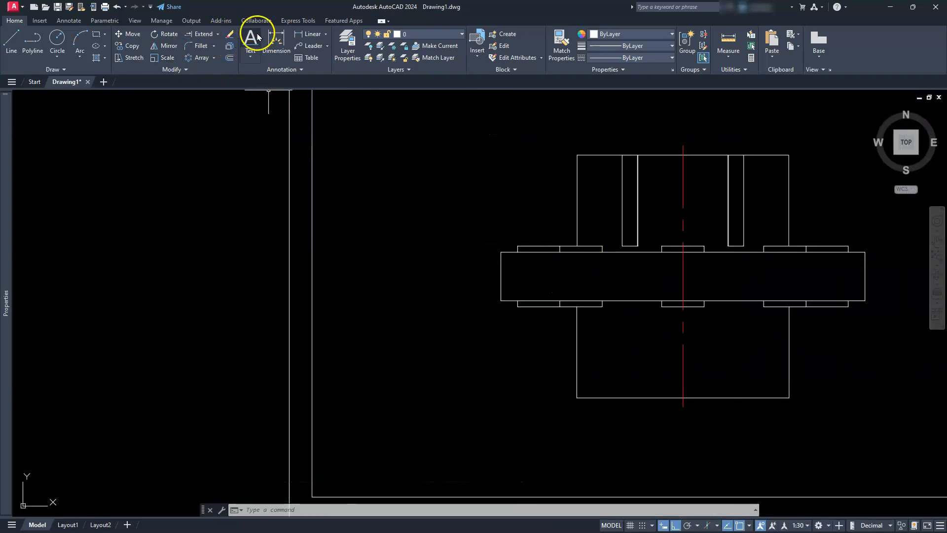
{"action": "left_click", "coordinate": [312, 35]}
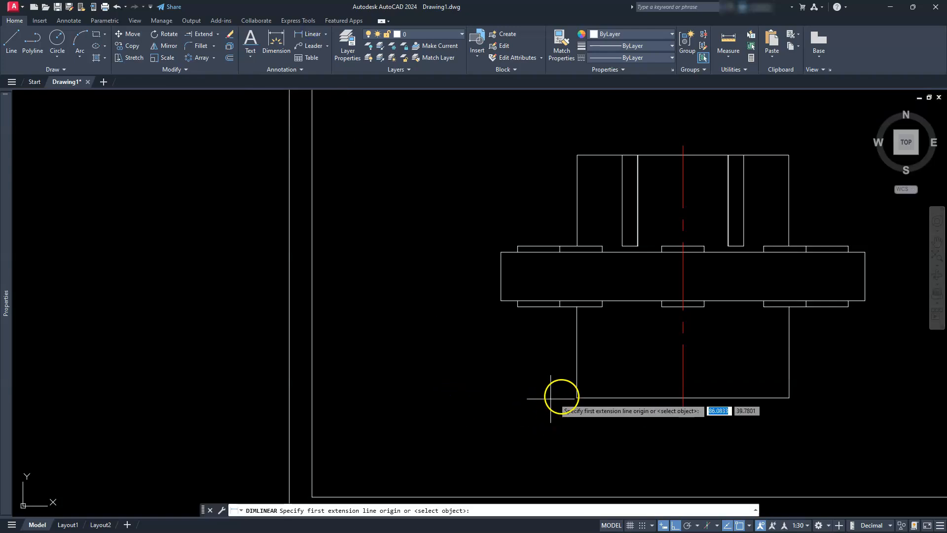
{"action": "left_click", "coordinate": [576, 397]}
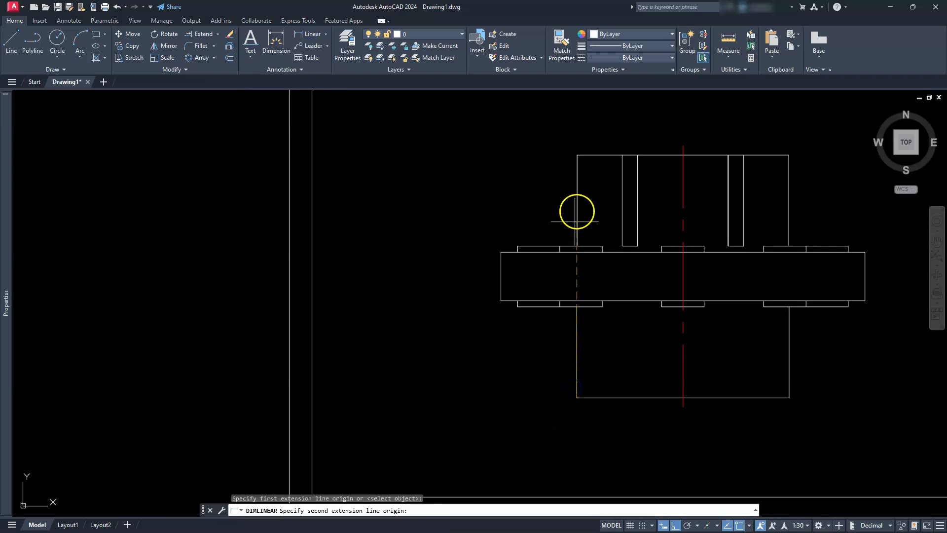
{"action": "left_click", "coordinate": [577, 154]}
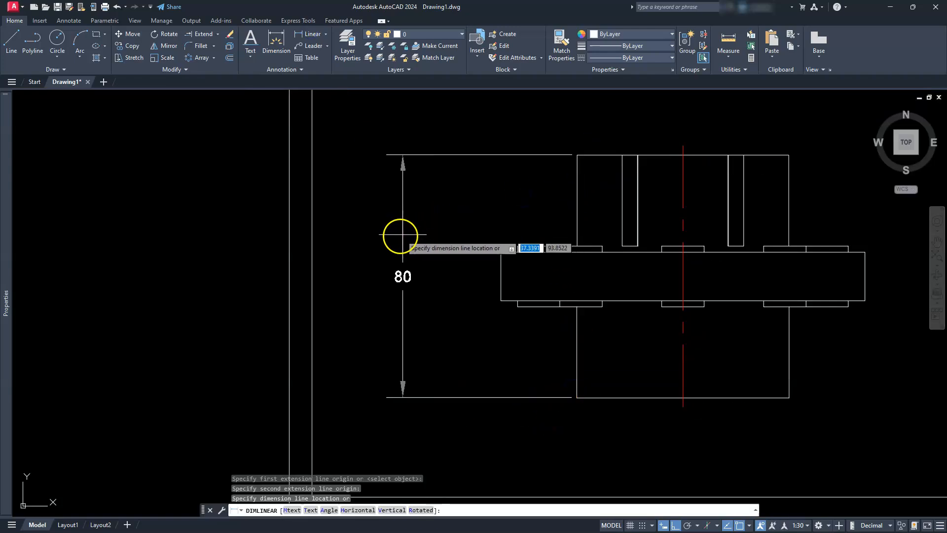
{"action": "left_click", "coordinate": [398, 236]}
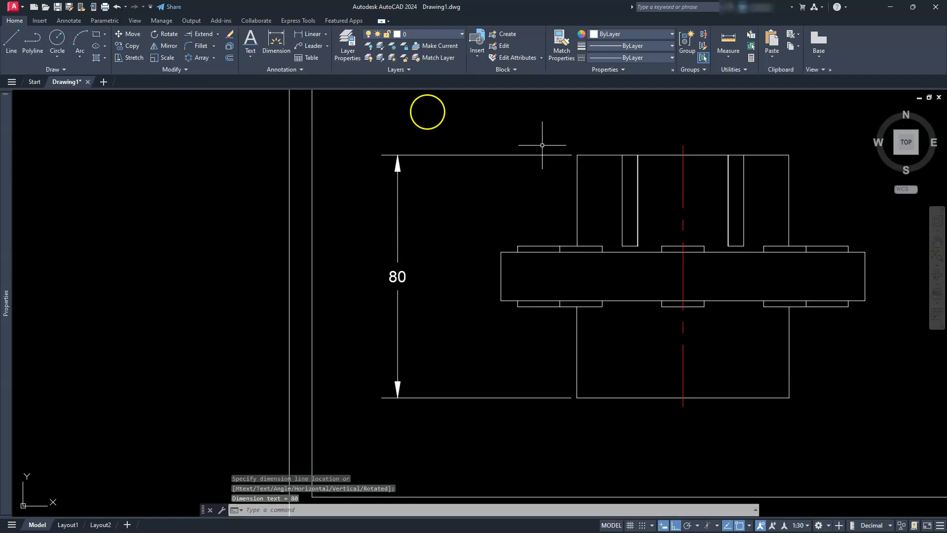
Step: Dimension the vertical distance from the hub's top edge to the flange's top face, placing it between the overall height dimension and the part
{"action": "key", "text": "space"}
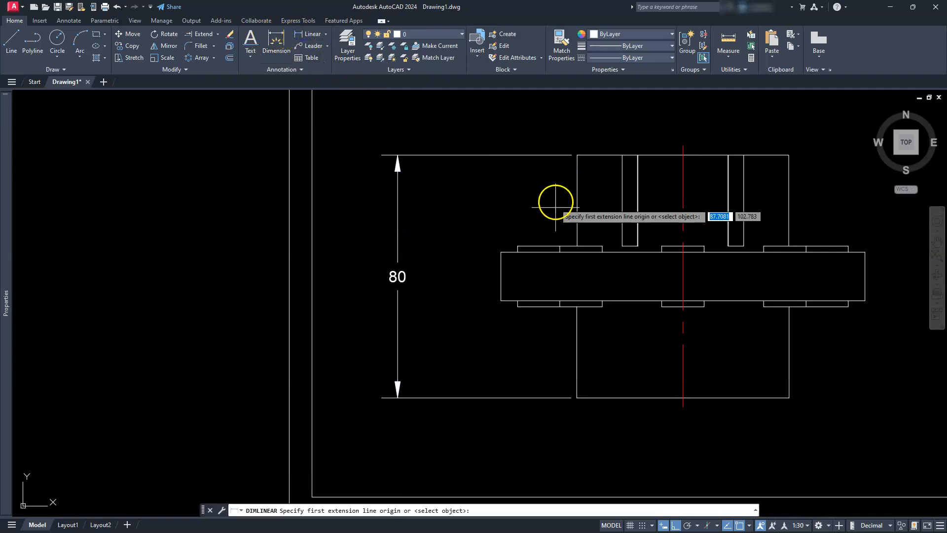
{"action": "left_click", "coordinate": [577, 155]}
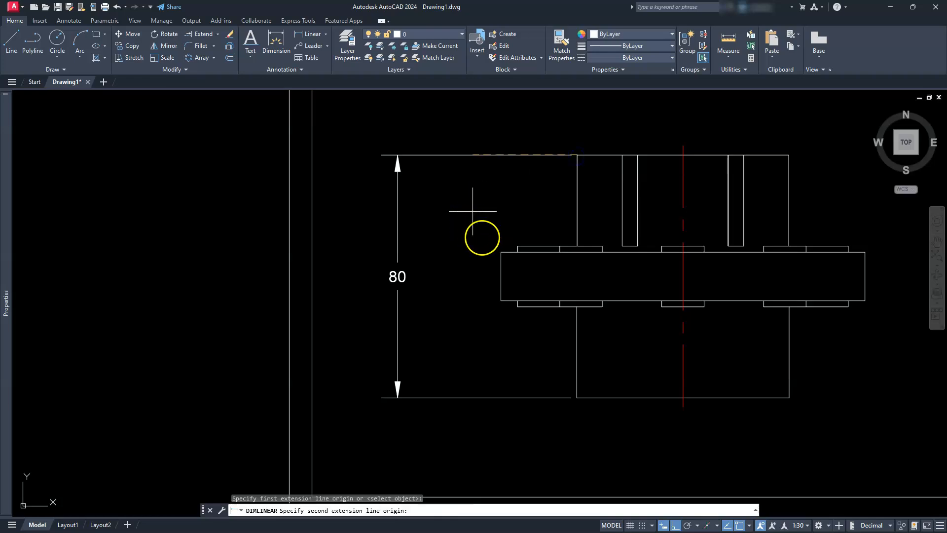
{"action": "left_click", "coordinate": [501, 251]}
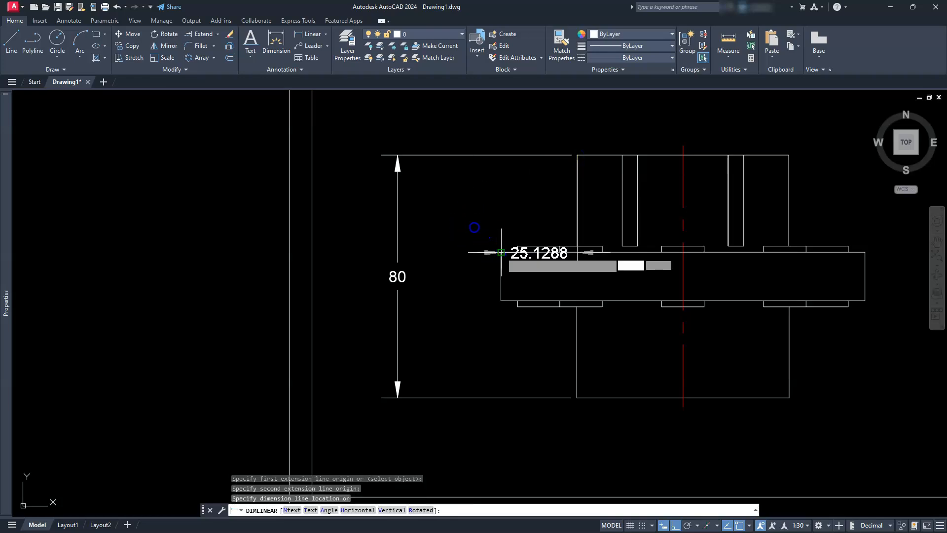
{"action": "left_click", "coordinate": [452, 205]}
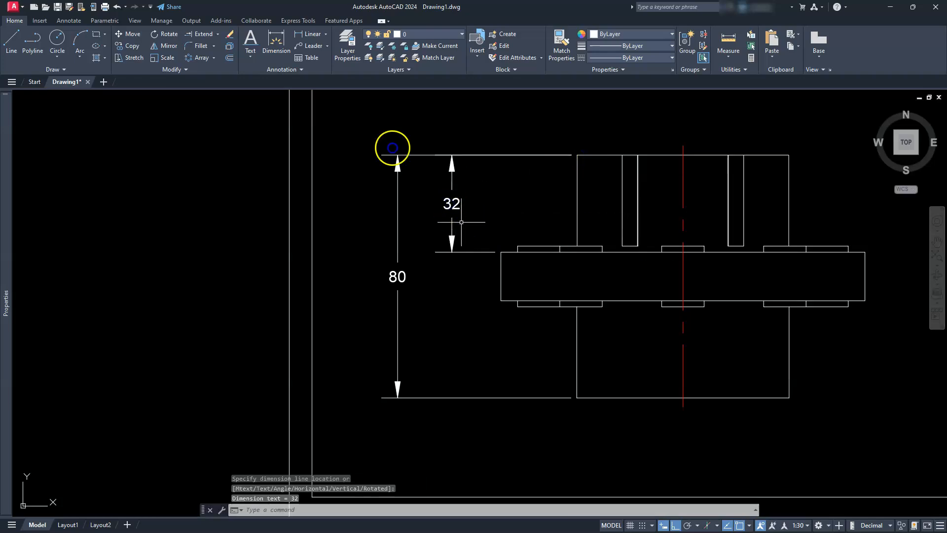
Step: Dimension the flange thickness vertically in the front view, aligning the dimension line with the one for the upper hub height
{"action": "left_click", "coordinate": [305, 35]}
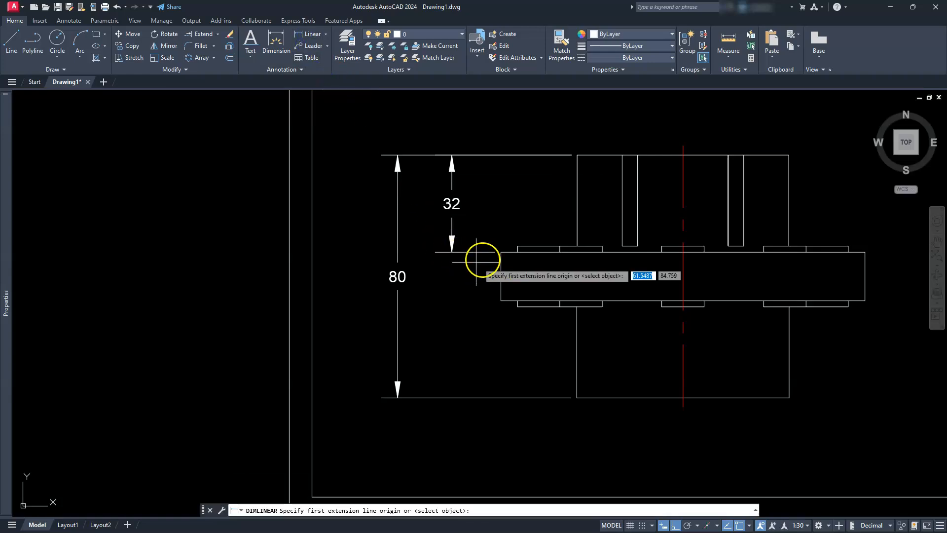
{"action": "left_click", "coordinate": [501, 251]}
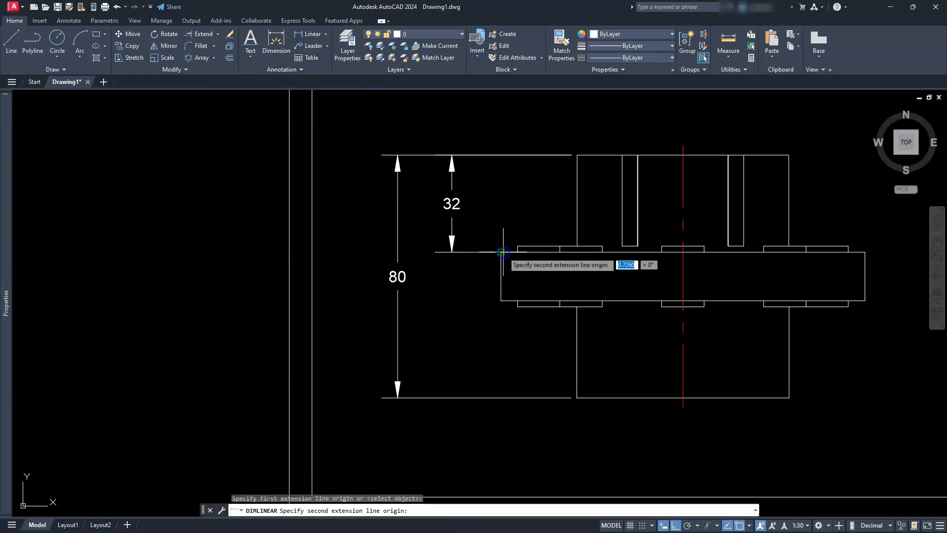
{"action": "left_click", "coordinate": [501, 300]}
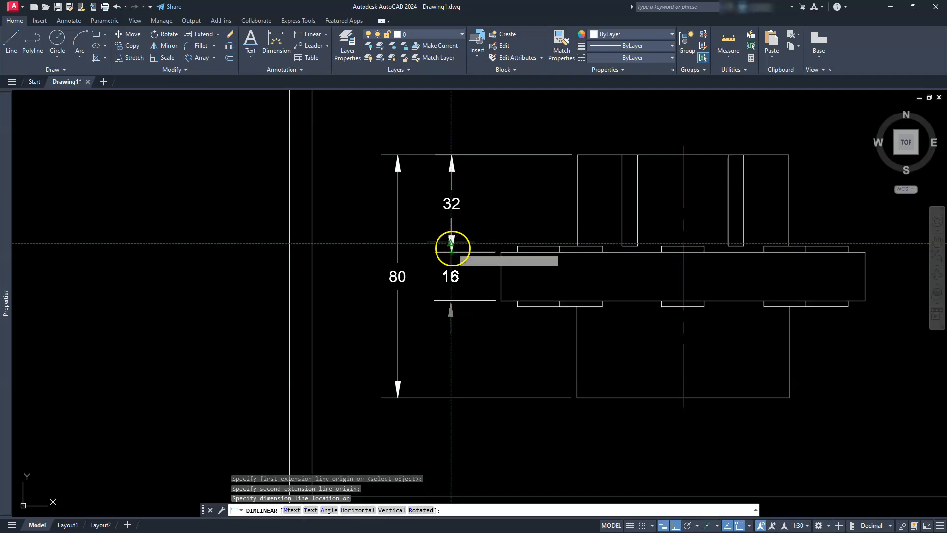
{"action": "left_click", "coordinate": [452, 253]}
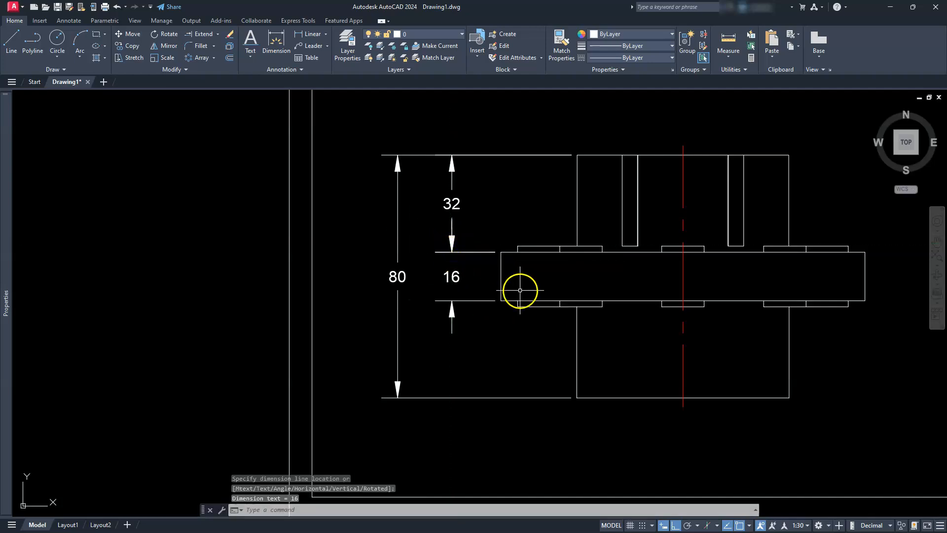
{"action": "key", "text": "Escape"}
Step: In the section view, dimension the vertical offset from the flange's top face to the left hole boss's top, placing it left of the flange
{"action": "scroll", "coordinate": [522, 282], "scroll_direction": "down", "scroll_amount": 2}
{"action": "middle_click_drag", "start_coordinate": [647, 302], "coordinate": [197, 317]}
{"action": "scroll", "coordinate": [464, 326], "scroll_direction": "up", "scroll_amount": 3}
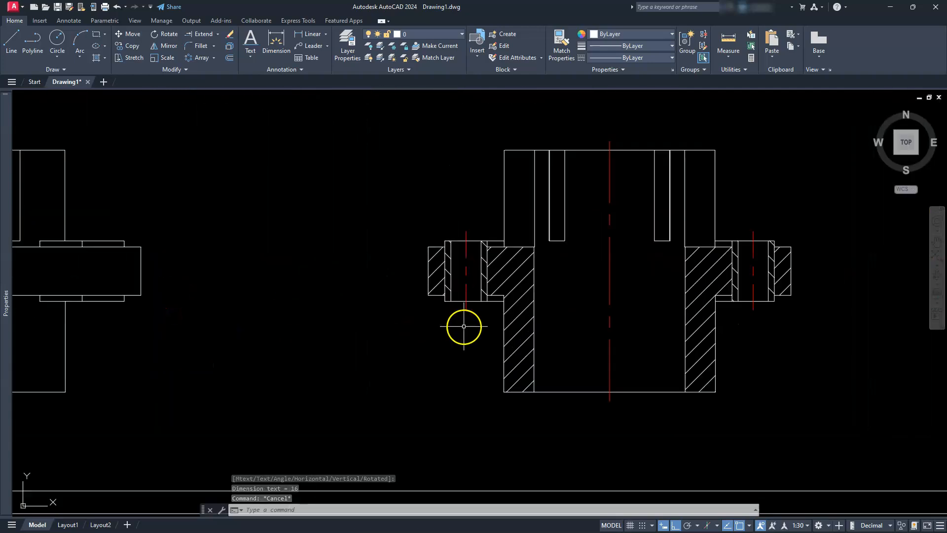
{"action": "middle_click_drag", "start_coordinate": [465, 326], "coordinate": [465, 327]}
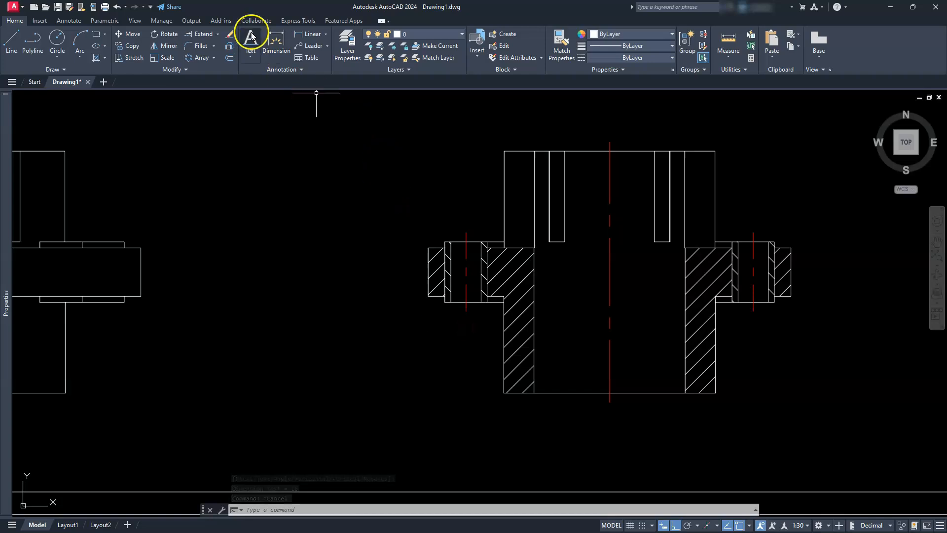
{"action": "scroll", "coordinate": [434, 254], "scroll_direction": "up", "scroll_amount": 5}
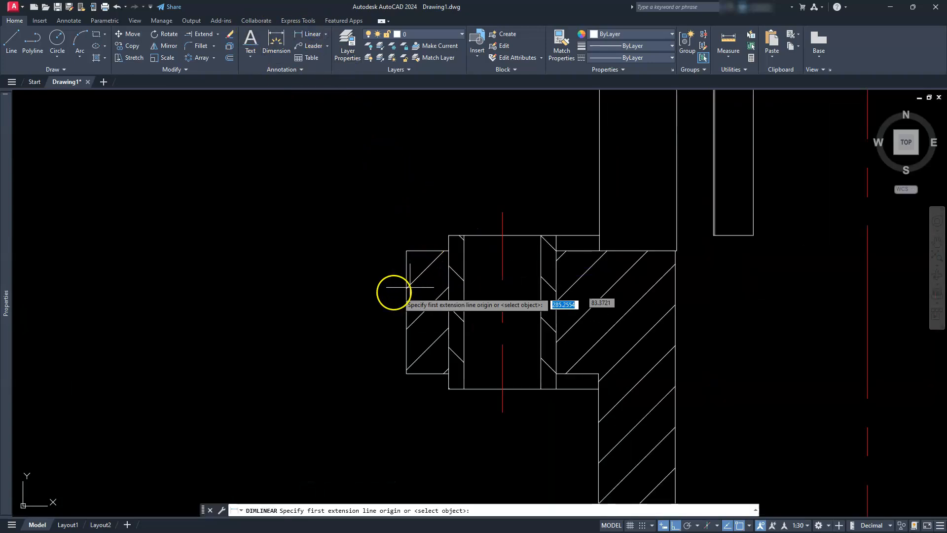
{"action": "left_click", "coordinate": [406, 251]}
{"action": "left_click", "coordinate": [448, 235]}
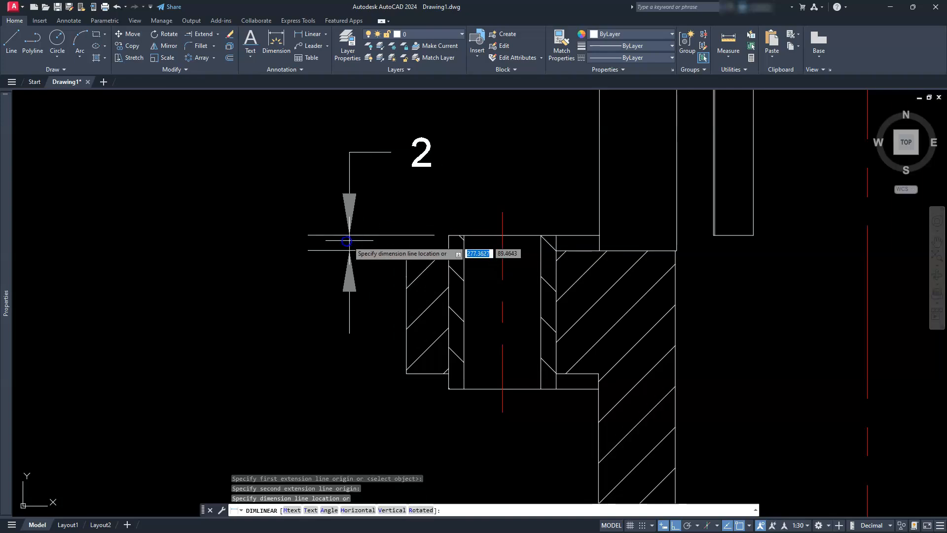
{"action": "left_click", "coordinate": [346, 242]}
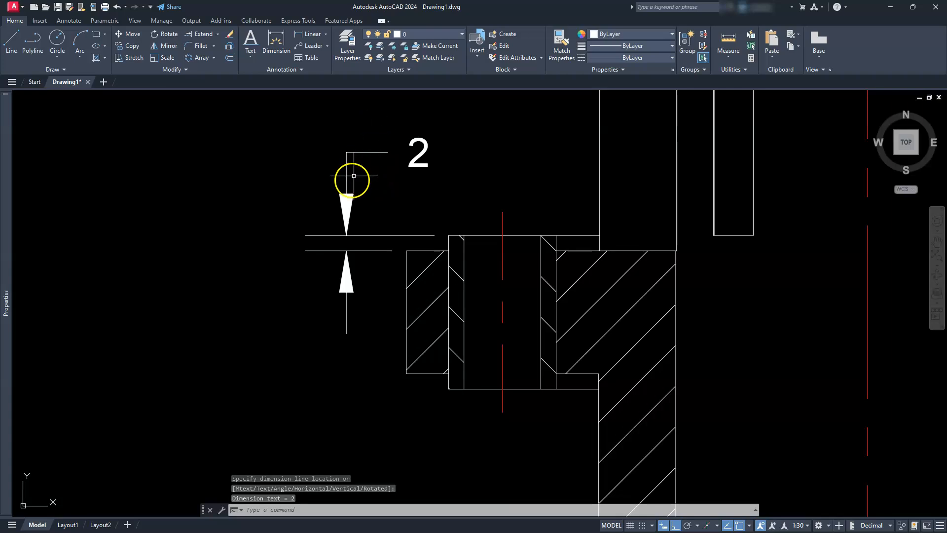
Step: Dimension the left boss's projection below the flange's underside, aligning it with the upper projection dimension
{"action": "left_click", "coordinate": [307, 34]}
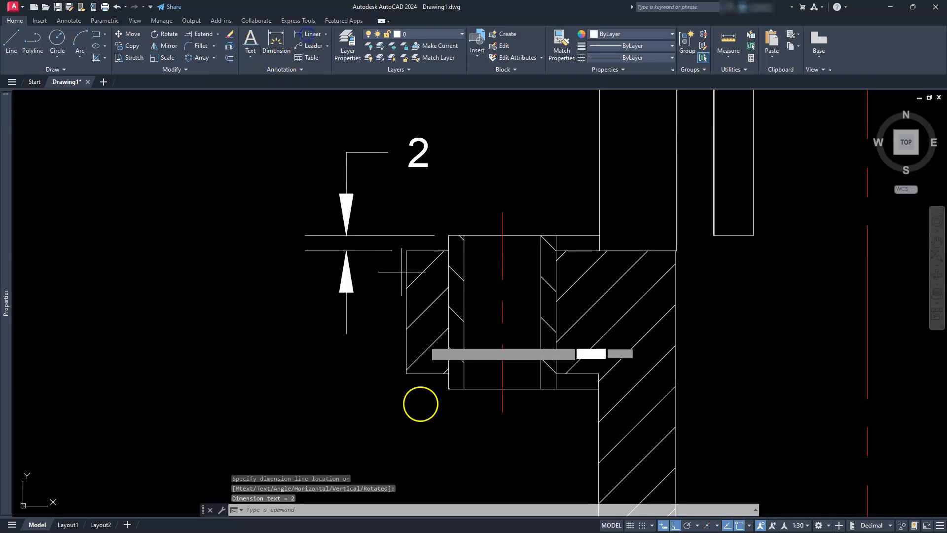
{"action": "left_click", "coordinate": [406, 375]}
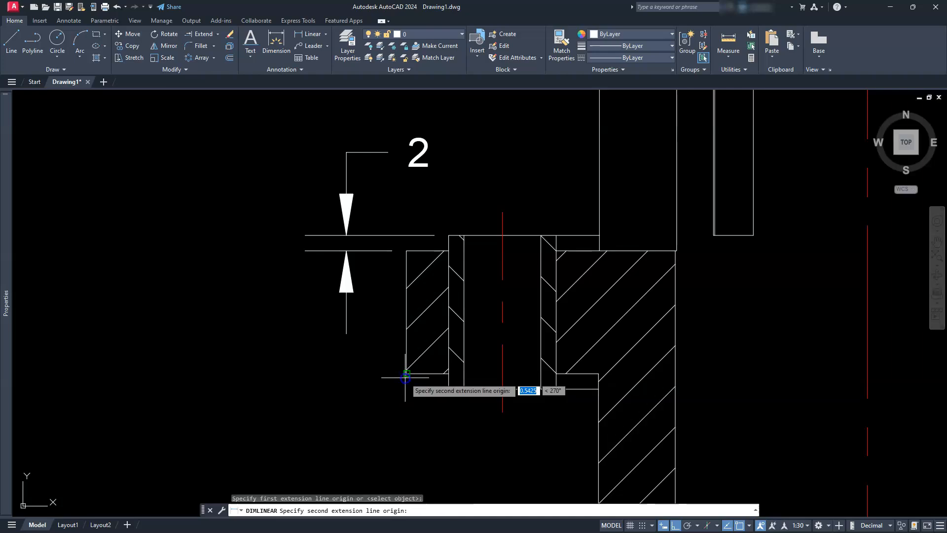
{"action": "left_click", "coordinate": [449, 389]}
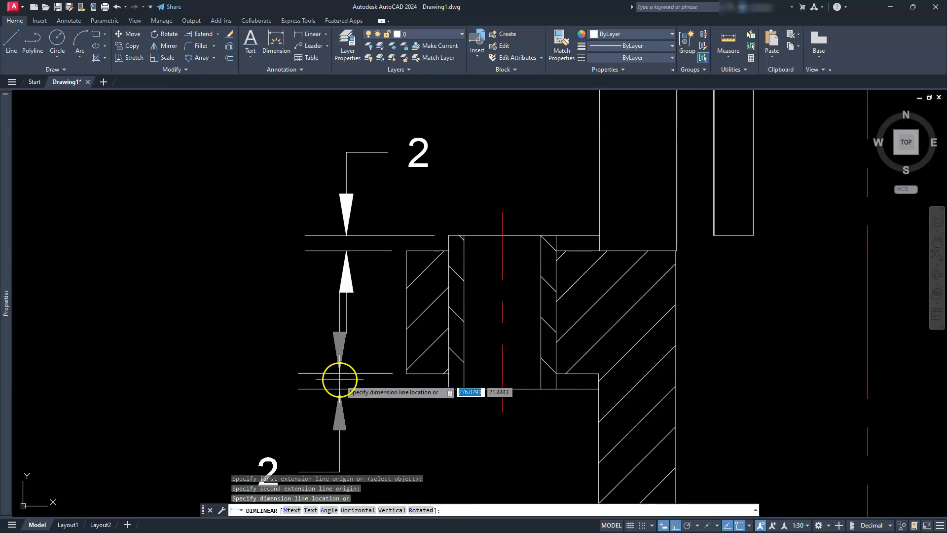
{"action": "left_click", "coordinate": [346, 333]}
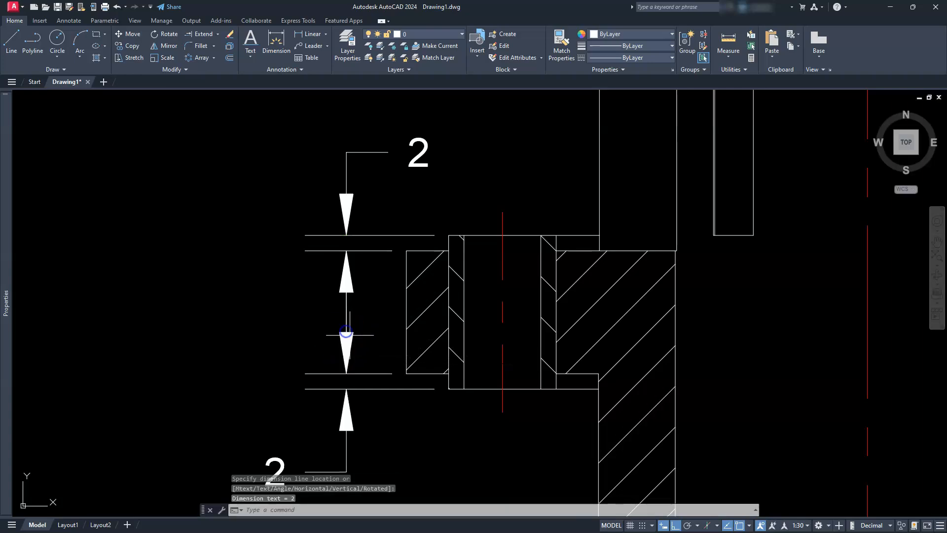
{"action": "key", "text": "Escape"}
{"action": "key", "text": "Escape"}
Step: Dimension the right slot's depth vertically in the section view, placing the dimension between the slot and the centerline
{"action": "scroll", "coordinate": [400, 343], "scroll_direction": "down", "scroll_amount": 4}
{"action": "middle_click_drag", "start_coordinate": [635, 376], "coordinate": [514, 378]}
{"action": "scroll", "coordinate": [505, 246], "scroll_direction": "up", "scroll_amount": 2}
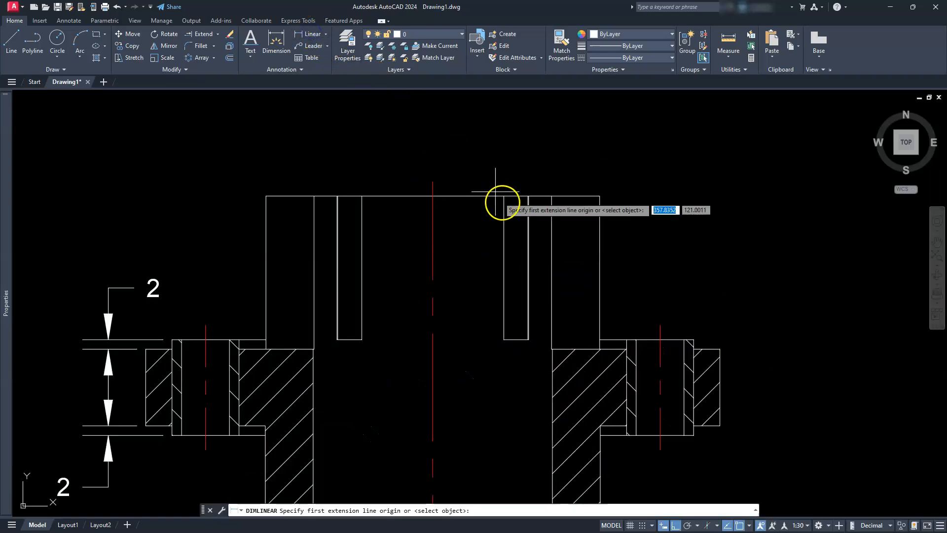
{"action": "left_click", "coordinate": [506, 218]}
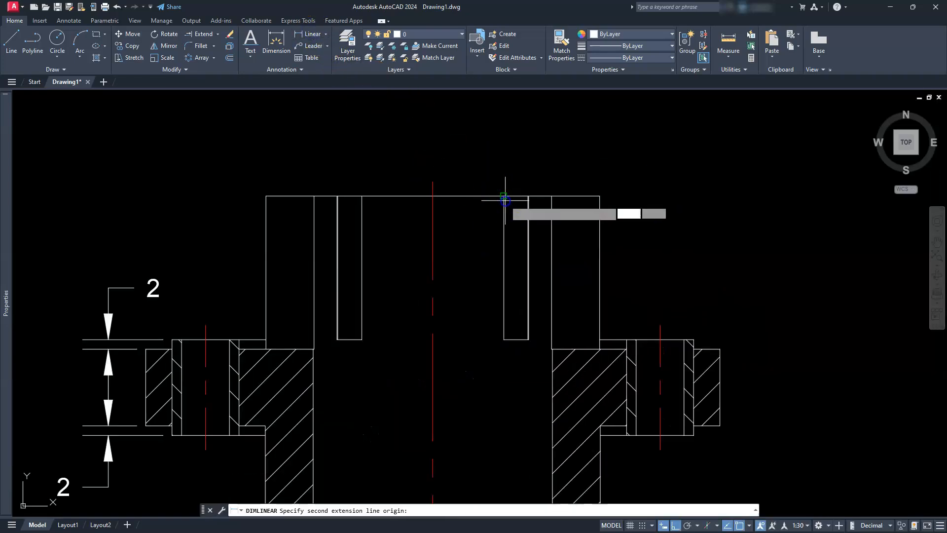
{"action": "left_click", "coordinate": [502, 337]}
{"action": "left_click", "coordinate": [467, 304]}
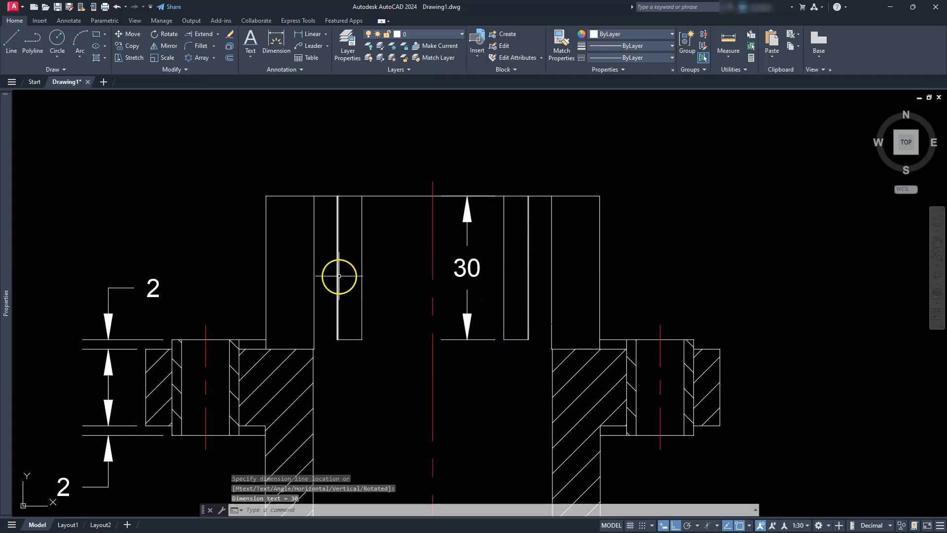
Step: Add a horizontal dimension across the flange's full outer width in the section view, placing it above the hub
{"action": "scroll", "coordinate": [338, 277], "scroll_direction": "down", "scroll_amount": 2}
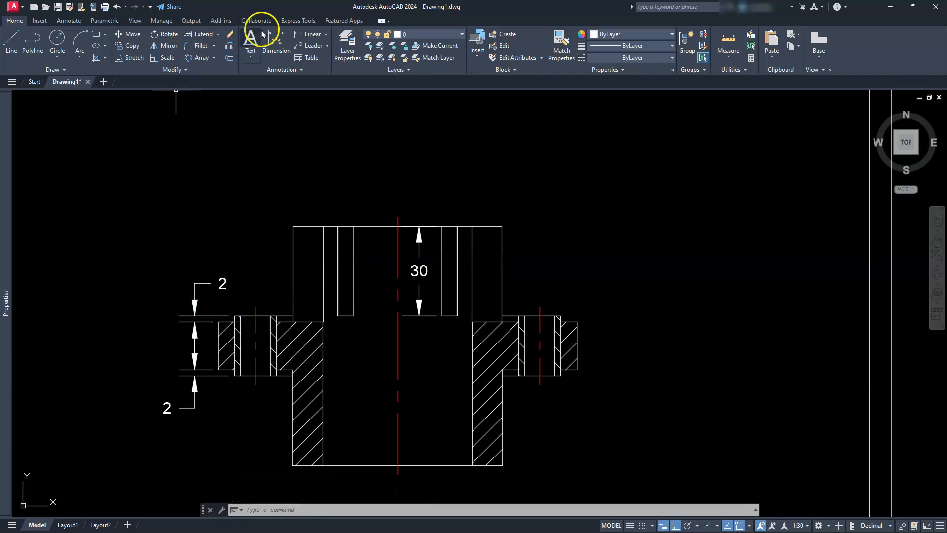
{"action": "left_click", "coordinate": [309, 33]}
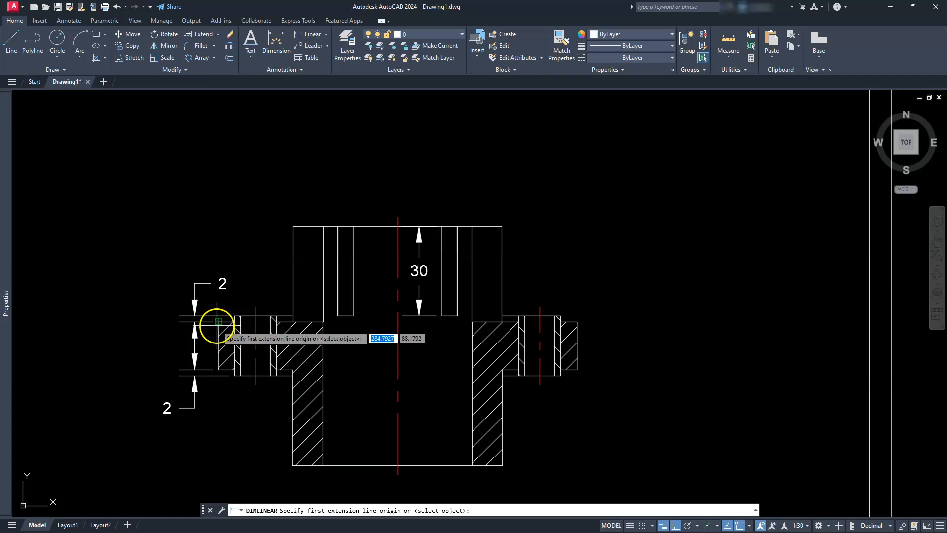
{"action": "left_click", "coordinate": [219, 322]}
{"action": "left_click", "coordinate": [577, 321]}
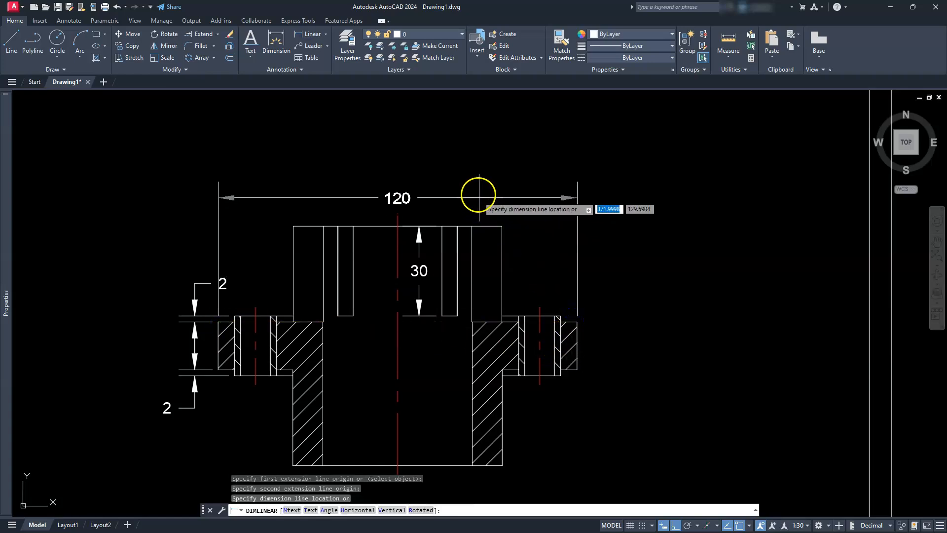
{"action": "left_click", "coordinate": [479, 183]}
{"action": "left_click", "coordinate": [494, 205]}
{"action": "key", "text": "Escape"}
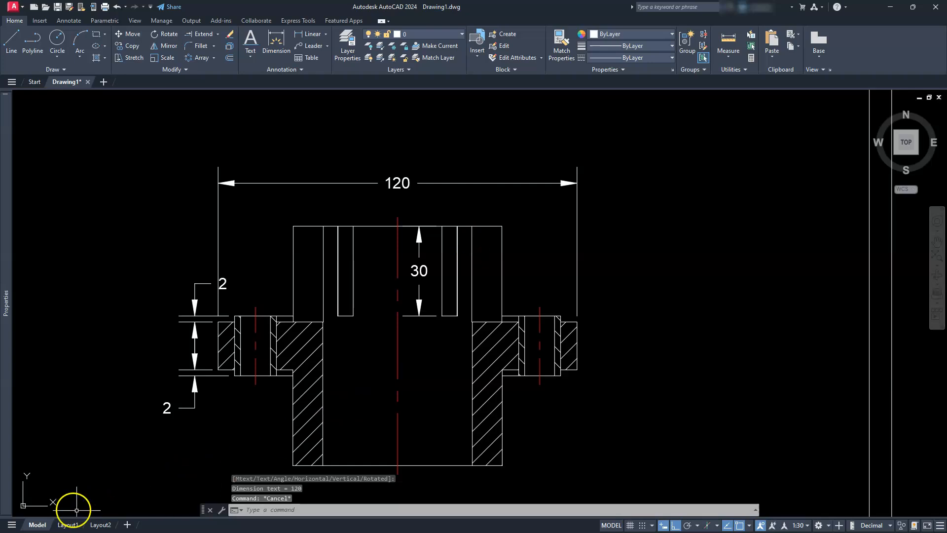
Step: Shift both boss projection dimensions farther left of the flange, clear of the flange width's extension line, keeping them aligned with each other
{"action": "left_click", "coordinate": [211, 284]}
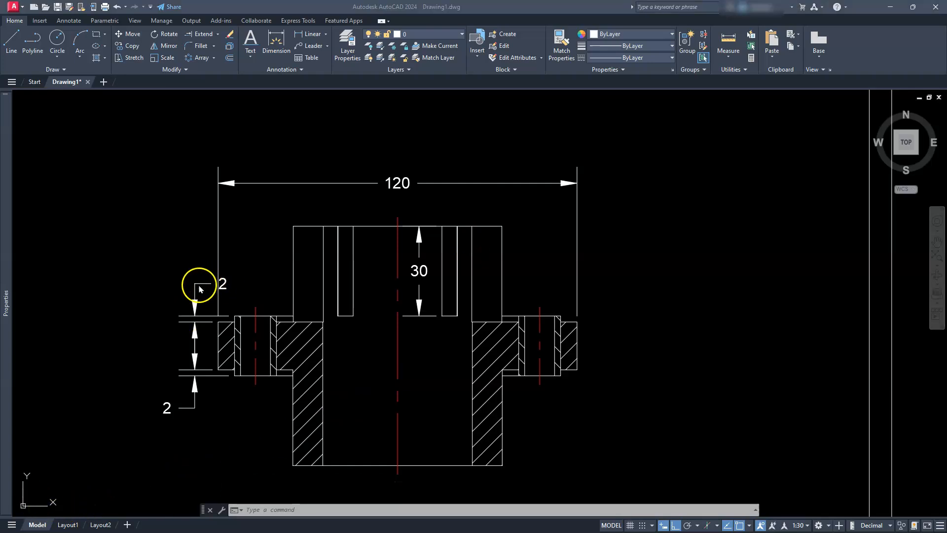
{"action": "left_click", "coordinate": [199, 302]}
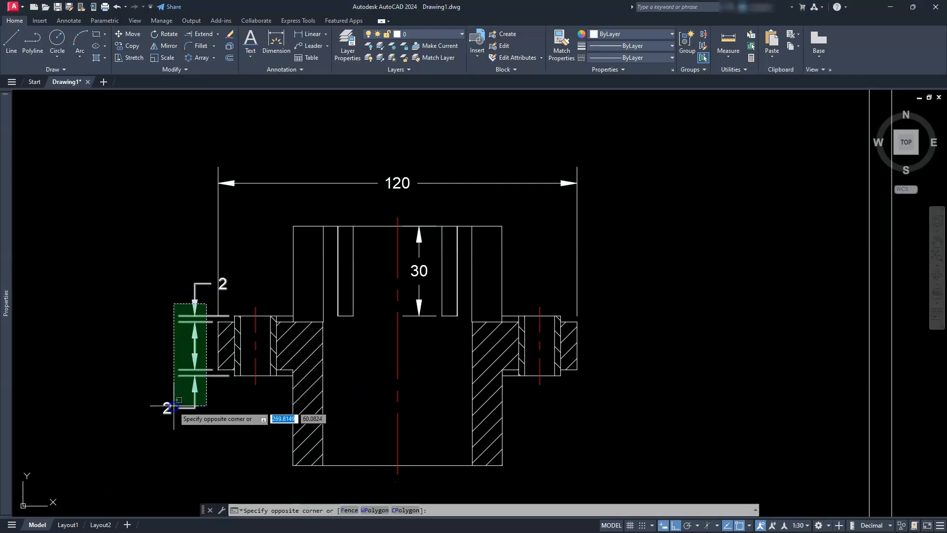
{"action": "left_click", "coordinate": [173, 406]}
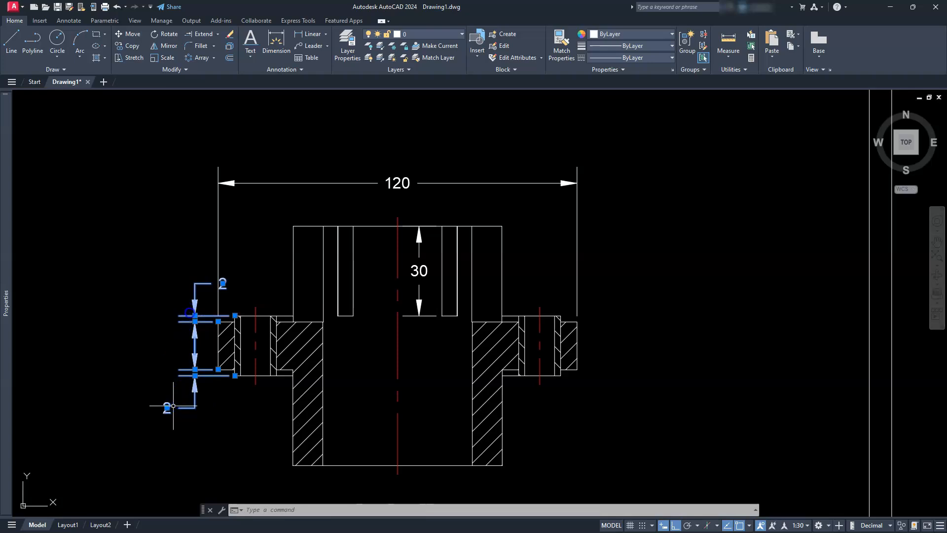
{"action": "left_click", "coordinate": [190, 305]}
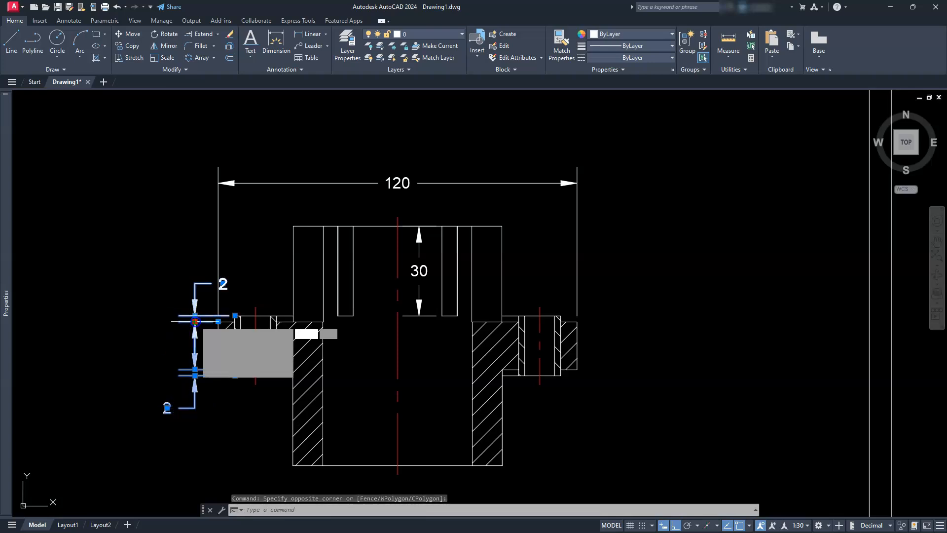
{"action": "left_click", "coordinate": [195, 321]}
{"action": "left_click", "coordinate": [159, 326]}
{"action": "left_click", "coordinate": [159, 326]}
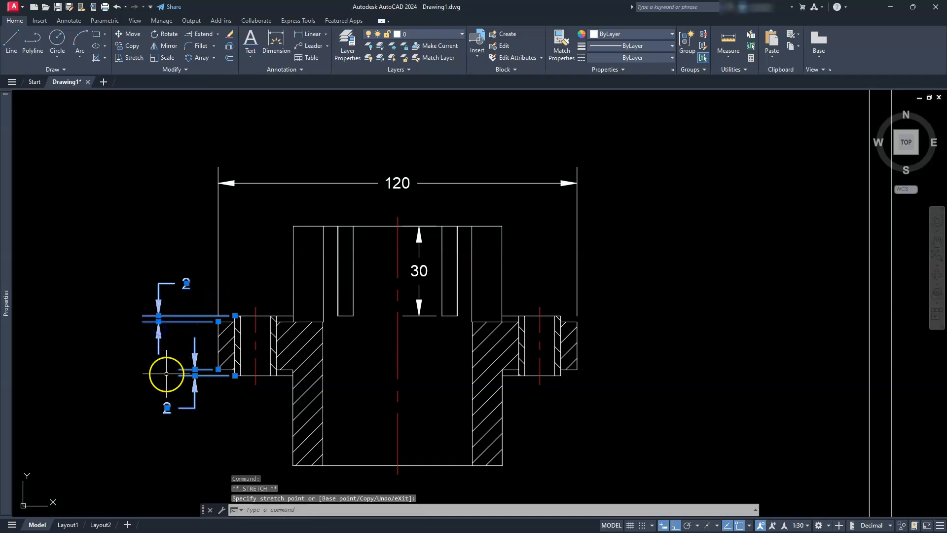
{"action": "scroll", "coordinate": [165, 374], "scroll_direction": "up", "scroll_amount": 4}
{"action": "left_click", "coordinate": [237, 361]}
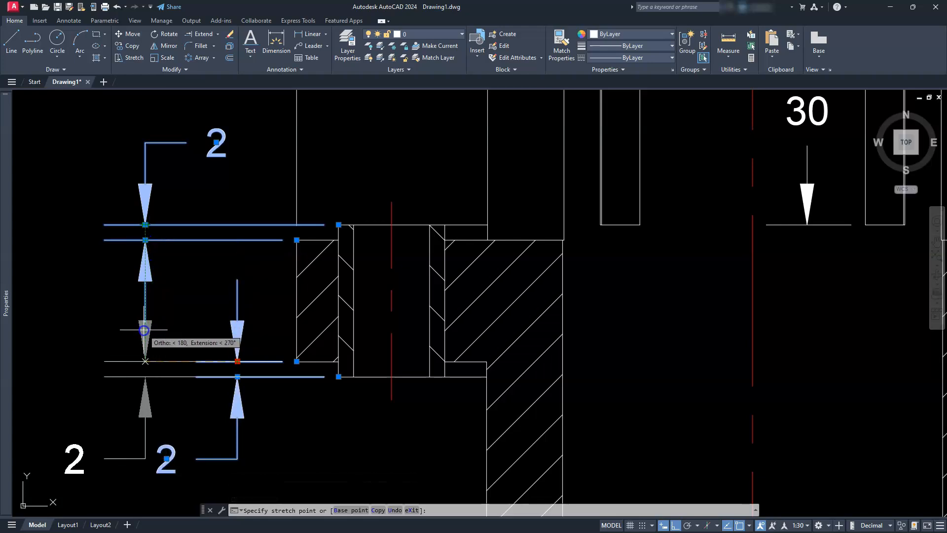
{"action": "key", "text": "Escape"}
{"action": "key", "text": "Escape"}
{"action": "scroll", "coordinate": [165, 332], "scroll_direction": "down", "scroll_amount": 2}
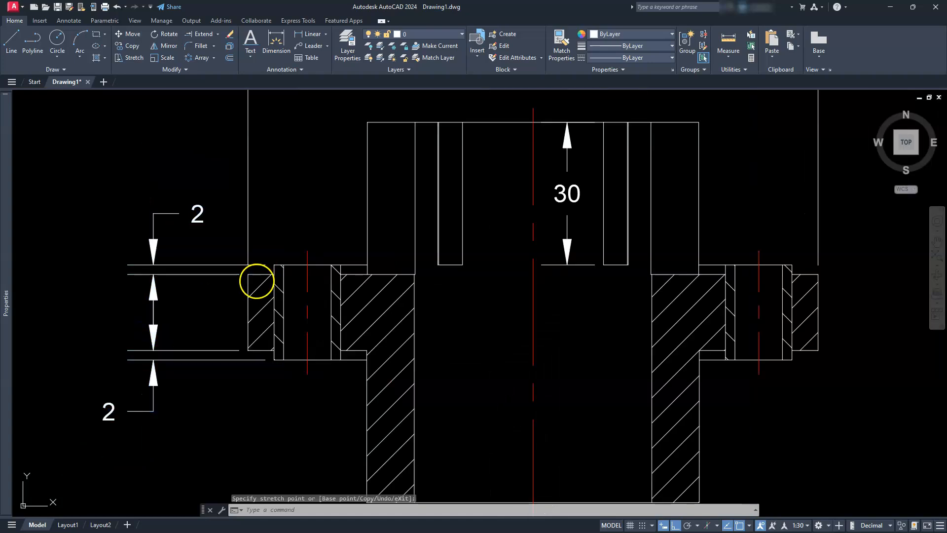
Step: Add a diameter symbol (%%c) before the value of the flange's overall width dimension in the section view
{"action": "scroll", "coordinate": [267, 280], "scroll_direction": "down", "scroll_amount": 2}
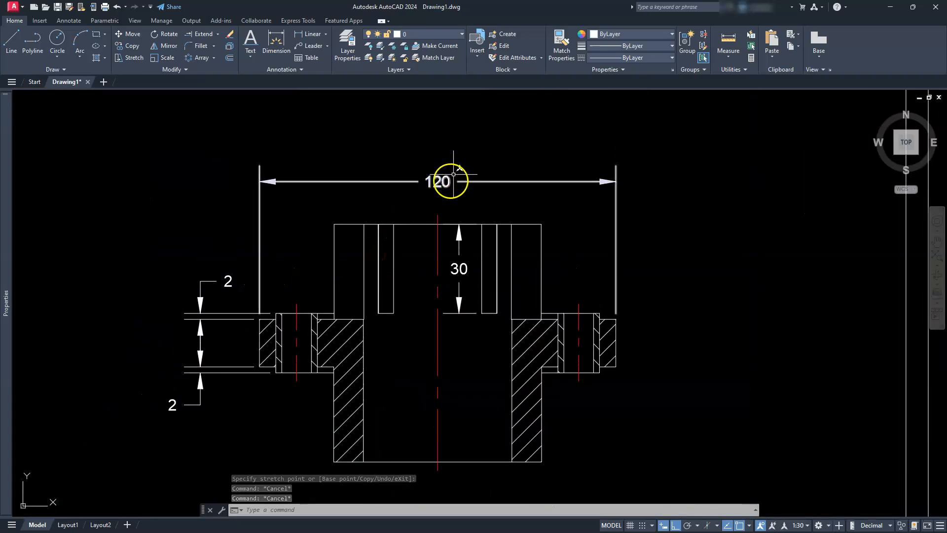
{"action": "left_click", "coordinate": [437, 181]}
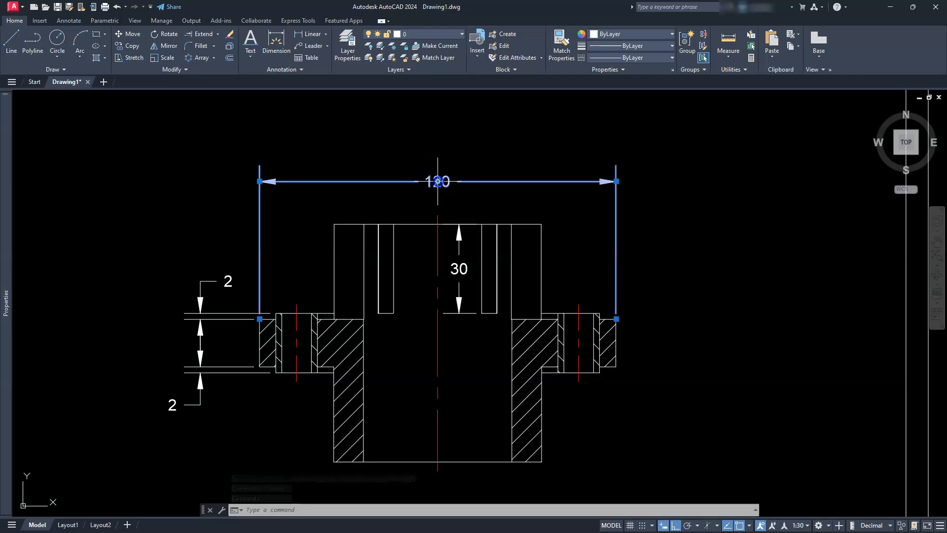
{"action": "key", "text": "Escape"}
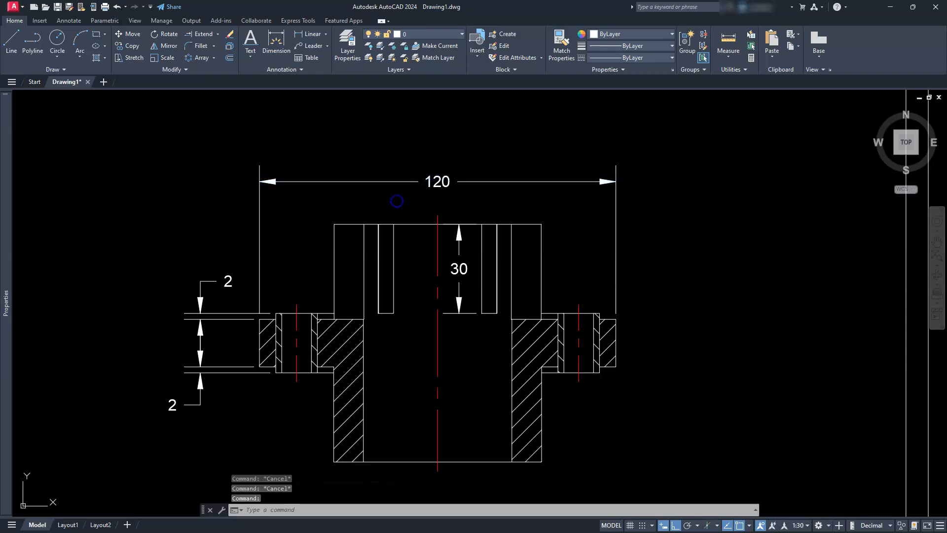
{"action": "double_click", "coordinate": [438, 182]}
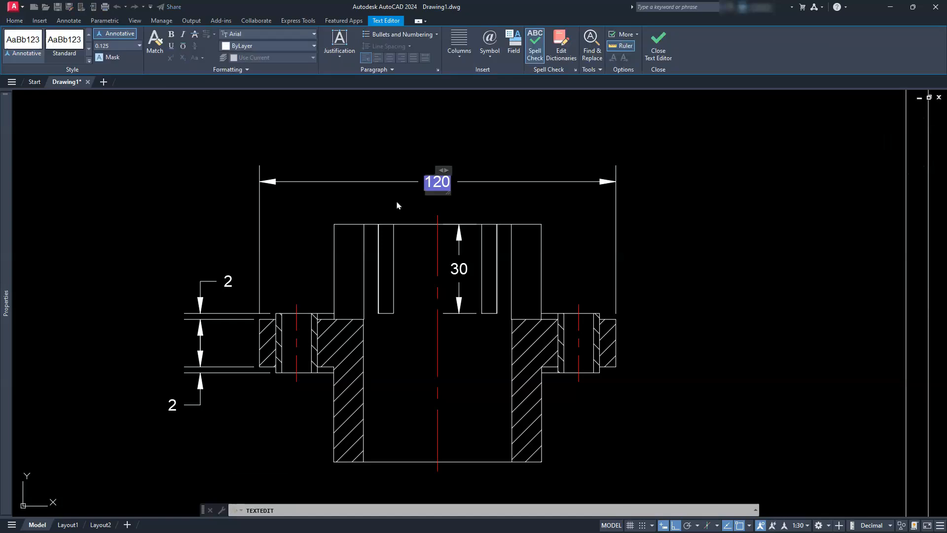
{"action": "type", "text": "%%c"}
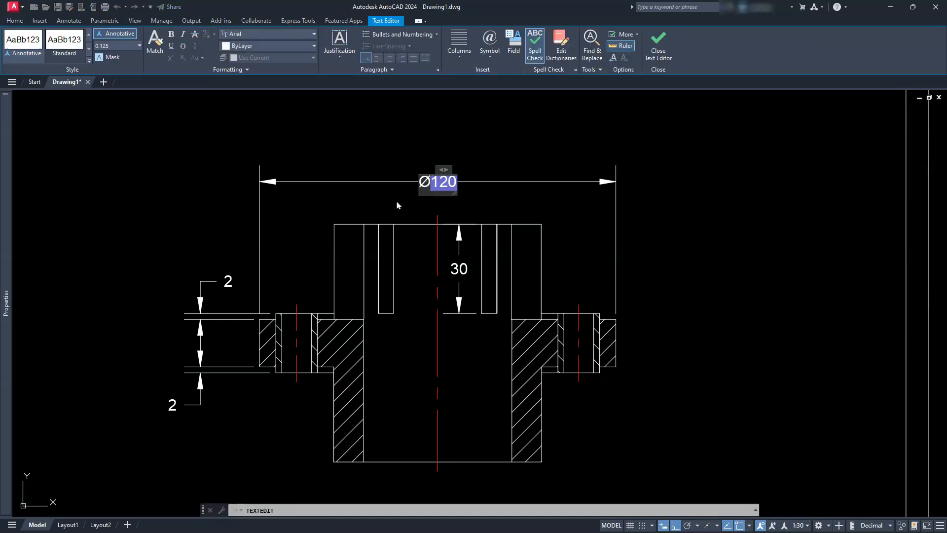
{"action": "left_click", "coordinate": [465, 158]}
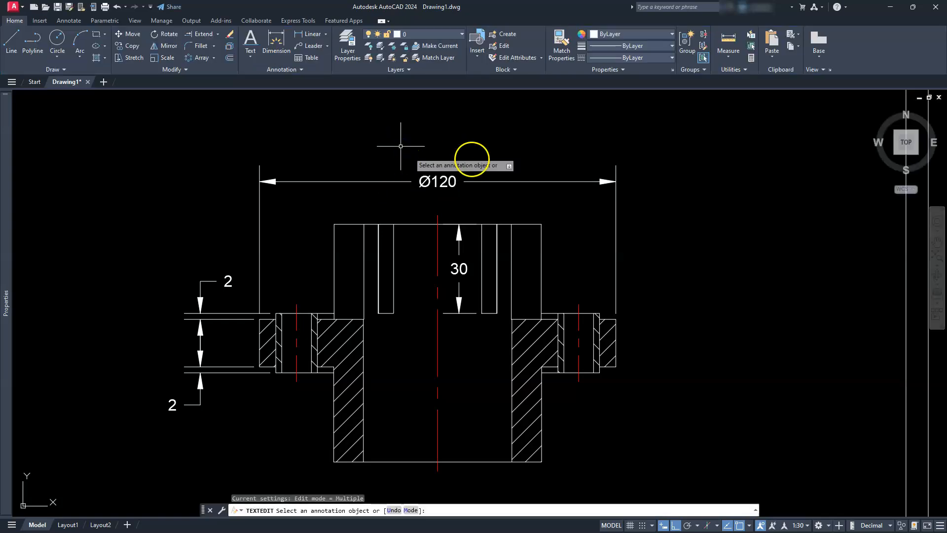
{"action": "key", "text": "Escape"}
{"action": "scroll", "coordinate": [480, 172], "scroll_direction": "down", "scroll_amount": 2}
{"action": "scroll", "coordinate": [422, 393], "scroll_direction": "up", "scroll_amount": 4}
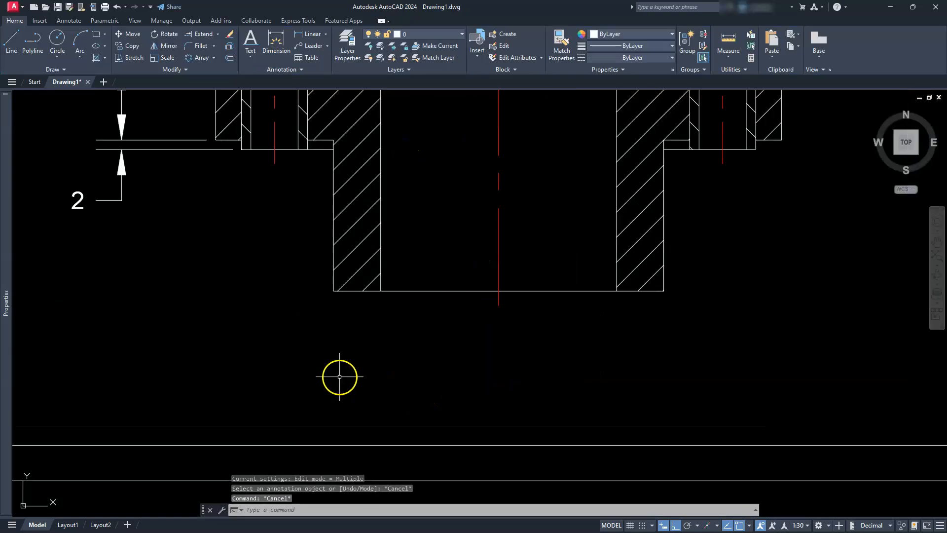
{"action": "scroll", "coordinate": [630, 340], "scroll_direction": "down", "scroll_amount": 4}
{"action": "middle_click_drag", "start_coordinate": [556, 312], "coordinate": [567, 368]}
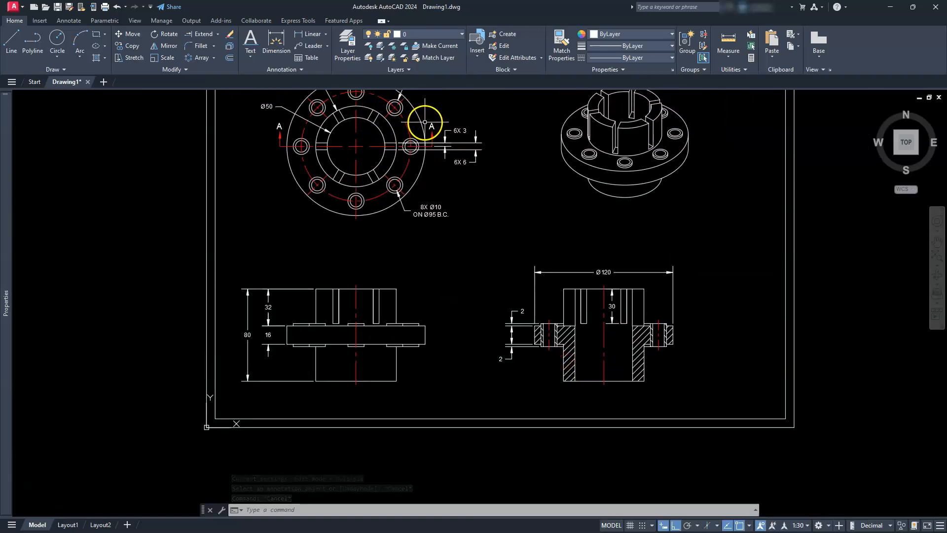
Step: Place a single-line text below the section view, middle-justified on its vertical centerline, with paper height 0.25 and rotation 0
{"action": "scroll", "coordinate": [603, 379], "scroll_direction": "up", "scroll_amount": 6}
{"action": "middle_click_drag", "start_coordinate": [617, 393], "coordinate": [613, 320]}
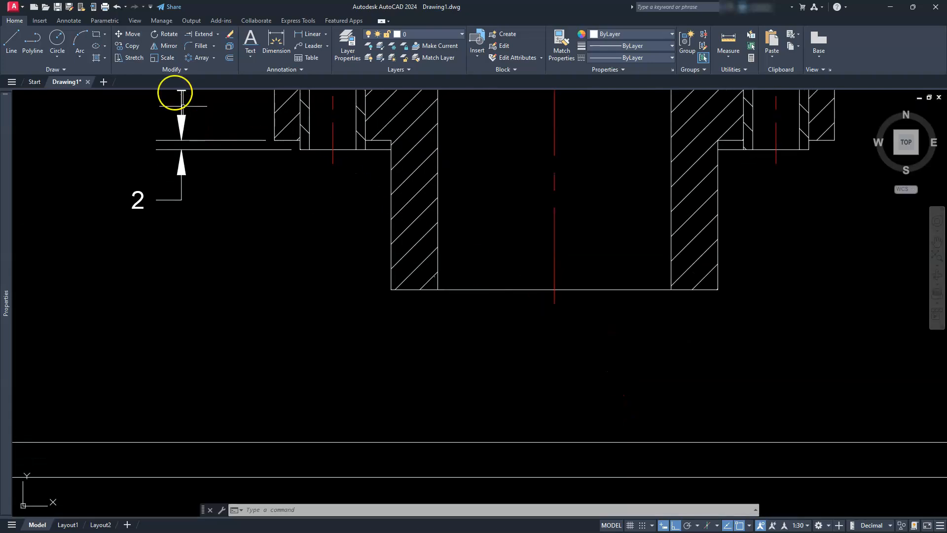
{"action": "left_click", "coordinate": [248, 53]}
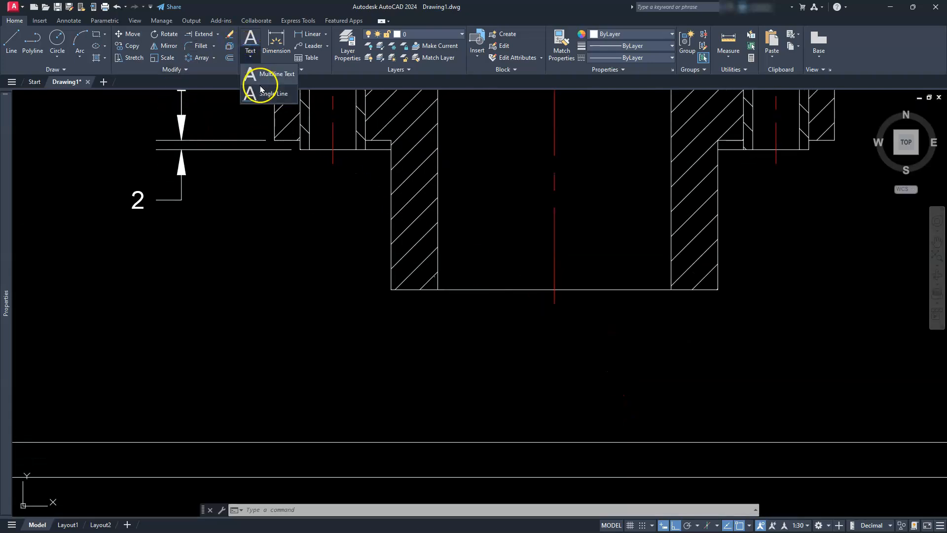
{"action": "left_click", "coordinate": [263, 95]}
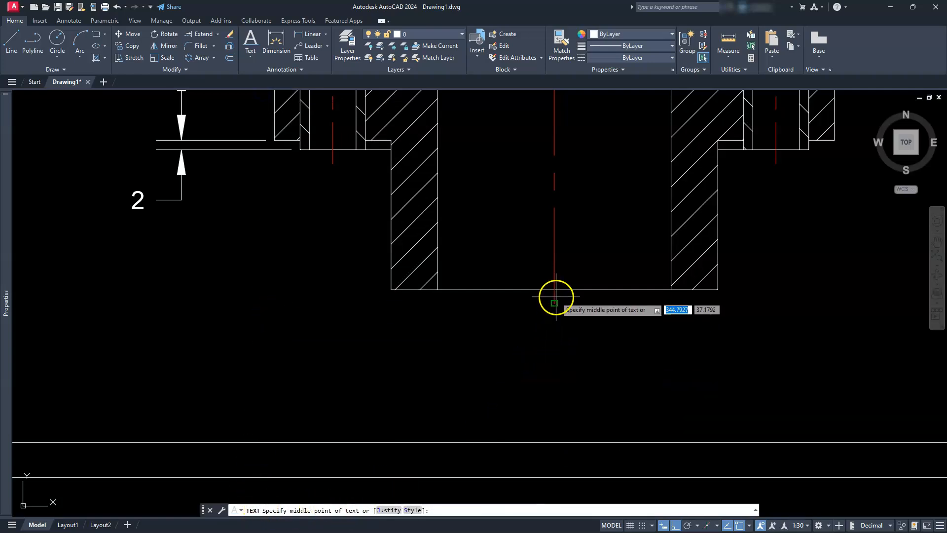
{"action": "left_click", "coordinate": [554, 368]}
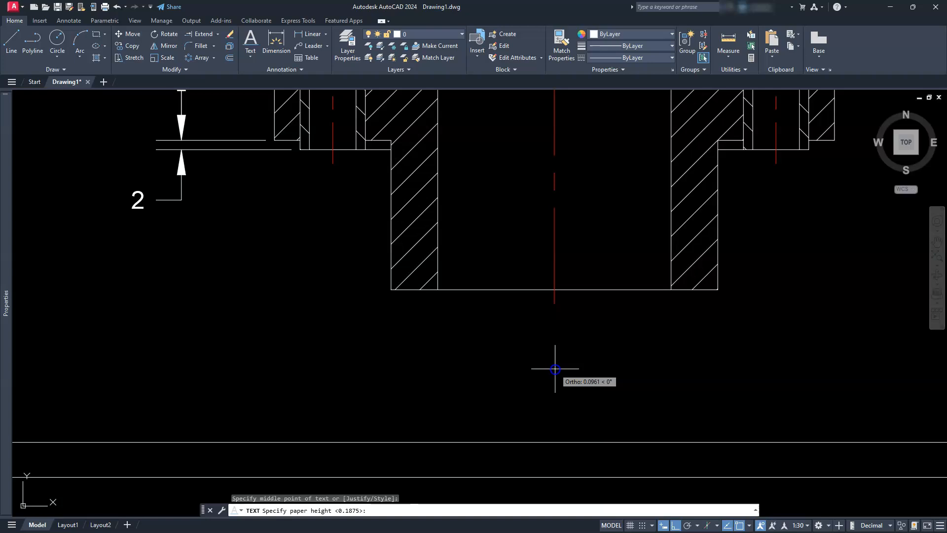
{"action": "type", "text": ".25"}
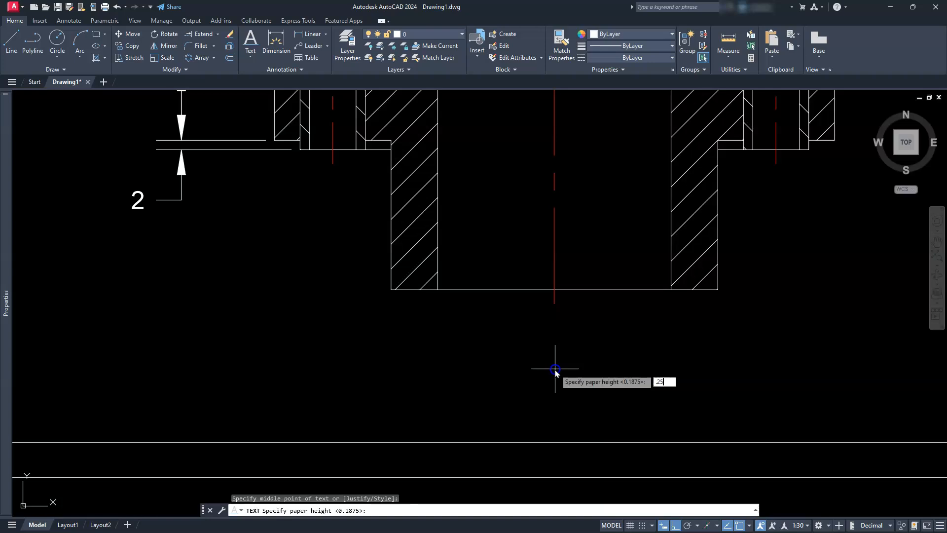
{"action": "key", "text": "Return"}
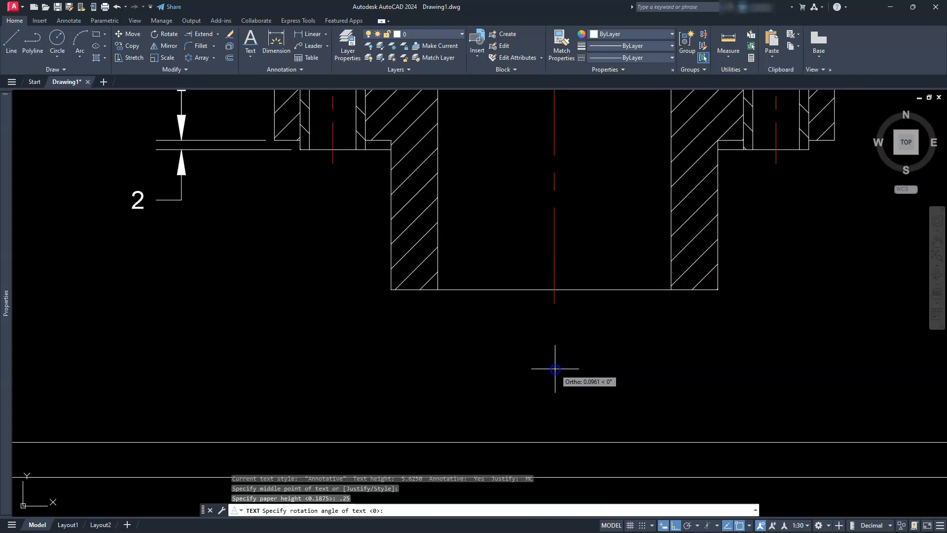
{"action": "type", "text": "0"}
{"action": "key", "text": "Return"}
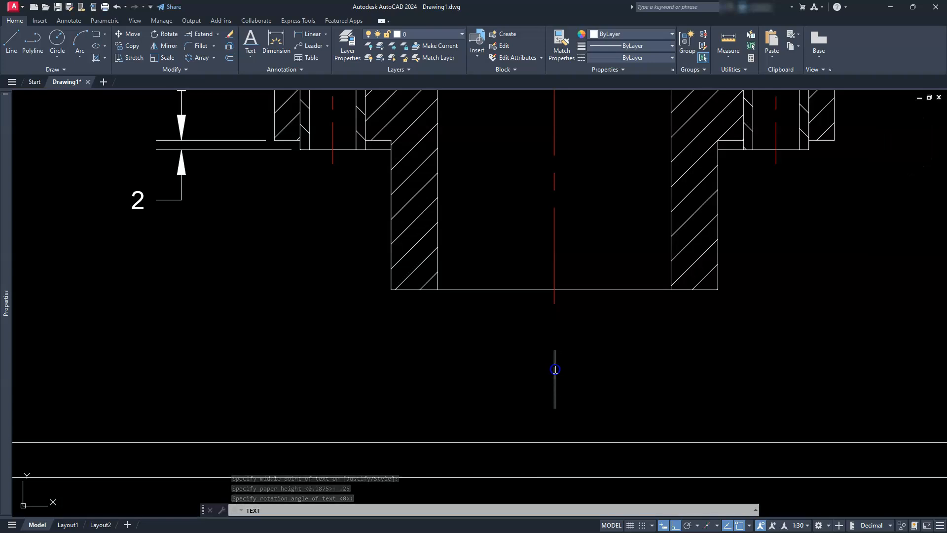
Step: Write the underlined title "SECTION A-A" as the section view's label, finish the text and show the whole drawing
{"action": "type", "text": "%%"}
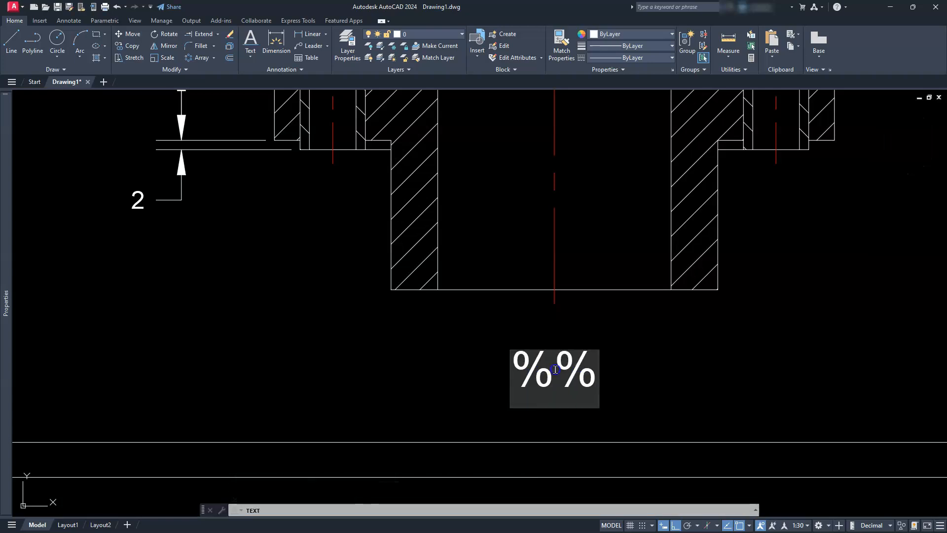
{"action": "key", "text": "BackSpace"}
{"action": "key", "text": "BackSpace"}
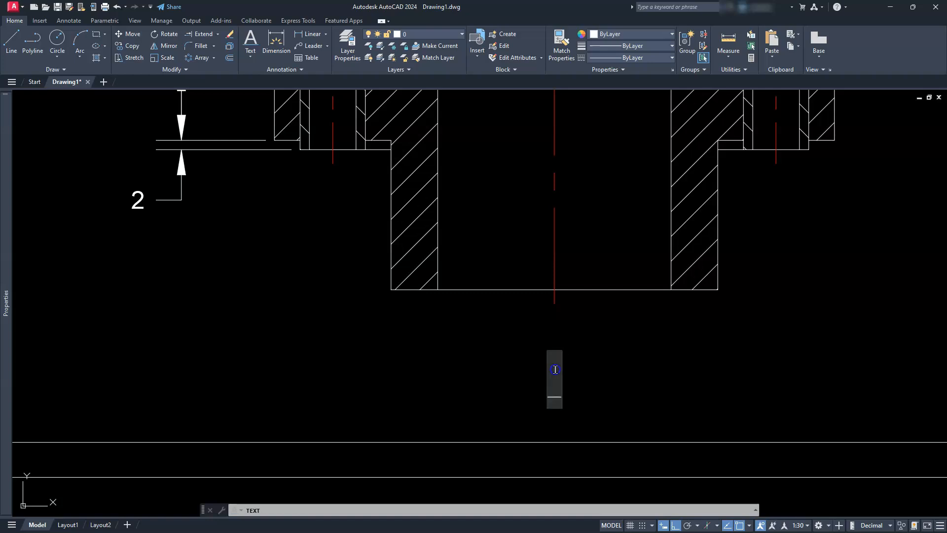
{"action": "type", "text": "SECTI"}
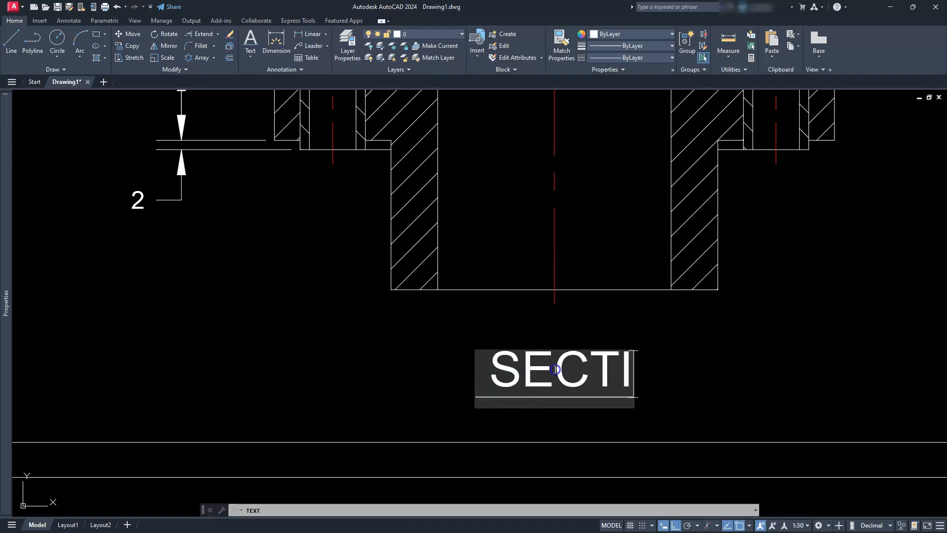
{"action": "type", "text": "ON A-A"}
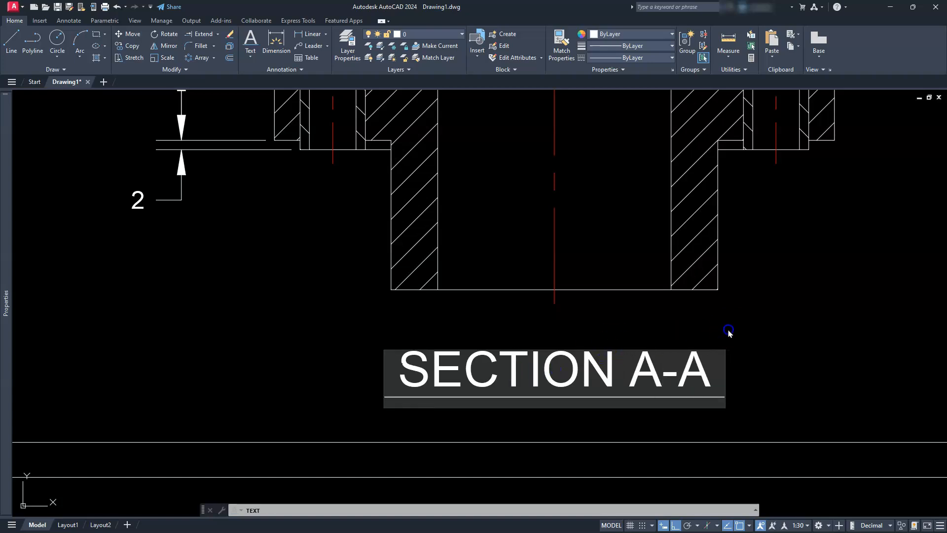
{"action": "left_click", "coordinate": [800, 333]}
{"action": "key", "text": "Return"}
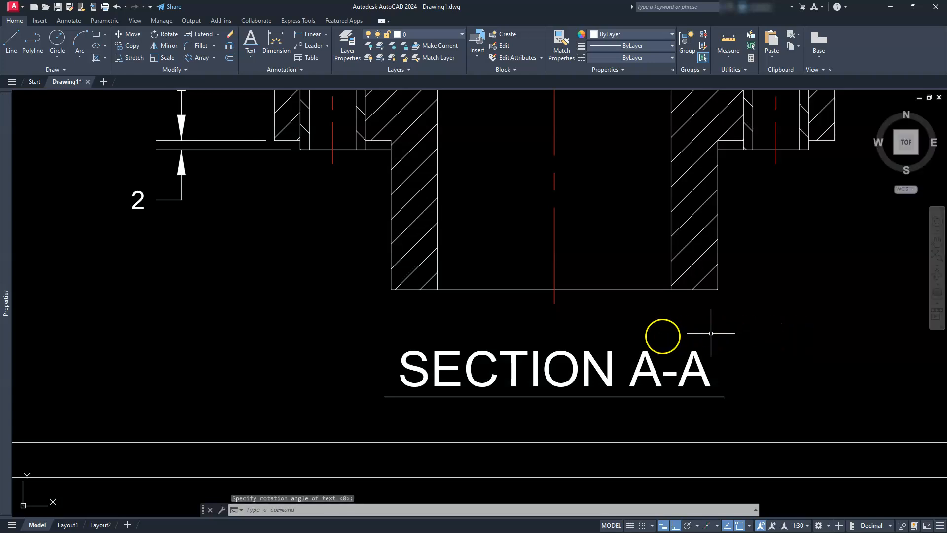
{"action": "scroll", "coordinate": [509, 346], "scroll_direction": "down", "scroll_amount": 1}
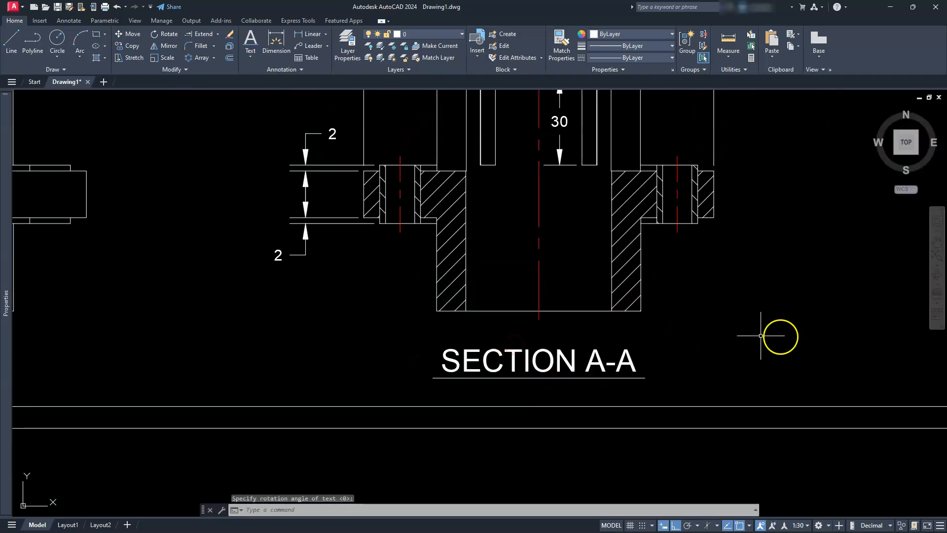
{"action": "left_click", "coordinate": [938, 259]}
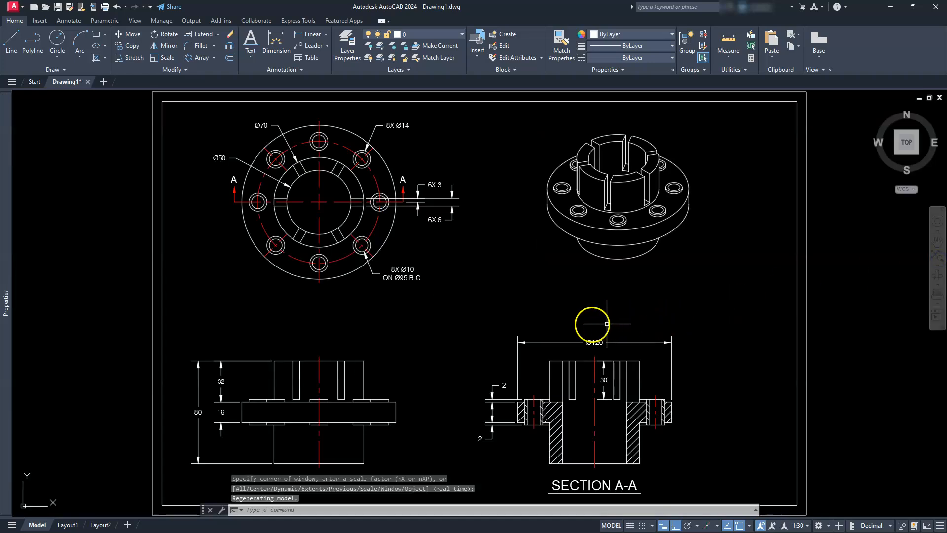